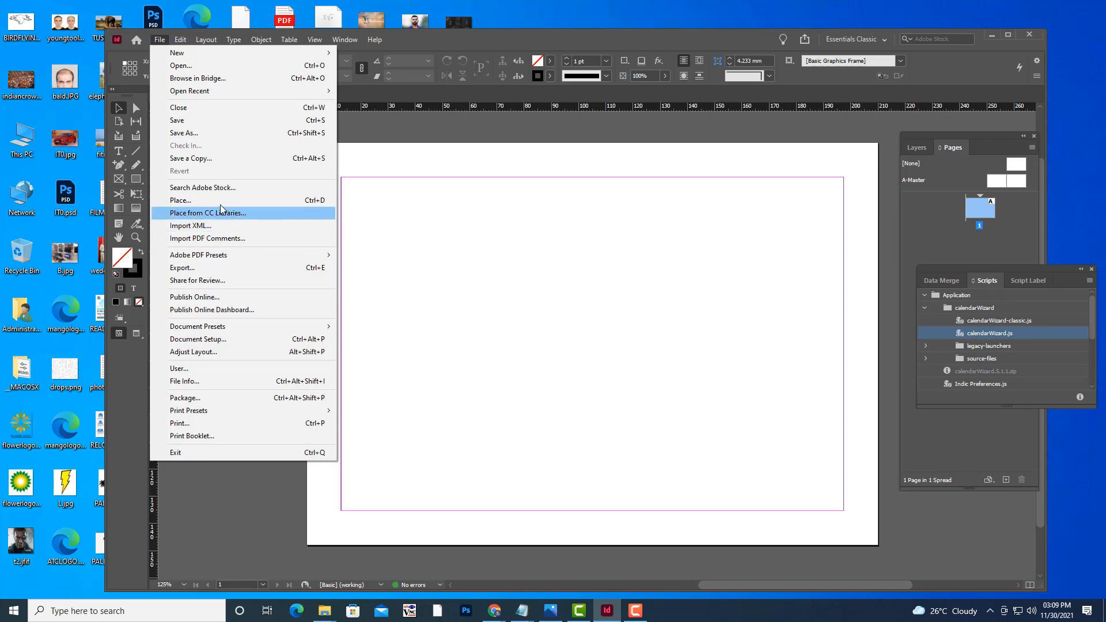
Place the Desktop image inviationcard.jpg onto the middle of the blank page.
{"action": "left_click", "coordinate": [220, 202]}
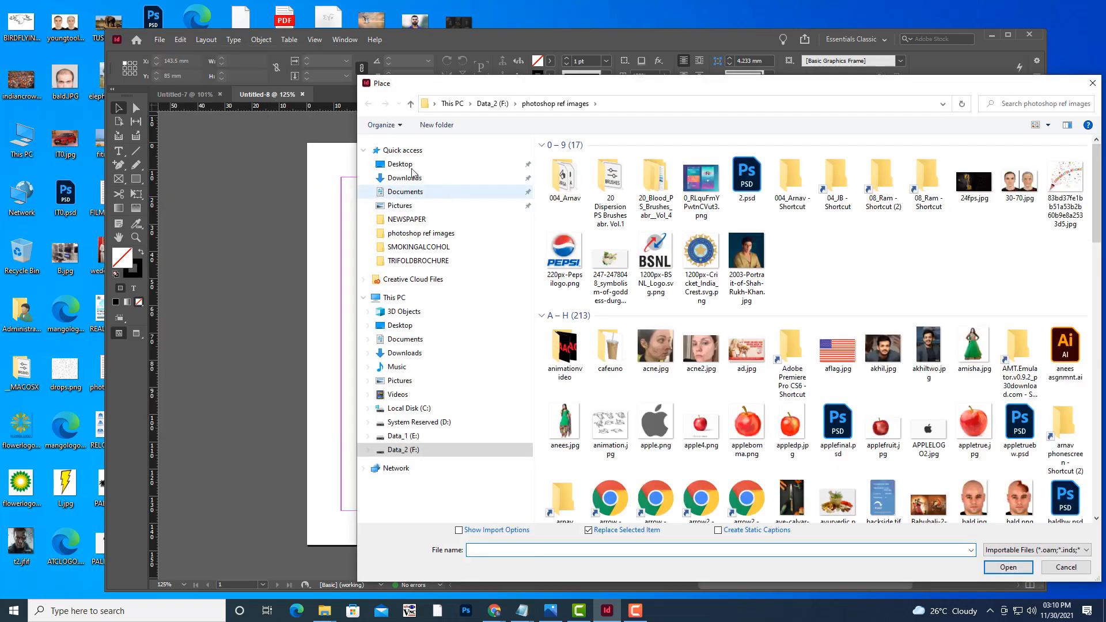
{"action": "left_click", "coordinate": [399, 164]}
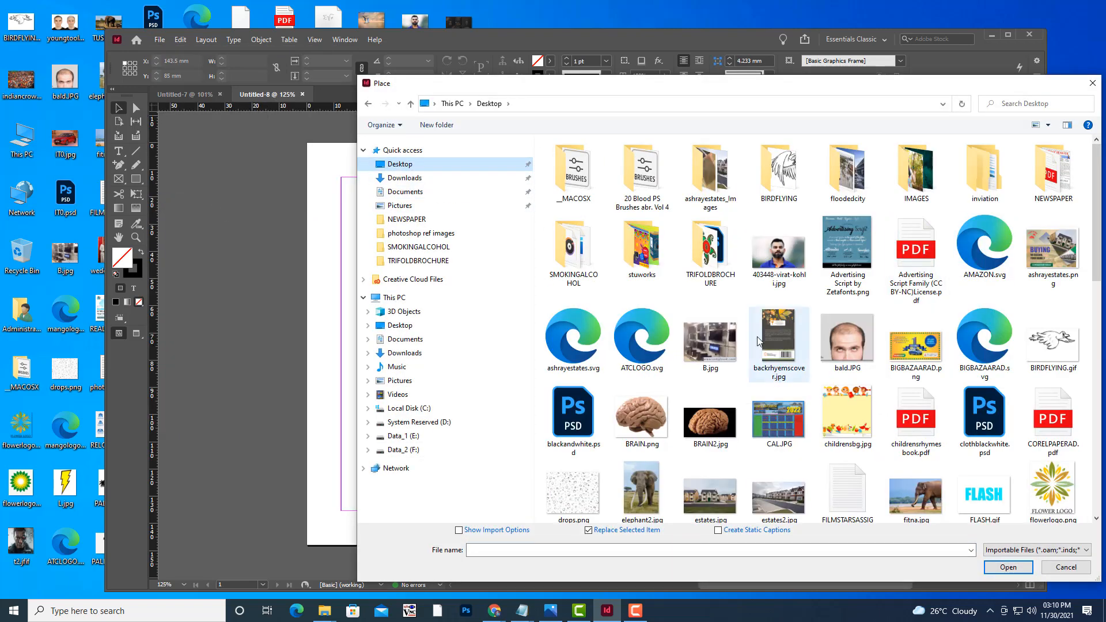
{"action": "scroll", "coordinate": [800, 369], "scroll_direction": "down", "scroll_amount": 5}
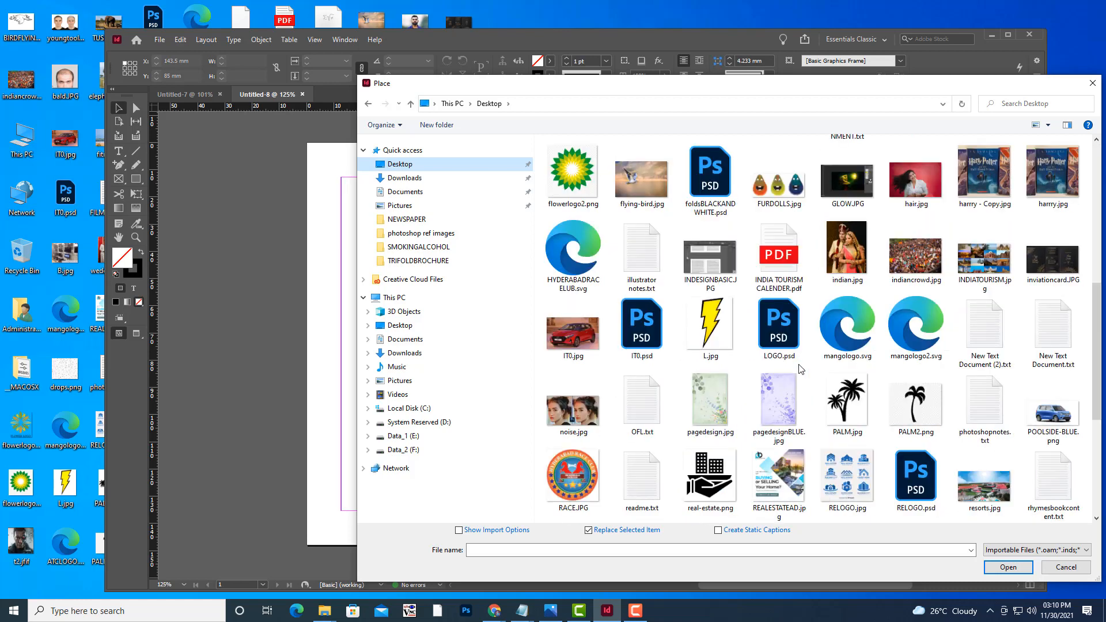
{"action": "left_click", "coordinate": [1053, 259]}
{"action": "left_click", "coordinate": [1007, 567]}
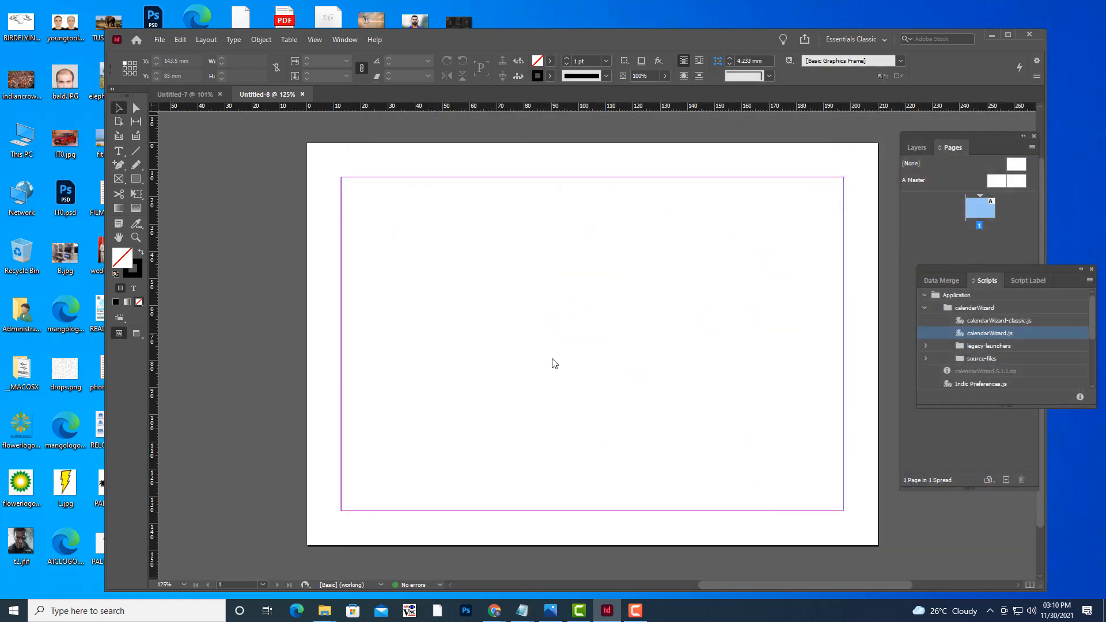
{"action": "left_click", "coordinate": [552, 349]}
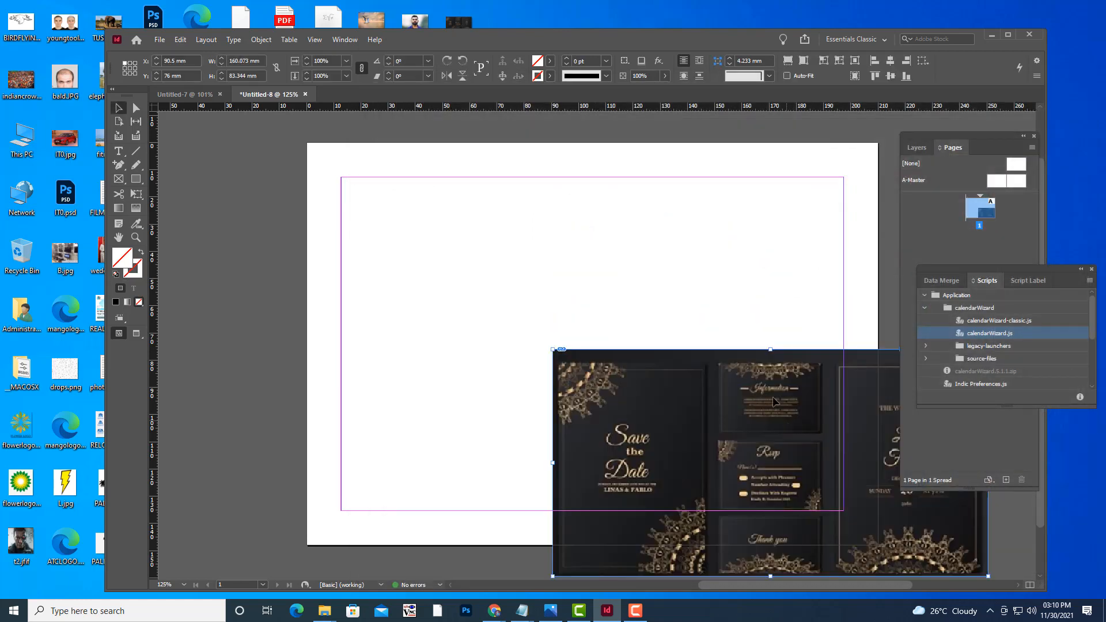
Undo an accidental crop, scale the invitation image to about 62 × 32 mm, and move it onto the left pasteboard.
{"action": "left_click_drag", "start_coordinate": [788, 425], "coordinate": [599, 299]}
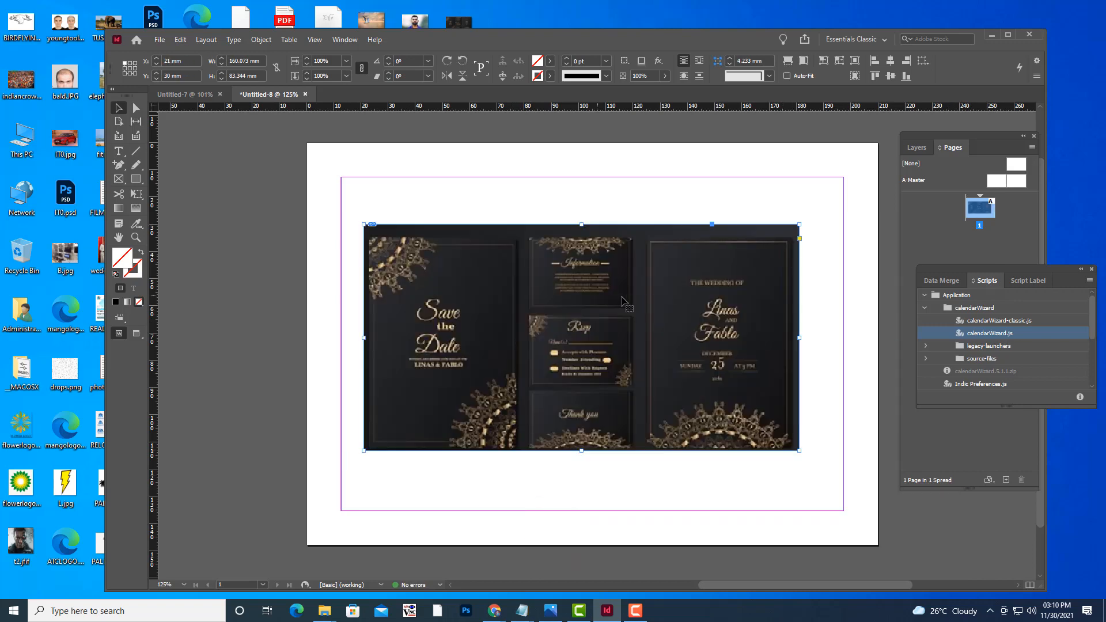
{"action": "scroll", "coordinate": [679, 302], "scroll_direction": "up", "scroll_amount": 1}
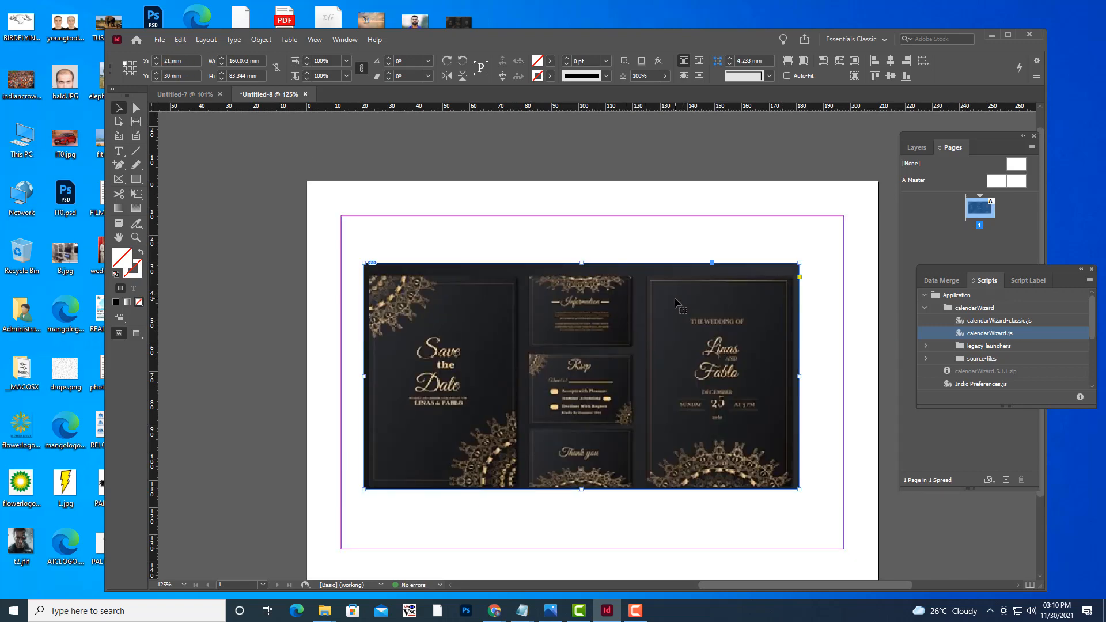
{"action": "scroll", "coordinate": [676, 299], "scroll_direction": "down", "scroll_amount": 1}
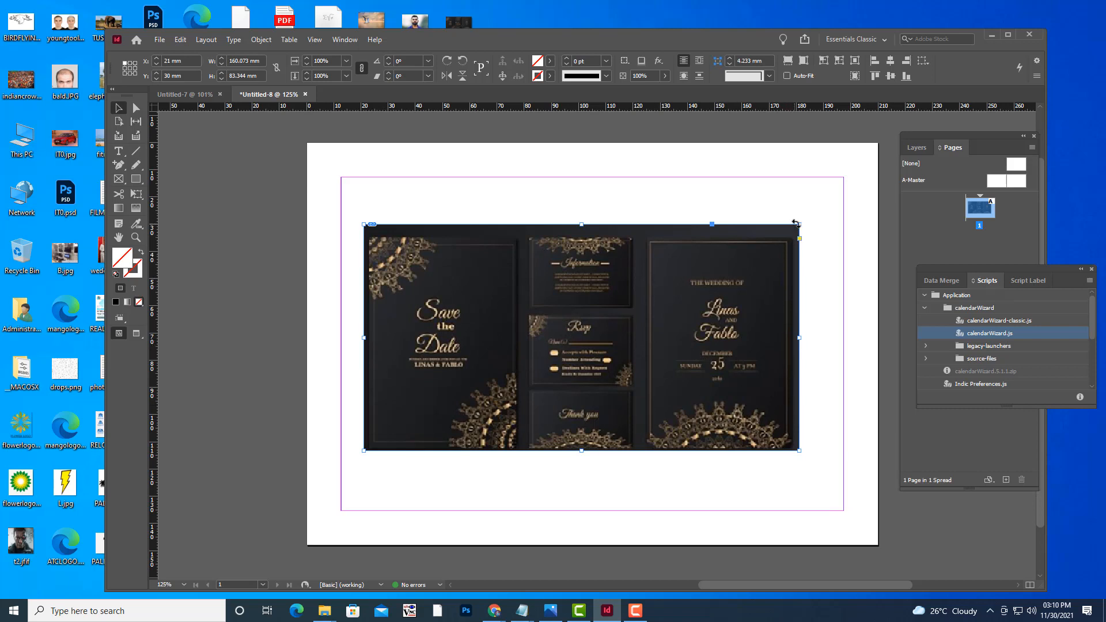
{"action": "left_click_drag", "start_coordinate": [798, 225], "coordinate": [587, 333]}
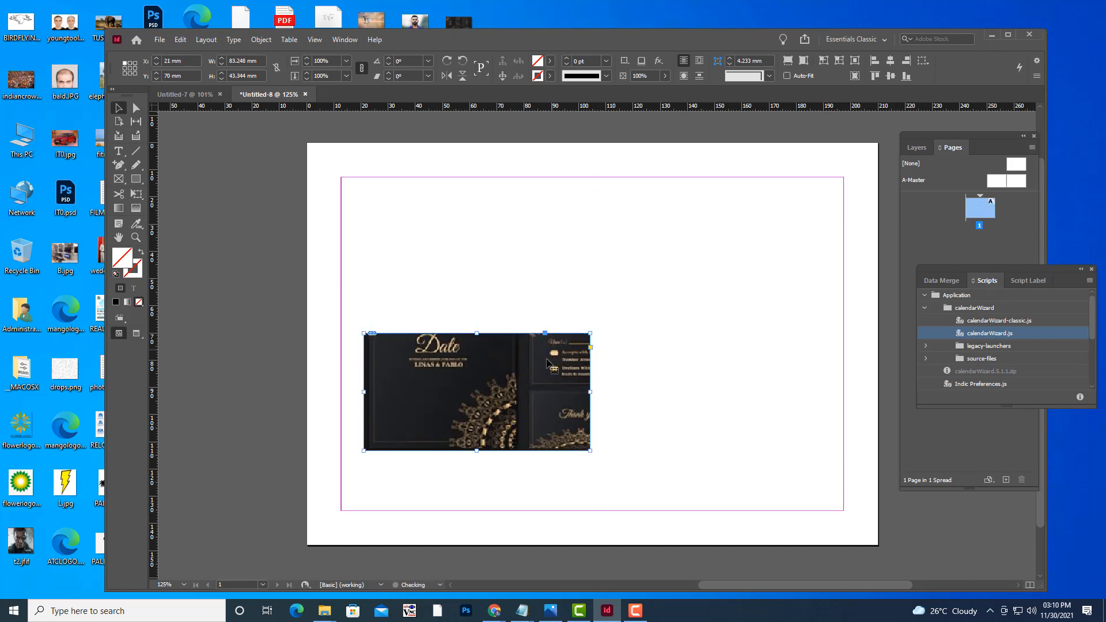
{"action": "key", "text": "ctrl+z"}
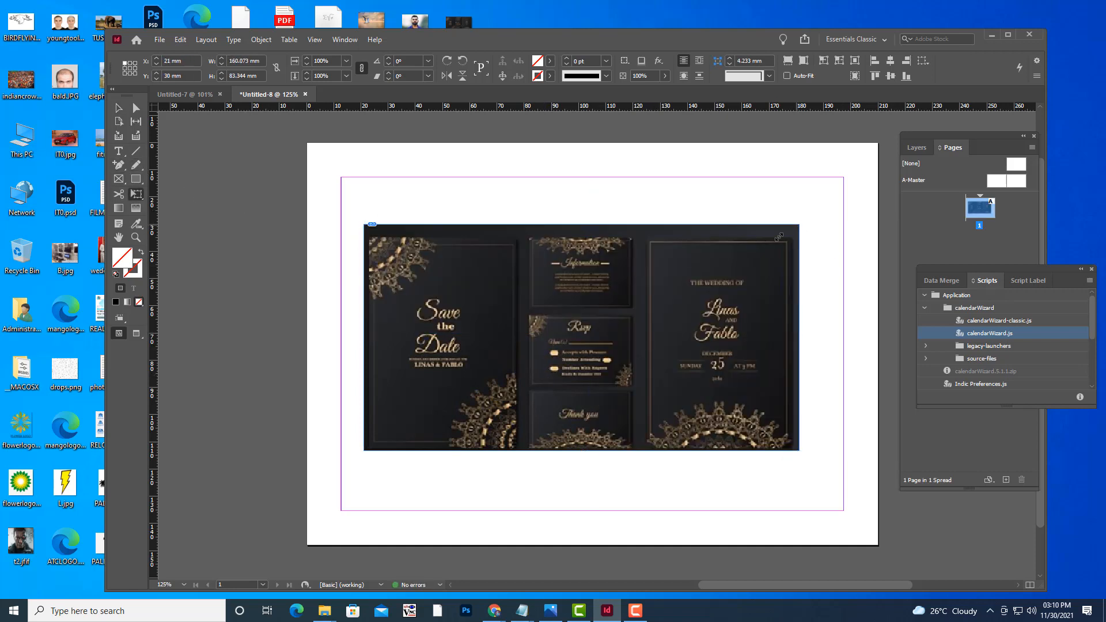
{"action": "left_click_drag", "start_coordinate": [798, 223], "coordinate": [665, 294]}
{"action": "left_click_drag", "start_coordinate": [521, 316], "coordinate": [134, 307]}
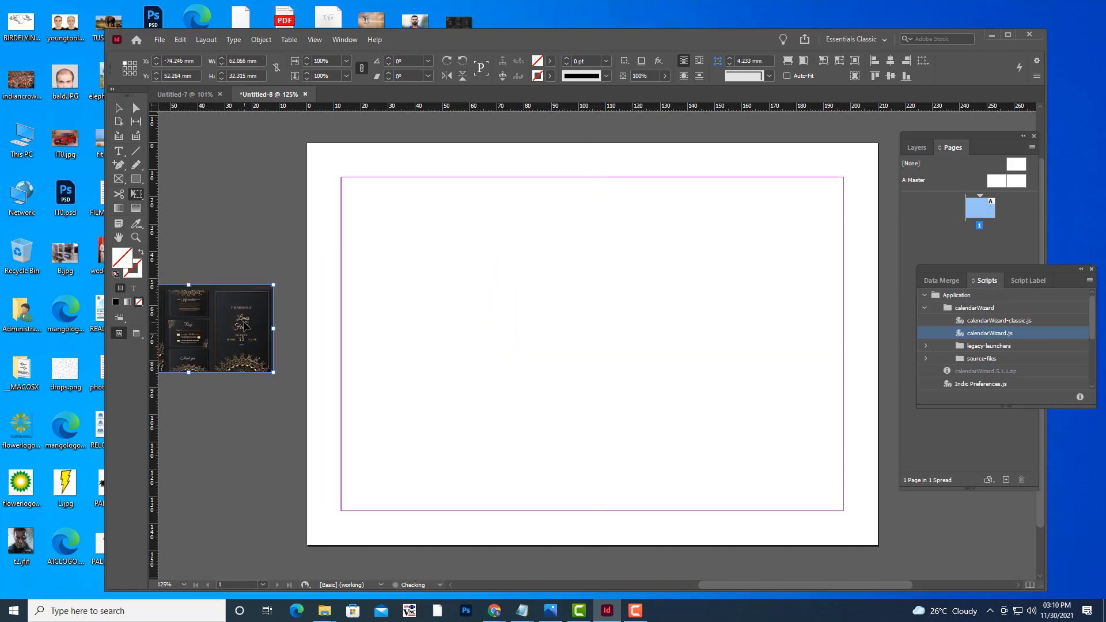
Deselect the image, zoom out to 100%, and nudge the image slightly lower on the pasteboard.
{"action": "left_click", "coordinate": [137, 196]}
{"action": "left_click", "coordinate": [165, 210]}
{"action": "left_click", "coordinate": [122, 110]}
{"action": "left_click", "coordinate": [234, 192]}
{"action": "key", "text": "ctrl+minus"}
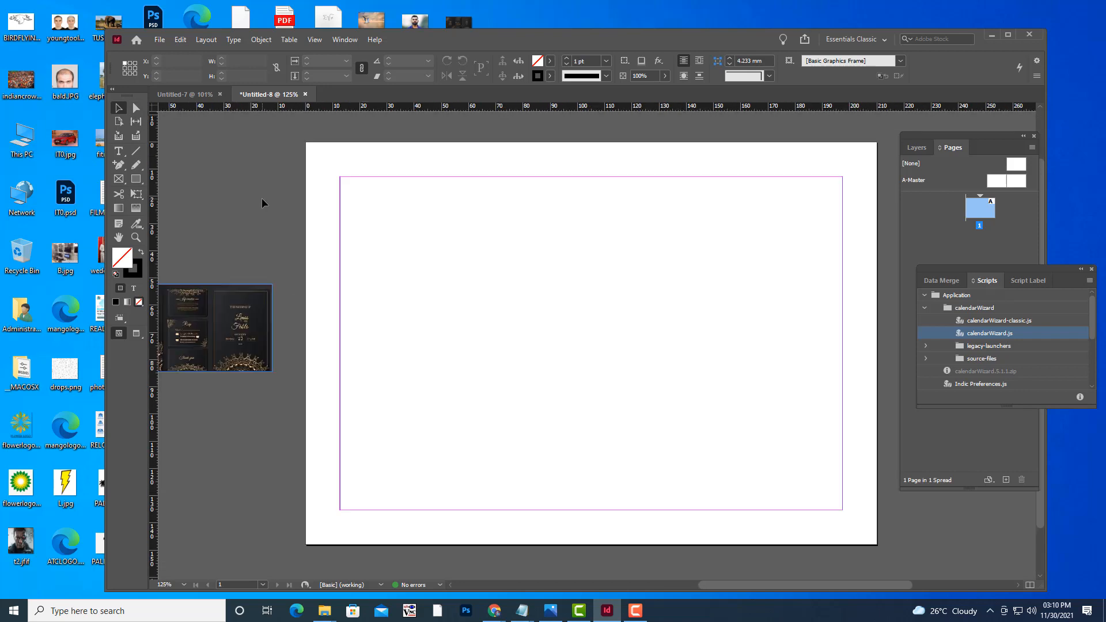
{"action": "left_click_drag", "start_coordinate": [315, 327], "coordinate": [309, 350]}
Add three new pages in the Pages panel so the document has four pages.
{"action": "left_click", "coordinate": [299, 462]}
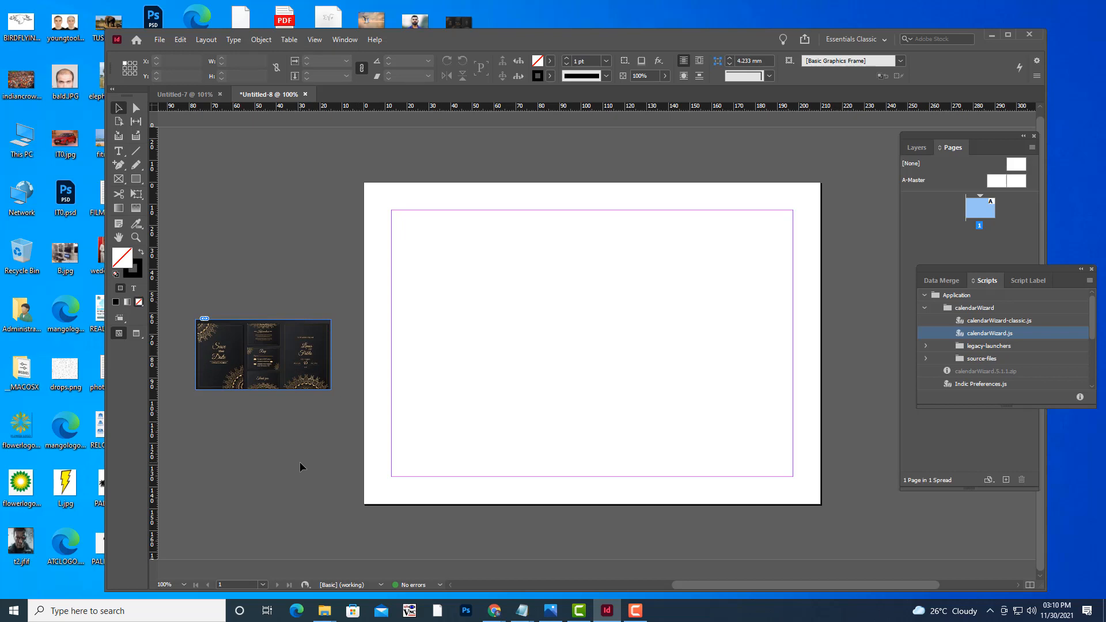
{"action": "mouse_move", "coordinate": [945, 610]}
{"action": "left_click_drag", "start_coordinate": [935, 137], "coordinate": [897, 131]}
{"action": "left_click", "coordinate": [966, 474]}
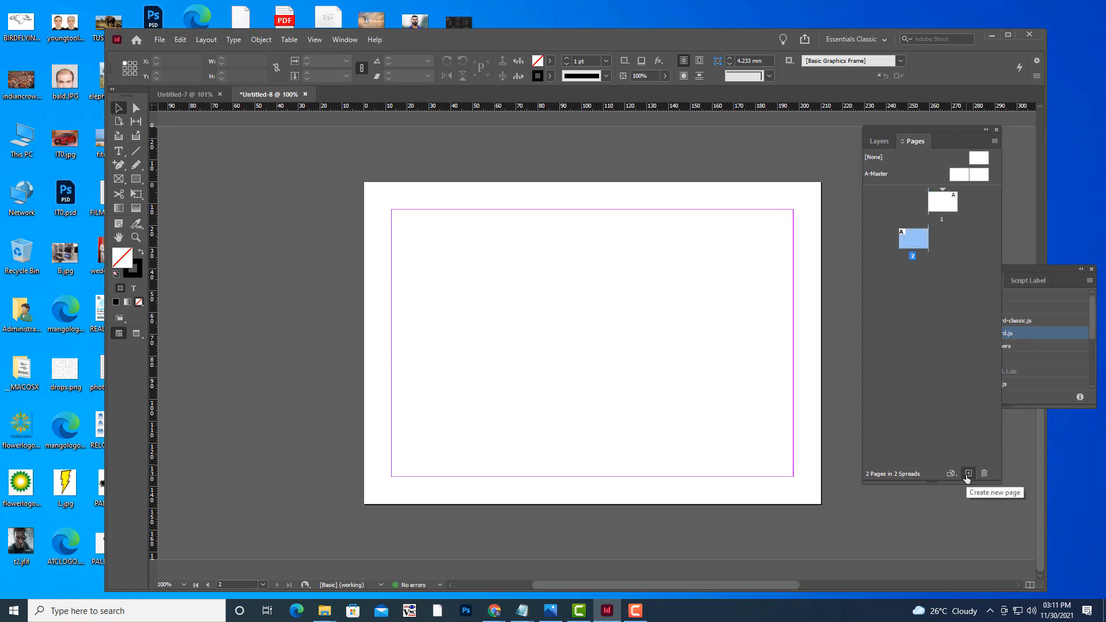
{"action": "left_click", "coordinate": [966, 475]}
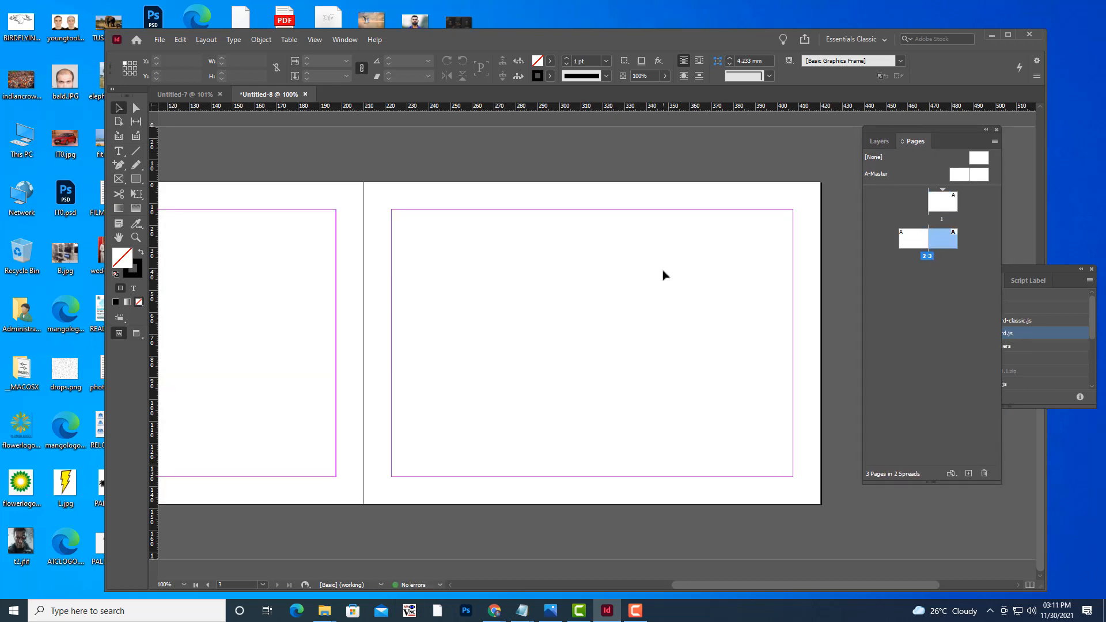
{"action": "scroll", "coordinate": [662, 271], "scroll_direction": "up", "scroll_amount": 1}
{"action": "left_click", "coordinate": [969, 474]}
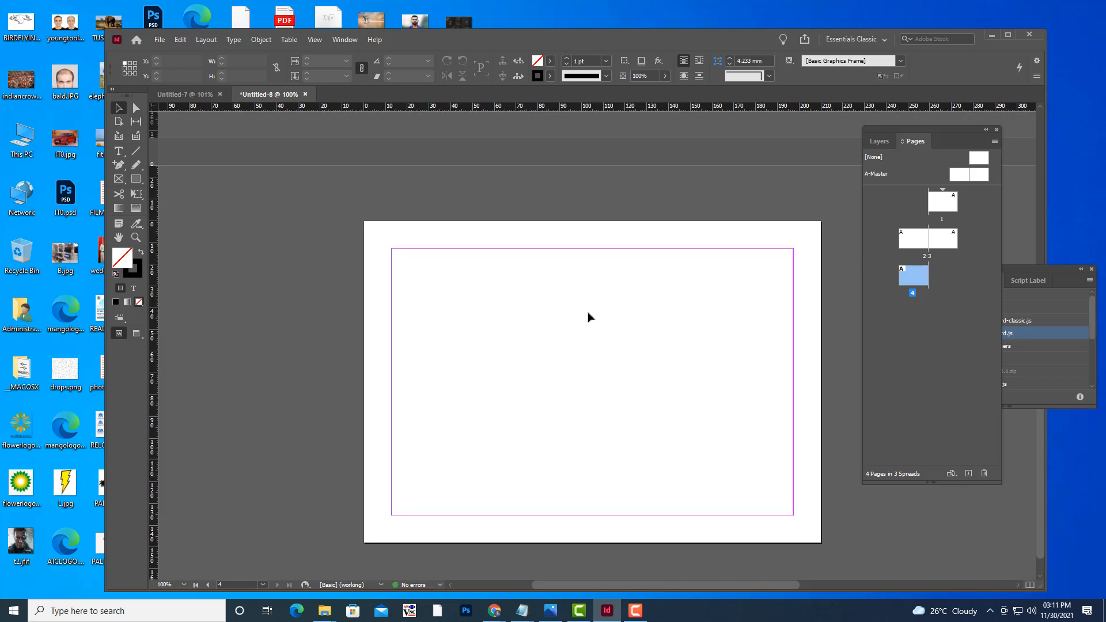
Zoom out to view all three spreads at once.
{"action": "key", "text": "ctrl+minus"}
{"action": "key", "text": "ctrl+minus"}
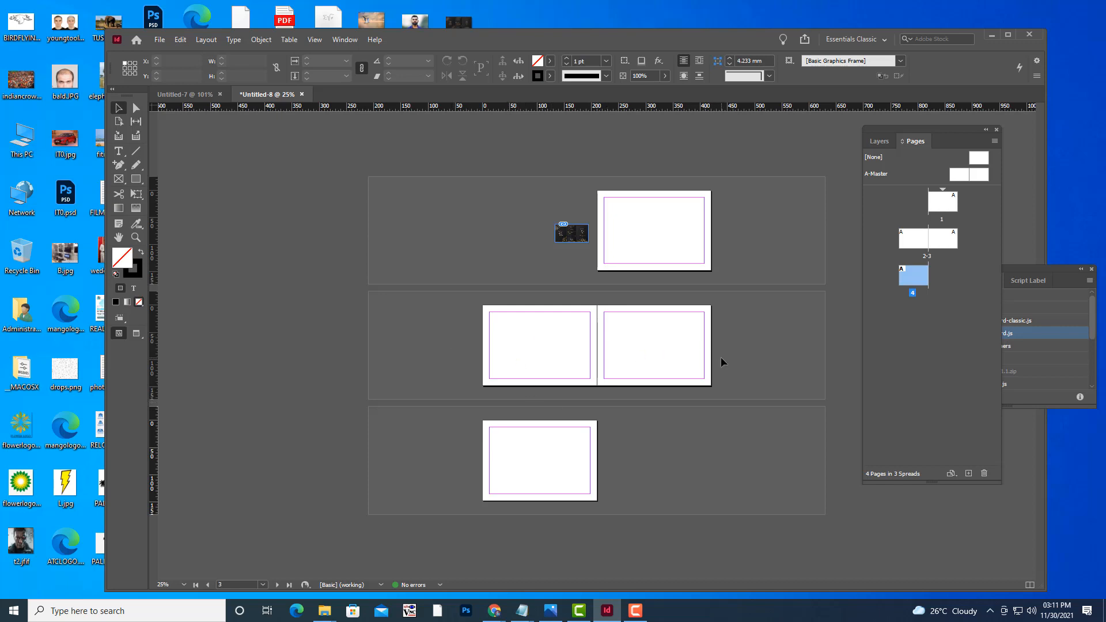
{"action": "key", "text": "ctrl+equal"}
{"action": "key", "text": "ctrl+minus"}
Look at the Freepik reference invitation in Chrome, then return to the document.
{"action": "left_click", "coordinate": [494, 610]}
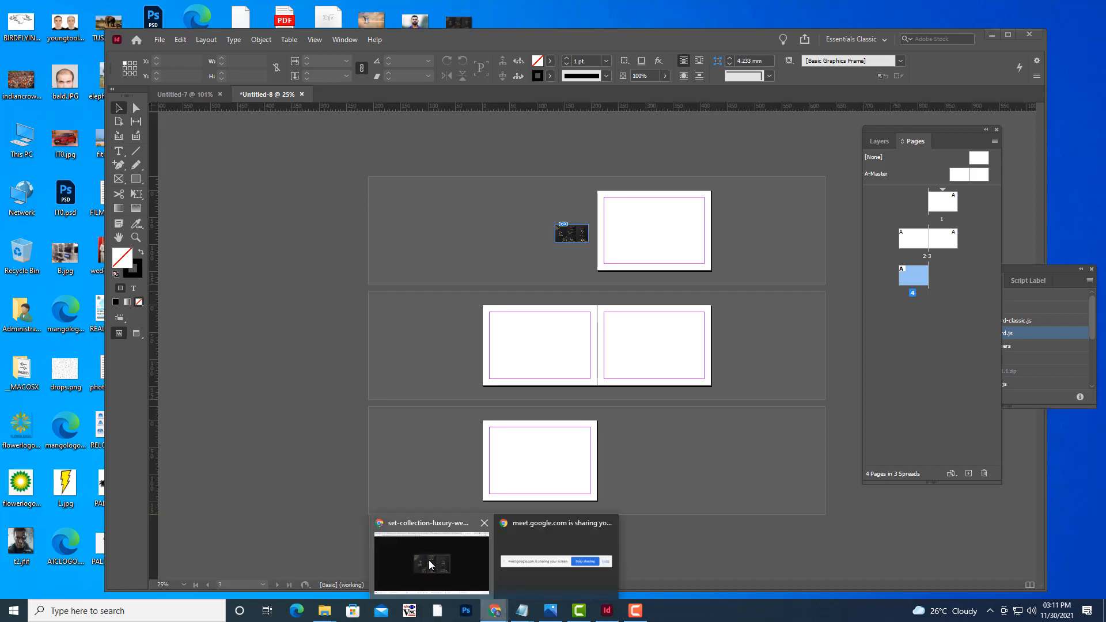
{"action": "left_click", "coordinate": [429, 564]}
{"action": "left_click", "coordinate": [1031, 16]}
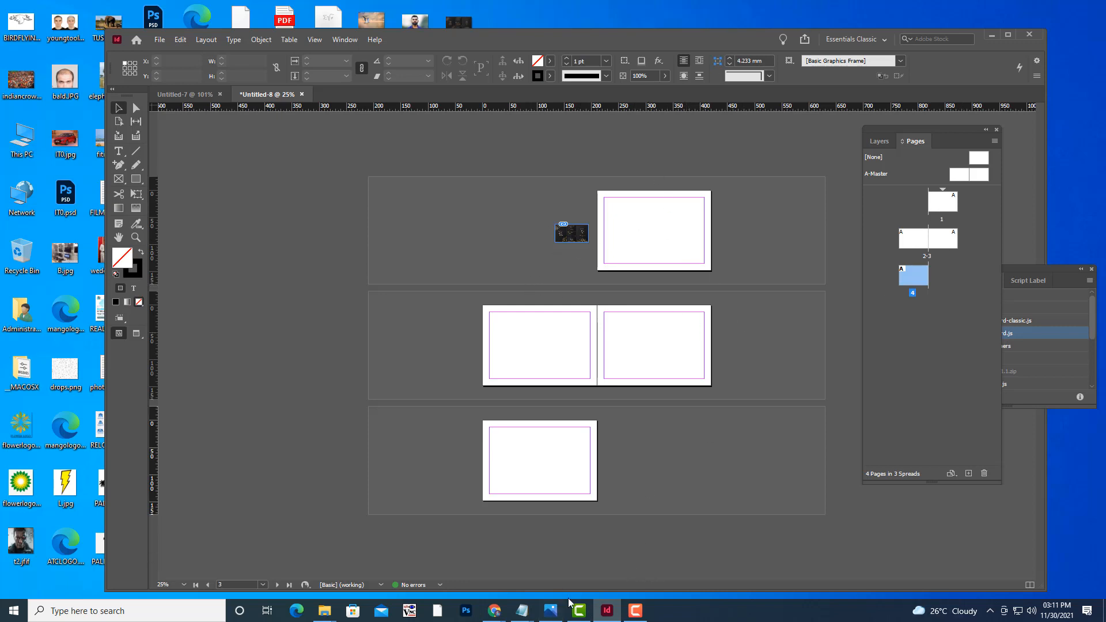
{"action": "left_click", "coordinate": [498, 609]}
Search Google Images in a new Chrome tab for 'indian traditional design'.
{"action": "left_click", "coordinate": [457, 582]}
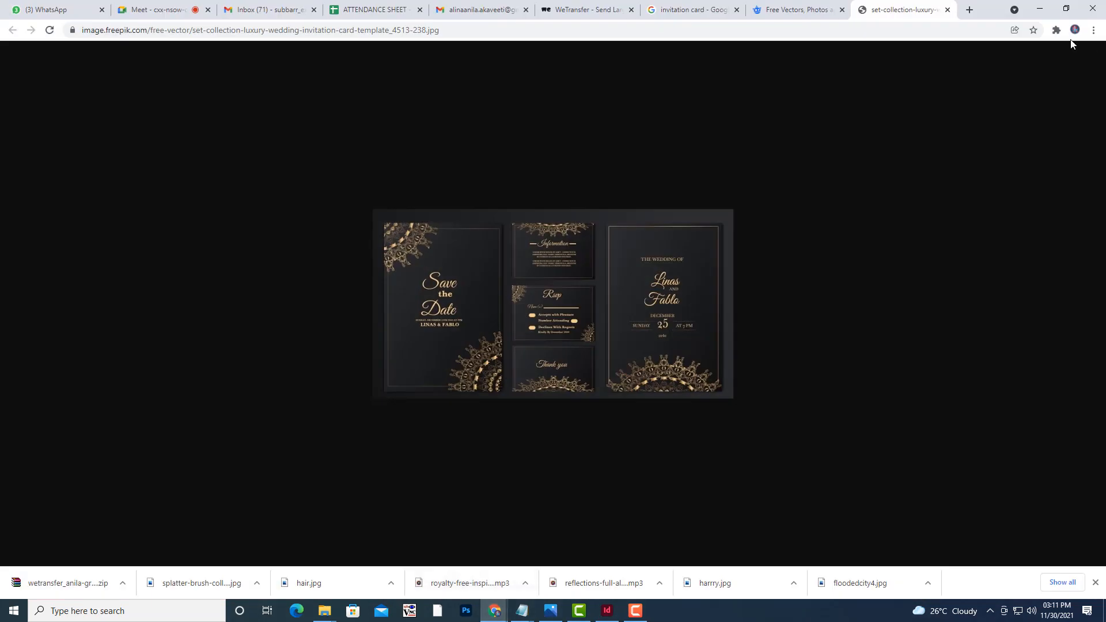
{"action": "left_click", "coordinate": [971, 17]}
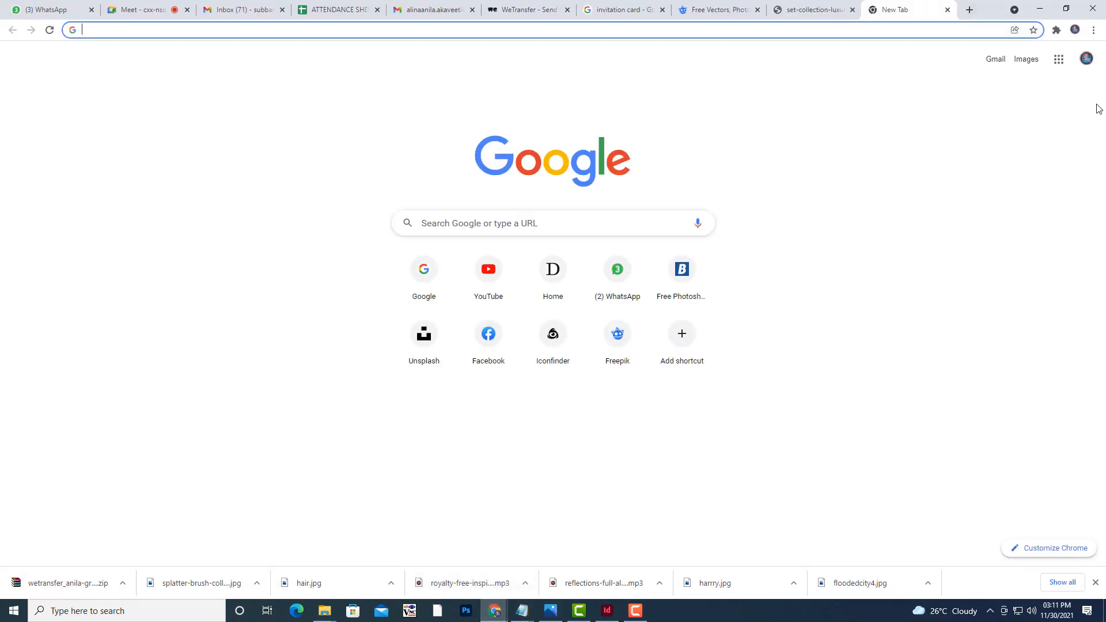
{"action": "left_click", "coordinate": [1026, 59]}
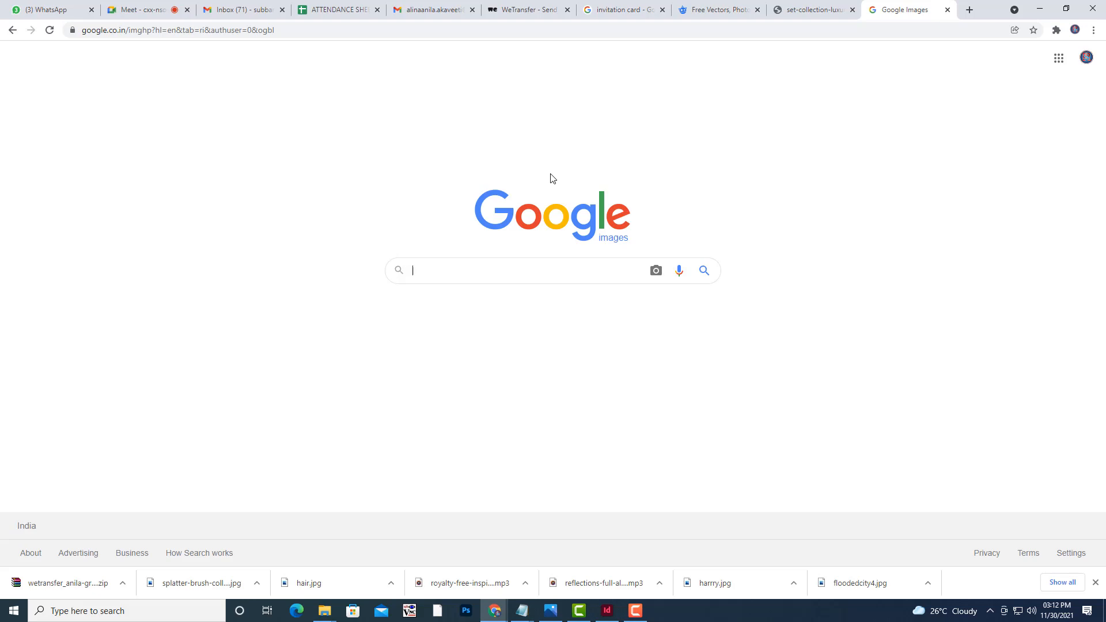
{"action": "type", "text": "dar"}
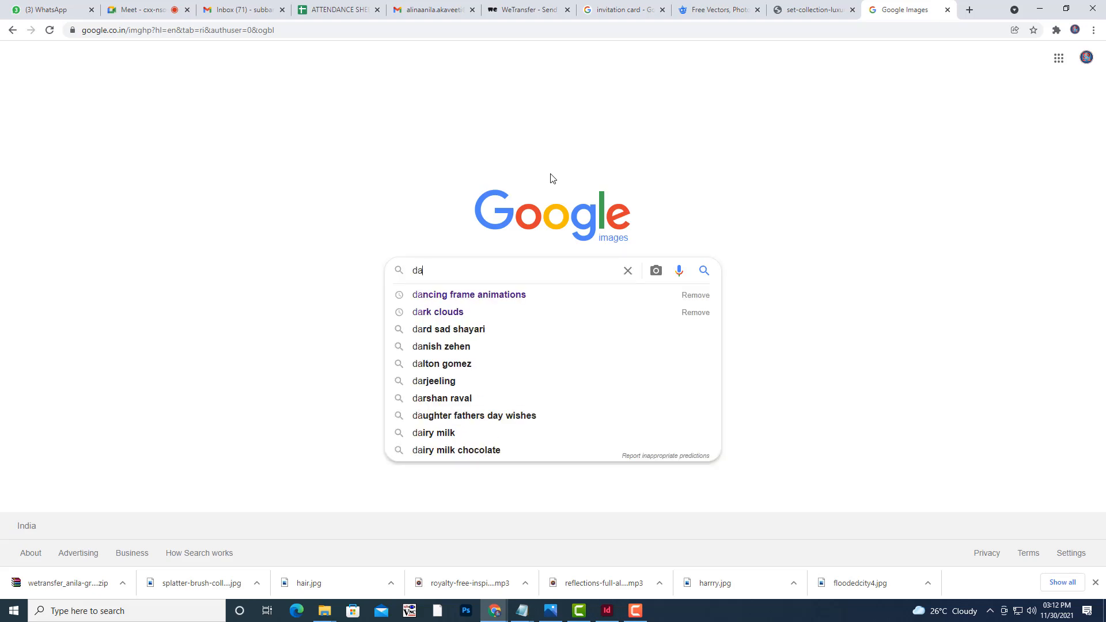
{"action": "key", "text": "BackSpace"}
{"action": "key", "text": "BackSpace"}
{"action": "key", "text": "BackSpace"}
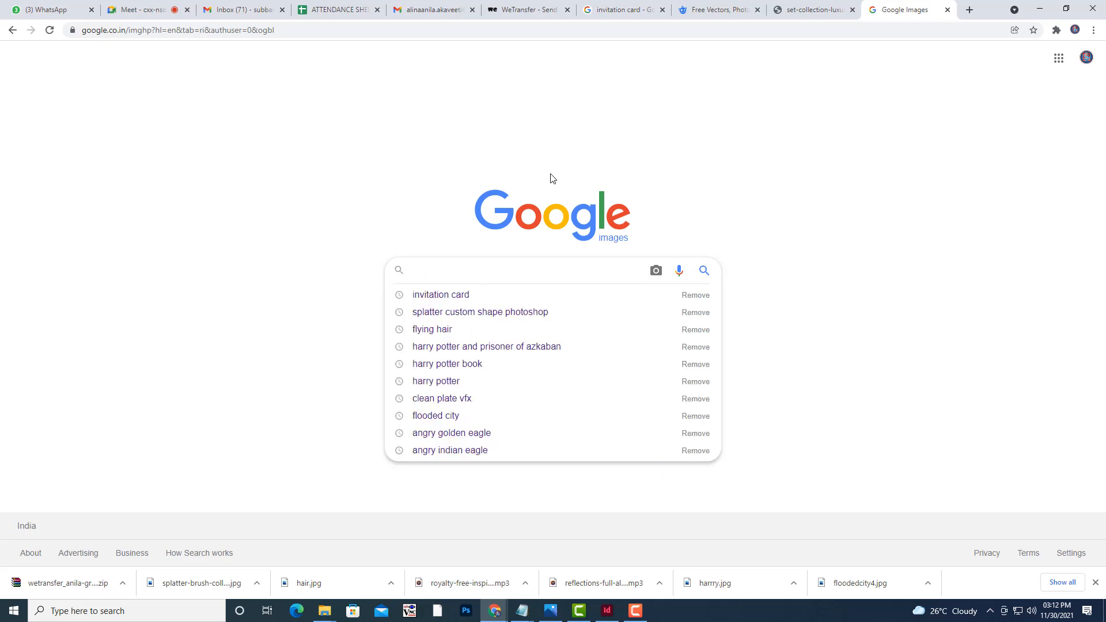
{"action": "type", "text": "indian tra"}
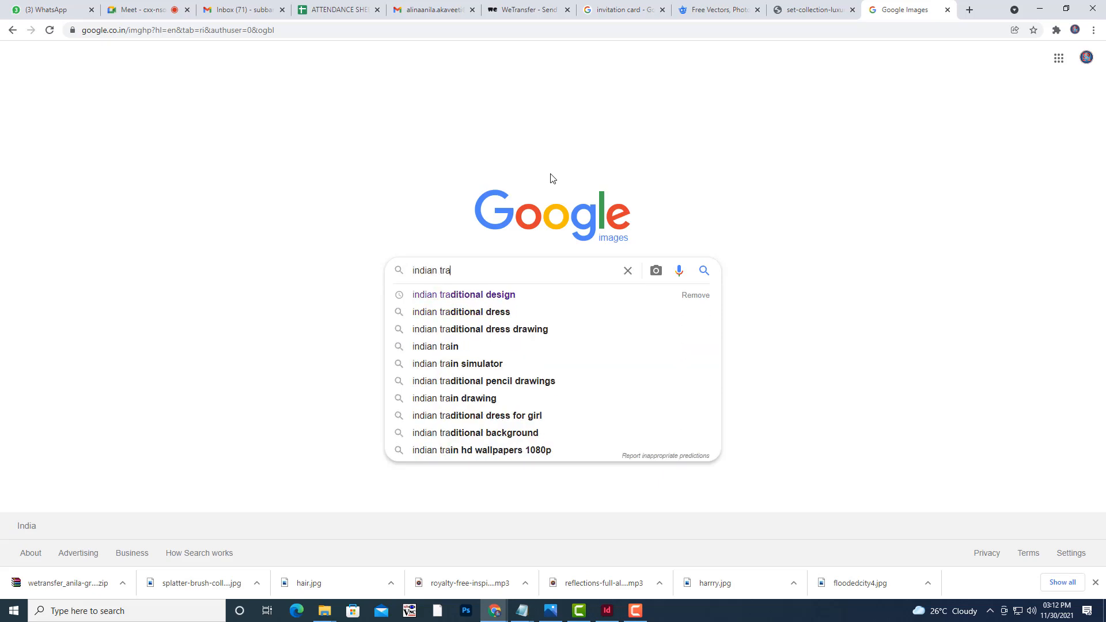
{"action": "key", "text": "Down"}
{"action": "key", "text": "Return"}
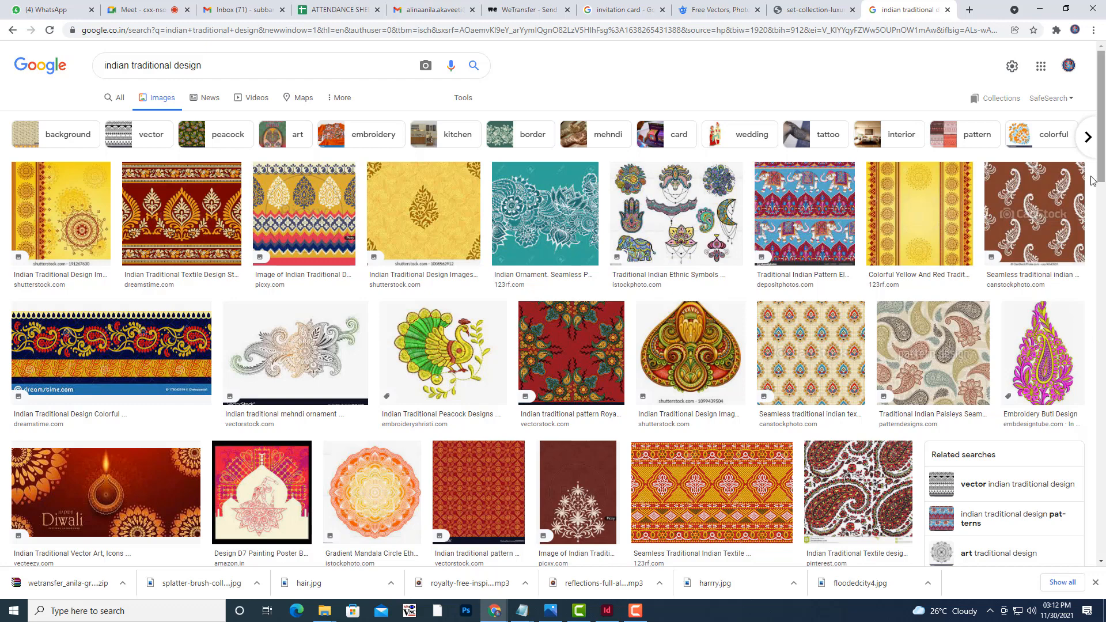
Preview several yellow and paisley traditional design results.
{"action": "left_click", "coordinate": [915, 185]}
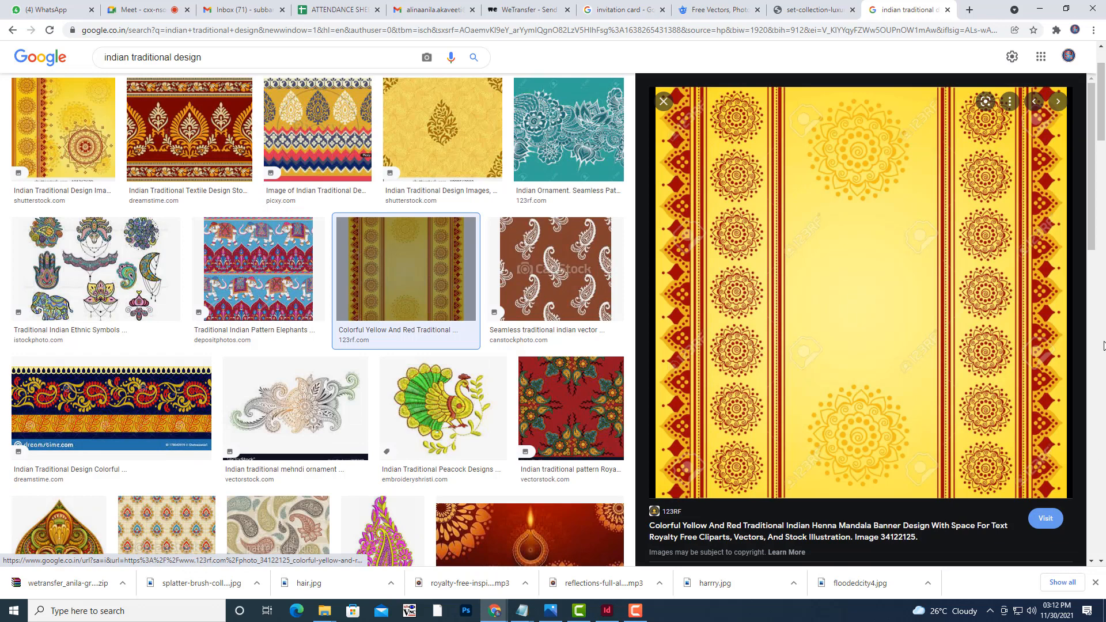
{"action": "scroll", "coordinate": [1083, 346], "scroll_direction": "down", "scroll_amount": 5}
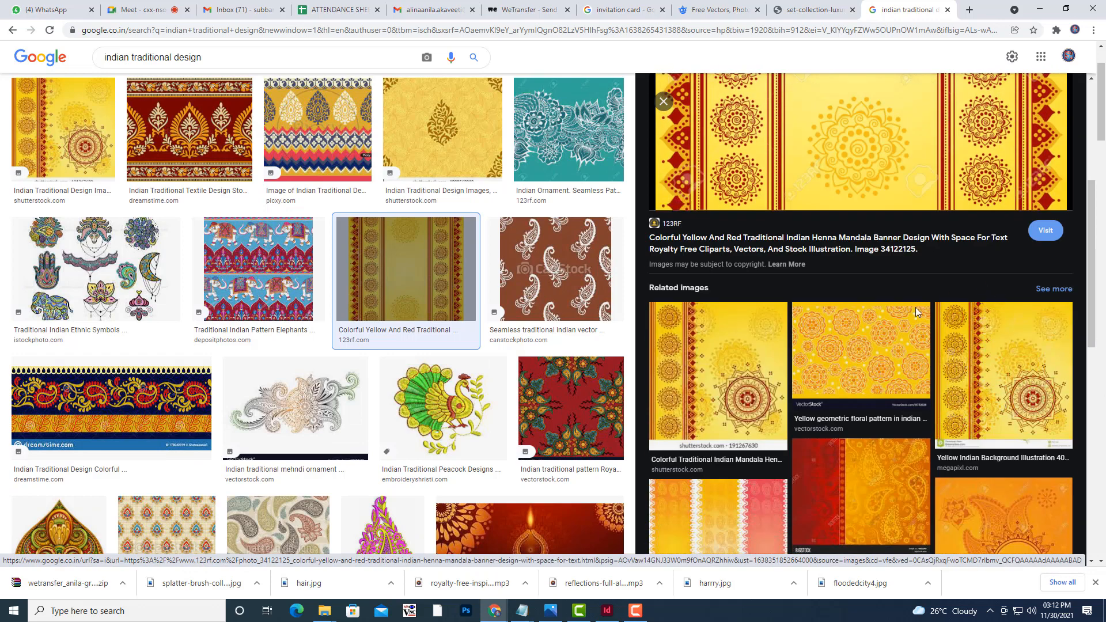
{"action": "scroll", "coordinate": [861, 437], "scroll_direction": "down", "scroll_amount": 3}
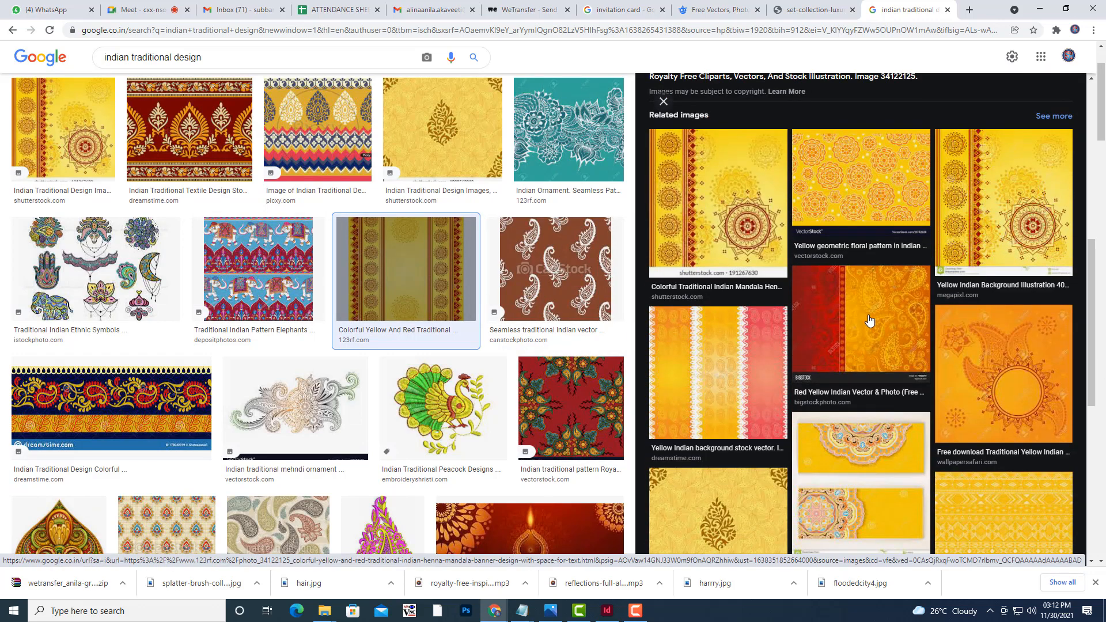
{"action": "left_click", "coordinate": [1038, 394]}
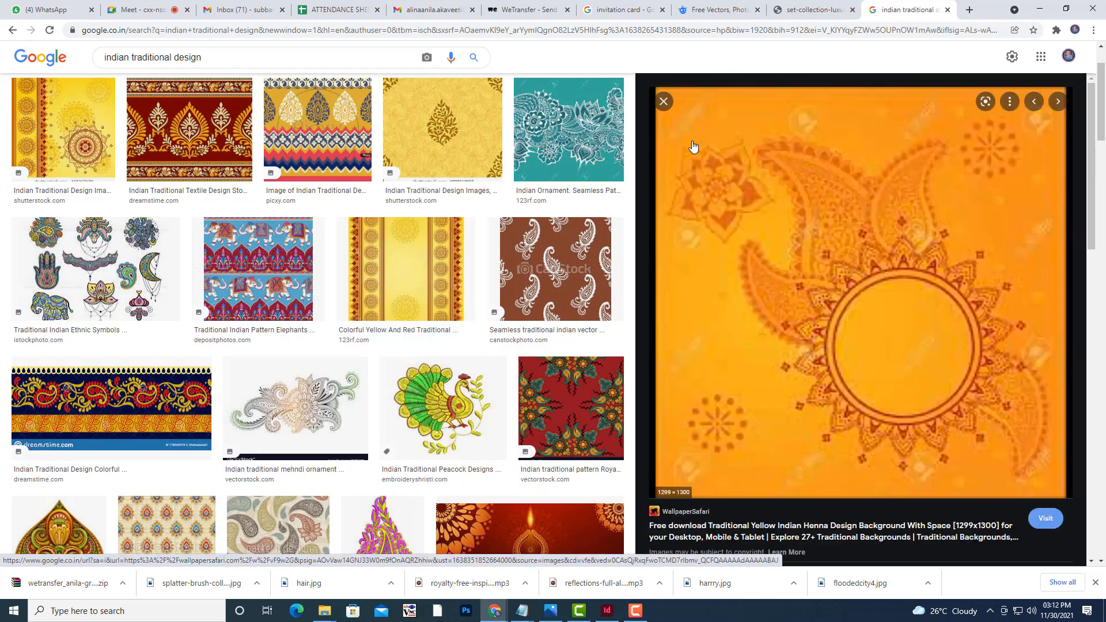
{"action": "left_click", "coordinate": [663, 102]}
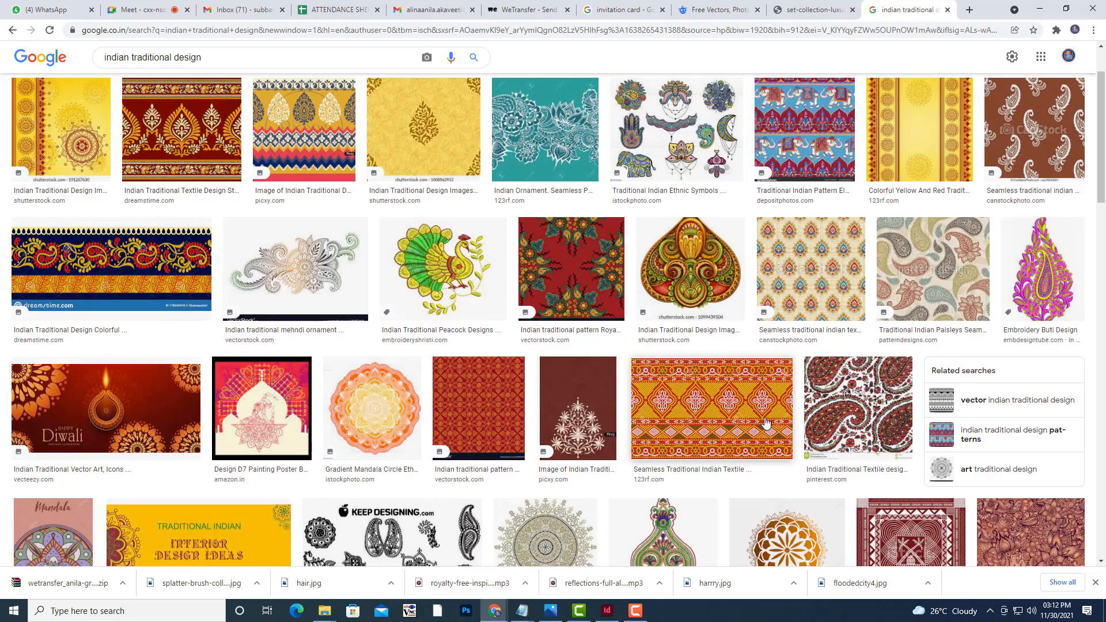
{"action": "left_click", "coordinate": [434, 127]}
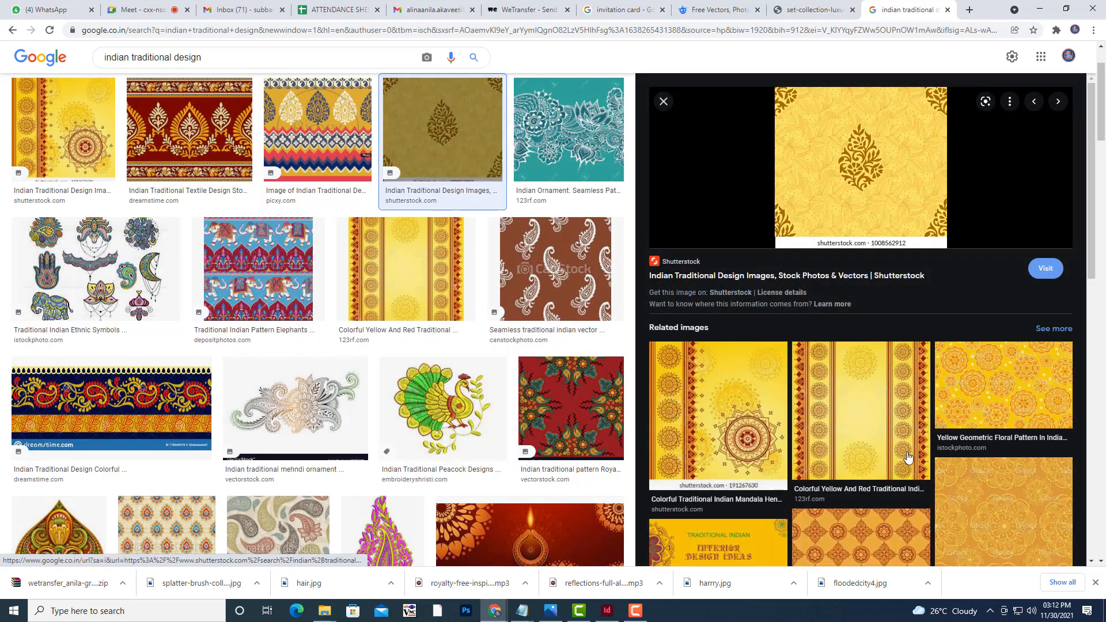
{"action": "scroll", "coordinate": [442, 381], "scroll_direction": "down", "scroll_amount": 5}
{"action": "scroll", "coordinate": [443, 381], "scroll_direction": "down", "scroll_amount": 1}
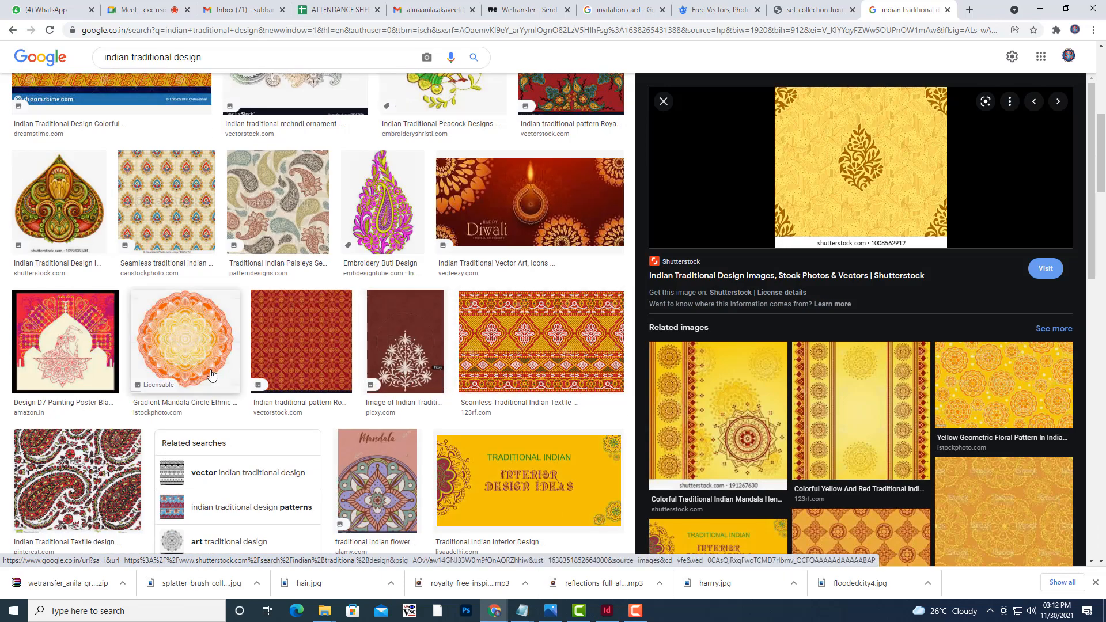
Open the red repeating VectorStock pattern at full size in a new tab and switch to it.
{"action": "left_click", "coordinate": [312, 350]}
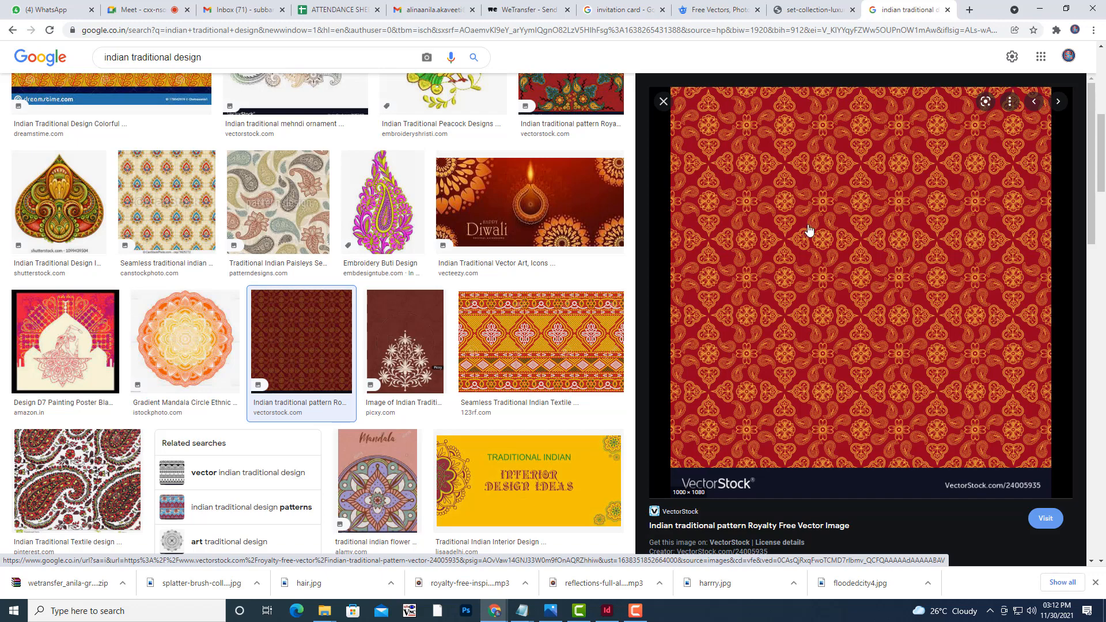
{"action": "right_click", "coordinate": [825, 252]}
{"action": "left_click", "coordinate": [908, 360]}
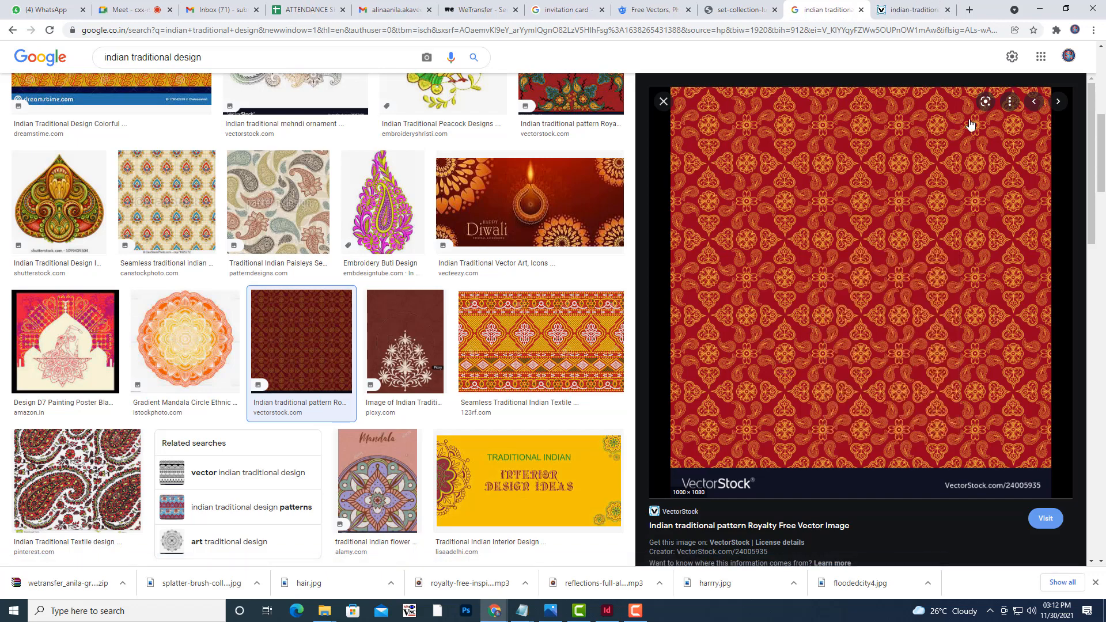
{"action": "left_click", "coordinate": [920, 8]}
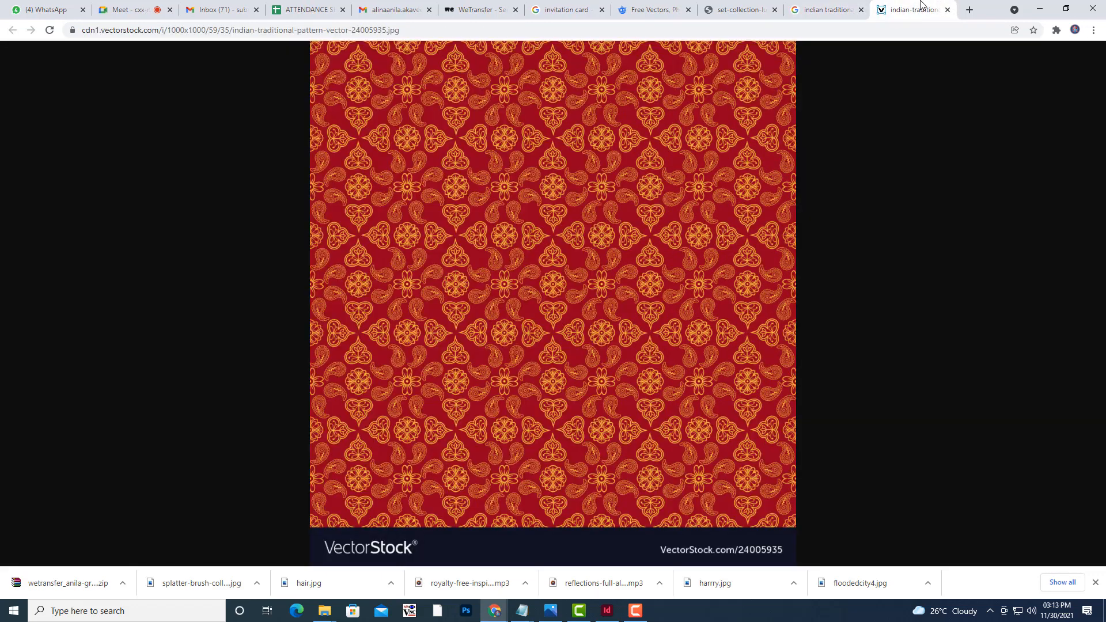
Save the pattern image to the Desktop as traditionaldesign.jpg.
{"action": "right_click", "coordinate": [649, 223]}
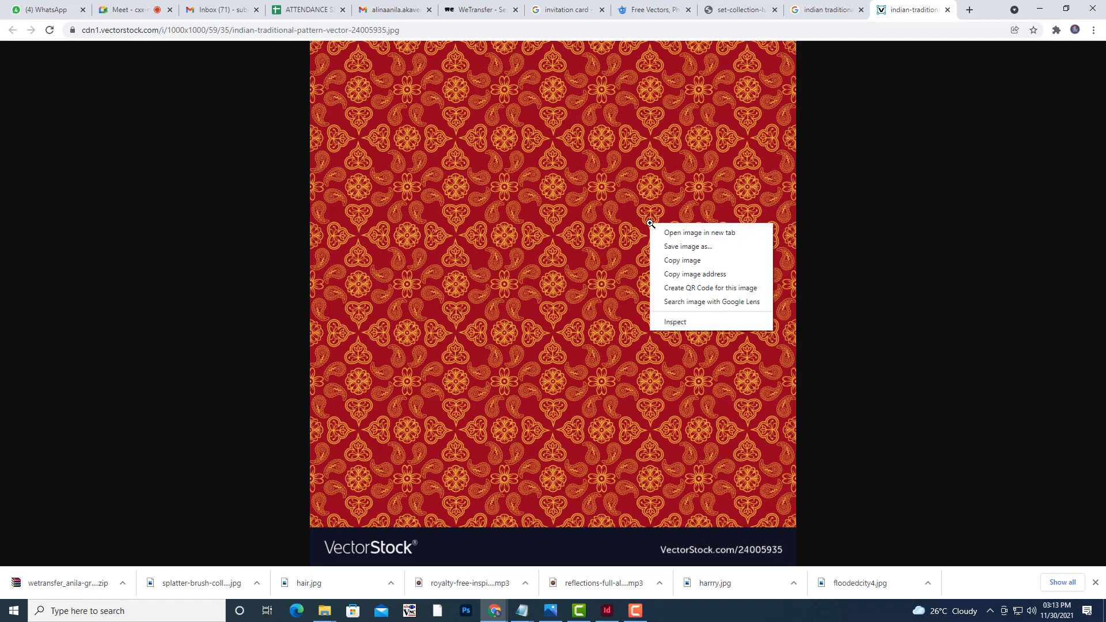
{"action": "left_click", "coordinate": [676, 257]}
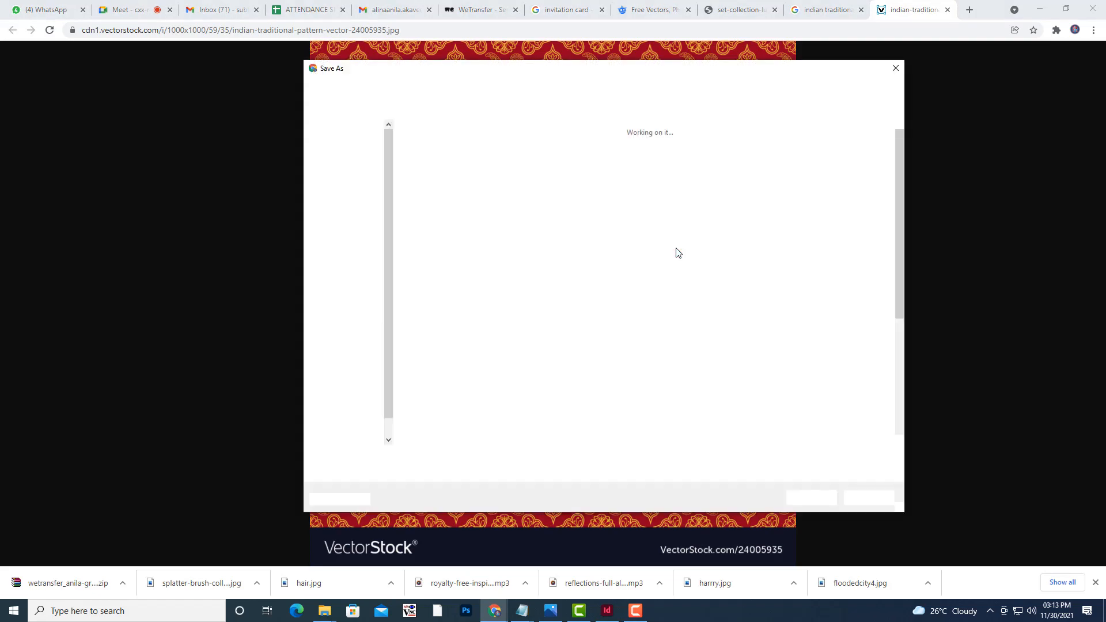
{"action": "left_click", "coordinate": [348, 150]}
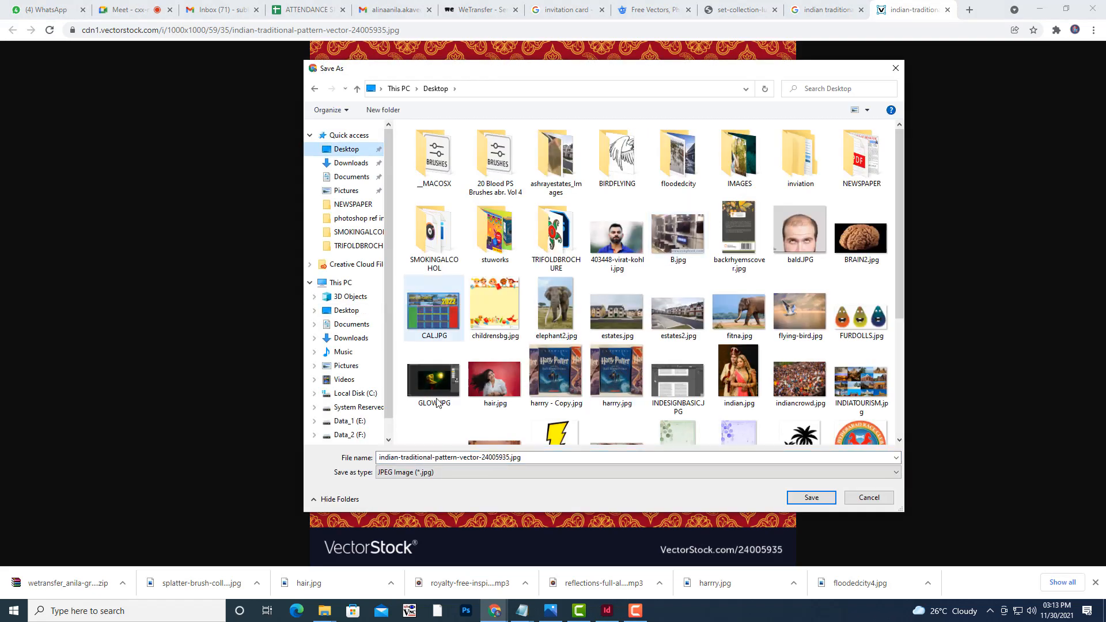
{"action": "left_click", "coordinate": [543, 456]}
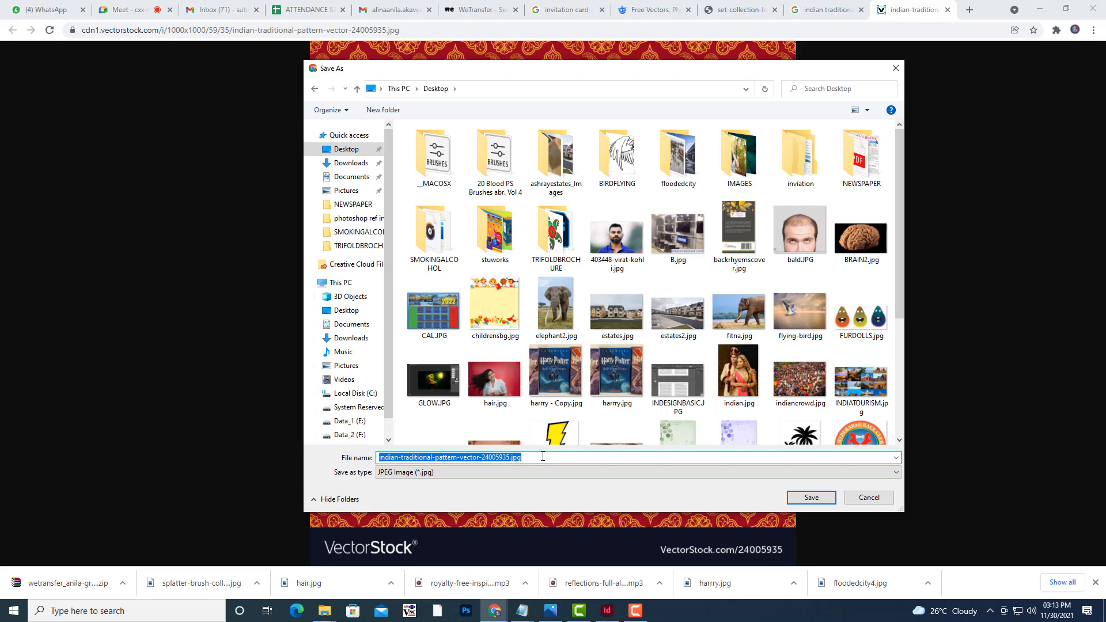
{"action": "key", "text": "BackSpace"}
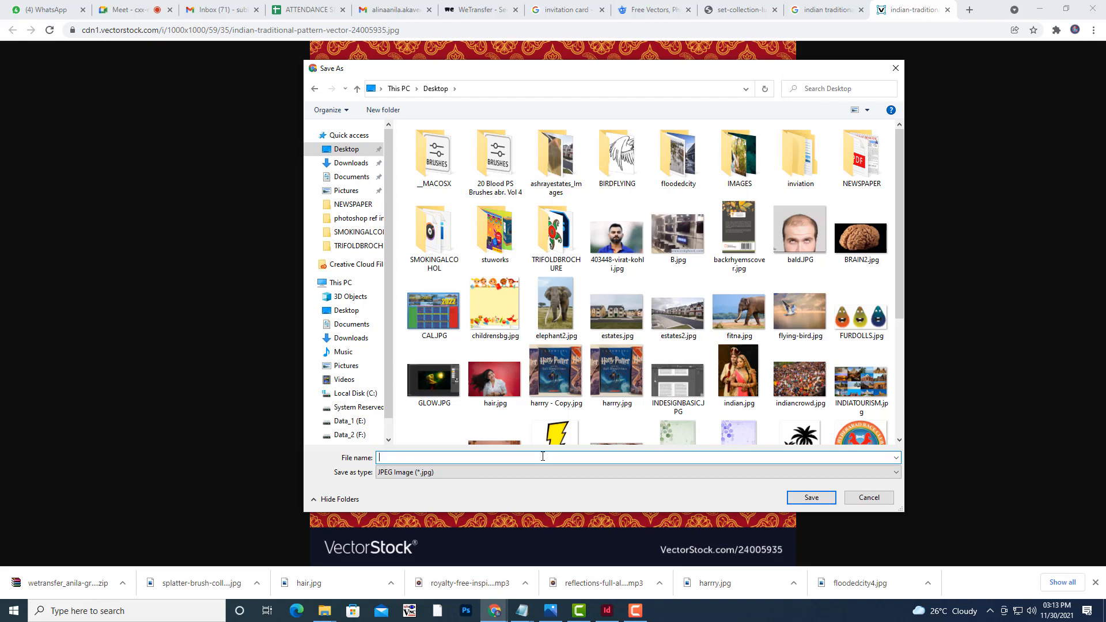
{"action": "type", "text": "ind"}
{"action": "key", "text": "BackSpace"}
{"action": "key", "text": "BackSpace"}
{"action": "key", "text": "BackSpace"}
{"action": "type", "text": "traditionaldesign"}
{"action": "left_click", "coordinate": [813, 498]}
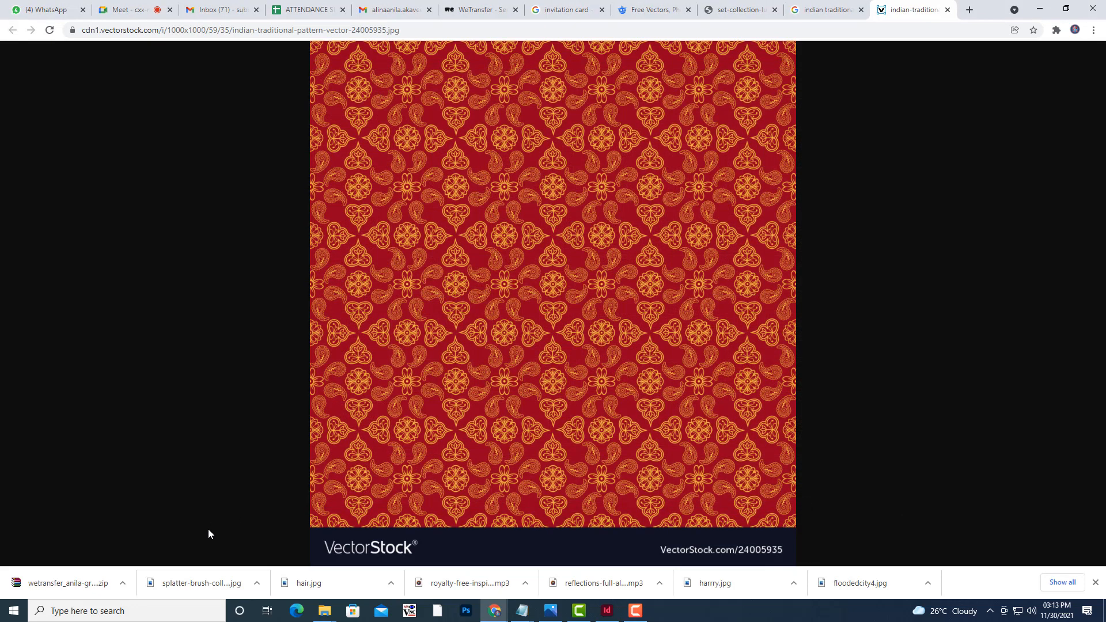
Show the downloaded traditionaldesign.jpg in its Desktop folder in File Explorer.
{"action": "left_click", "coordinate": [122, 583]}
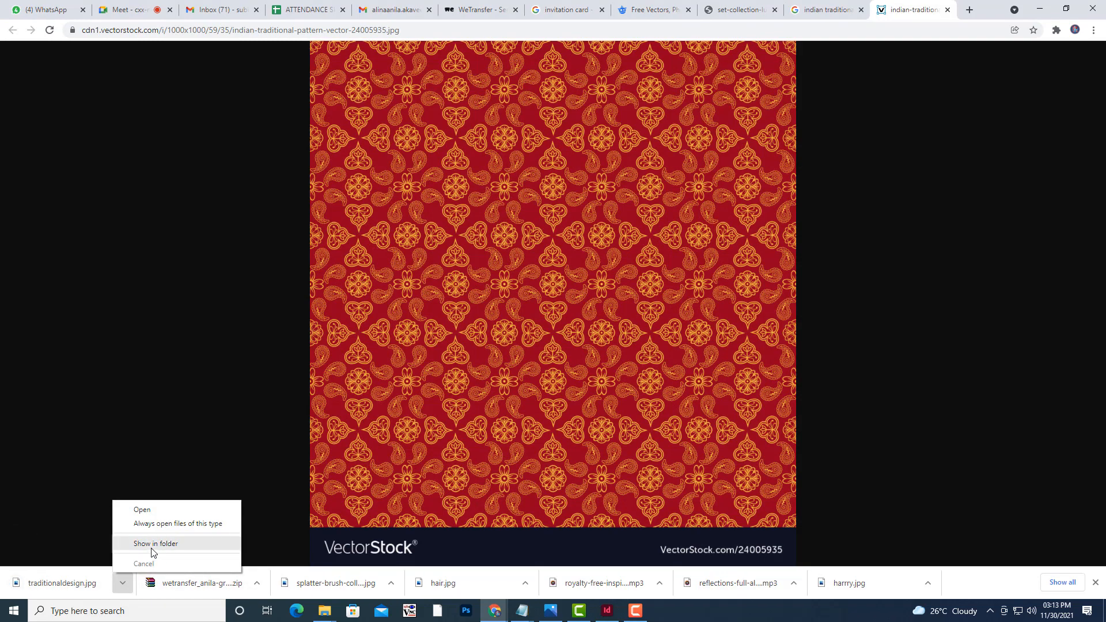
{"action": "left_click", "coordinate": [152, 543]}
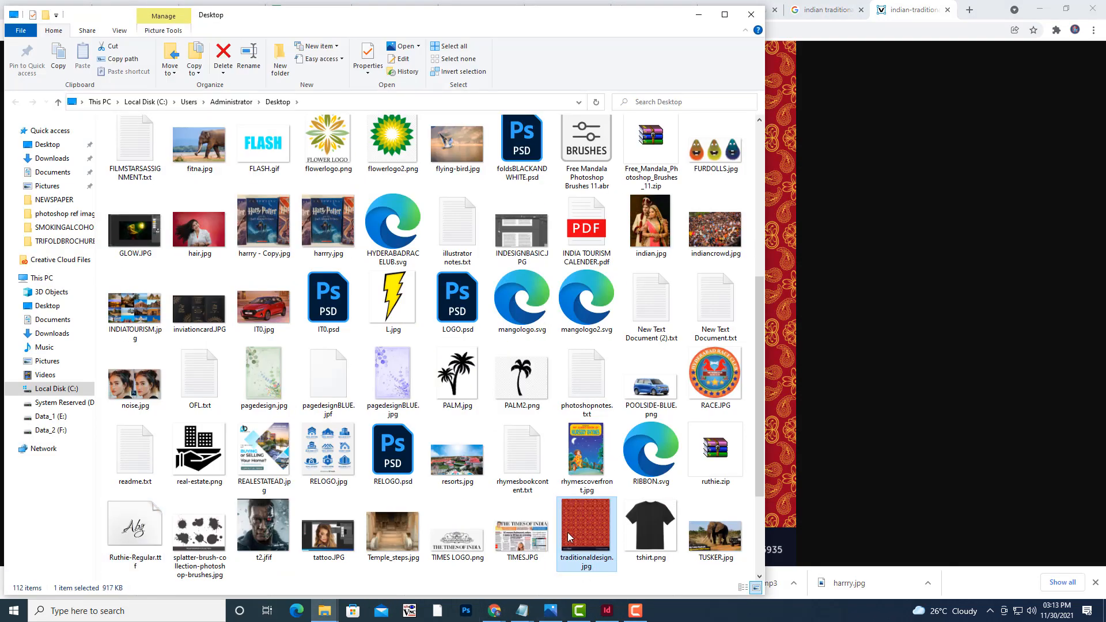
{"action": "right_click", "coordinate": [567, 530]}
Open traditionaldesign.jpg with Adobe Photoshop 2021 and minimize File Explorer.
{"action": "mouse_move", "coordinate": [633, 338]}
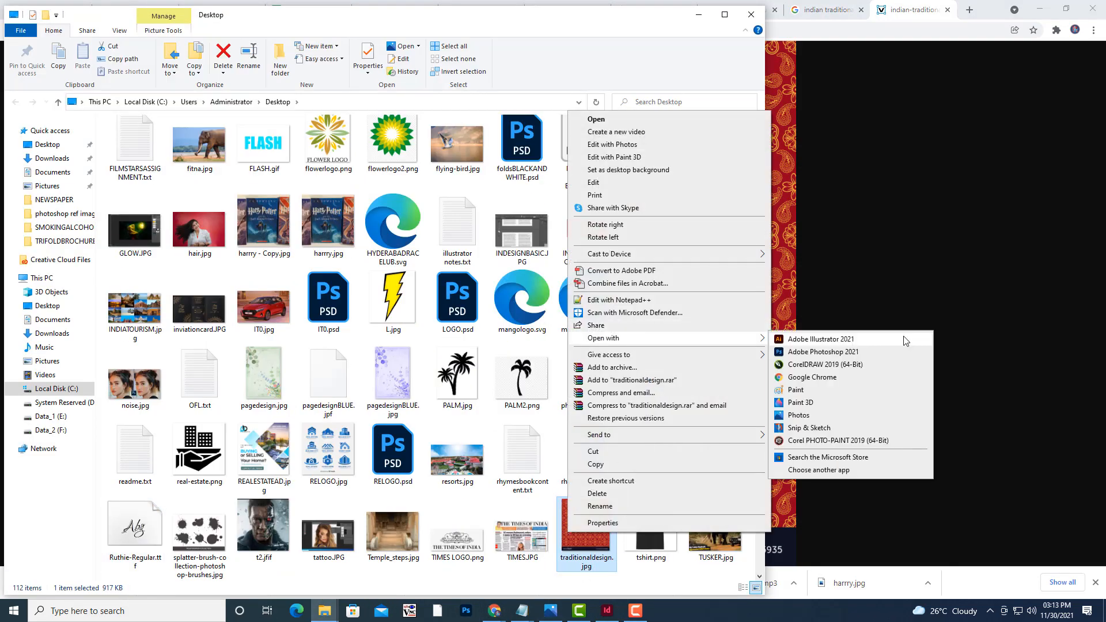
{"action": "left_click", "coordinate": [830, 352]}
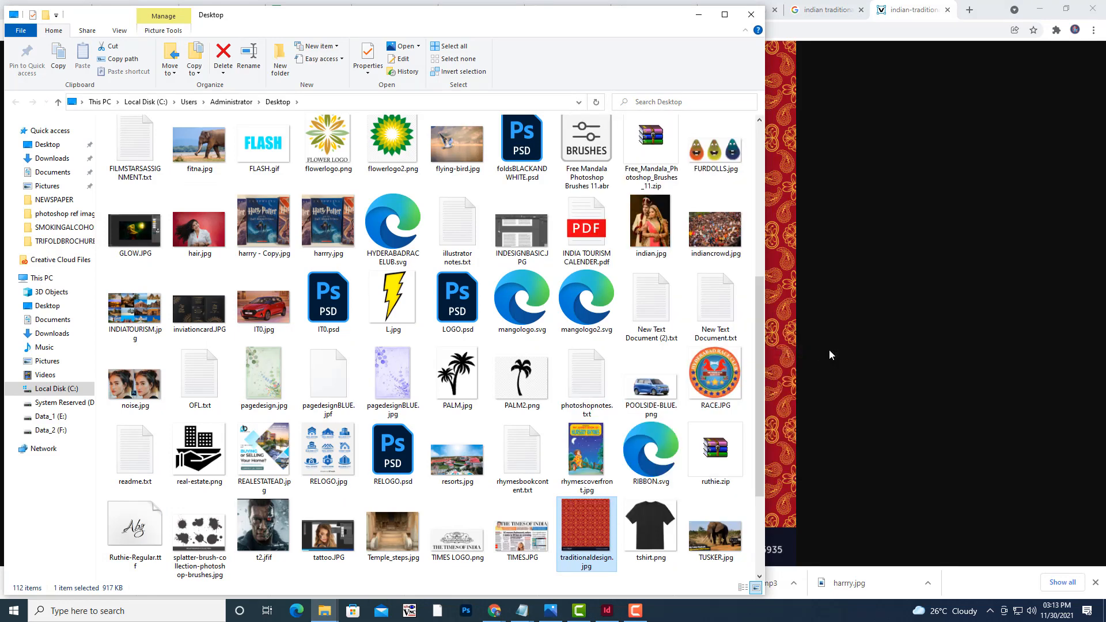
{"action": "left_click", "coordinate": [694, 21]}
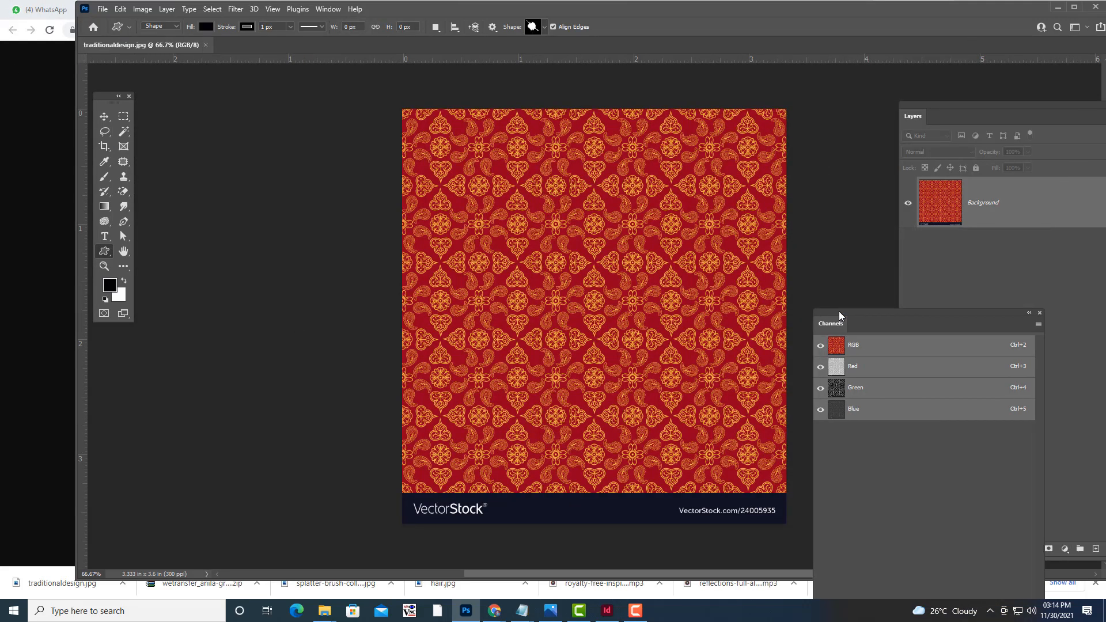
Crop the image to the pattern area, cutting off the VectorStock banner.
{"action": "left_click", "coordinate": [124, 116]}
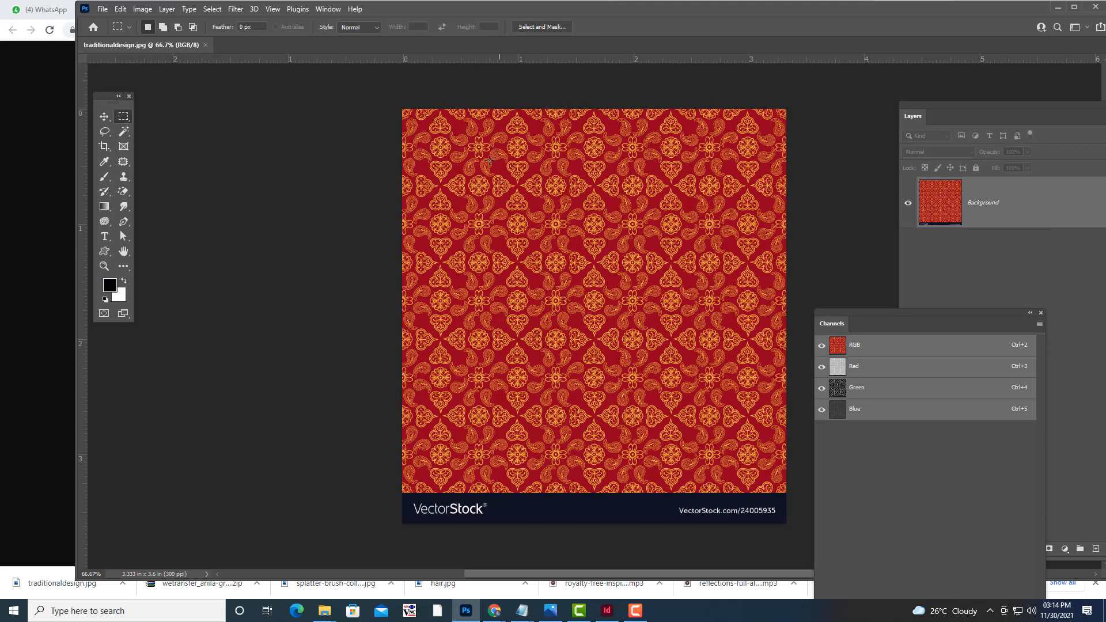
{"action": "left_click_drag", "start_coordinate": [401, 108], "coordinate": [787, 491]}
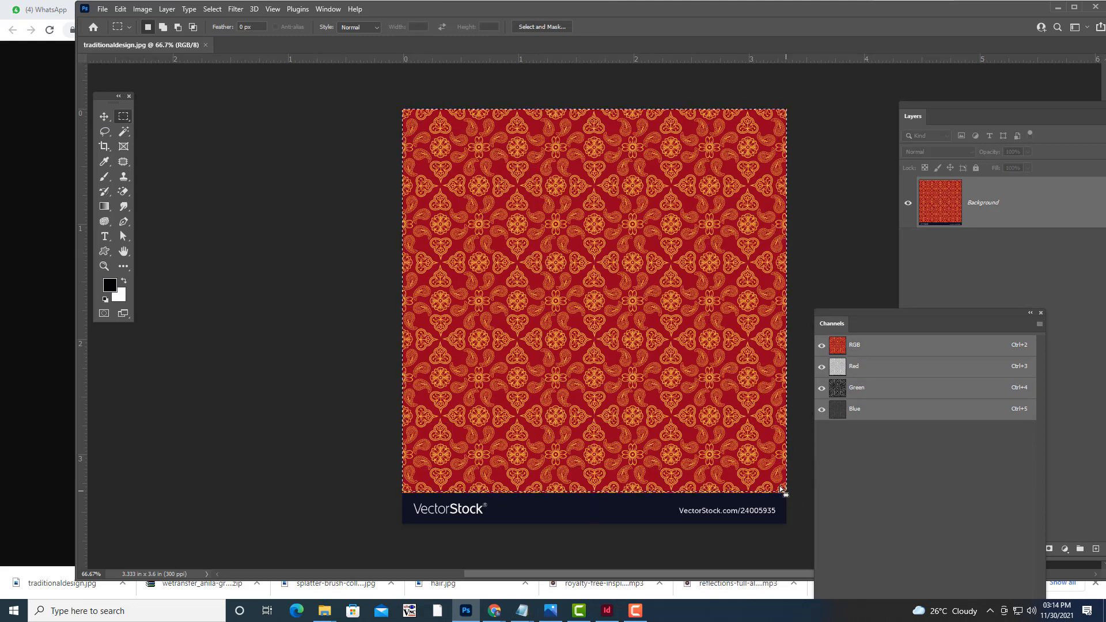
{"action": "left_click", "coordinate": [143, 9]}
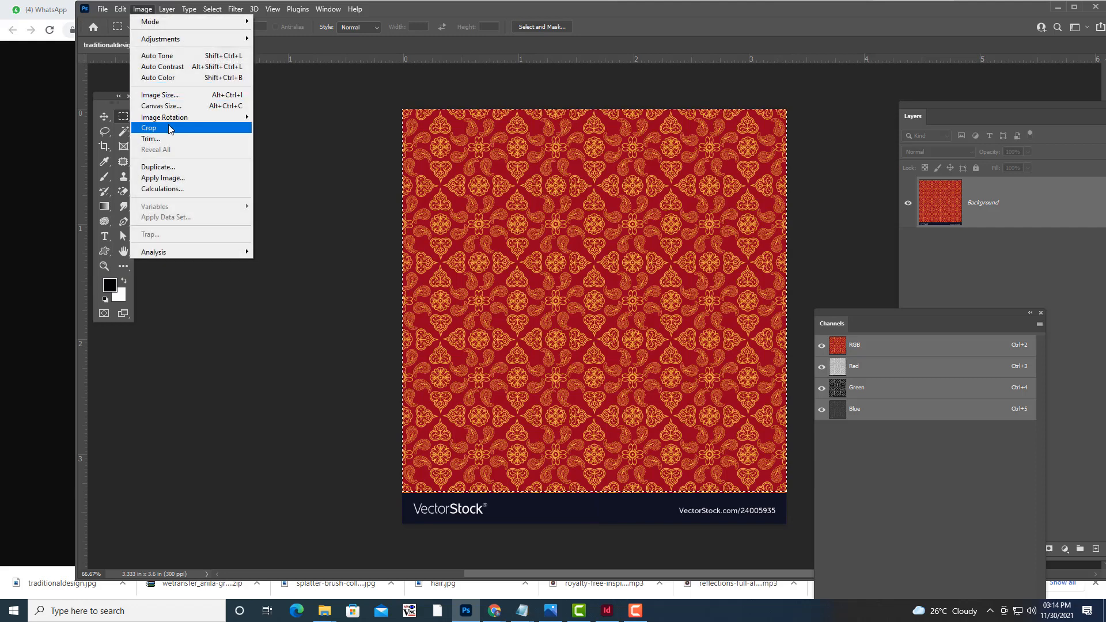
{"action": "left_click", "coordinate": [149, 128]}
{"action": "left_click", "coordinate": [103, 117]}
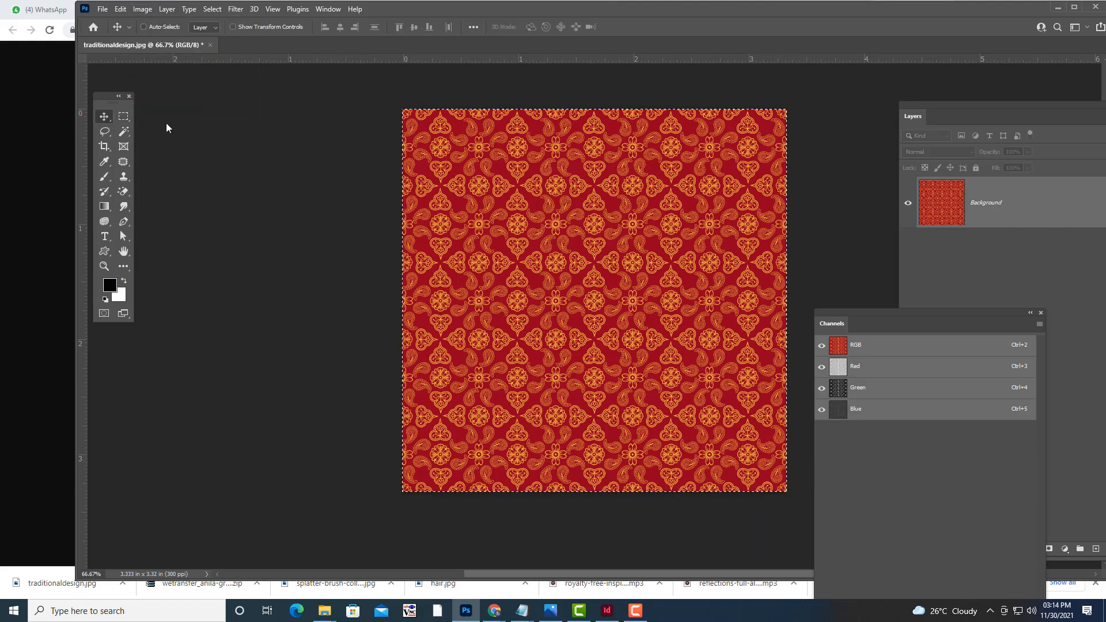
{"action": "key", "text": "ctrl+d"}
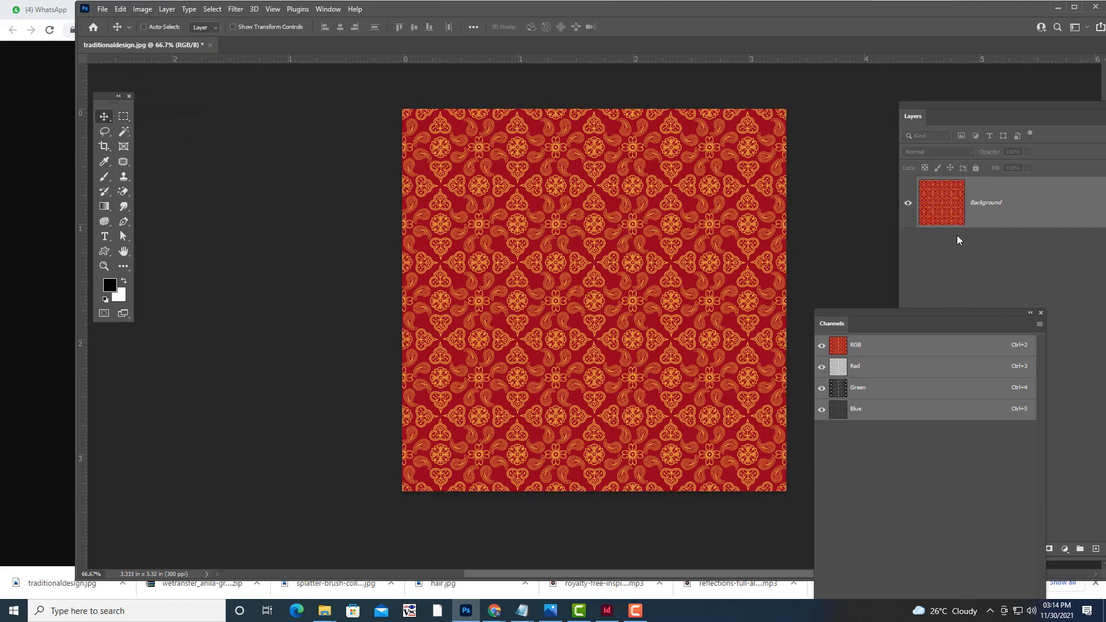
Convert the Background to Layer 0 and add an empty Layer 1 above it.
{"action": "left_click_drag", "start_coordinate": [929, 117], "coordinate": [862, 94]}
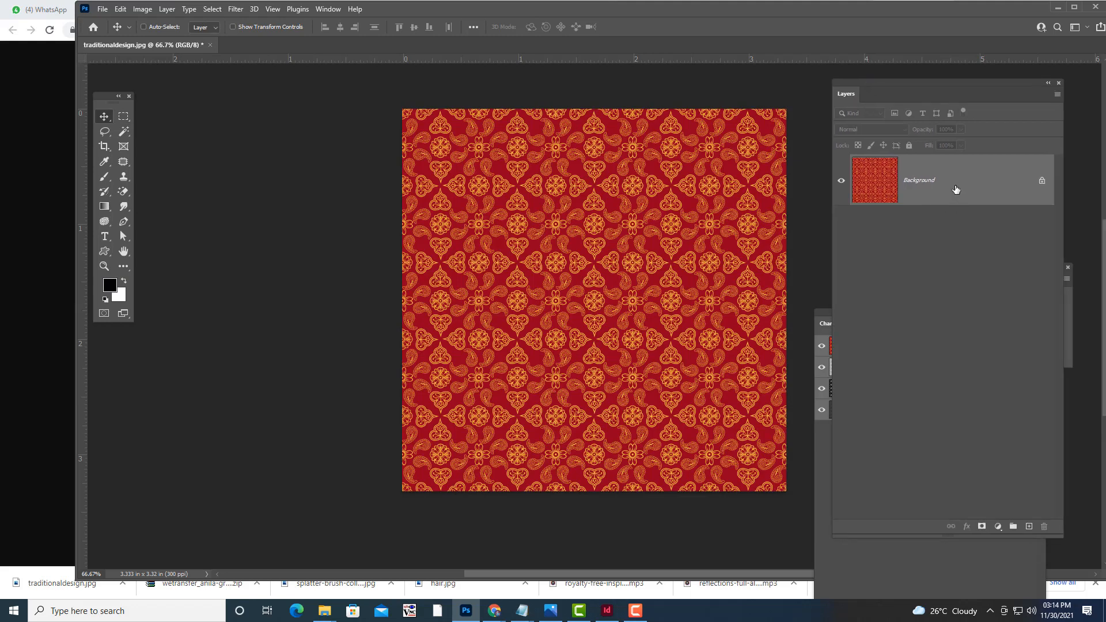
{"action": "double_click", "coordinate": [955, 190]}
{"action": "left_click", "coordinate": [793, 187]}
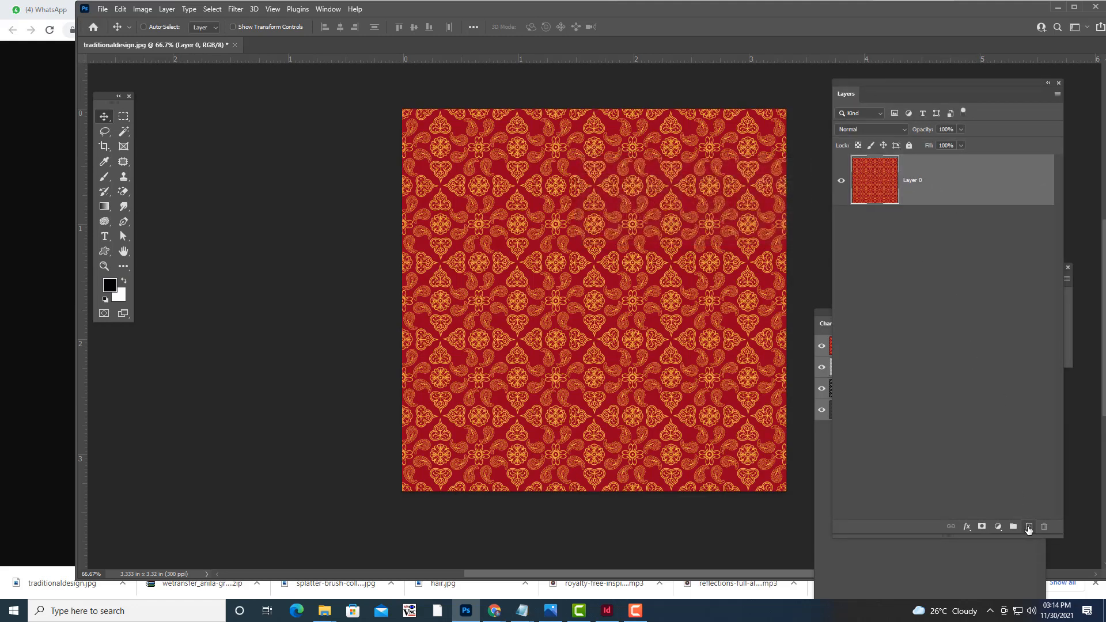
{"action": "left_click", "coordinate": [1029, 525]}
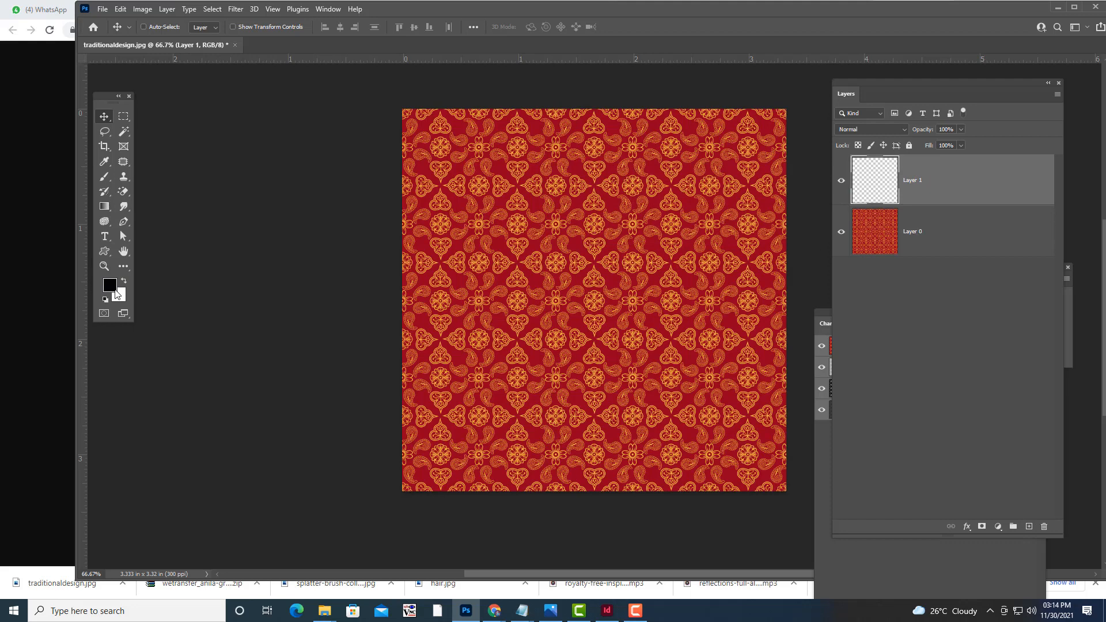
{"action": "left_click", "coordinate": [115, 290]}
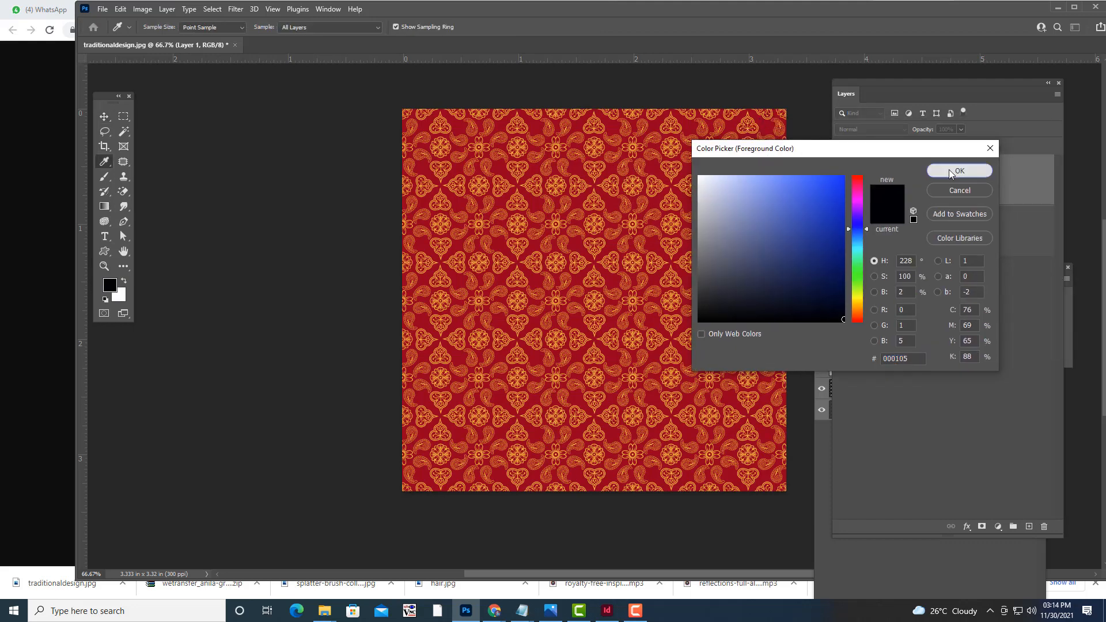
Set a near-black foreground and start from the Foreground to Background gradient preset.
{"action": "left_click", "coordinate": [950, 172]}
{"action": "left_click", "coordinate": [104, 206]}
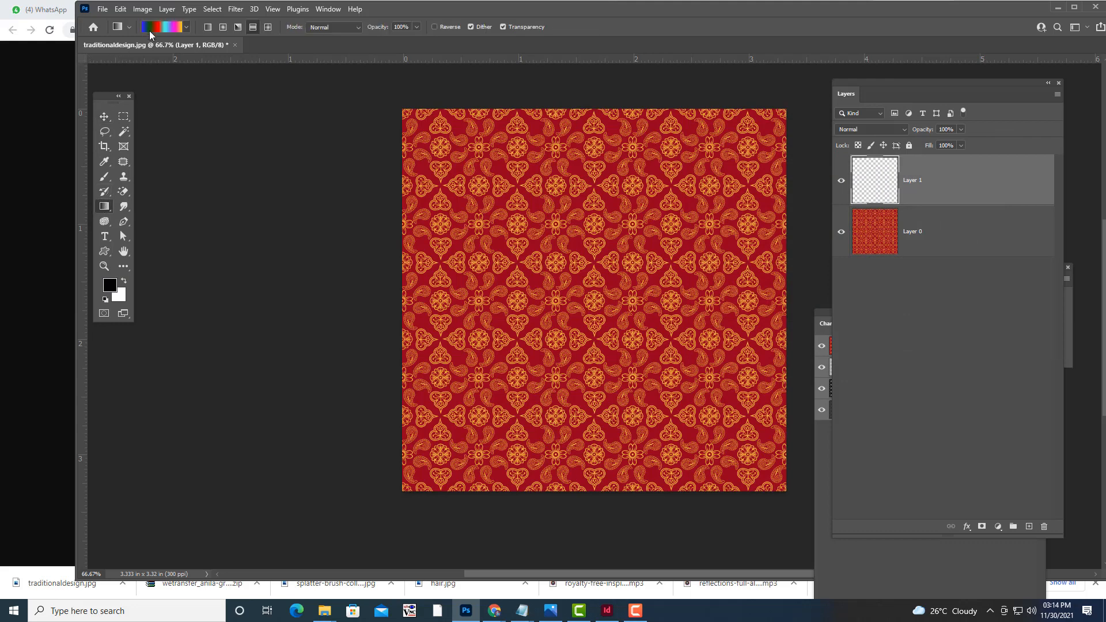
{"action": "left_click", "coordinate": [153, 28]}
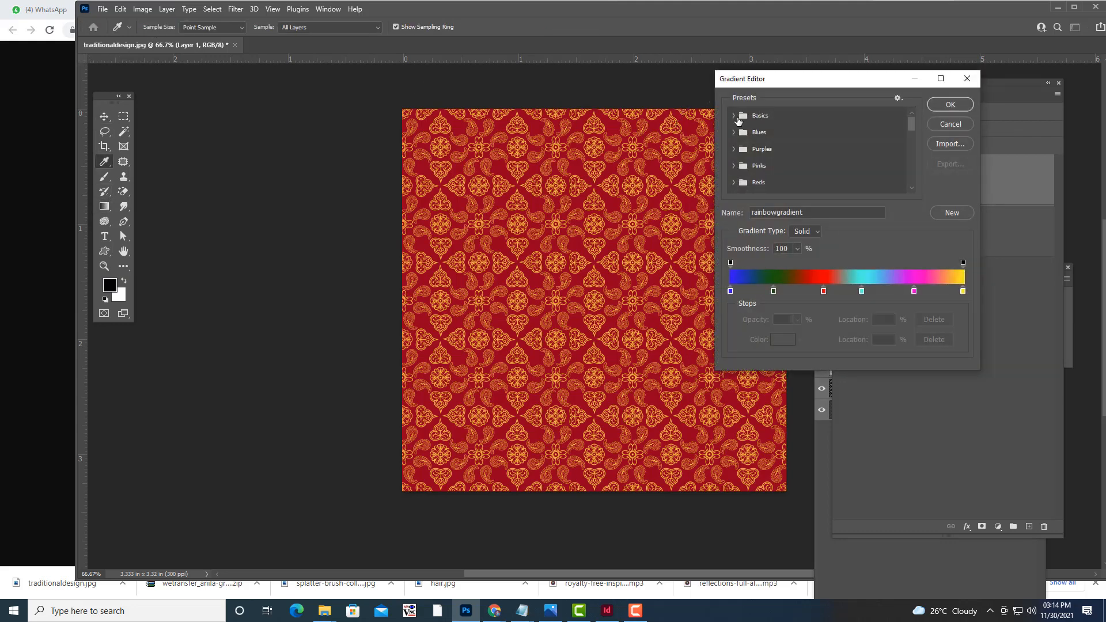
{"action": "left_click", "coordinate": [734, 115]}
{"action": "left_click", "coordinate": [748, 133]}
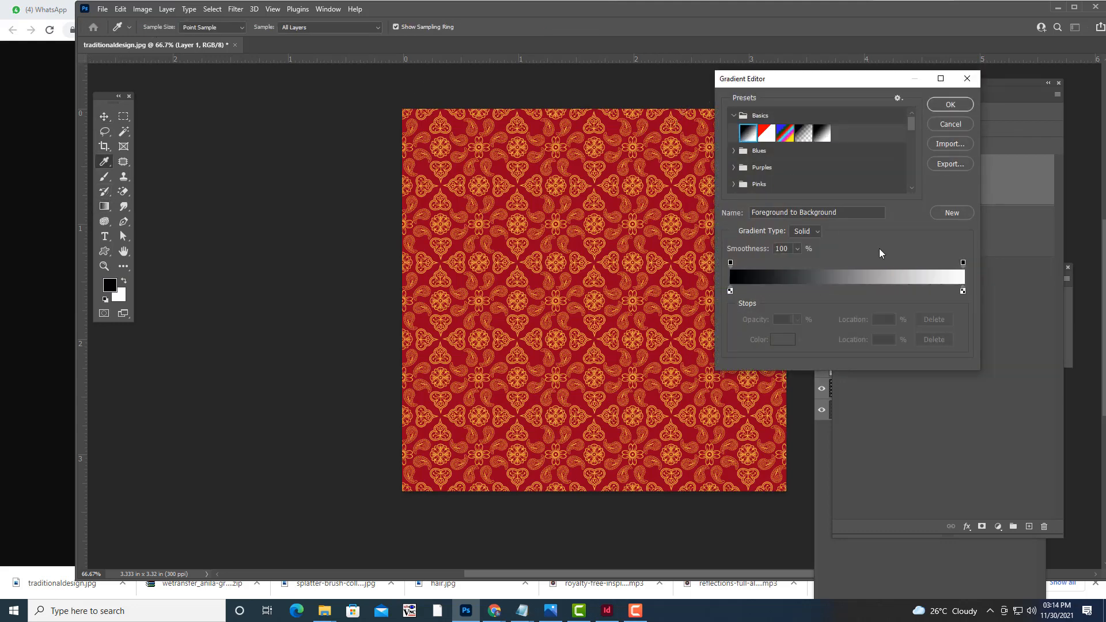
Make the gradient's left stop dark red #310700 and right stop brown #a96d45.
{"action": "double_click", "coordinate": [730, 290]}
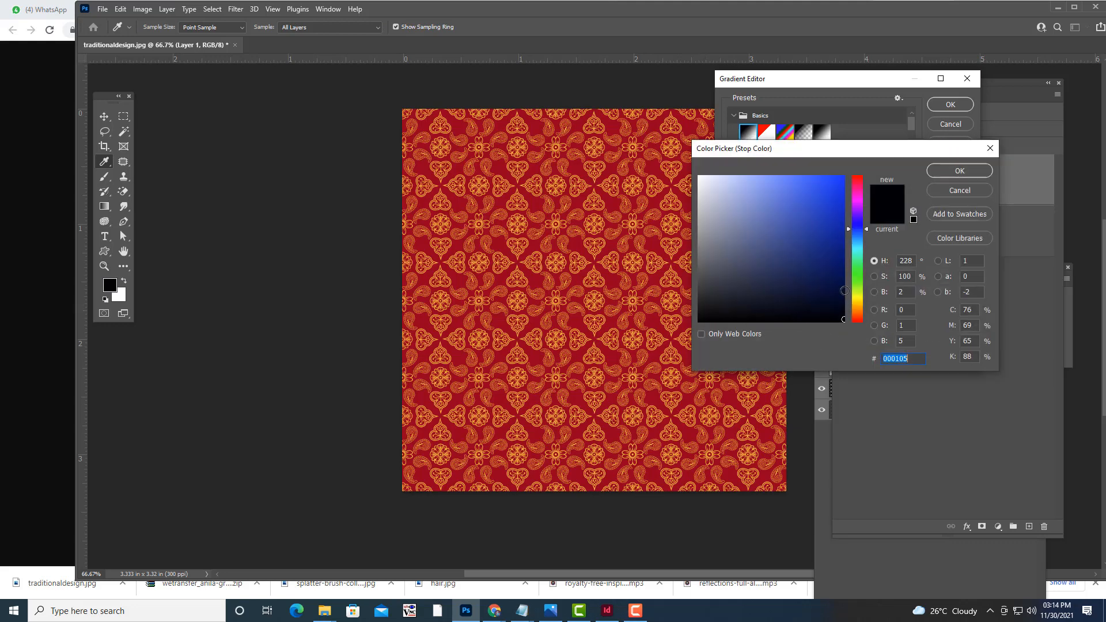
{"action": "left_click", "coordinate": [857, 317]}
{"action": "left_click", "coordinate": [843, 294]}
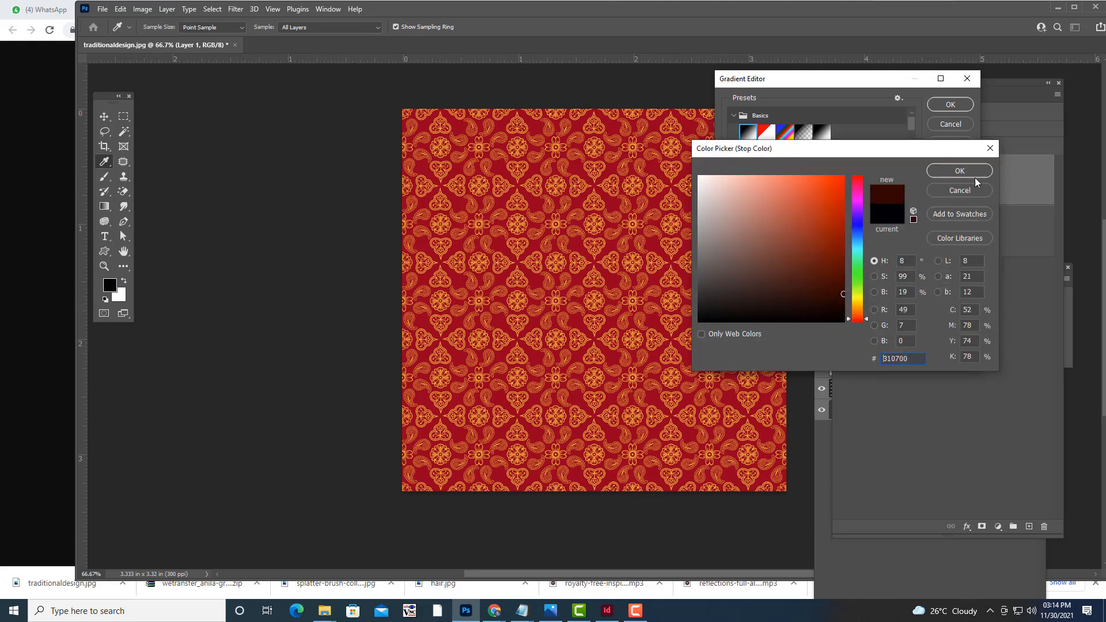
{"action": "left_click", "coordinate": [975, 175]}
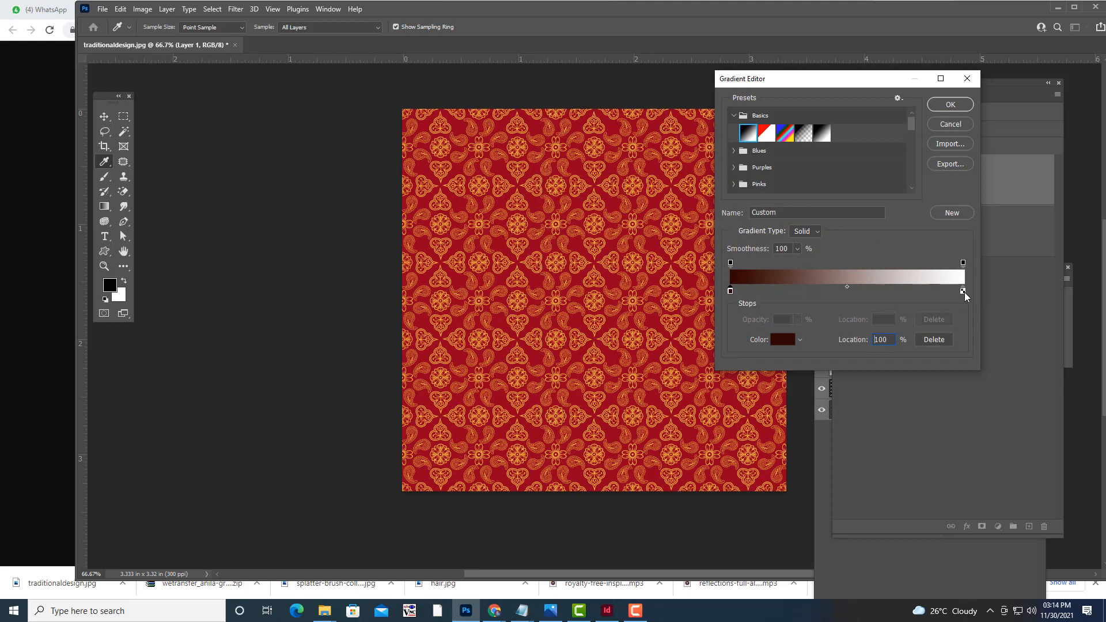
{"action": "double_click", "coordinate": [962, 292]}
{"action": "left_click", "coordinate": [855, 312]}
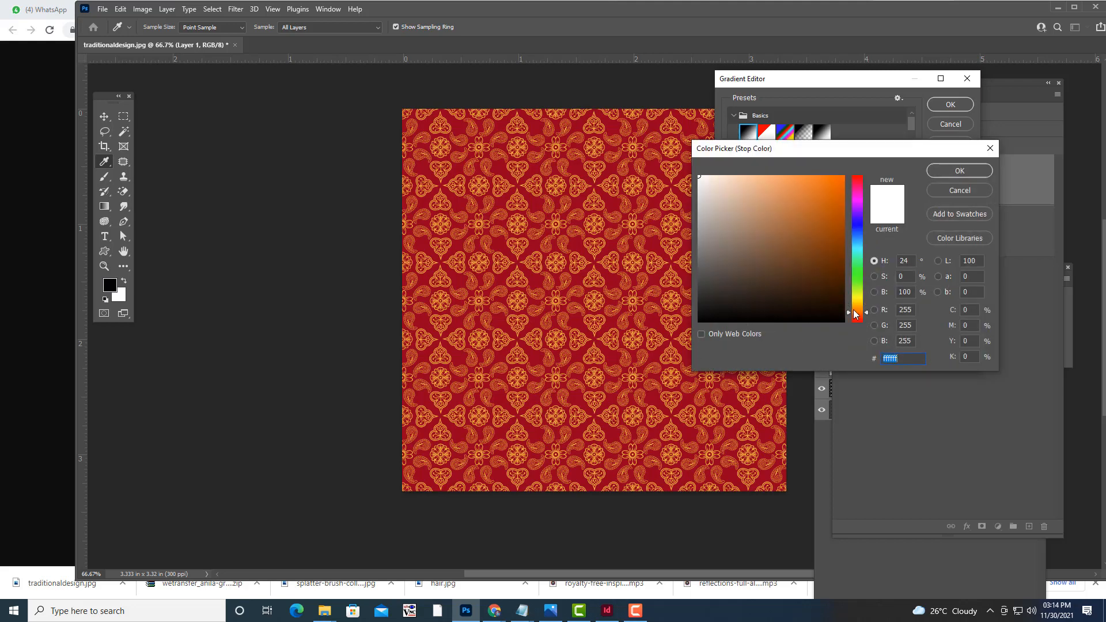
{"action": "left_click", "coordinate": [785, 225]}
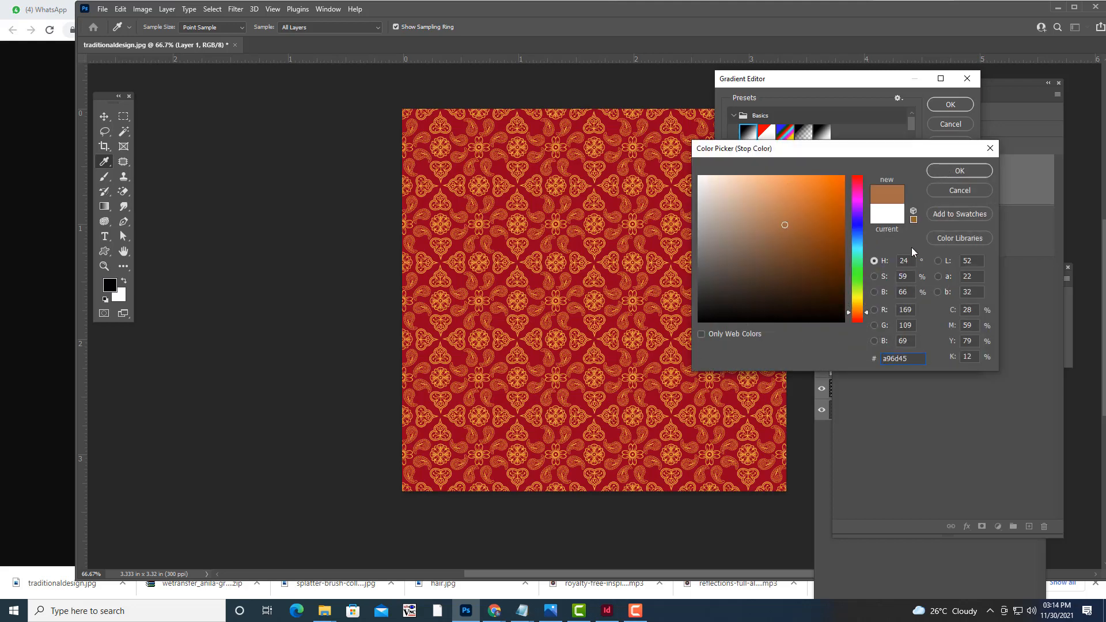
{"action": "left_click", "coordinate": [795, 286]}
{"action": "left_click", "coordinate": [959, 171]}
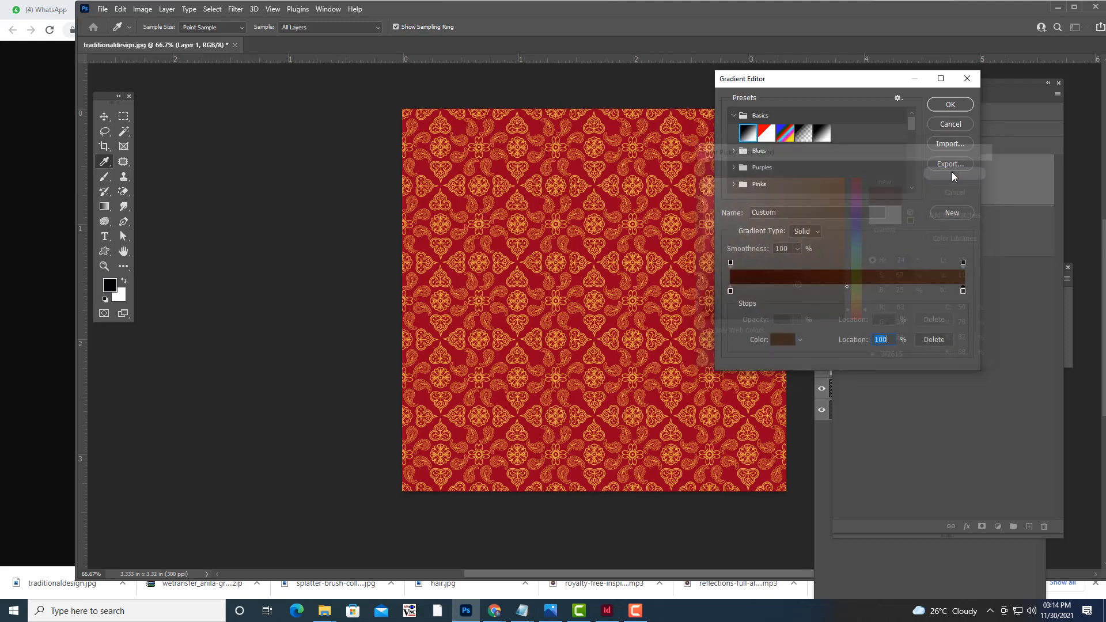
{"action": "left_click", "coordinate": [951, 105]}
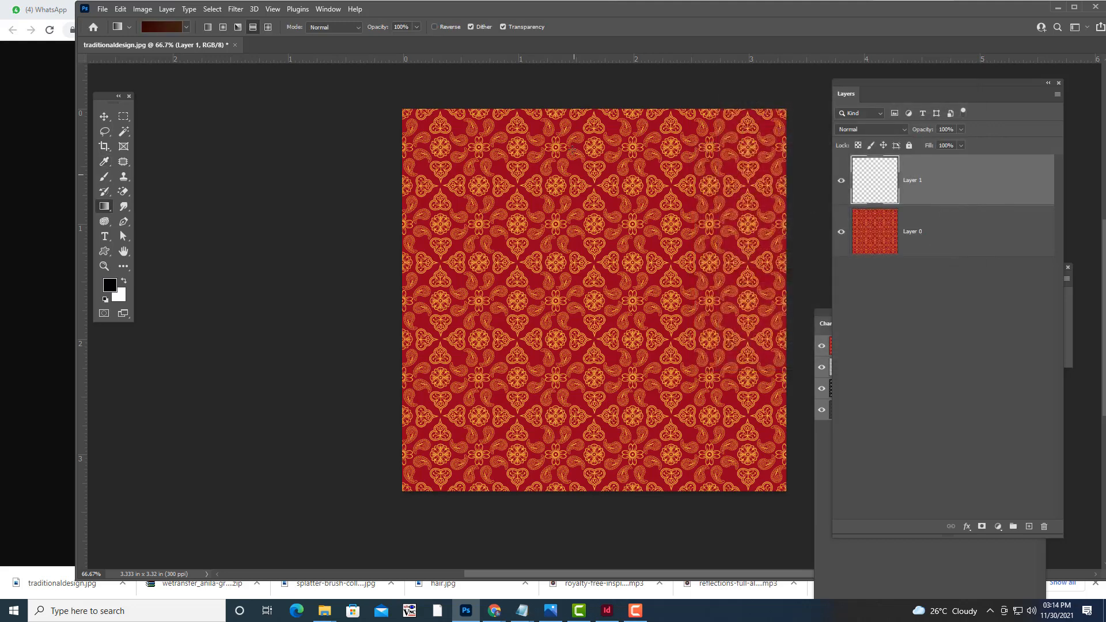
Fill Layer 1 with a reversed radial gradient dragged down from the canvas centre.
{"action": "left_click_drag", "start_coordinate": [600, 443], "coordinate": [593, 542]}
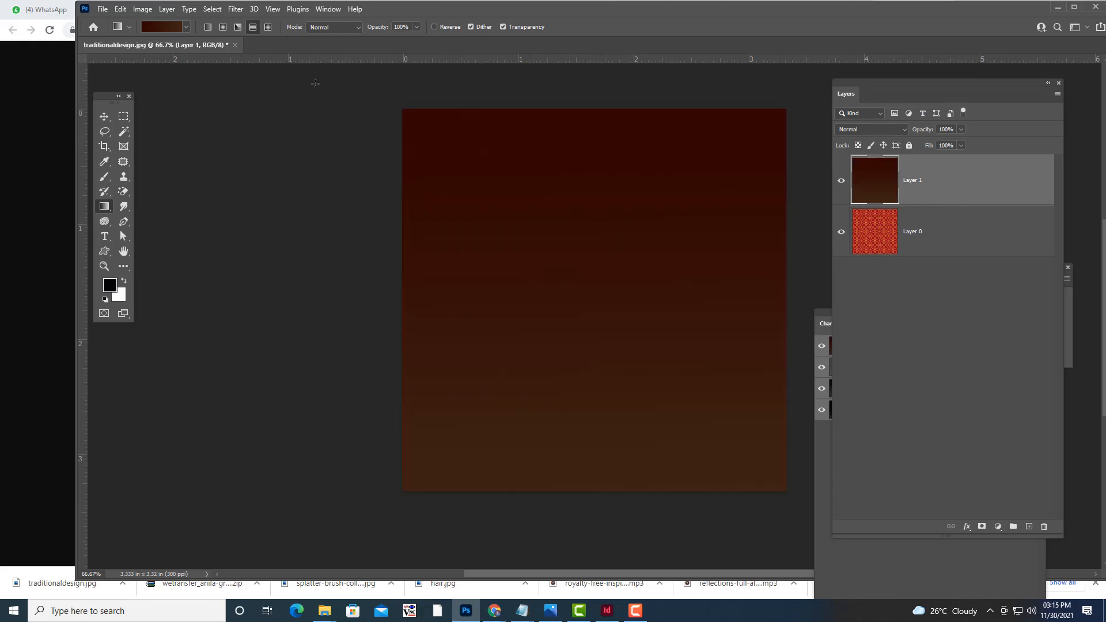
{"action": "left_click", "coordinate": [223, 27]}
{"action": "left_click_drag", "start_coordinate": [599, 277], "coordinate": [593, 530]}
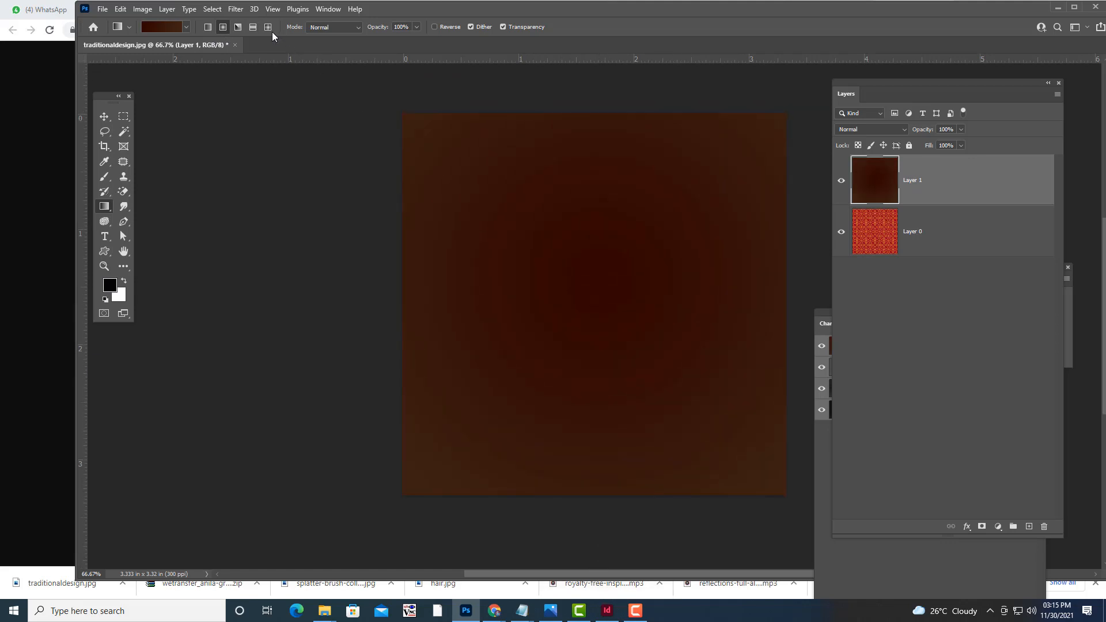
{"action": "left_click", "coordinate": [443, 27]}
{"action": "left_click_drag", "start_coordinate": [594, 261], "coordinate": [590, 552]}
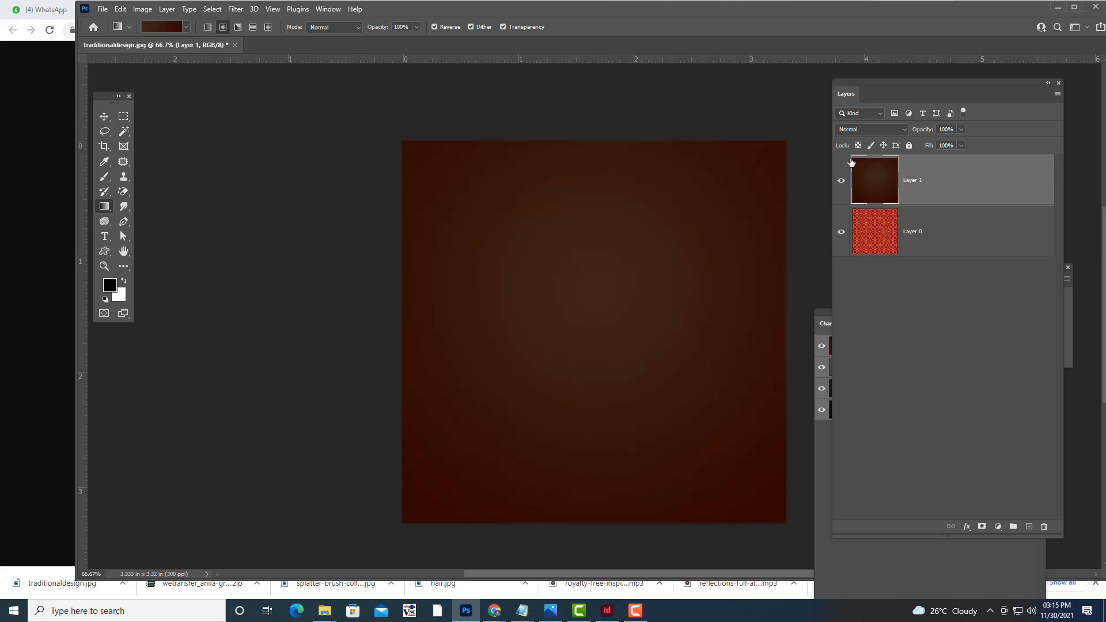
Set Layer 1's blend mode to Multiply to turn the pattern deep maroon.
{"action": "left_click", "coordinate": [889, 131]}
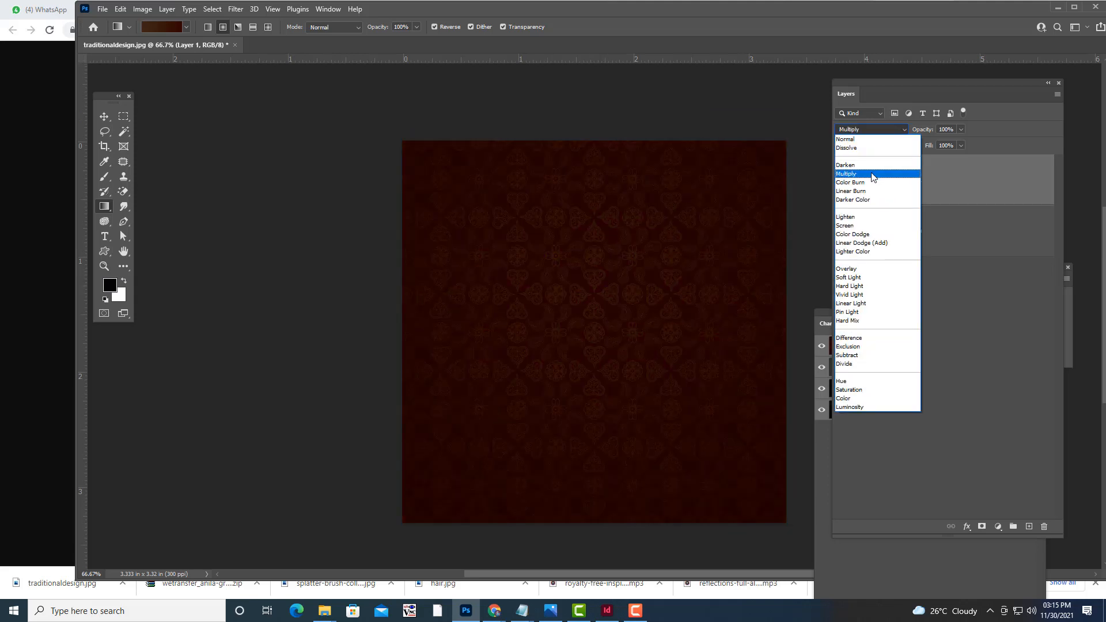
{"action": "left_click", "coordinate": [872, 174]}
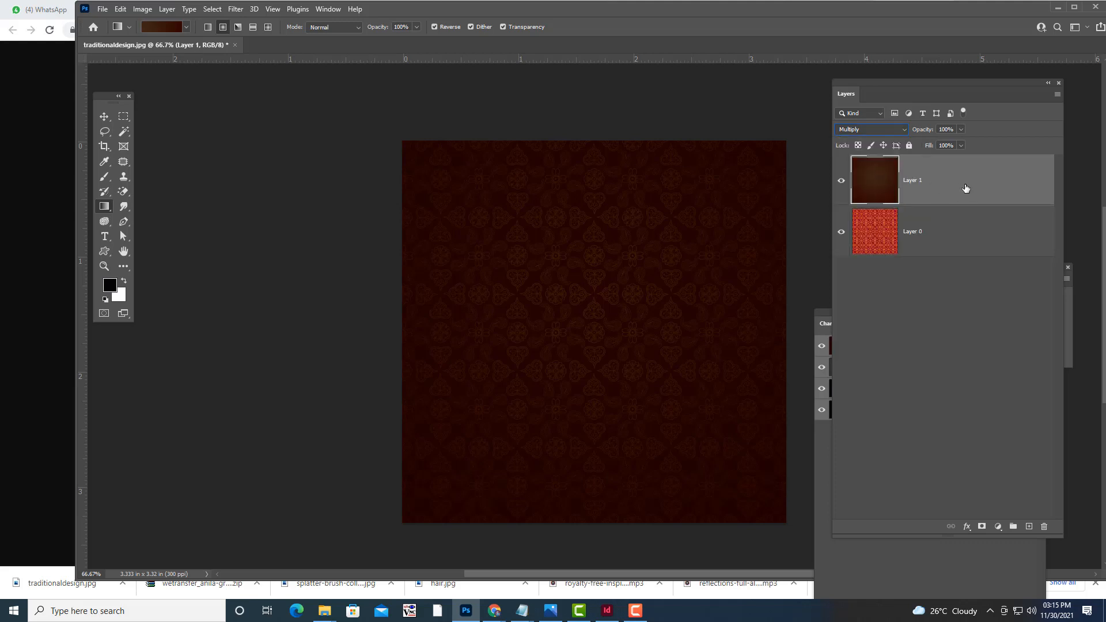
{"action": "left_click_drag", "start_coordinate": [880, 87], "coordinate": [889, 87]}
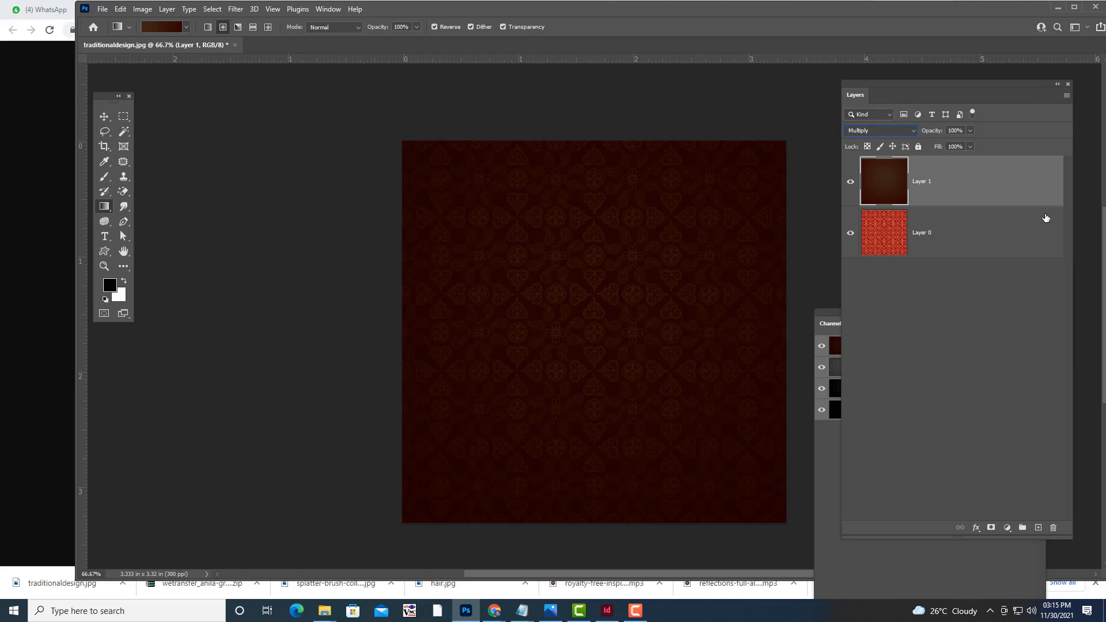
{"action": "key", "text": "ctrl+j"}
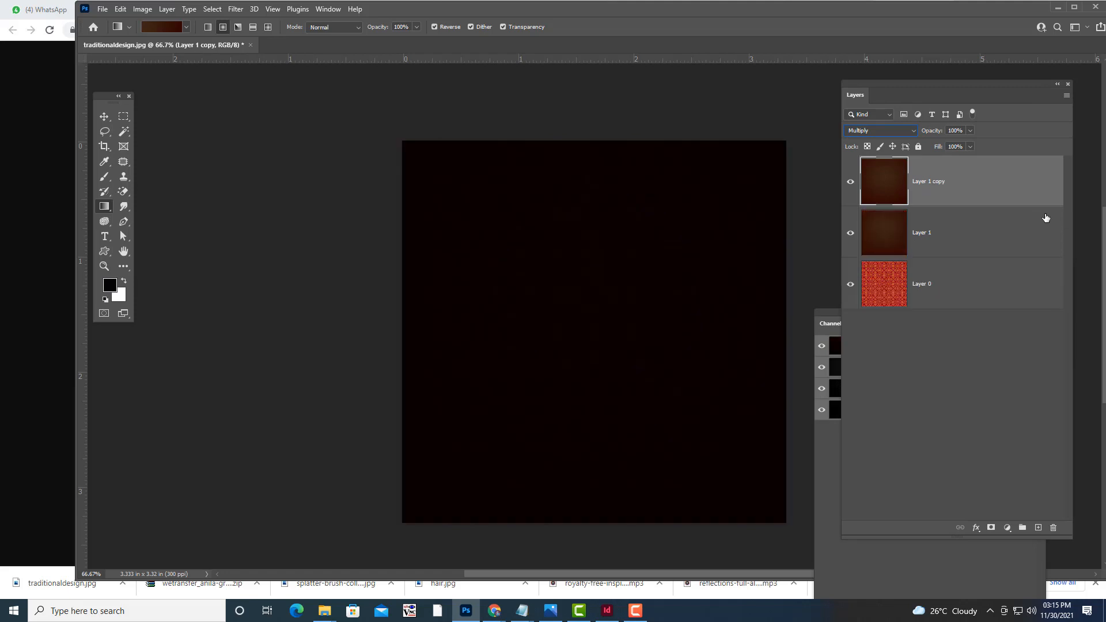
{"action": "key", "text": "ctrl+z"}
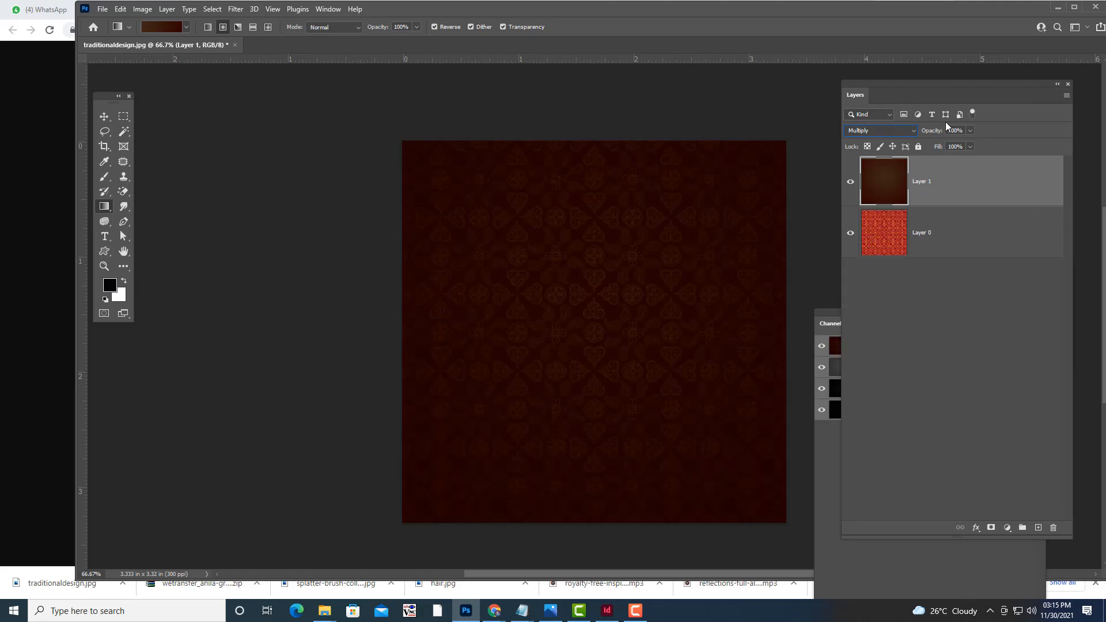
{"action": "left_click_drag", "start_coordinate": [861, 86], "coordinate": [872, 85]}
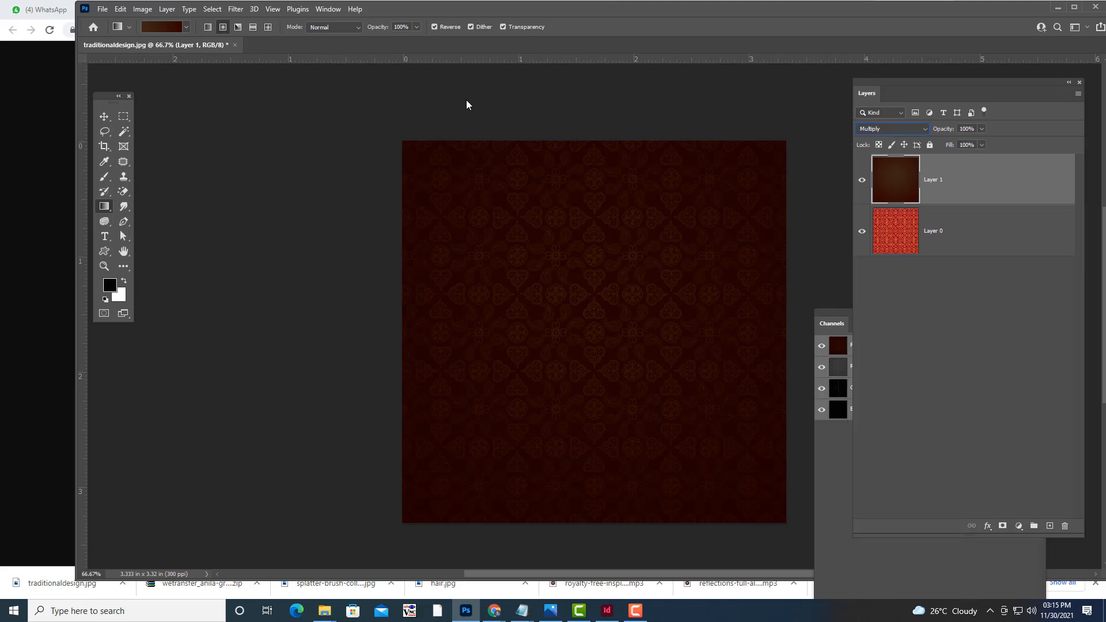
{"action": "left_click", "coordinate": [104, 115]}
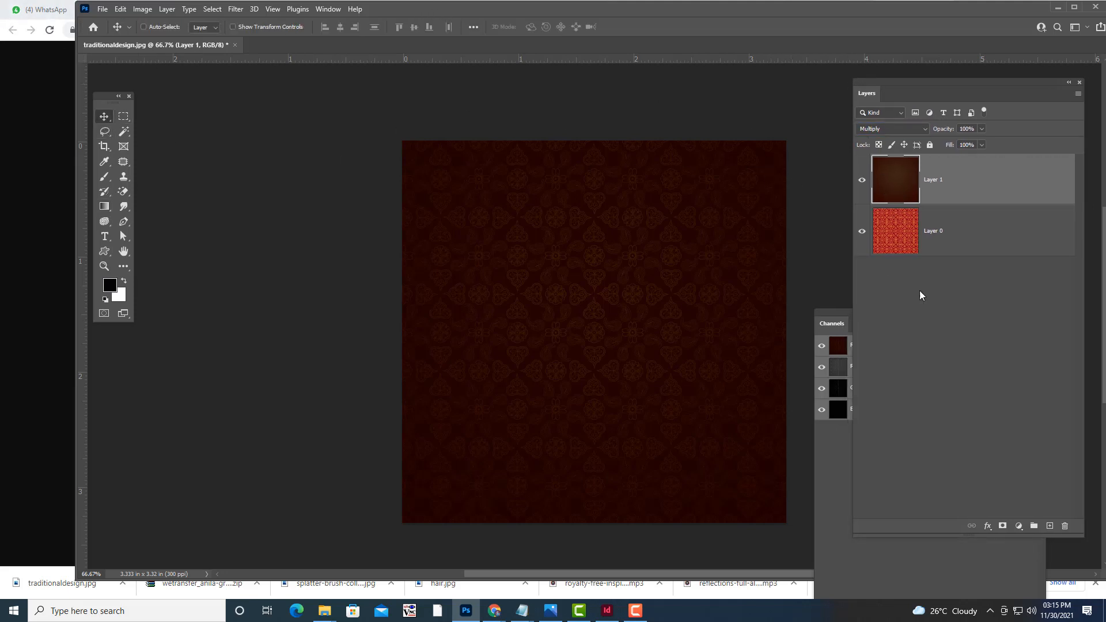
{"action": "left_click_drag", "start_coordinate": [900, 81], "coordinate": [889, 84]}
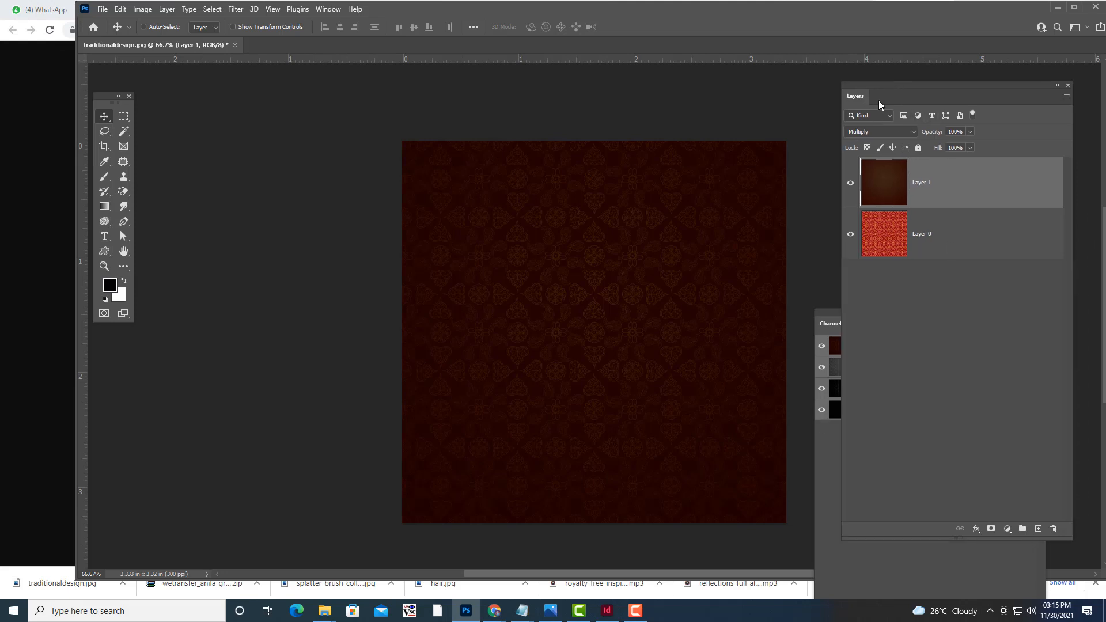
Save the darkened design locally as traditionaldesign.psd in Desktop > inviation, then minimize Photoshop.
{"action": "left_click", "coordinate": [103, 9]}
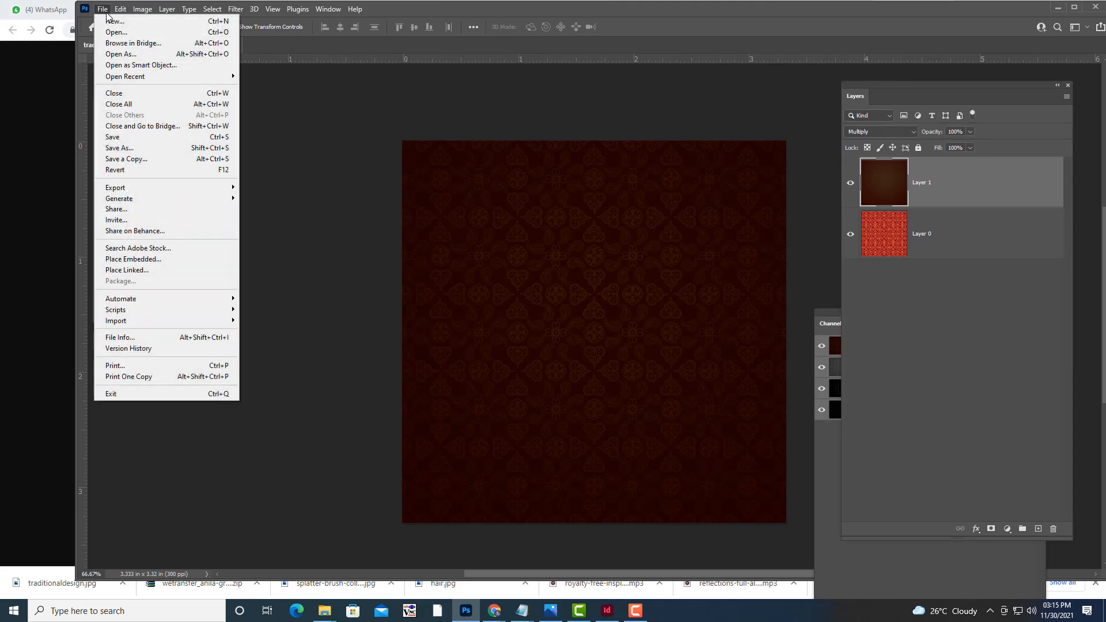
{"action": "left_click", "coordinate": [138, 151]}
{"action": "left_click", "coordinate": [680, 368]}
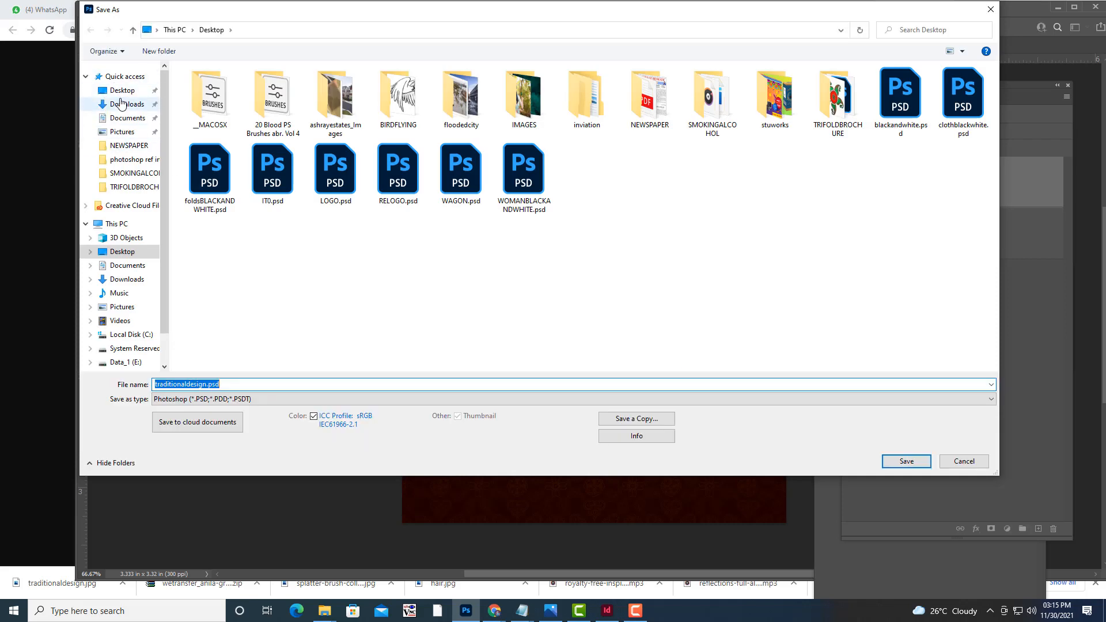
{"action": "left_click", "coordinate": [121, 92]}
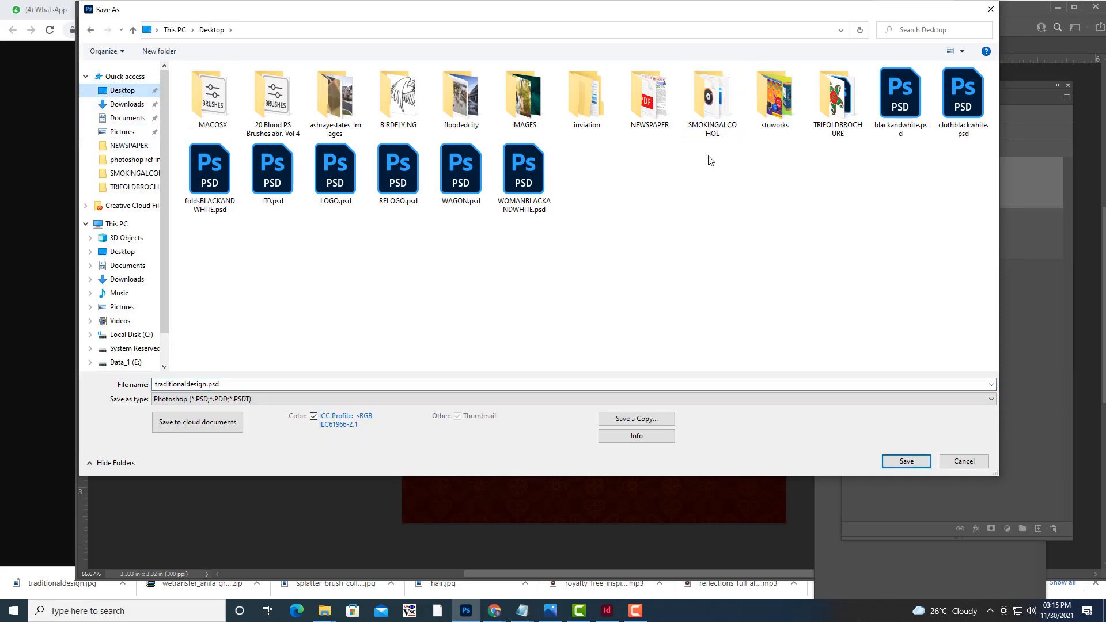
{"action": "double_click", "coordinate": [598, 121]}
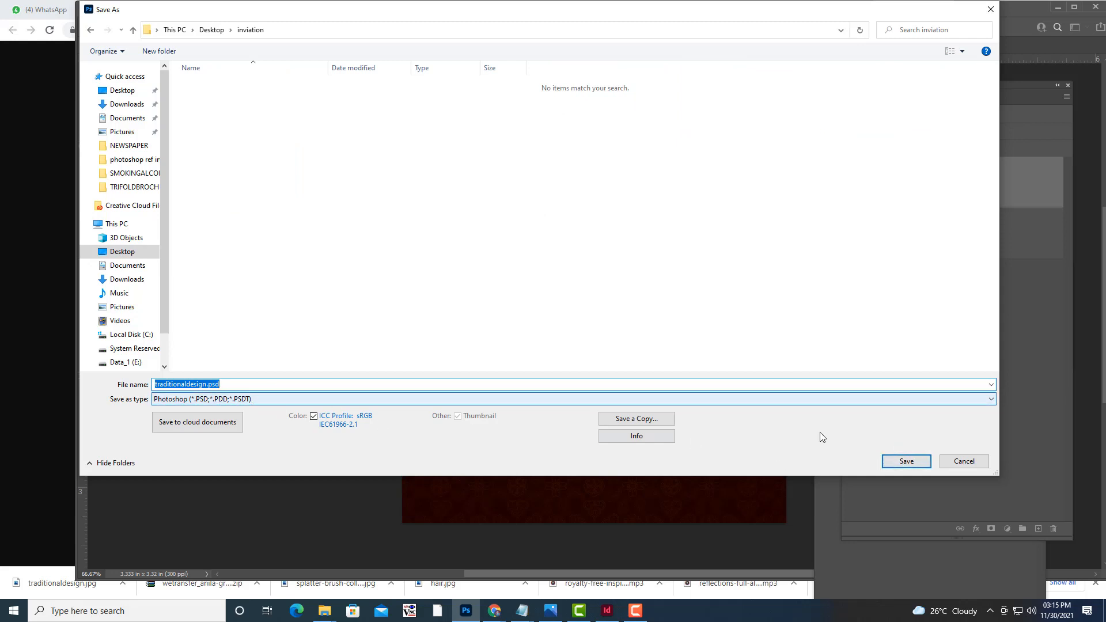
{"action": "left_click", "coordinate": [914, 463]}
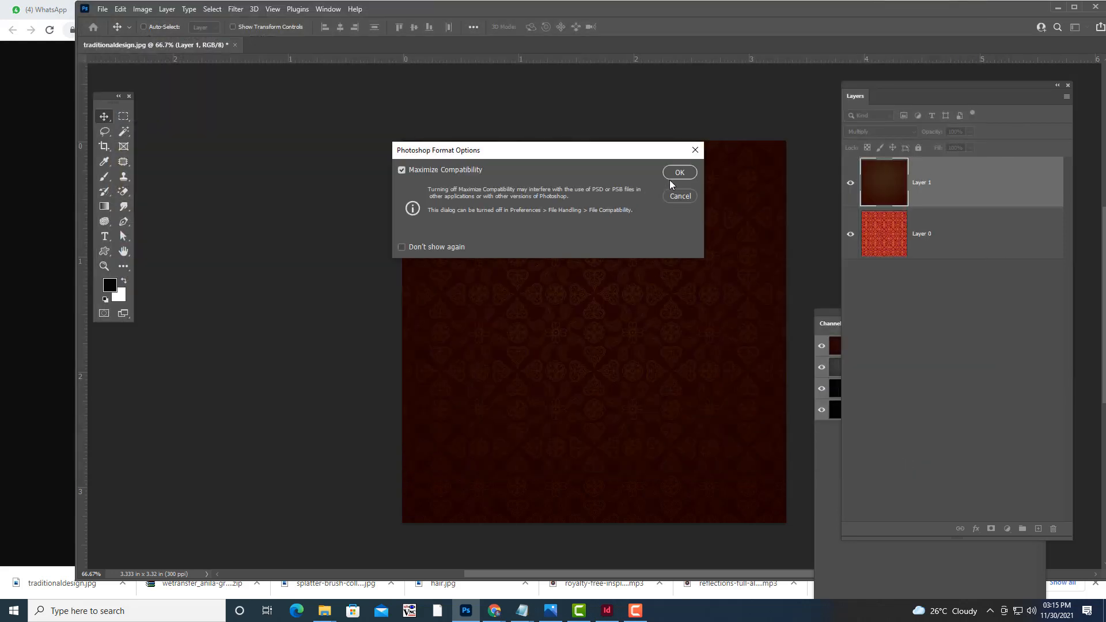
{"action": "left_click", "coordinate": [678, 172]}
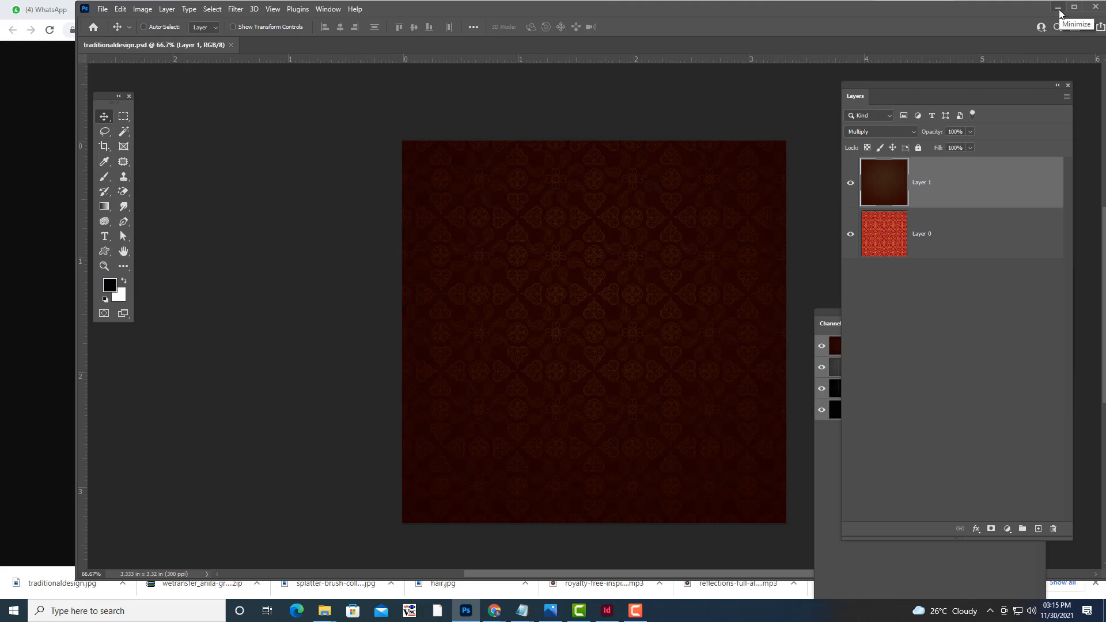
{"action": "left_click", "coordinate": [1058, 10]}
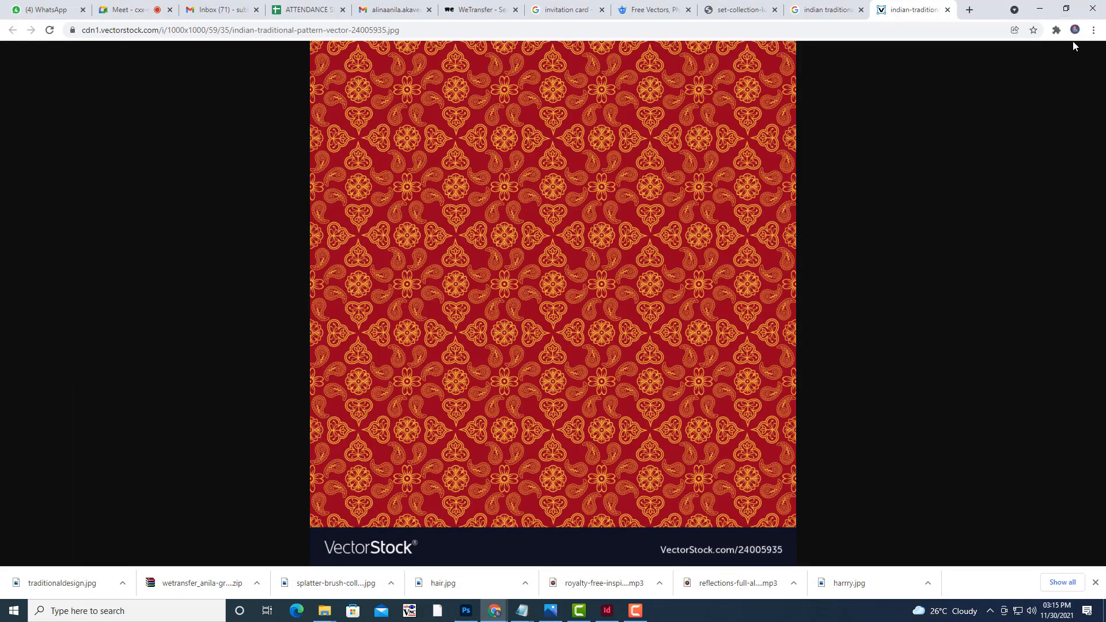
Open the A-Master spread and draw a rectangle frame covering its left page.
{"action": "left_click", "coordinate": [1047, 12]}
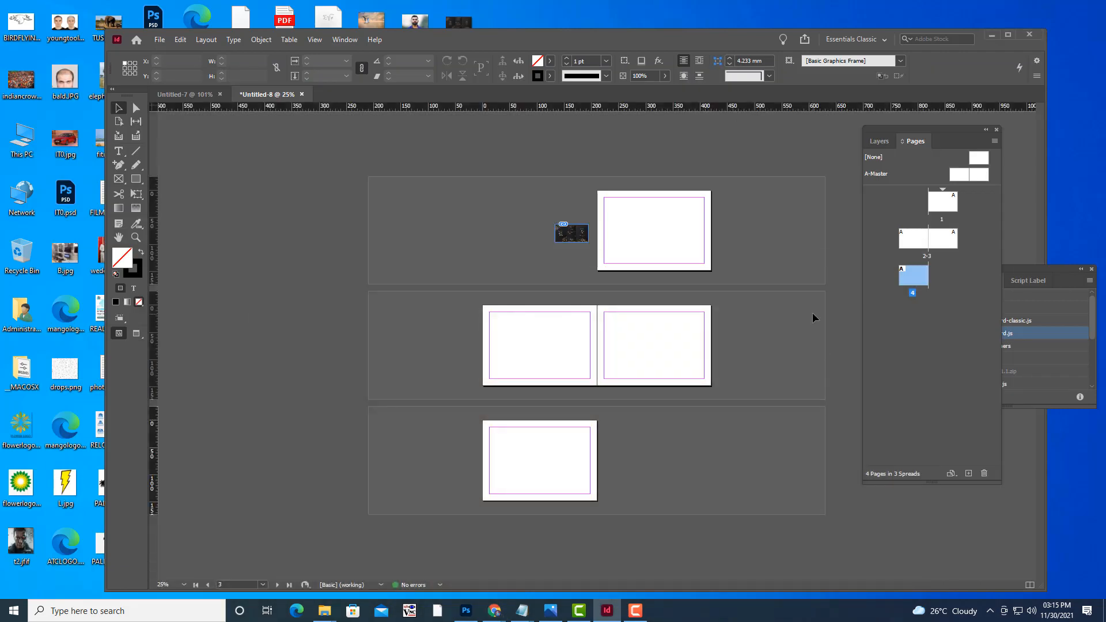
{"action": "key", "text": "ctrl+equal"}
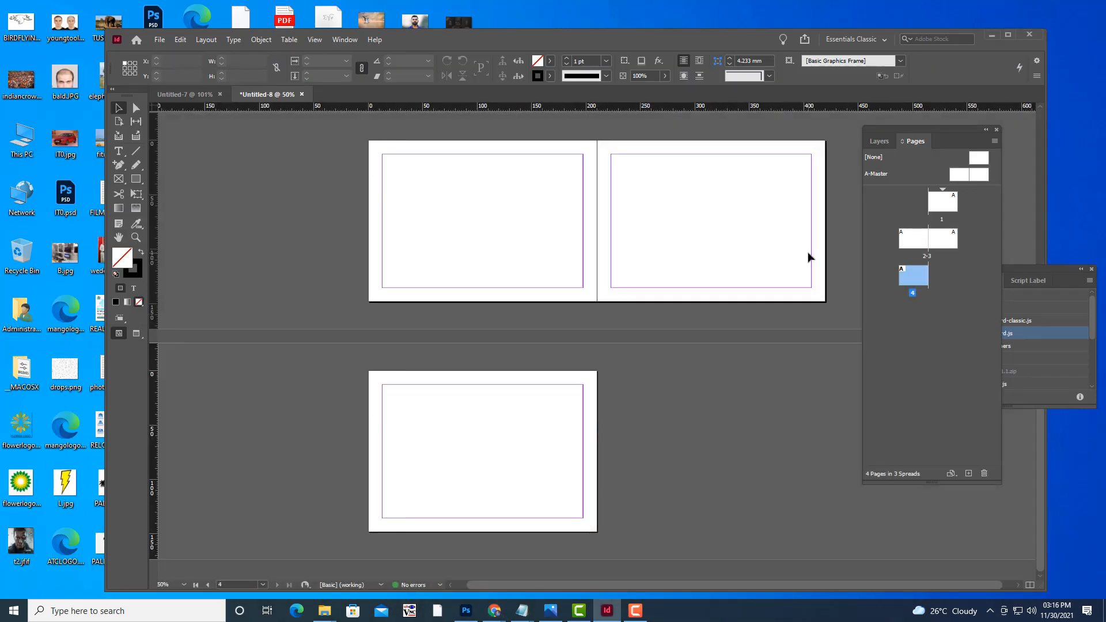
{"action": "scroll", "coordinate": [807, 257], "scroll_direction": "up", "scroll_amount": 5}
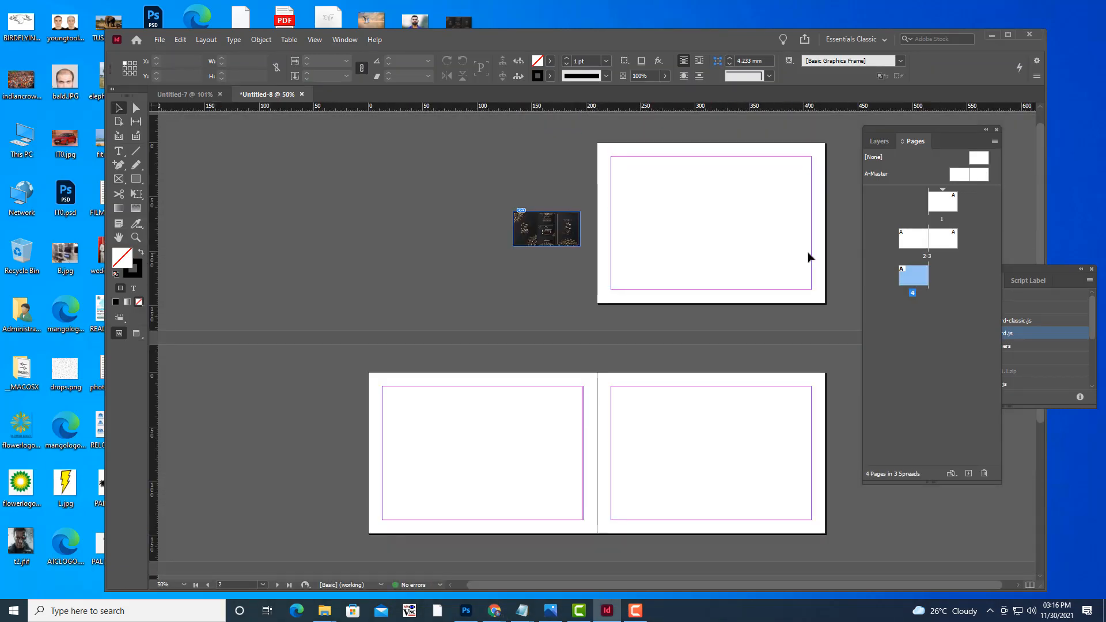
{"action": "double_click", "coordinate": [960, 179]}
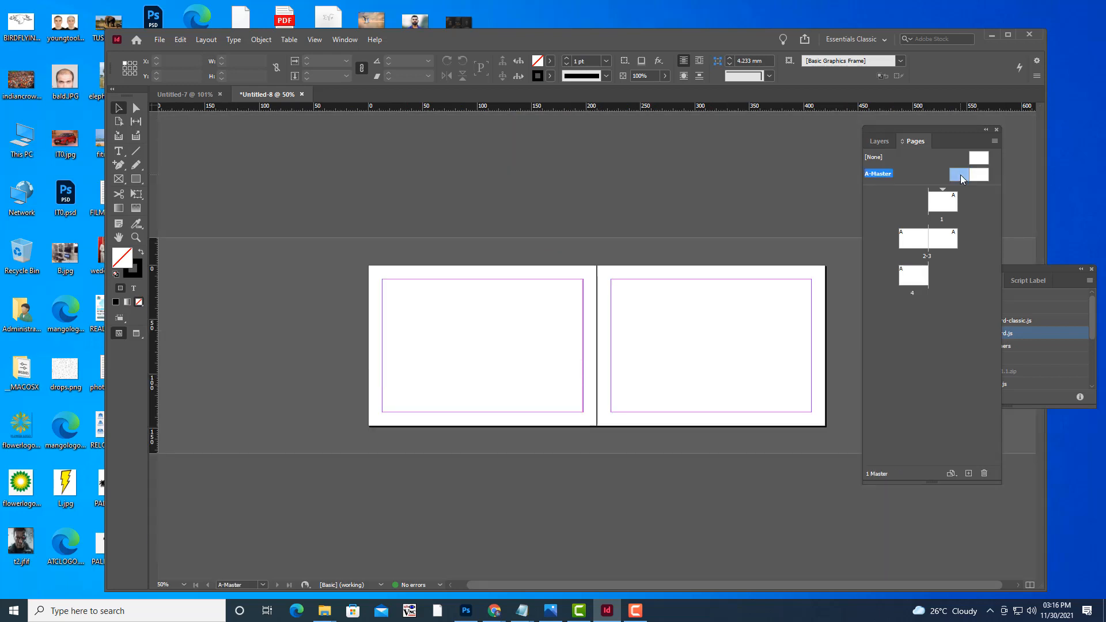
{"action": "left_click", "coordinate": [119, 179]}
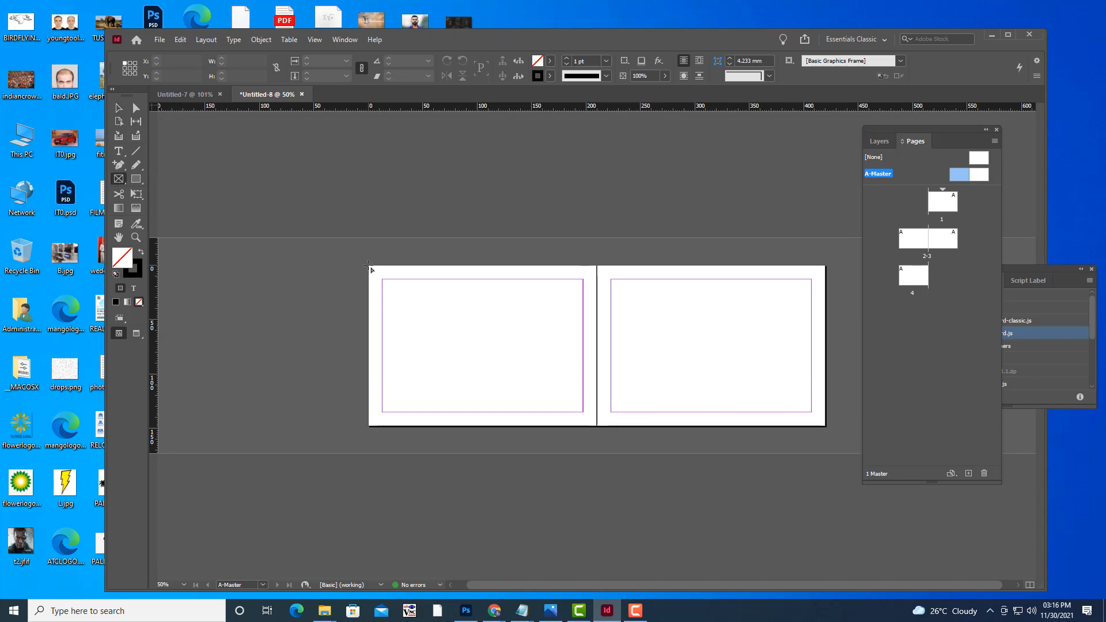
{"action": "left_click_drag", "start_coordinate": [368, 266], "coordinate": [597, 426]}
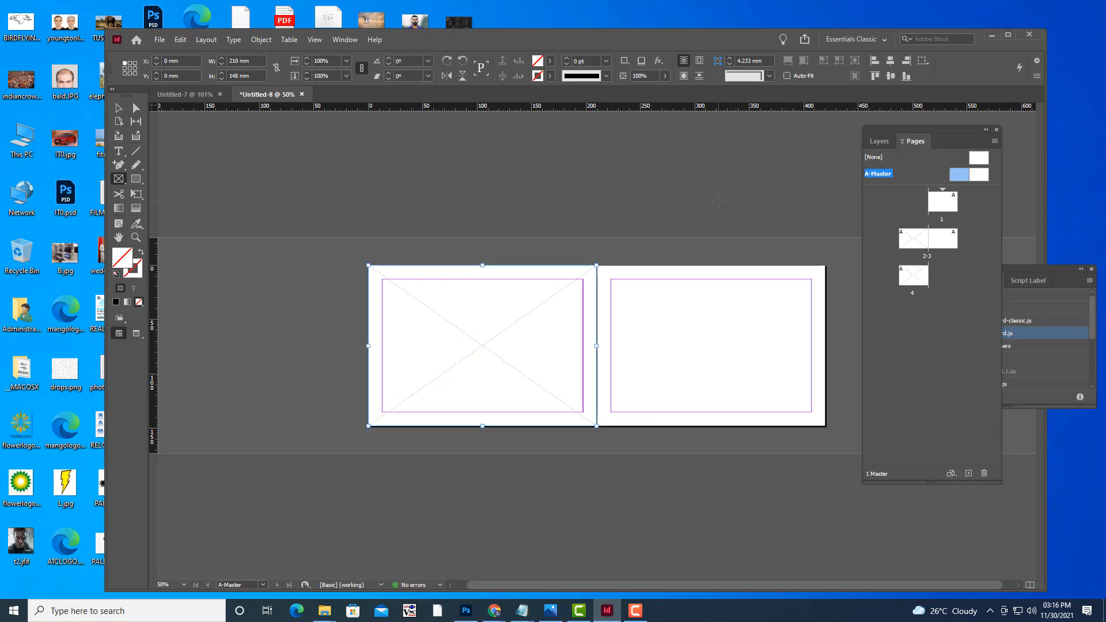
Place traditionaldesign.psd from the inviation folder into the frame and set it to Fill Frame Proportionally.
{"action": "key", "text": "ctrl+d"}
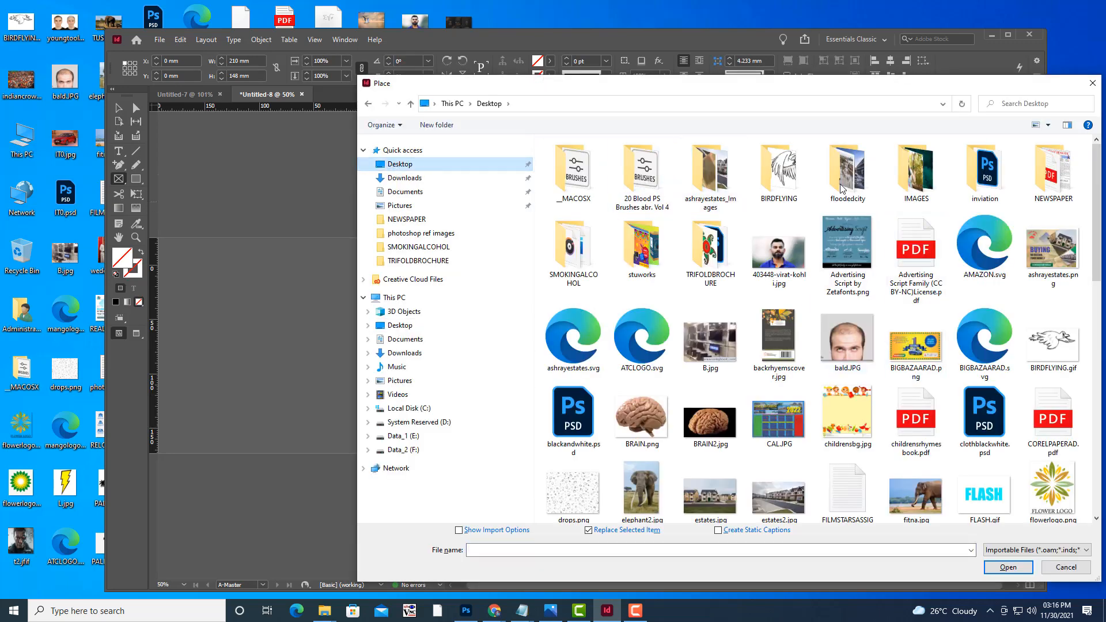
{"action": "double_click", "coordinate": [983, 175]}
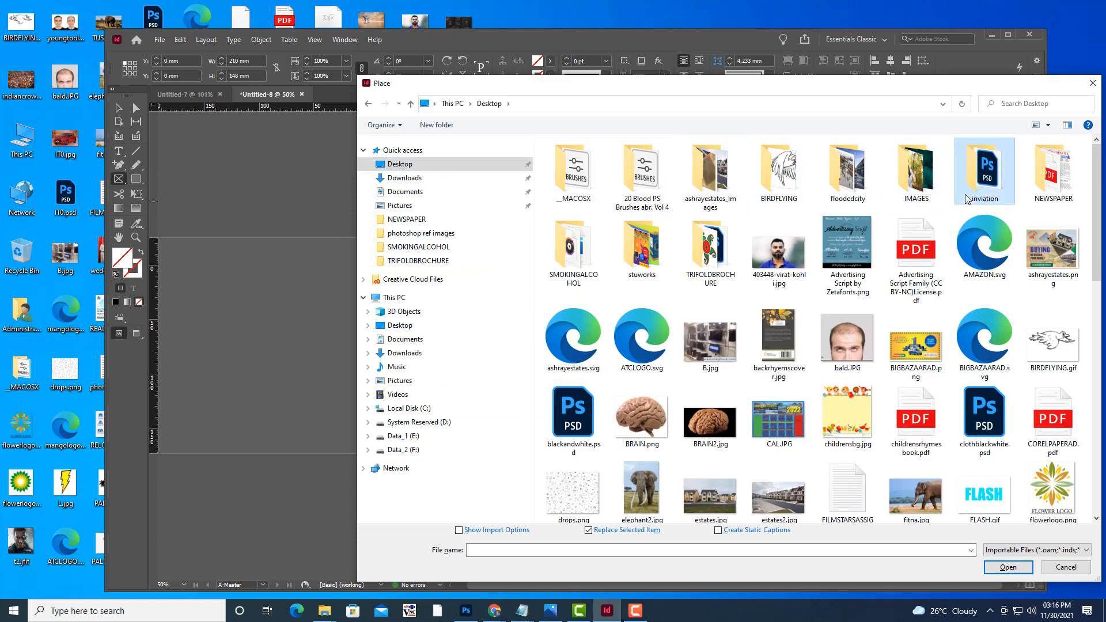
{"action": "left_click", "coordinate": [593, 185]}
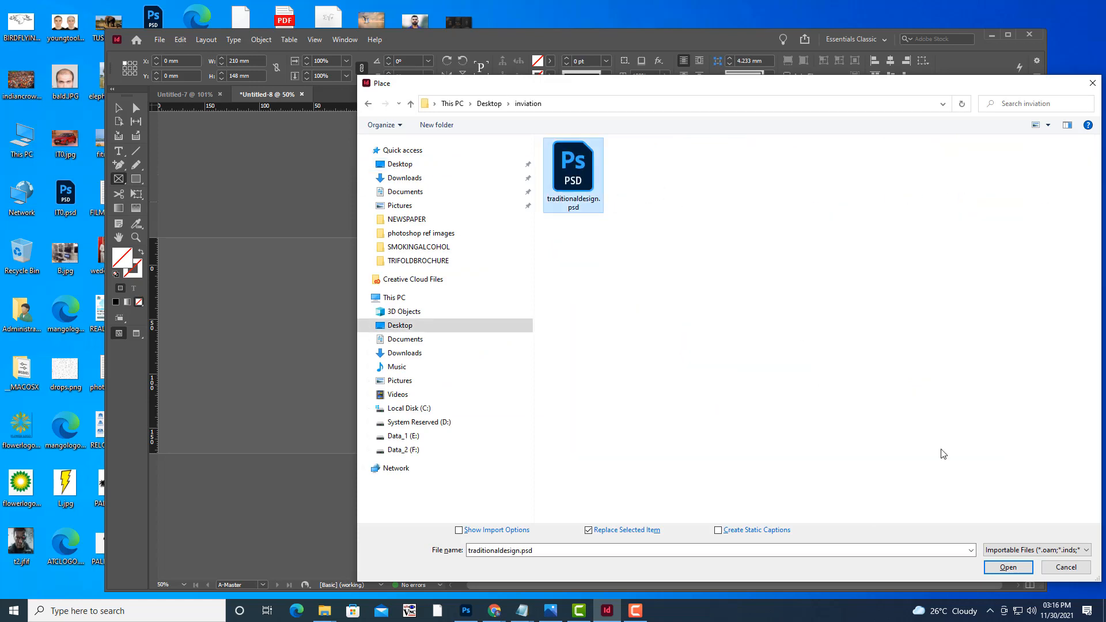
{"action": "left_click", "coordinate": [1006, 568]}
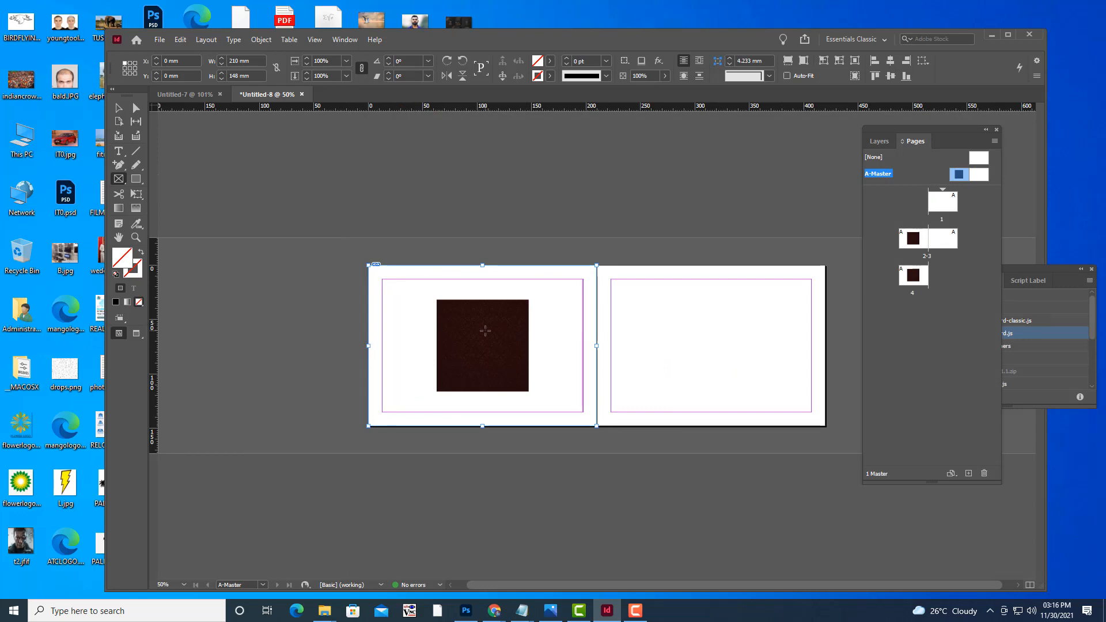
{"action": "right_click", "coordinate": [486, 331]}
{"action": "mouse_move", "coordinate": [576, 384]}
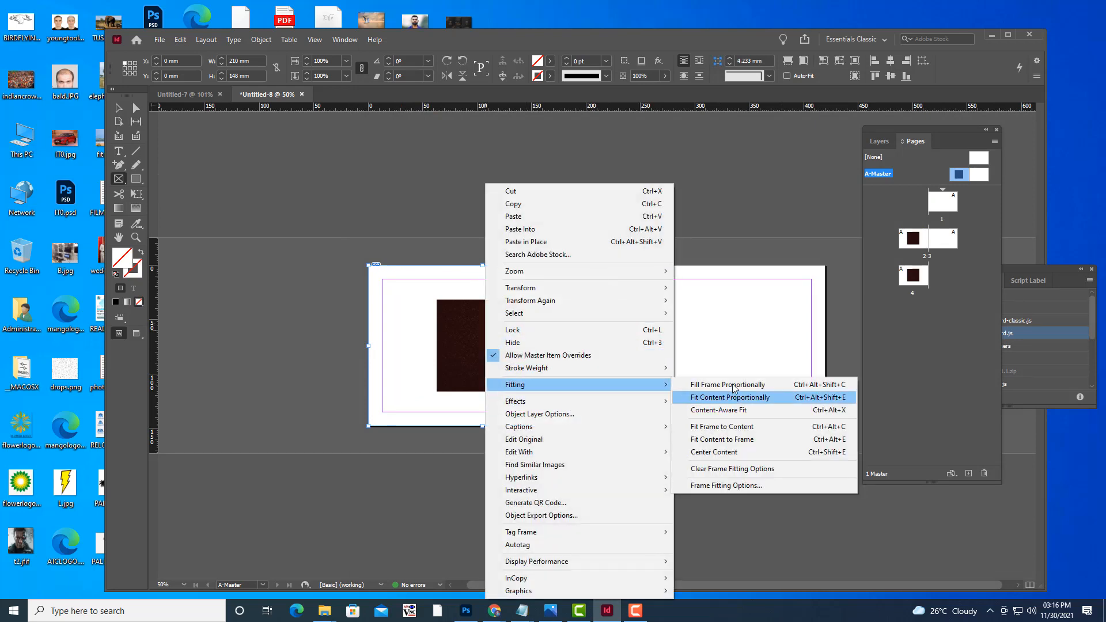
{"action": "left_click", "coordinate": [727, 385]}
Duplicate the patterned background image onto the right master page.
{"action": "key", "text": "v"}
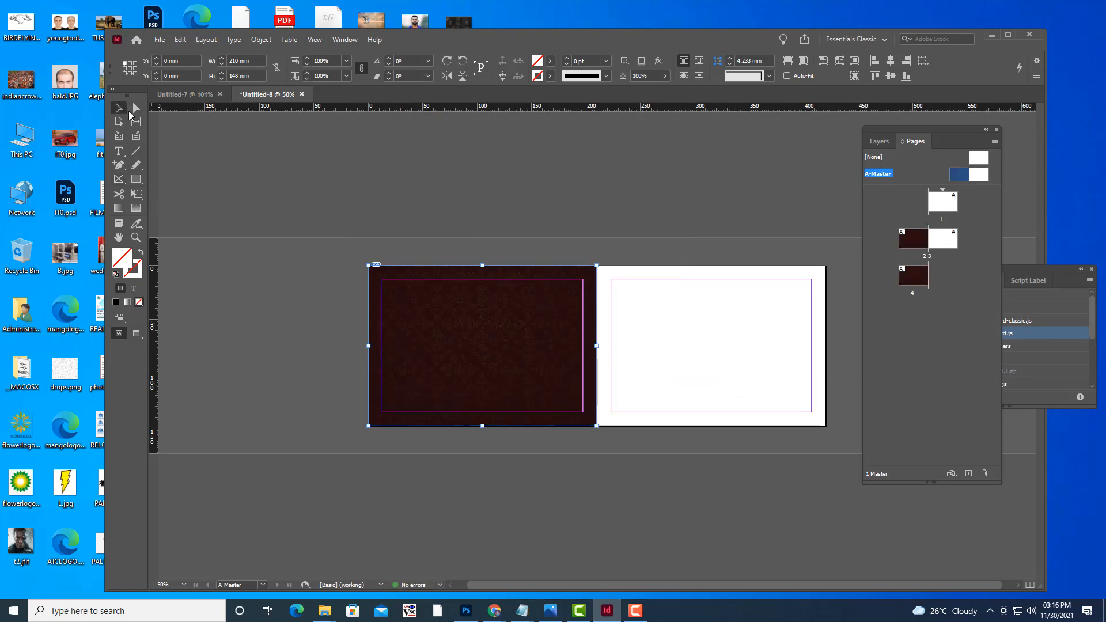
{"action": "left_click", "coordinate": [493, 249]}
{"action": "left_click_drag", "start_coordinate": [501, 323], "coordinate": [727, 335]}
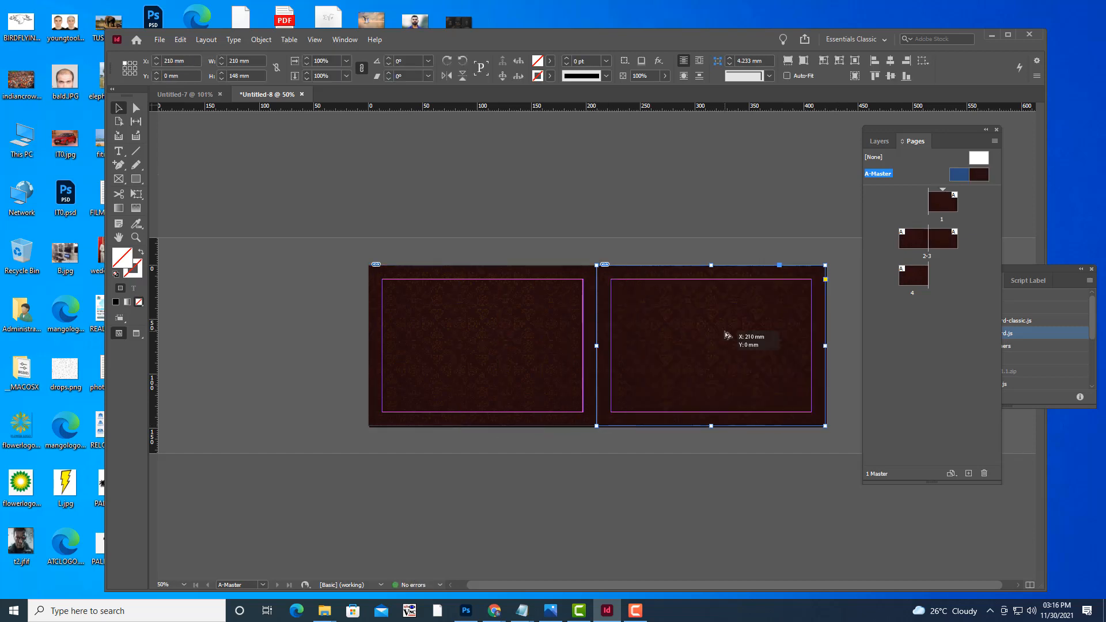
Switch to Preview screen mode and set the spread zoom to 75%.
{"action": "left_click", "coordinate": [692, 212]}
{"action": "key", "text": "w"}
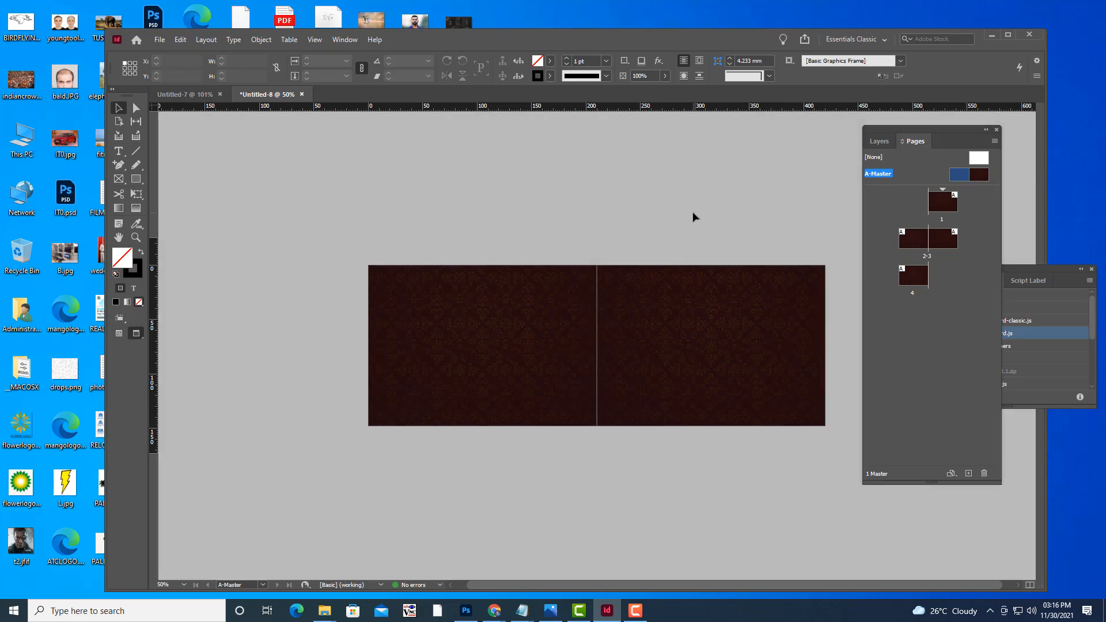
{"action": "key", "text": "ctrl+equal"}
{"action": "key", "text": "ctrl+equal"}
{"action": "key", "text": "ctrl+minus"}
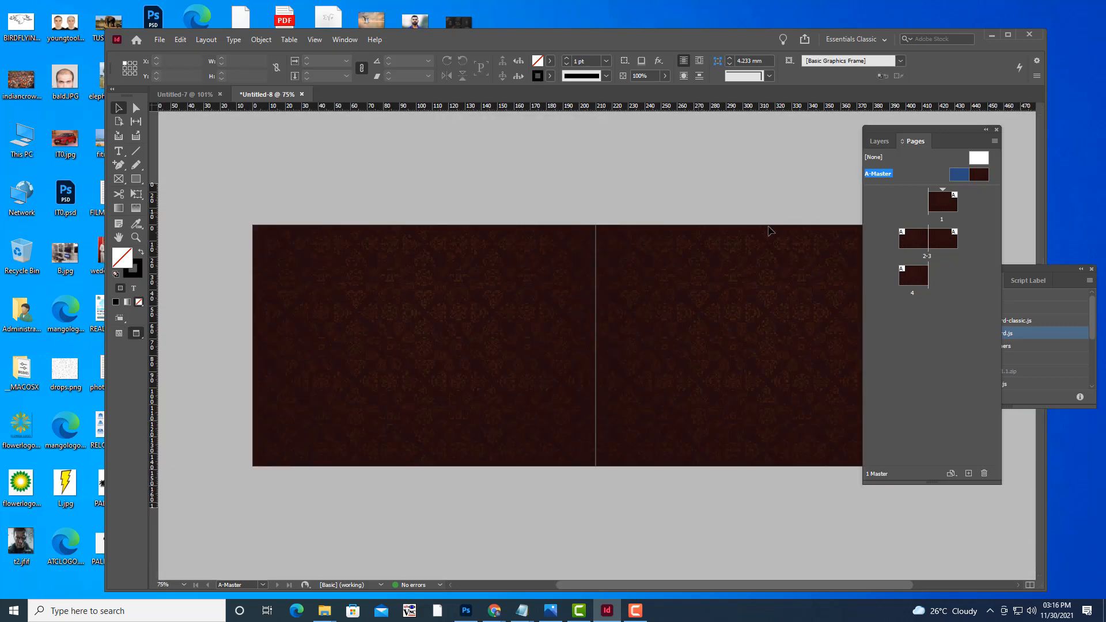
Set the left page's background frame to High Quality Display.
{"action": "left_click", "coordinate": [468, 293]}
{"action": "right_click", "coordinate": [493, 266]}
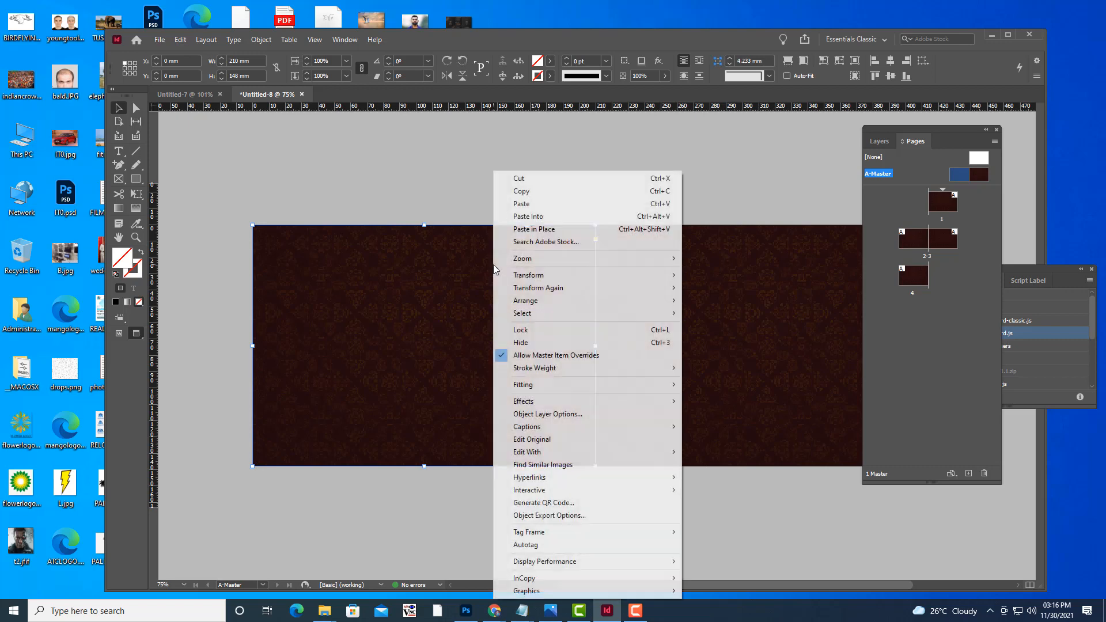
{"action": "mouse_move", "coordinate": [526, 562]}
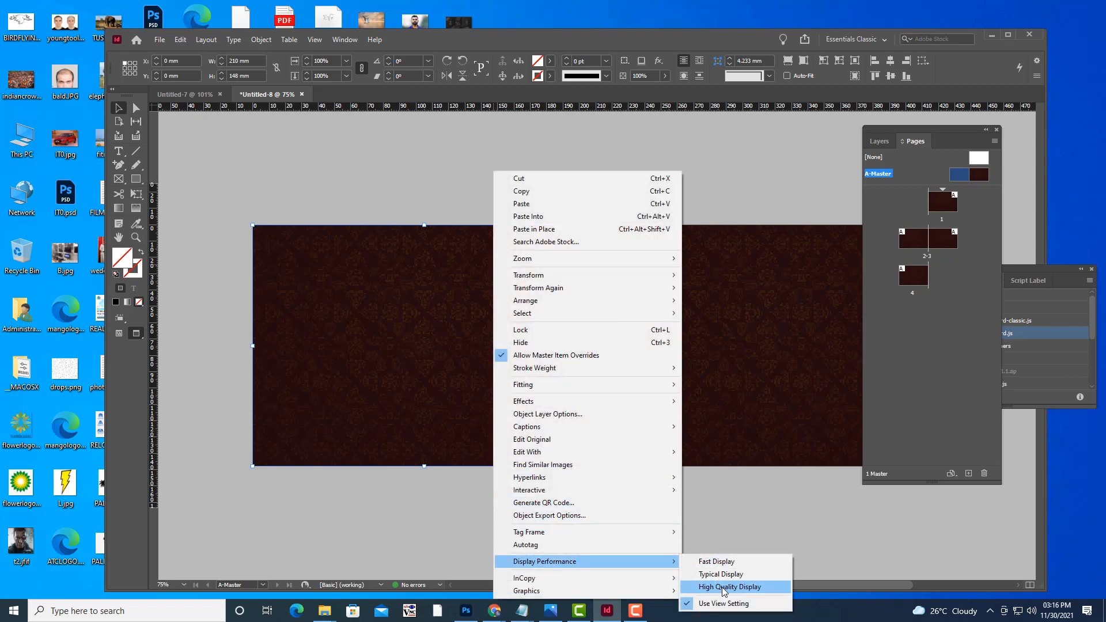
{"action": "left_click", "coordinate": [727, 586]}
Set the right page's background frame to High Quality Display as well.
{"action": "left_click", "coordinate": [769, 333]}
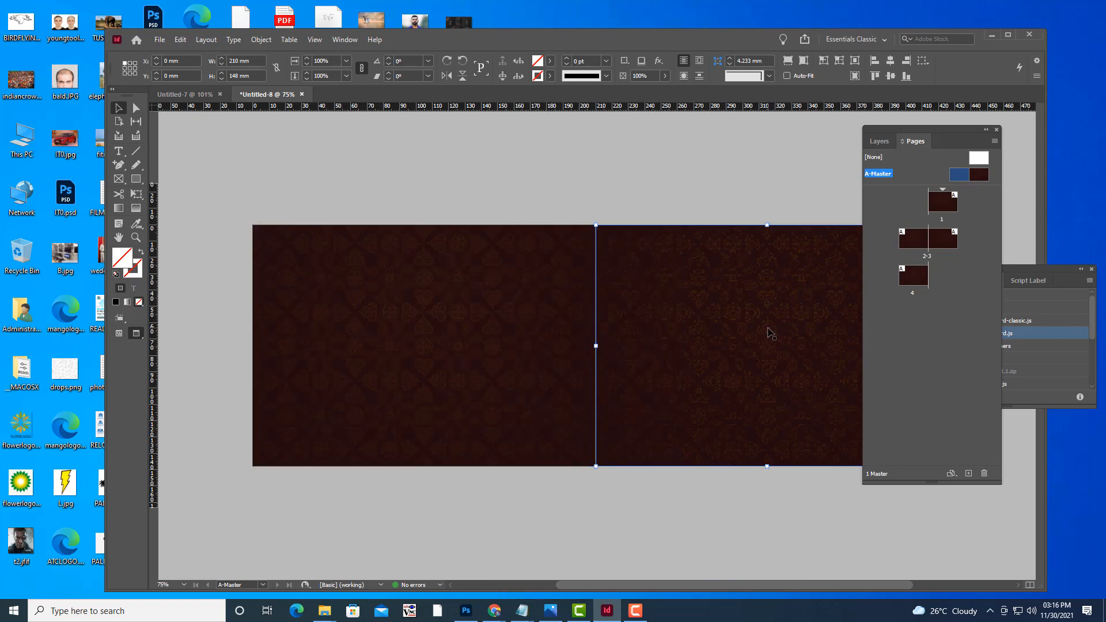
{"action": "right_click", "coordinate": [769, 333]}
{"action": "mouse_move", "coordinate": [900, 558]}
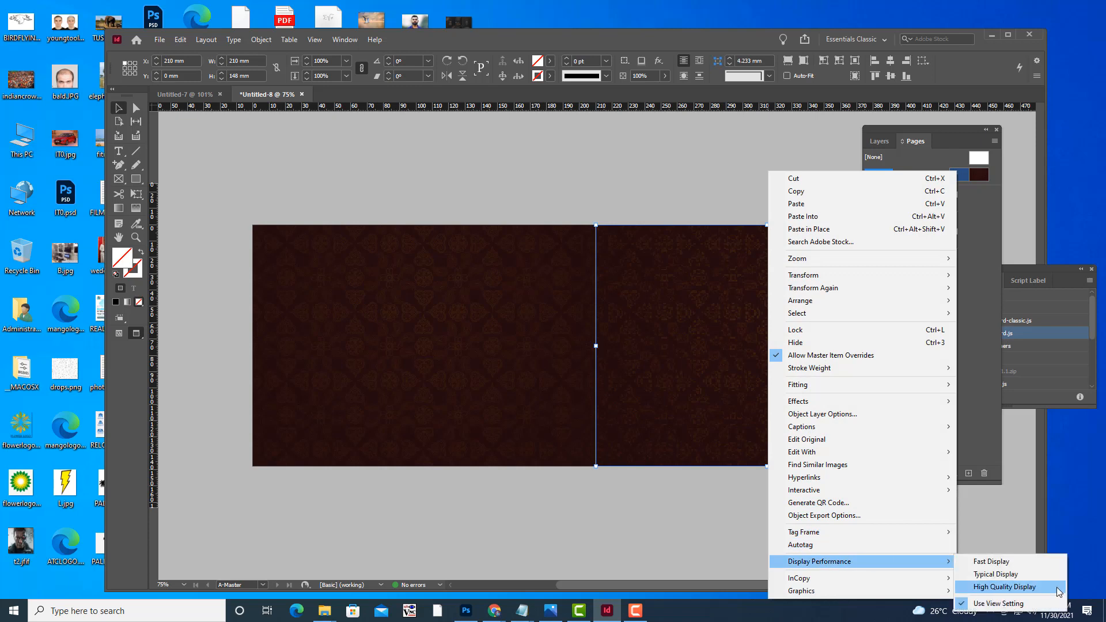
{"action": "left_click", "coordinate": [996, 586]}
{"action": "left_click", "coordinate": [716, 190]}
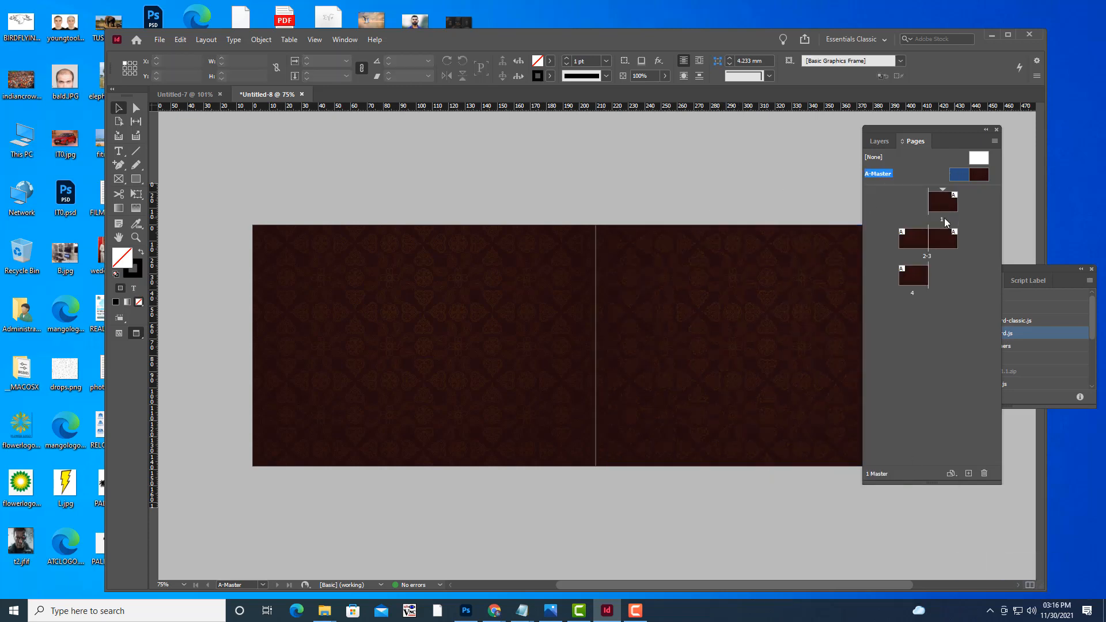
Go to page 1 and zoom around the document pages, settling at 50%.
{"action": "double_click", "coordinate": [943, 202]}
{"action": "scroll", "coordinate": [700, 330], "scroll_direction": "down", "scroll_amount": 3}
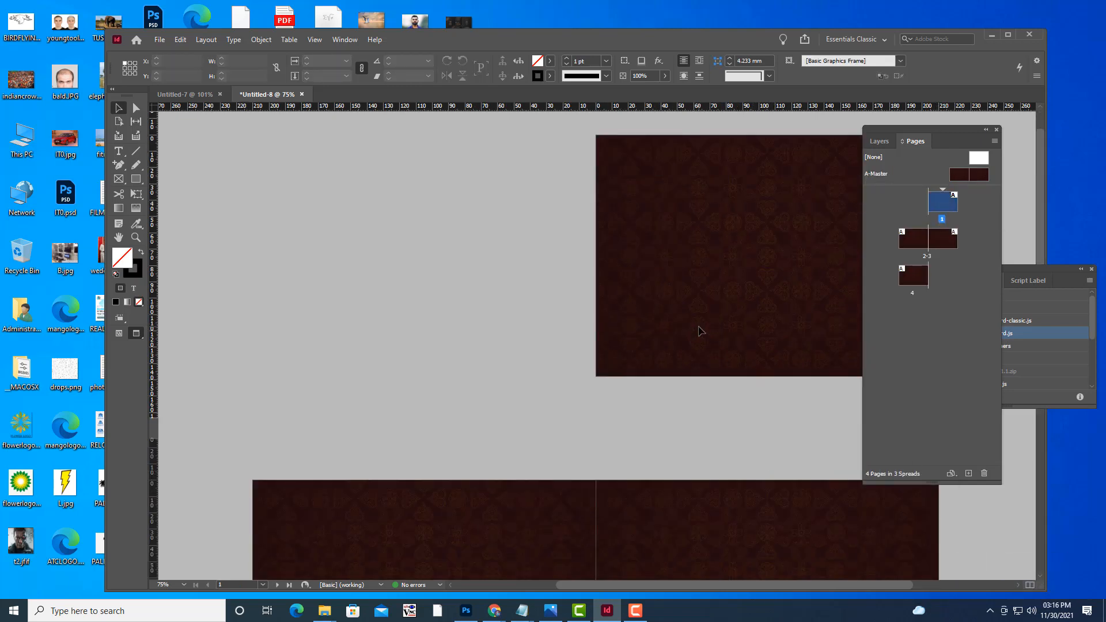
{"action": "key", "text": "ctrl+minus"}
{"action": "key", "text": "ctrl+minus"}
{"action": "key", "text": "ctrl+minus"}
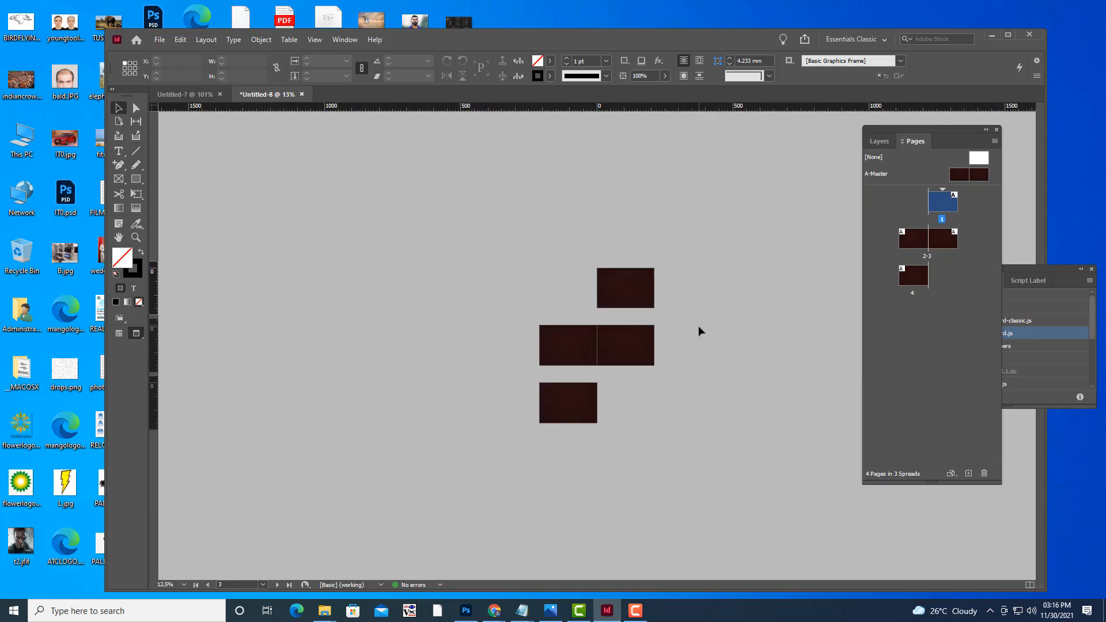
{"action": "key", "text": "ctrl+equal"}
{"action": "key", "text": "ctrl+equal"}
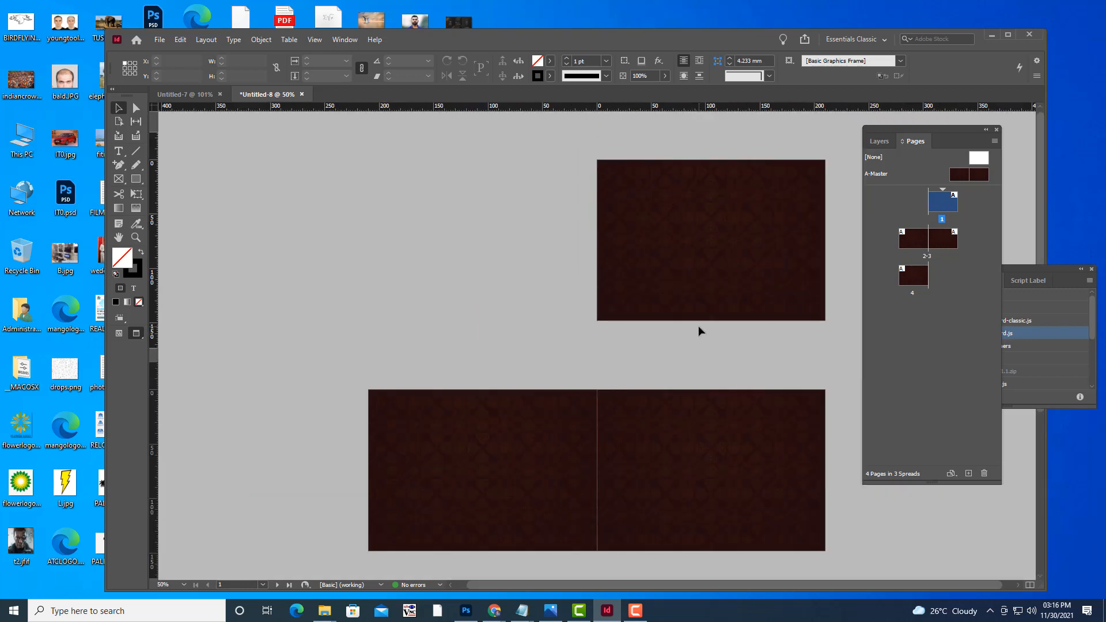
{"action": "scroll", "coordinate": [698, 327], "scroll_direction": "down", "scroll_amount": 3}
{"action": "scroll", "coordinate": [699, 331], "scroll_direction": "up", "scroll_amount": 3}
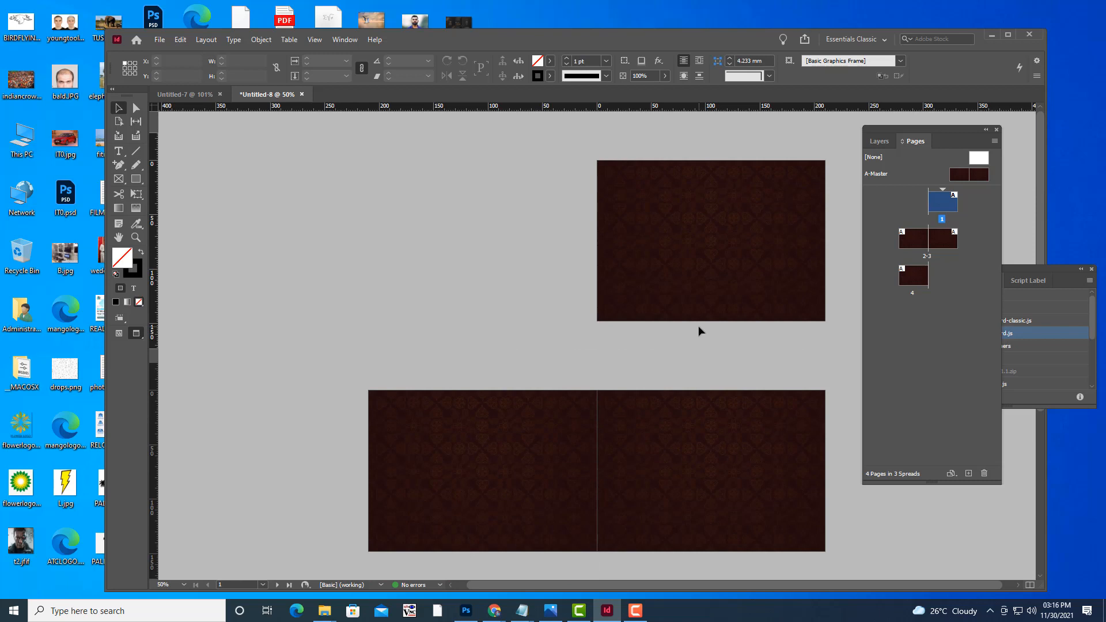
{"action": "key", "text": "ctrl+minus"}
{"action": "key", "text": "ctrl+minus"}
{"action": "key", "text": "ctrl+equal"}
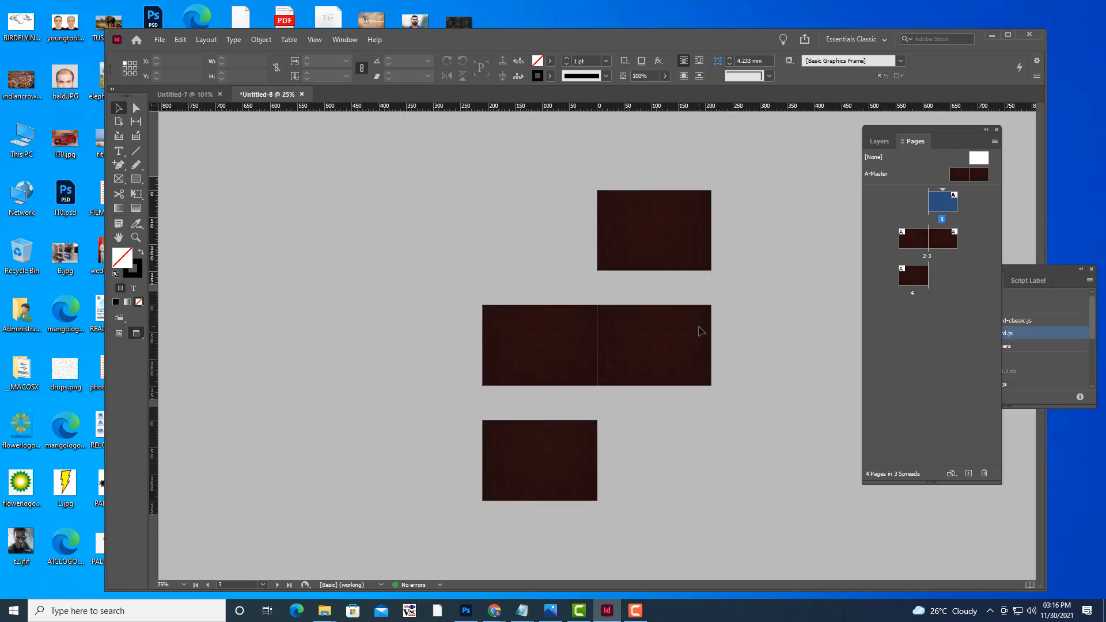
{"action": "key", "text": "ctrl+equal"}
Return to Normal view mode, zoom to 100% and pan to centre page 1.
{"action": "key", "text": "w"}
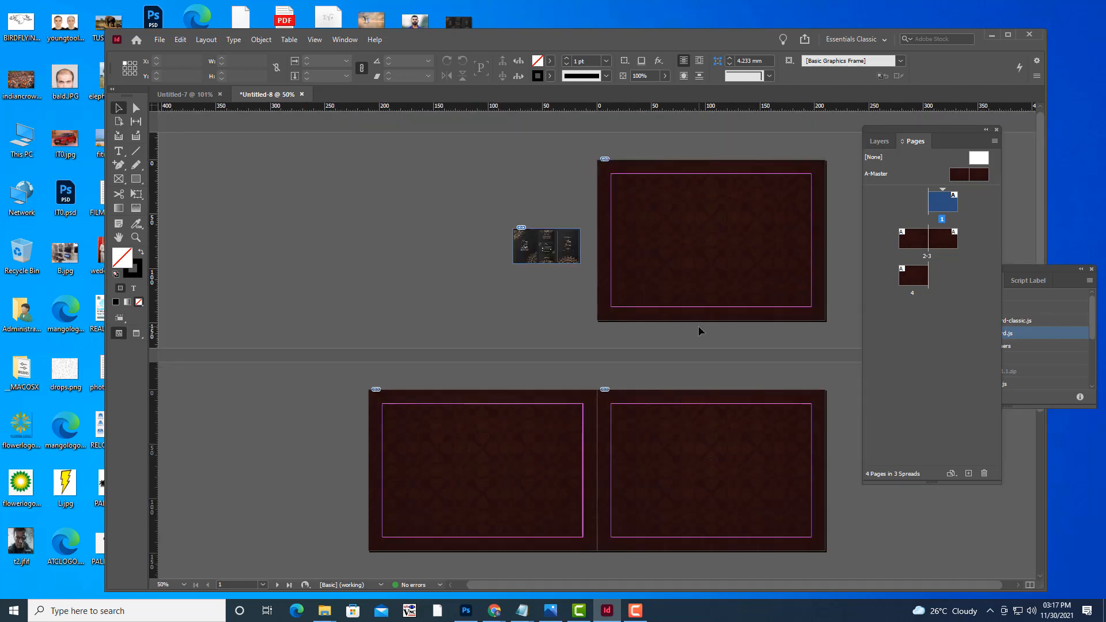
{"action": "scroll", "coordinate": [698, 326], "scroll_direction": "down", "scroll_amount": 2}
{"action": "scroll", "coordinate": [698, 326], "scroll_direction": "up", "scroll_amount": 2}
{"action": "key", "text": "ctrl+equal"}
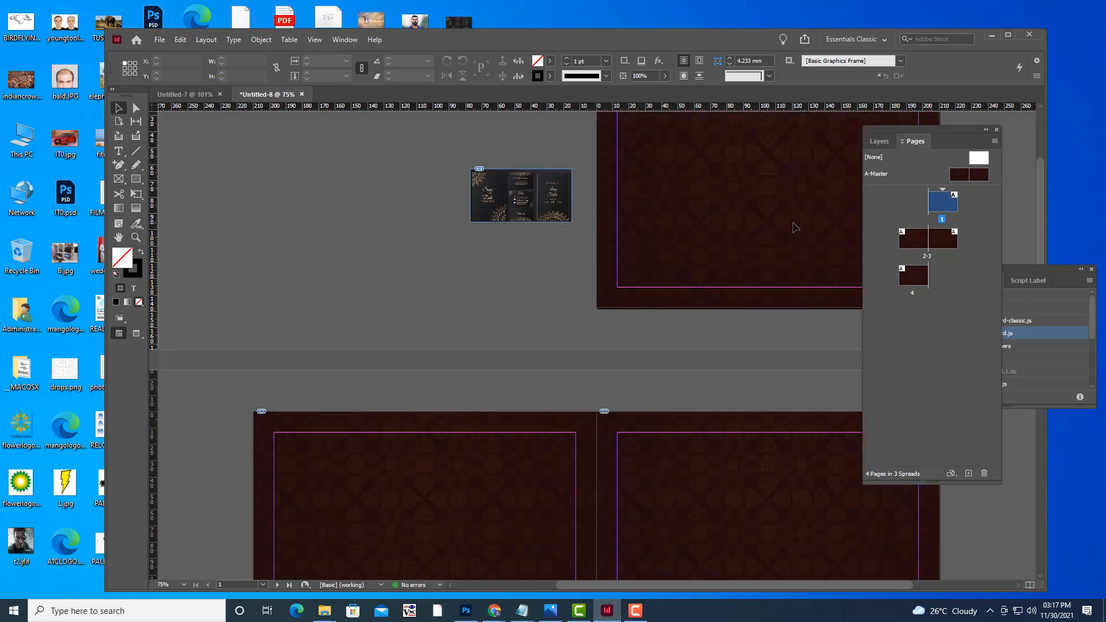
{"action": "key", "text": "ctrl+equal"}
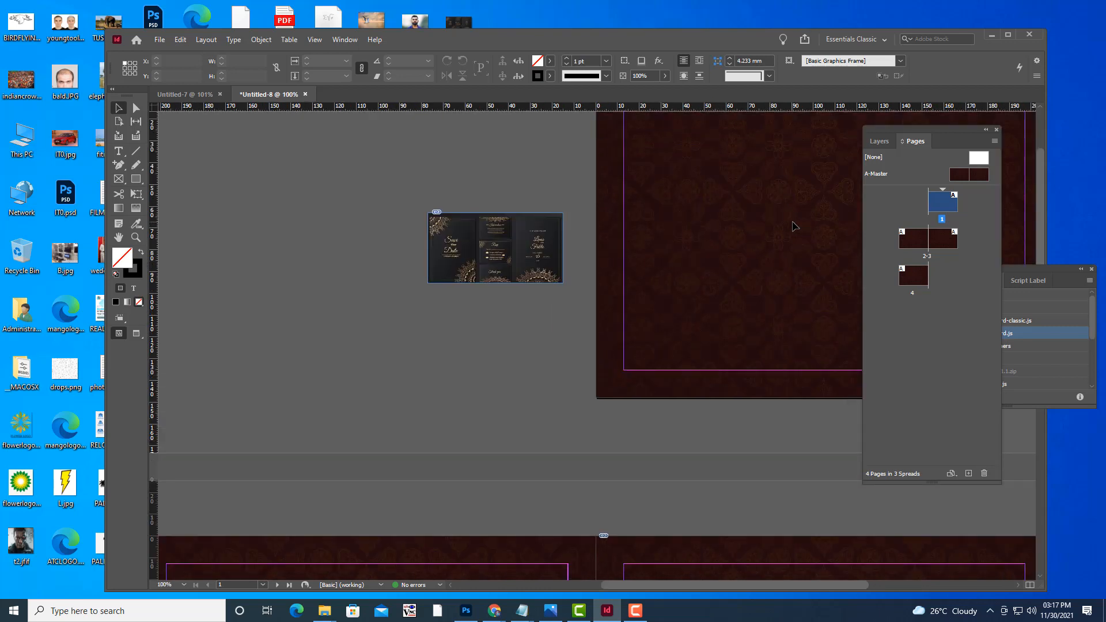
{"action": "scroll", "coordinate": [794, 226], "scroll_direction": "up", "scroll_amount": 3}
{"action": "key", "text": "h"}
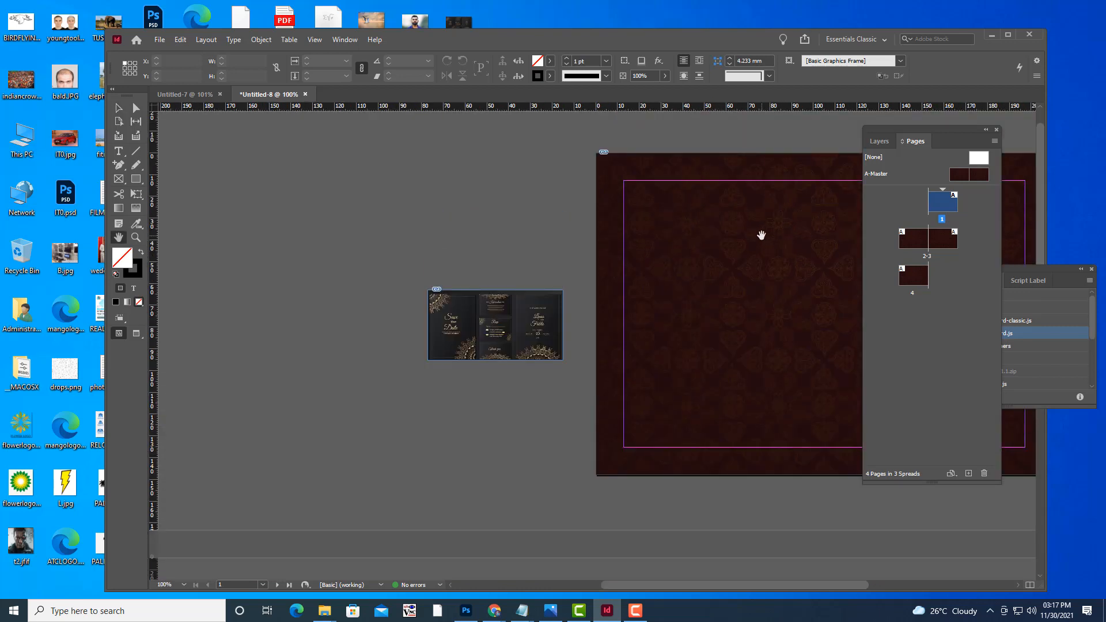
{"action": "left_click_drag", "start_coordinate": [760, 235], "coordinate": [575, 240]}
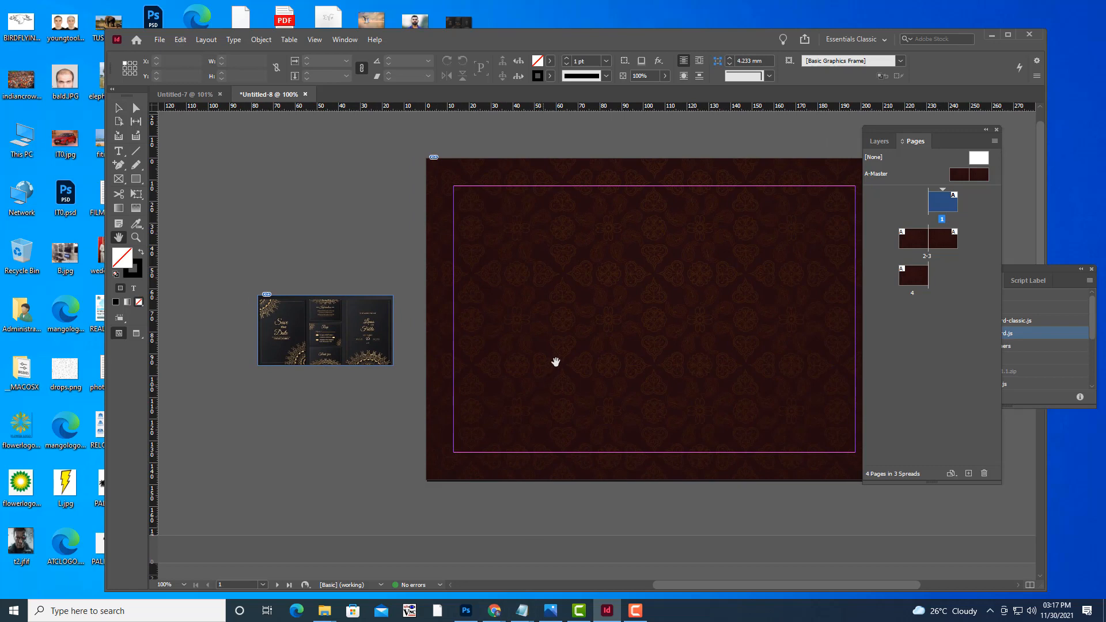
{"action": "left_click_drag", "start_coordinate": [555, 362], "coordinate": [519, 344]}
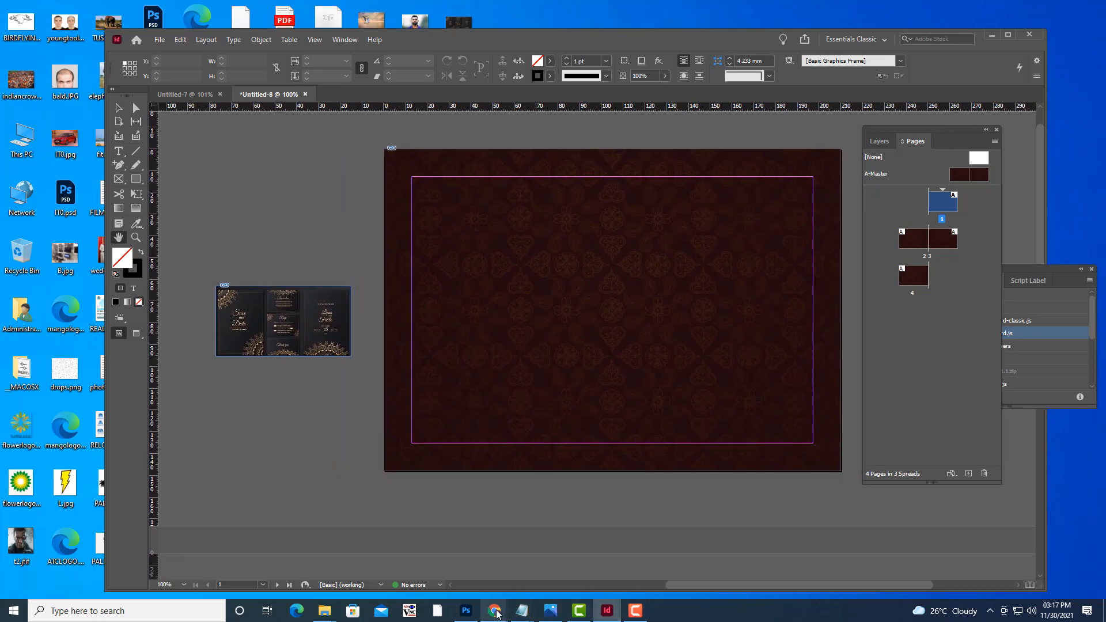
{"action": "left_click", "coordinate": [427, 550]}
Change the Google Images search to 'indian traditional wheel design'.
{"action": "left_click", "coordinate": [826, 9]}
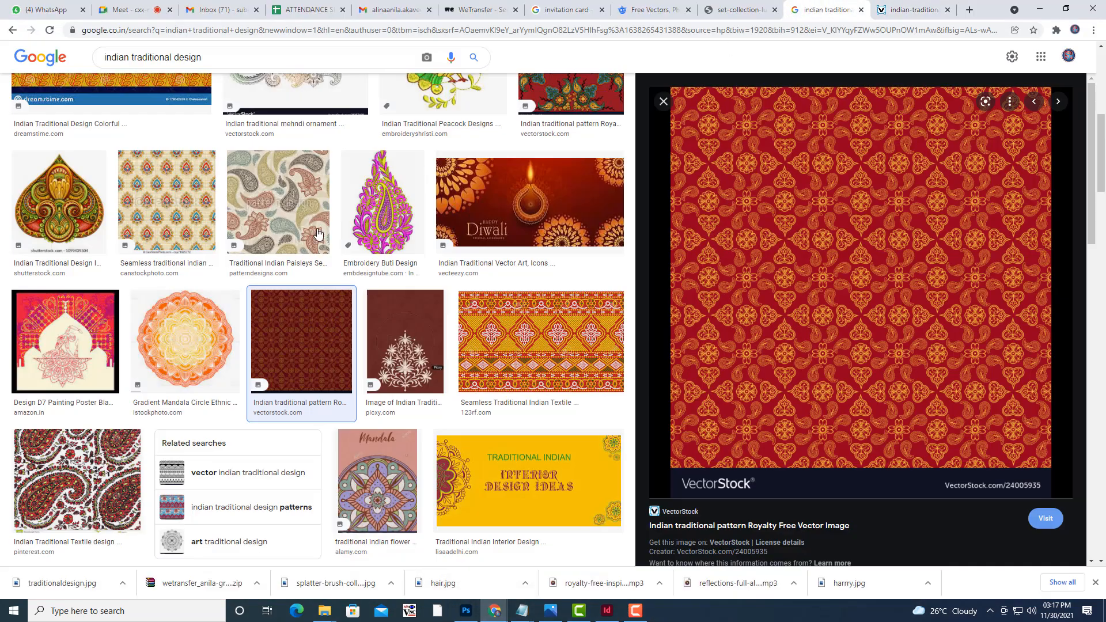
{"action": "scroll", "coordinate": [231, 231], "scroll_direction": "up", "scroll_amount": 5}
{"action": "left_click_drag", "start_coordinate": [208, 70], "coordinate": [176, 72]}
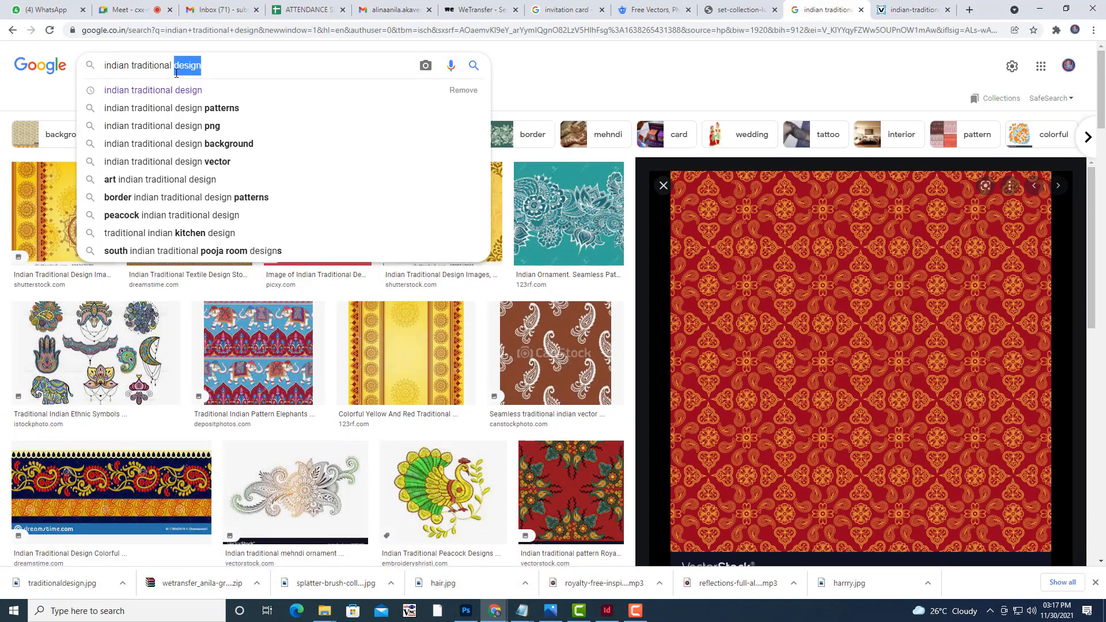
{"action": "type", "text": "whee"}
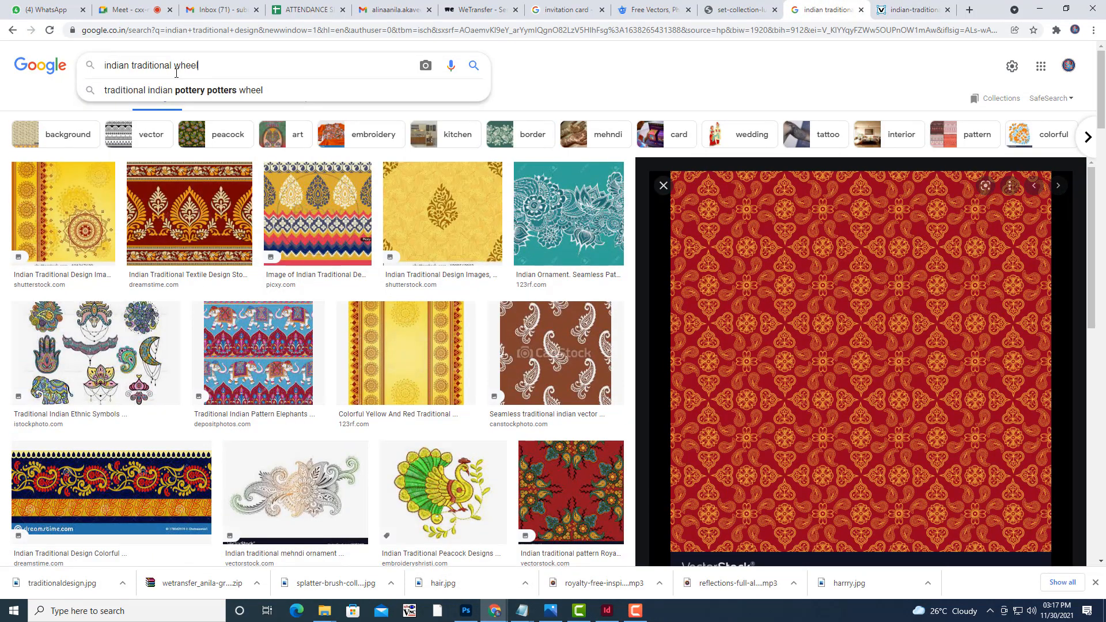
{"action": "type", "text": "l"}
{"action": "key", "text": "Return"}
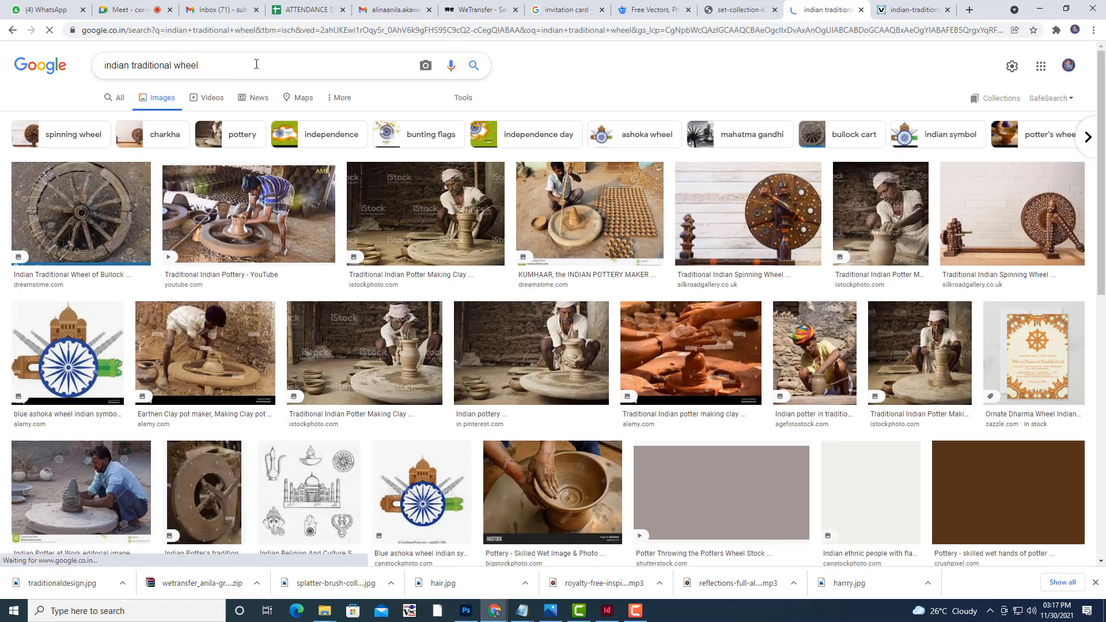
{"action": "left_click", "coordinate": [255, 64]}
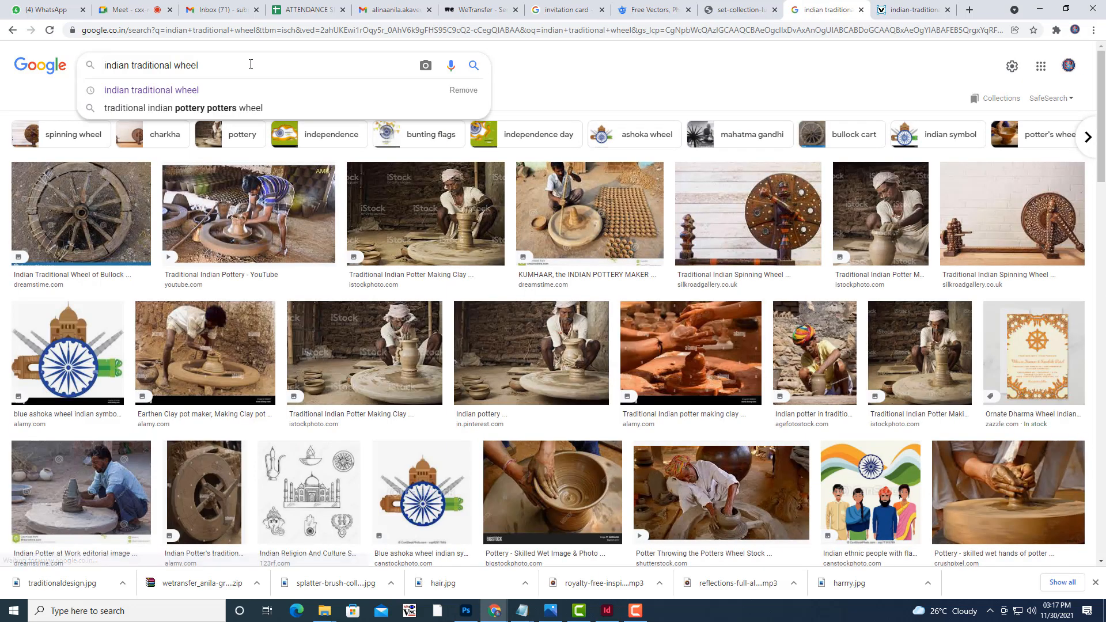
{"action": "type", "text": "design"}
{"action": "key", "text": "Return"}
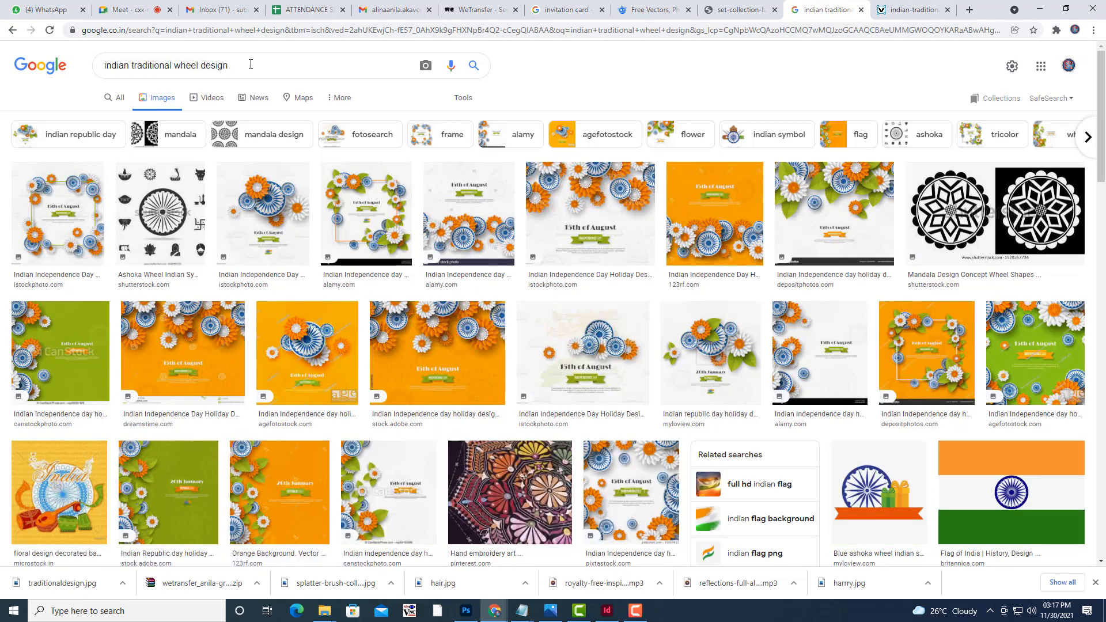
Browse the wheel design results, previewing the Costa Rica pattern and Madhubani sun paintings.
{"action": "scroll", "coordinate": [672, 262], "scroll_direction": "down", "scroll_amount": 8}
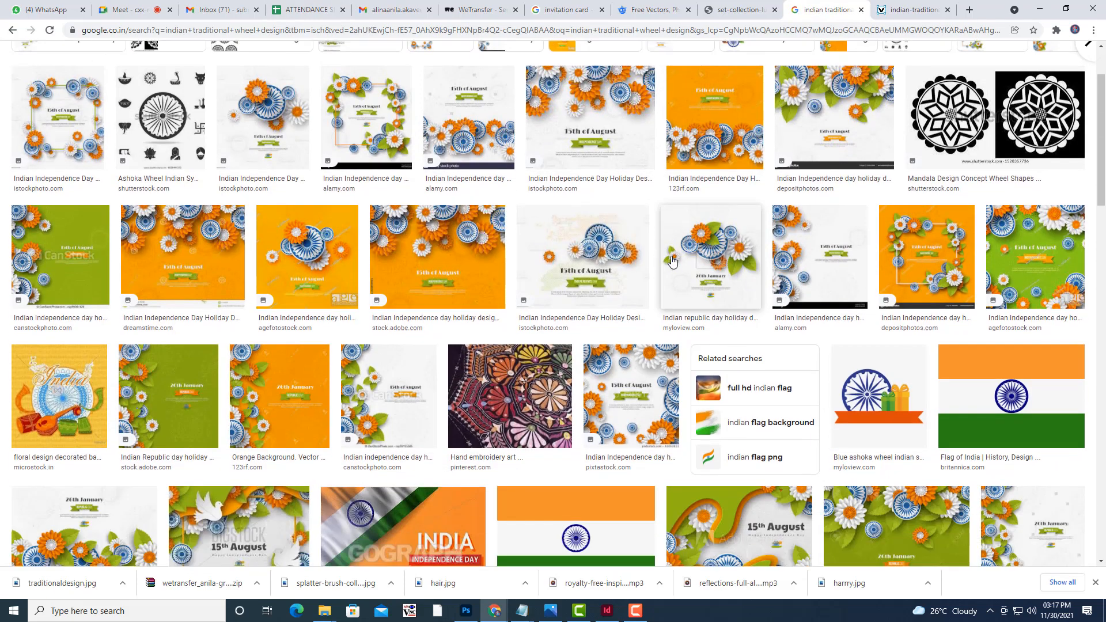
{"action": "scroll", "coordinate": [672, 262], "scroll_direction": "down", "scroll_amount": 8}
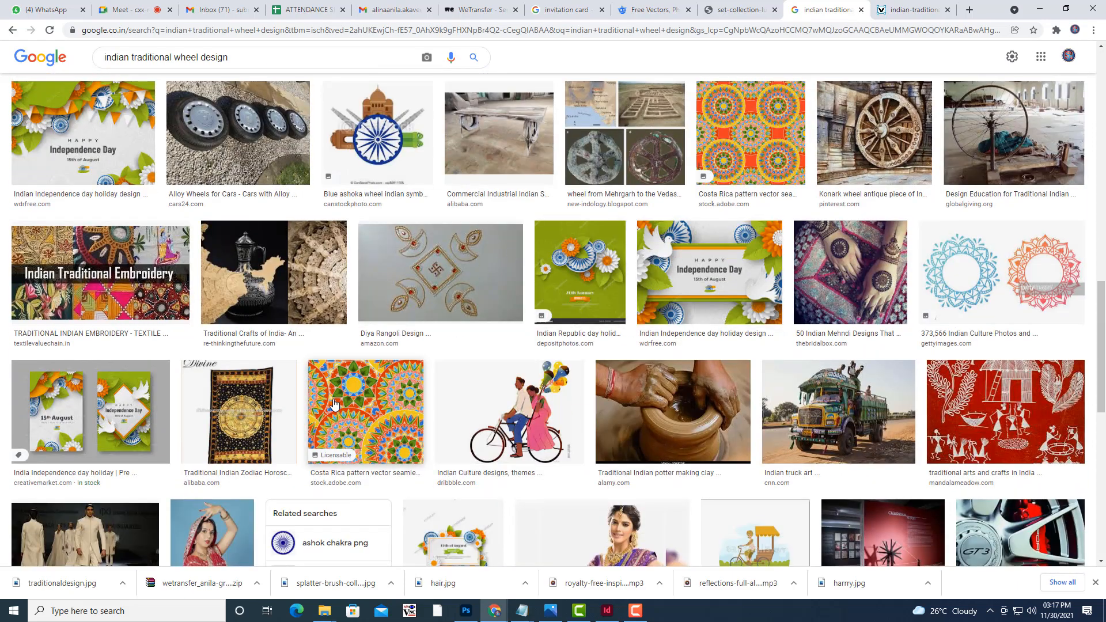
{"action": "left_click", "coordinate": [334, 404]}
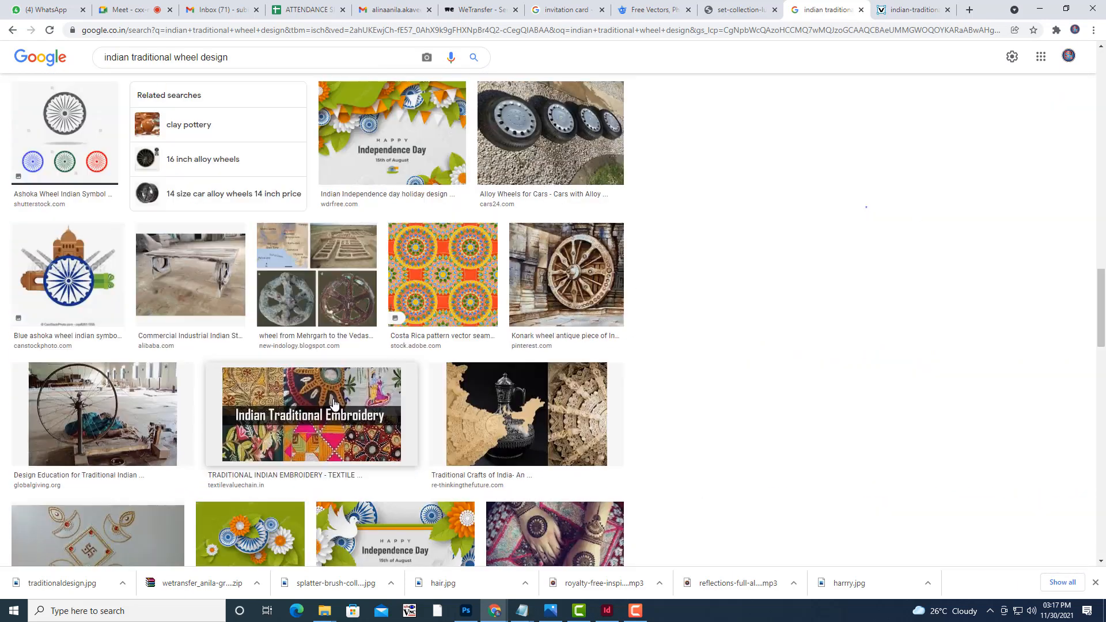
{"action": "scroll", "coordinate": [909, 230], "scroll_direction": "down", "scroll_amount": 6}
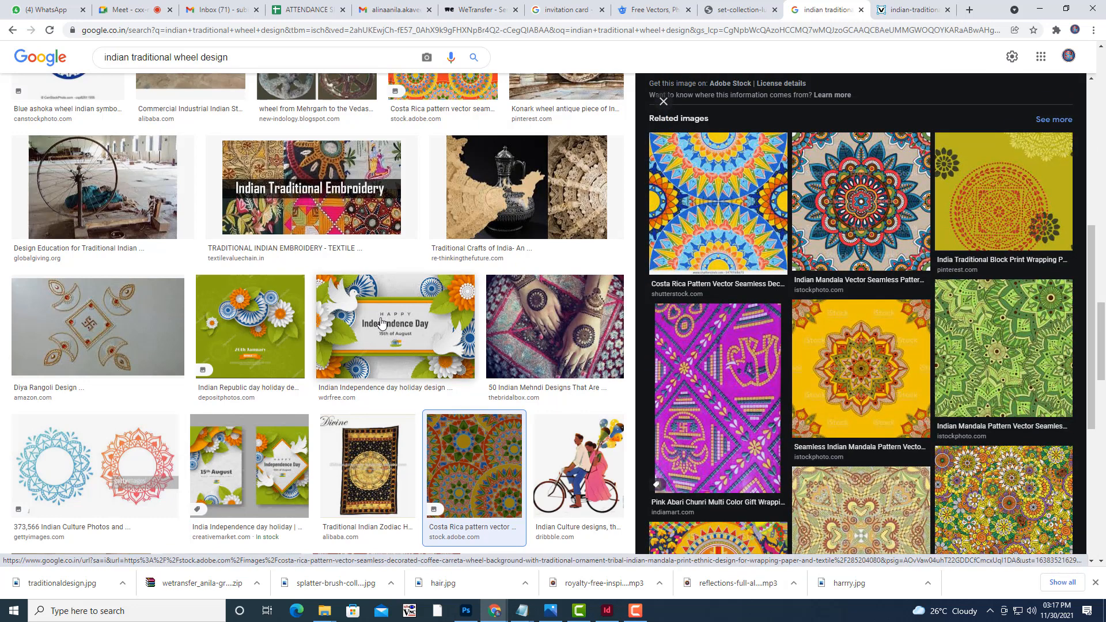
{"action": "scroll", "coordinate": [259, 397], "scroll_direction": "down", "scroll_amount": 5}
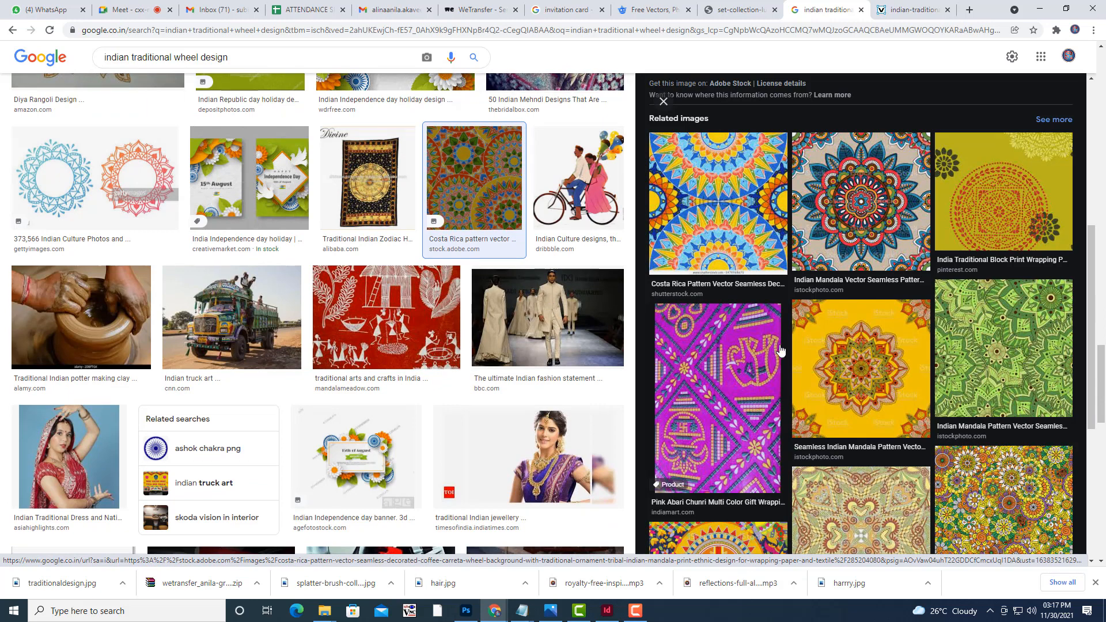
{"action": "scroll", "coordinate": [780, 349], "scroll_direction": "down", "scroll_amount": 3}
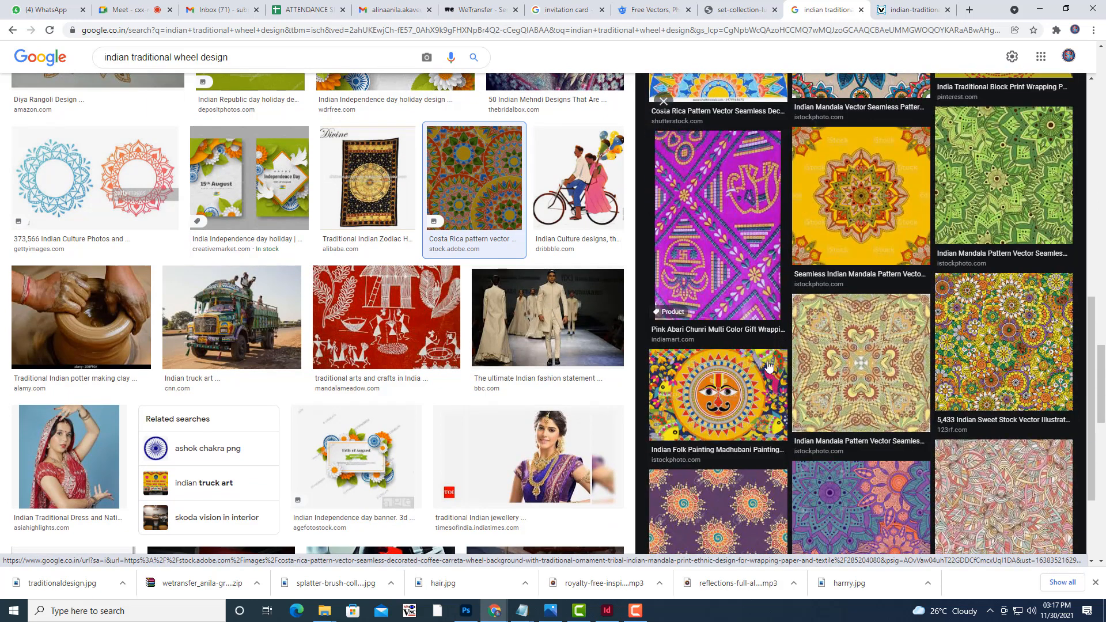
{"action": "left_click", "coordinate": [712, 405]}
{"action": "scroll", "coordinate": [791, 409], "scroll_direction": "down", "scroll_amount": 3}
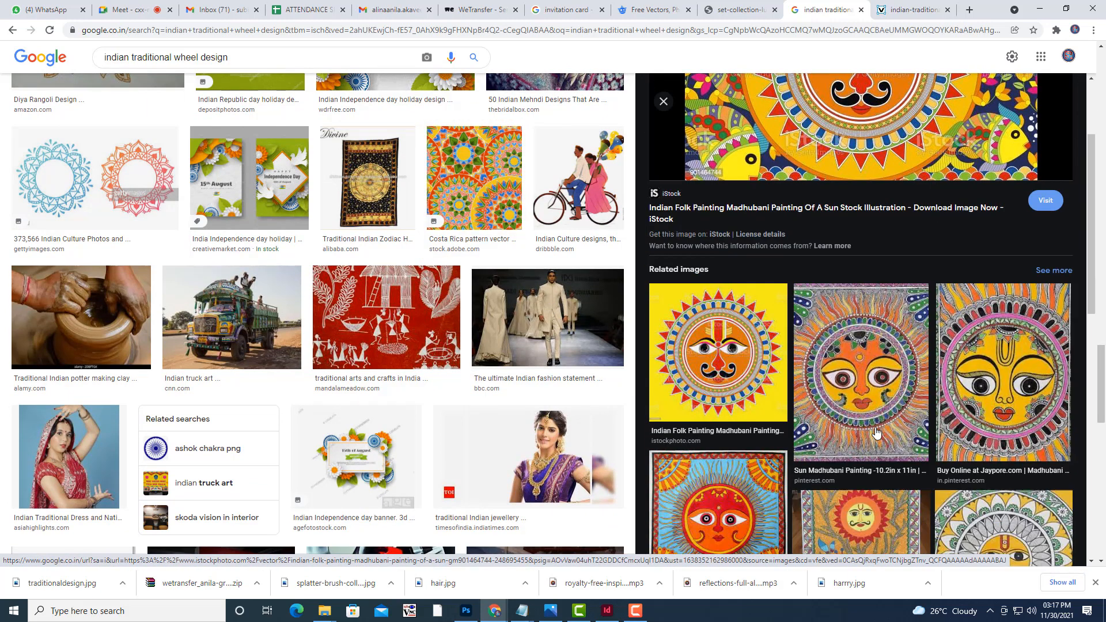
{"action": "left_click", "coordinate": [715, 365]}
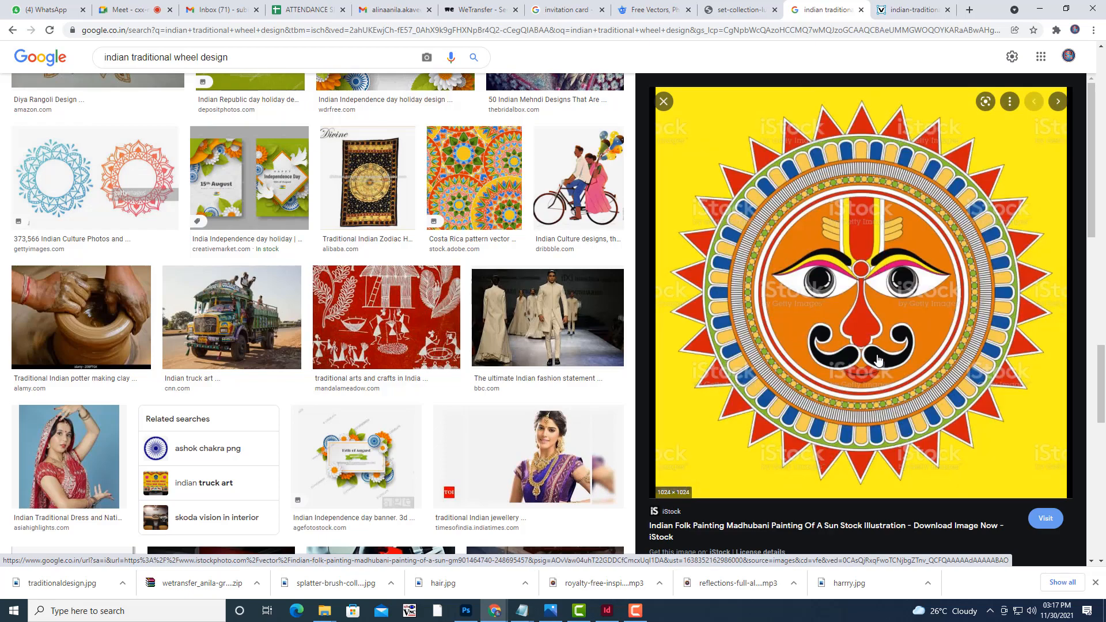
{"action": "scroll", "coordinate": [877, 360], "scroll_direction": "down", "scroll_amount": 5}
{"action": "left_click", "coordinate": [876, 364]}
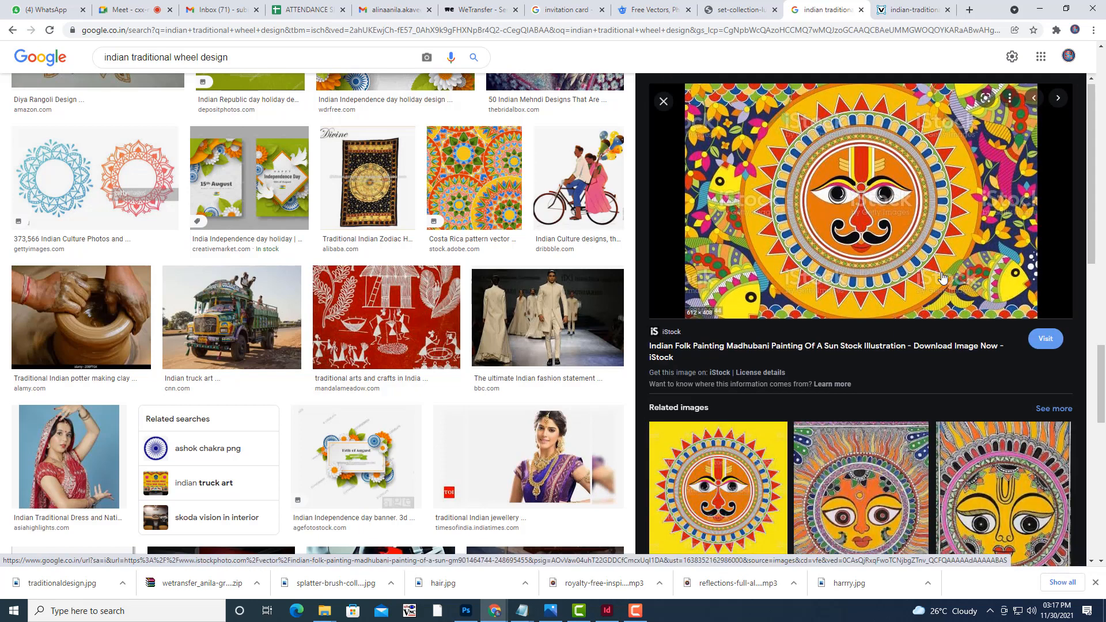
{"action": "scroll", "coordinate": [974, 282], "scroll_direction": "down", "scroll_amount": 4}
{"action": "scroll", "coordinate": [876, 317], "scroll_direction": "down", "scroll_amount": 7}
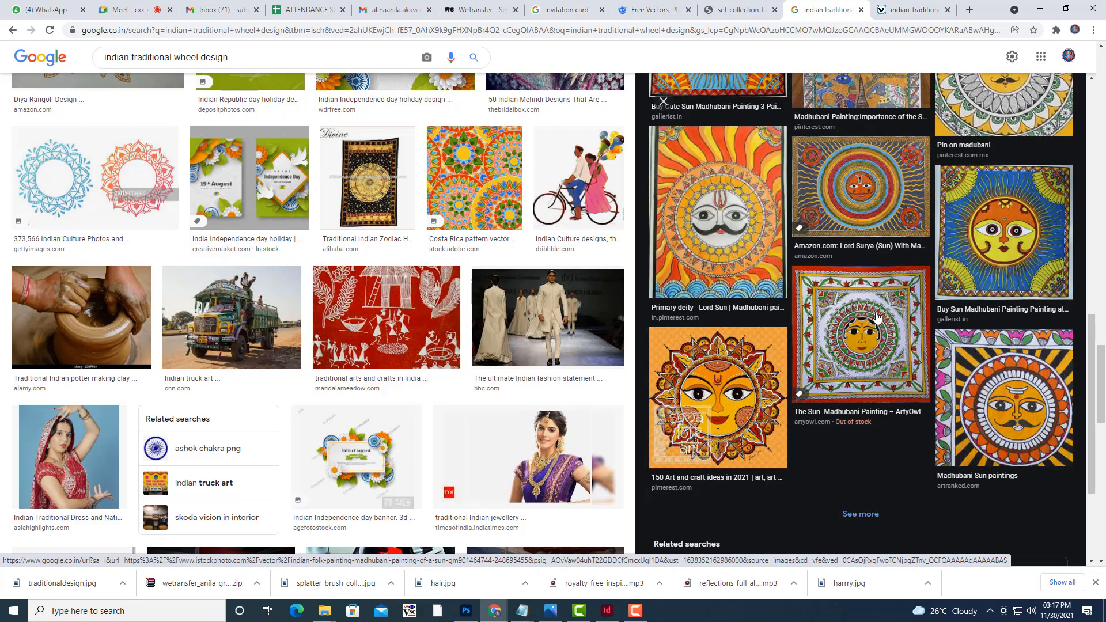
{"action": "scroll", "coordinate": [515, 428], "scroll_direction": "down", "scroll_amount": 4}
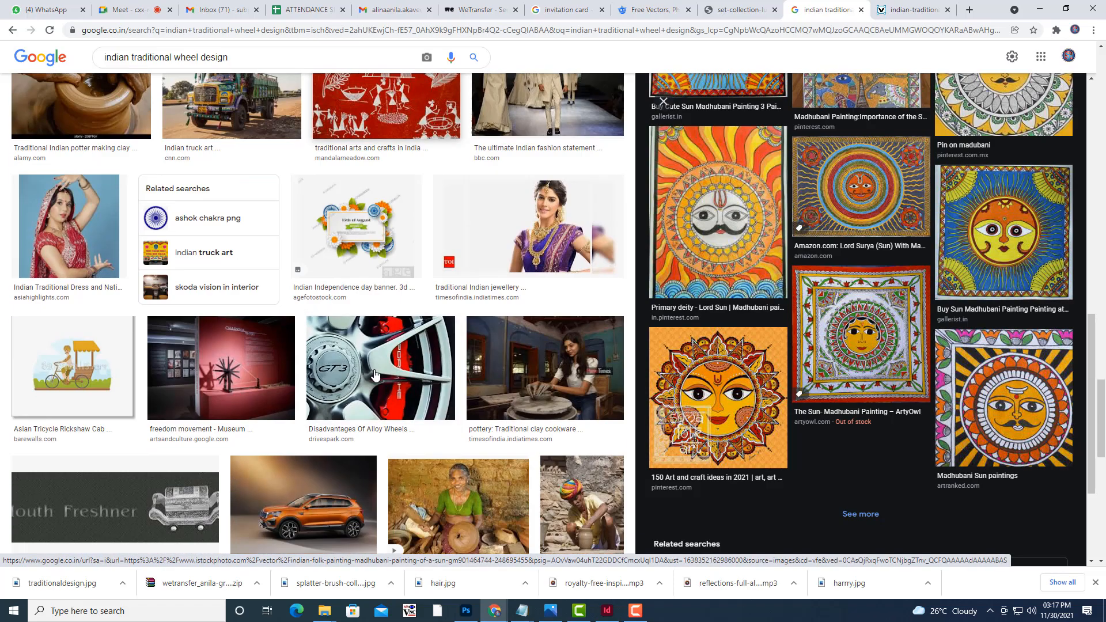
{"action": "scroll", "coordinate": [403, 391], "scroll_direction": "up", "scroll_amount": 12}
{"action": "scroll", "coordinate": [375, 371], "scroll_direction": "up", "scroll_amount": 10}
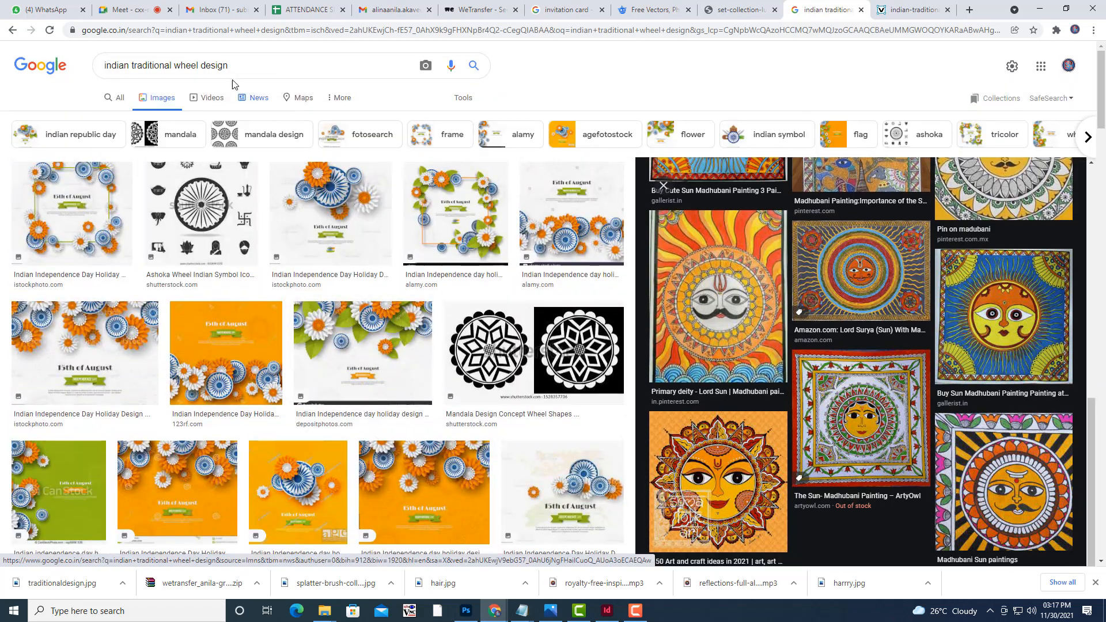
Search 'indian traditional mandala' and preview mandalas until reaching the black-and-white Mehndi one.
{"action": "left_click_drag", "start_coordinate": [229, 66], "coordinate": [166, 69]}
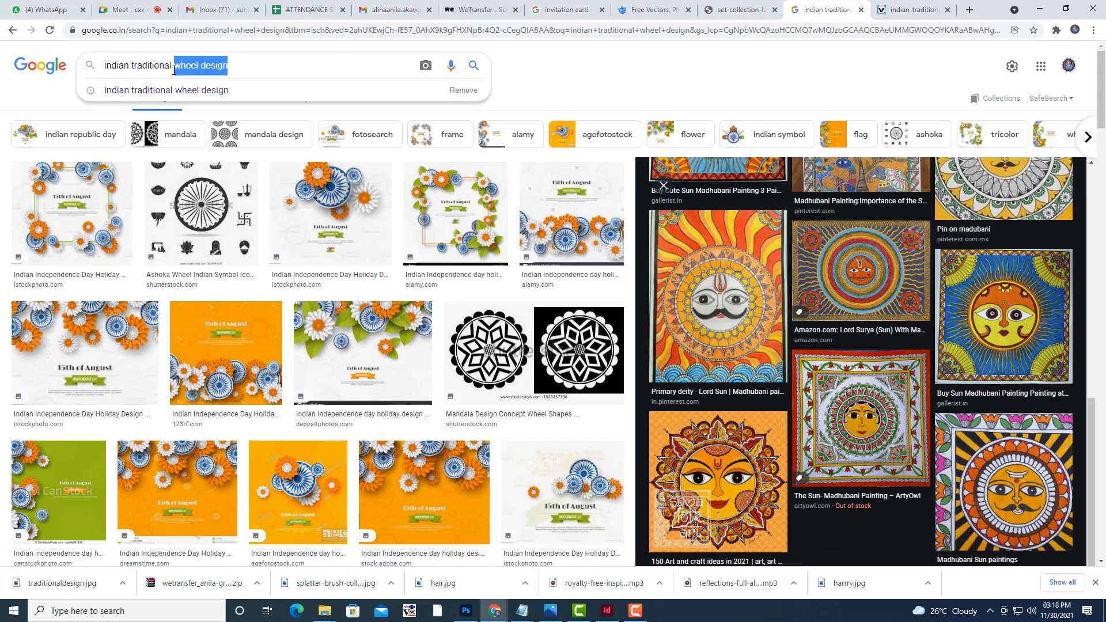
{"action": "key", "text": "BackSpace"}
{"action": "type", "text": "mandala"}
{"action": "key", "text": "Return"}
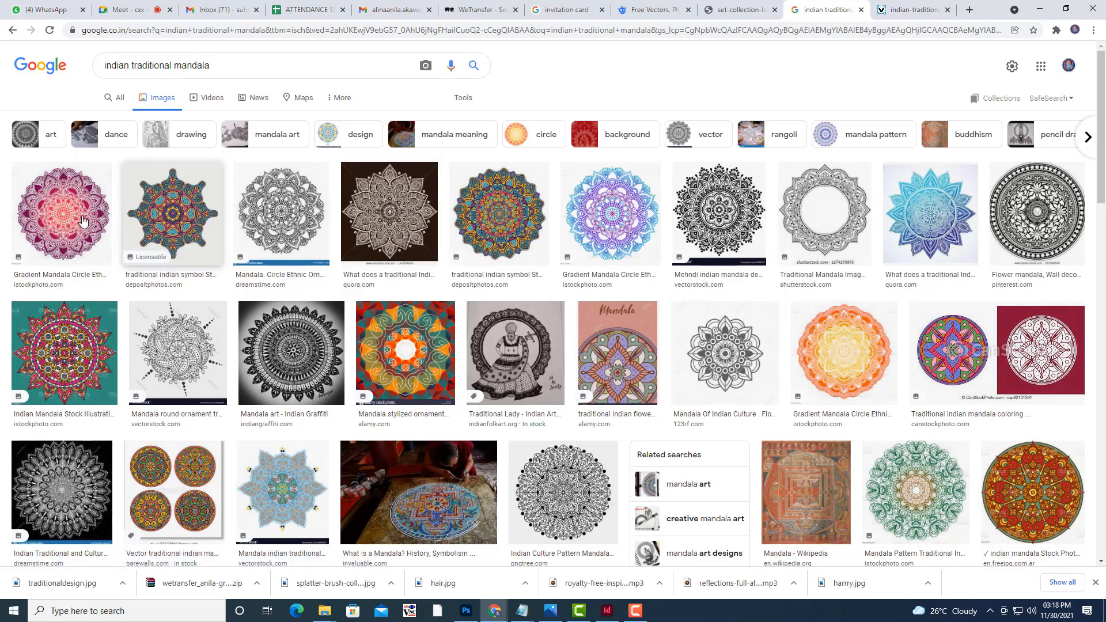
{"action": "left_click", "coordinate": [399, 239]}
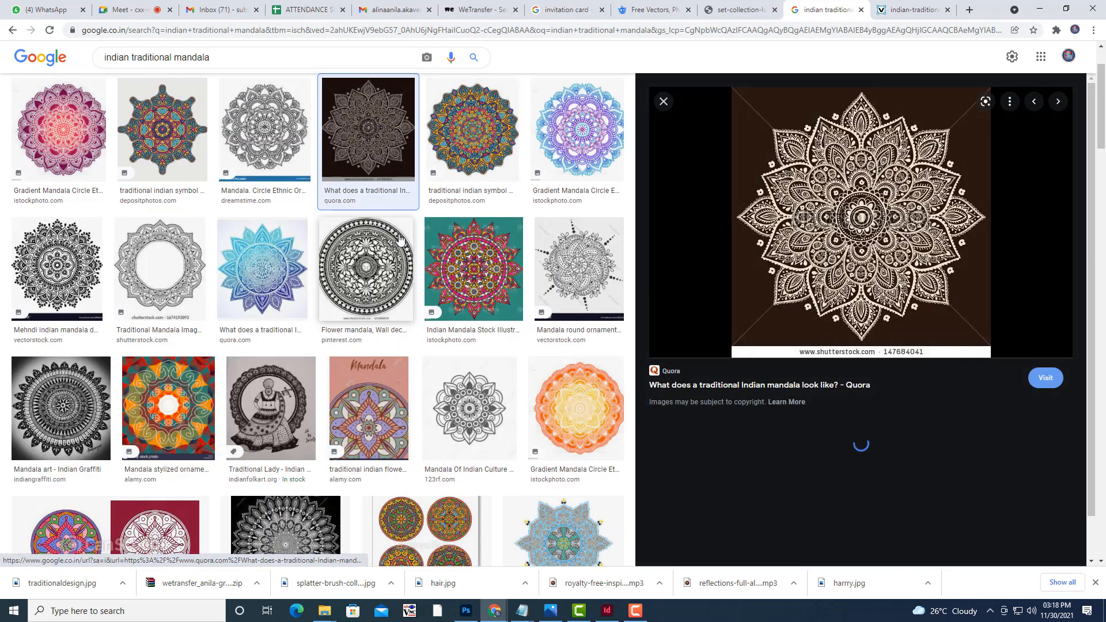
{"action": "left_click", "coordinate": [64, 156]}
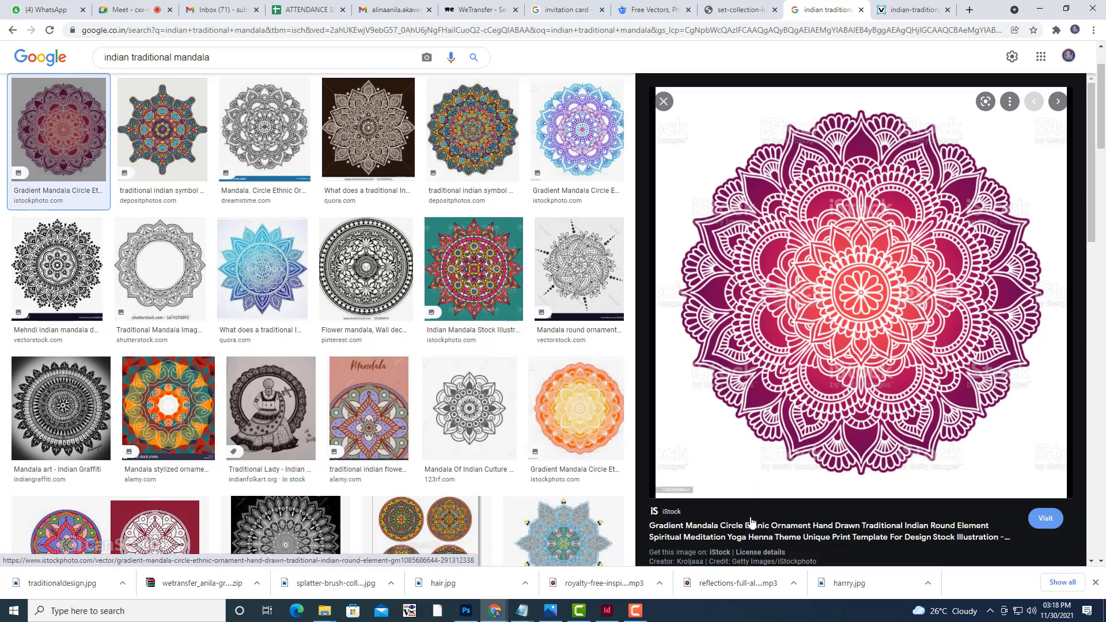
{"action": "left_click", "coordinate": [664, 101]}
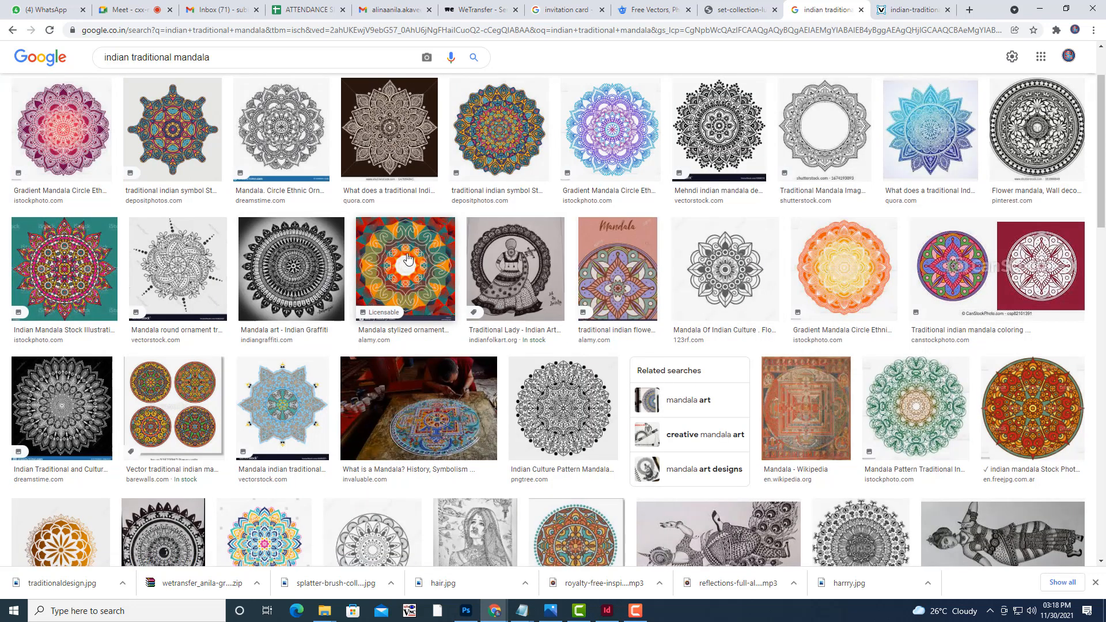
{"action": "left_click", "coordinate": [506, 148]}
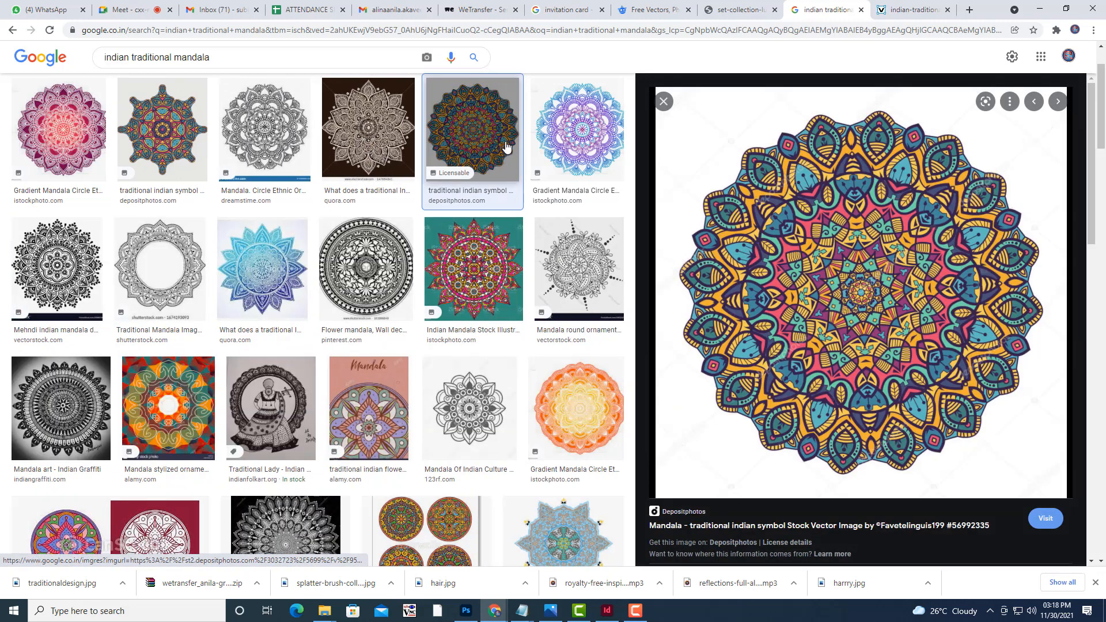
{"action": "left_click", "coordinate": [48, 271]}
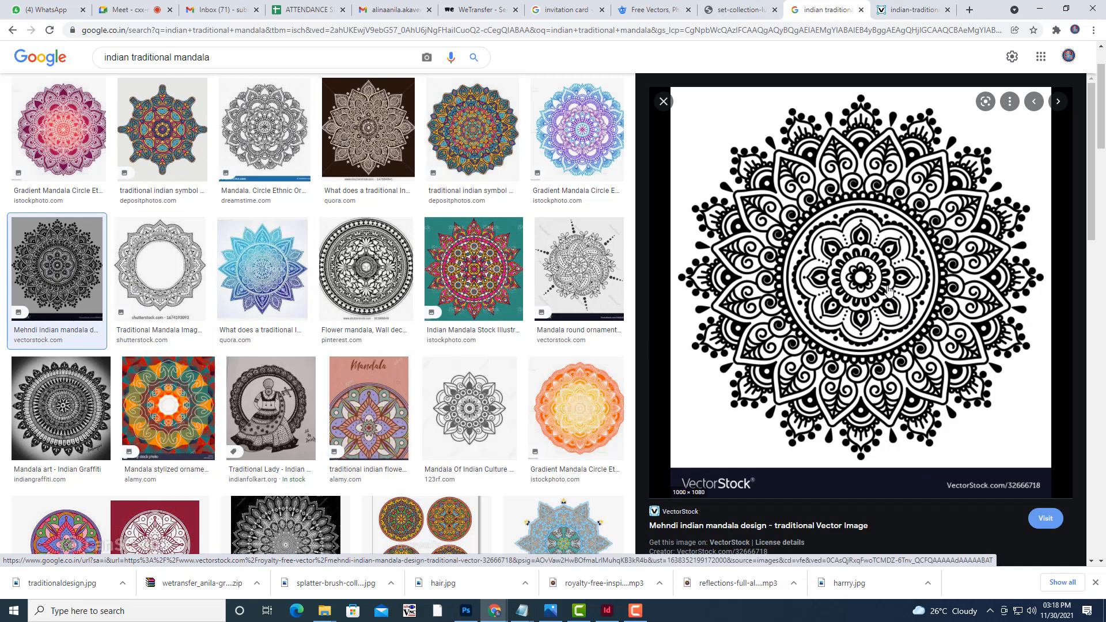
Save the Mehndi mandala image as a JPG into the inviation folder.
{"action": "right_click", "coordinate": [849, 271]}
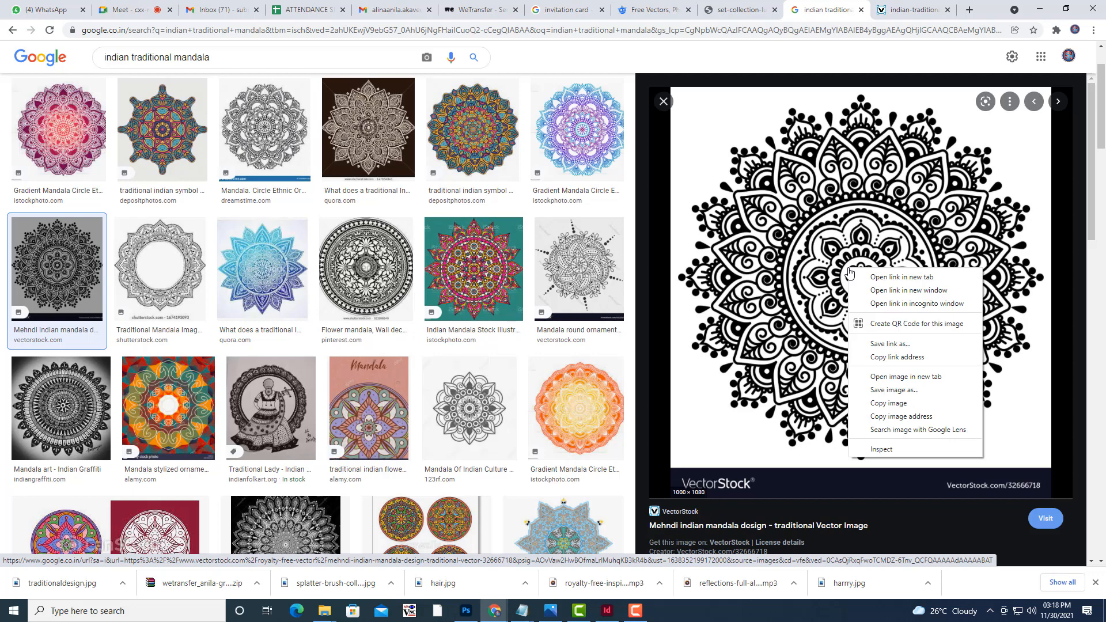
{"action": "left_click", "coordinate": [912, 389]}
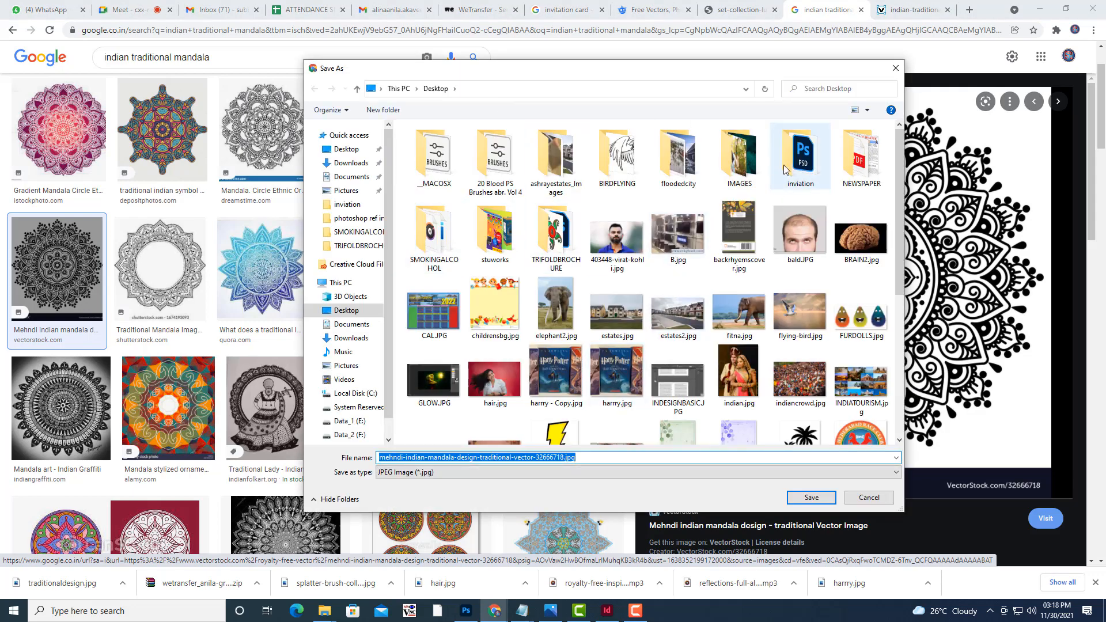
{"action": "double_click", "coordinate": [800, 155]}
{"action": "left_click", "coordinate": [810, 497]}
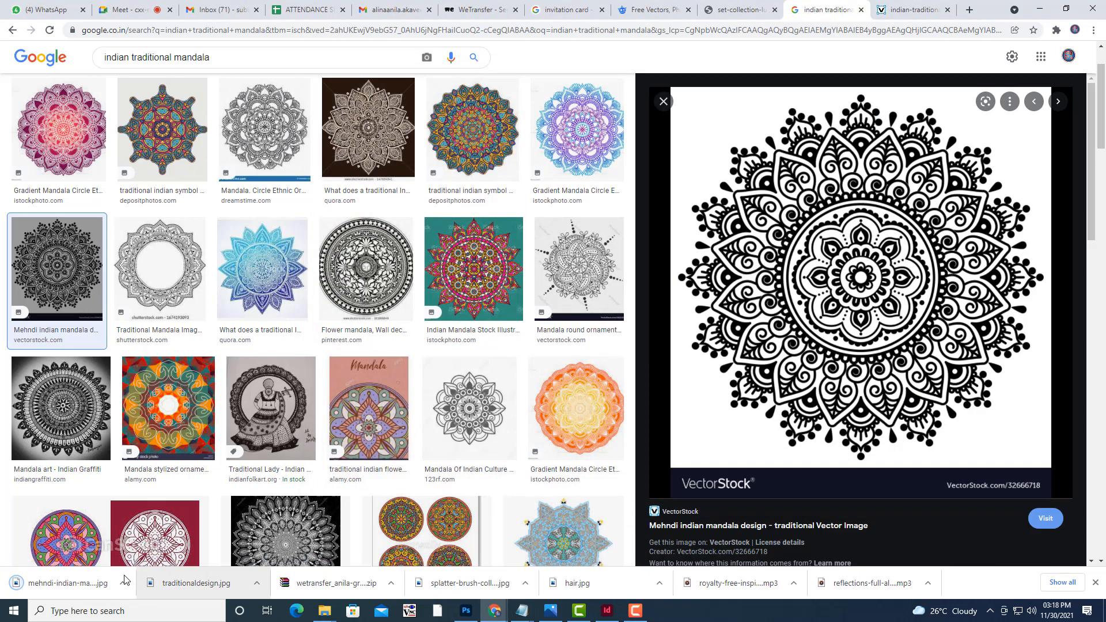
Show the downloaded mandala JPG in its folder and open it with Photoshop.
{"action": "left_click", "coordinate": [122, 583]}
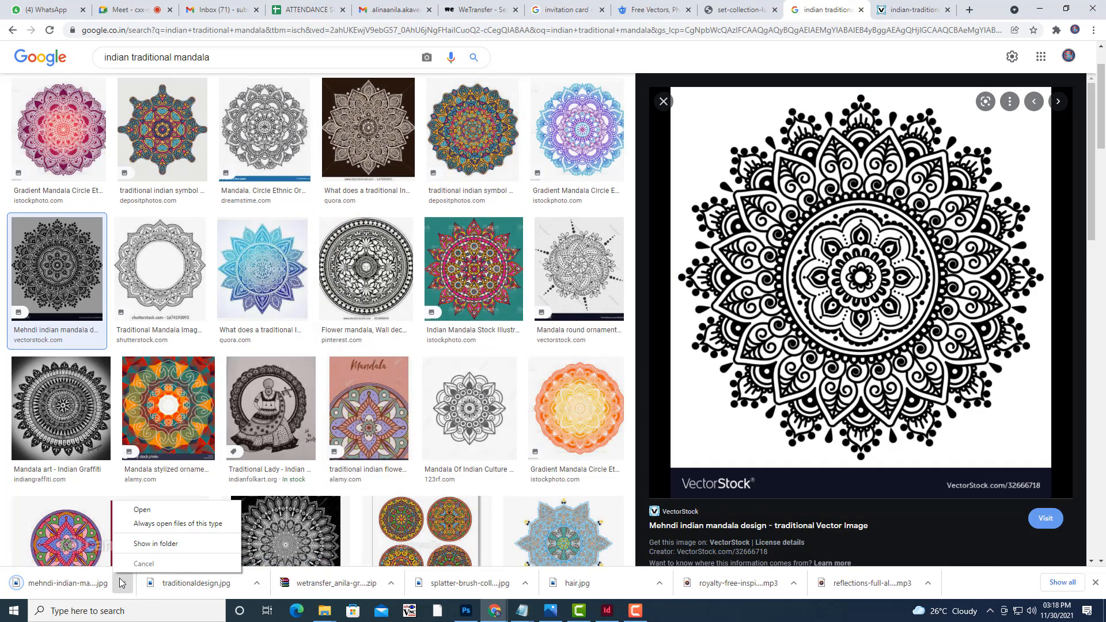
{"action": "left_click", "coordinate": [163, 543]}
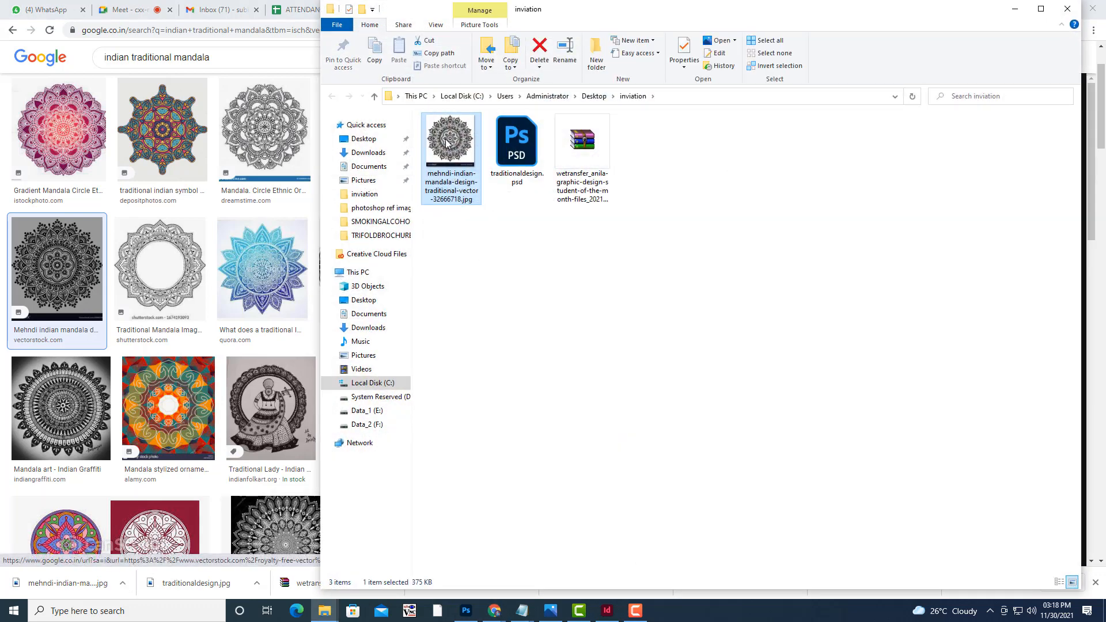
{"action": "right_click", "coordinate": [446, 140]}
{"action": "mouse_move", "coordinate": [496, 374]}
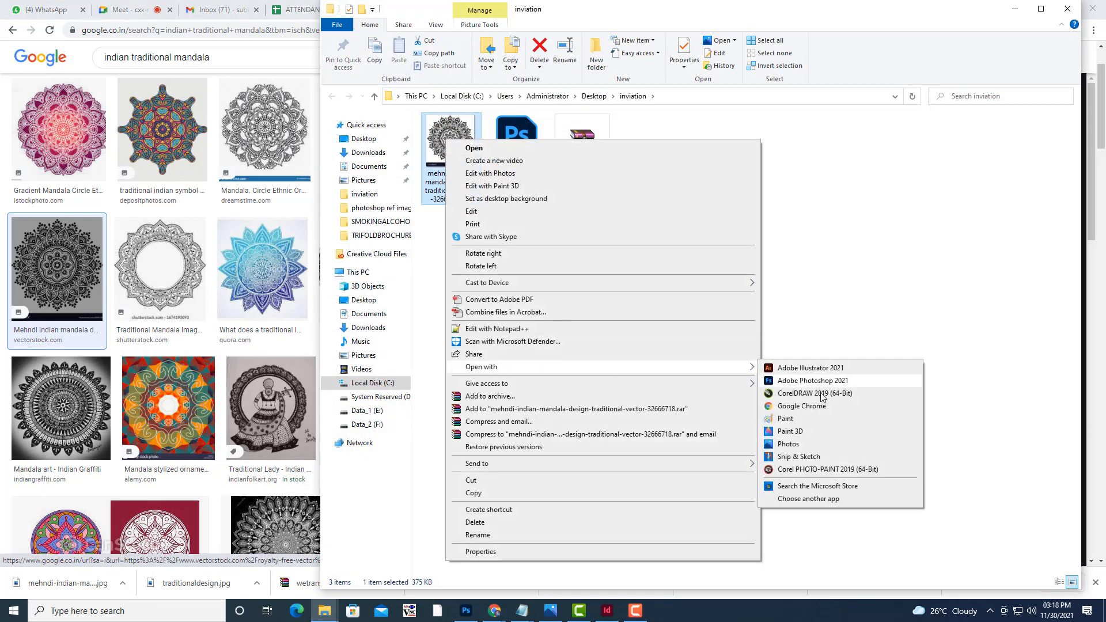
{"action": "left_click", "coordinate": [827, 383]}
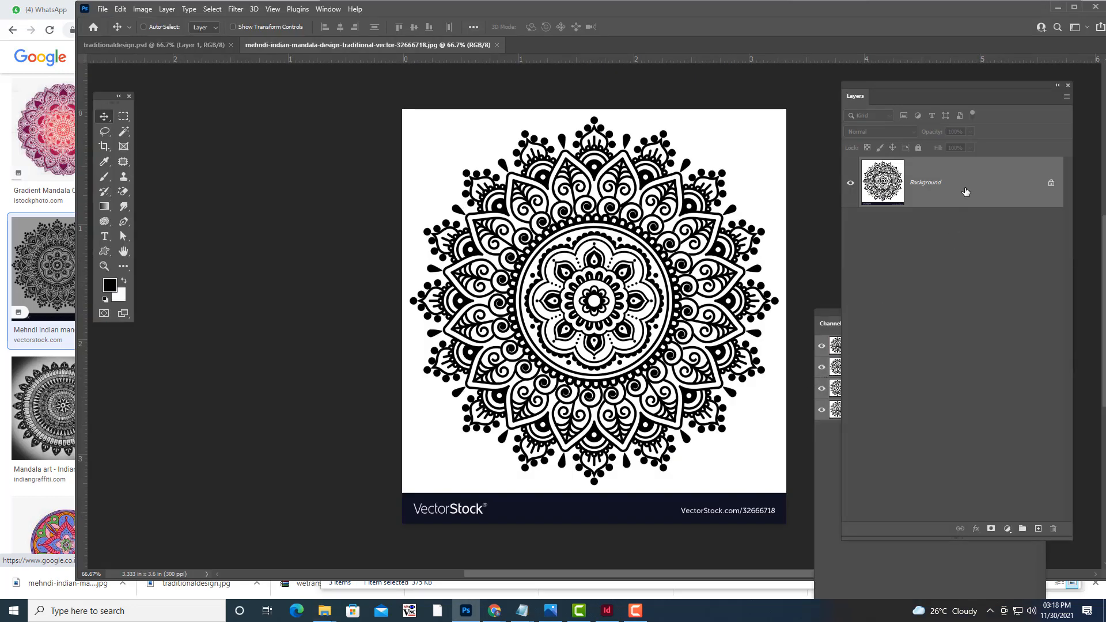
Unlock the background as Layer 0 and crop the canvas to the mandala above the watermark banner.
{"action": "double_click", "coordinate": [965, 192]}
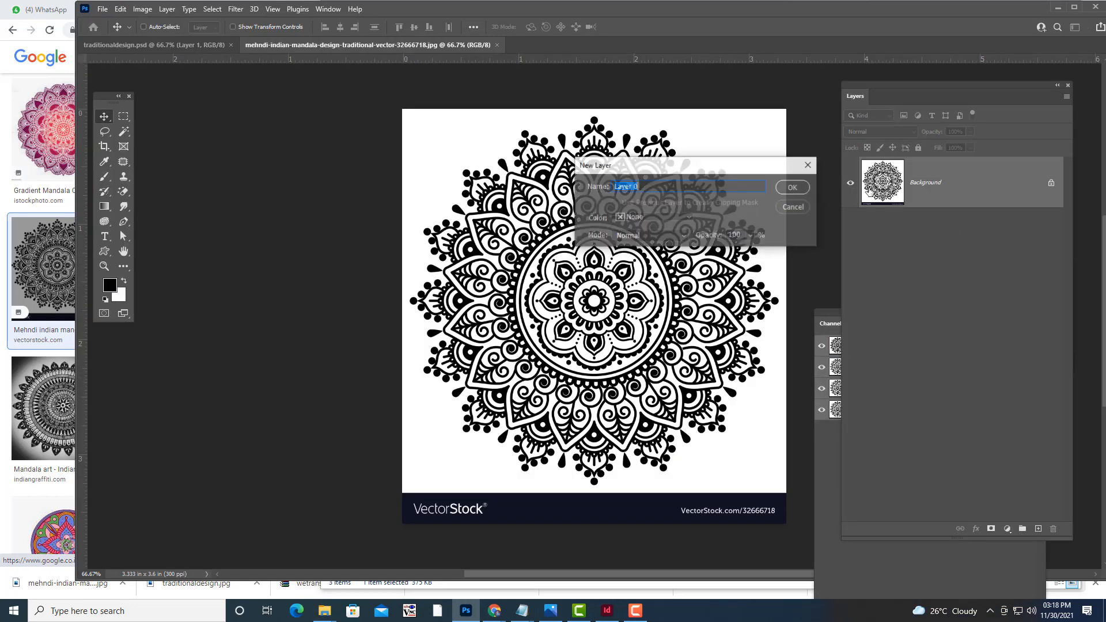
{"action": "left_click", "coordinate": [794, 187]}
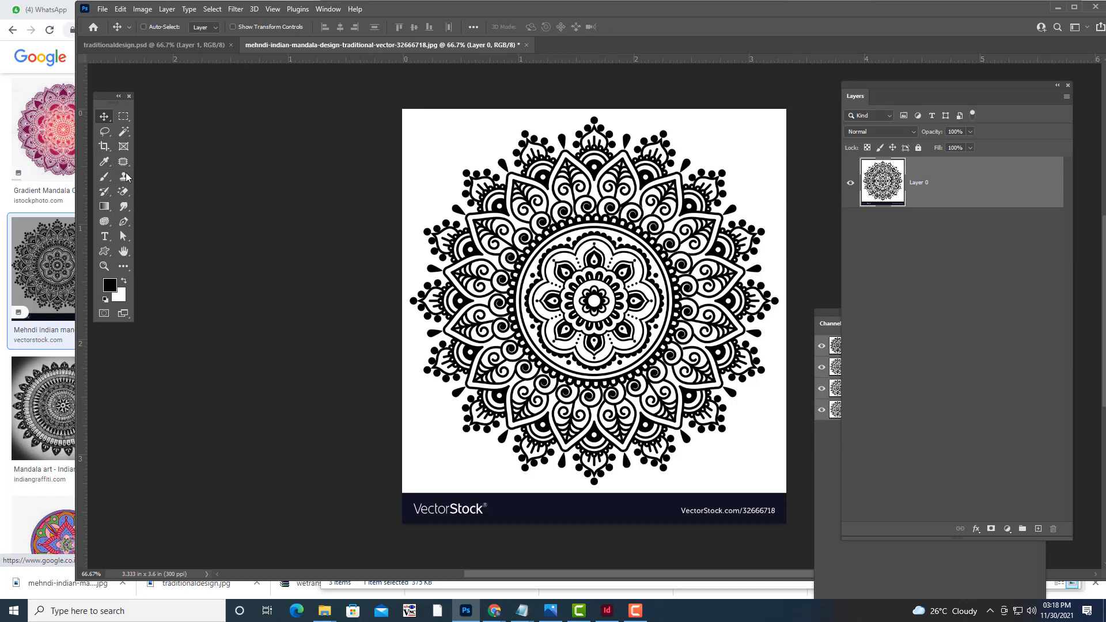
{"action": "left_click", "coordinate": [123, 116]}
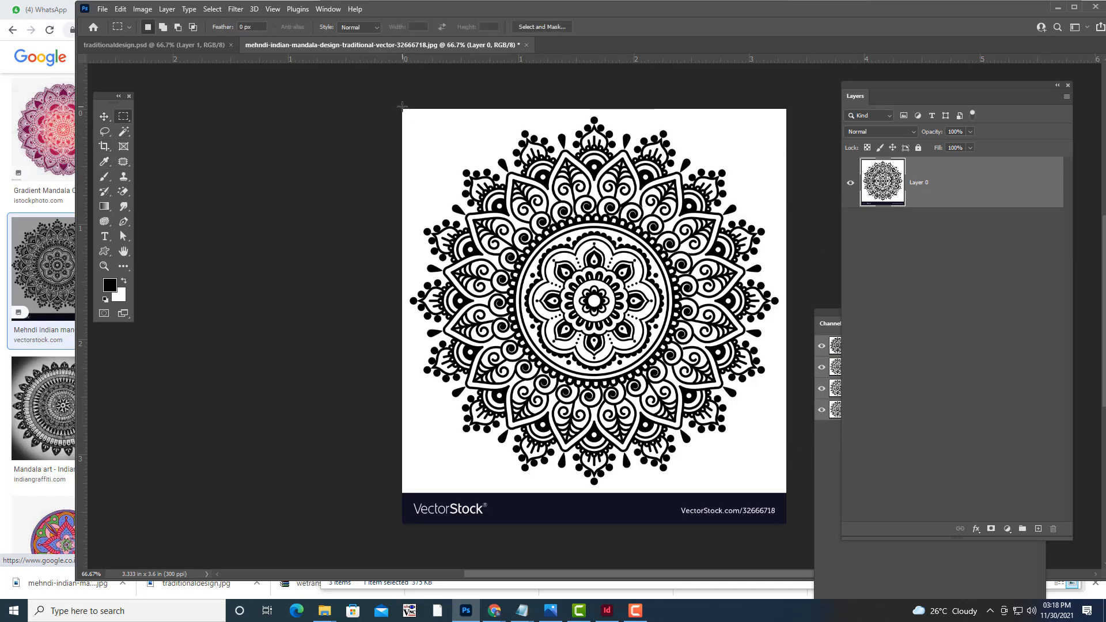
{"action": "left_click_drag", "start_coordinate": [402, 107], "coordinate": [787, 494]}
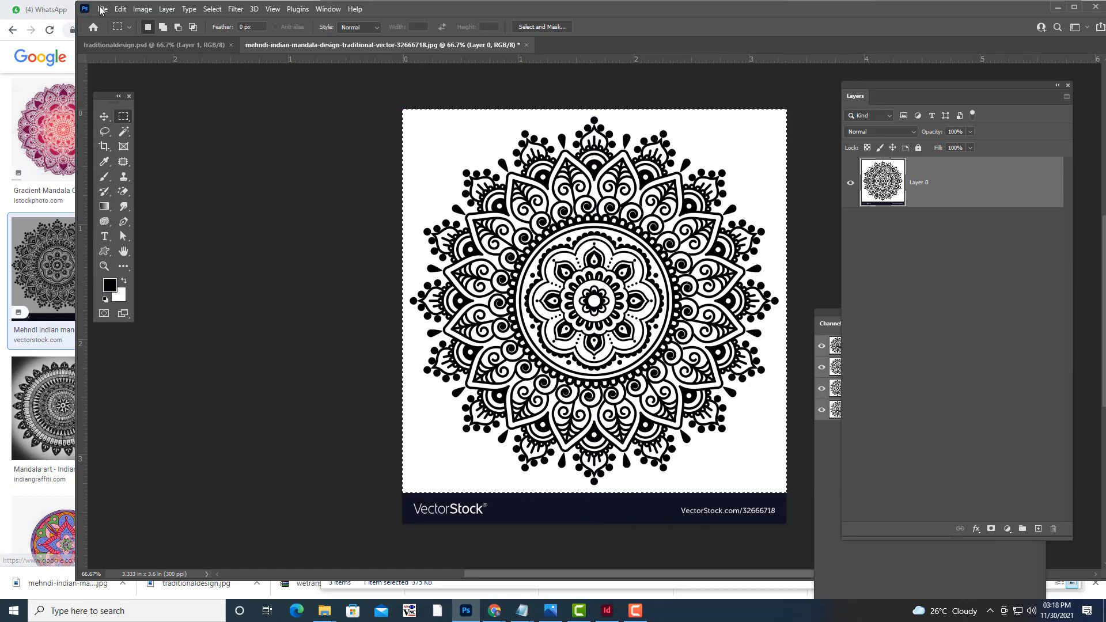
{"action": "left_click", "coordinate": [143, 9]}
{"action": "left_click", "coordinate": [186, 125]}
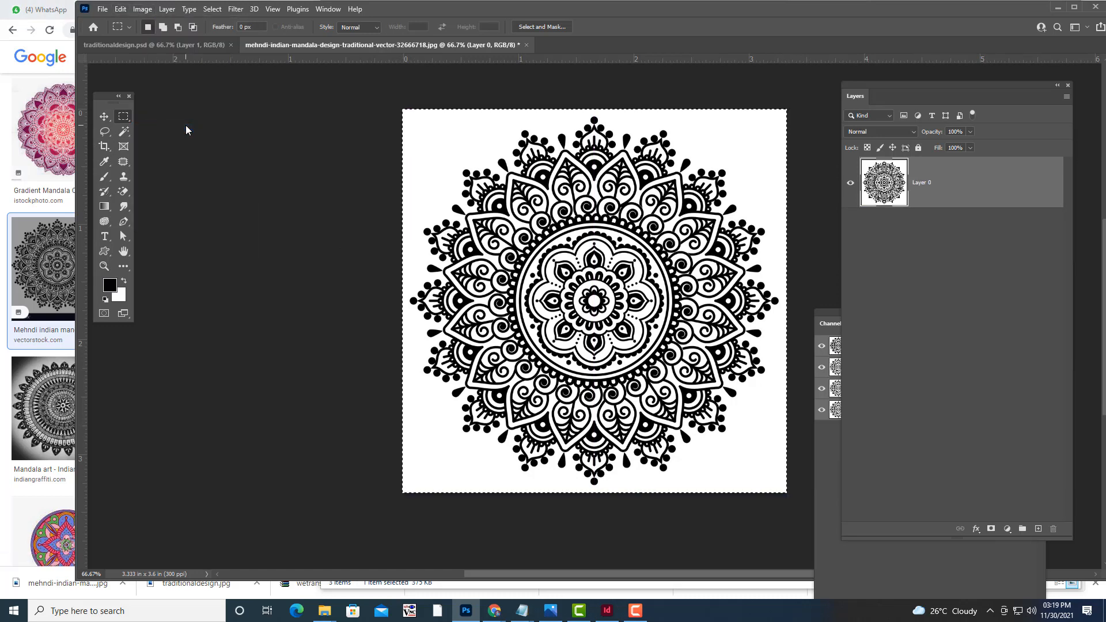
{"action": "key", "text": "ctrl+d"}
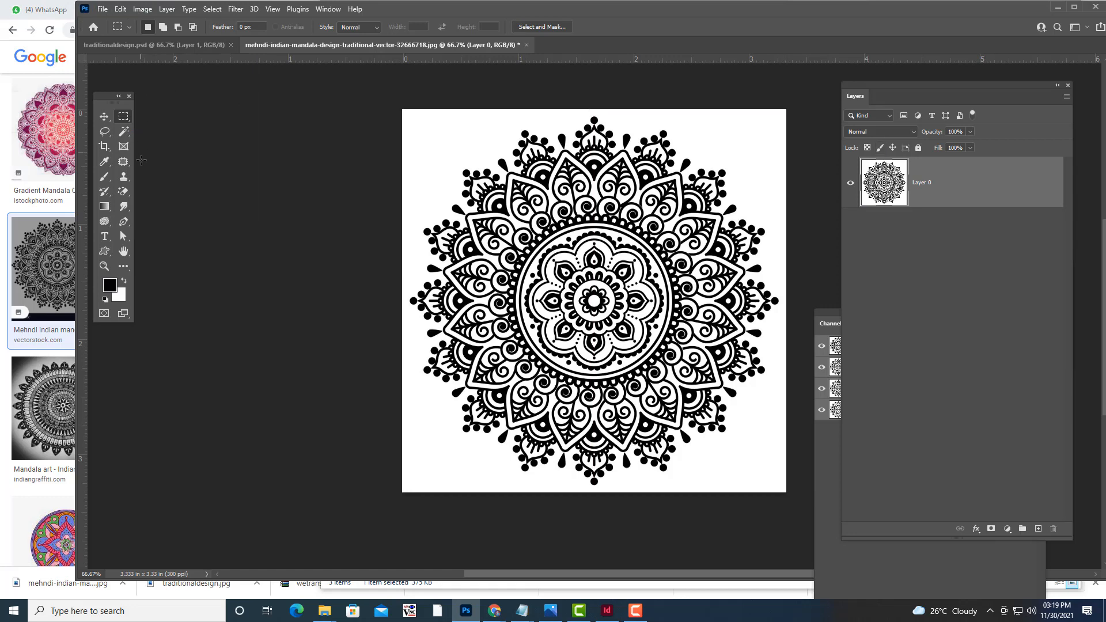
Select the white background with Color Range and delete it, leaving the black mandala on transparency.
{"action": "left_click", "coordinate": [123, 191]}
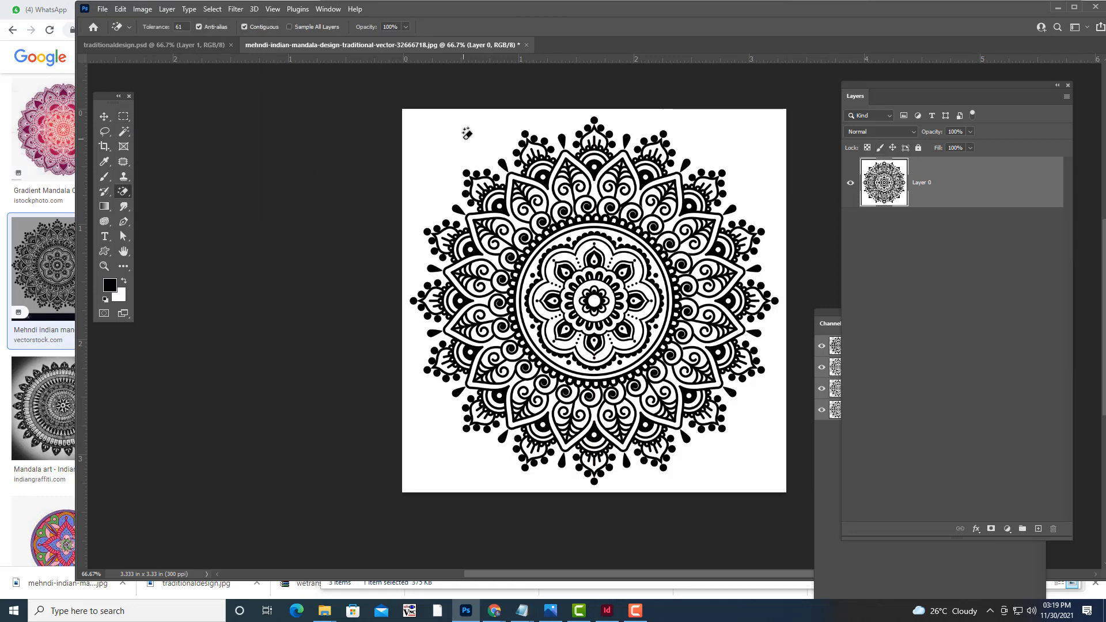
{"action": "left_click", "coordinate": [466, 133]}
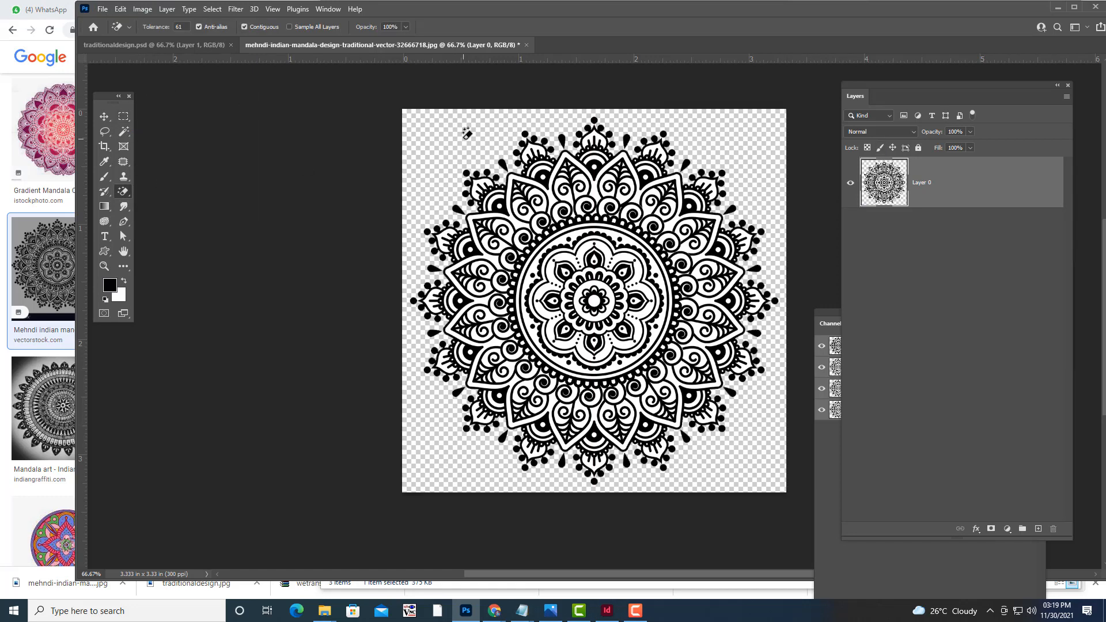
{"action": "key", "text": "ctrl+z"}
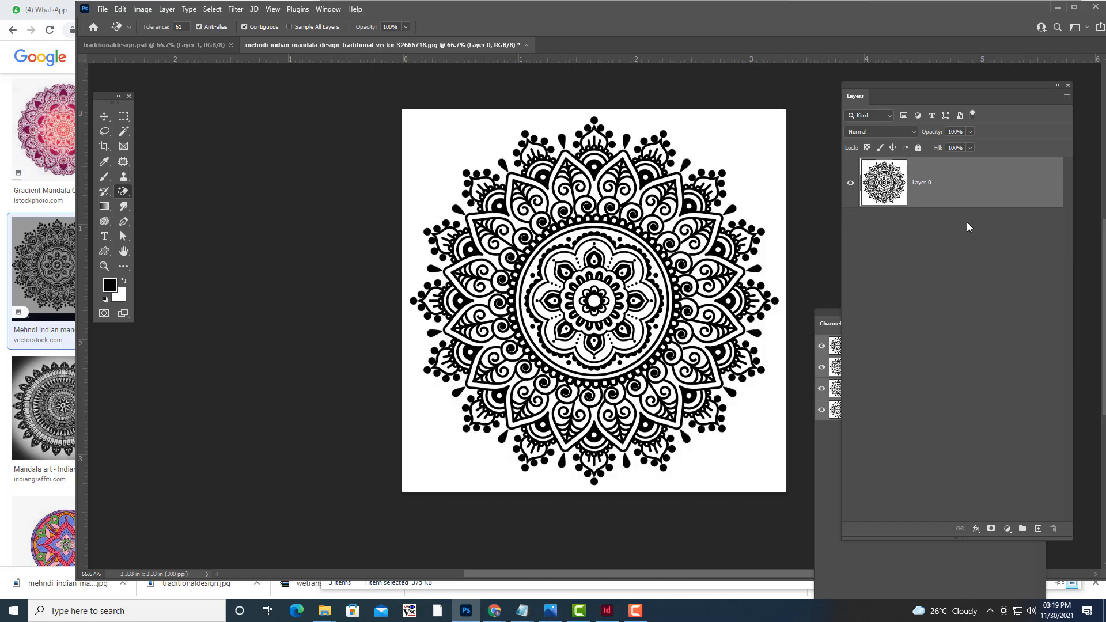
{"action": "left_click", "coordinate": [104, 117]}
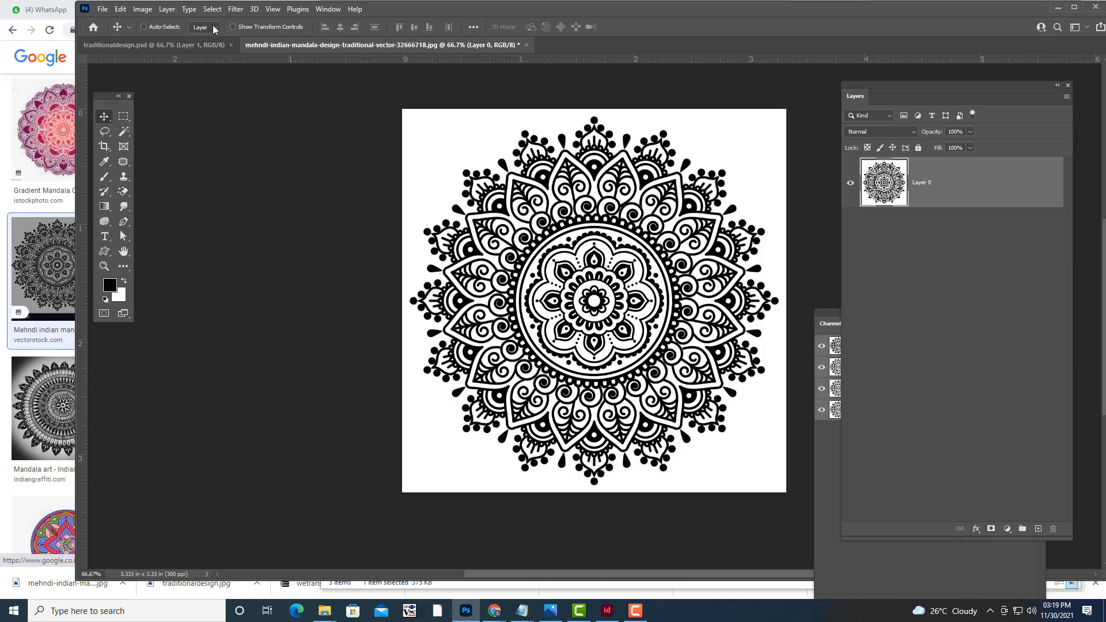
{"action": "left_click", "coordinate": [212, 8]}
{"action": "left_click", "coordinate": [254, 122]}
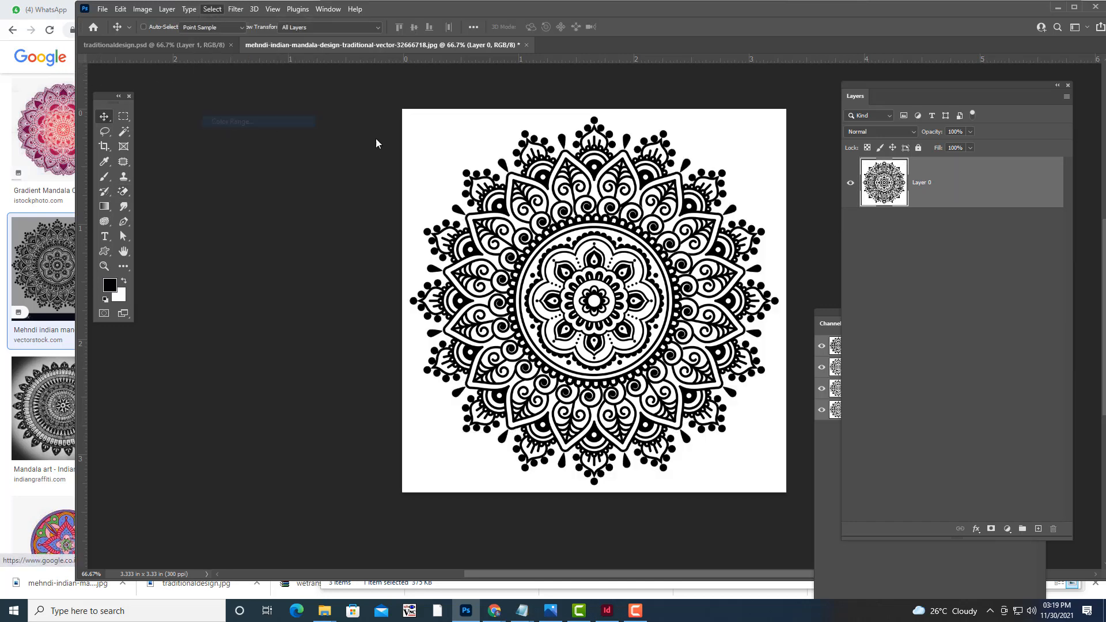
{"action": "left_click", "coordinate": [455, 137]}
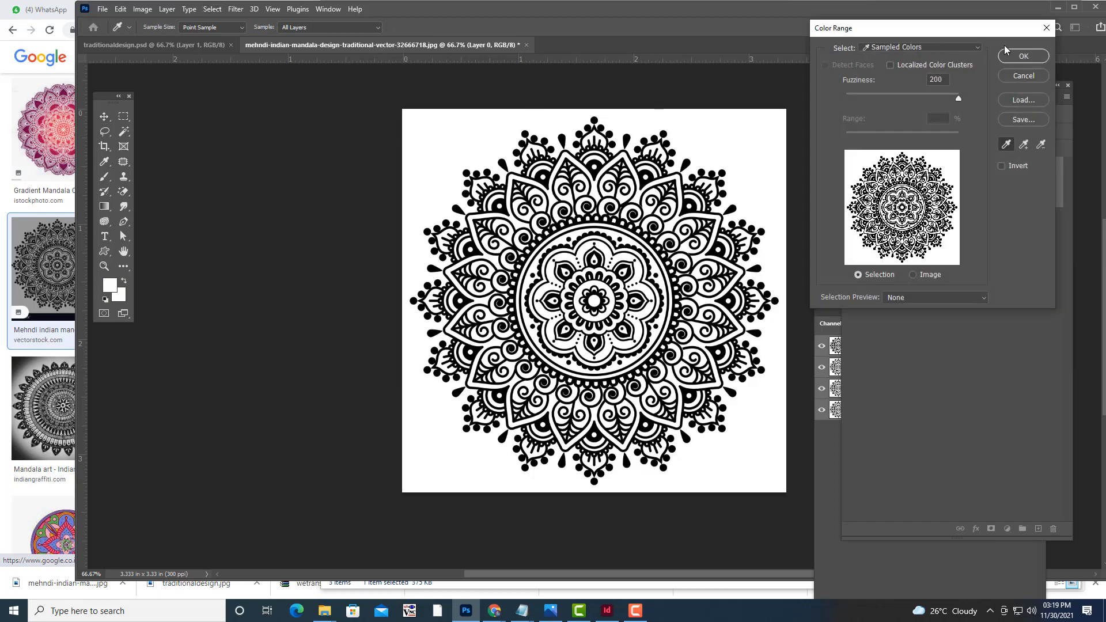
{"action": "left_click", "coordinate": [1022, 56]}
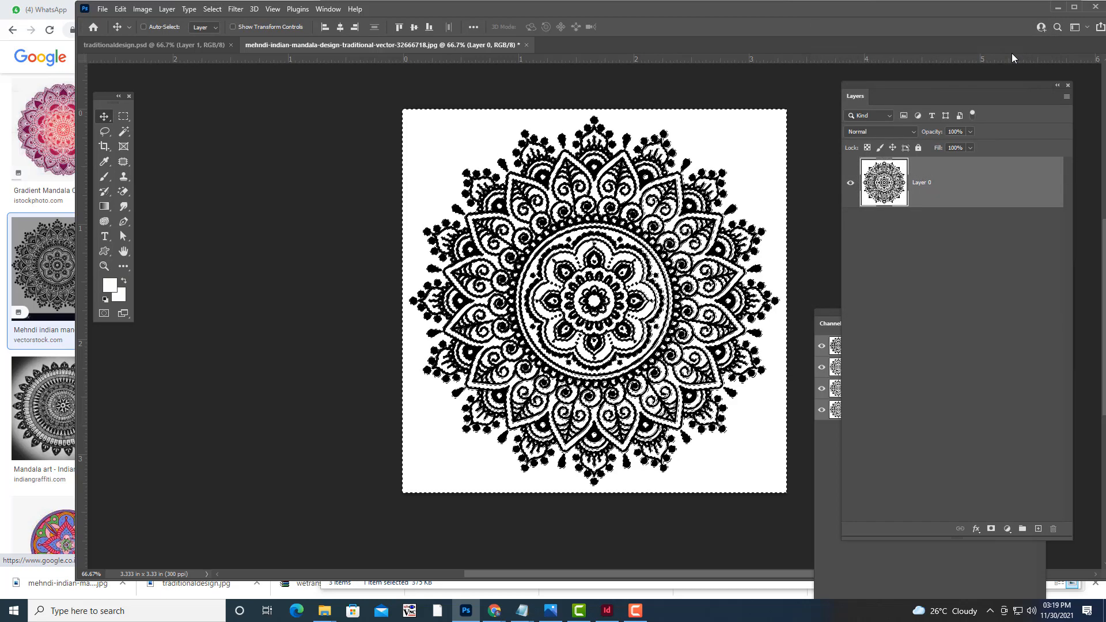
{"action": "key", "text": "Delete"}
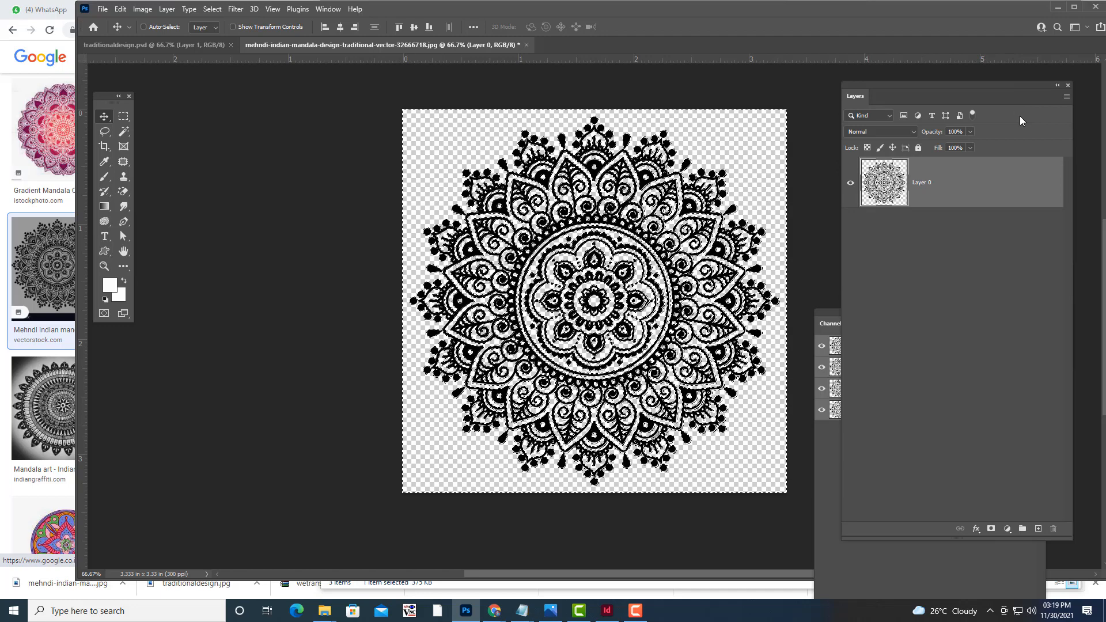
{"action": "key", "text": "ctrl+d"}
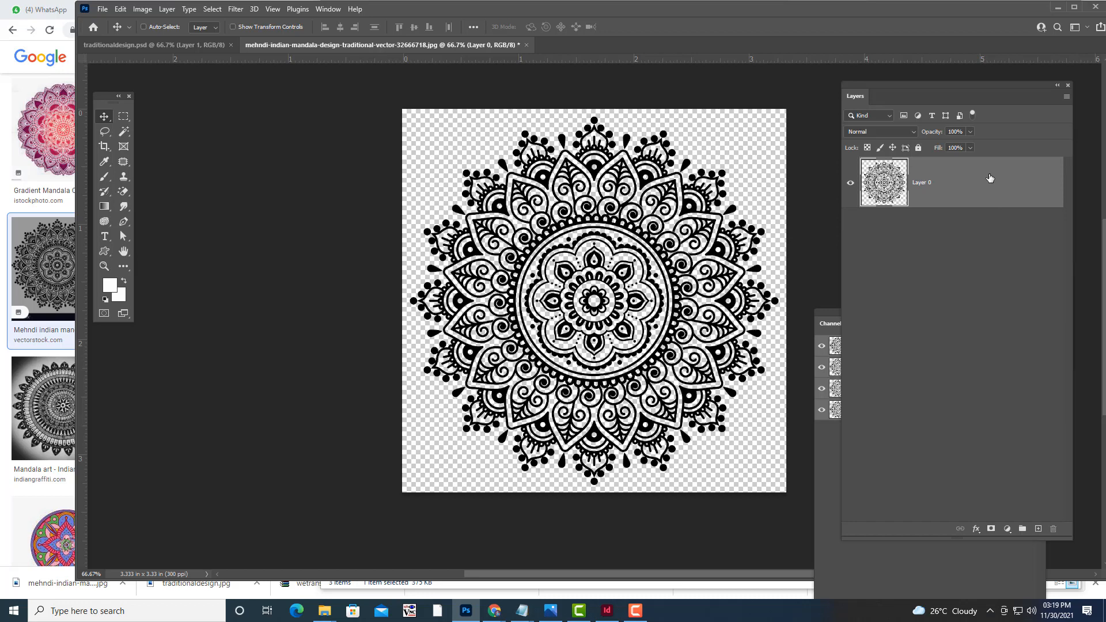
Apply the gold preset from Layer Style's Styles list to Layer 0's mandala.
{"action": "double_click", "coordinate": [989, 178]}
{"action": "left_click_drag", "start_coordinate": [730, 115], "coordinate": [858, 97]}
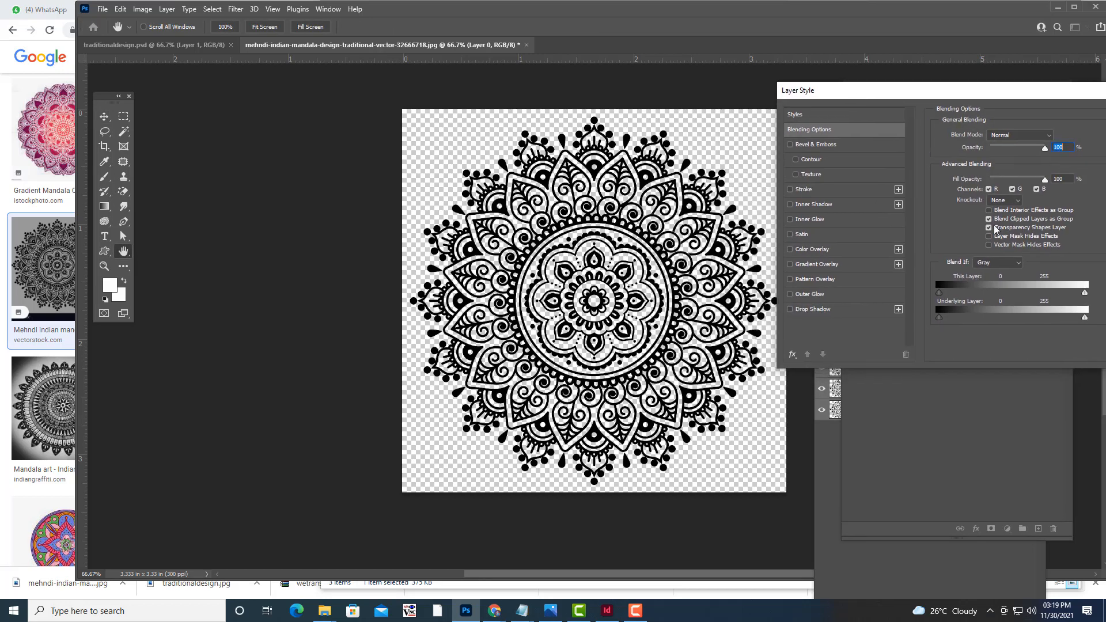
{"action": "left_click", "coordinate": [838, 147]}
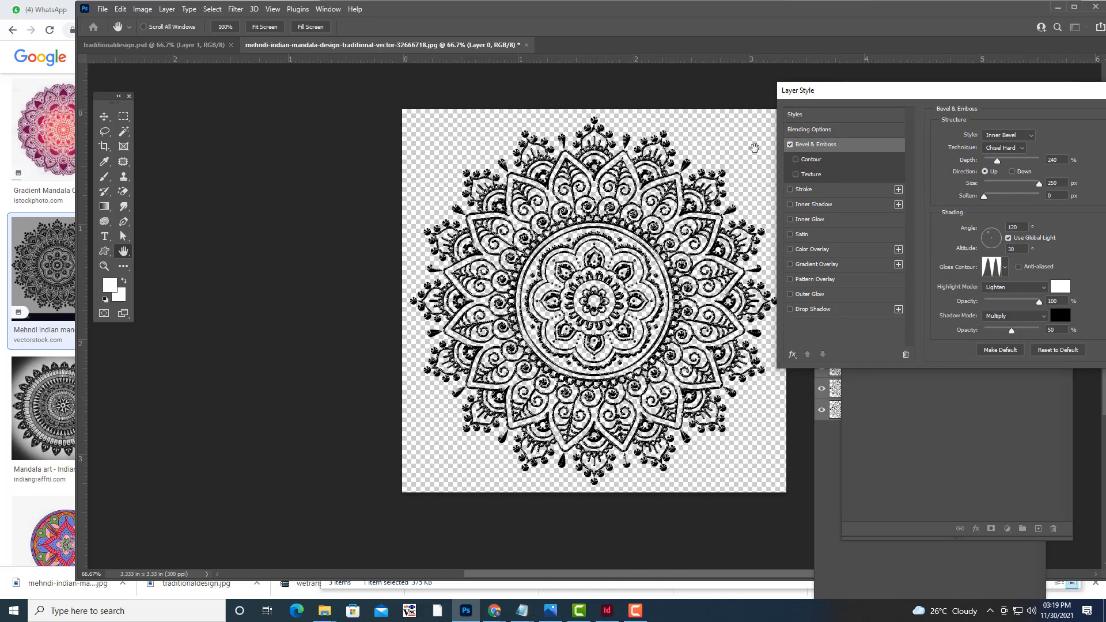
{"action": "left_click", "coordinate": [789, 144]}
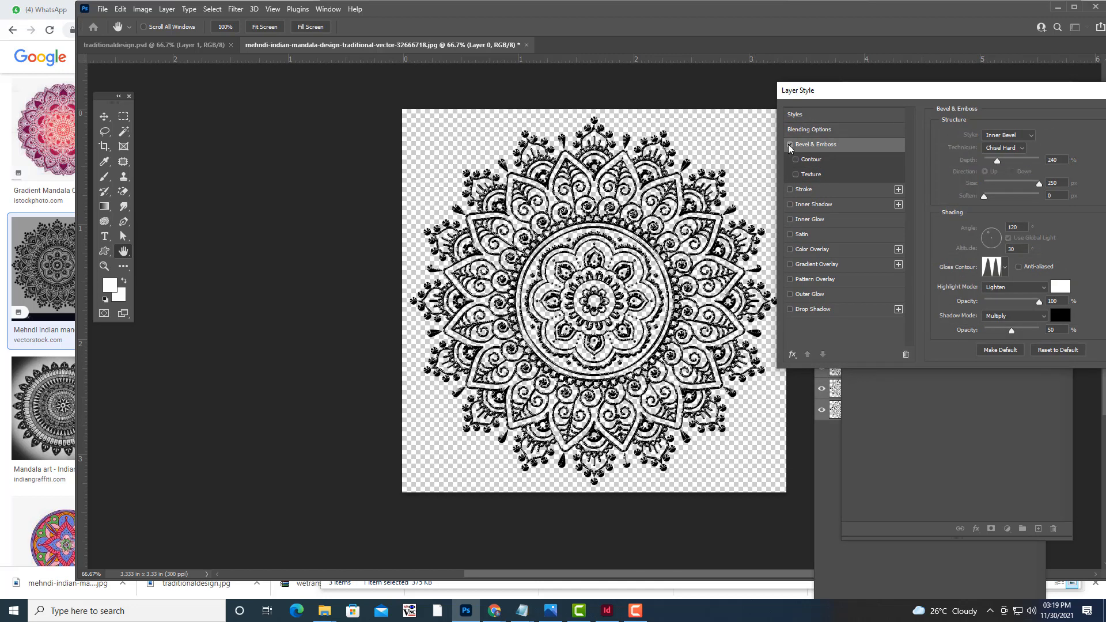
{"action": "left_click", "coordinate": [817, 130]}
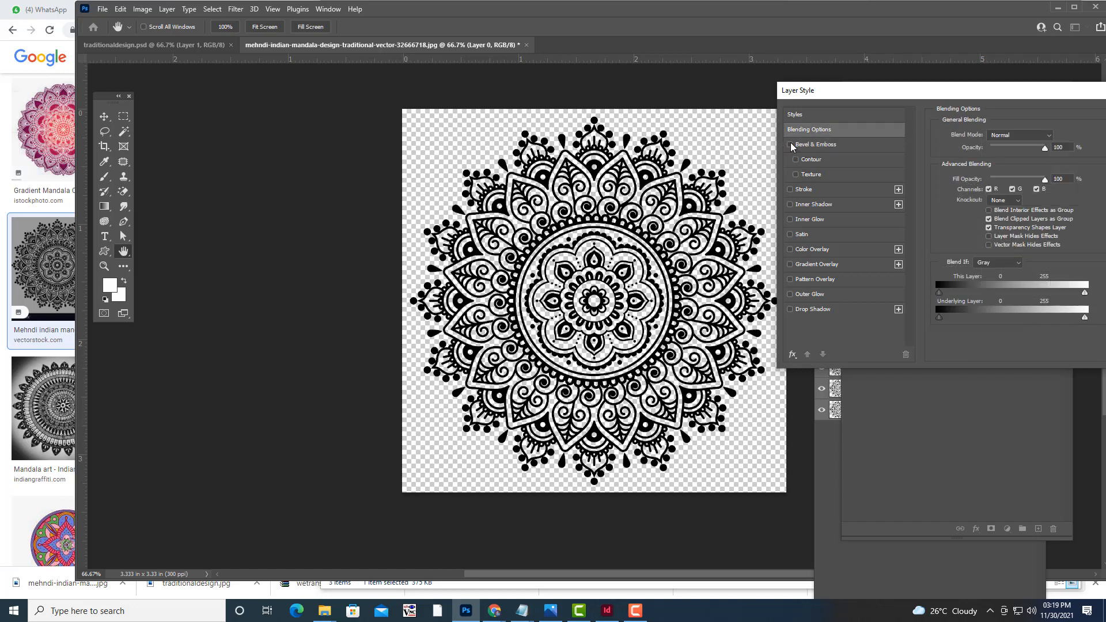
{"action": "left_click", "coordinate": [825, 115]}
{"action": "left_click", "coordinate": [939, 243]}
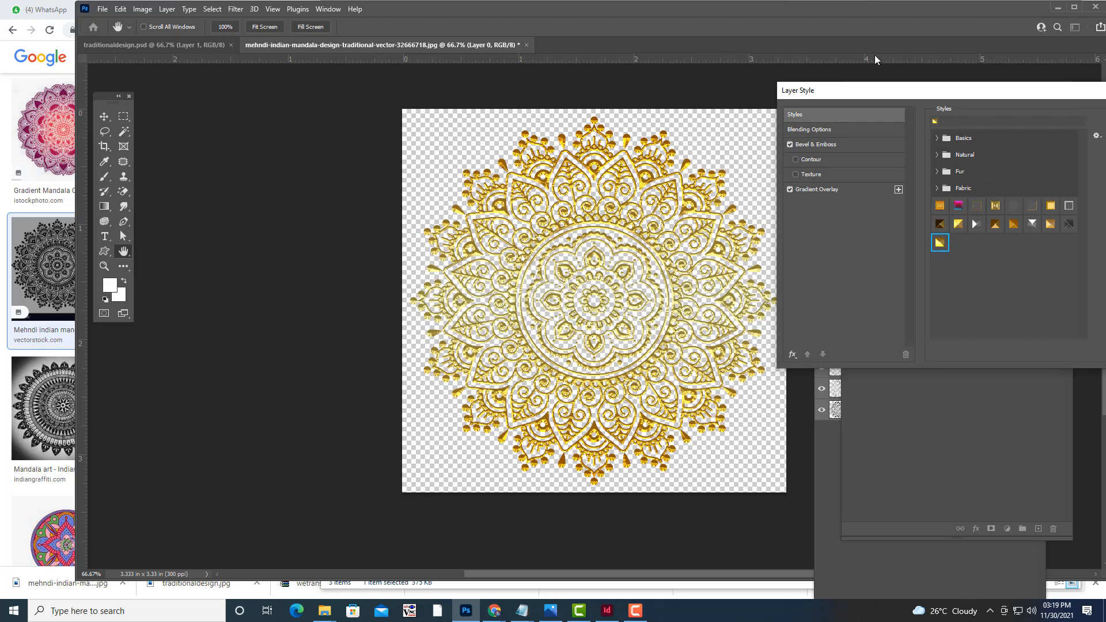
{"action": "left_click_drag", "start_coordinate": [839, 91], "coordinate": [566, 220]}
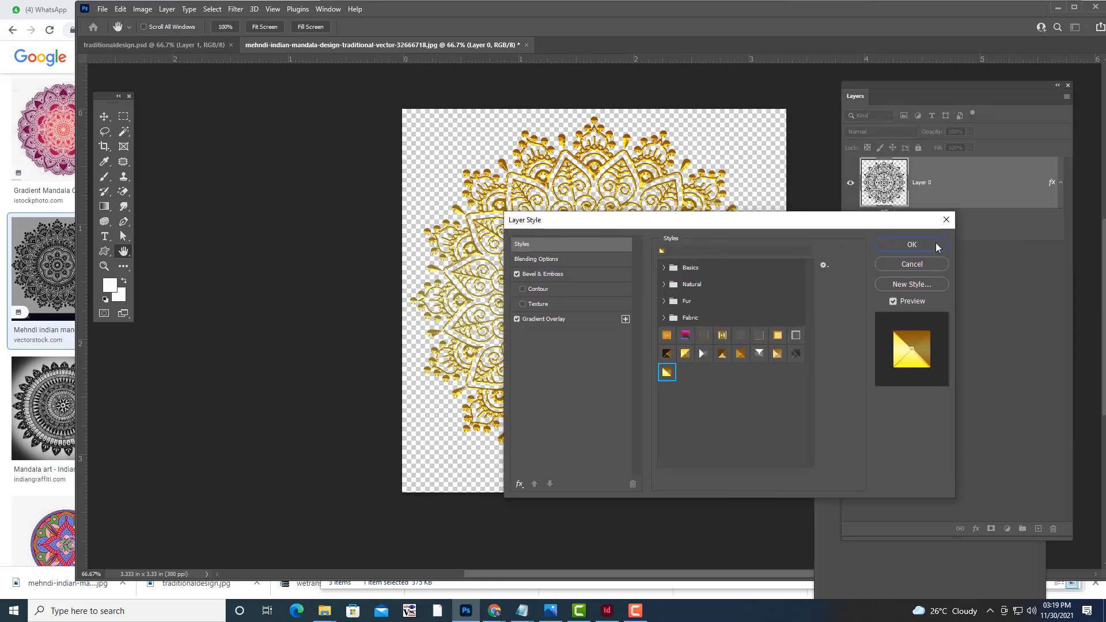
{"action": "left_click", "coordinate": [912, 245]}
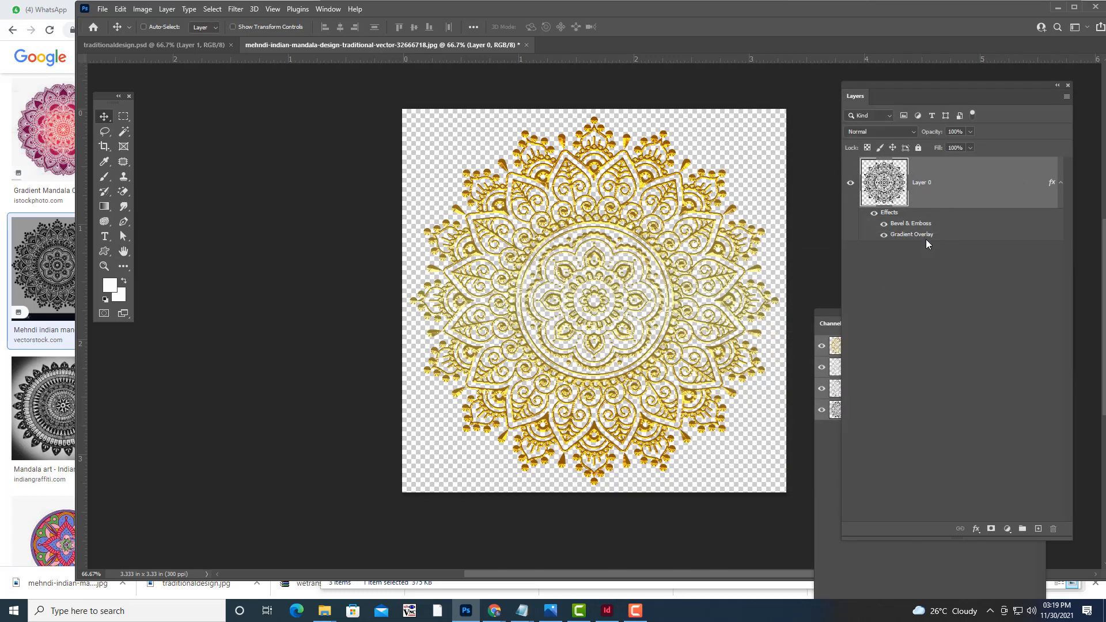
Save the gold mandala locally as design.psd in the inviation folder.
{"action": "left_click", "coordinate": [104, 14]}
{"action": "left_click", "coordinate": [142, 147]}
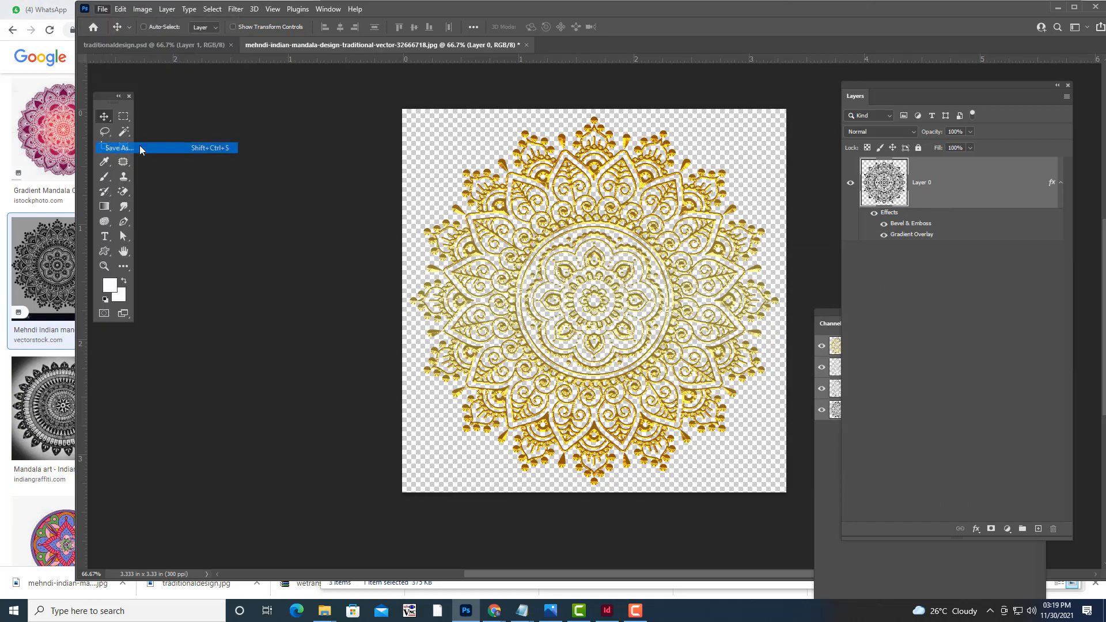
{"action": "left_click", "coordinate": [639, 362]}
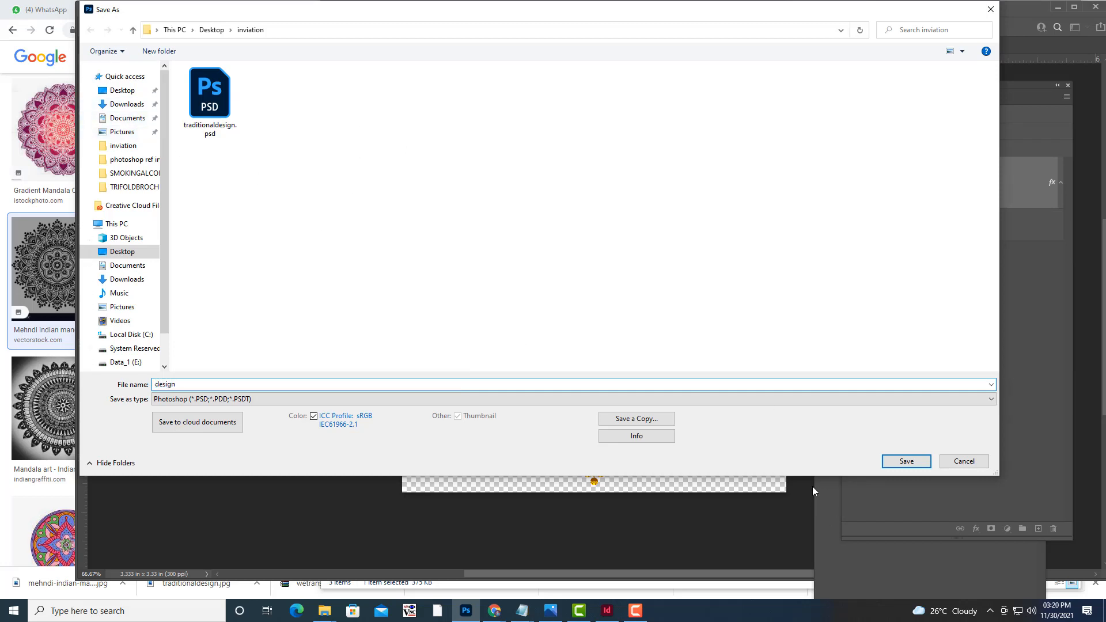
{"action": "left_click", "coordinate": [901, 462]}
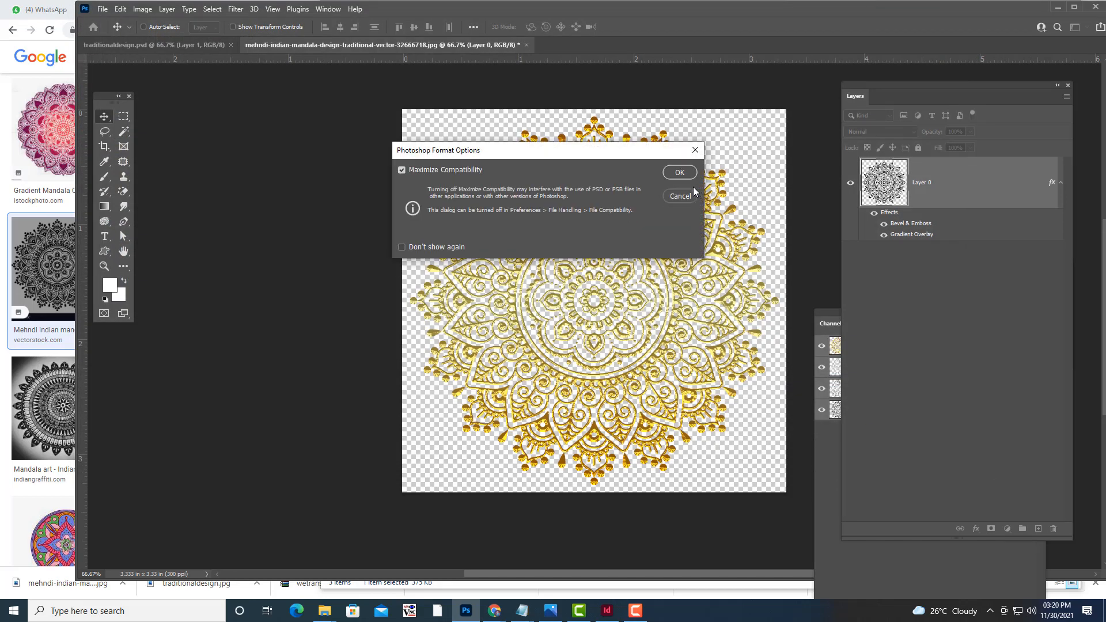
{"action": "left_click", "coordinate": [672, 173]}
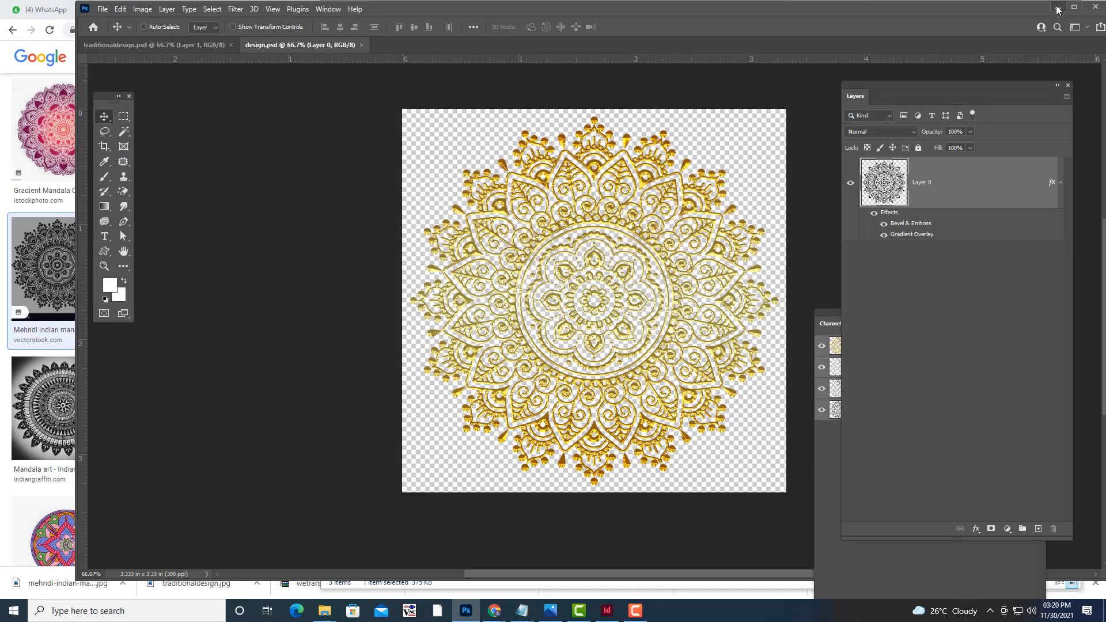
Minimise Photoshop, File Explorer and Chrome so InDesign is showing.
{"action": "left_click", "coordinate": [1057, 7]}
{"action": "left_click", "coordinate": [1014, 8]}
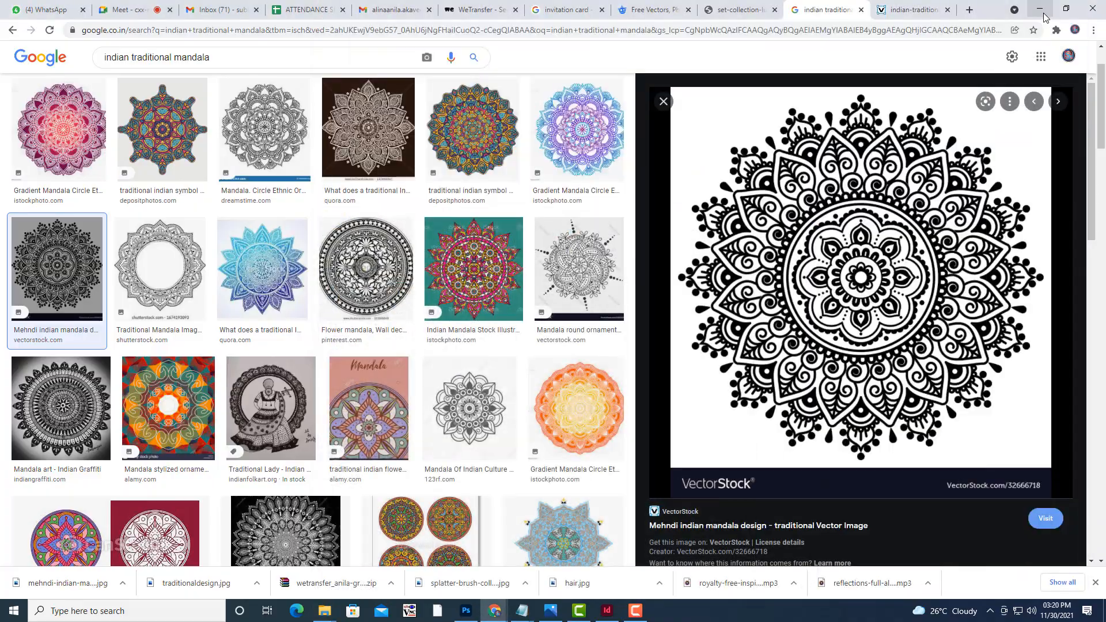
{"action": "left_click", "coordinate": [1040, 8]}
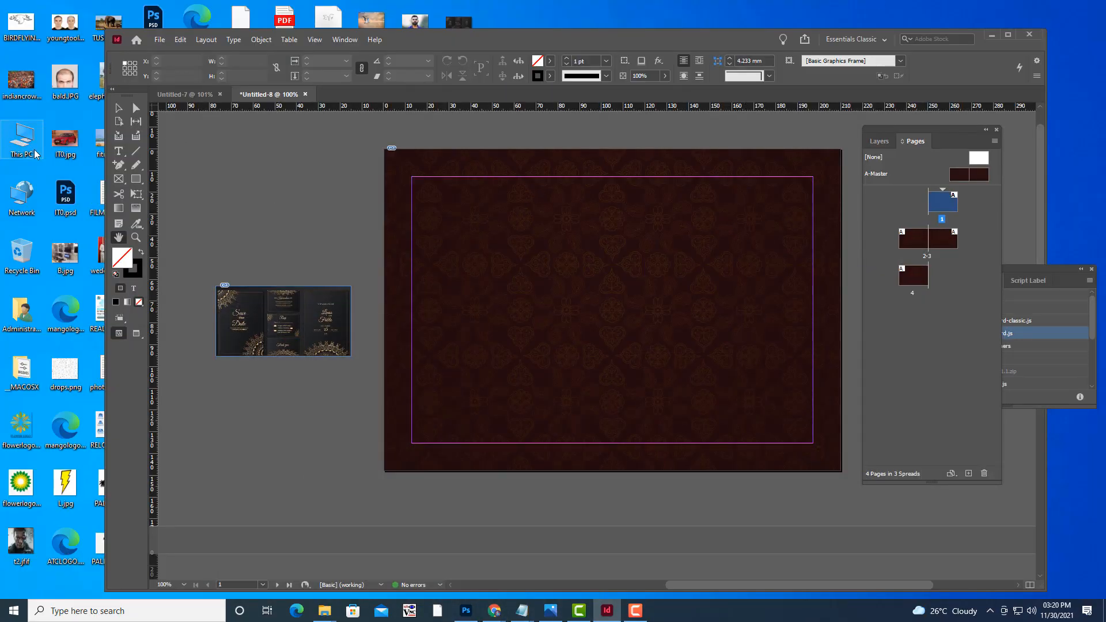
Draw a circular ellipse frame on page 1 and nudge it slightly down and right.
{"action": "right_click", "coordinate": [119, 179]}
{"action": "left_click", "coordinate": [156, 205]}
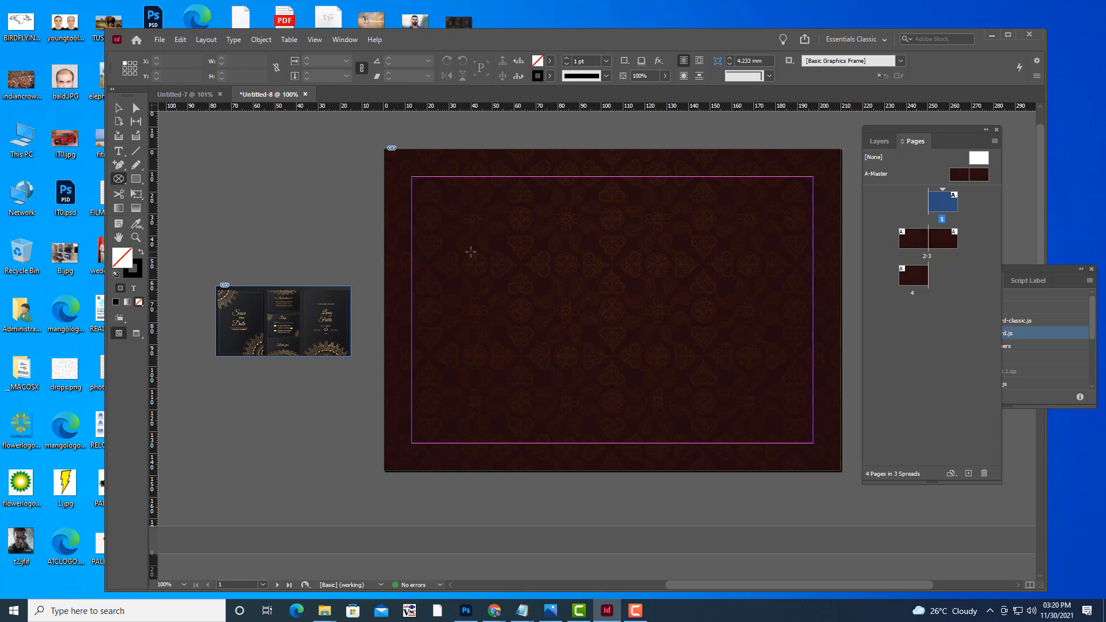
{"action": "left_click_drag", "start_coordinate": [471, 252], "coordinate": [739, 517]}
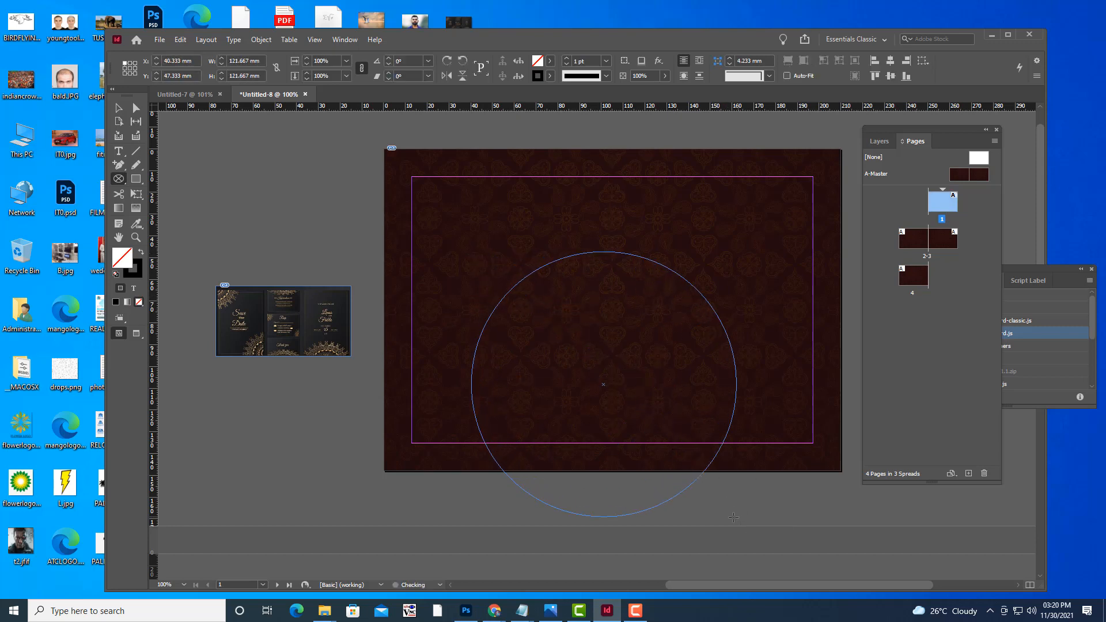
{"action": "left_click", "coordinate": [118, 108]}
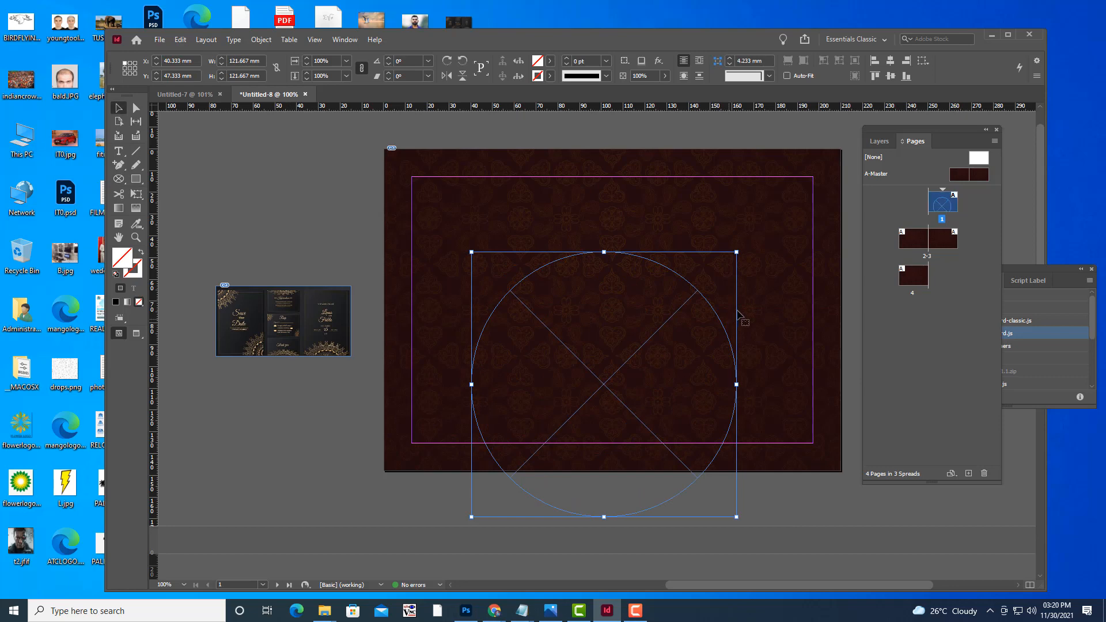
{"action": "left_click_drag", "start_coordinate": [710, 311], "coordinate": [716, 320]}
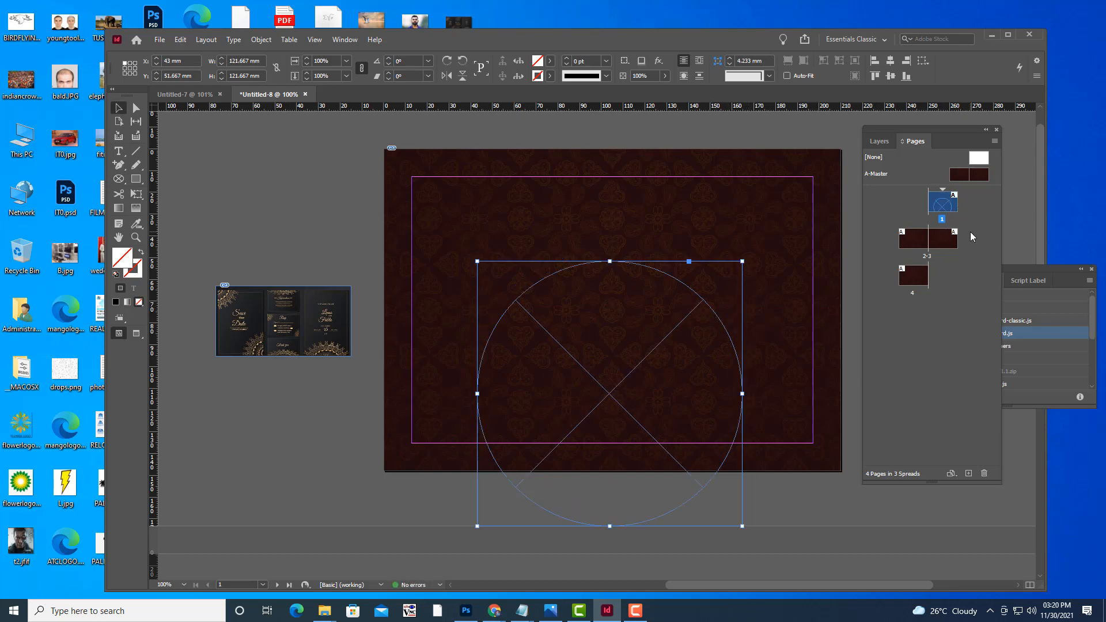
Place design.psd into the circle frame and fit it with Fill Frame Proportionally.
{"action": "key", "text": "ctrl+d"}
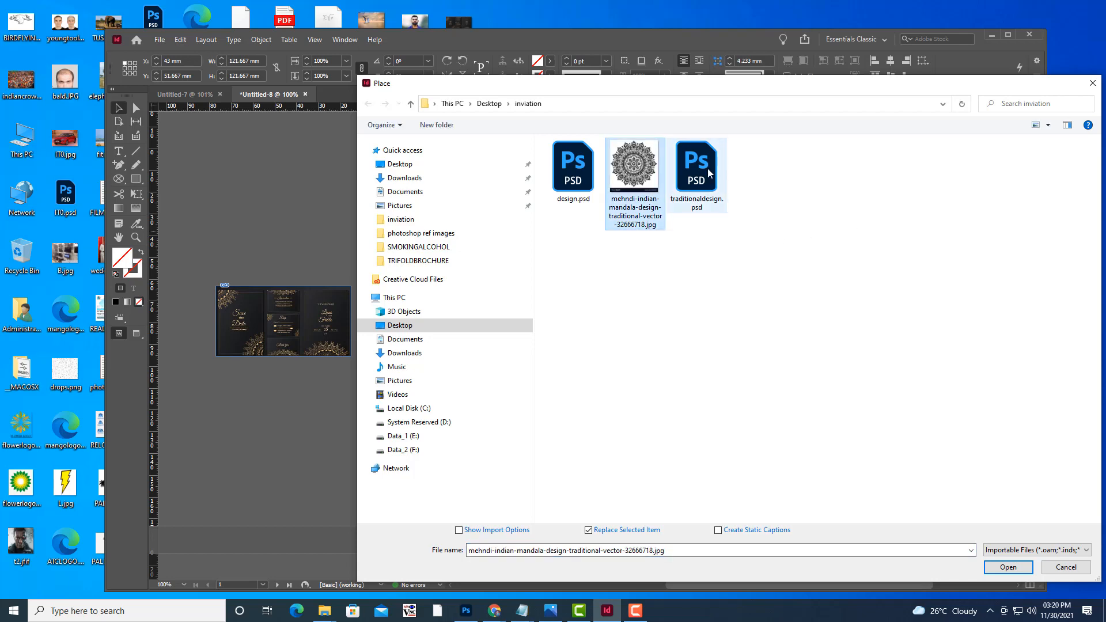
{"action": "left_click", "coordinate": [709, 173]}
{"action": "left_click", "coordinate": [592, 174]}
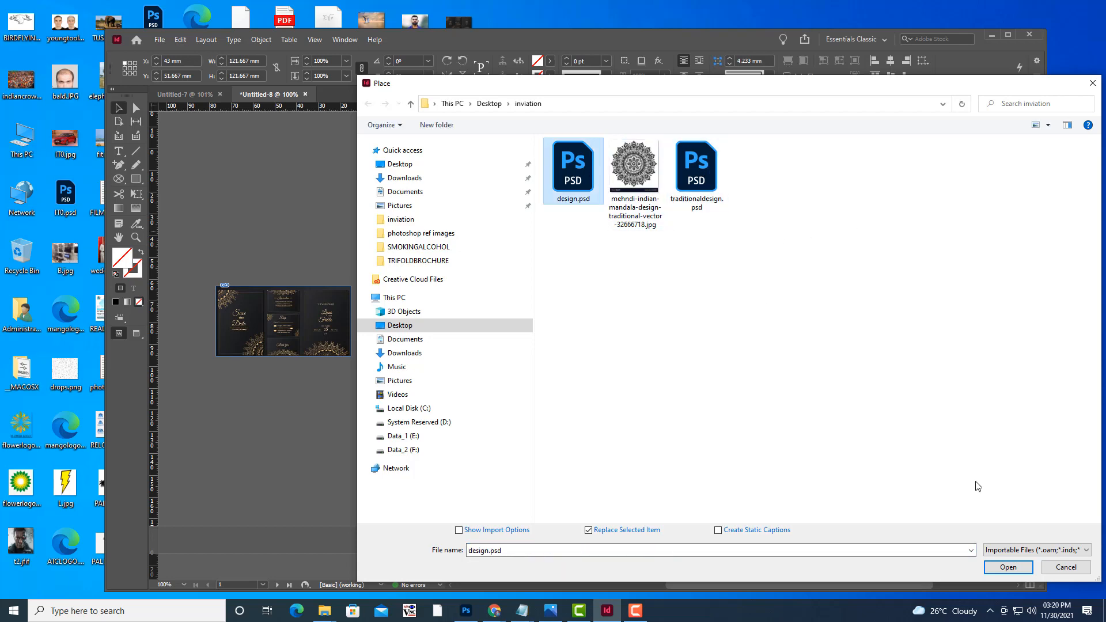
{"action": "left_click", "coordinate": [1009, 568]}
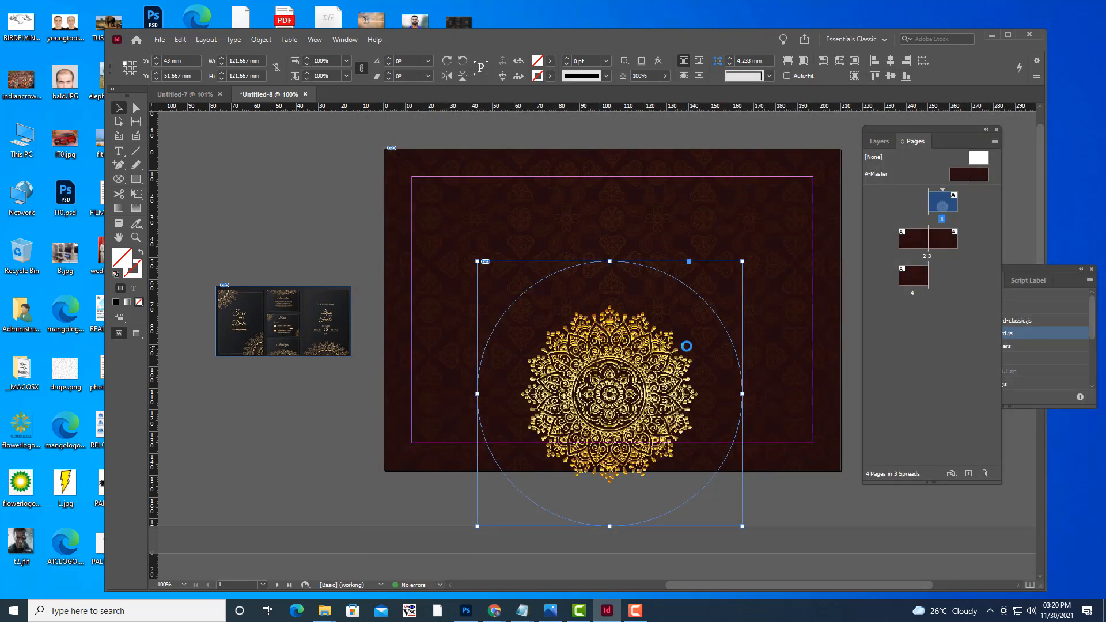
{"action": "right_click", "coordinate": [648, 353]}
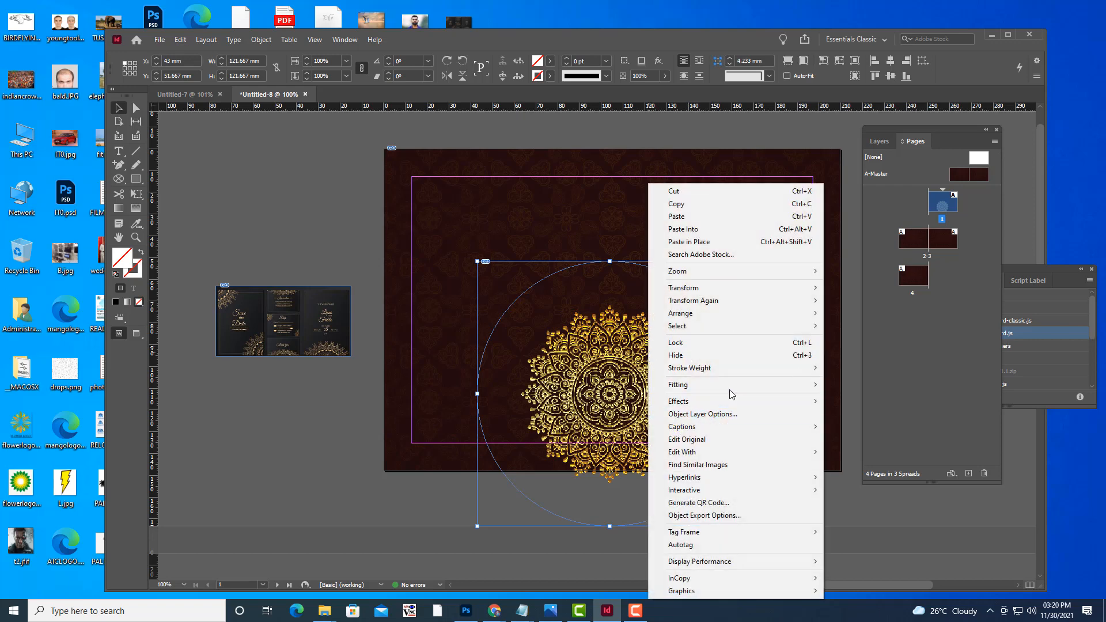
{"action": "mouse_move", "coordinate": [731, 386]}
{"action": "left_click", "coordinate": [859, 384]}
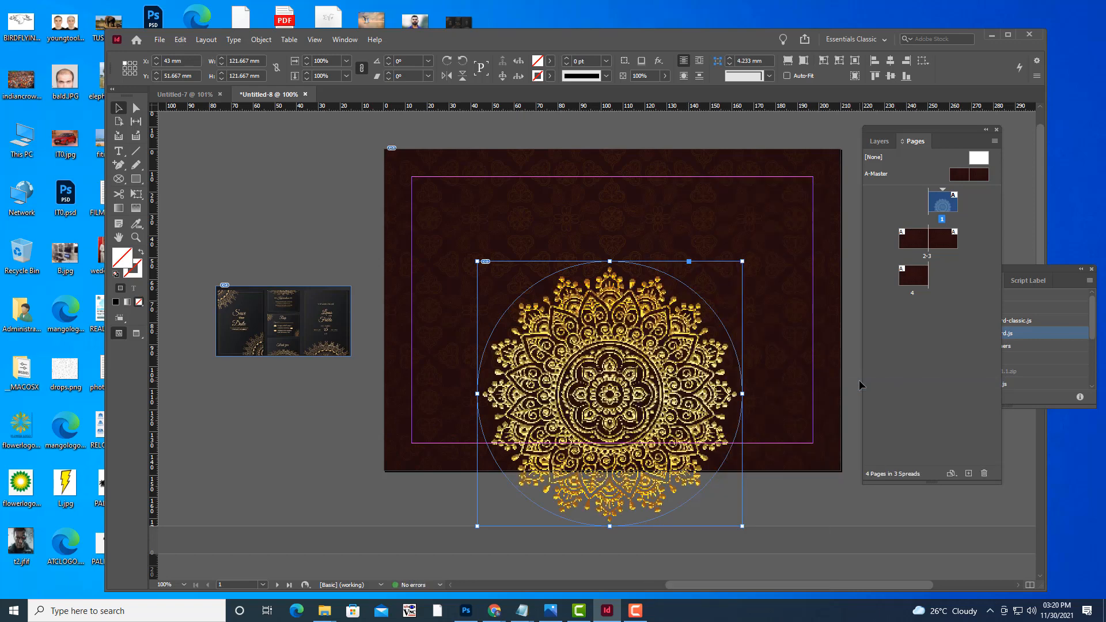
Move the mandala into page 1's bottom-right corner and view it in Preview mode.
{"action": "left_click", "coordinate": [240, 158]}
{"action": "key", "text": "w"}
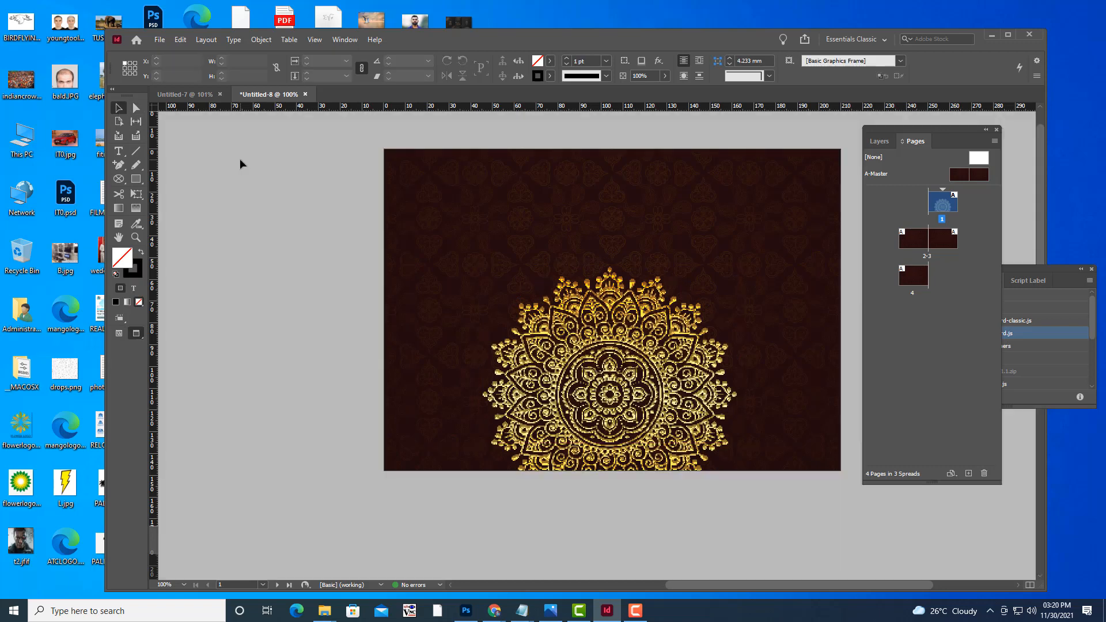
{"action": "key", "text": "w"}
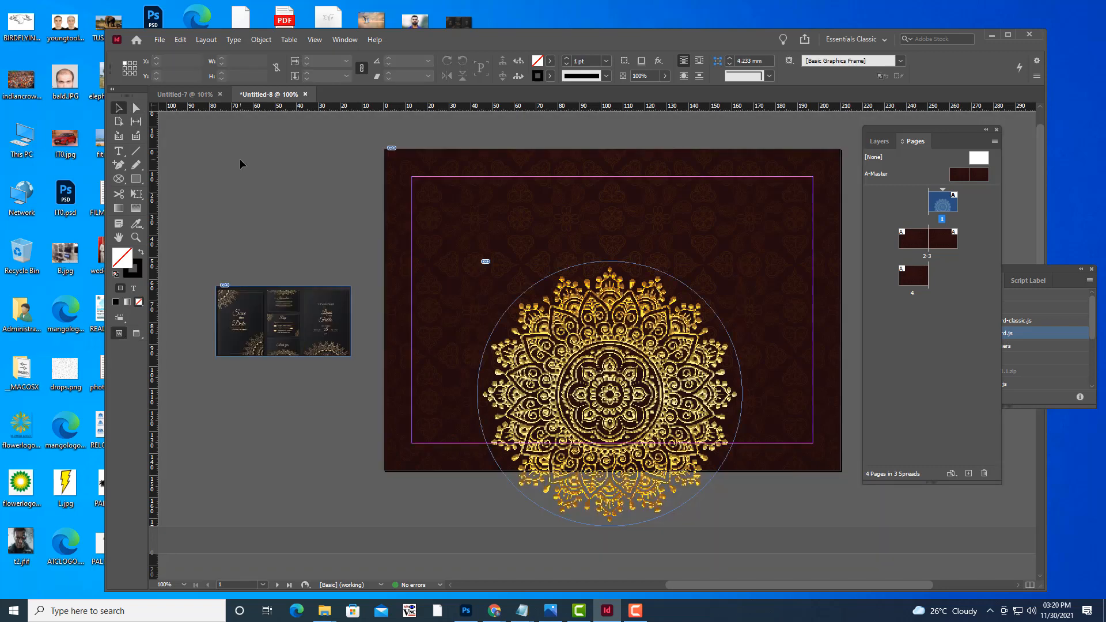
{"action": "left_click", "coordinate": [669, 408]}
{"action": "left_click_drag", "start_coordinate": [640, 376], "coordinate": [793, 378]}
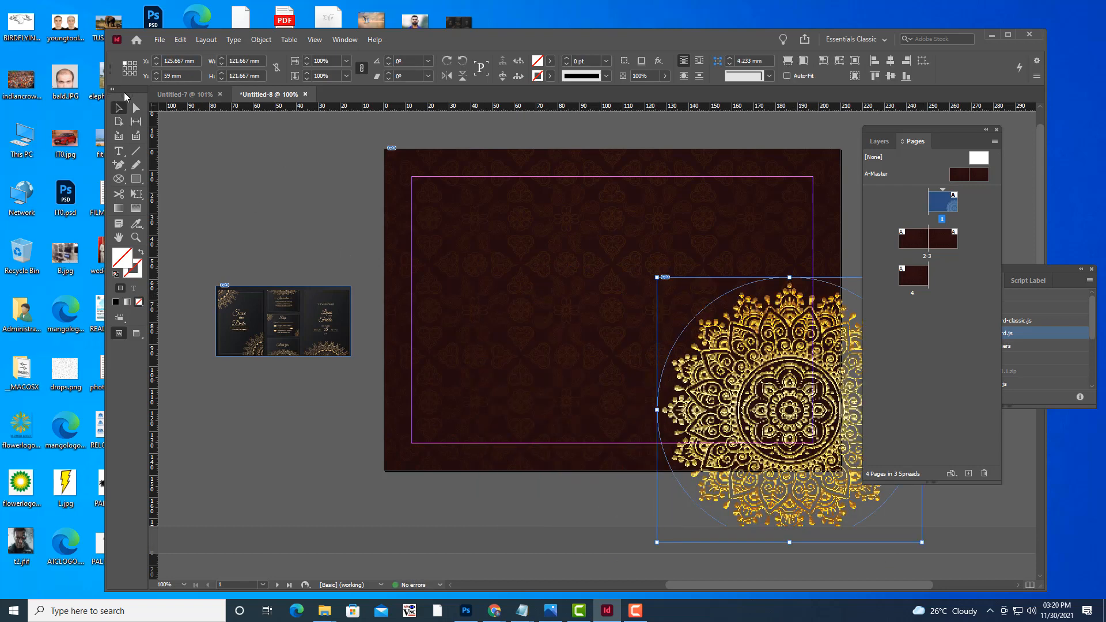
{"action": "left_click", "coordinate": [280, 173]}
{"action": "key", "text": "w"}
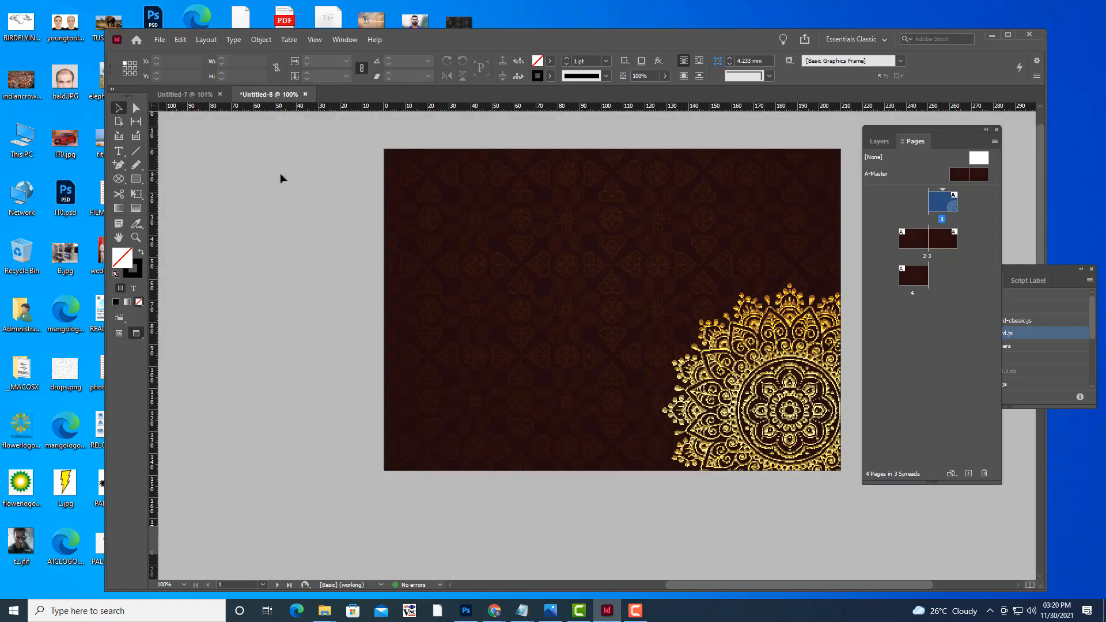
Zoom out to 50%, go to page 2 and draw a circle frame there.
{"action": "key", "text": "ctrl+minus"}
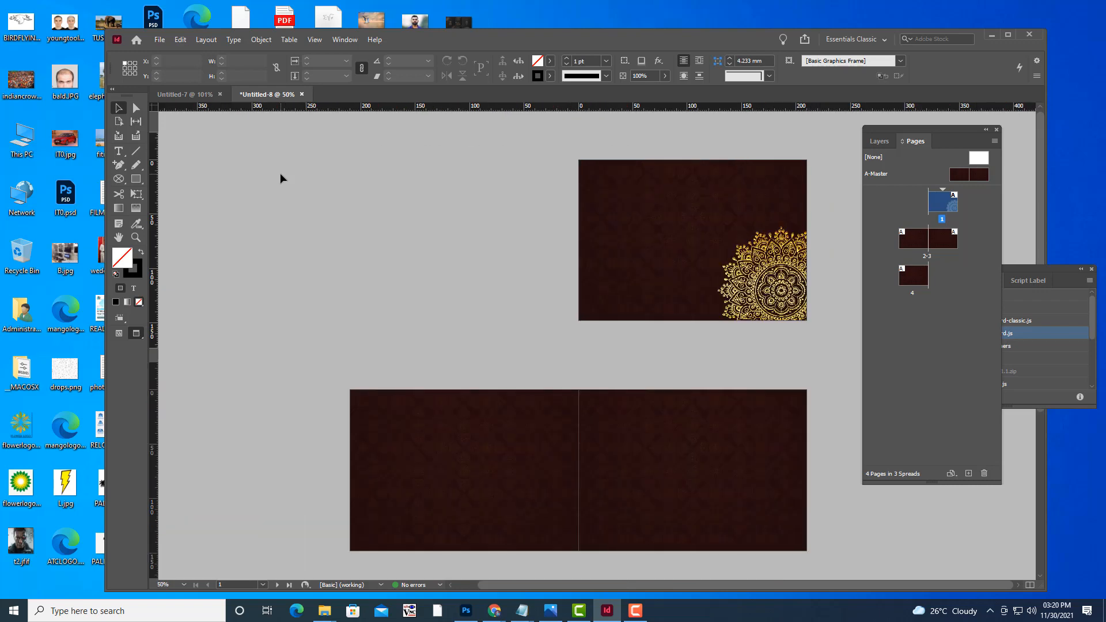
{"action": "key", "text": "ctrl+minus"}
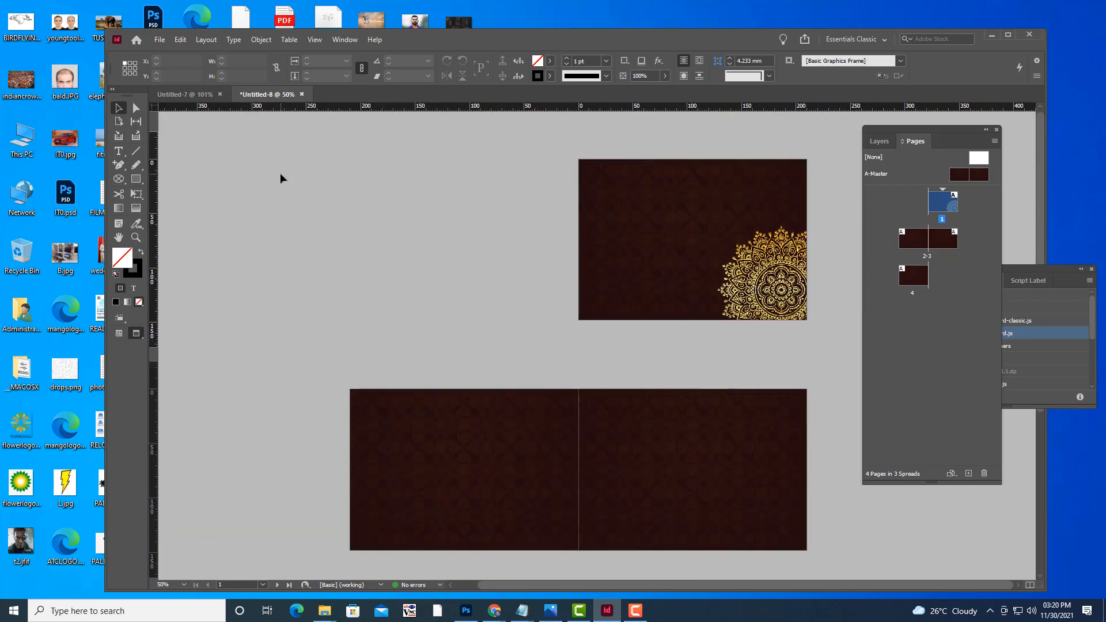
{"action": "scroll", "coordinate": [544, 262], "scroll_direction": "down", "scroll_amount": 3}
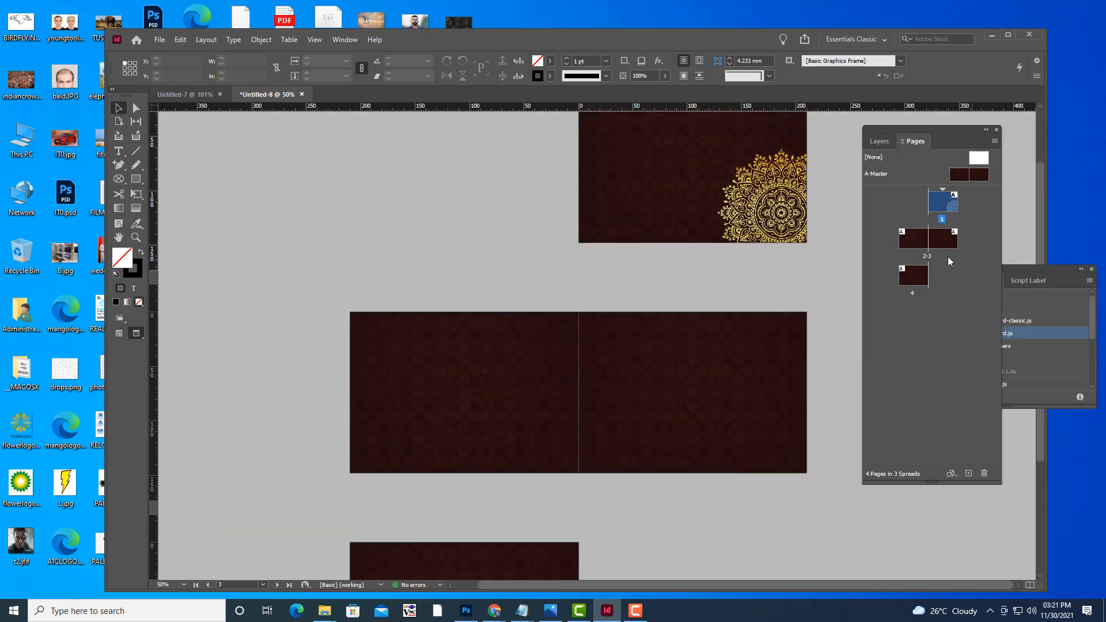
{"action": "double_click", "coordinate": [917, 239]}
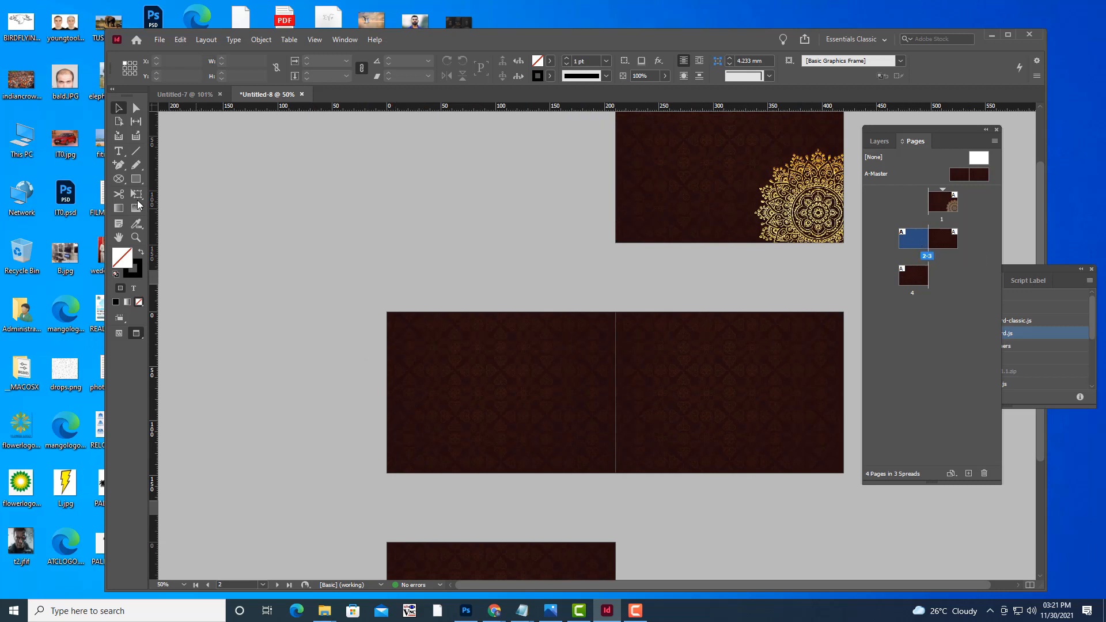
{"action": "left_click", "coordinate": [119, 179]}
{"action": "left_click_drag", "start_coordinate": [440, 345], "coordinate": [564, 448]}
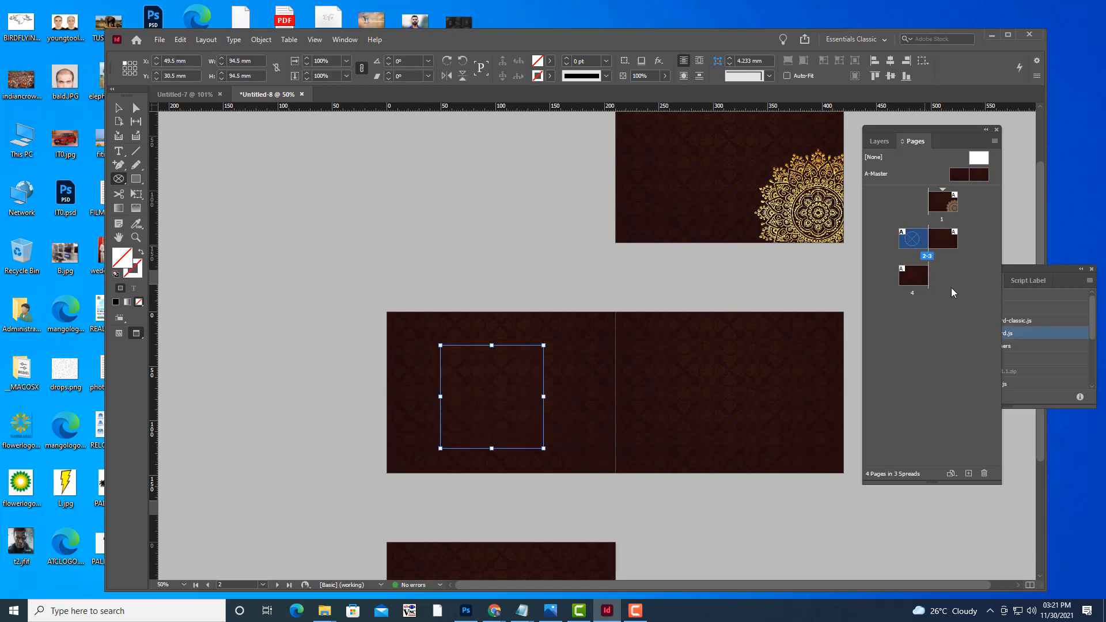
Place design.psd into the new circle and move it toward the top-left corner.
{"action": "key", "text": "ctrl+d"}
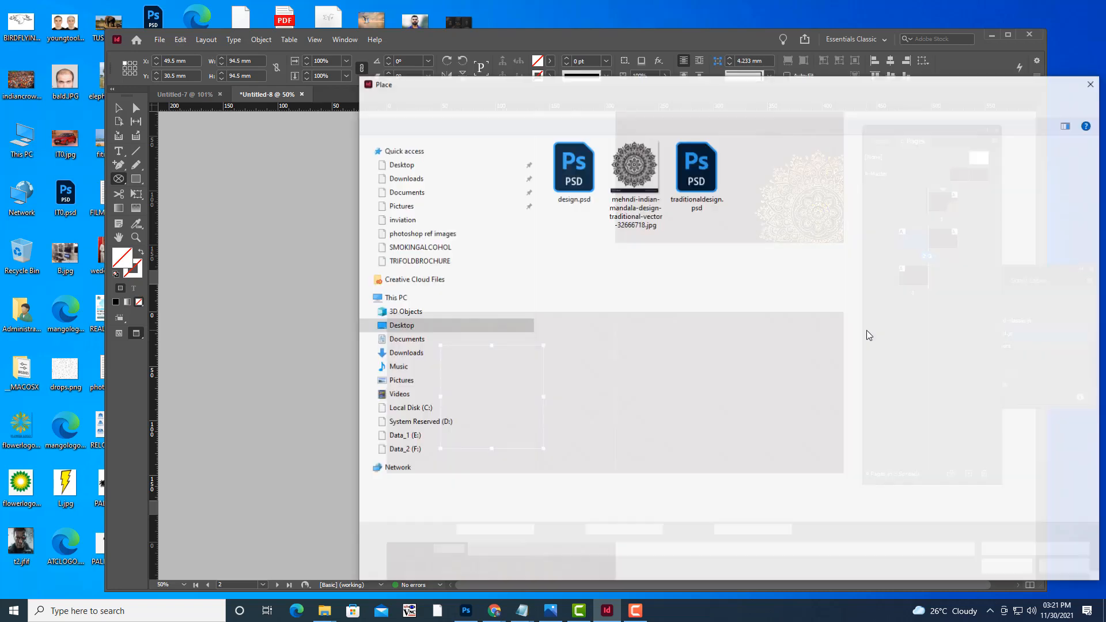
{"action": "left_click", "coordinate": [592, 186]}
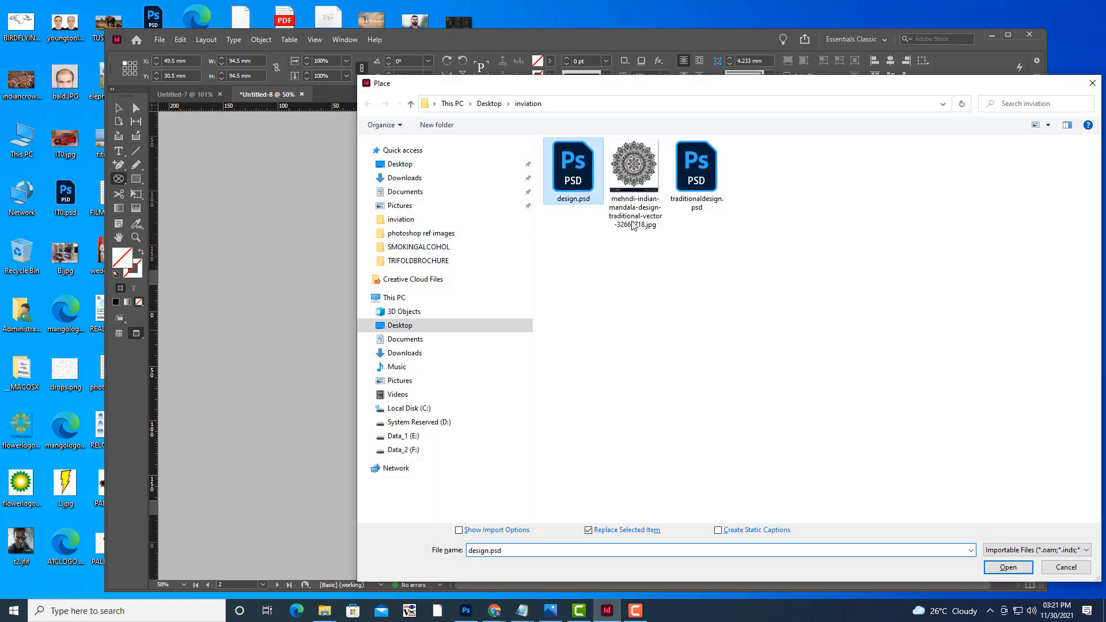
{"action": "left_click", "coordinate": [1025, 572]}
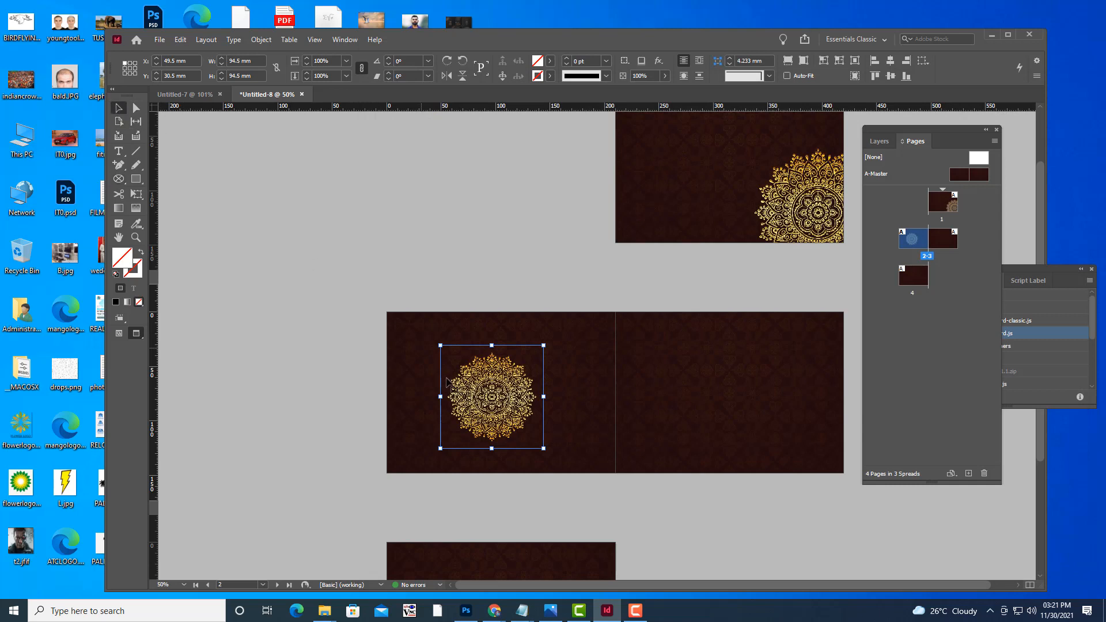
{"action": "left_click_drag", "start_coordinate": [499, 383], "coordinate": [440, 348]}
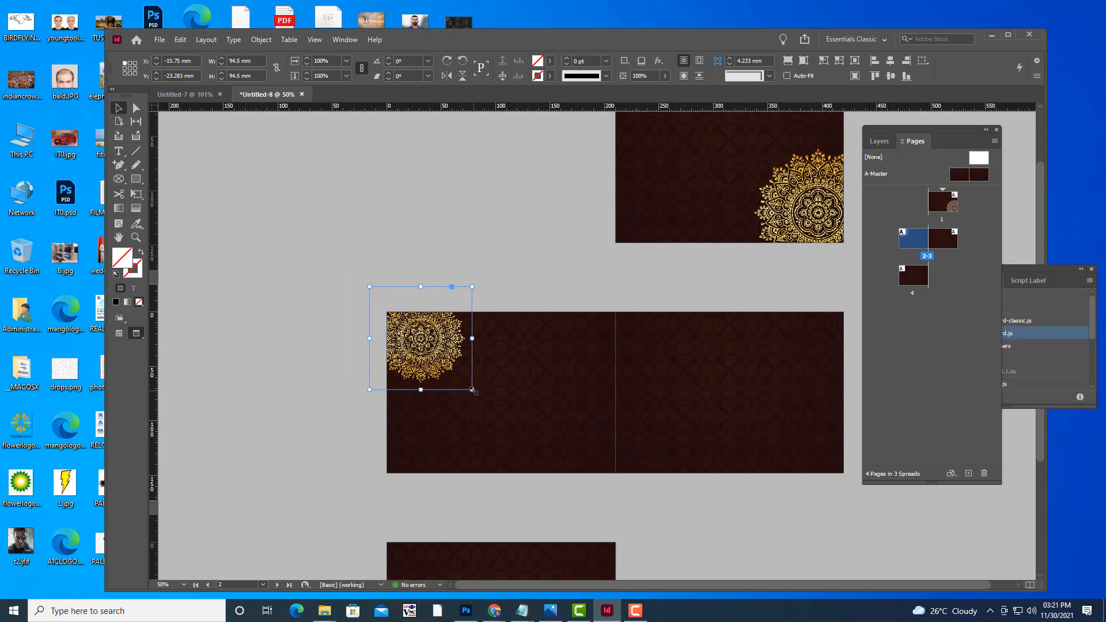
Free Transform the mandala to about 141 mm and tuck it into page 2's top-left corner.
{"action": "key", "text": "e"}
{"action": "left_click_drag", "start_coordinate": [472, 390], "coordinate": [508, 429]}
{"action": "left_click_drag", "start_coordinate": [447, 364], "coordinate": [427, 348]}
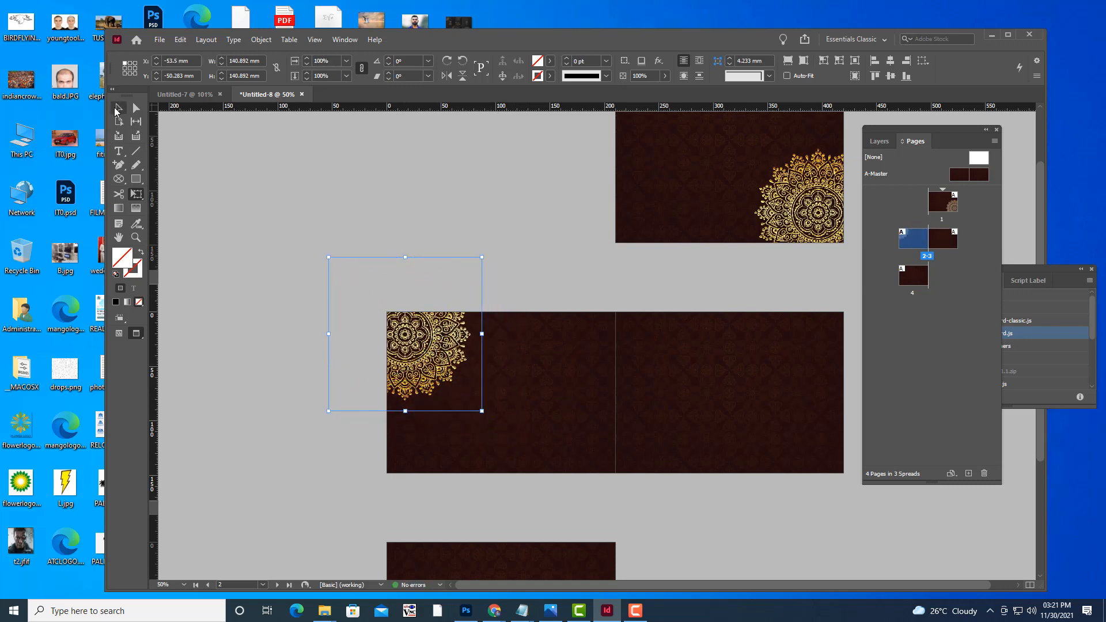
{"action": "key", "text": "v"}
{"action": "left_click", "coordinate": [378, 184]}
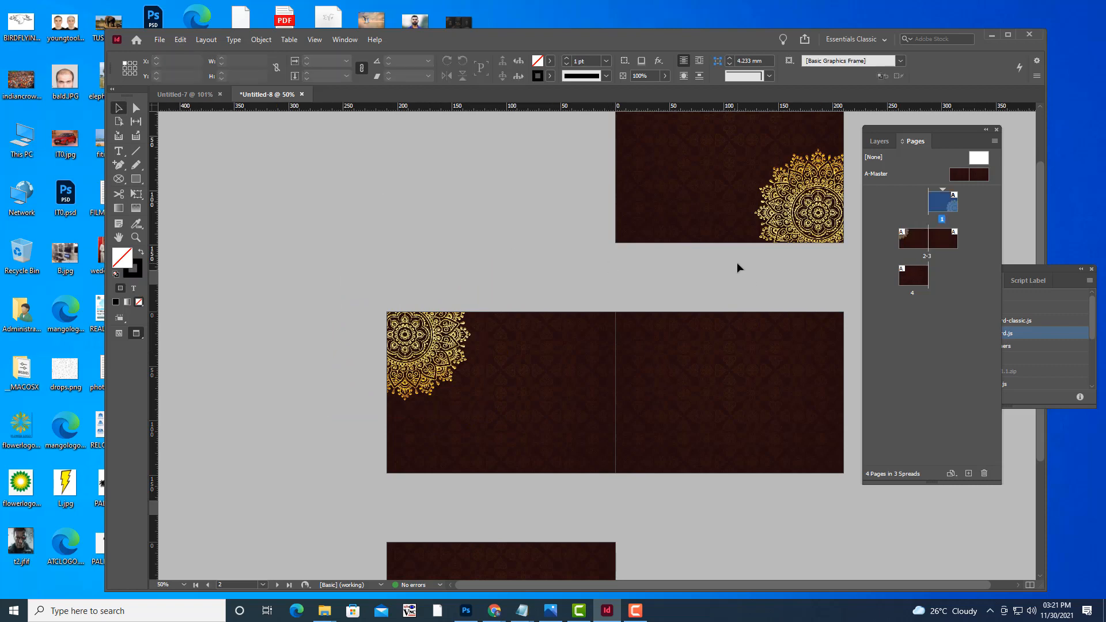
{"action": "key", "text": "ctrl+minus"}
{"action": "key", "text": "ctrl+minus"}
{"action": "key", "text": "ctrl+equal"}
{"action": "key", "text": "ctrl+equal"}
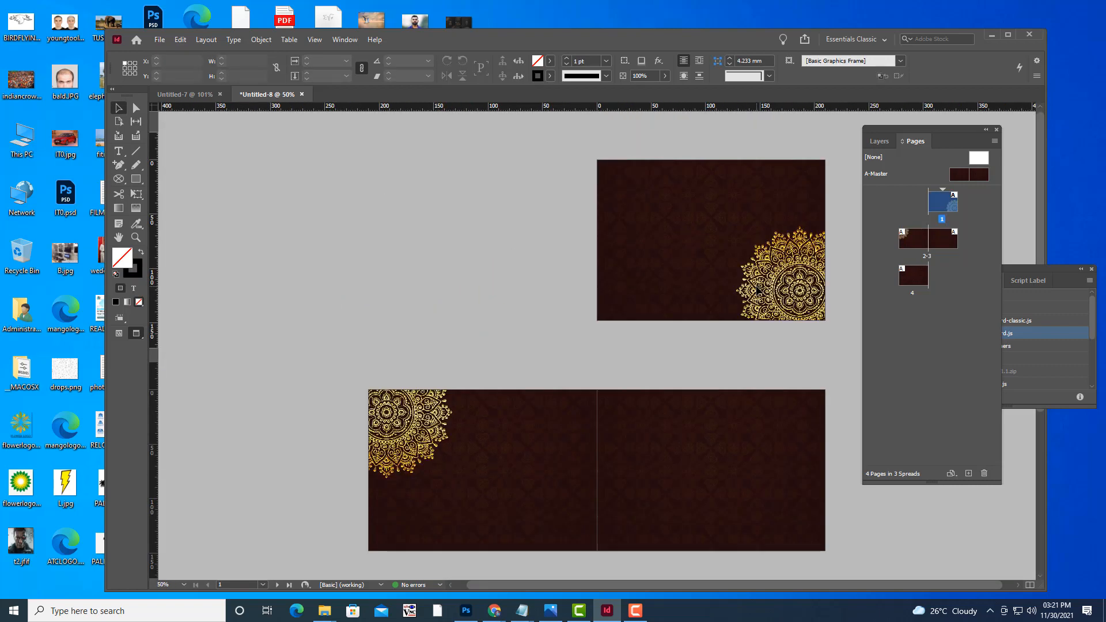
Draw a circle frame near page 3's bottom-right and place design.psd, filling it proportionally.
{"action": "scroll", "coordinate": [759, 291], "scroll_direction": "down", "scroll_amount": 2}
{"action": "left_click", "coordinate": [119, 178]}
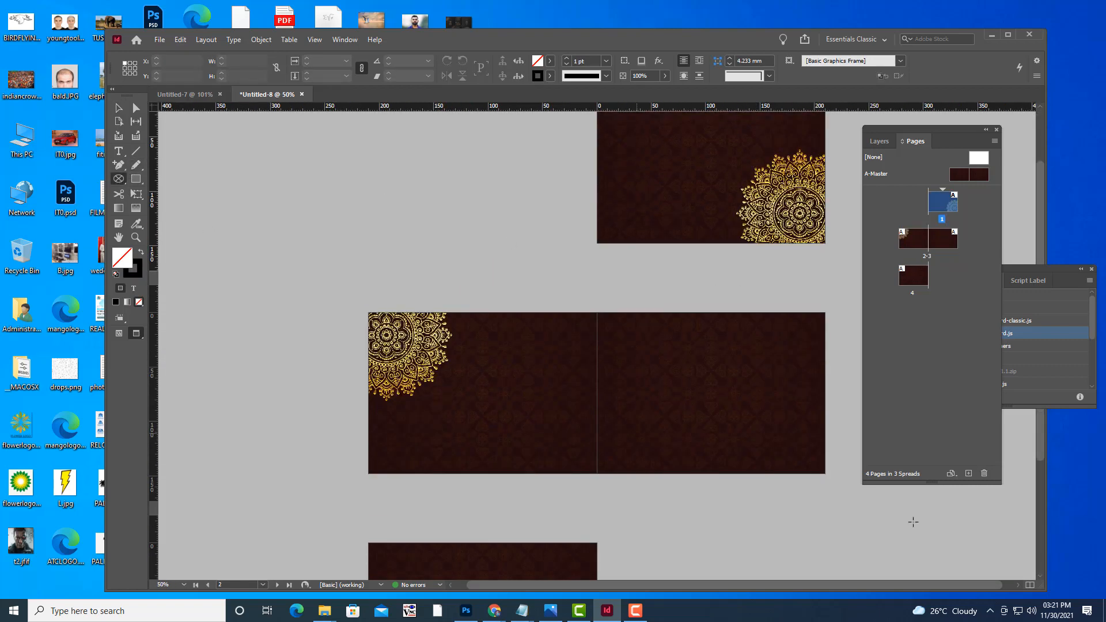
{"action": "mouse_move", "coordinate": [727, 386]}
{"action": "left_mouse_down"}
{"action": "mouse_move", "coordinate": [810, 441]}
{"action": "mouse_move", "coordinate": [842, 499]}
{"action": "mouse_move", "coordinate": [859, 504]}
{"action": "left_mouse_up"}
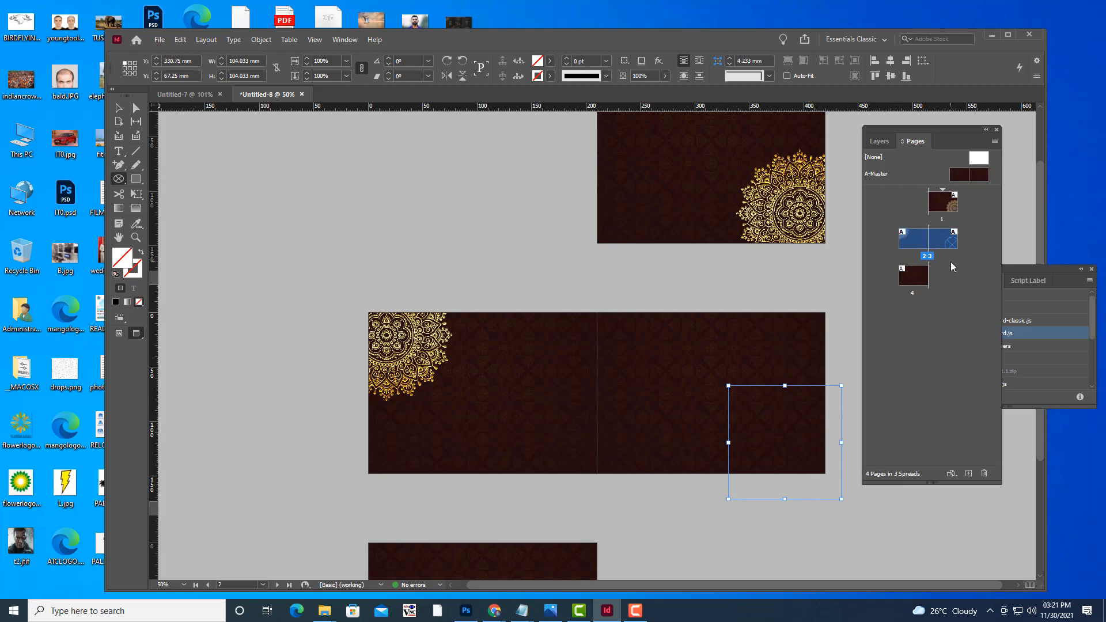
{"action": "key", "text": "ctrl+d"}
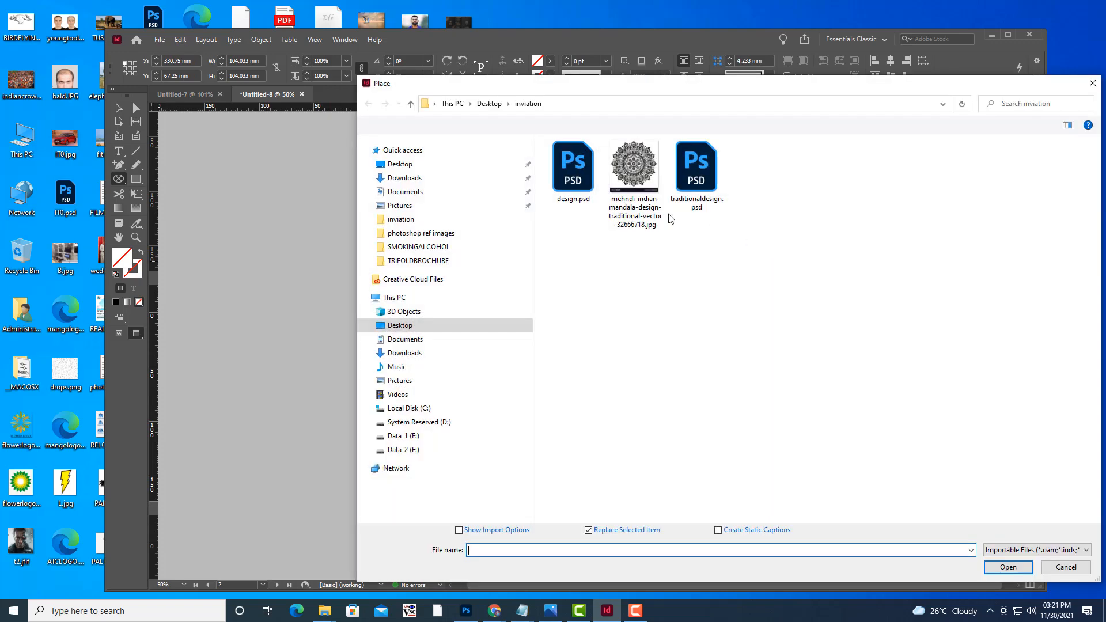
{"action": "left_click", "coordinate": [573, 168]}
{"action": "left_click", "coordinate": [1008, 567]}
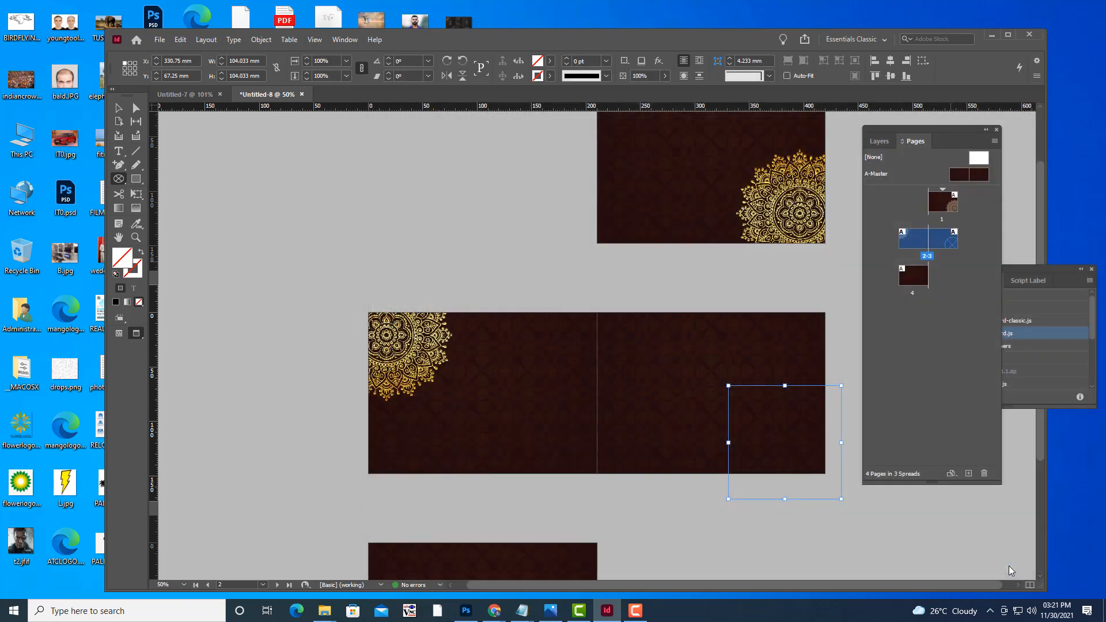
{"action": "right_click", "coordinate": [838, 431]}
{"action": "mouse_move", "coordinate": [886, 219]}
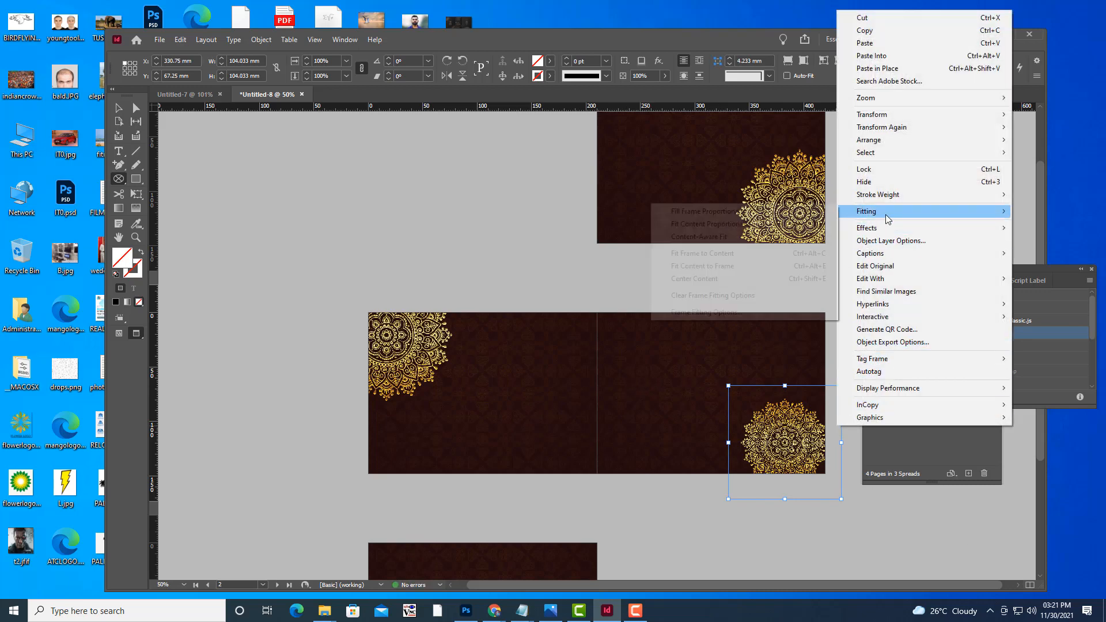
{"action": "left_click", "coordinate": [743, 216]}
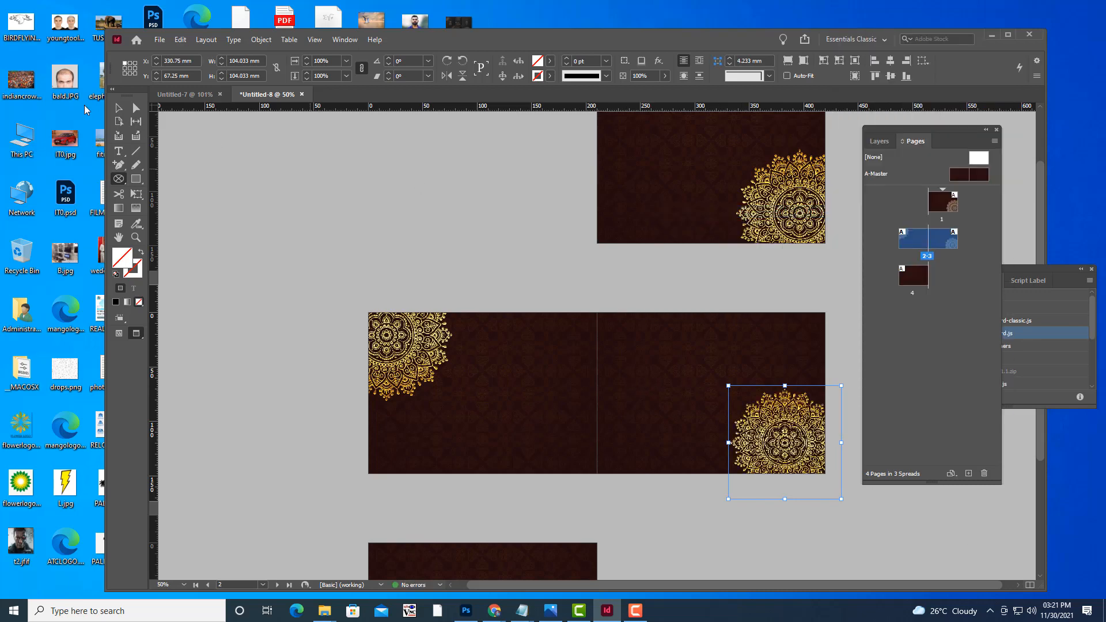
Enlarge the page 3 mandala around its centre to about 124.5 mm.
{"action": "left_click", "coordinate": [119, 107]}
{"action": "left_click_drag", "start_coordinate": [841, 385], "coordinate": [866, 360]}
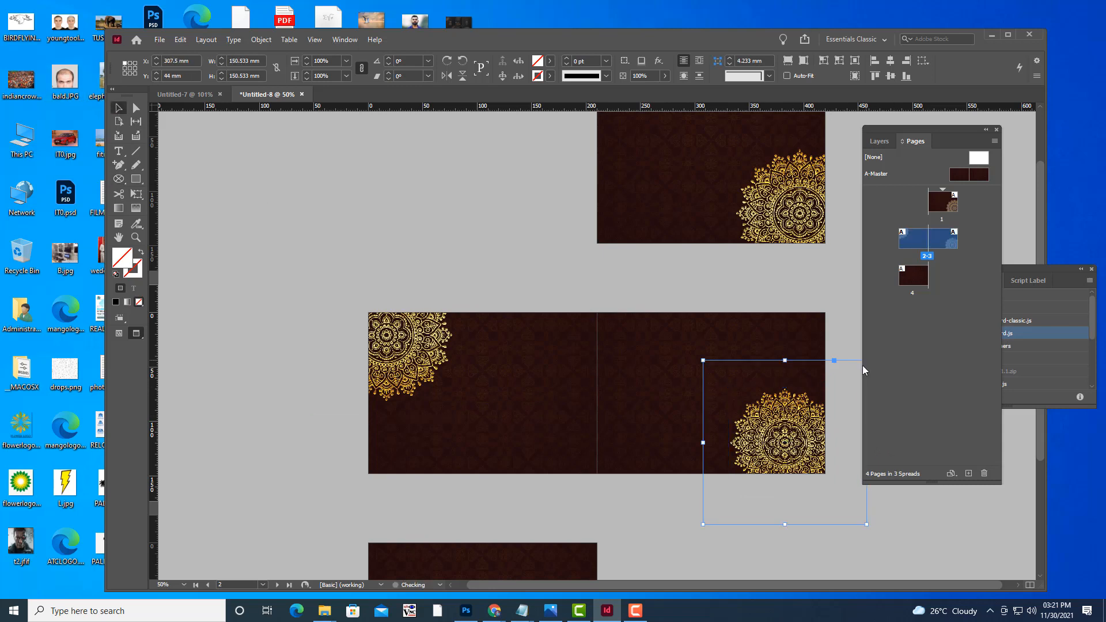
{"action": "key", "text": "ctrl+z"}
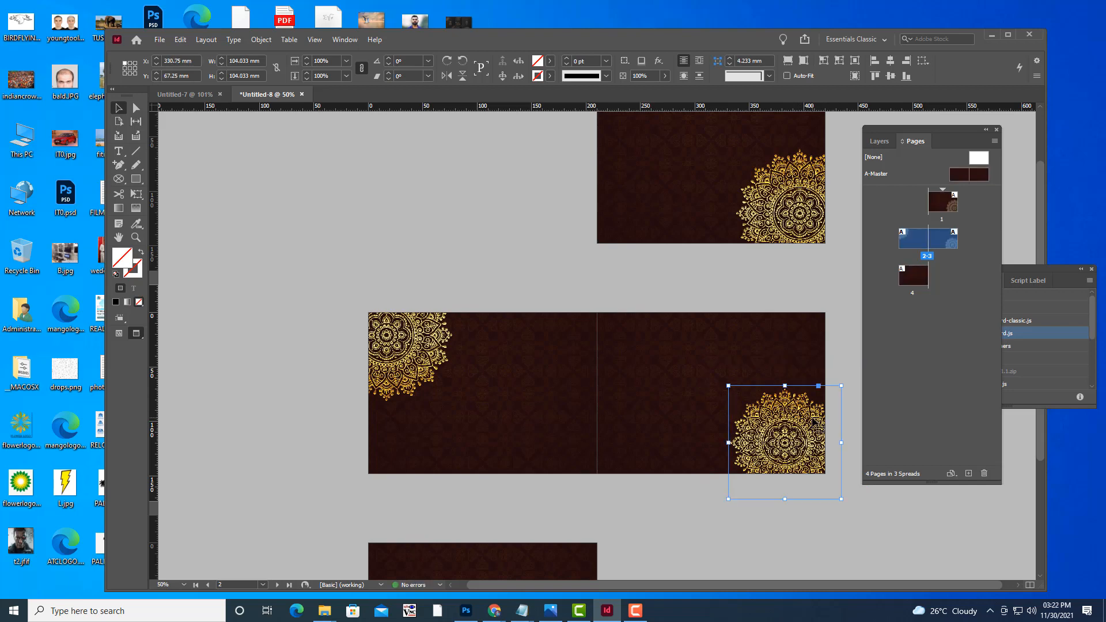
{"action": "right_click", "coordinate": [809, 422]}
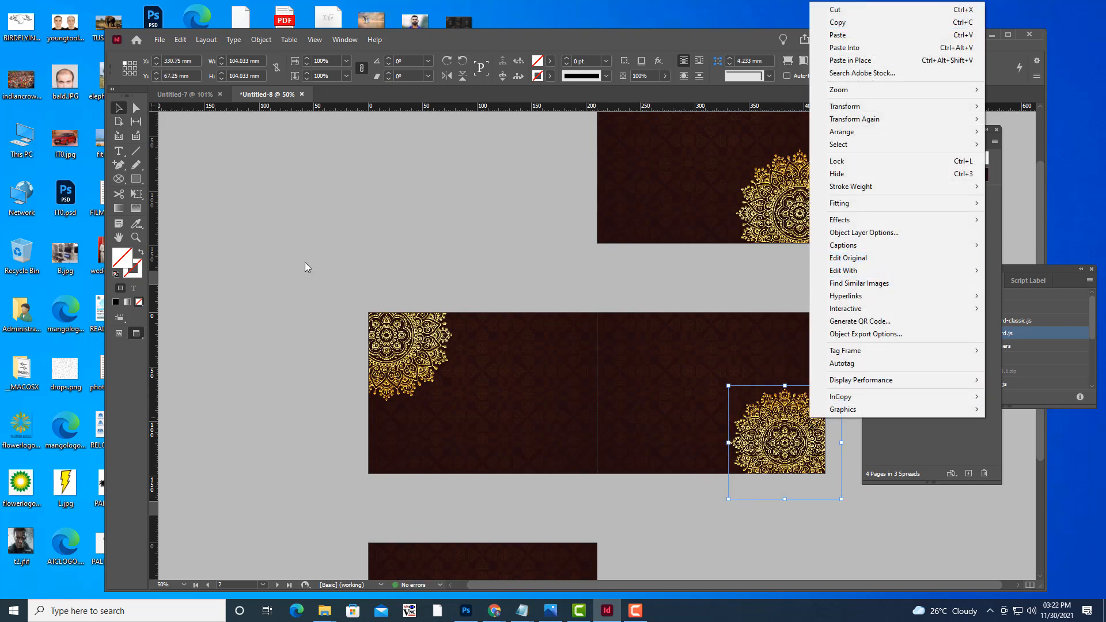
{"action": "left_click", "coordinate": [132, 197]}
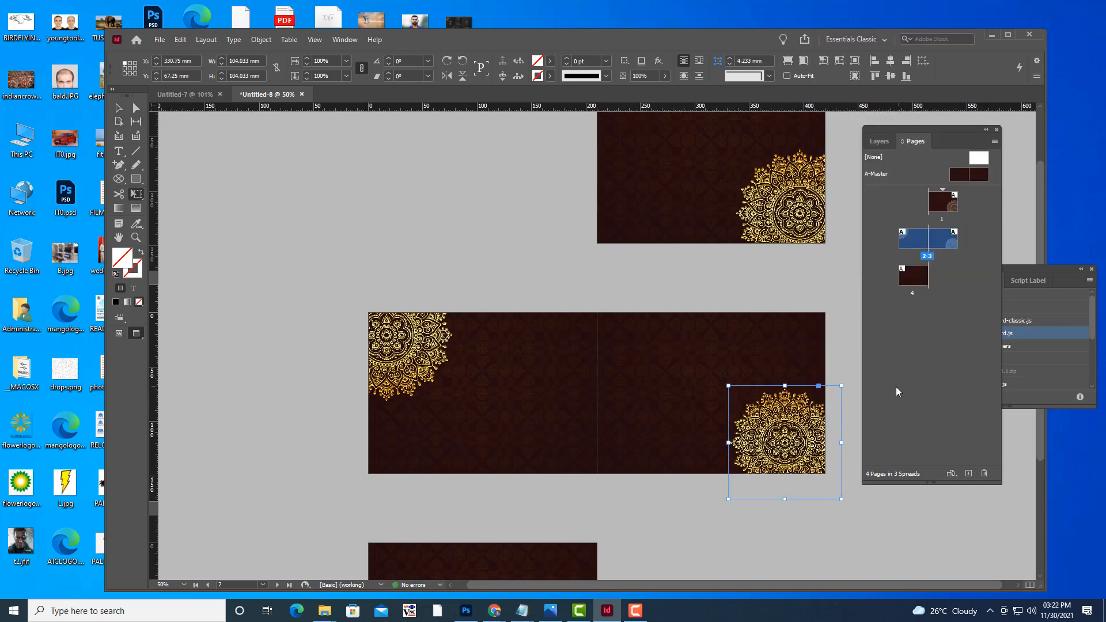
{"action": "left_click_drag", "start_coordinate": [842, 383], "coordinate": [866, 359]}
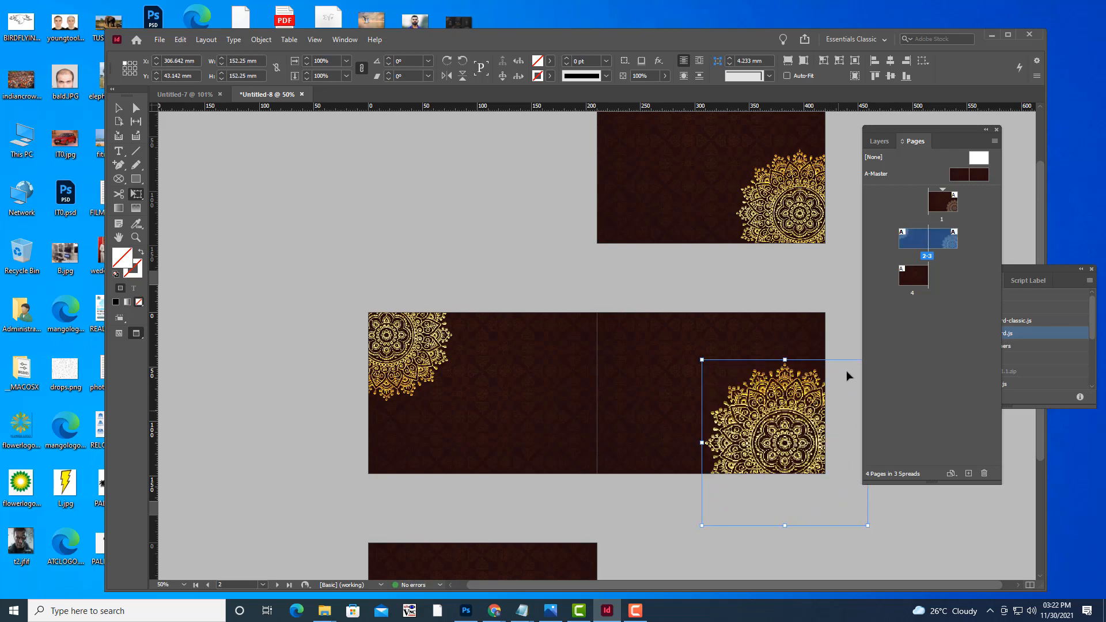
{"action": "left_click_drag", "start_coordinate": [881, 130], "coordinate": [924, 132]}
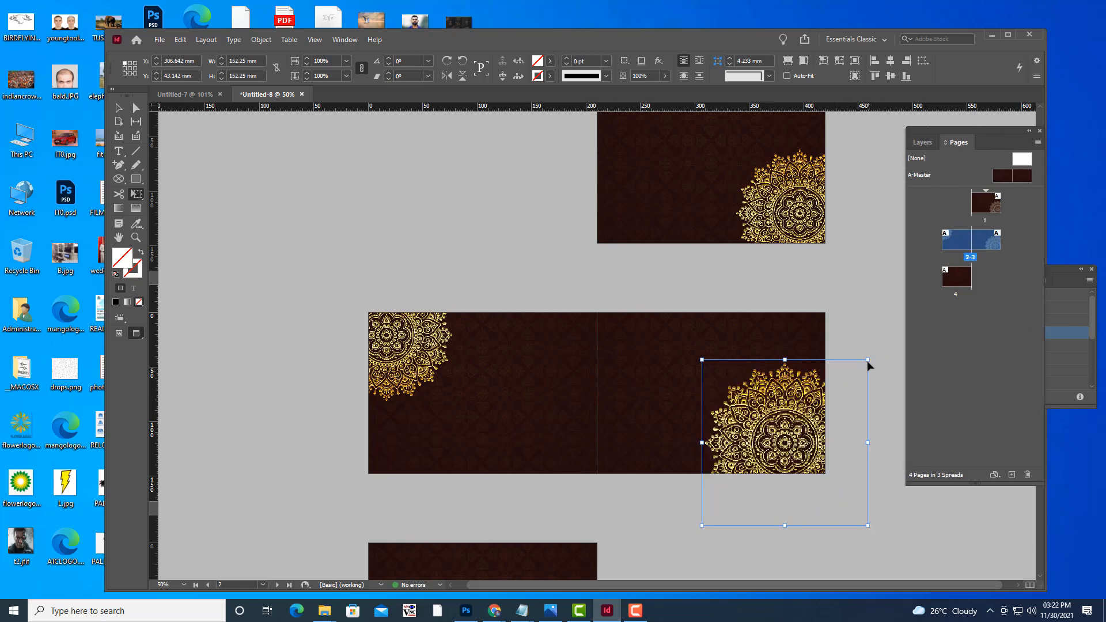
{"action": "left_click_drag", "start_coordinate": [867, 357], "coordinate": [850, 372]}
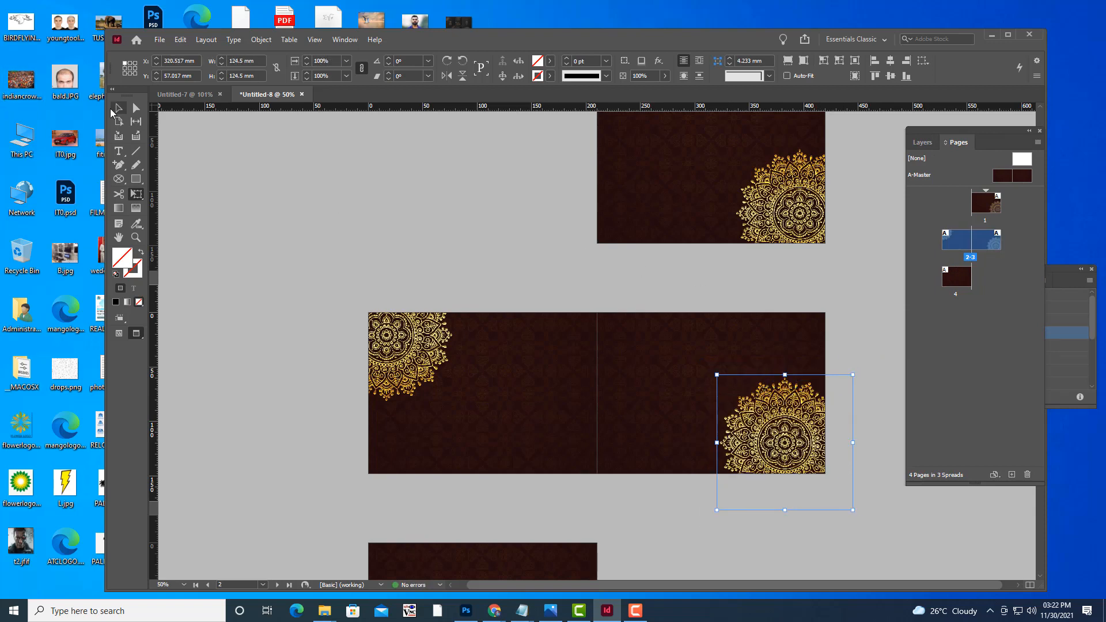
{"action": "left_click", "coordinate": [118, 108]}
{"action": "left_click", "coordinate": [334, 191]}
Scroll up and down through the spreads to review the mandala placements.
{"action": "scroll", "coordinate": [505, 272], "scroll_direction": "down", "scroll_amount": 5}
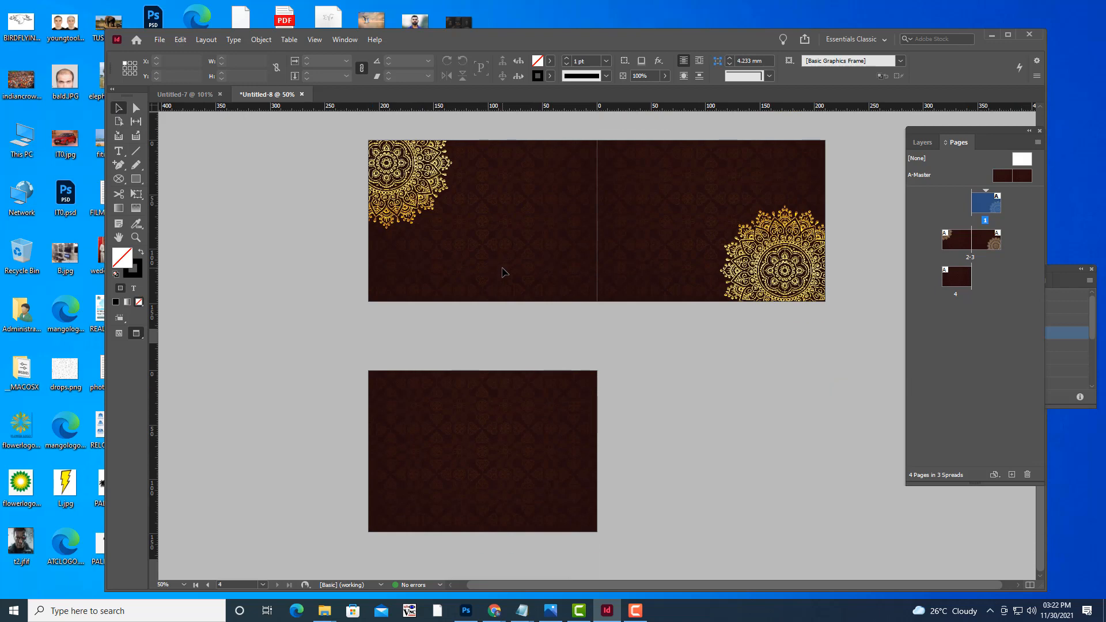
{"action": "scroll", "coordinate": [691, 385], "scroll_direction": "up", "scroll_amount": 3}
{"action": "scroll", "coordinate": [714, 393], "scroll_direction": "up", "scroll_amount": 2}
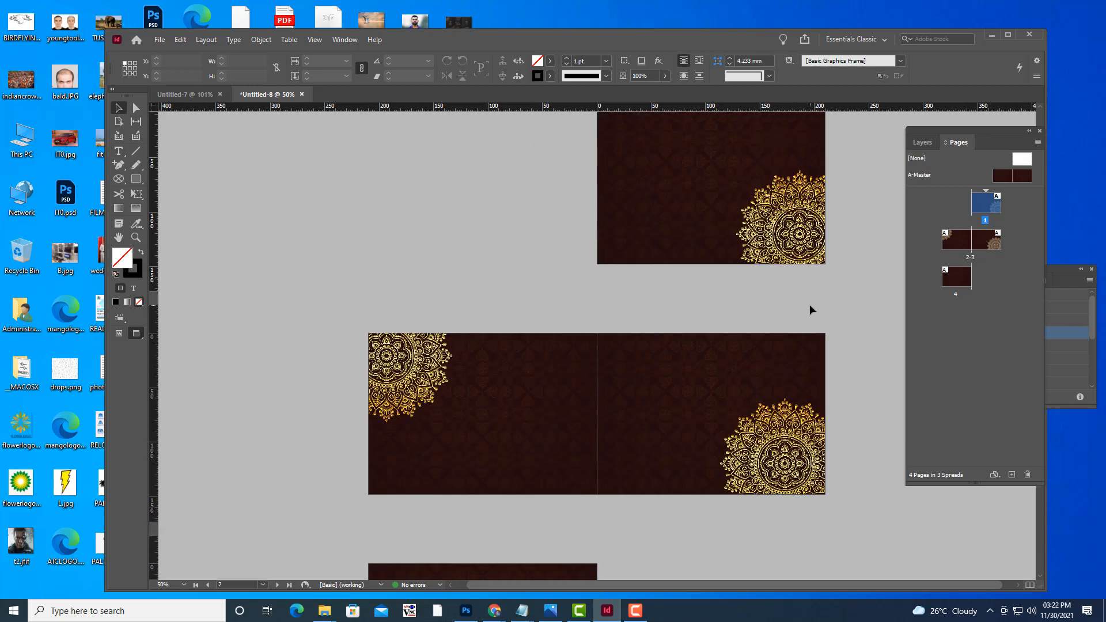
{"action": "scroll", "coordinate": [810, 304], "scroll_direction": "down", "scroll_amount": 4}
{"action": "scroll", "coordinate": [658, 367], "scroll_direction": "down", "scroll_amount": 1}
{"action": "scroll", "coordinate": [659, 366], "scroll_direction": "up", "scroll_amount": 5}
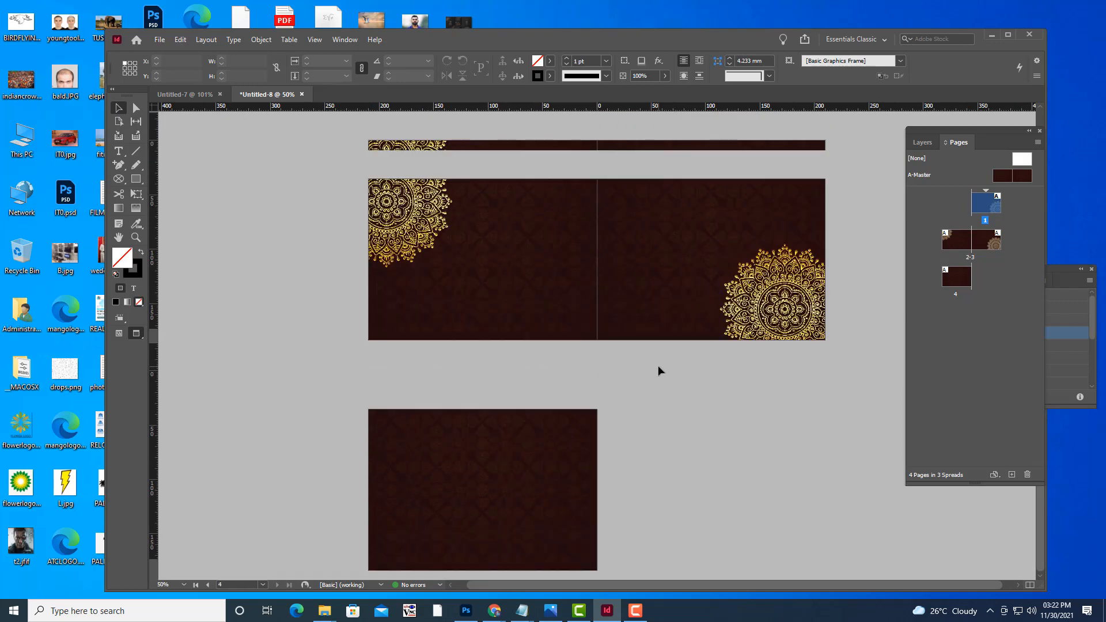
{"action": "scroll", "coordinate": [658, 367], "scroll_direction": "down", "scroll_amount": 3}
{"action": "scroll", "coordinate": [658, 367], "scroll_direction": "up", "scroll_amount": 2}
{"action": "scroll", "coordinate": [658, 370], "scroll_direction": "up", "scroll_amount": 2}
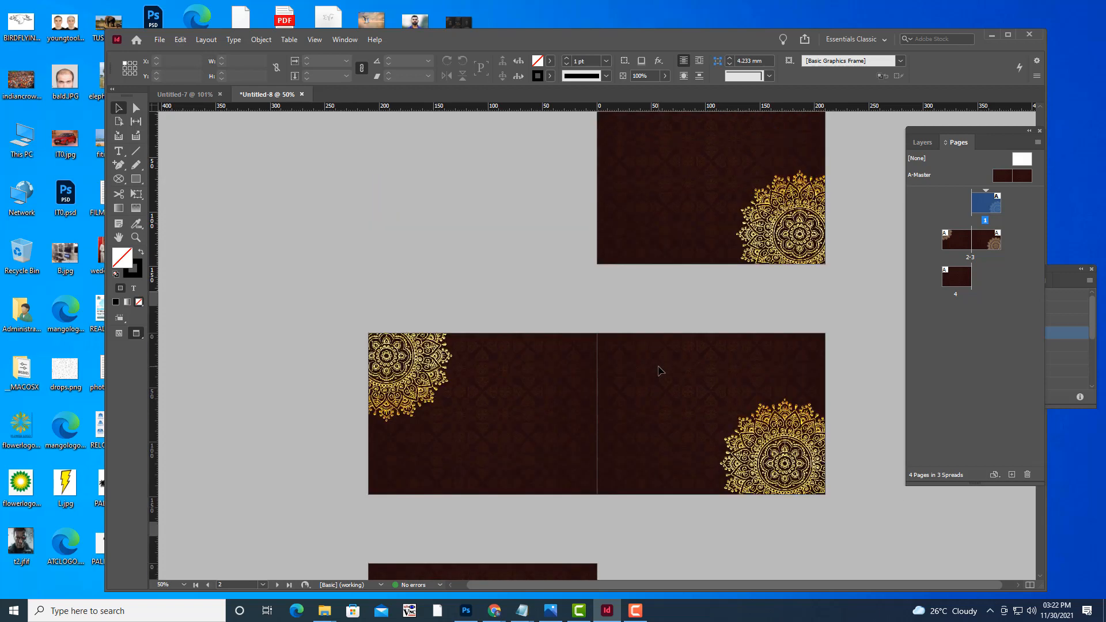
{"action": "scroll", "coordinate": [658, 370], "scroll_direction": "down", "scroll_amount": 5}
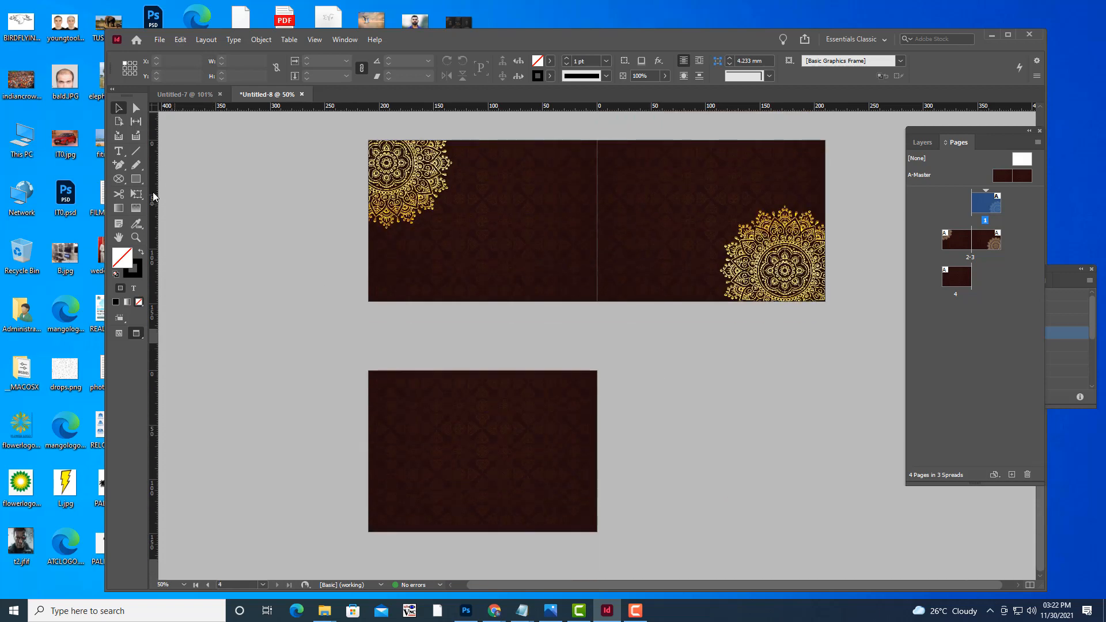
Draw a circular frame on page 4 and move it toward the page's centre.
{"action": "left_click", "coordinate": [118, 178]}
{"action": "left_click_drag", "start_coordinate": [411, 462], "coordinate": [509, 556]}
{"action": "key", "text": "v"}
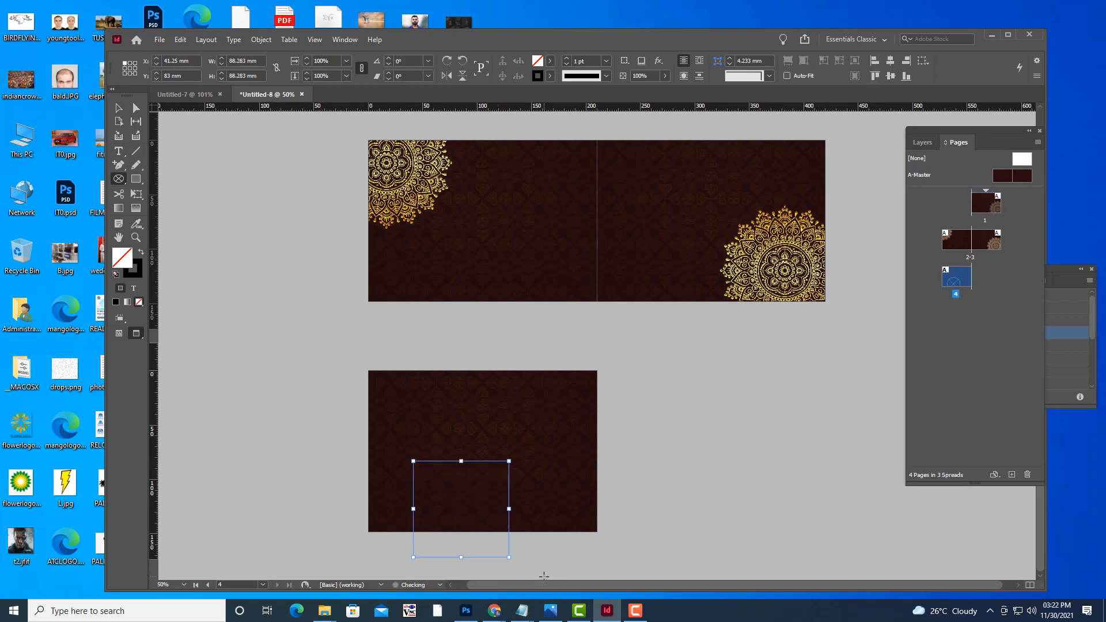
{"action": "left_click", "coordinate": [118, 109]}
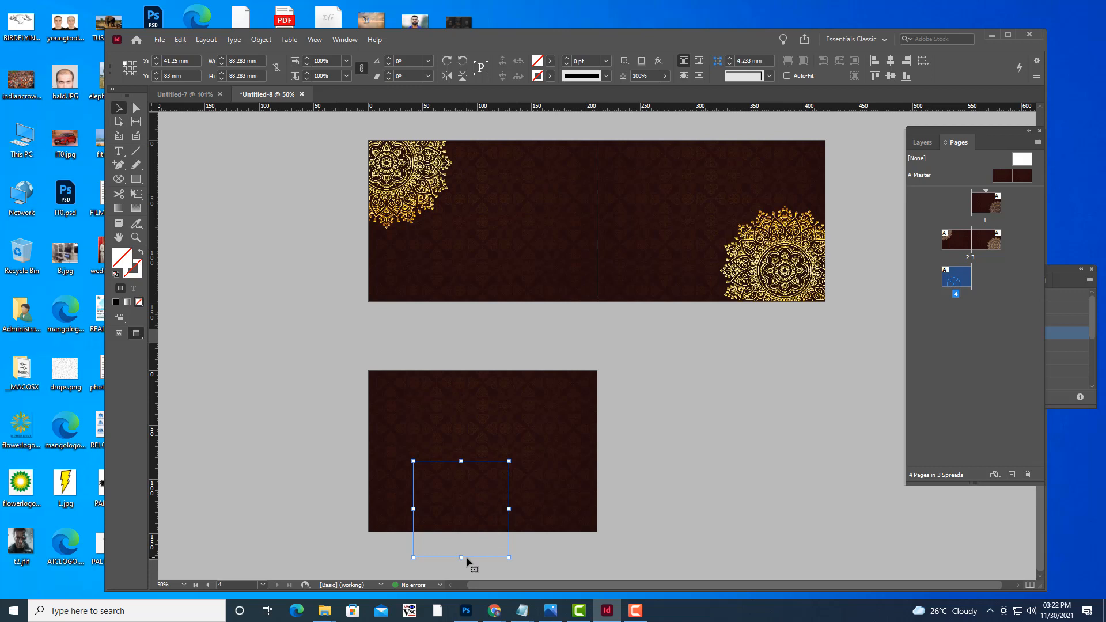
{"action": "mouse_move", "coordinate": [459, 499]}
{"action": "left_mouse_down"}
{"action": "mouse_move", "coordinate": [491, 501]}
{"action": "mouse_move", "coordinate": [480, 502]}
{"action": "left_mouse_up"}
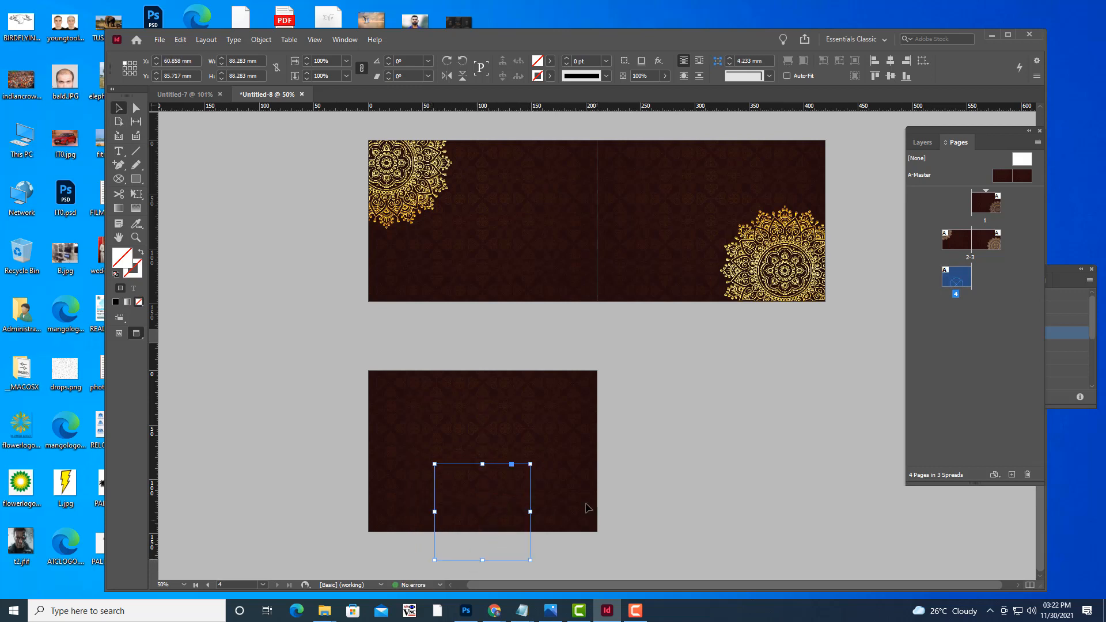
Place design.psd in the frame, Free Transform it to about 126 mm, and drop it to the bottom edge.
{"action": "key", "text": "ctrl+d"}
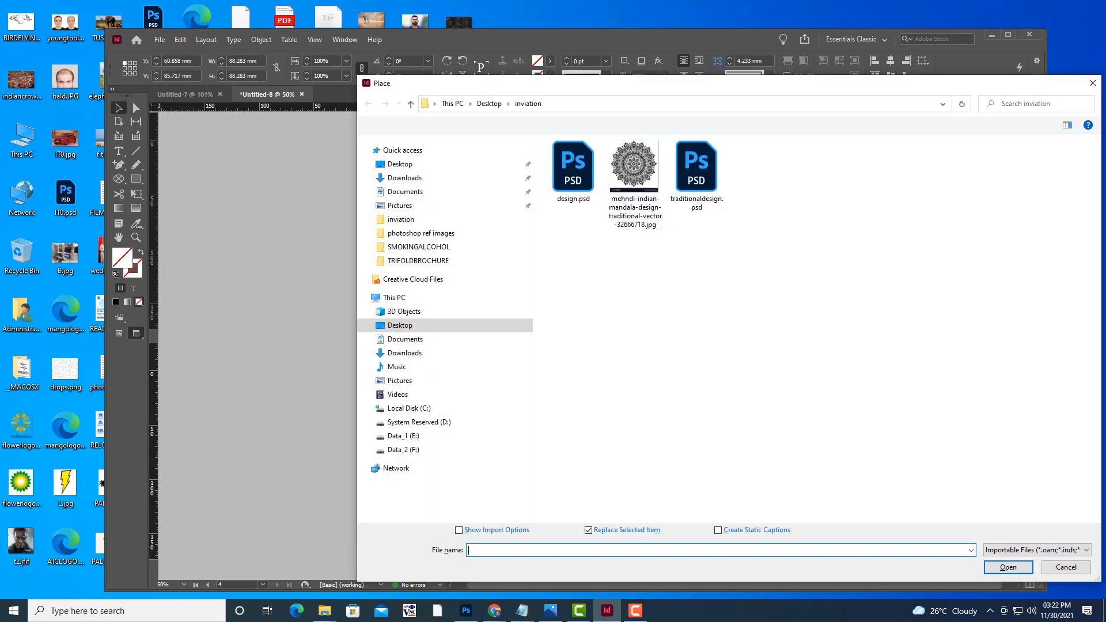
{"action": "left_click", "coordinate": [572, 168]}
{"action": "left_click", "coordinate": [994, 568]}
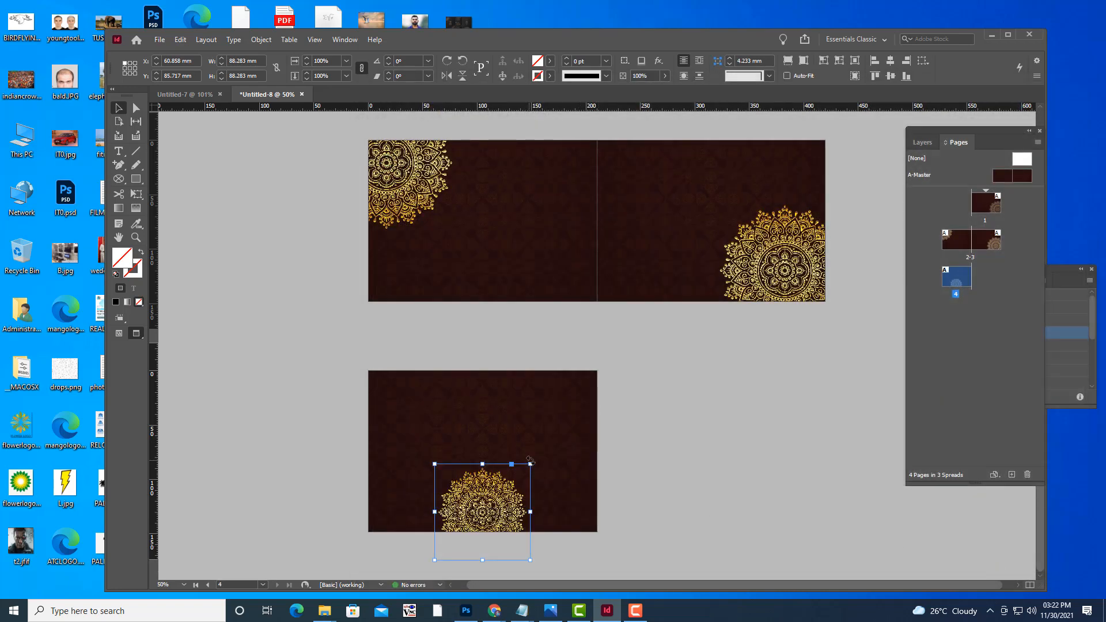
{"action": "left_click_drag", "start_coordinate": [530, 464], "coordinate": [549, 444]}
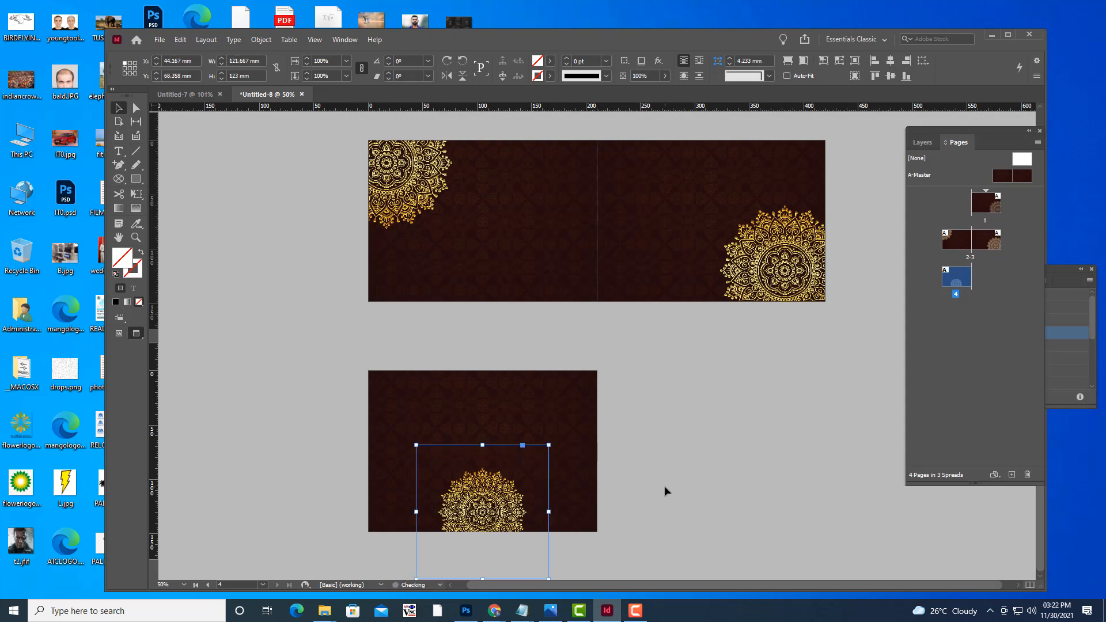
{"action": "key", "text": "ctrl+z"}
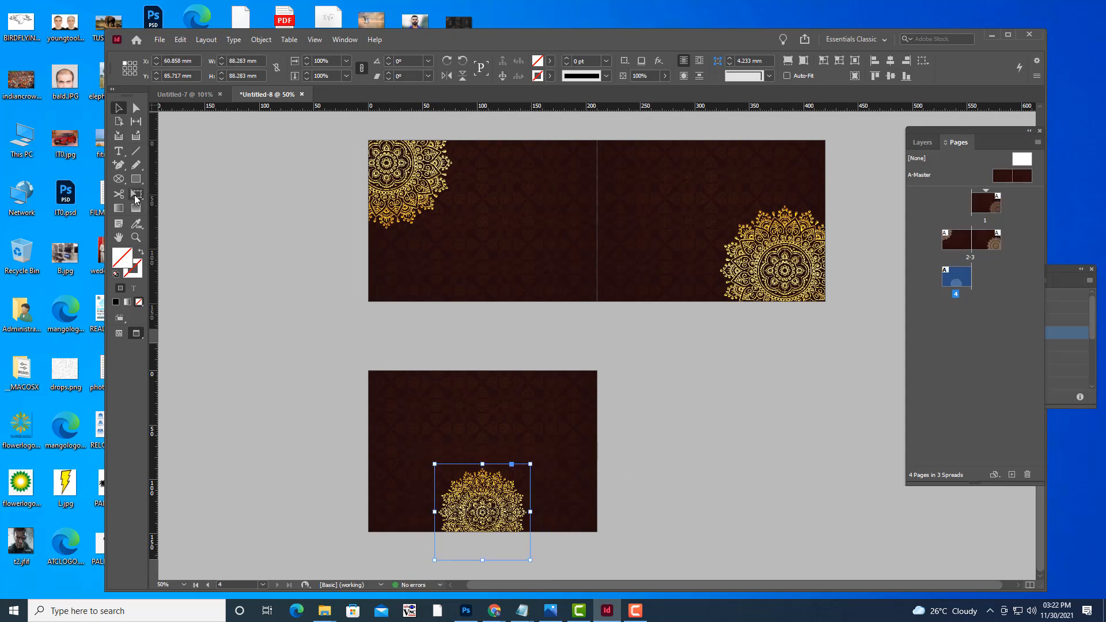
{"action": "left_click", "coordinate": [136, 193]}
{"action": "left_click_drag", "start_coordinate": [530, 464], "coordinate": [553, 446]}
{"action": "left_click_drag", "start_coordinate": [504, 476], "coordinate": [503, 492]}
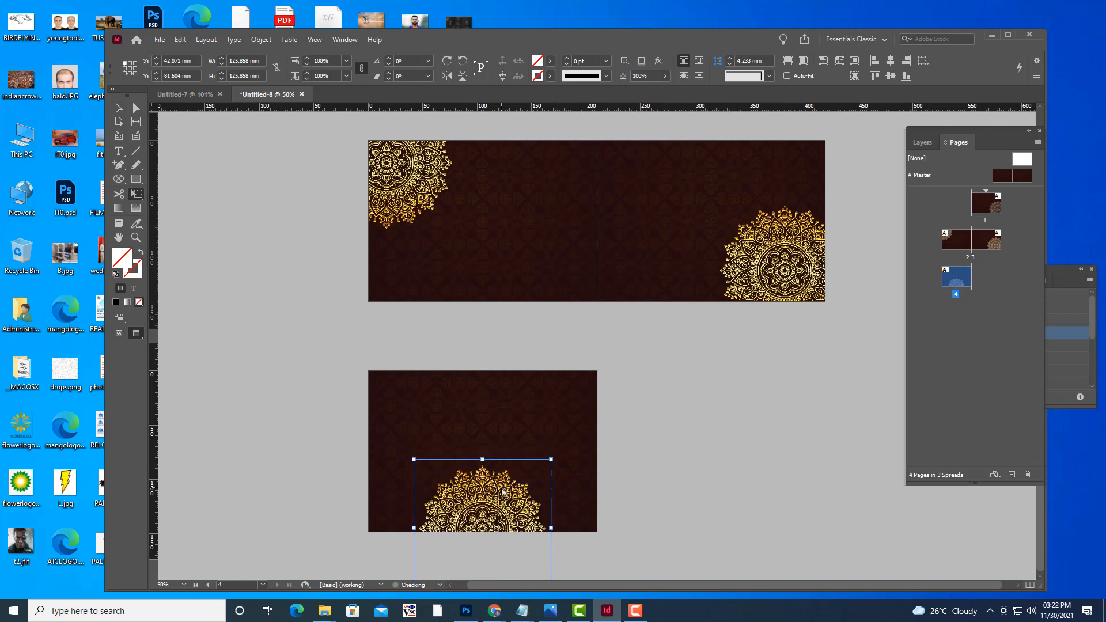
Nudge the page 4 mandala slightly left and down to centre it on the bottom edge.
{"action": "key", "text": "Down"}
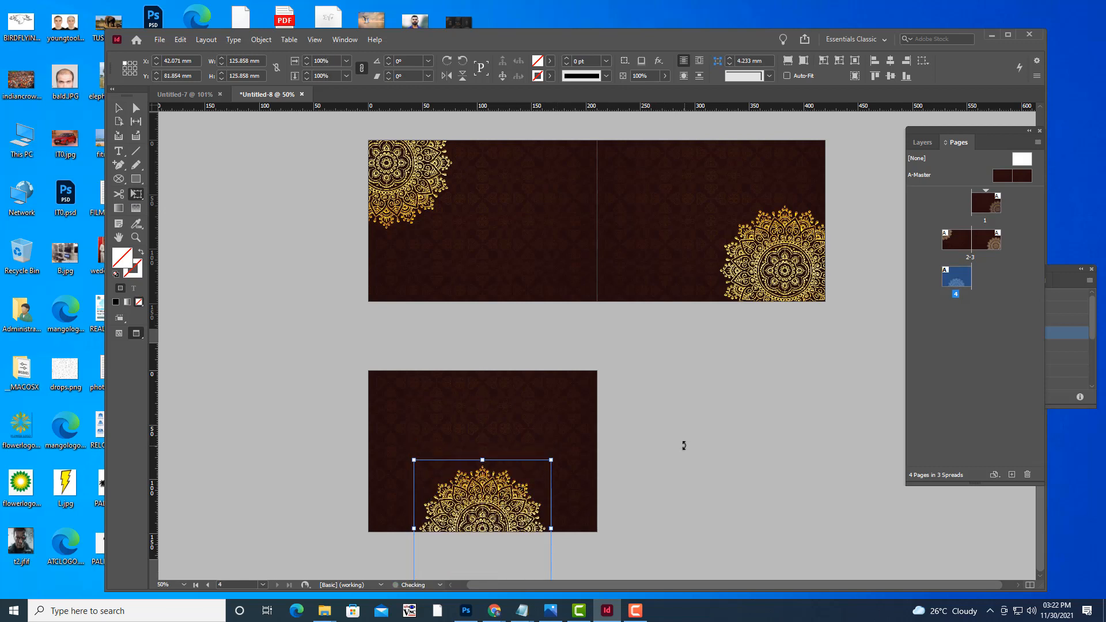
{"action": "key", "text": "Left"}
{"action": "key", "text": "Left"}
{"action": "key", "text": "Down"}
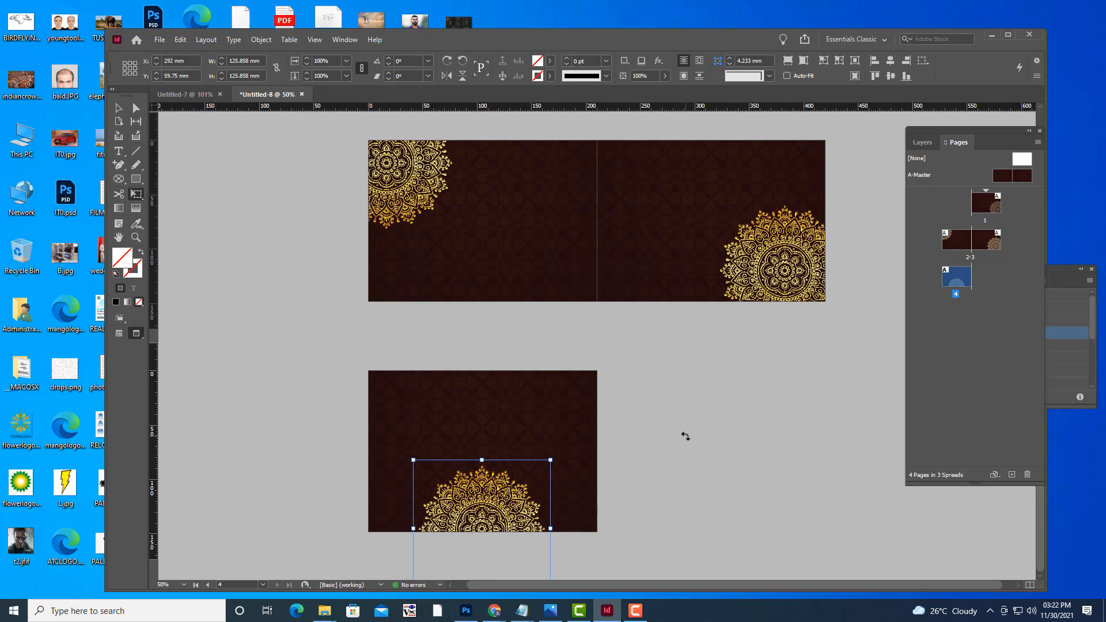
{"action": "left_click", "coordinate": [120, 107]}
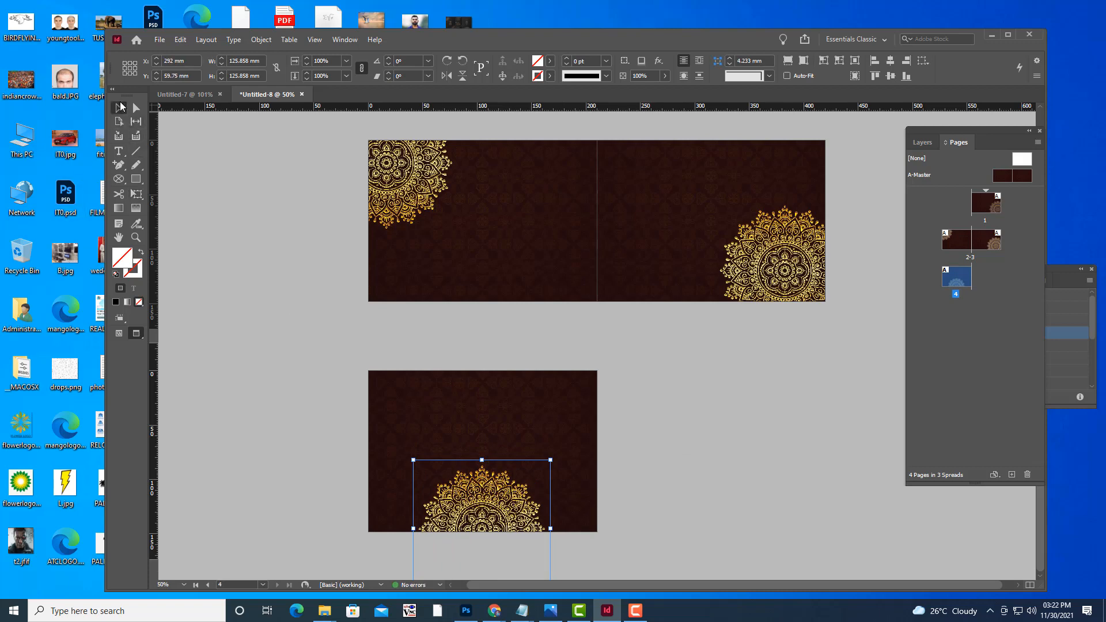
{"action": "left_click", "coordinate": [755, 415]}
Review the pages, switching between Preview and frame-edge display.
{"action": "key", "text": "w"}
{"action": "scroll", "coordinate": [755, 415], "scroll_direction": "up", "scroll_amount": 3}
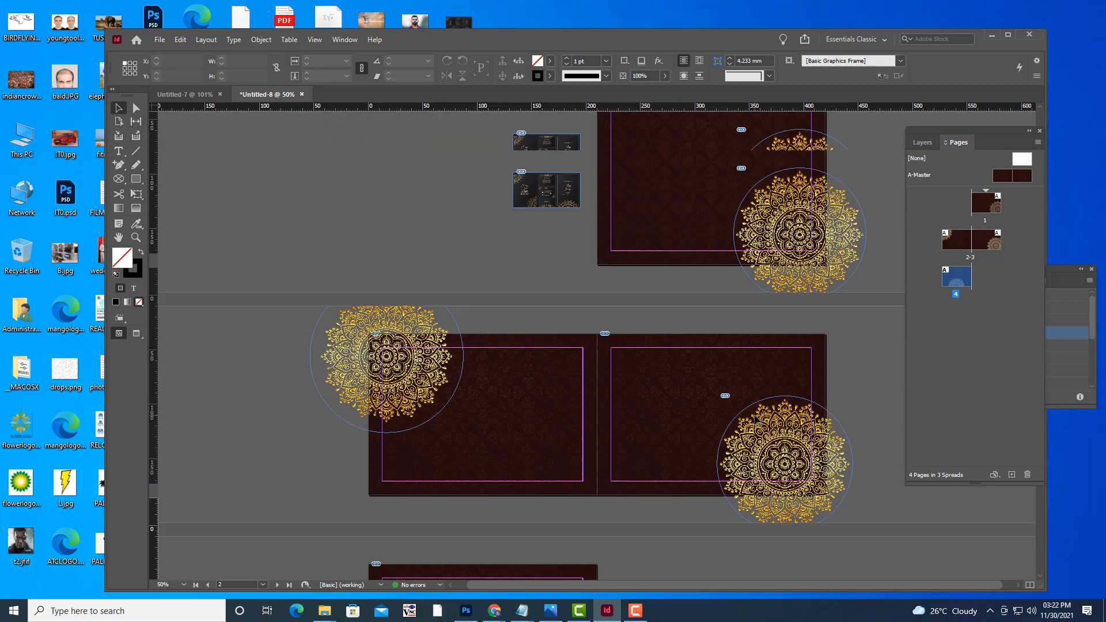
{"action": "scroll", "coordinate": [756, 420], "scroll_direction": "up", "scroll_amount": 2}
{"action": "key", "text": "w"}
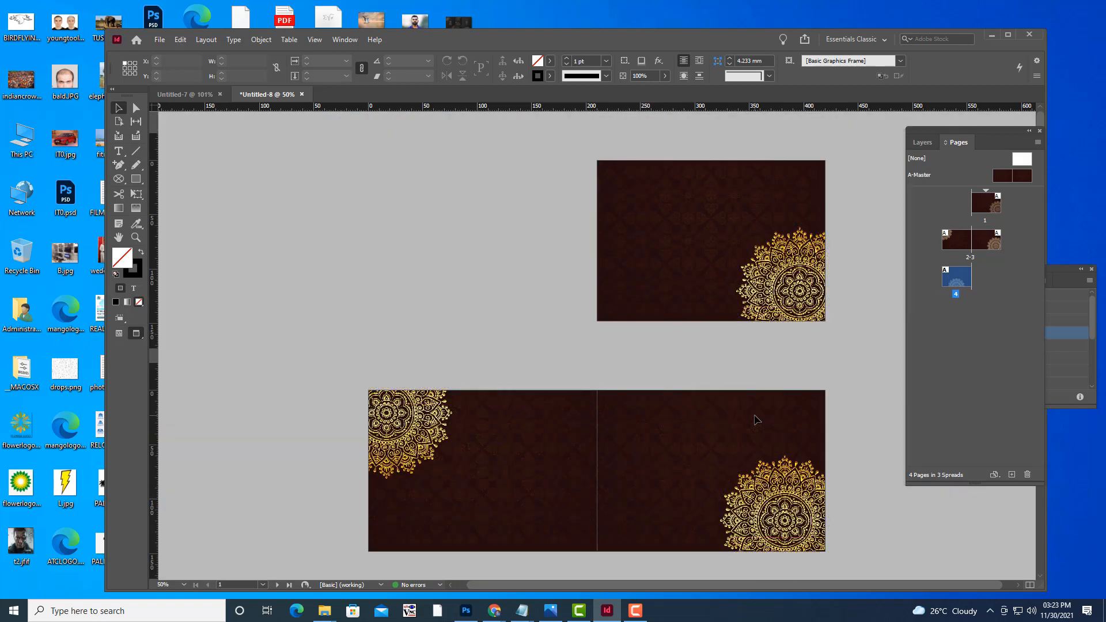
{"action": "scroll", "coordinate": [756, 419], "scroll_direction": "down", "scroll_amount": 5}
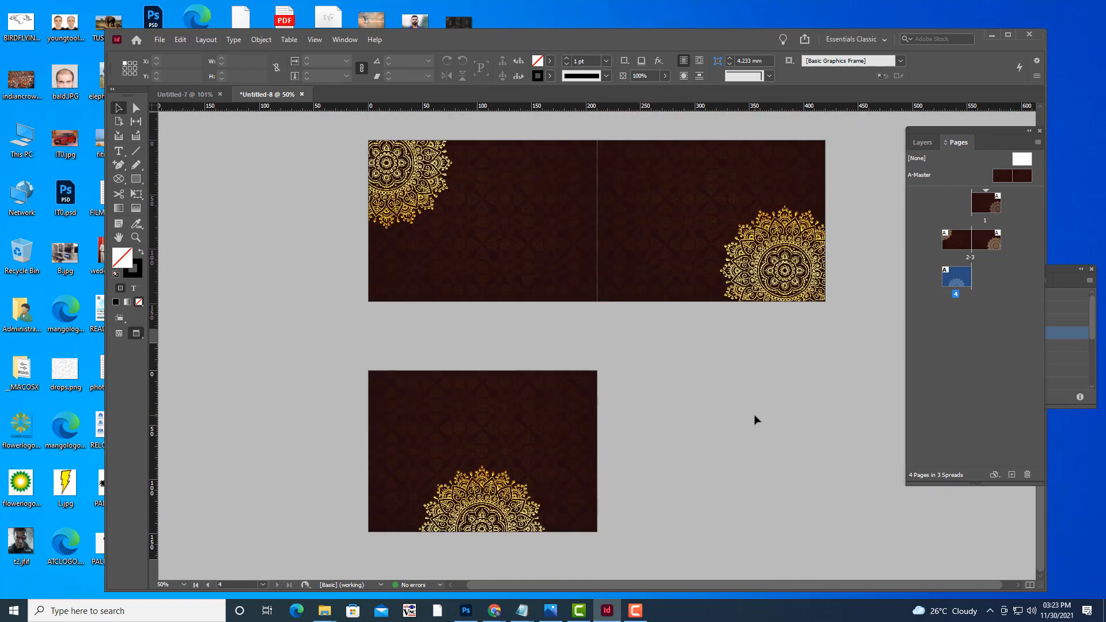
{"action": "scroll", "coordinate": [754, 419], "scroll_direction": "up", "scroll_amount": 5}
{"action": "scroll", "coordinate": [755, 416], "scroll_direction": "down", "scroll_amount": 3}
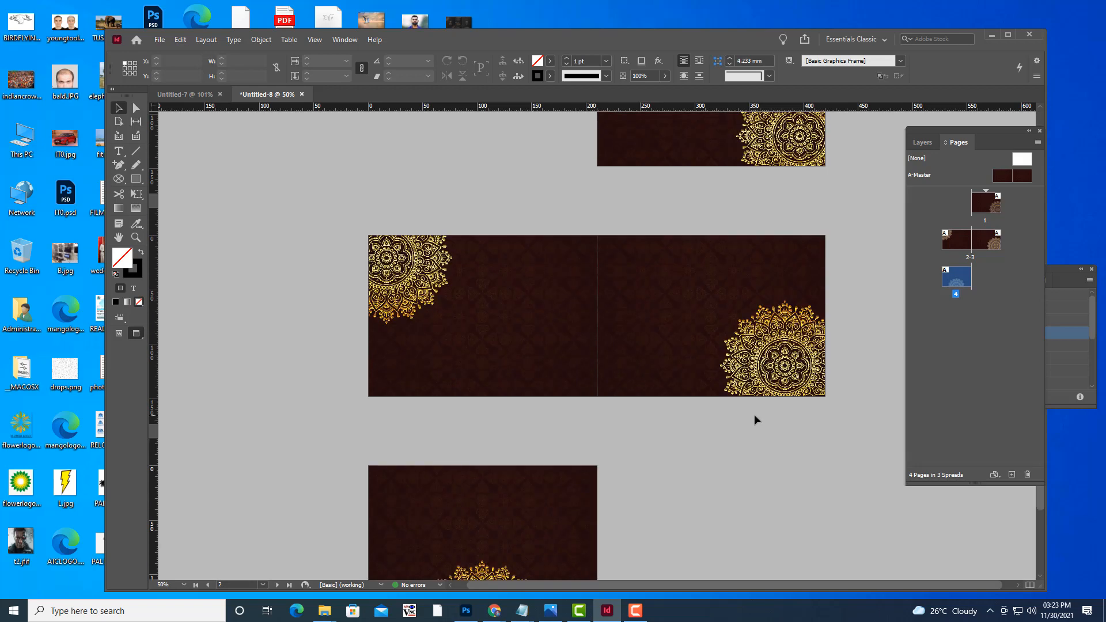
{"action": "scroll", "coordinate": [755, 416], "scroll_direction": "down", "scroll_amount": 2}
Drag the page 1 mandala deeper into its bottom-right corner and return to Preview.
{"action": "key", "text": "w"}
{"action": "key", "text": "w"}
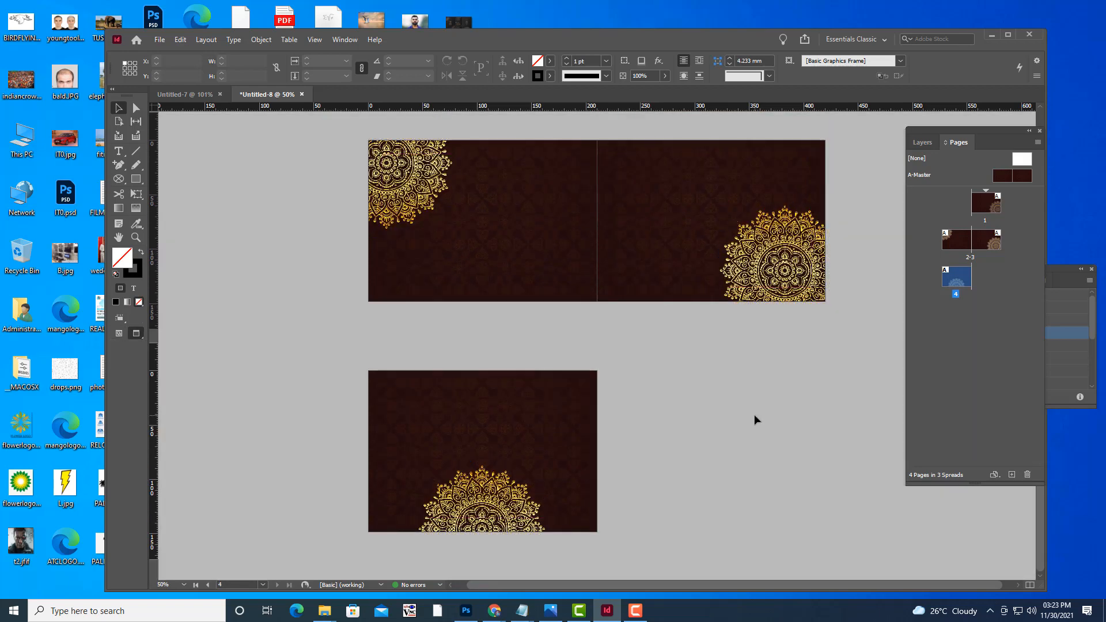
{"action": "scroll", "coordinate": [754, 416], "scroll_direction": "up", "scroll_amount": 5}
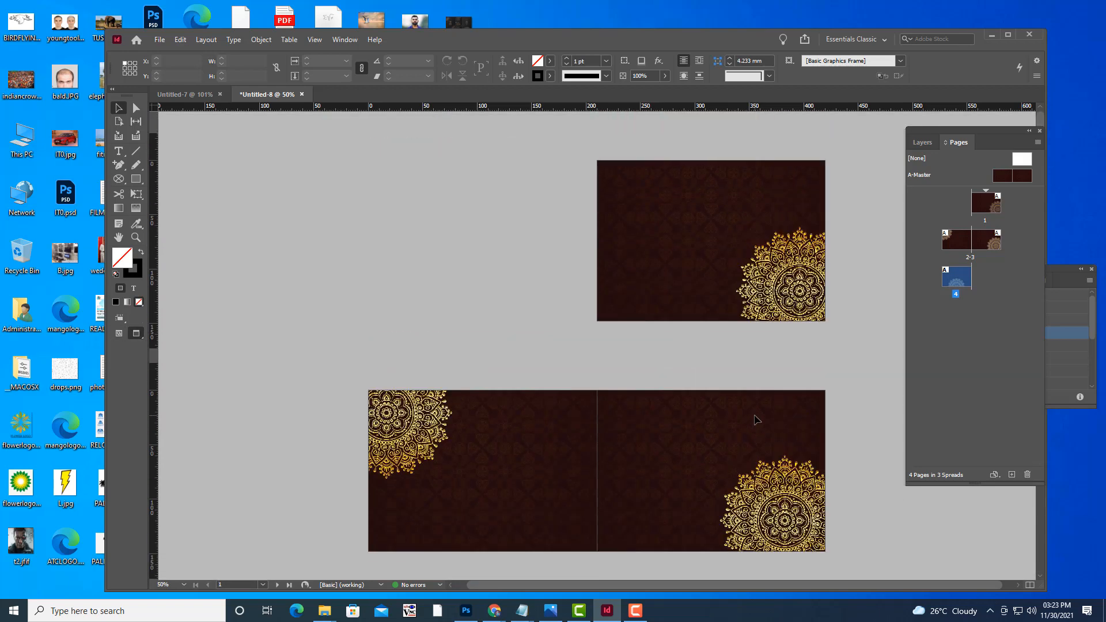
{"action": "key", "text": "w"}
{"action": "key", "text": "w"}
{"action": "key", "text": "w"}
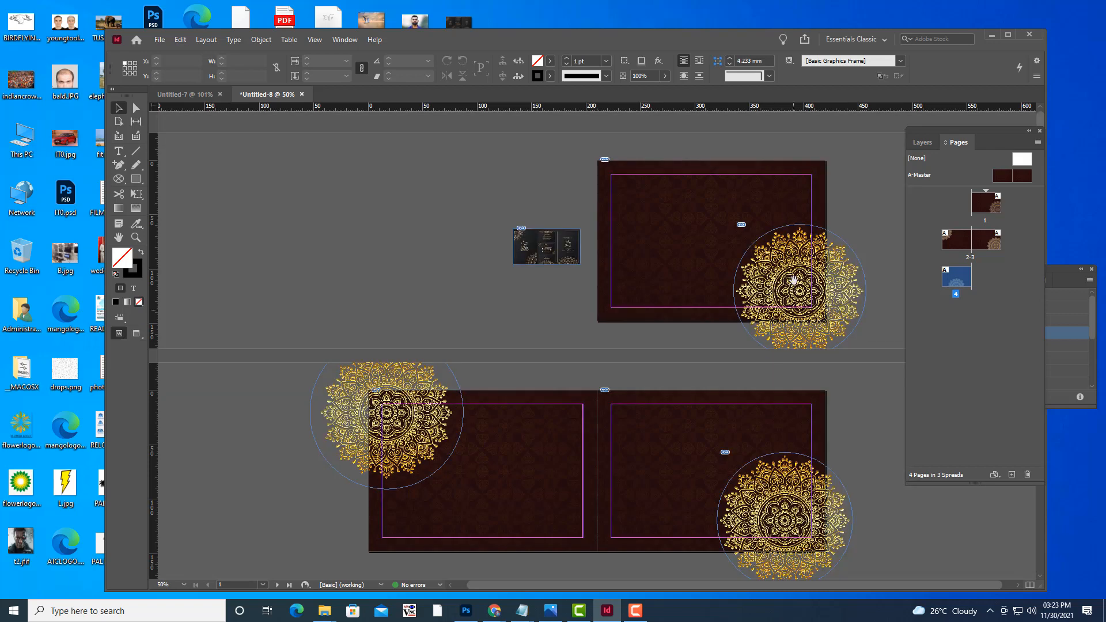
{"action": "mouse_move", "coordinate": [794, 278]}
{"action": "left_mouse_down"}
{"action": "mouse_move", "coordinate": [810, 294]}
{"action": "mouse_move", "coordinate": [800, 282]}
{"action": "left_mouse_up"}
{"action": "left_click", "coordinate": [848, 177]}
{"action": "key", "text": "w"}
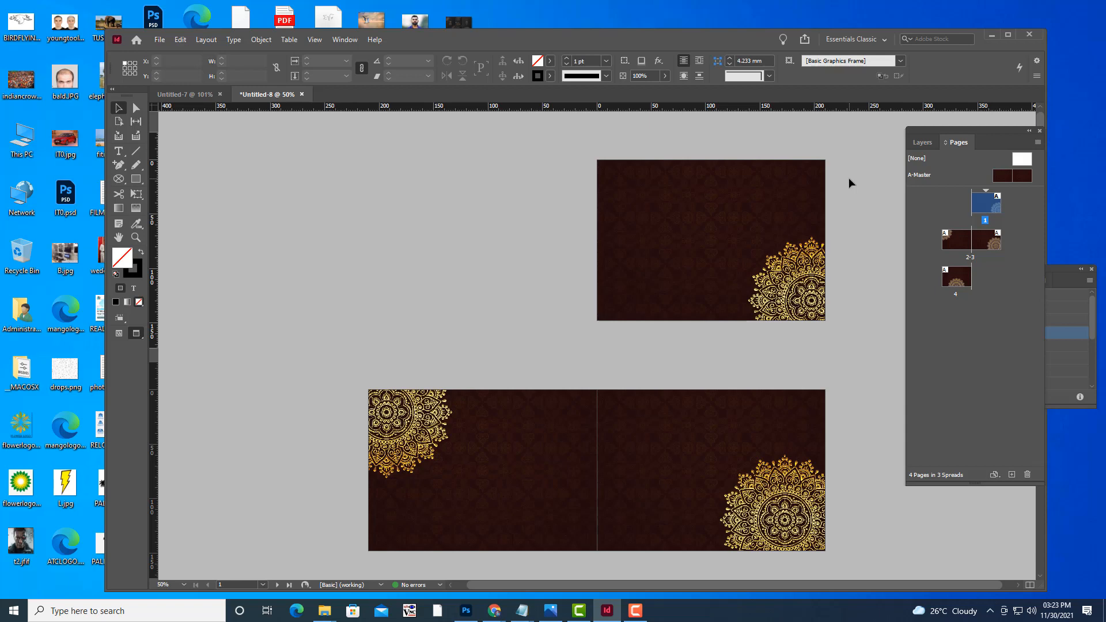
Scroll to spread 2-3 and zoom in to 75%.
{"action": "scroll", "coordinate": [761, 332], "scroll_direction": "down", "scroll_amount": 3}
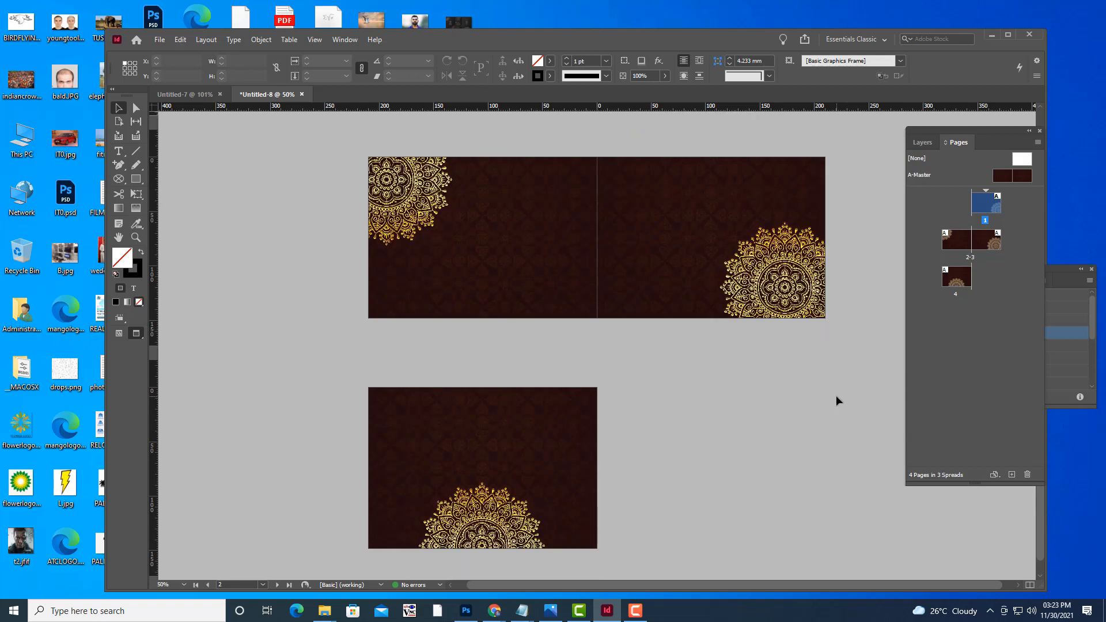
{"action": "scroll", "coordinate": [836, 400], "scroll_direction": "up", "scroll_amount": 4}
{"action": "scroll", "coordinate": [854, 352], "scroll_direction": "down", "scroll_amount": 1}
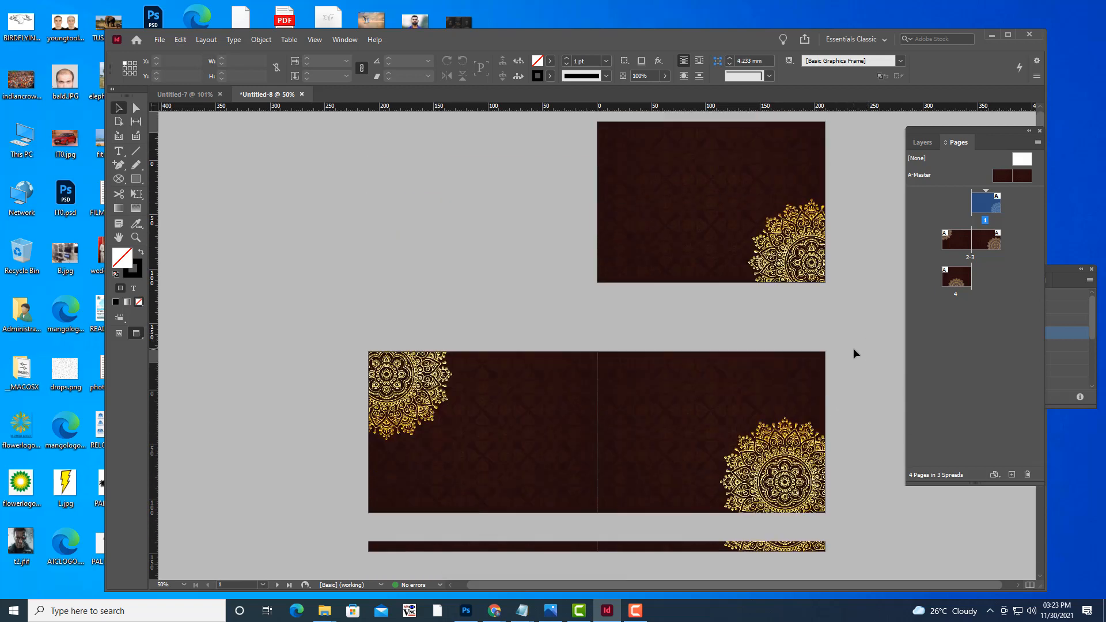
{"action": "scroll", "coordinate": [853, 352], "scroll_direction": "down", "scroll_amount": 2}
{"action": "key", "text": "ctrl+equal"}
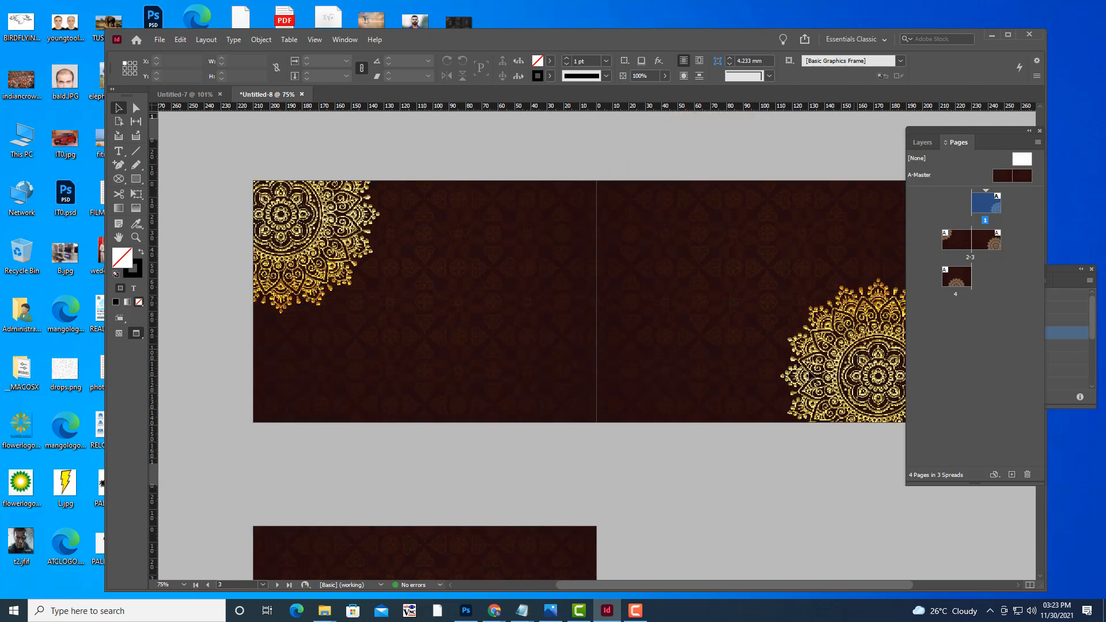
In Photoshop's design.psd, undo the gold layer effects back to the plain black mandala and deselect.
{"action": "left_click", "coordinate": [466, 610]}
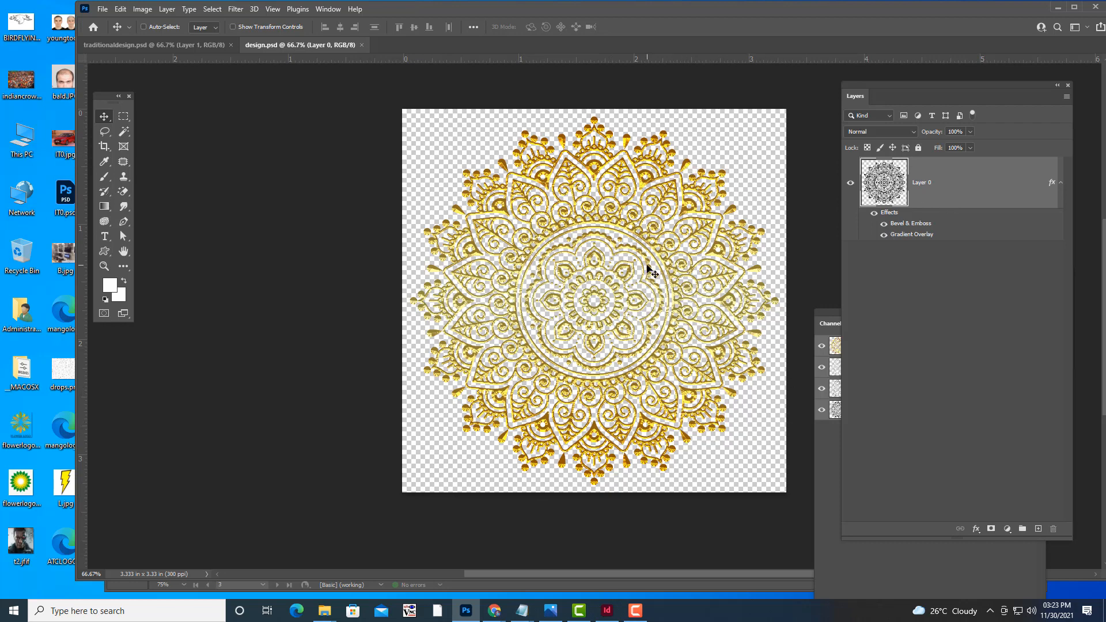
{"action": "key", "text": "ctrl"}
{"action": "key", "text": "ctrl+z"}
{"action": "key", "text": "ctrl+z"}
{"action": "key", "text": "ctrl+z"}
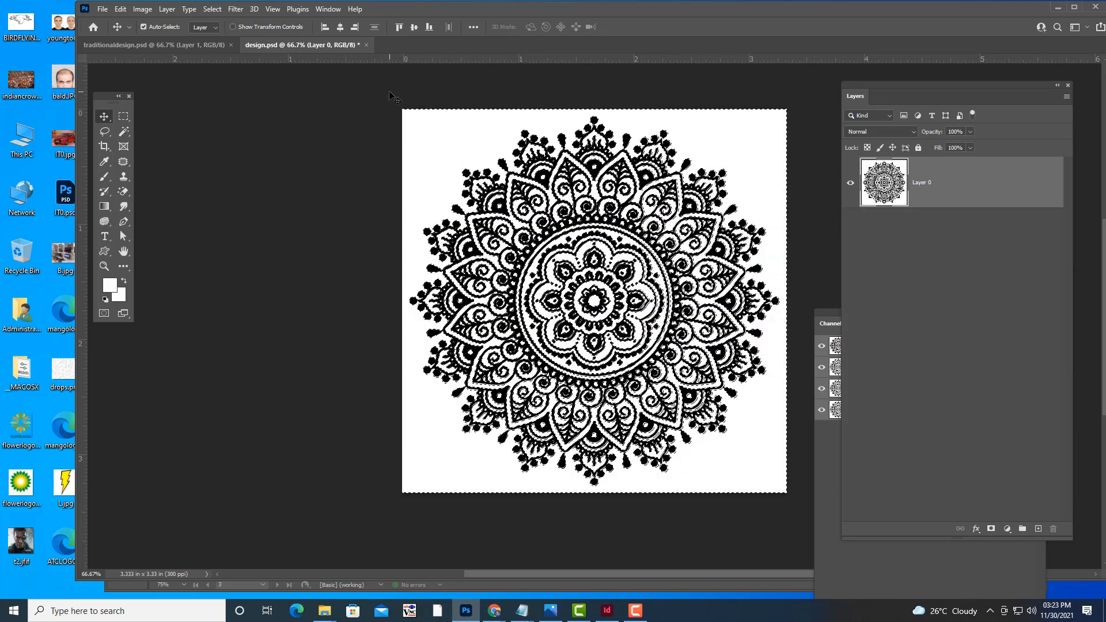
{"action": "key", "text": "ctrl+d"}
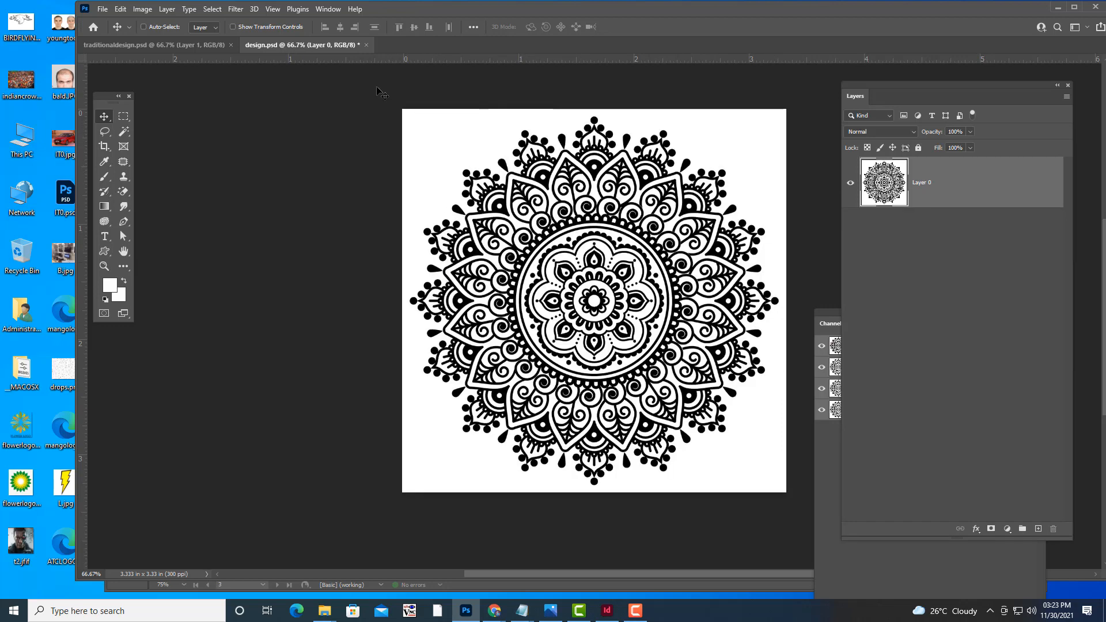
Select the white background with Color Range, delete it, deselect, and minimize Photoshop.
{"action": "left_click", "coordinate": [212, 8]}
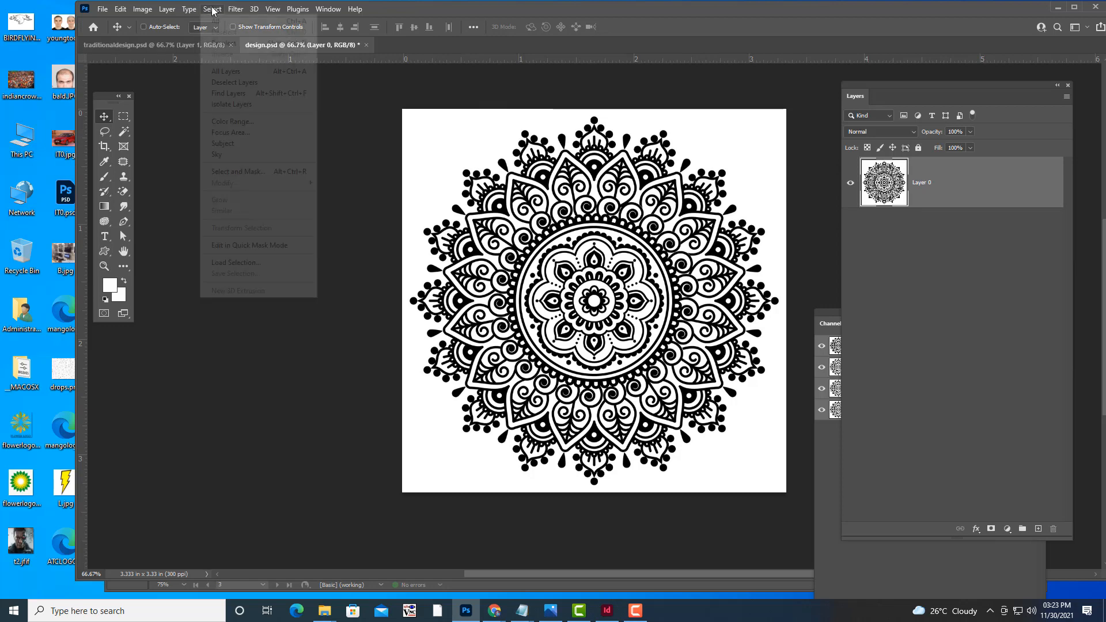
{"action": "left_click", "coordinate": [227, 118]}
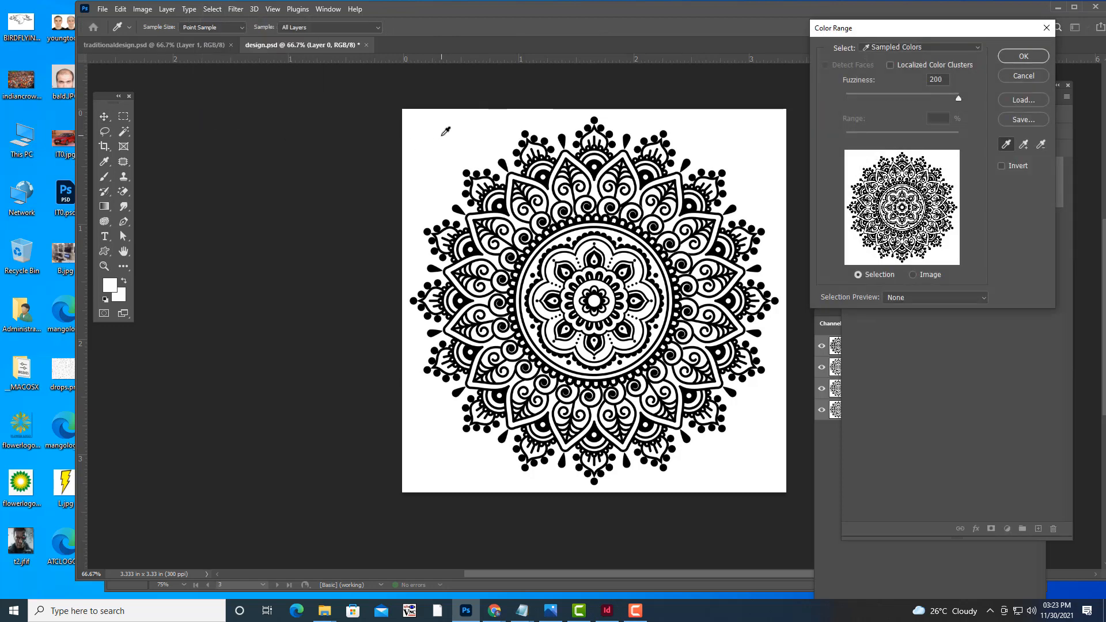
{"action": "left_click", "coordinate": [1025, 56]}
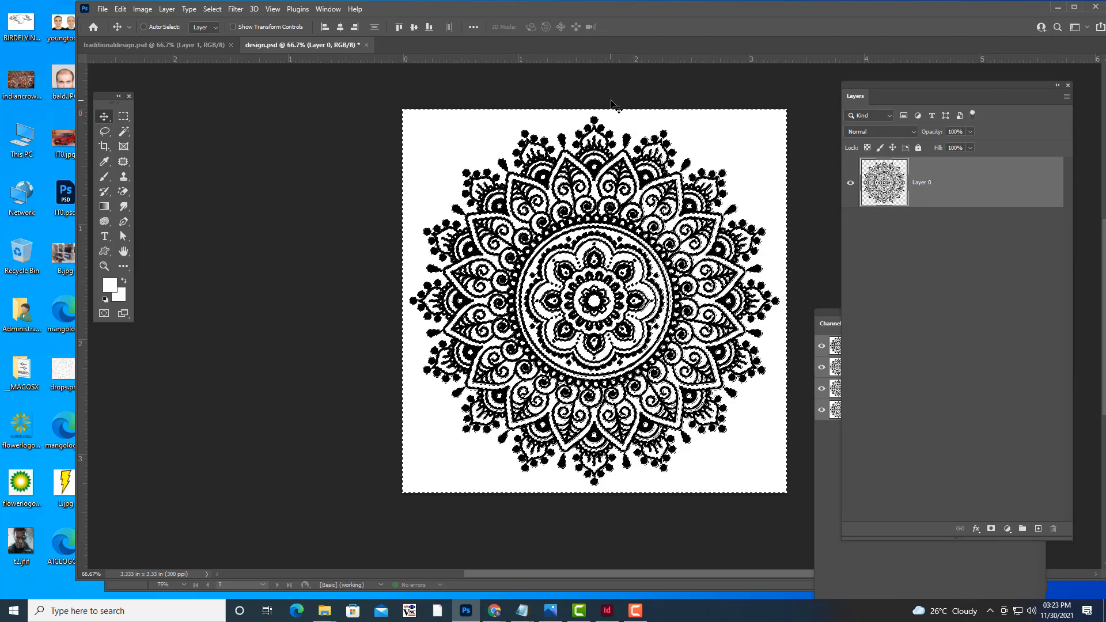
{"action": "key", "text": "Delete"}
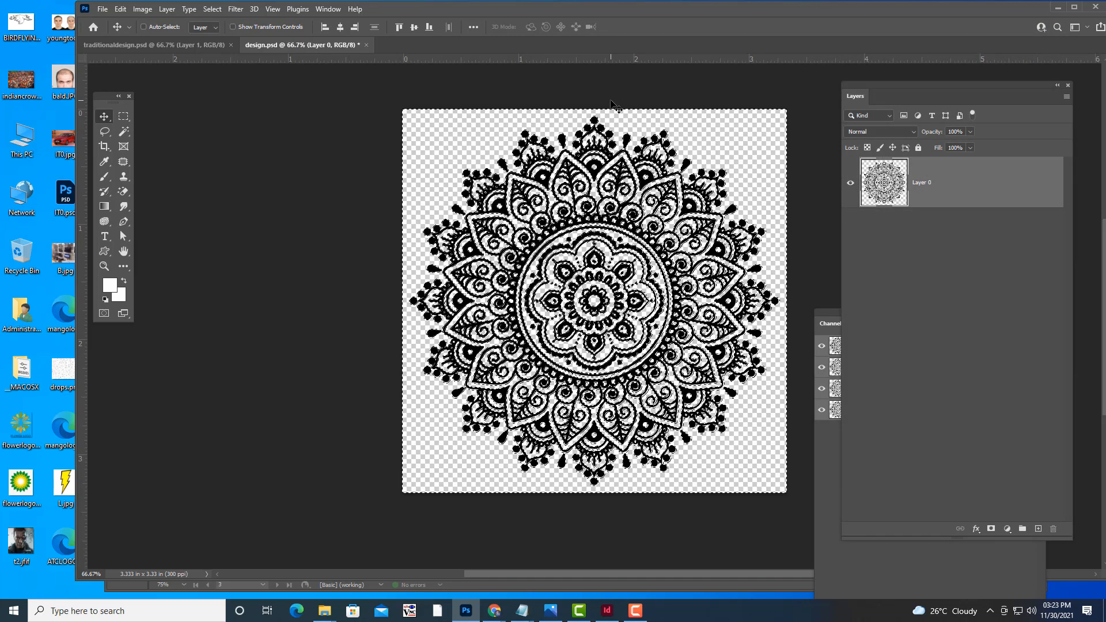
{"action": "key", "text": "ctrl+d"}
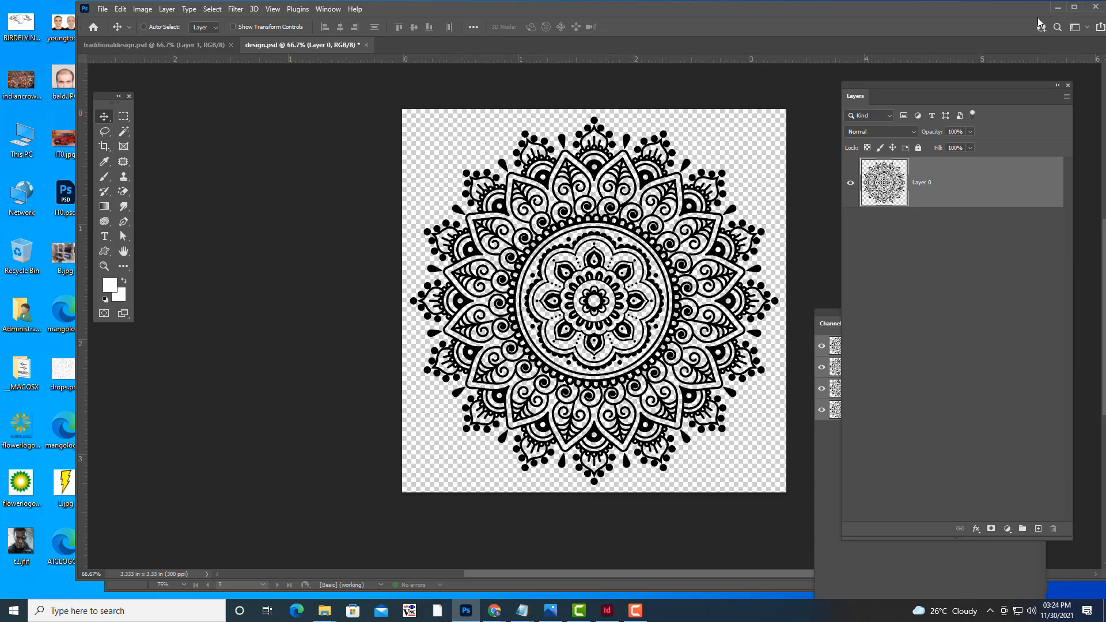
{"action": "left_click", "coordinate": [1057, 7]}
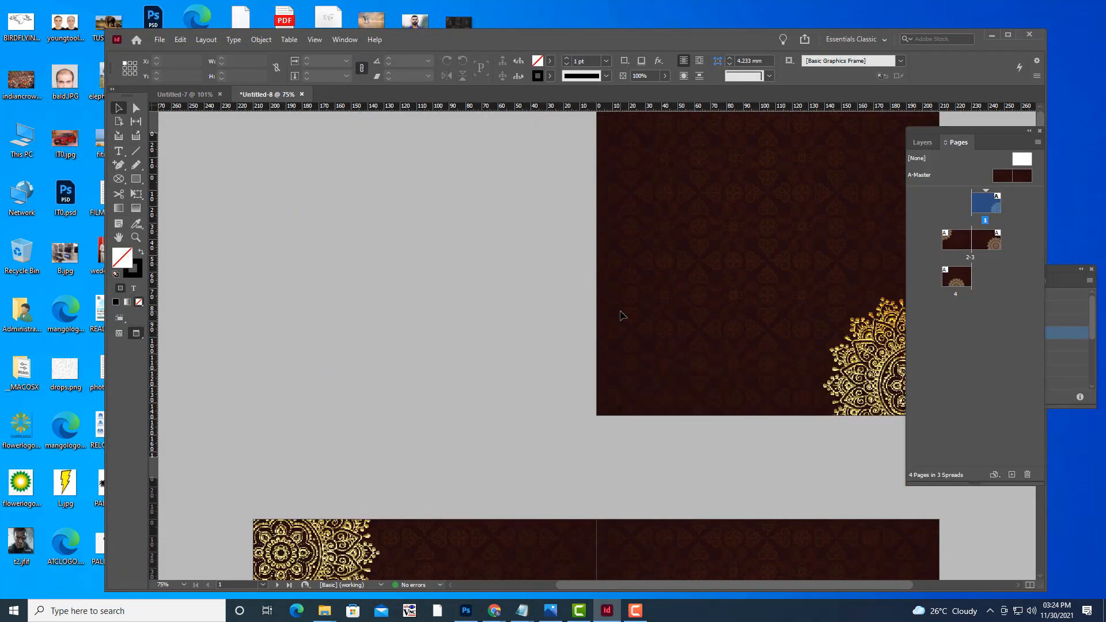
Set the page 1 and page 2 mandalas to High Quality Display.
{"action": "key", "text": "ctrl+minus"}
{"action": "key", "text": "ctrl+equal"}
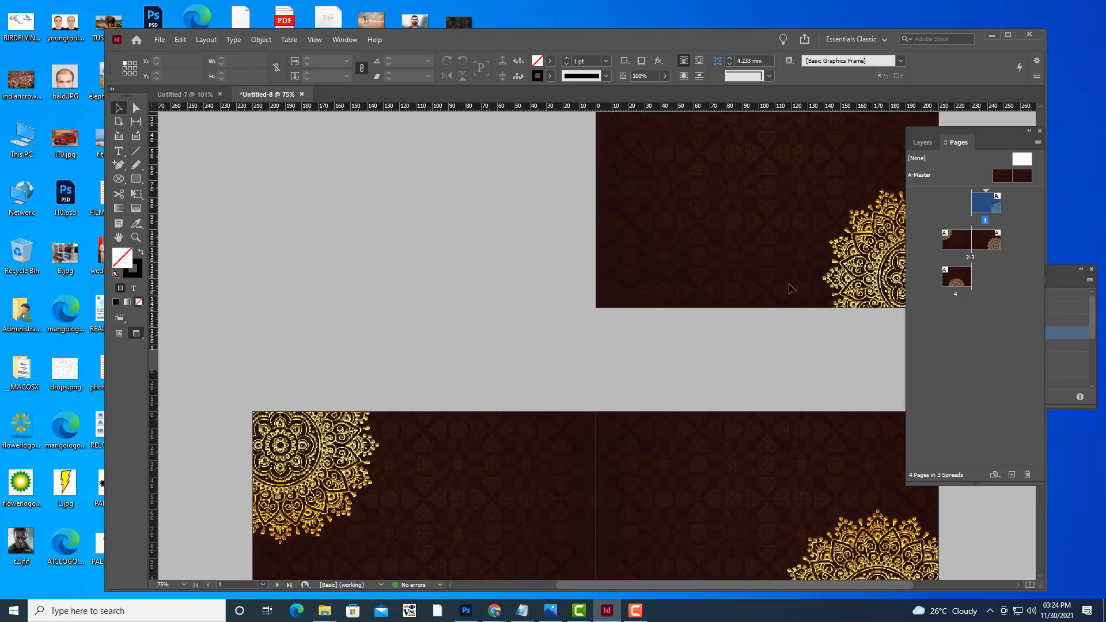
{"action": "left_click", "coordinate": [841, 280]}
{"action": "right_click", "coordinate": [870, 280]}
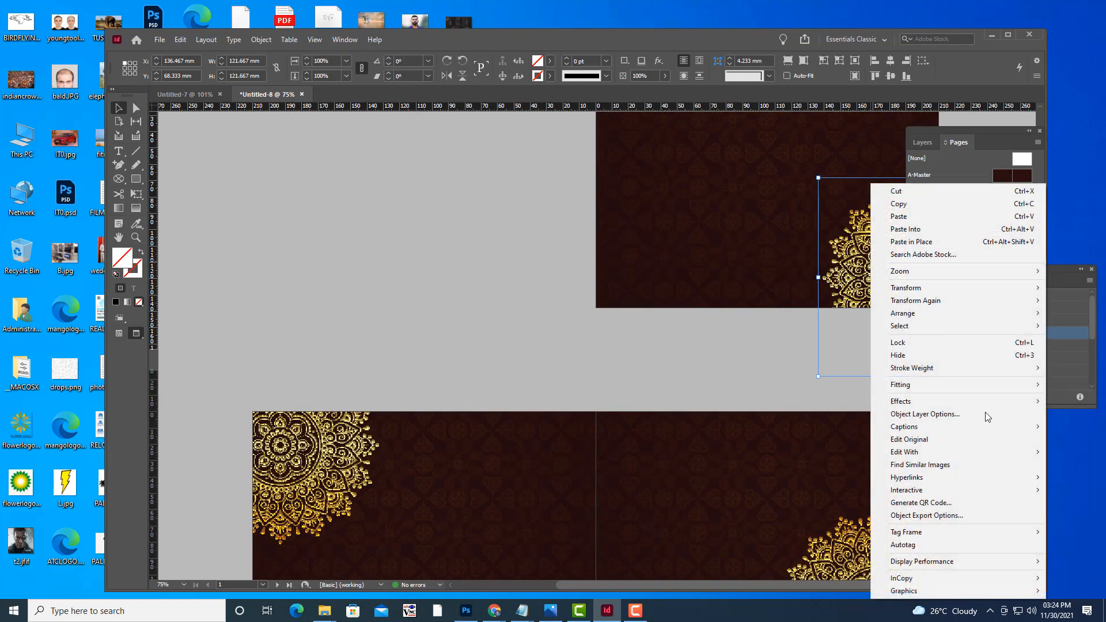
{"action": "mouse_move", "coordinate": [949, 561]}
{"action": "left_click", "coordinate": [801, 587]}
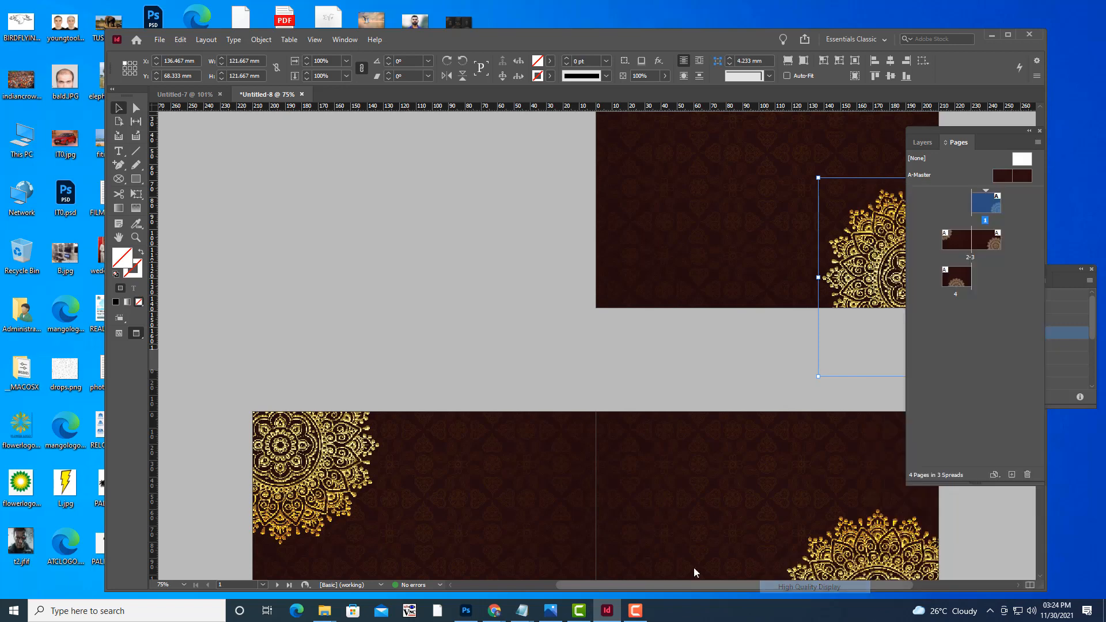
{"action": "left_click", "coordinate": [318, 477]}
{"action": "right_click", "coordinate": [318, 476]}
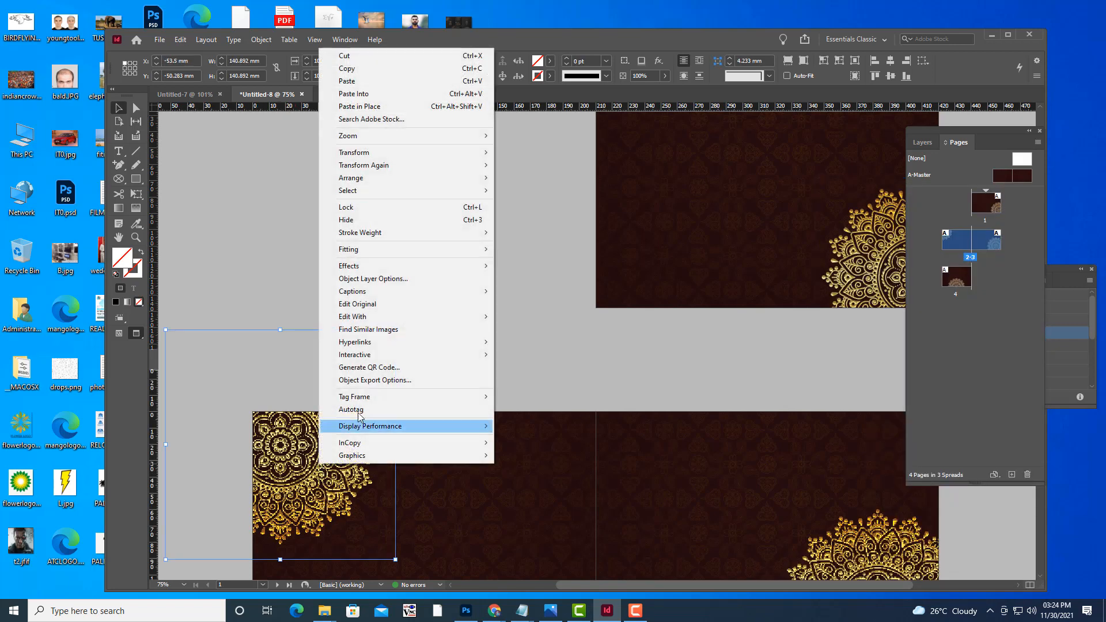
{"action": "mouse_move", "coordinate": [363, 428]}
{"action": "left_click", "coordinate": [530, 452]}
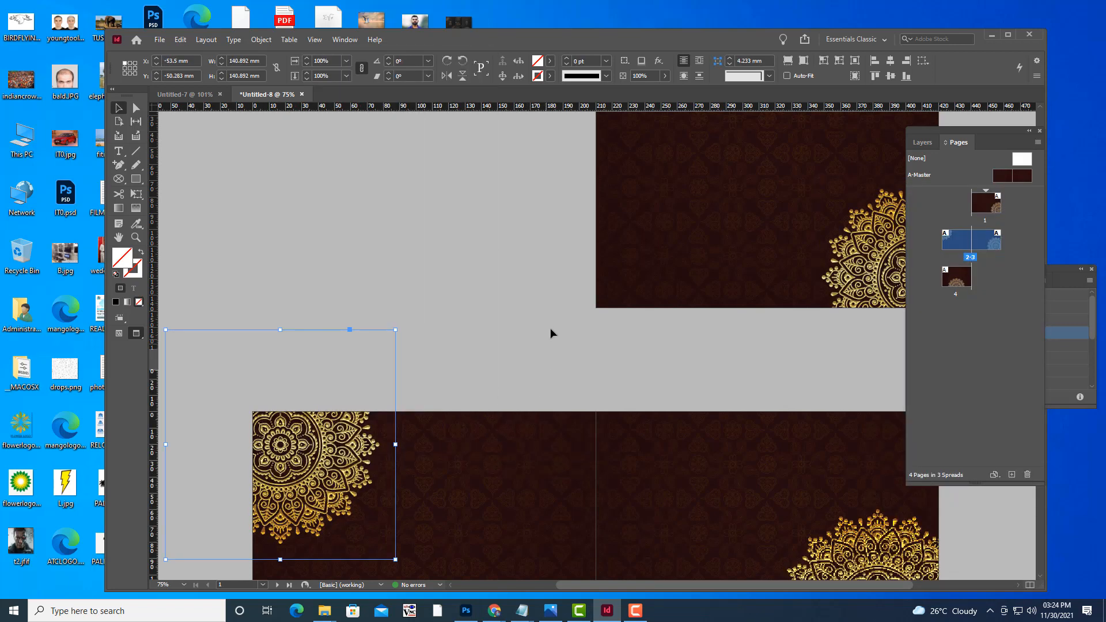
Set the page 3 and page 4 mandalas to High Quality Display.
{"action": "scroll", "coordinate": [550, 331], "scroll_direction": "down", "scroll_amount": 5}
{"action": "scroll", "coordinate": [550, 333], "scroll_direction": "down", "scroll_amount": 1}
{"action": "left_click", "coordinate": [835, 276]}
{"action": "right_click", "coordinate": [835, 277]}
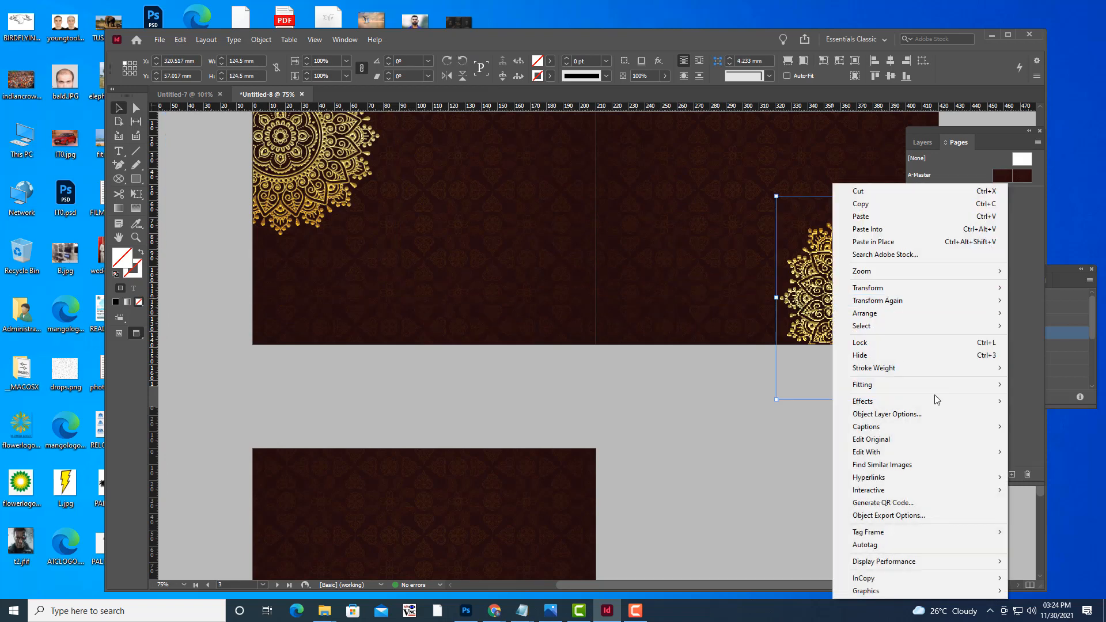
{"action": "mouse_move", "coordinate": [937, 560]}
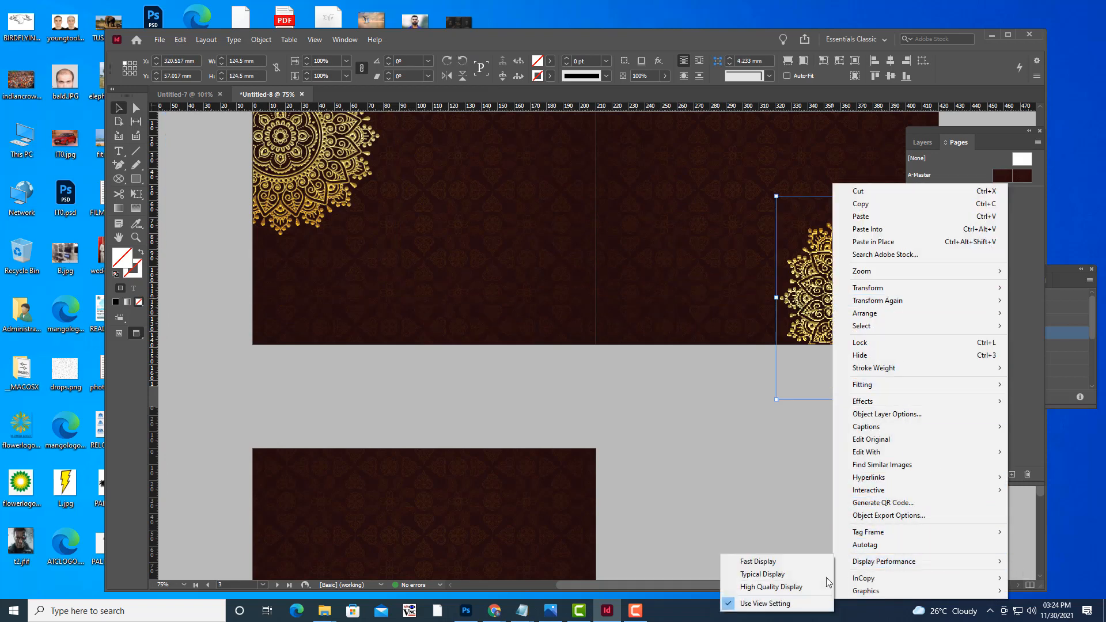
{"action": "left_click", "coordinate": [773, 586]}
{"action": "scroll", "coordinate": [637, 401], "scroll_direction": "down", "scroll_amount": 3}
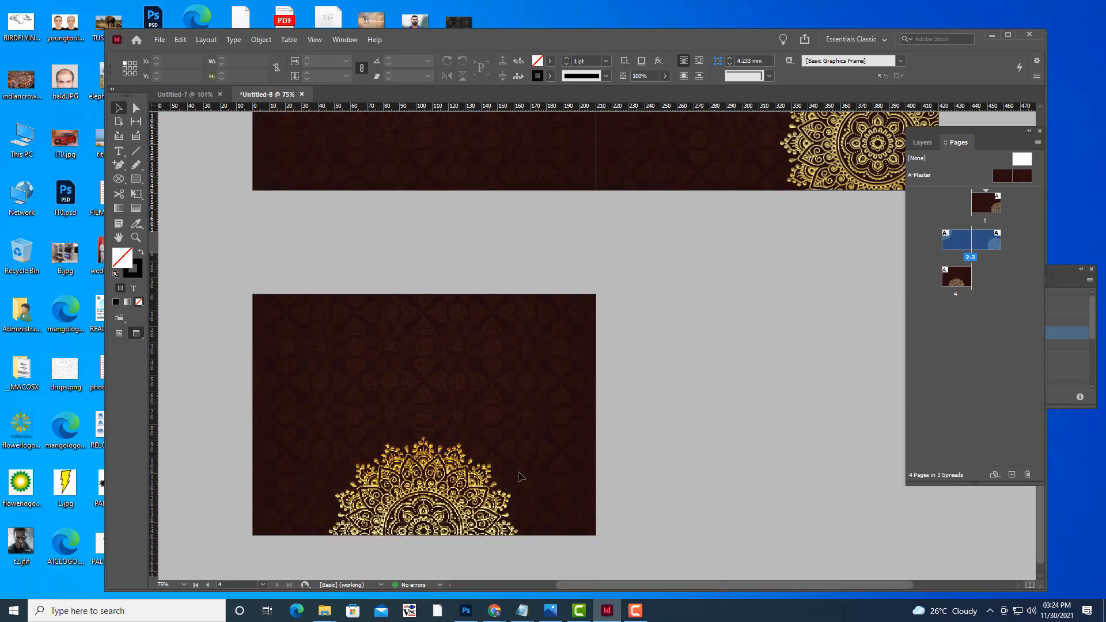
{"action": "left_click", "coordinate": [477, 503]}
{"action": "right_click", "coordinate": [478, 505]}
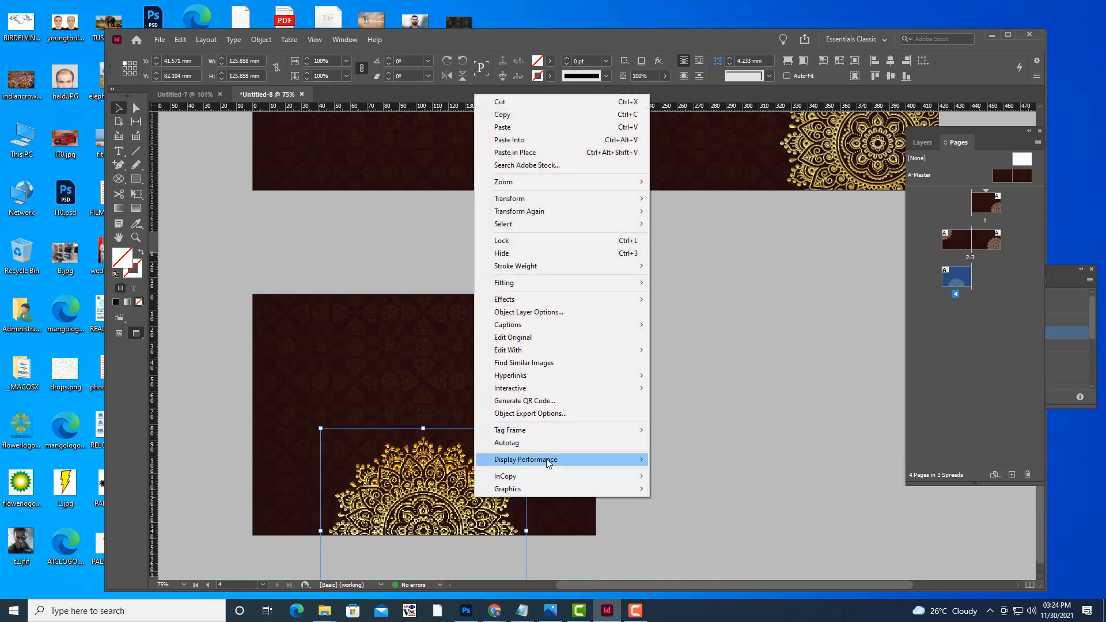
{"action": "mouse_move", "coordinate": [603, 460]}
{"action": "left_click", "coordinate": [685, 484]}
{"action": "scroll", "coordinate": [760, 420], "scroll_direction": "up", "scroll_amount": 5}
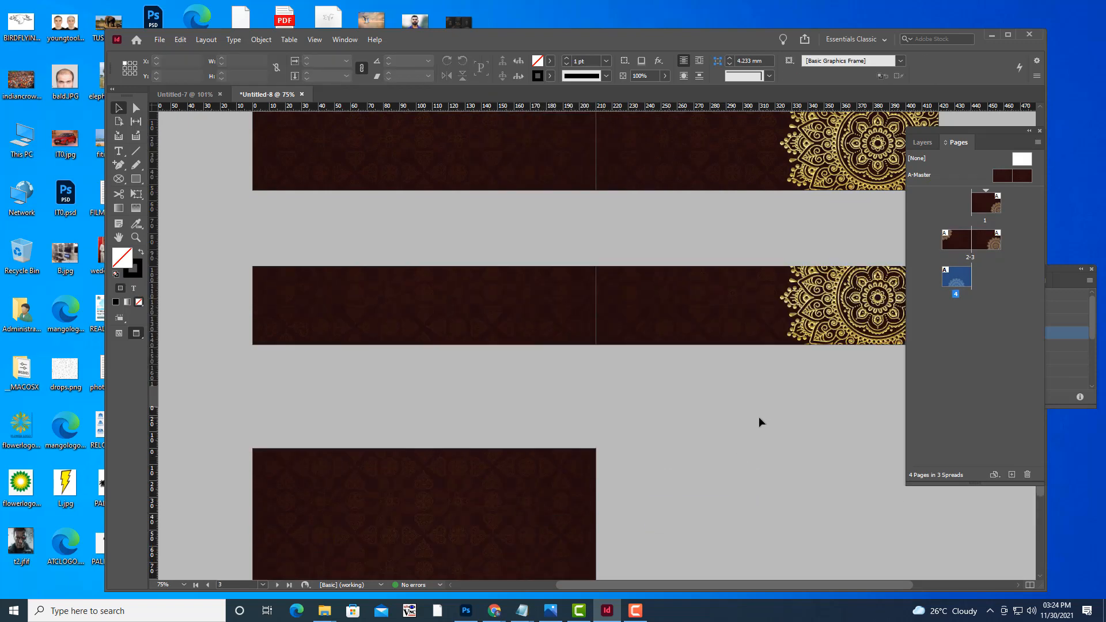
{"action": "scroll", "coordinate": [760, 422], "scroll_direction": "up", "scroll_amount": 3}
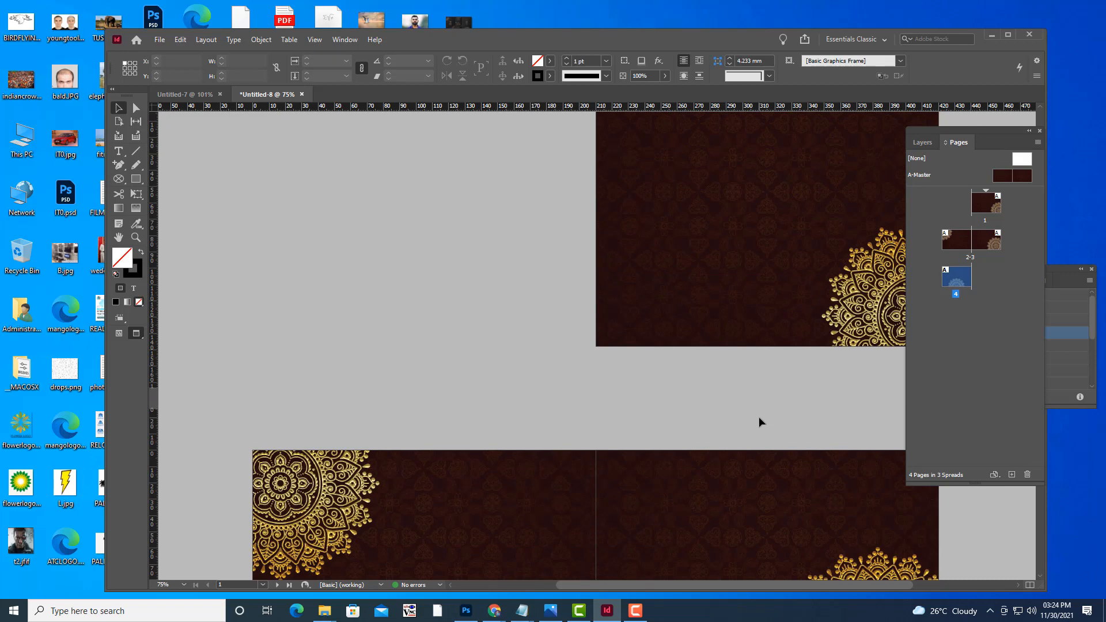
Zoom out to see all the pages, zoom back in on the spreads, and briefly toggle screen mode.
{"action": "key", "text": "ctrl+minus"}
{"action": "key", "text": "ctrl+minus"}
{"action": "key", "text": "ctrl+equal"}
{"action": "scroll", "coordinate": [759, 419], "scroll_direction": "up", "scroll_amount": 3}
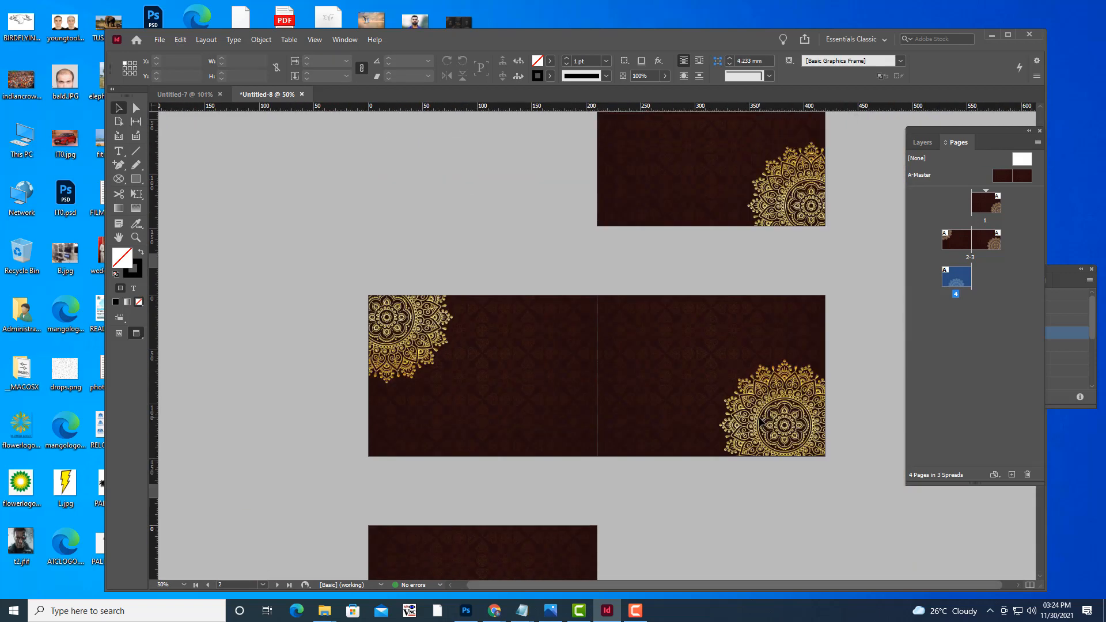
{"action": "scroll", "coordinate": [759, 422], "scroll_direction": "up", "scroll_amount": 2}
{"action": "key", "text": "w"}
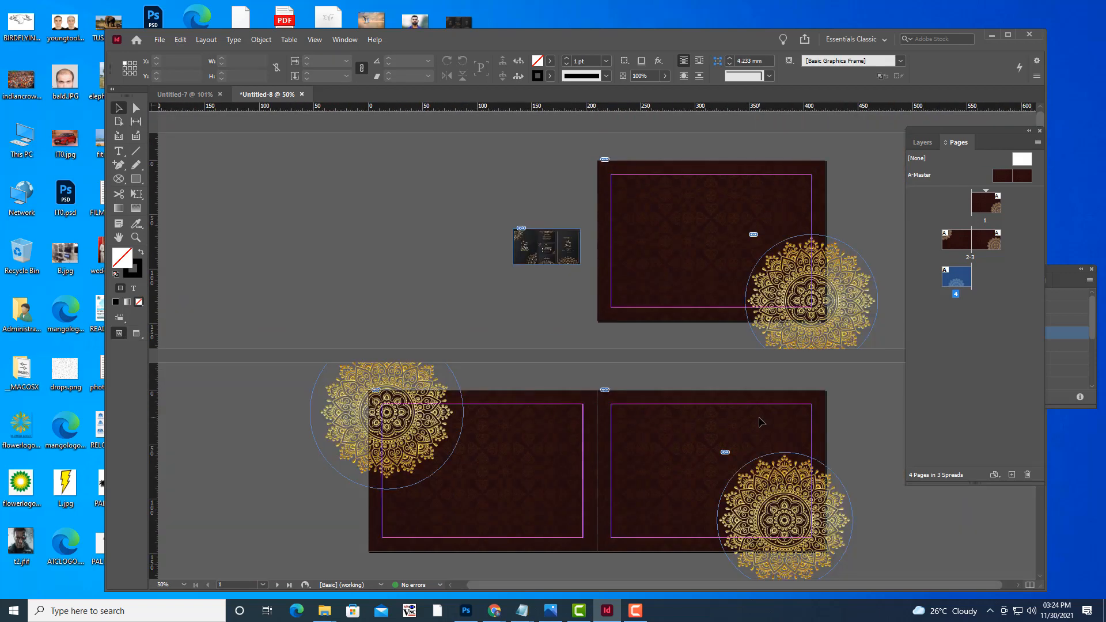
{"action": "key", "text": "w"}
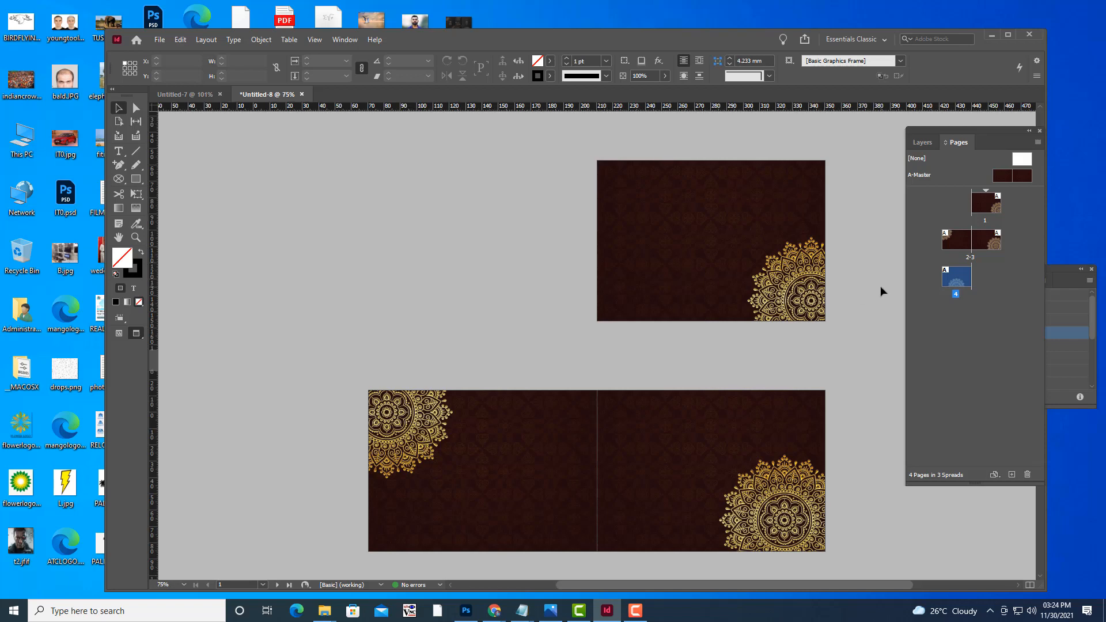
Pan page 1 to the view centre and zoom to 125% on its gold corner mandala.
{"action": "key", "text": "ctrl+equal"}
{"action": "key", "text": "h"}
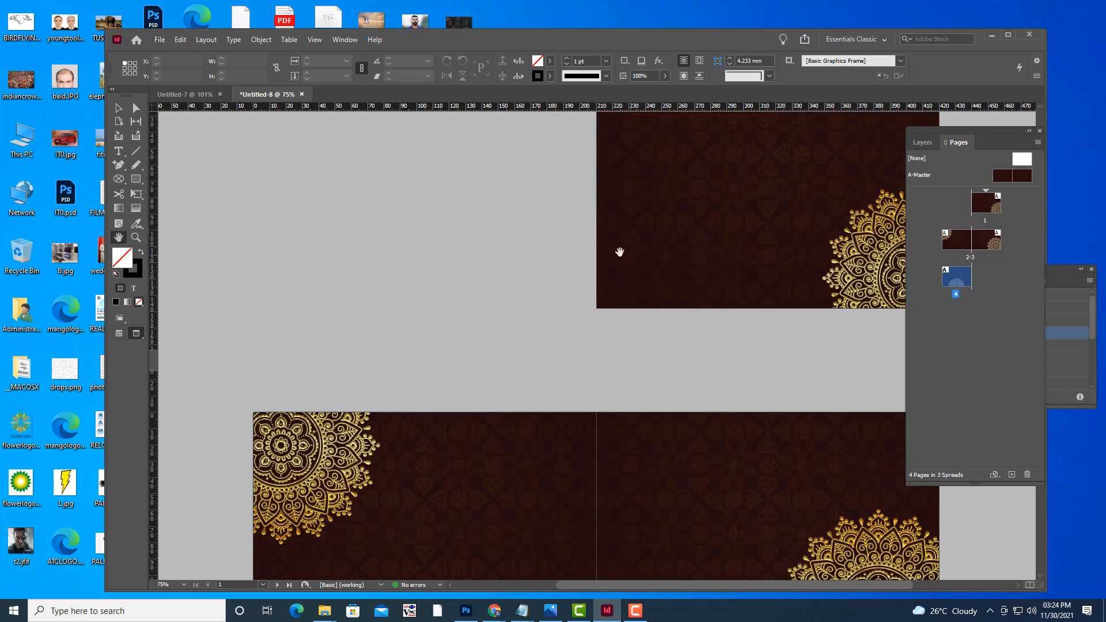
{"action": "left_click_drag", "start_coordinate": [616, 249], "coordinate": [457, 353]}
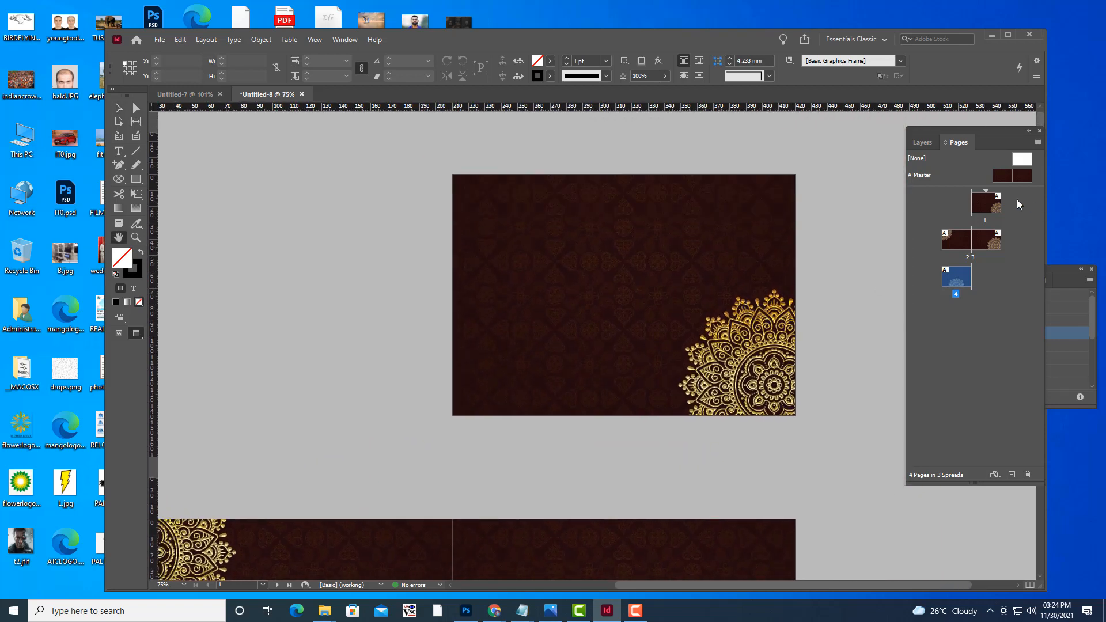
{"action": "left_click_drag", "start_coordinate": [630, 205], "coordinate": [588, 234]}
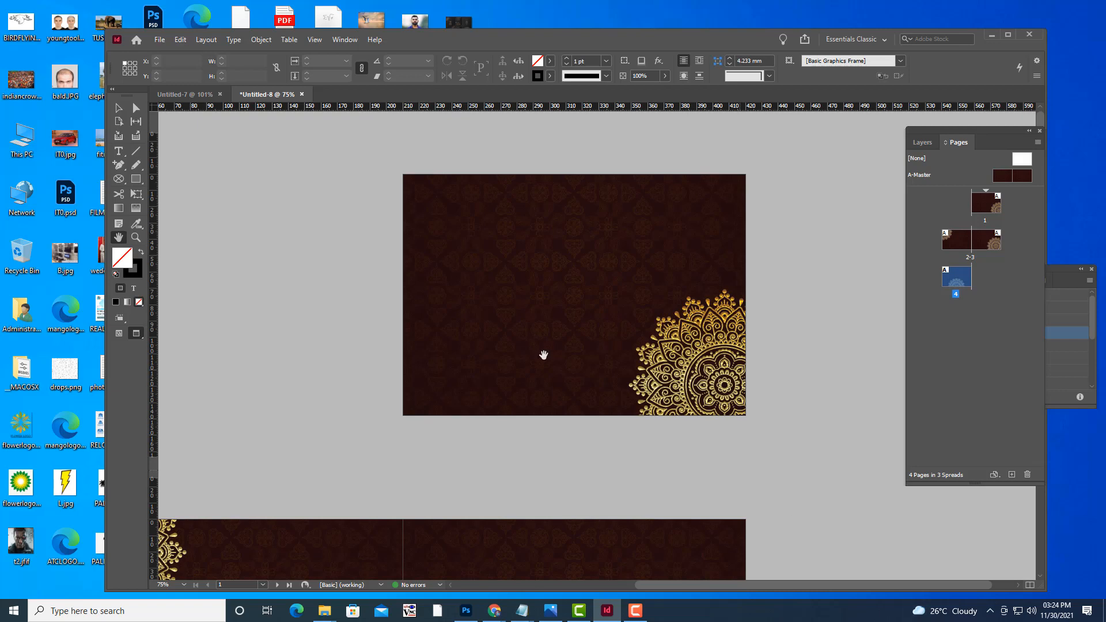
{"action": "key", "text": "ctrl+equal"}
{"action": "scroll", "coordinate": [674, 281], "scroll_direction": "up", "scroll_amount": 2}
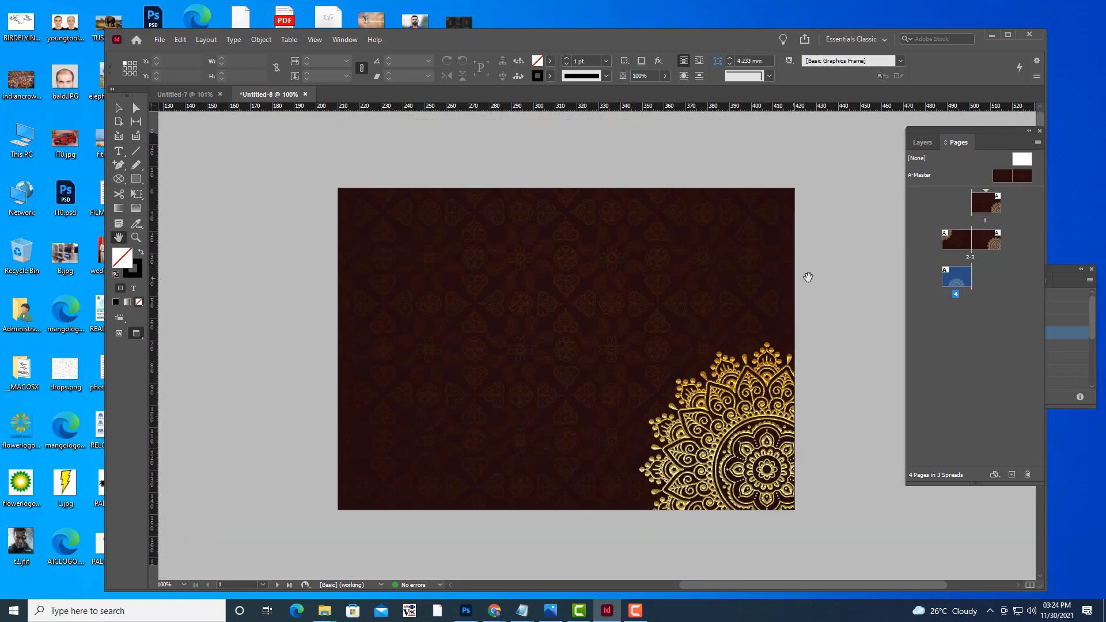
{"action": "key", "text": "ctrl+equal"}
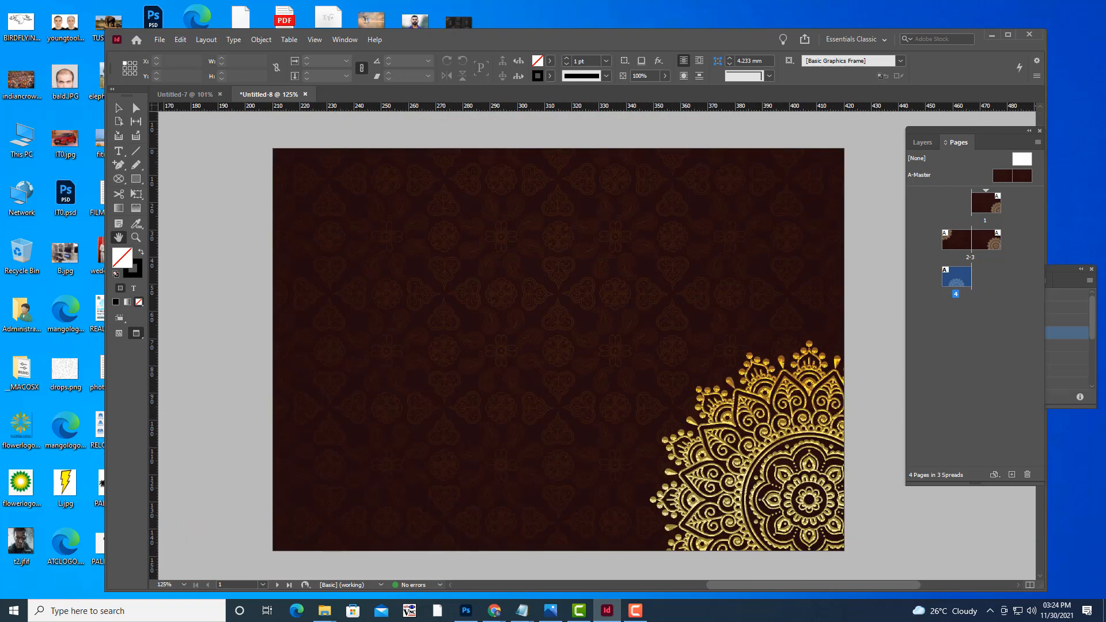
Draw an empty text frame about 86 mm wide across the upper middle of page 1.
{"action": "left_click", "coordinate": [118, 151]}
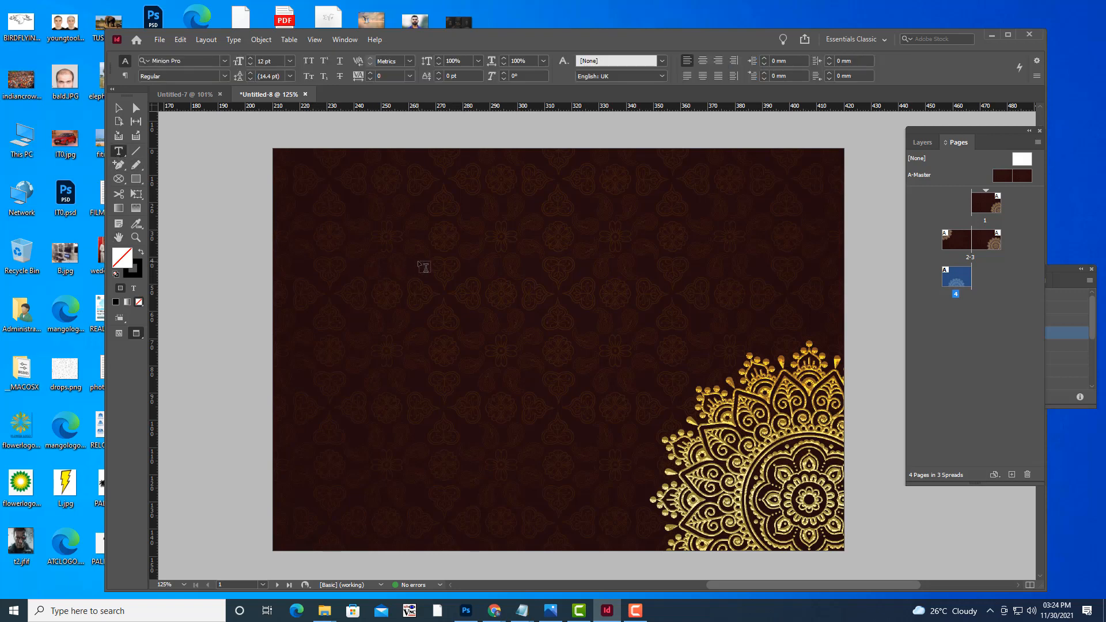
{"action": "key", "text": "w"}
{"action": "key", "text": "w"}
{"action": "left_click_drag", "start_coordinate": [403, 241], "coordinate": [644, 280]}
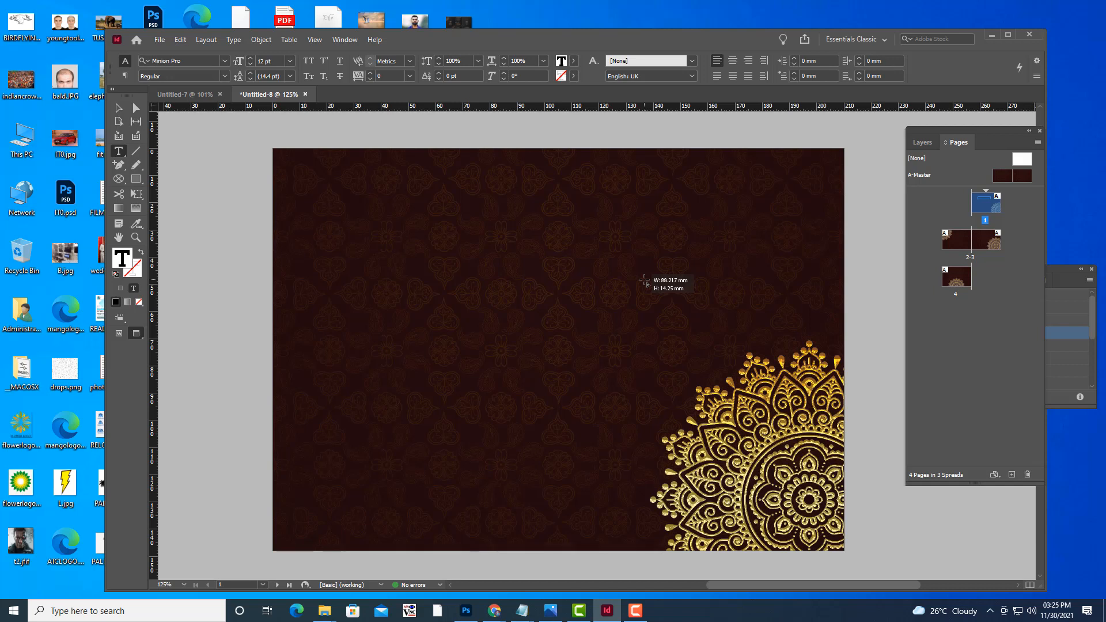
Finish typing 'Kumar weds Kumari', capitalise the second name's K, and select the whole line.
{"action": "type", "text": "kumar weds kumar"}
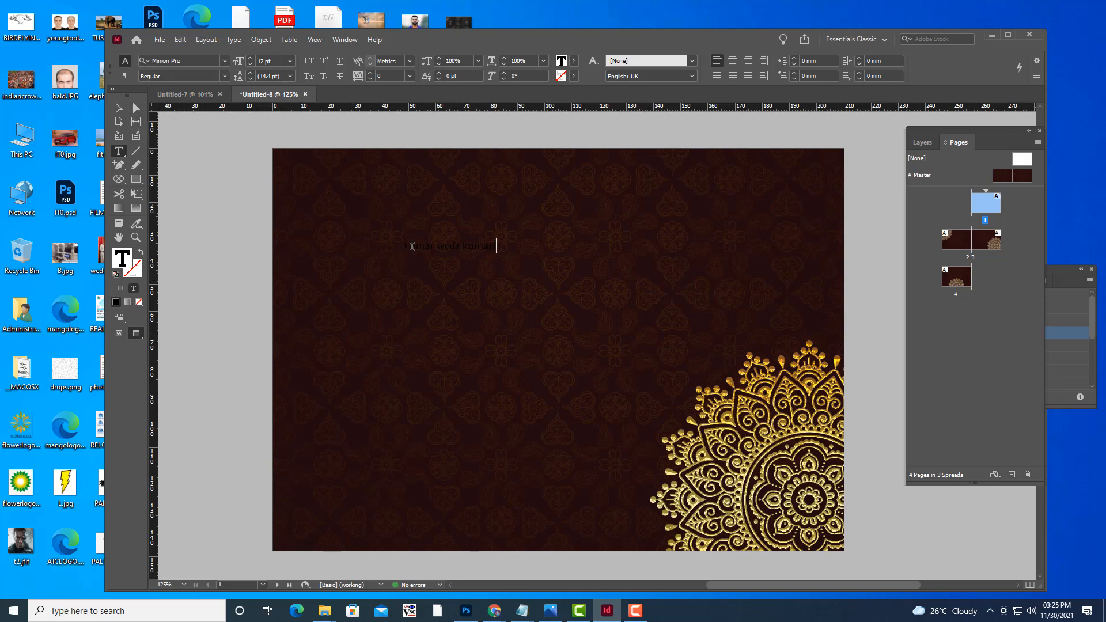
{"action": "left_click_drag", "start_coordinate": [410, 247], "coordinate": [403, 247]}
{"action": "key", "text": "Right"}
{"action": "key", "text": "Right"}
{"action": "key", "text": "Right"}
{"action": "key", "text": "Right"}
{"action": "key", "text": "Right"}
{"action": "key", "text": "Right"}
{"action": "key", "text": "Right"}
{"action": "key", "text": "Right"}
{"action": "key", "text": "Right"}
{"action": "key", "text": "Right"}
{"action": "key", "text": "Right"}
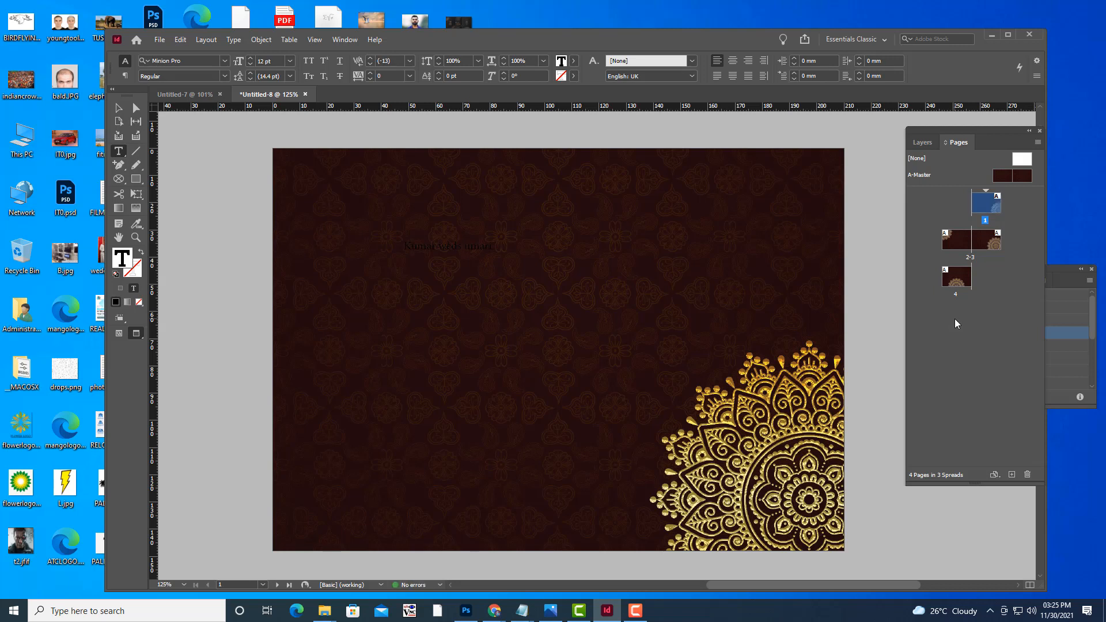
{"action": "key", "text": "BackSpace"}
{"action": "type", "text": "K"}
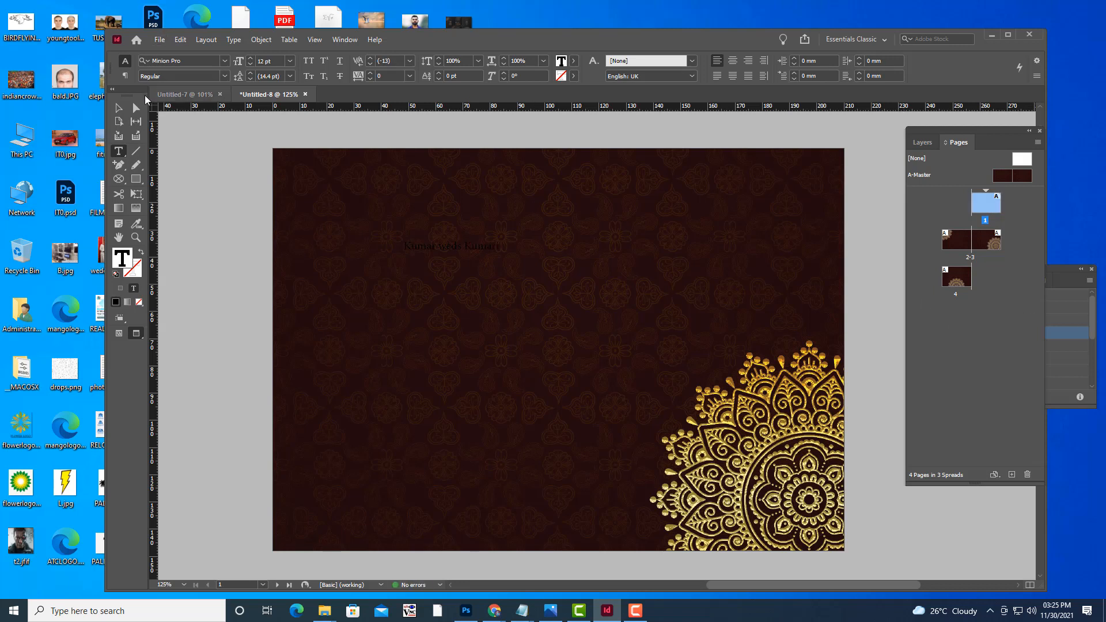
{"action": "left_click", "coordinate": [118, 107]}
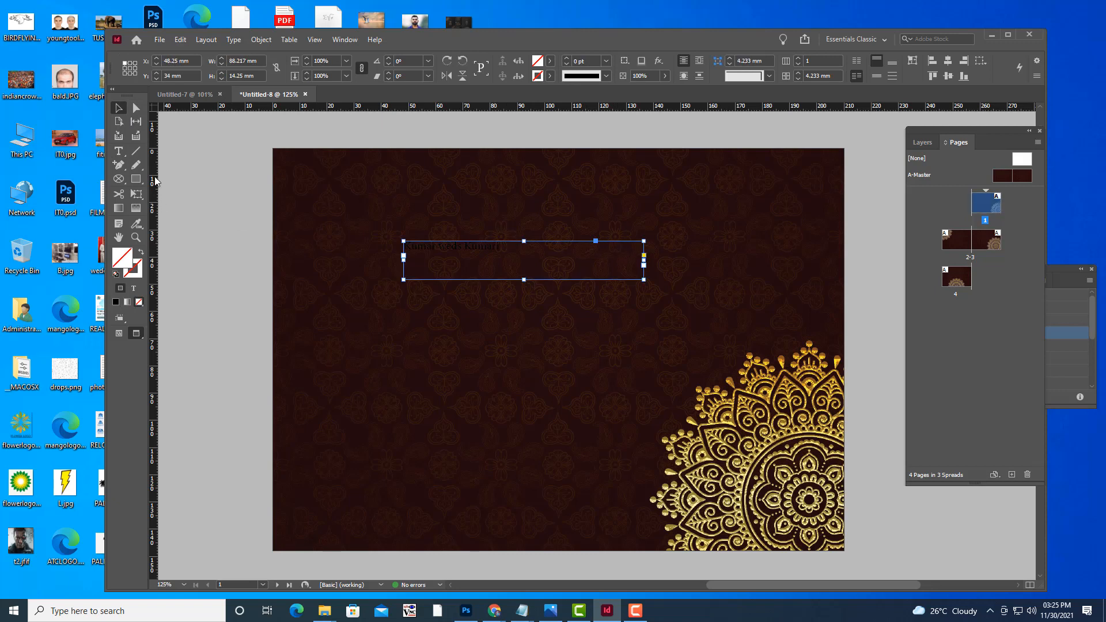
{"action": "left_click", "coordinate": [119, 151]}
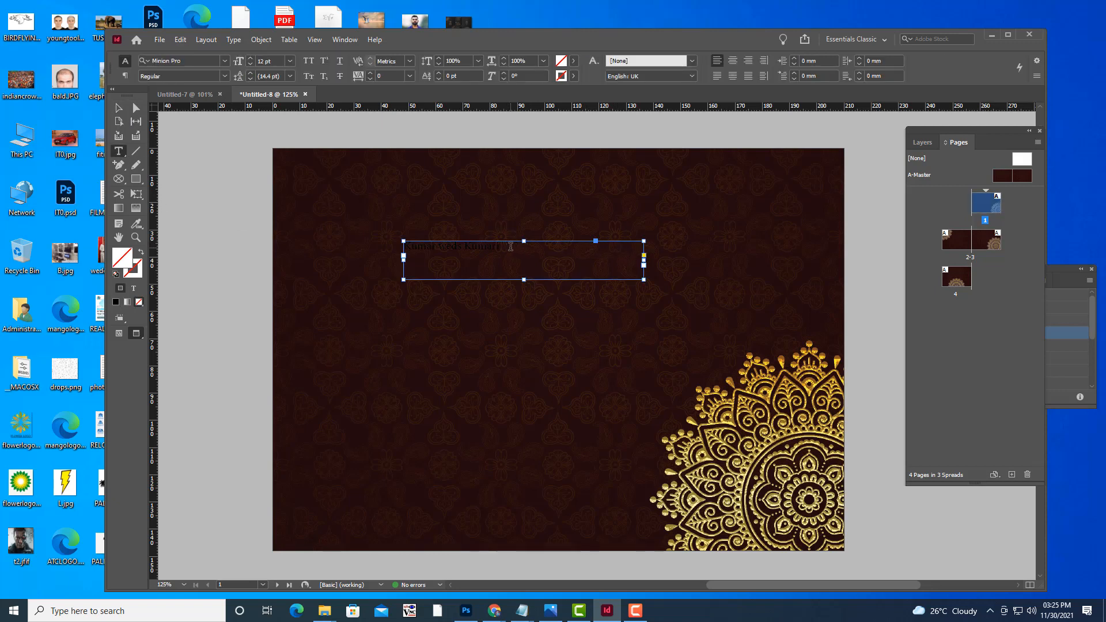
{"action": "left_click_drag", "start_coordinate": [508, 246], "coordinate": [384, 238]}
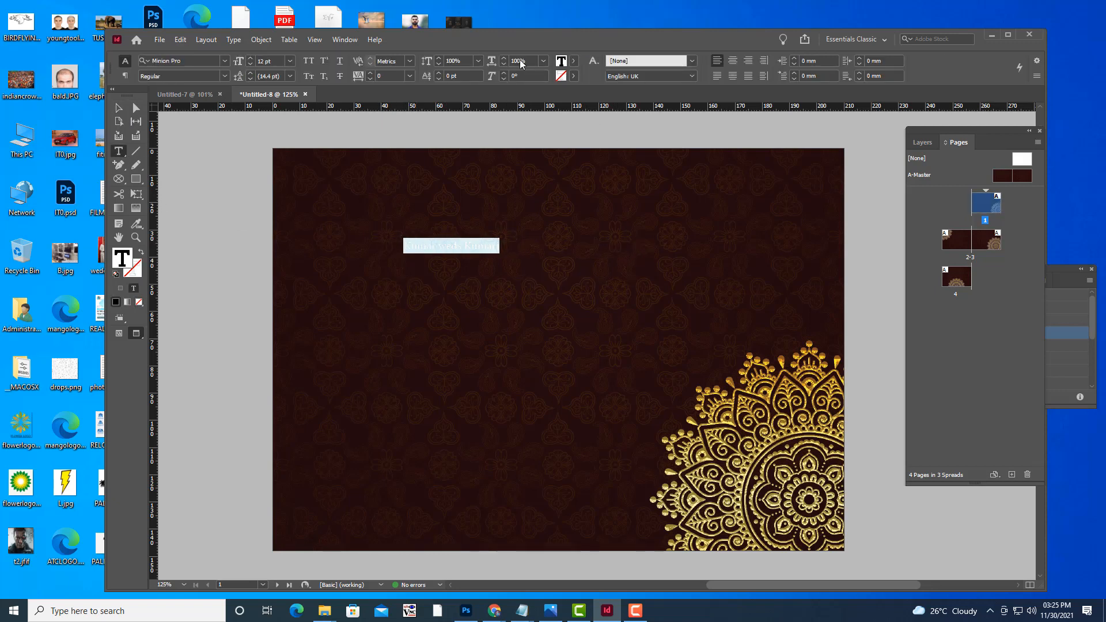
Set the names line in Great Vibes at 32 pt and shift its frame slightly right.
{"action": "left_click", "coordinate": [195, 61]}
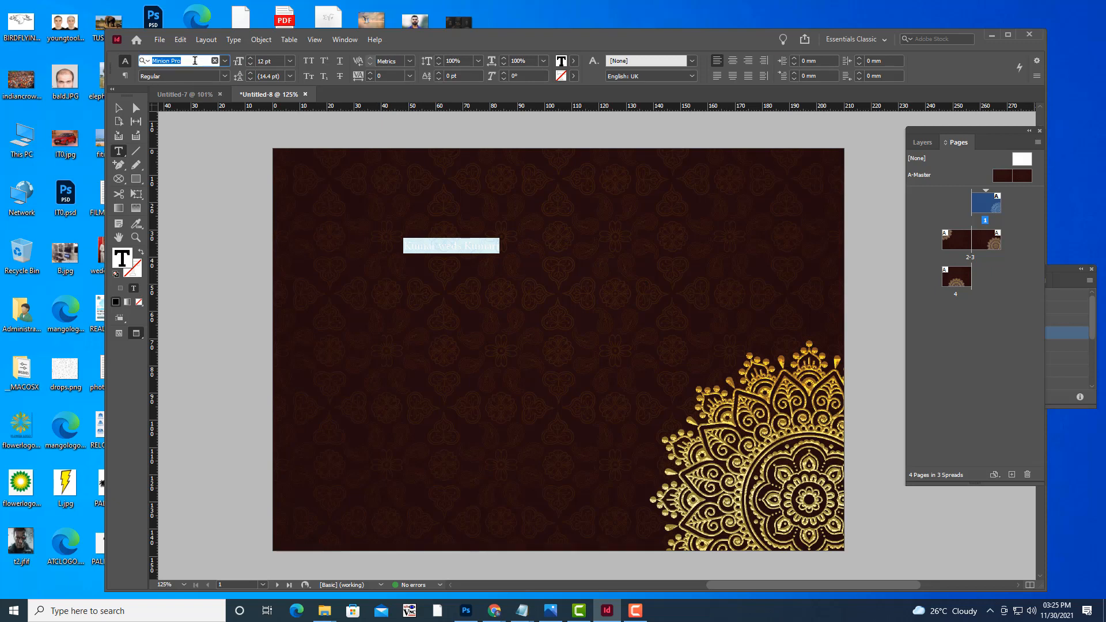
{"action": "type", "text": "gre"}
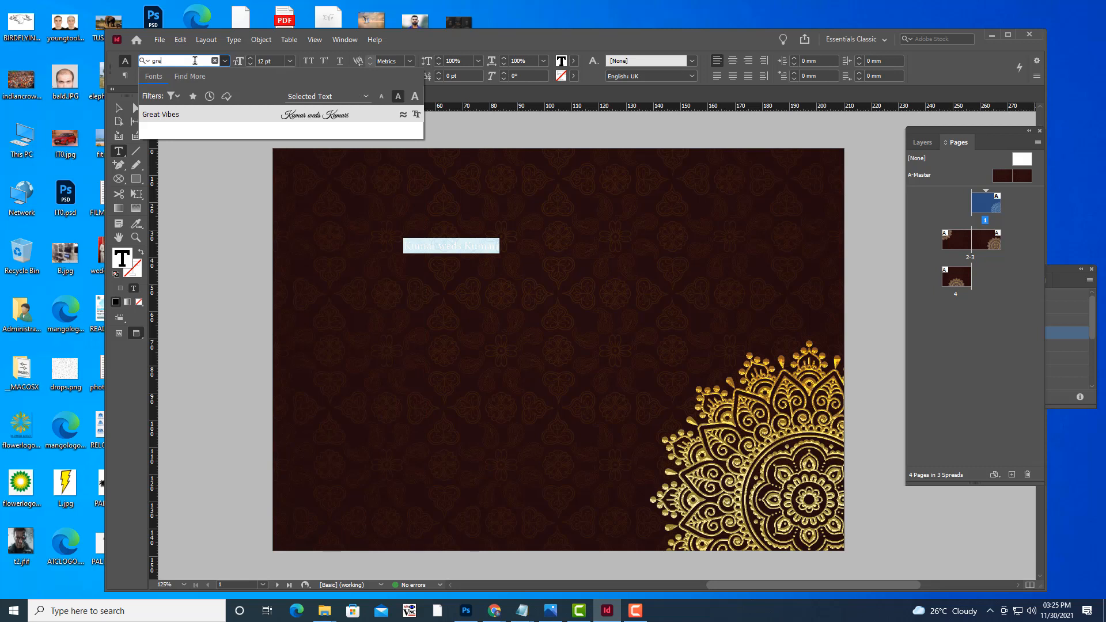
{"action": "left_click", "coordinate": [305, 115]}
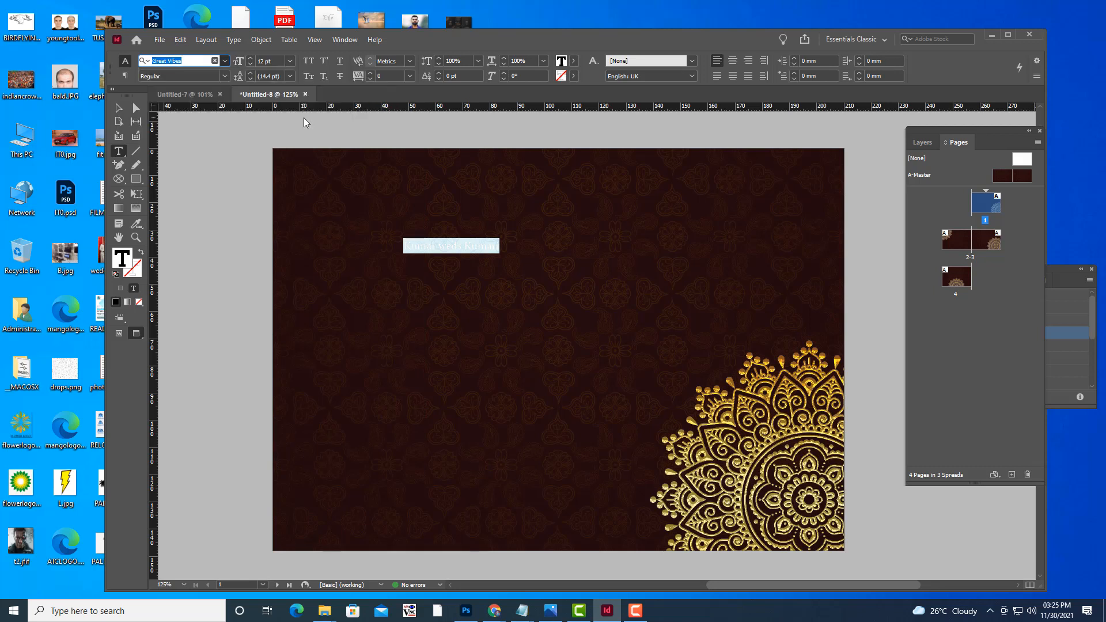
{"action": "key", "text": "Return"}
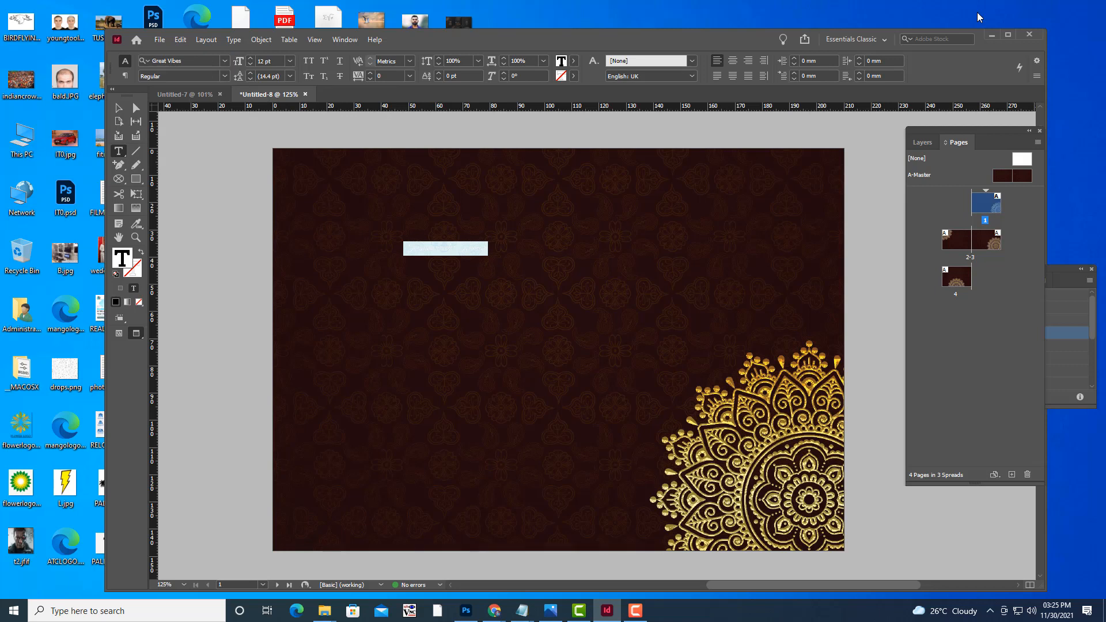
{"action": "key", "text": "ctrl+shift+period"}
{"action": "key", "text": "ctrl+shift+period"}
{"action": "key", "text": "ctrl+shift+period"}
{"action": "key", "text": "ctrl+shift+period"}
{"action": "key", "text": "ctrl+shift+period"}
{"action": "key", "text": "ctrl+shift+period"}
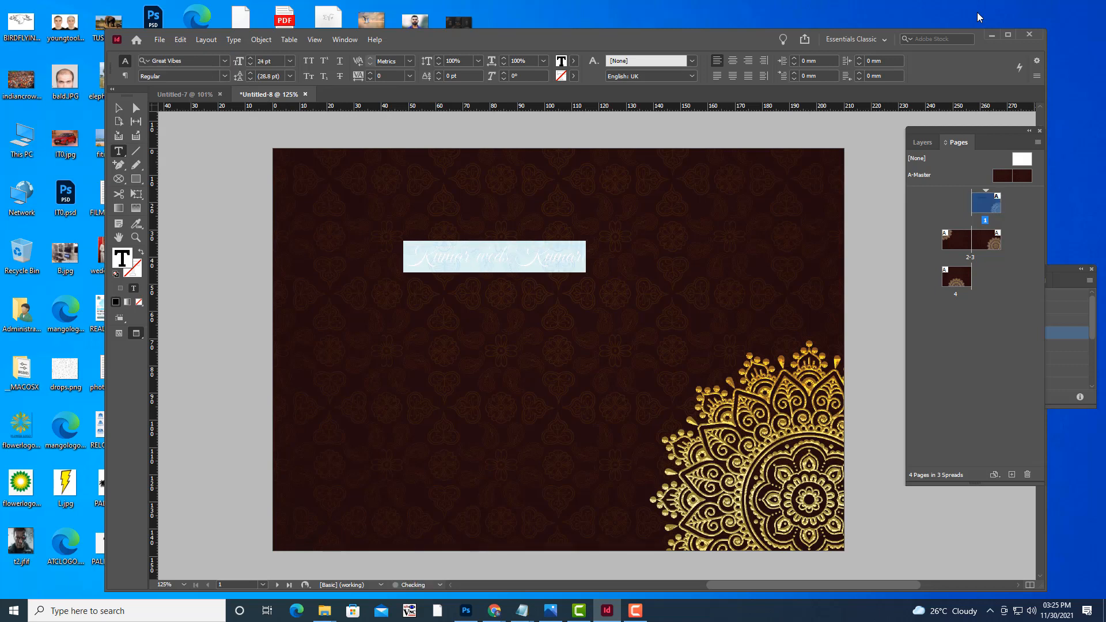
{"action": "key", "text": "ctrl+shift+period"}
{"action": "key", "text": "ctrl+shift+period"}
{"action": "key", "text": "ctrl+shift+period"}
{"action": "key", "text": "ctrl+shift+period"}
{"action": "key", "text": "ctrl+shift+period"}
{"action": "key", "text": "ctrl+shift+period"}
{"action": "key", "text": "ctrl+shift+period"}
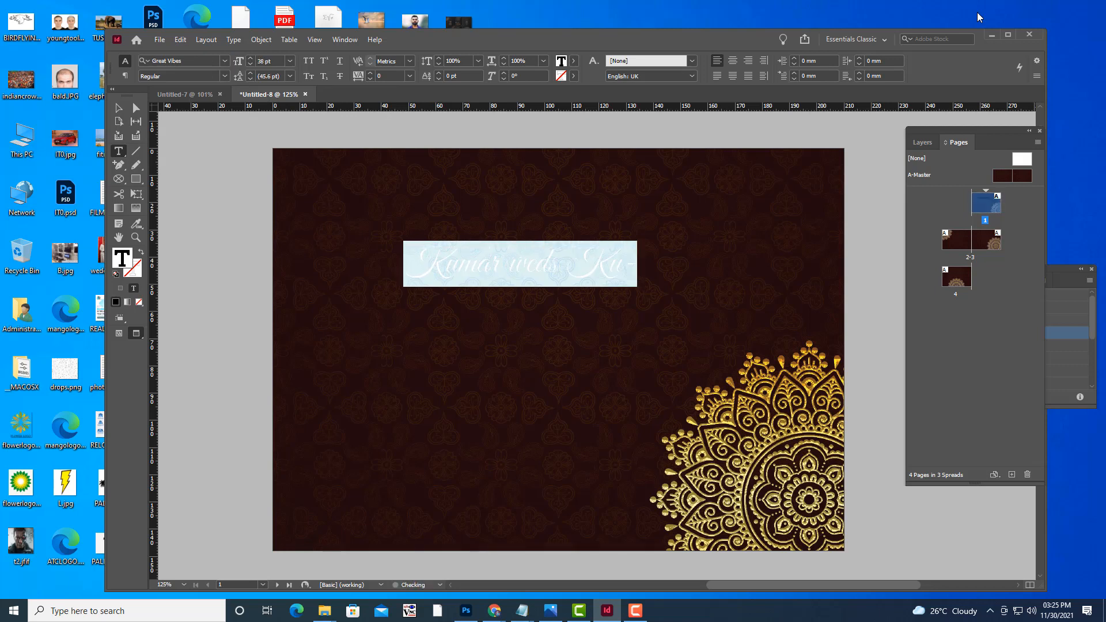
{"action": "key", "text": "ctrl+shift+comma"}
{"action": "key", "text": "ctrl+shift+comma"}
{"action": "key", "text": "ctrl+shift+comma"}
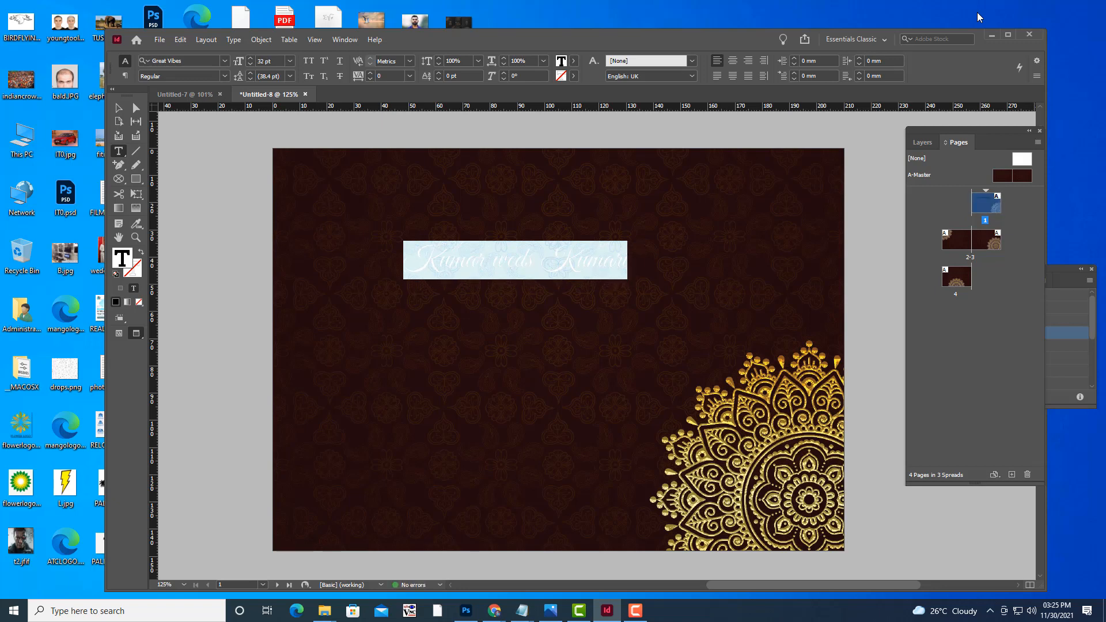
{"action": "left_click", "coordinate": [118, 108]}
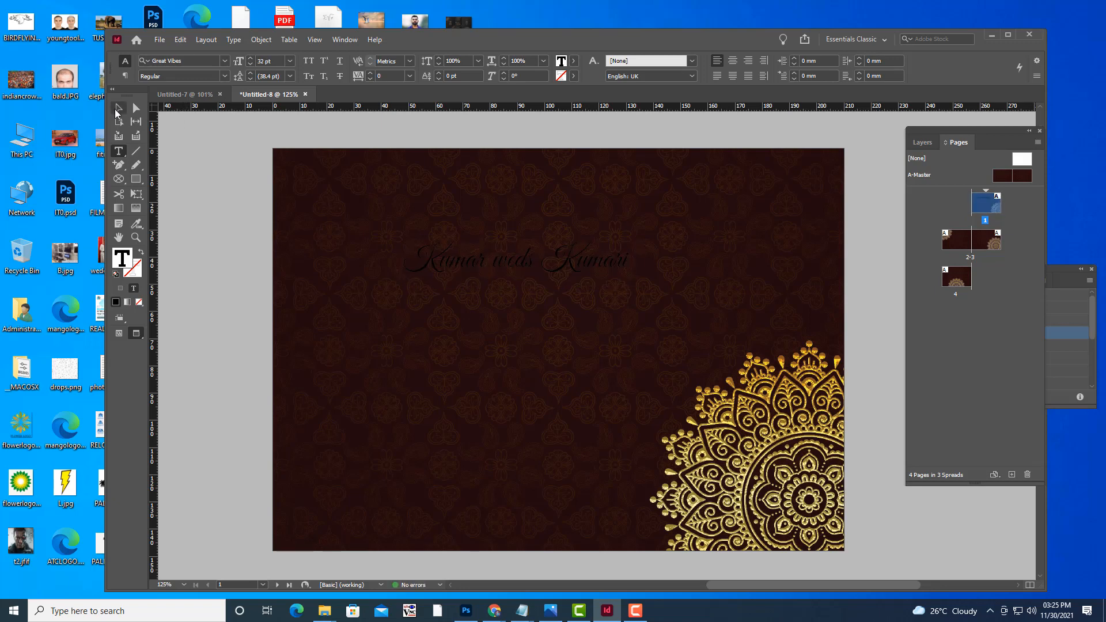
{"action": "left_click_drag", "start_coordinate": [599, 269], "coordinate": [639, 270]}
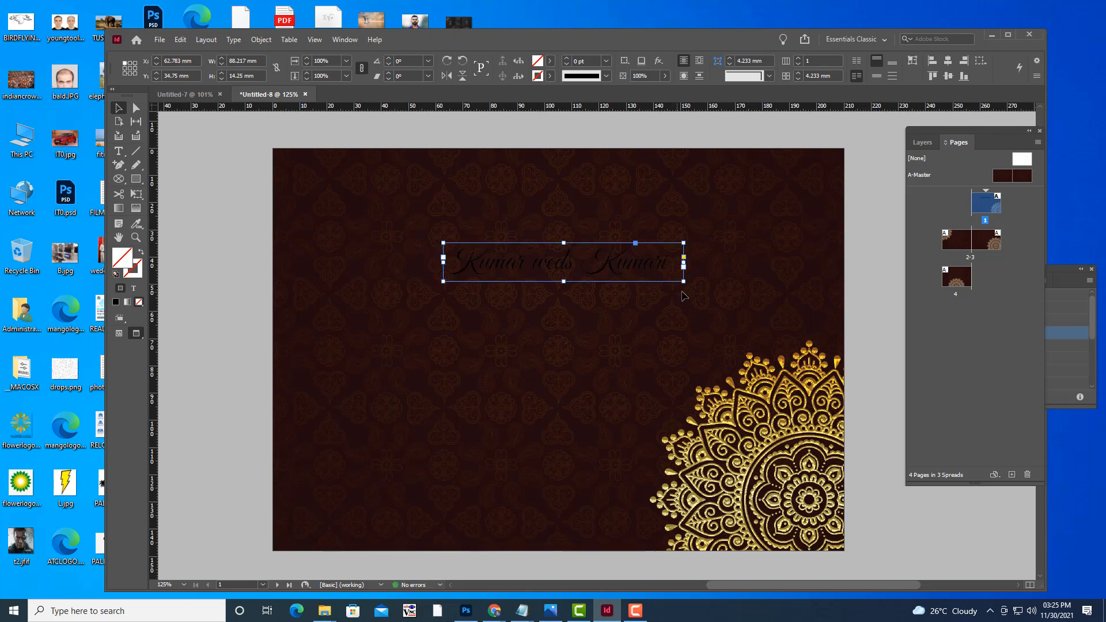
Colour the Kumar weds Kumari text yellow (C=0 M=0 Y=100 K=0).
{"action": "left_click", "coordinate": [118, 151]}
{"action": "triple_click", "coordinate": [596, 259]}
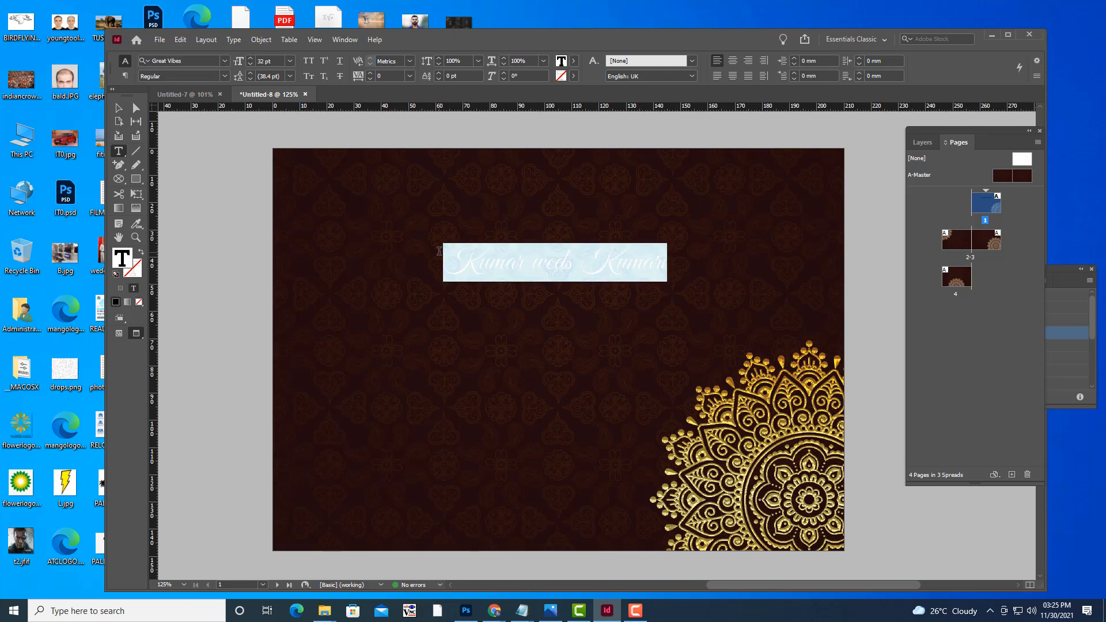
{"action": "left_click", "coordinate": [574, 62]}
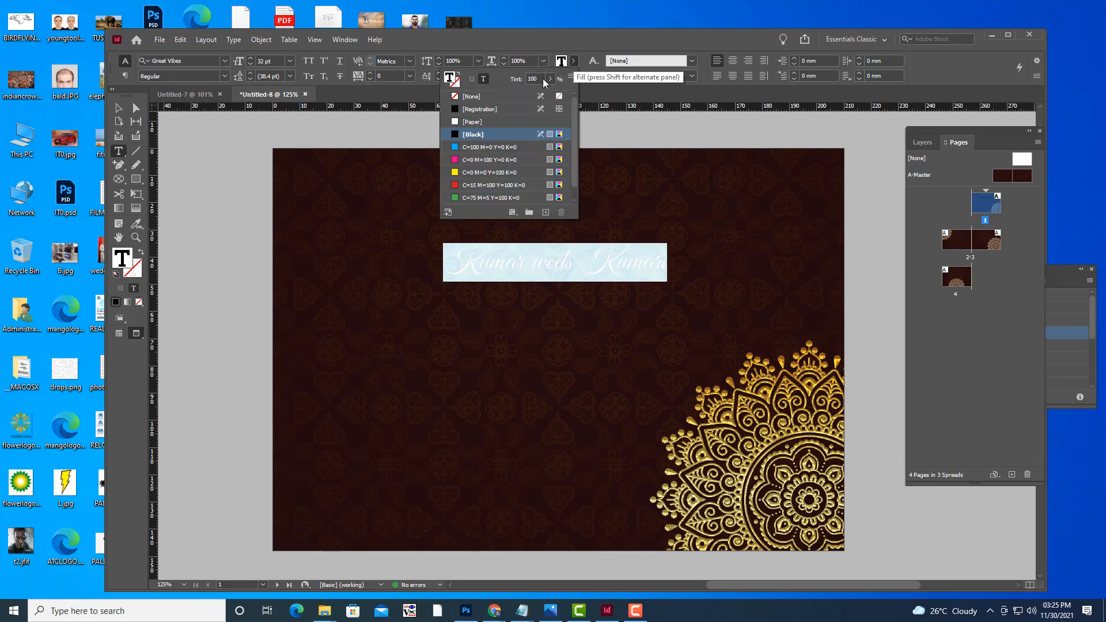
{"action": "left_click", "coordinate": [454, 171]}
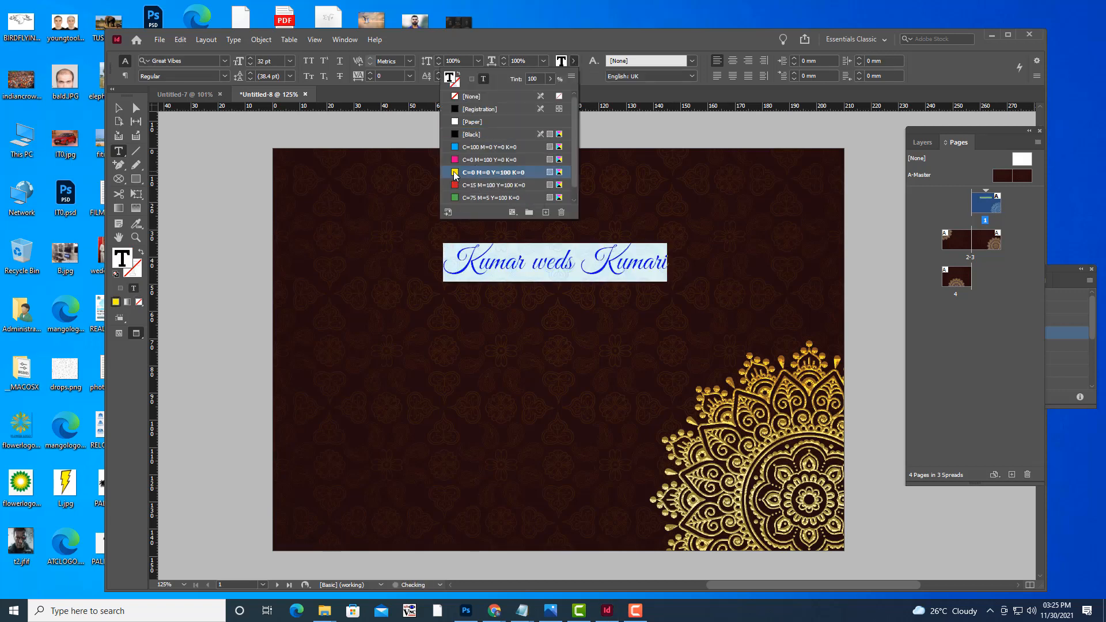
Extend the names text frame downward to 52.25 mm tall.
{"action": "left_click", "coordinate": [124, 109]}
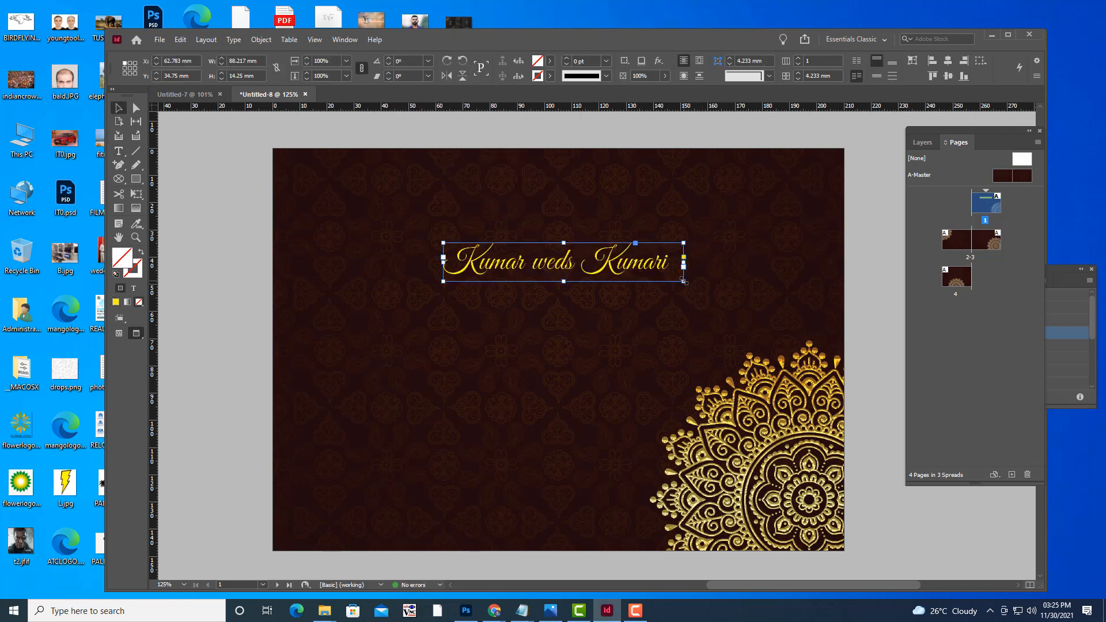
{"action": "left_click_drag", "start_coordinate": [684, 281], "coordinate": [755, 292]}
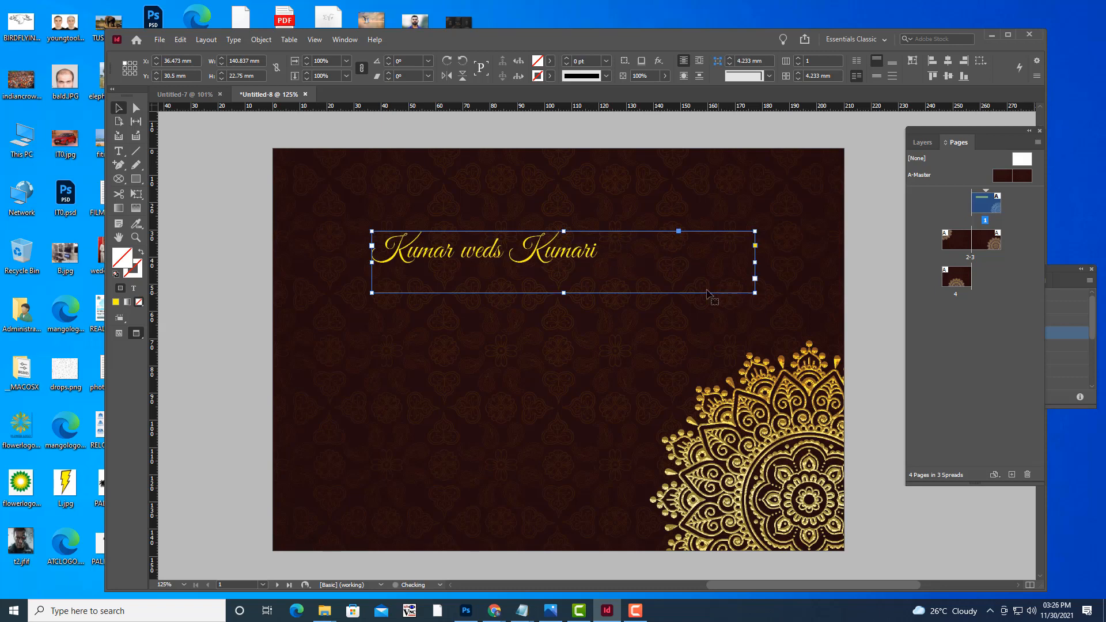
{"action": "key", "text": "ctrl+z"}
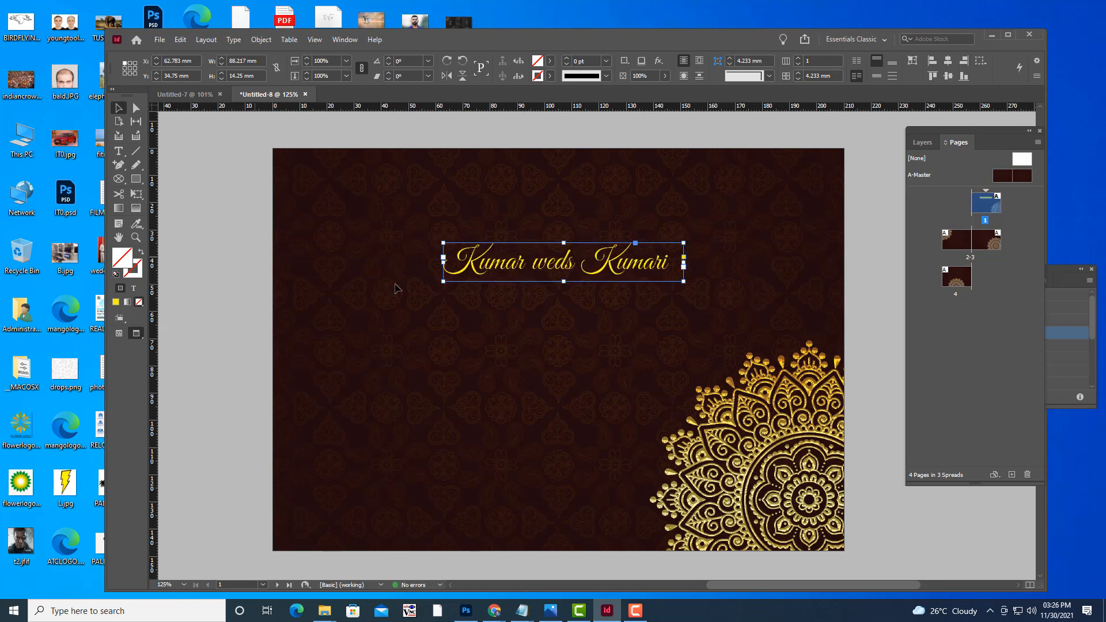
{"action": "left_click_drag", "start_coordinate": [563, 281], "coordinate": [570, 386]}
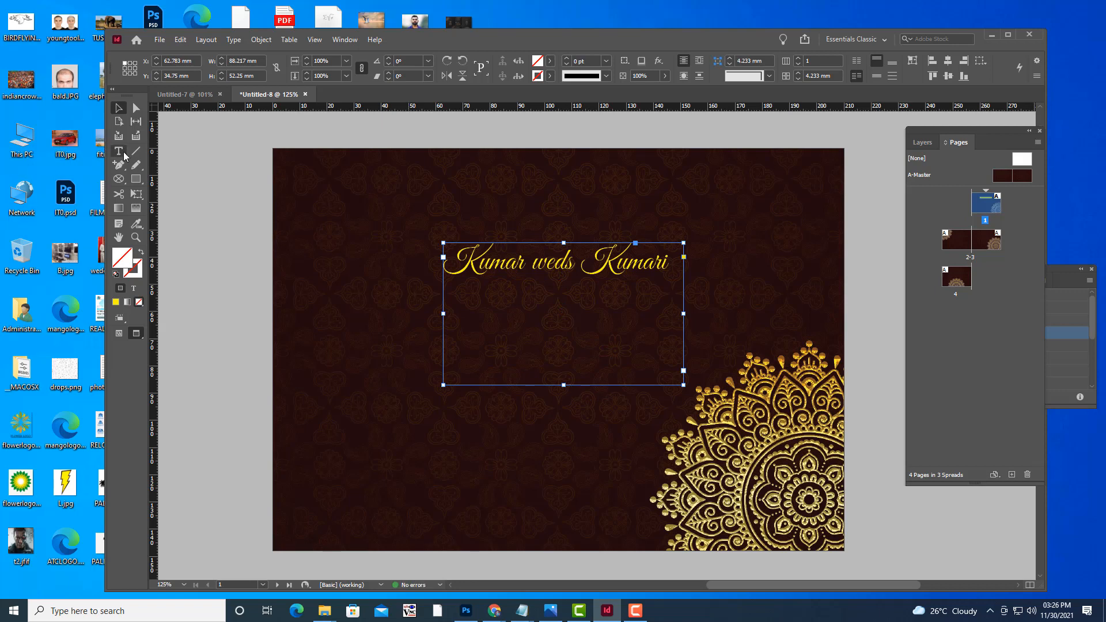
Capitalise Weds and break the names onto three lines: Kumar, Weds, Kumari.
{"action": "double_click", "coordinate": [483, 264]}
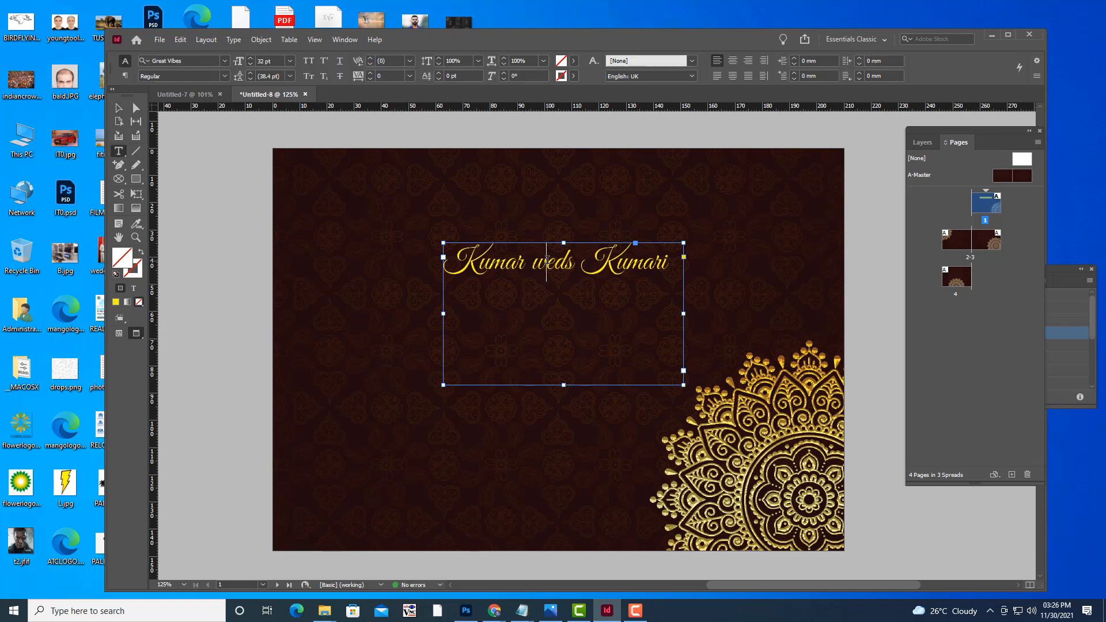
{"action": "left_click_drag", "start_coordinate": [546, 260], "coordinate": [533, 260]}
{"action": "type", "text": "W"}
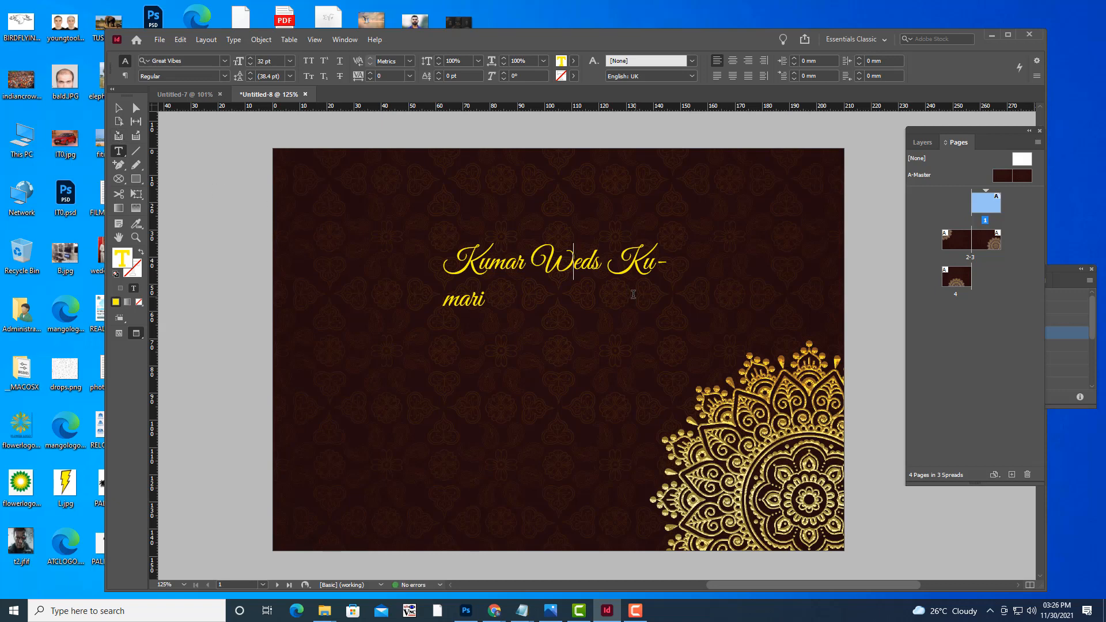
{"action": "left_click", "coordinate": [529, 257]}
{"action": "key", "text": "Return"}
{"action": "key", "text": "Right"}
{"action": "key", "text": "Right"}
{"action": "key", "text": "Right"}
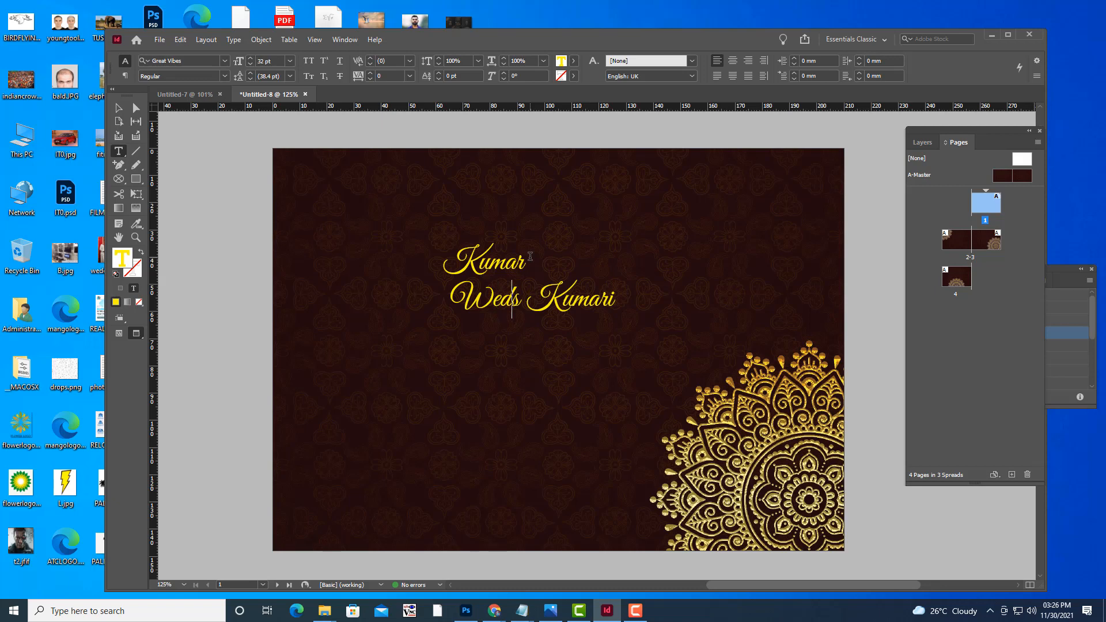
{"action": "key", "text": "Return"}
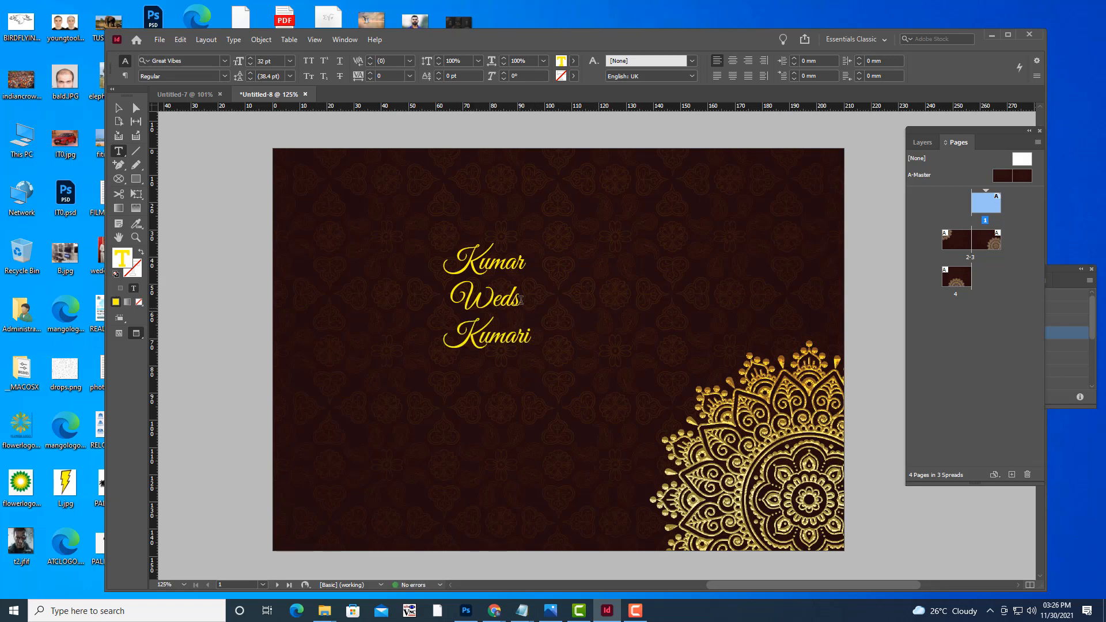
Shrink Weds to 22 pt and centre-align all three name lines.
{"action": "left_click_drag", "start_coordinate": [521, 301], "coordinate": [442, 299]}
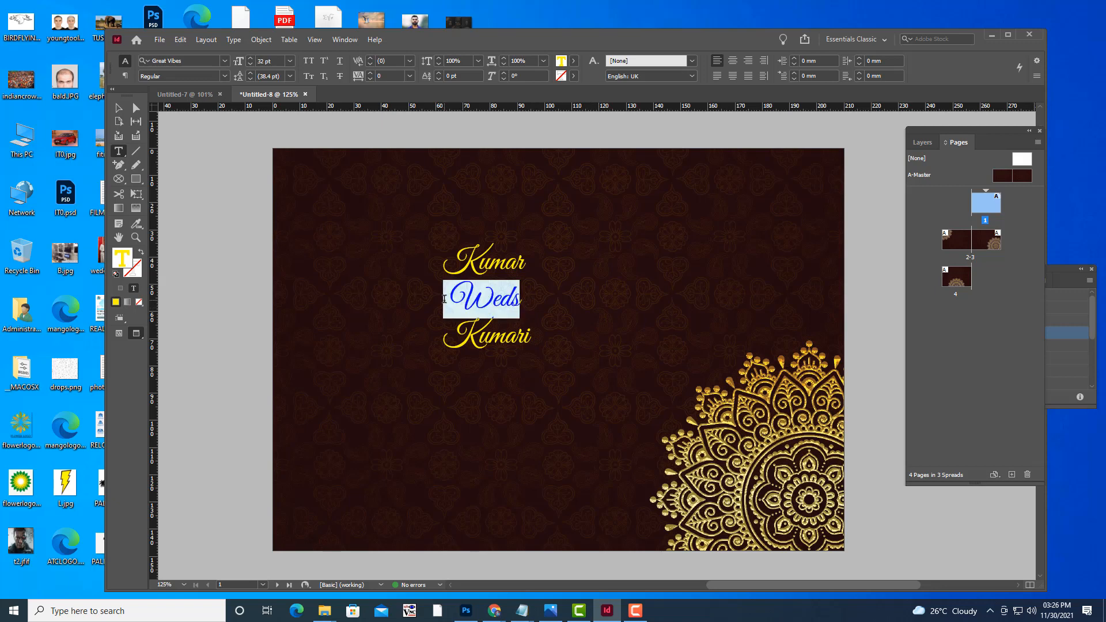
{"action": "double_click", "coordinate": [470, 302]}
{"action": "key", "text": "ctrl+shift+comma"}
{"action": "key", "text": "ctrl+shift+comma"}
{"action": "key", "text": "ctrl+shift+comma"}
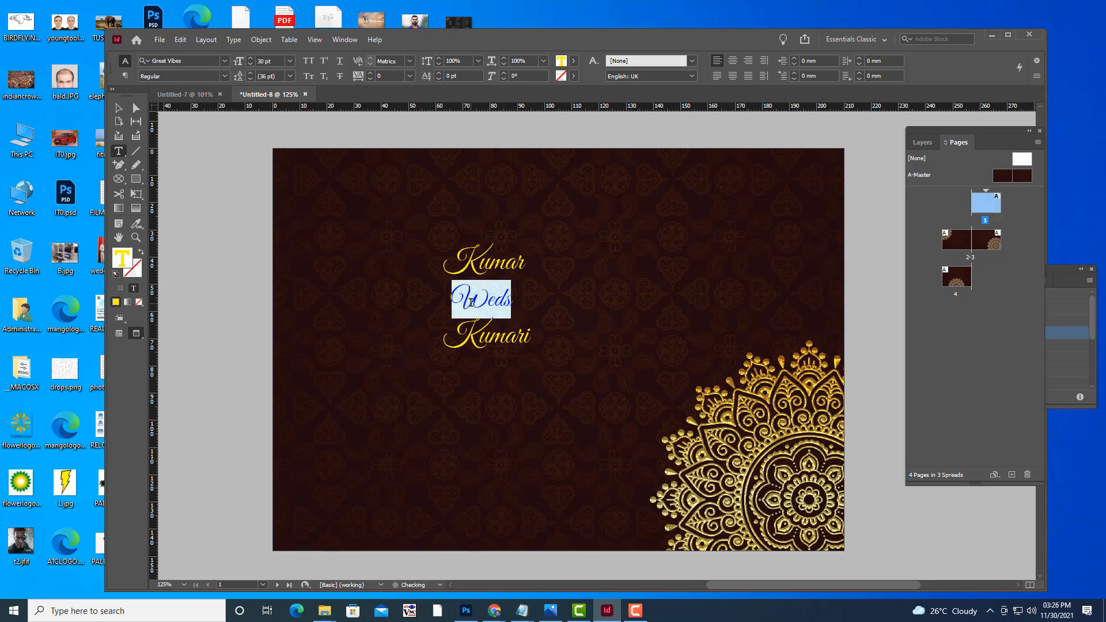
{"action": "key", "text": "ctrl+shift+comma"}
{"action": "key", "text": "ctrl+shift+comma"}
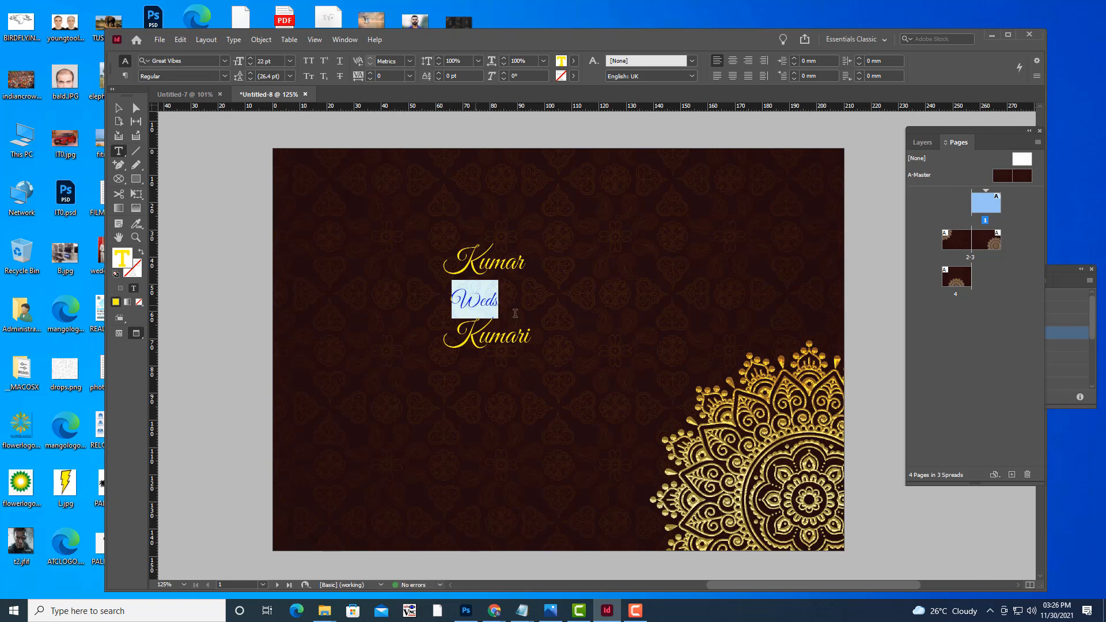
{"action": "left_click_drag", "start_coordinate": [535, 333], "coordinate": [434, 240]}
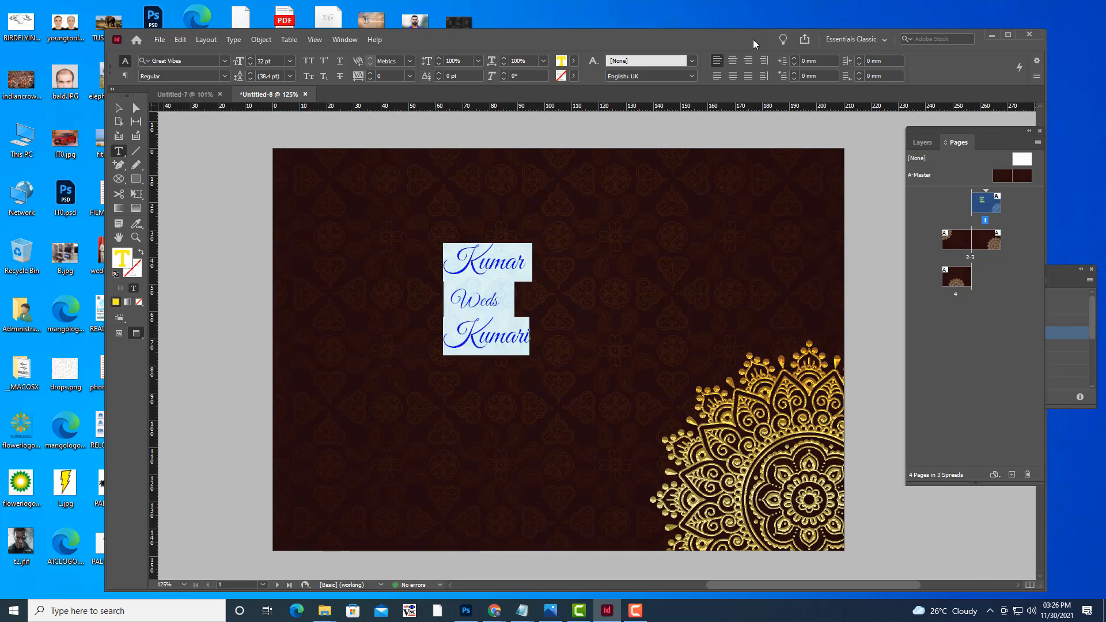
{"action": "left_click", "coordinate": [731, 60]}
{"action": "left_click", "coordinate": [118, 109]}
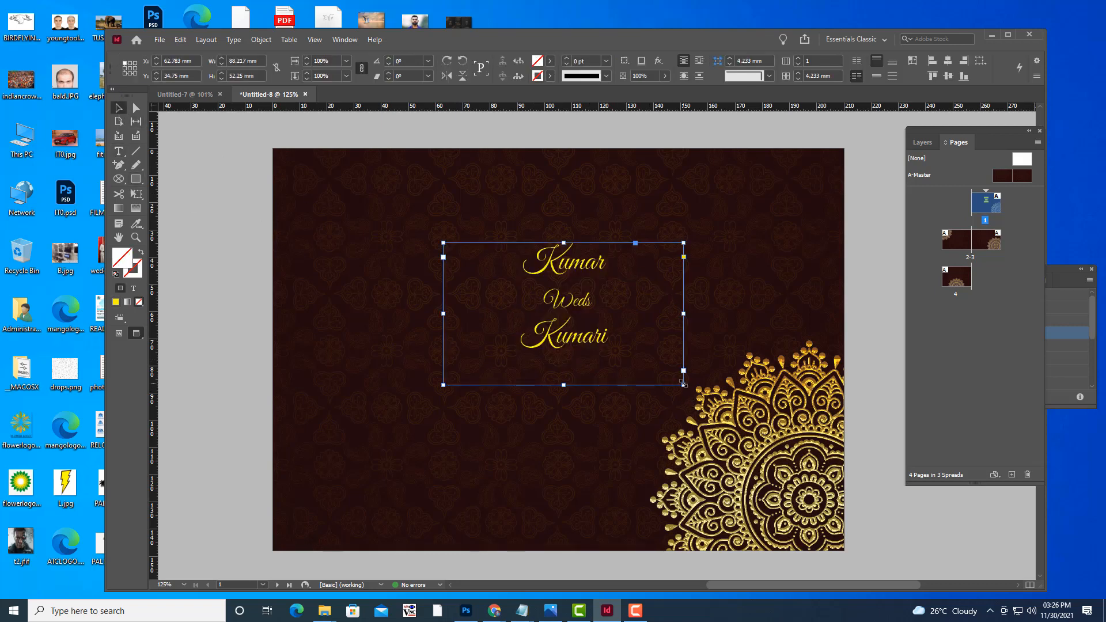
Enlarge the names frame to 69.5 mm tall and increase the names' point size.
{"action": "left_click_drag", "start_coordinate": [683, 383], "coordinate": [752, 431]}
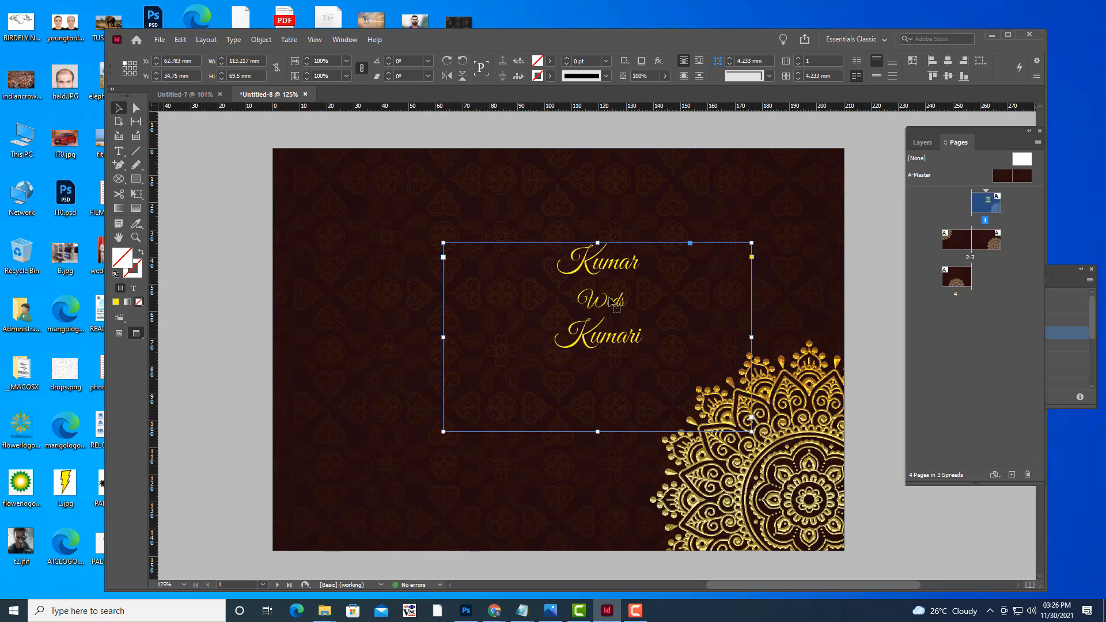
{"action": "left_click_drag", "start_coordinate": [611, 299], "coordinate": [563, 309]}
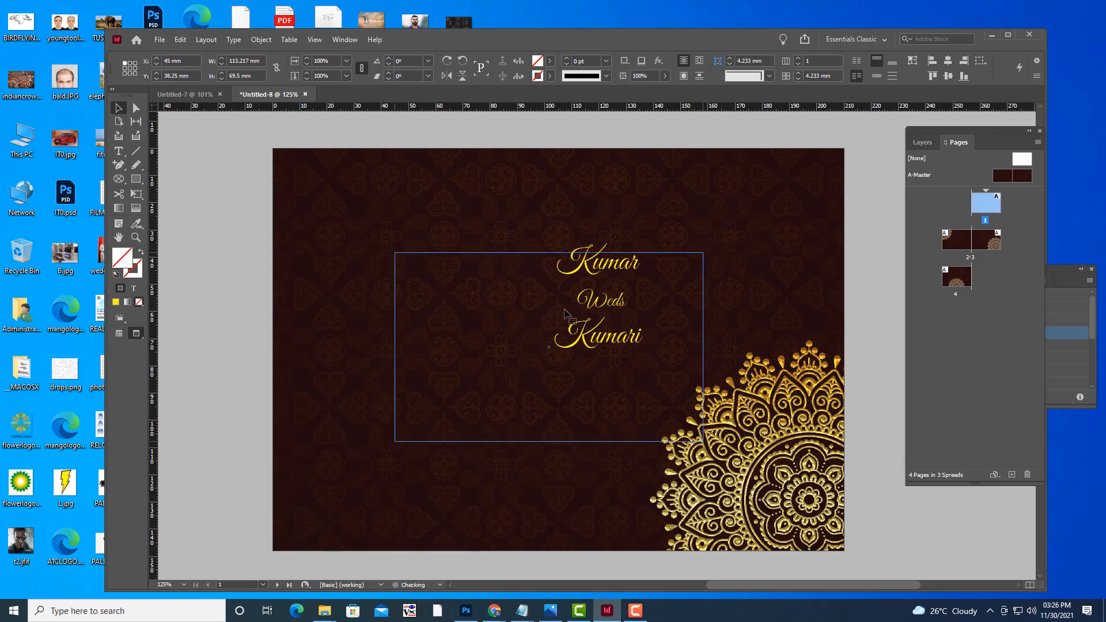
{"action": "left_click", "coordinate": [119, 151]}
{"action": "left_click_drag", "start_coordinate": [593, 345], "coordinate": [495, 263]}
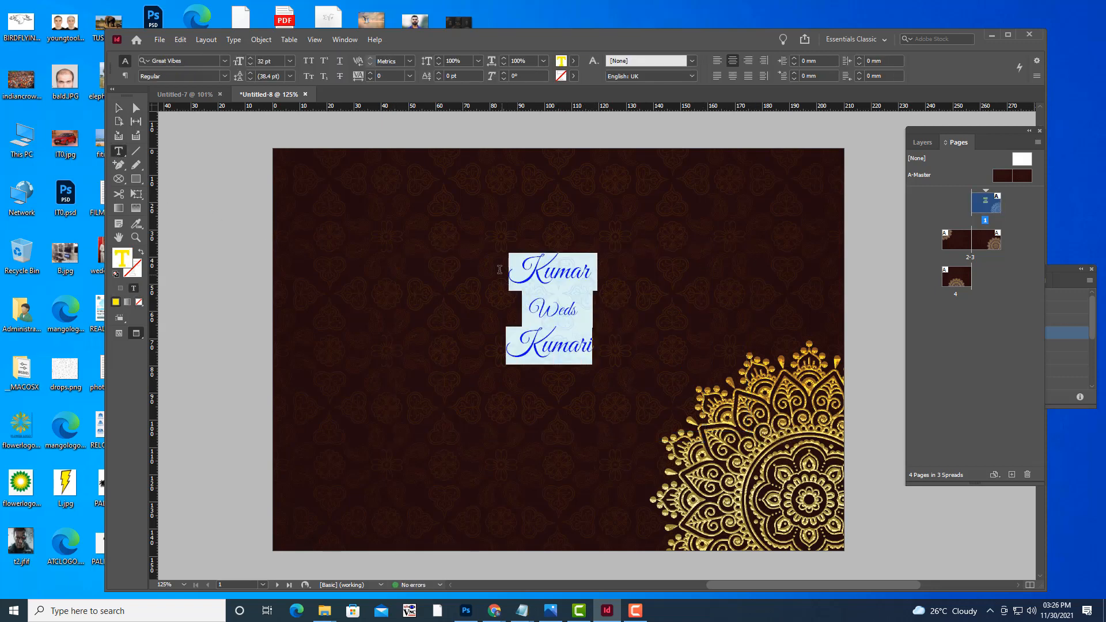
{"action": "key", "text": "ctrl+shift+period"}
{"action": "key", "text": "ctrl+shift+period"}
{"action": "key", "text": "ctrl+shift+period"}
{"action": "key", "text": "ctrl+shift+period"}
{"action": "key", "text": "ctrl+shift+period"}
{"action": "key", "text": "ctrl+shift+period"}
{"action": "key", "text": "ctrl+shift+period"}
{"action": "key", "text": "ctrl+shift+period"}
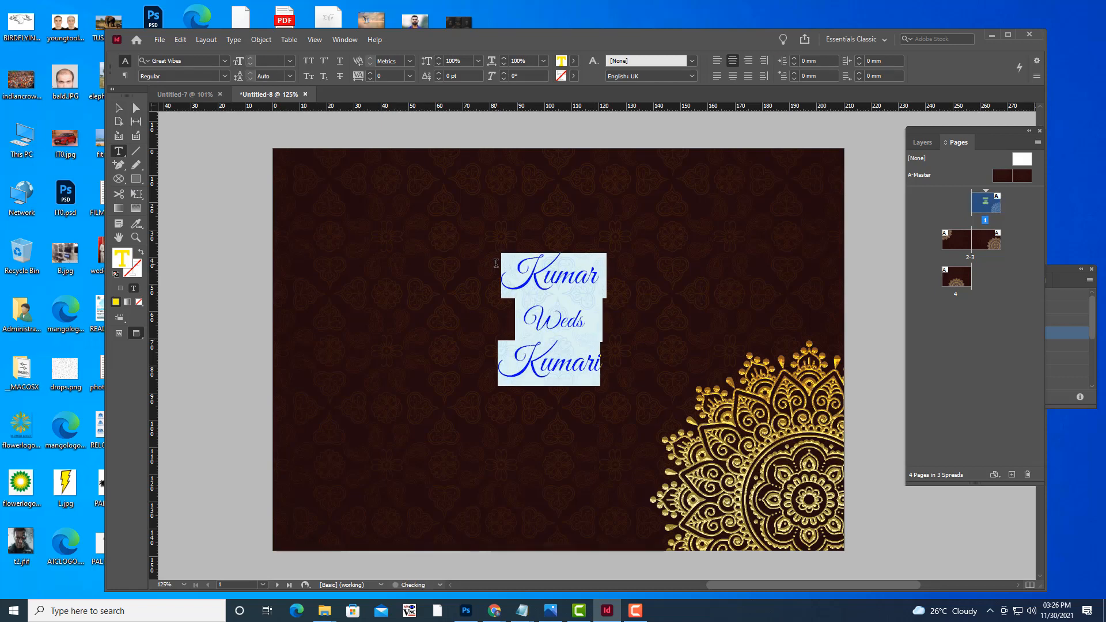
{"action": "key", "text": "ctrl+shift+period"}
{"action": "key", "text": "ctrl+shift+period"}
{"action": "key", "text": "ctrl+shift+period"}
{"action": "key", "text": "ctrl+shift+period"}
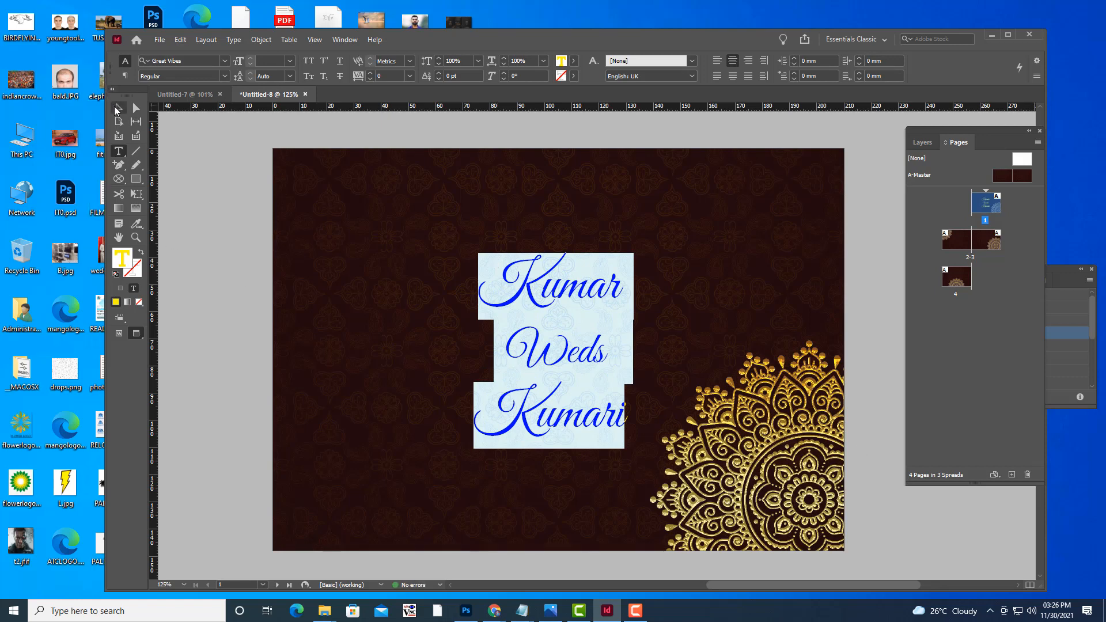
Reposition the names frame to X 39 mm, Y 32.5 mm, left of the mandala.
{"action": "left_click", "coordinate": [117, 109]}
{"action": "mouse_move", "coordinate": [593, 290]}
{"action": "left_mouse_down"}
{"action": "mouse_move", "coordinate": [585, 267]}
{"action": "mouse_move", "coordinate": [583, 275]}
{"action": "left_mouse_up"}
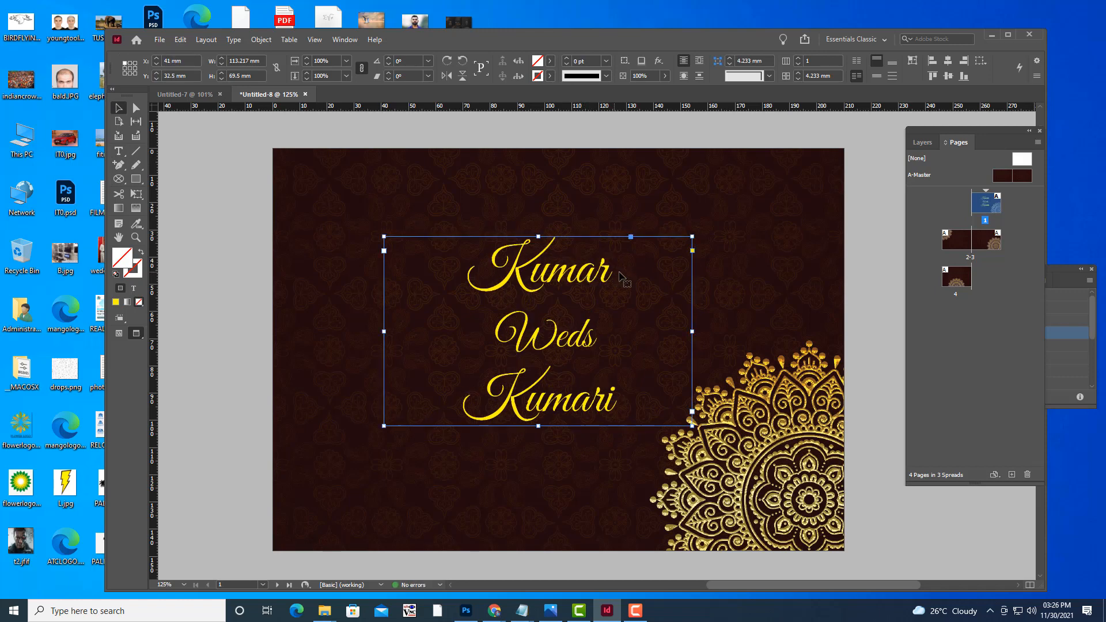
{"action": "key", "text": "Left"}
{"action": "key", "text": "Left"}
{"action": "key", "text": "Left"}
{"action": "key", "text": "Left"}
{"action": "key", "text": "Left"}
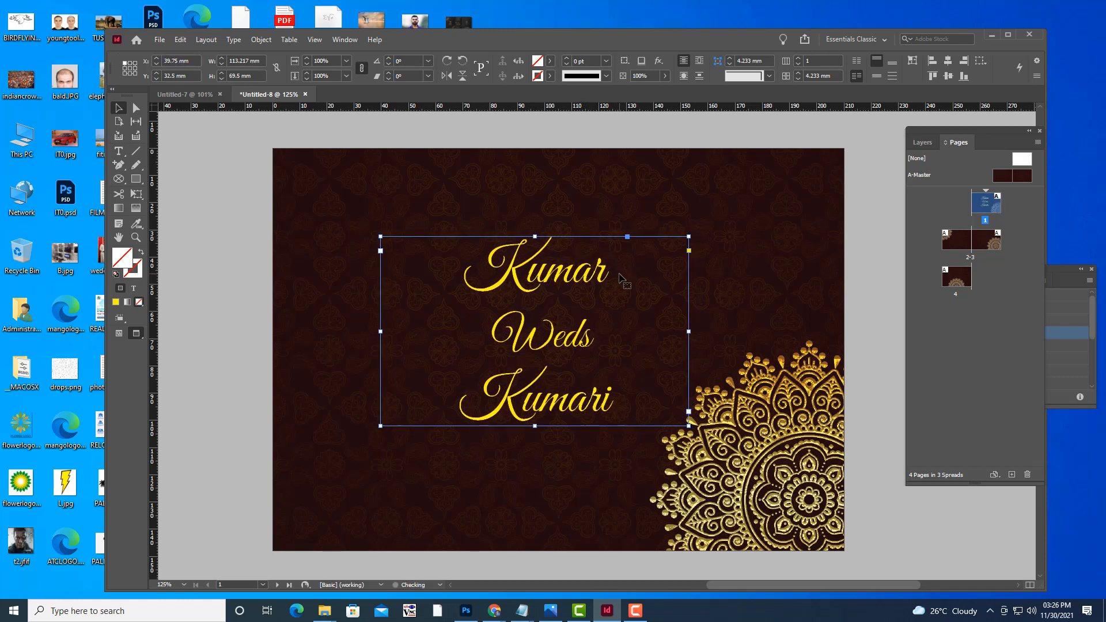
{"action": "key", "text": "Left"}
{"action": "key", "text": "Left"}
{"action": "key", "text": "Left"}
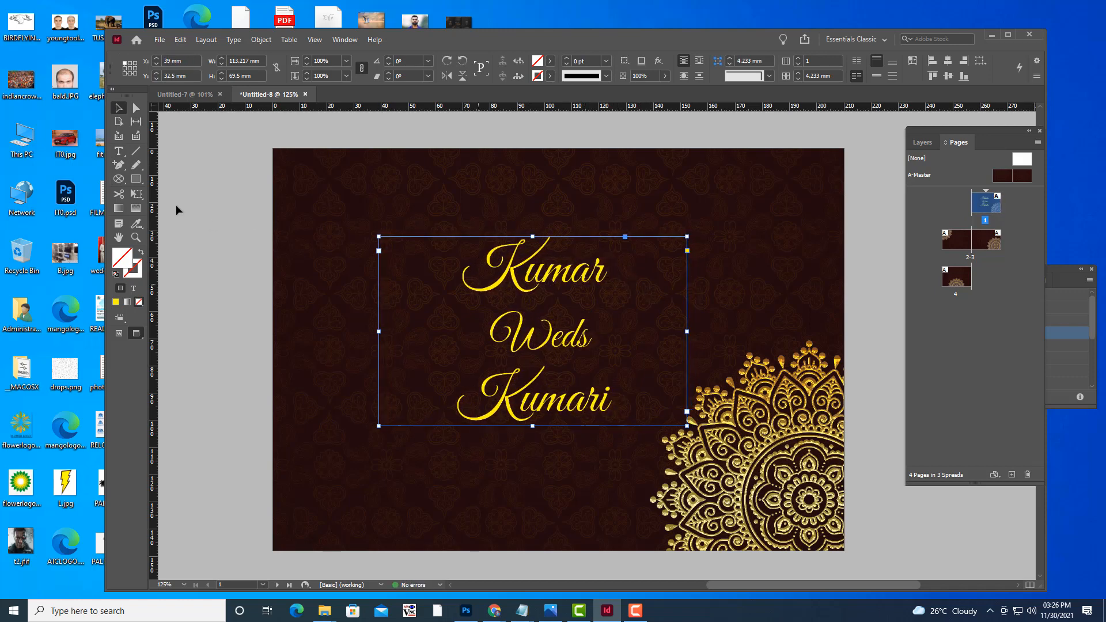
{"action": "left_click", "coordinate": [119, 151]}
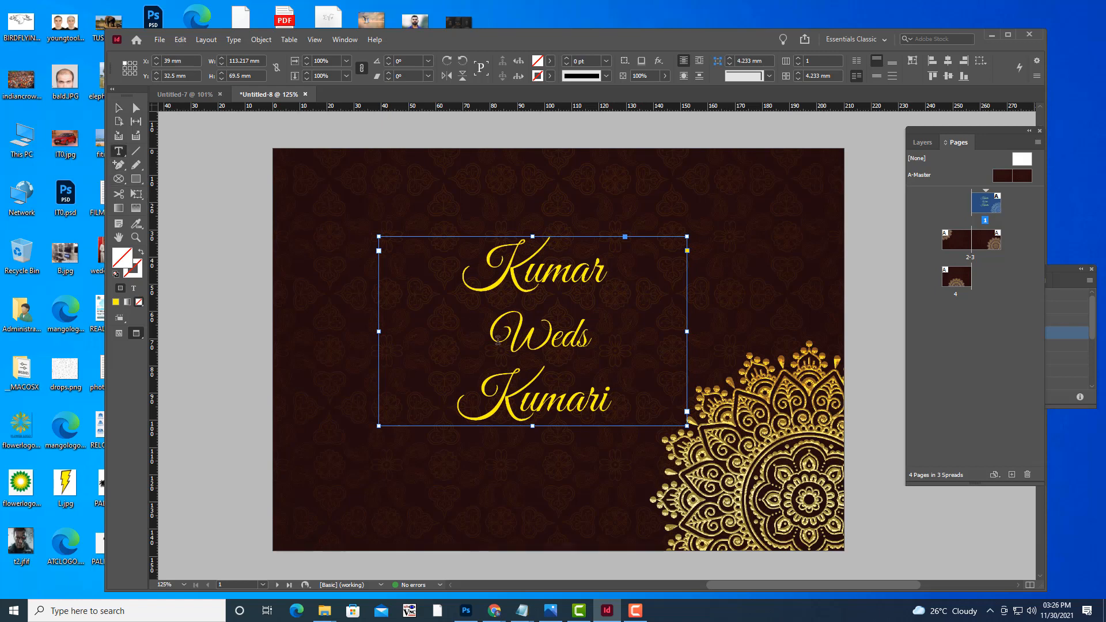
Change the middle word Weds to lowercase 'weds'.
{"action": "double_click", "coordinate": [581, 337]}
{"action": "left_click_drag", "start_coordinate": [551, 334], "coordinate": [473, 326]}
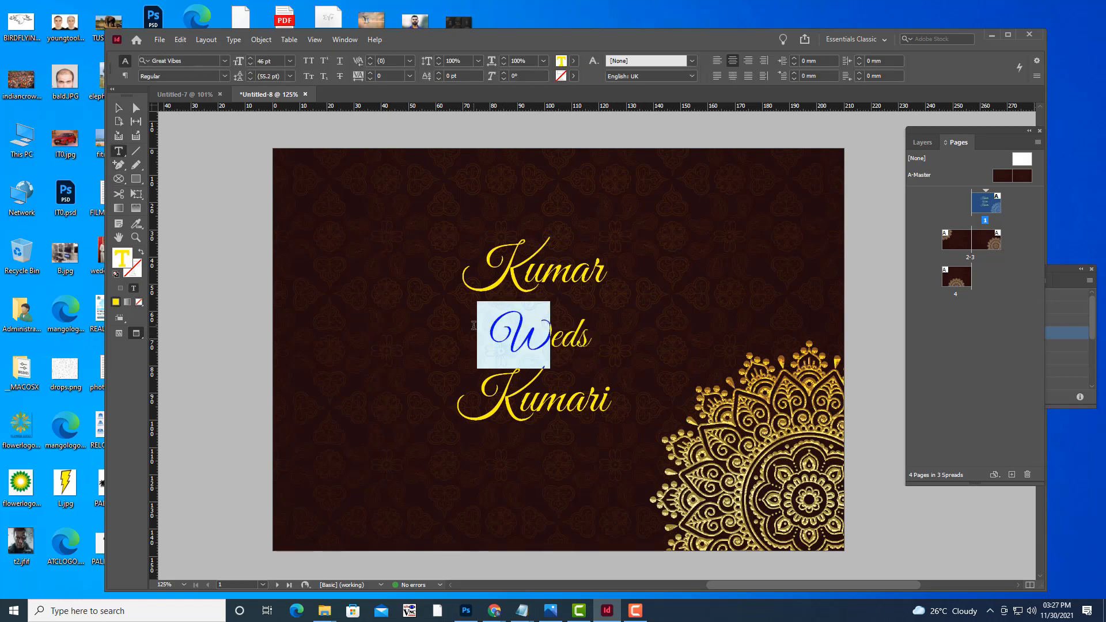
{"action": "type", "text": "w"}
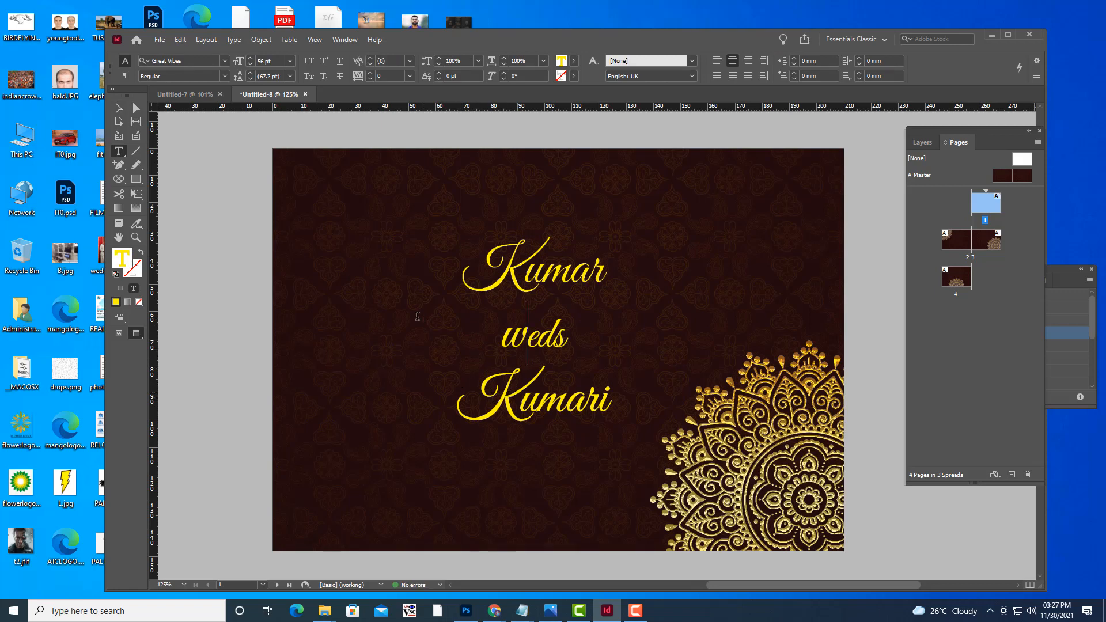
Shift the names frame slightly left and check the page at different zoom levels.
{"action": "left_click", "coordinate": [120, 111]}
{"action": "left_click", "coordinate": [647, 321]}
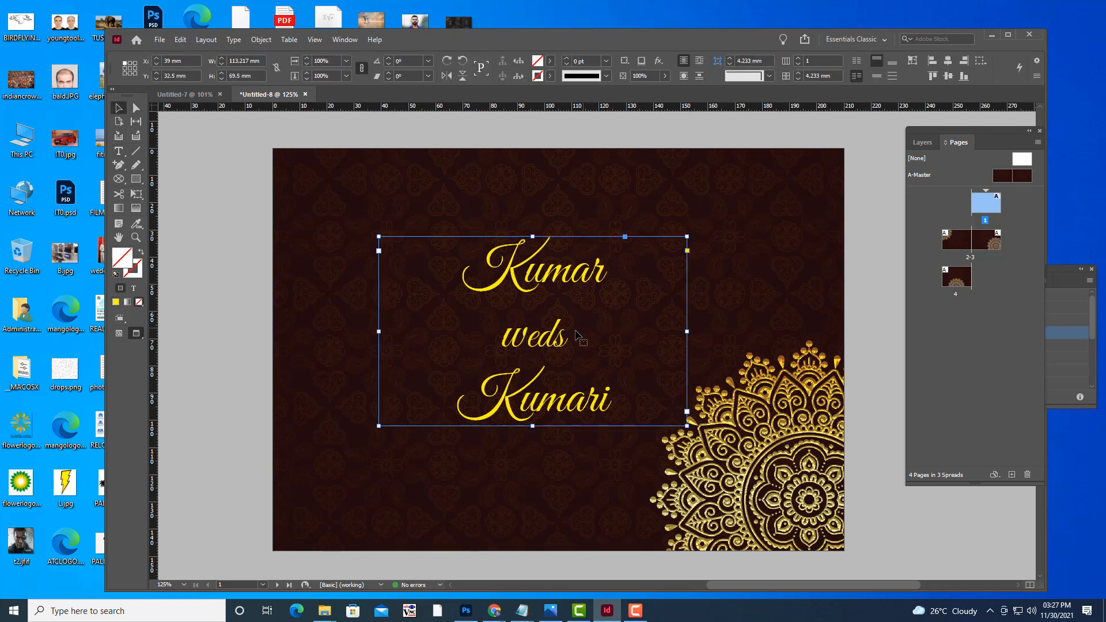
{"action": "left_click_drag", "start_coordinate": [561, 337], "coordinate": [547, 335]}
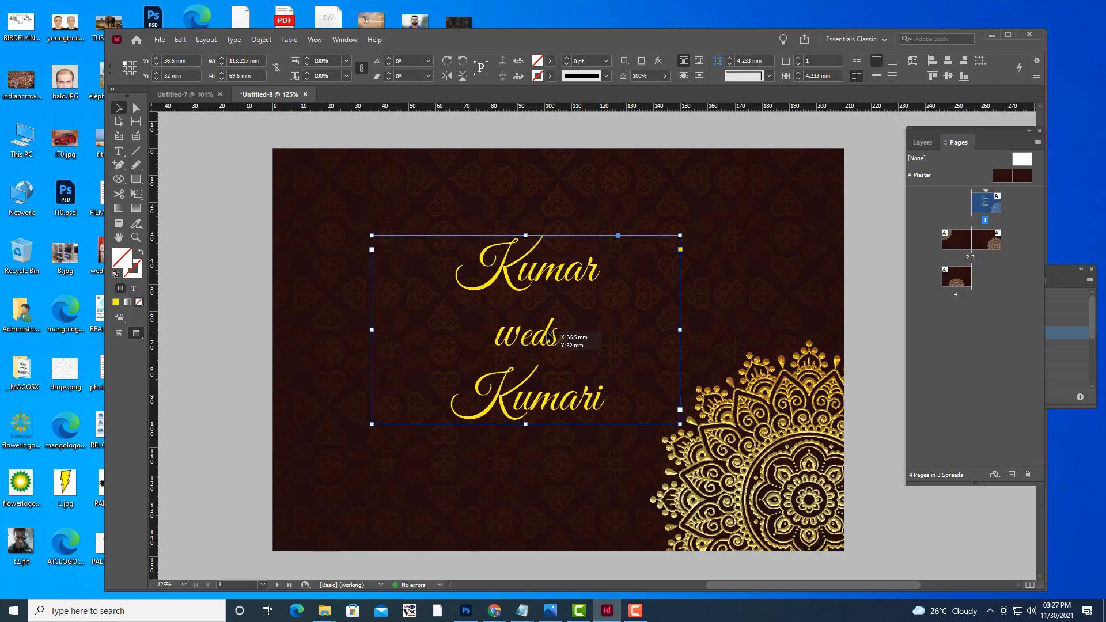
{"action": "left_click", "coordinate": [230, 209]}
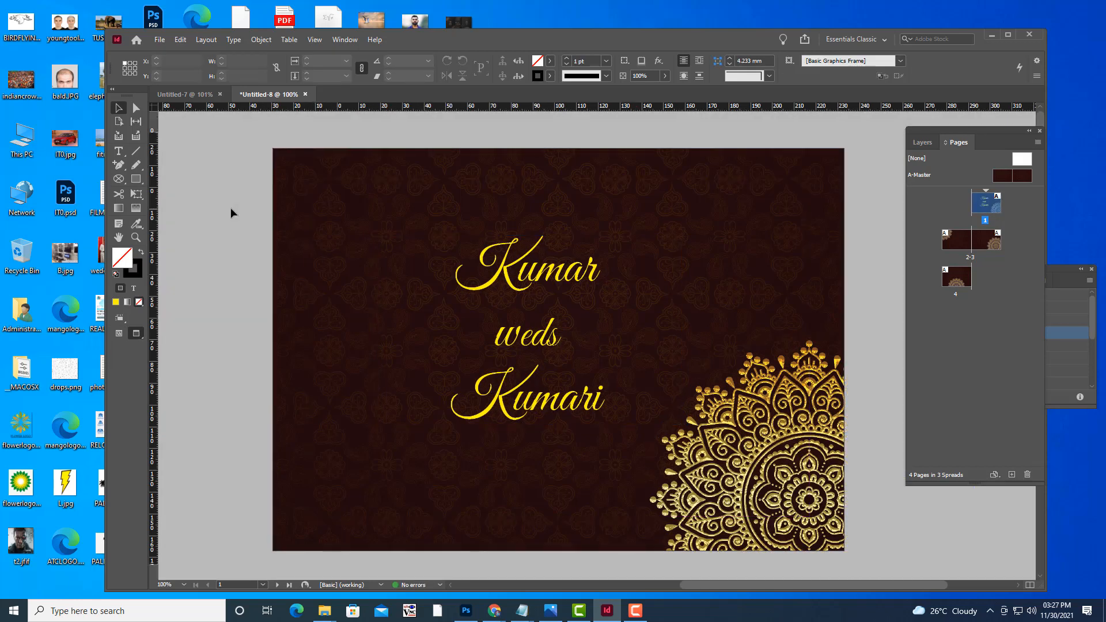
{"action": "key", "text": "ctrl+minus"}
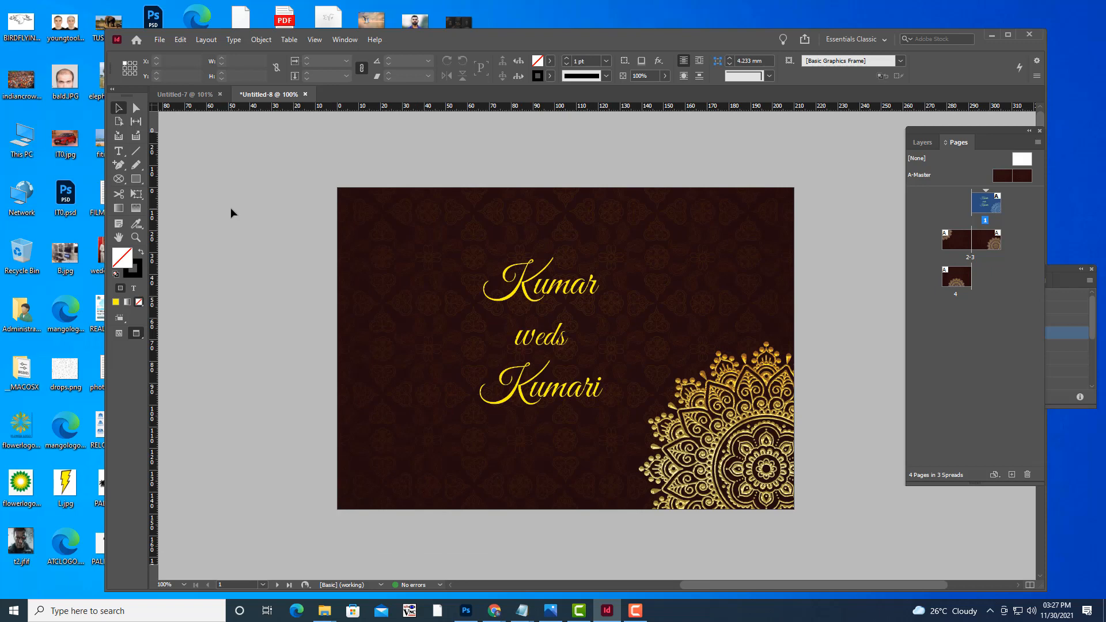
{"action": "key", "text": "ctrl+equal"}
{"action": "key", "text": "ctrl+equal"}
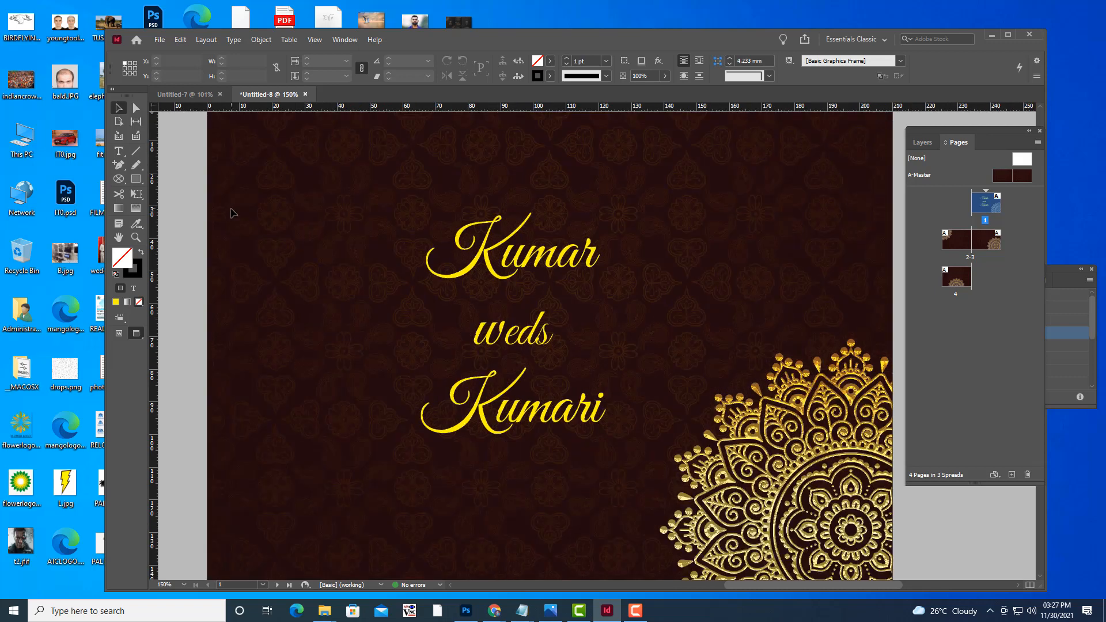
{"action": "key", "text": "ctrl+minus"}
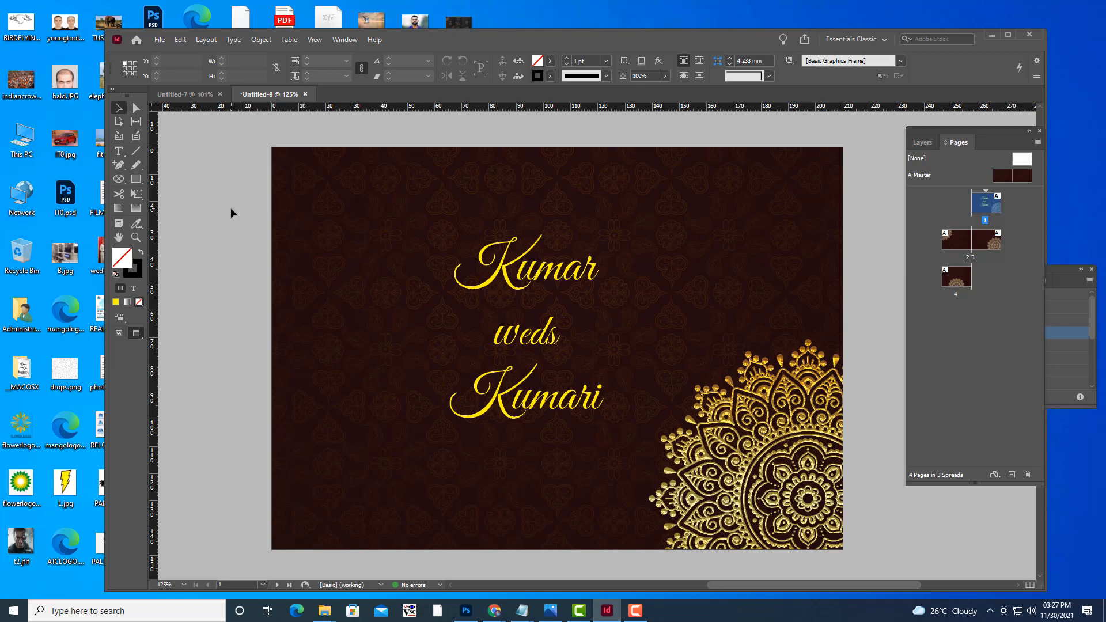
Zoom to 100% and bring up the rectangle, ellipse and polygon tool flyout.
{"action": "key", "text": "ctrl+minus"}
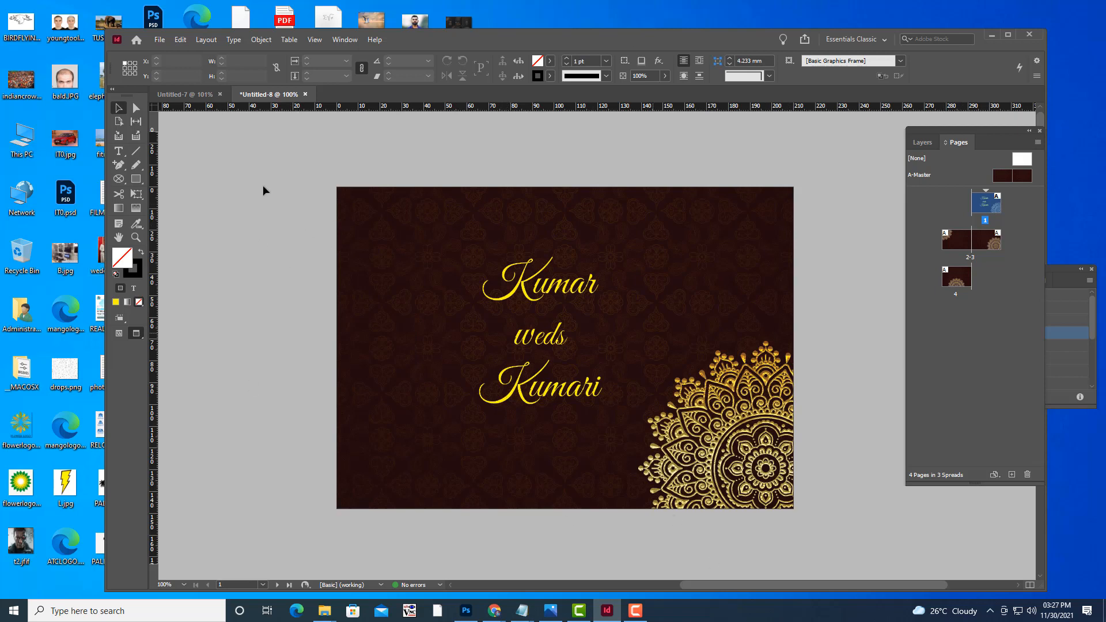
{"action": "left_click", "coordinate": [138, 181]}
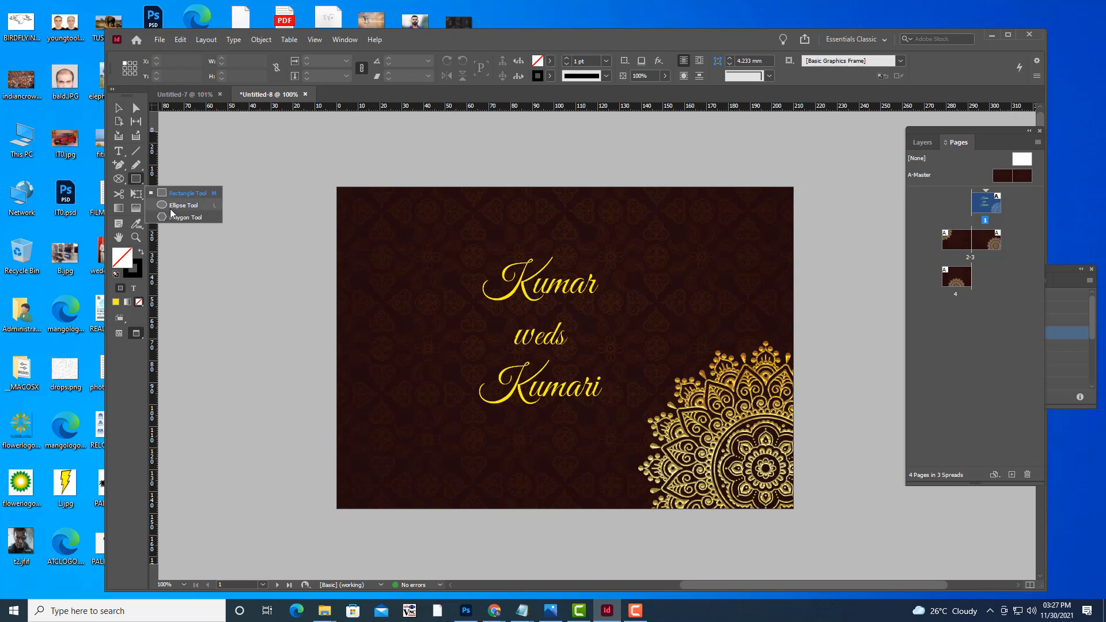
{"action": "left_click", "coordinate": [170, 209]}
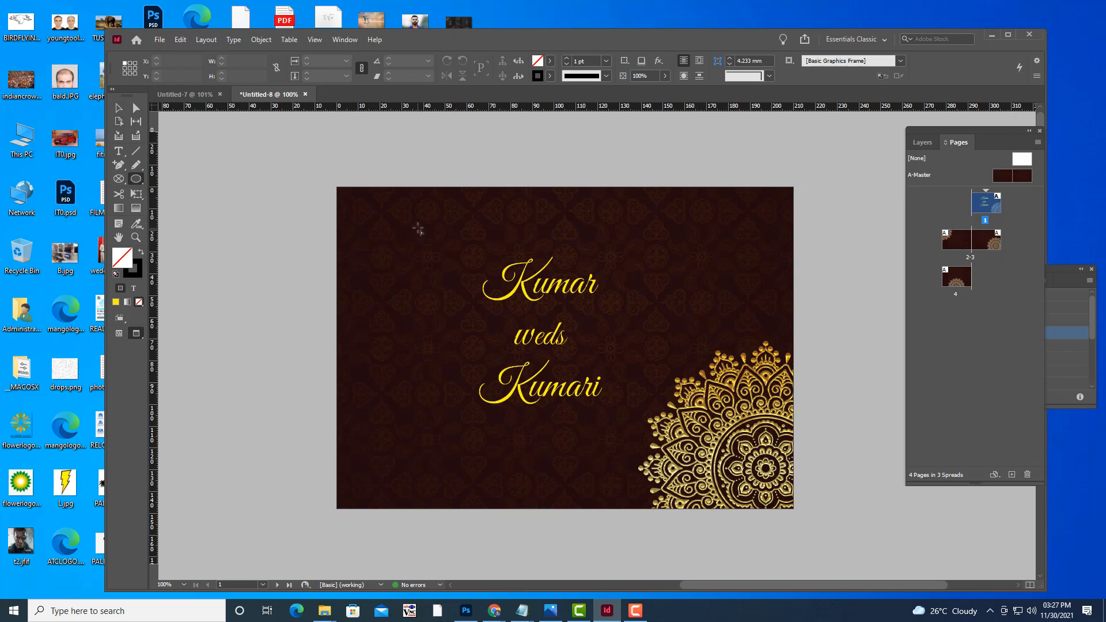
{"action": "mouse_move", "coordinate": [422, 231]}
{"action": "left_mouse_down"}
{"action": "mouse_move", "coordinate": [633, 403]}
{"action": "mouse_move", "coordinate": [652, 457]}
{"action": "left_mouse_up"}
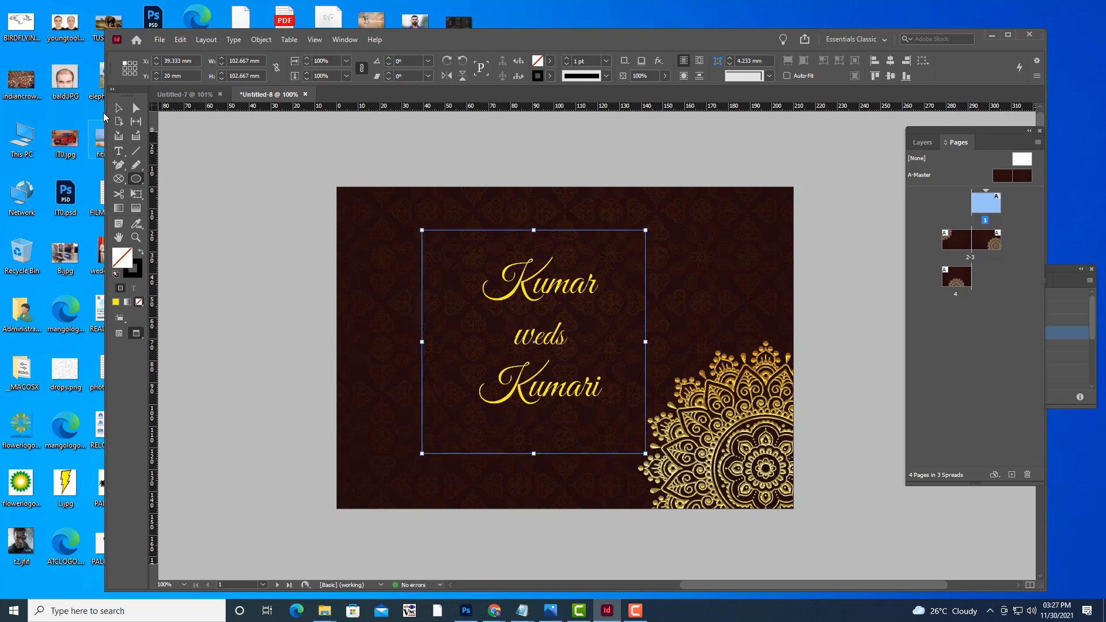
{"action": "left_click", "coordinate": [119, 108]}
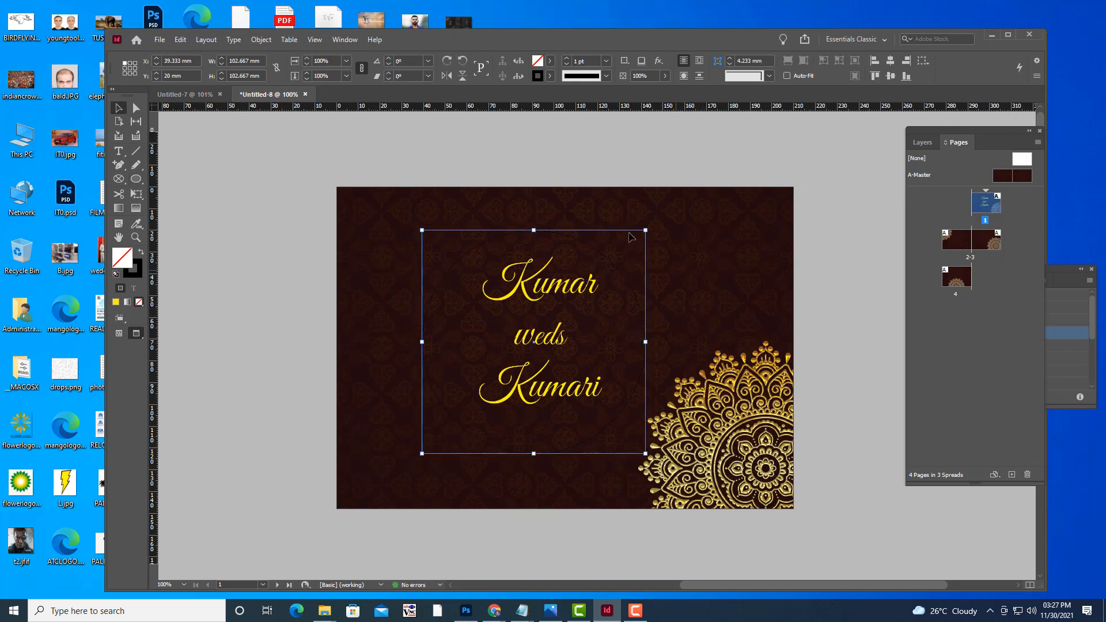
{"action": "left_click", "coordinate": [549, 79]}
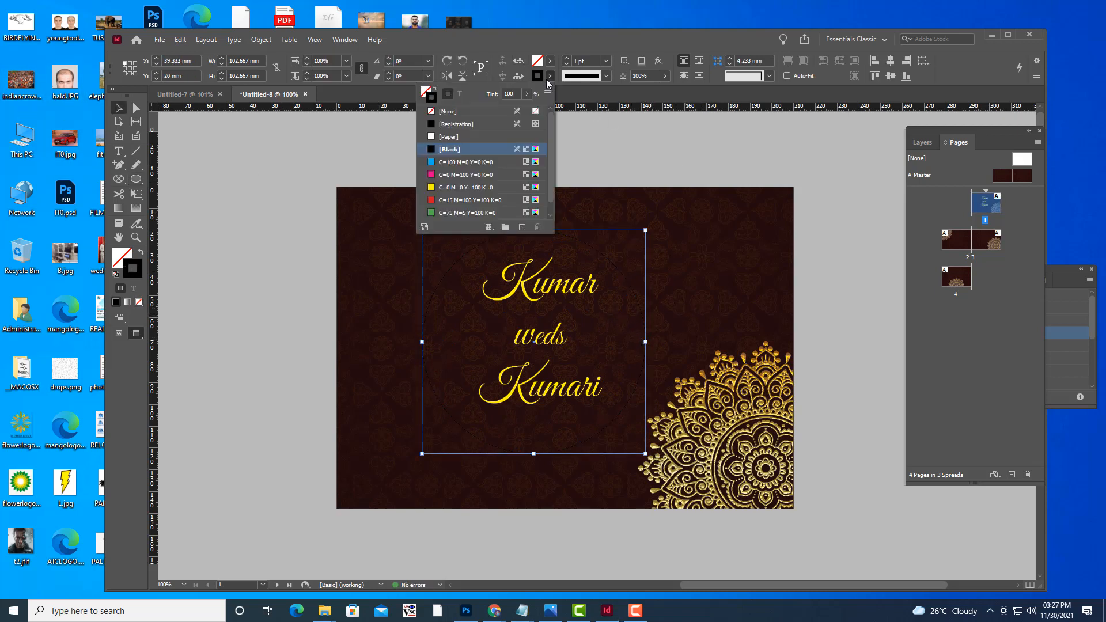
{"action": "left_click", "coordinate": [432, 138]}
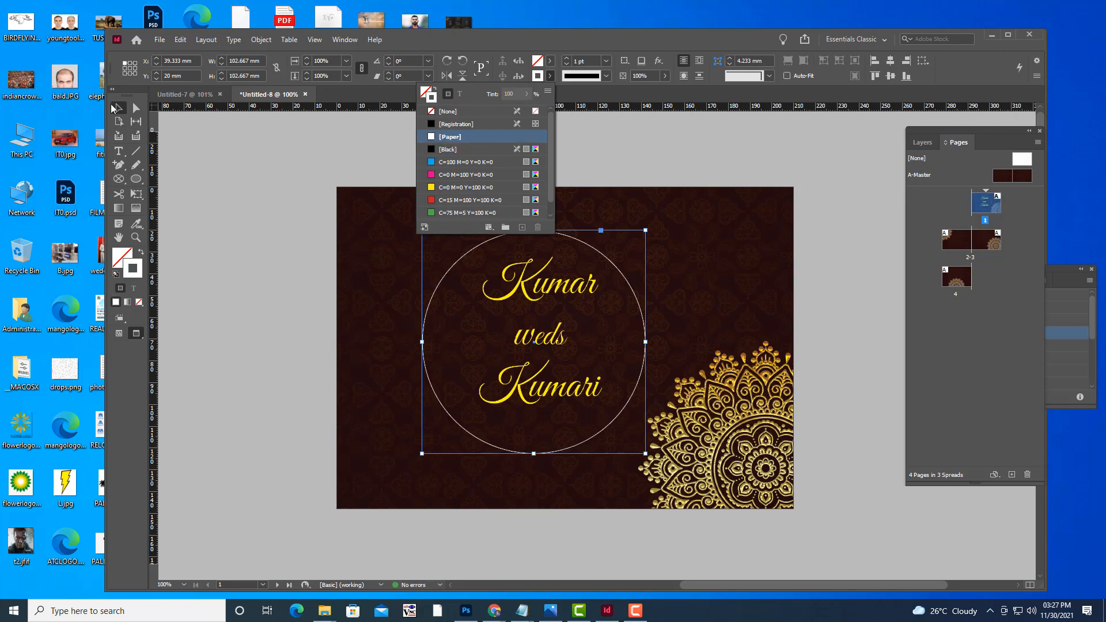
{"action": "left_click", "coordinate": [117, 108]}
{"action": "left_click", "coordinate": [388, 154]}
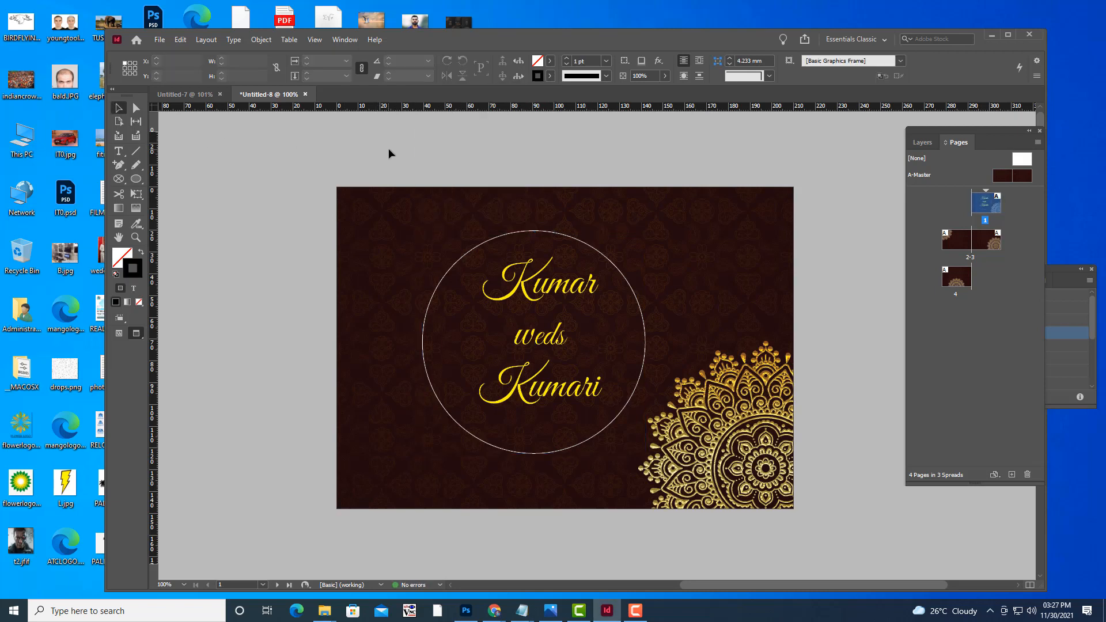
{"action": "left_click", "coordinate": [644, 361]}
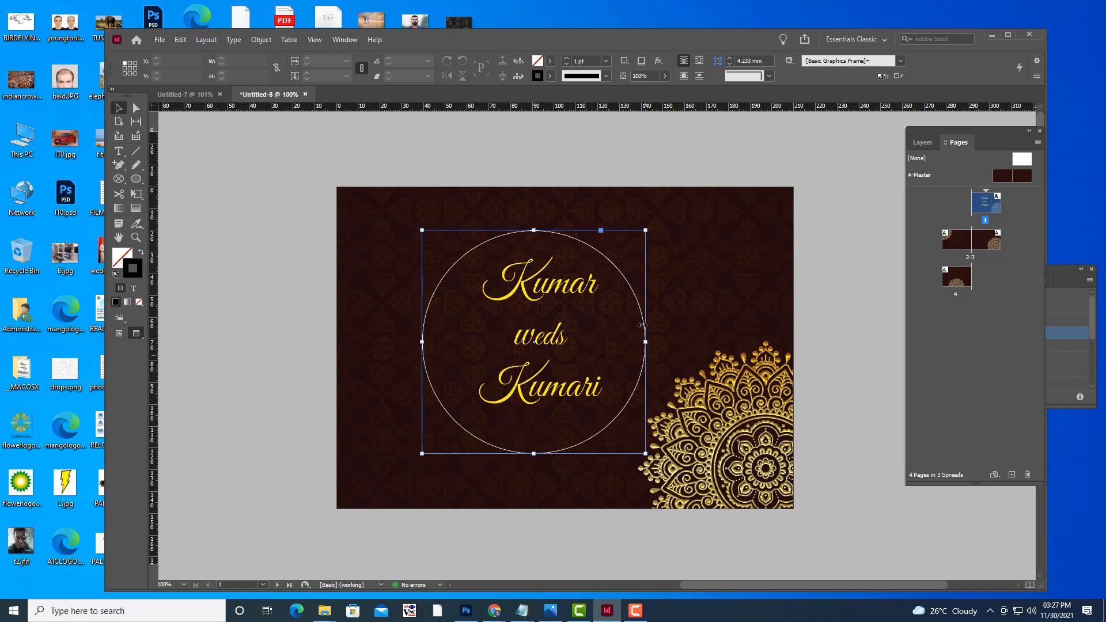
{"action": "left_click_drag", "start_coordinate": [641, 311], "coordinate": [647, 309]}
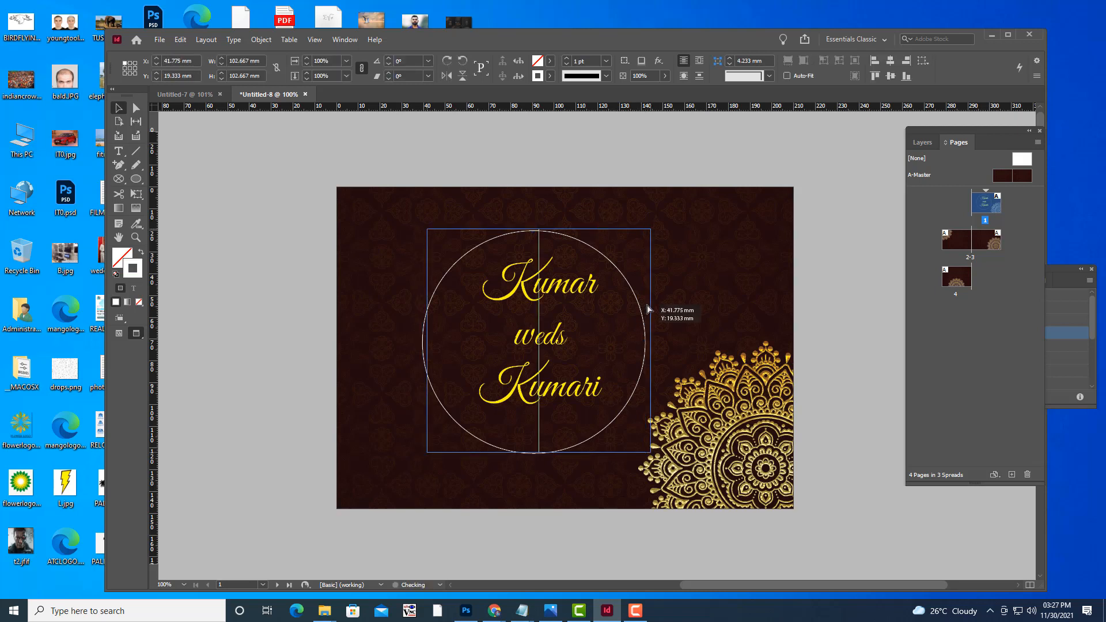
{"action": "left_click", "coordinate": [635, 157]}
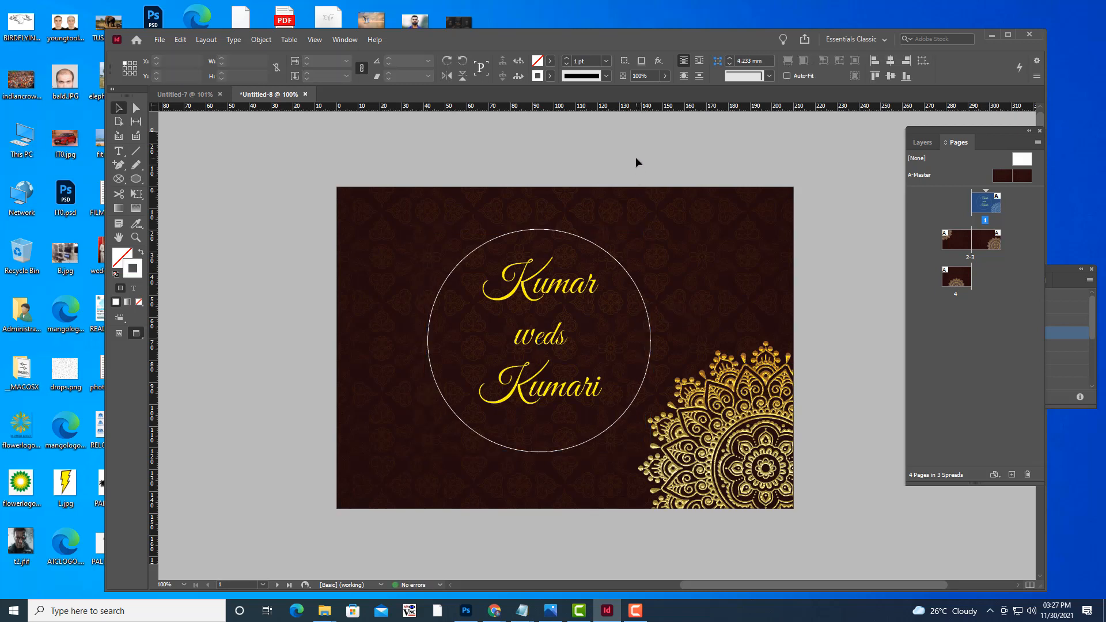
{"action": "left_click", "coordinate": [625, 271]}
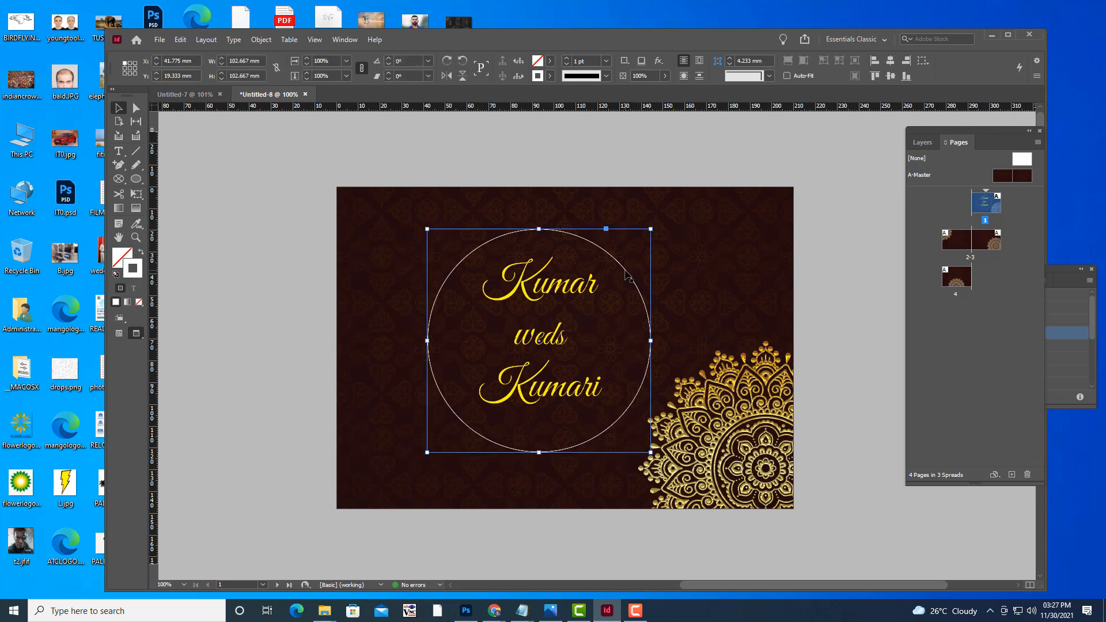
{"action": "left_click", "coordinate": [606, 165]}
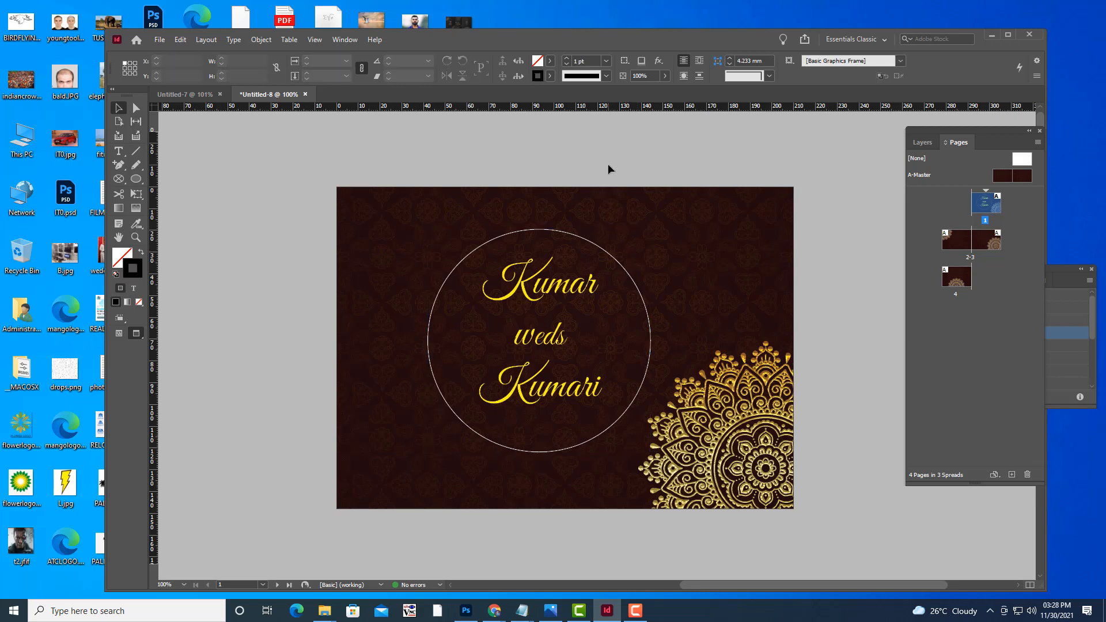
{"action": "left_click", "coordinate": [646, 306]}
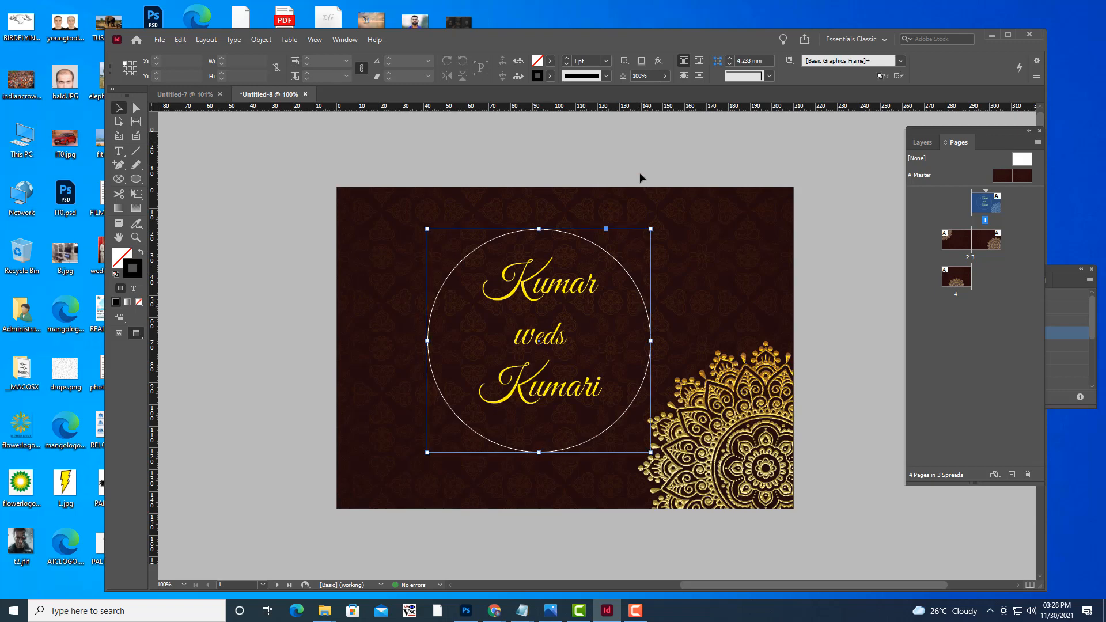
{"action": "left_click", "coordinate": [643, 160]}
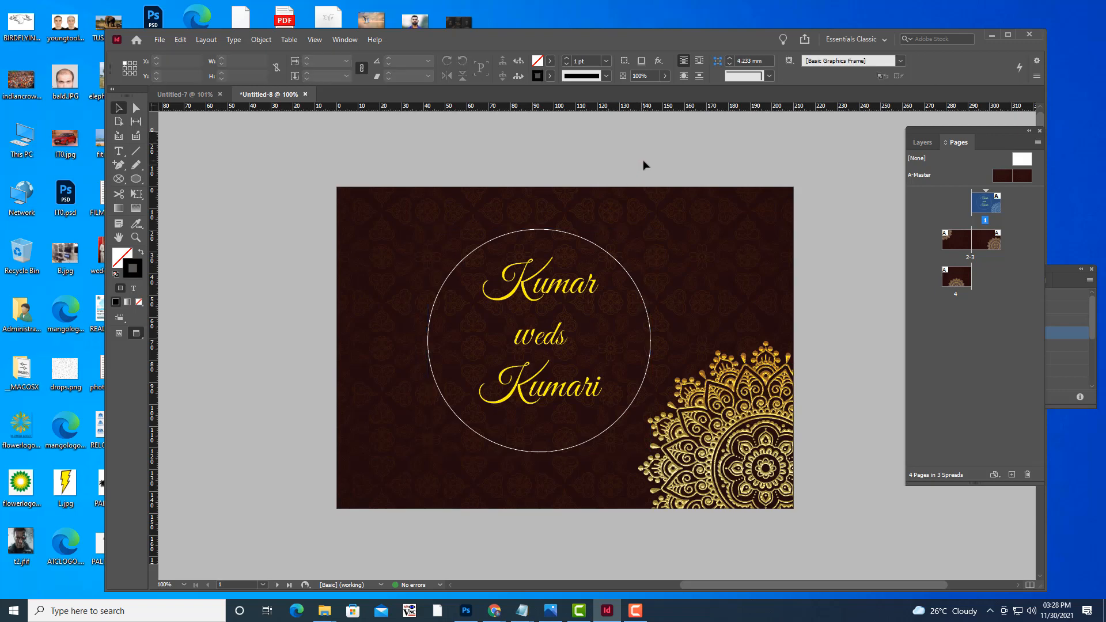
{"action": "scroll", "coordinate": [643, 160], "scroll_direction": "down", "scroll_amount": 3}
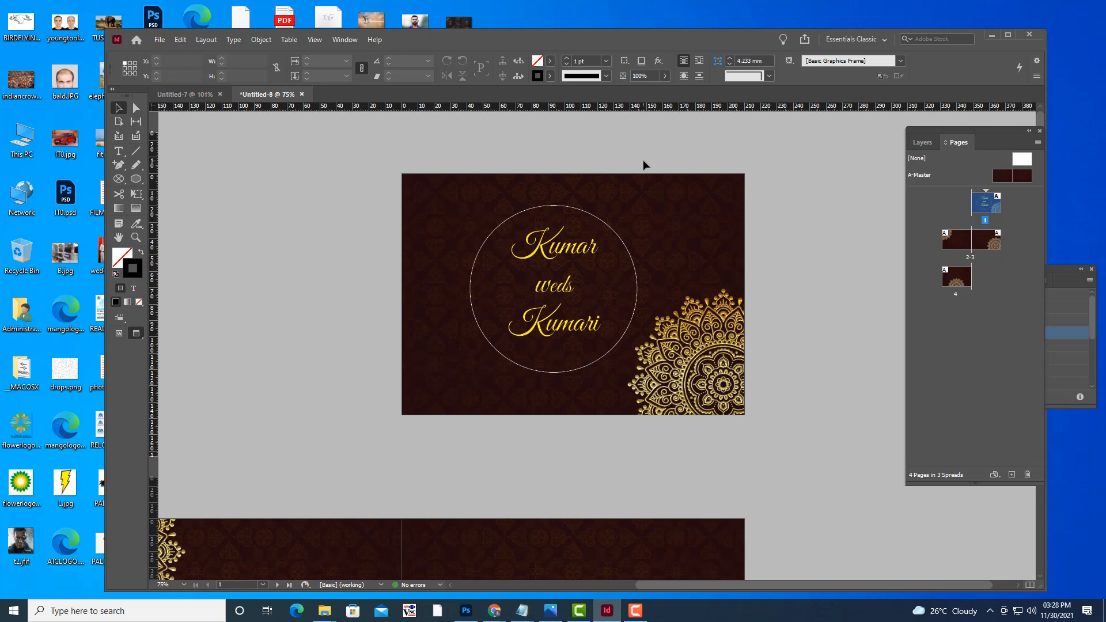
{"action": "scroll", "coordinate": [669, 233], "scroll_direction": "up", "scroll_amount": 3}
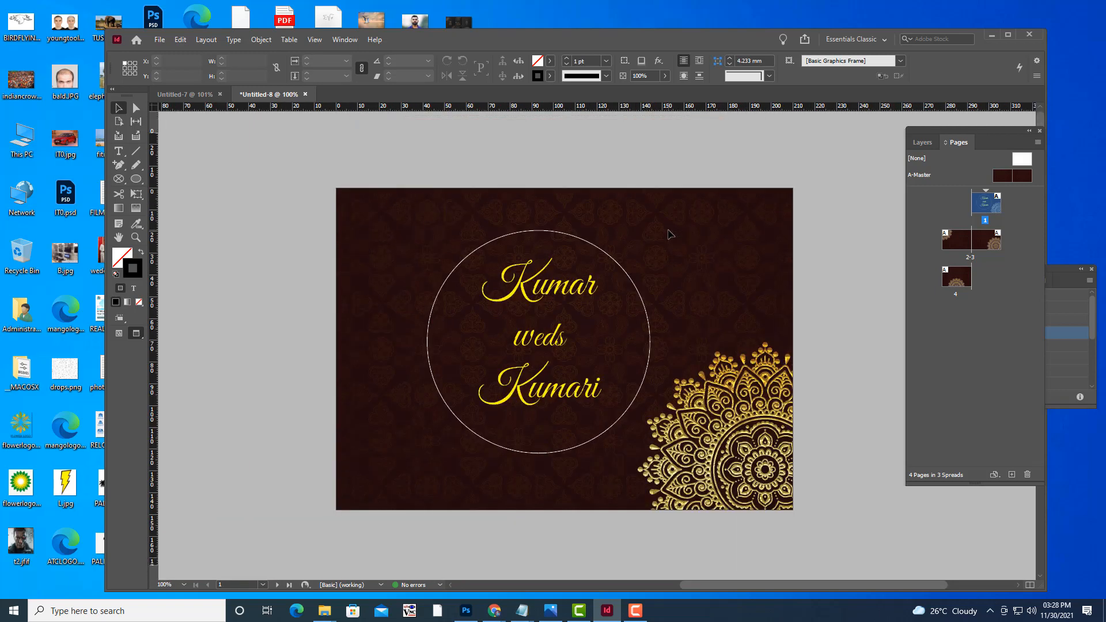
{"action": "key", "text": "ctrl+minus"}
{"action": "key", "text": "ctrl+minus"}
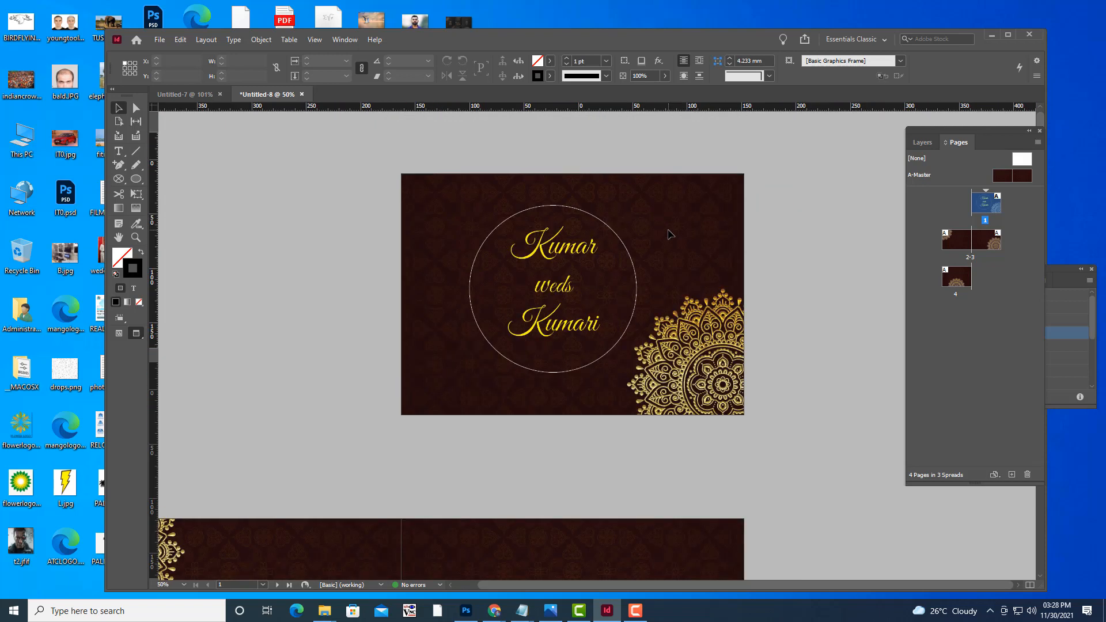
{"action": "scroll", "coordinate": [670, 234], "scroll_direction": "down", "scroll_amount": 3}
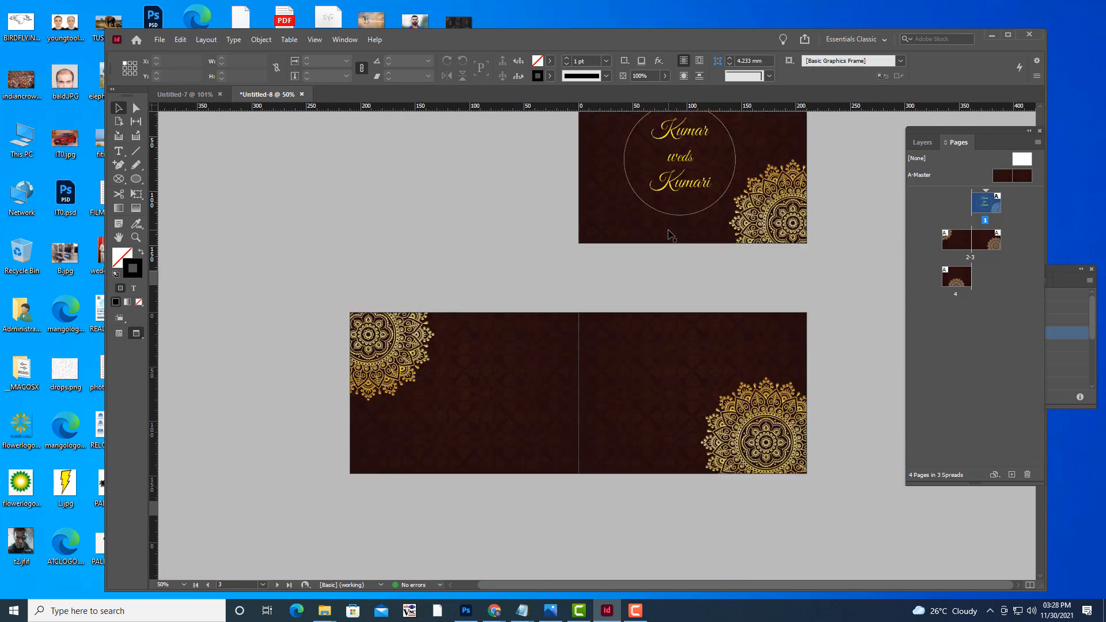
{"action": "scroll", "coordinate": [838, 276], "scroll_direction": "up", "scroll_amount": 3}
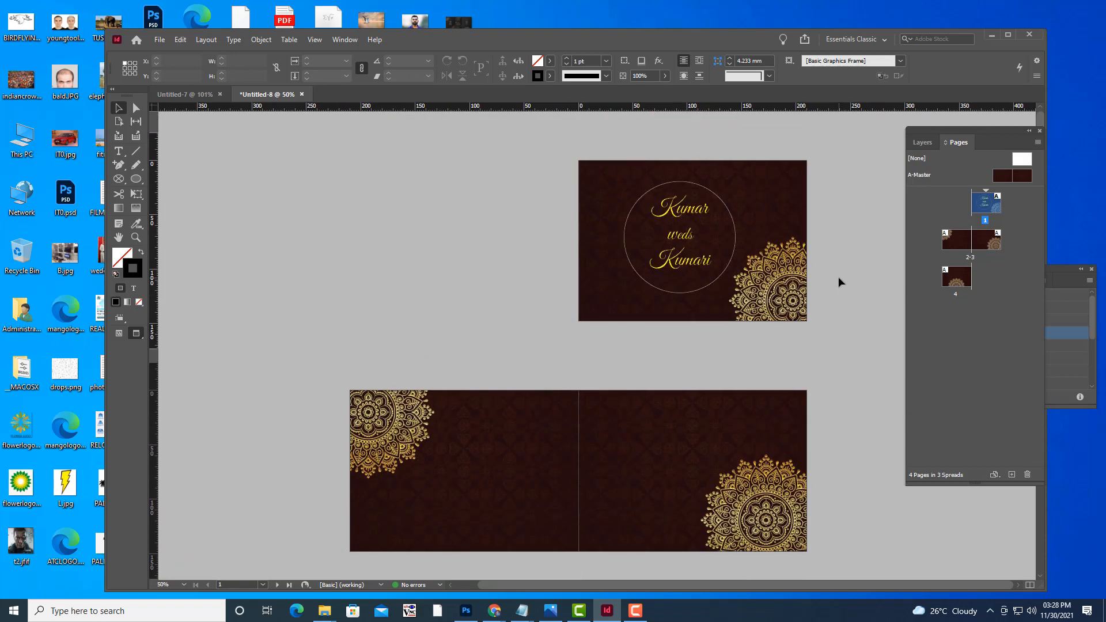
{"action": "key", "text": "ctrl+equal"}
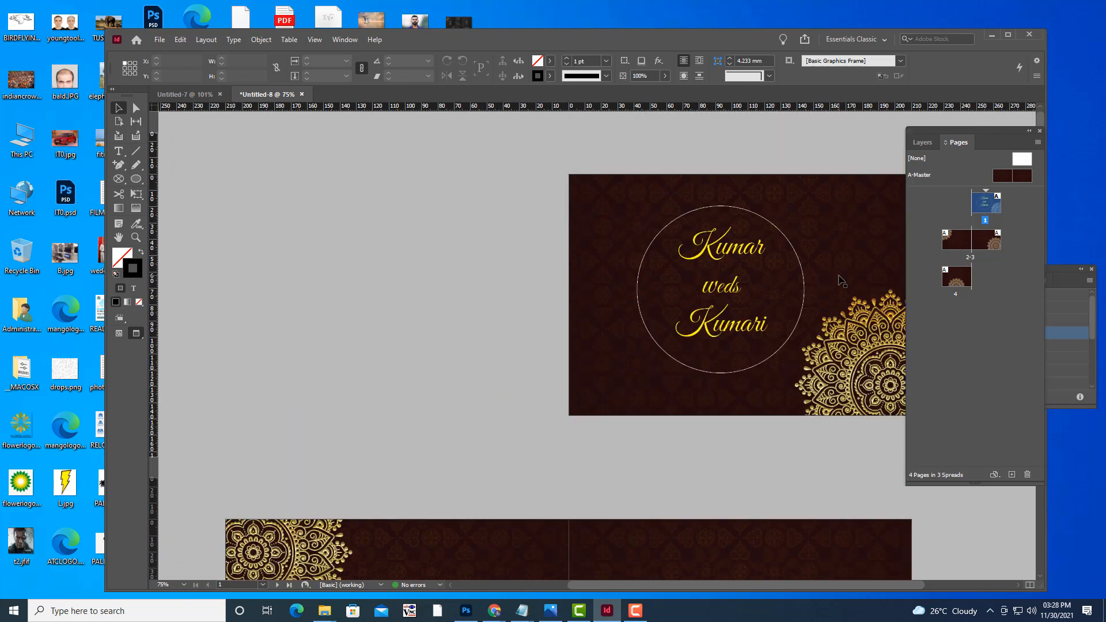
{"action": "key", "text": "p"}
{"action": "left_click", "coordinate": [118, 108]}
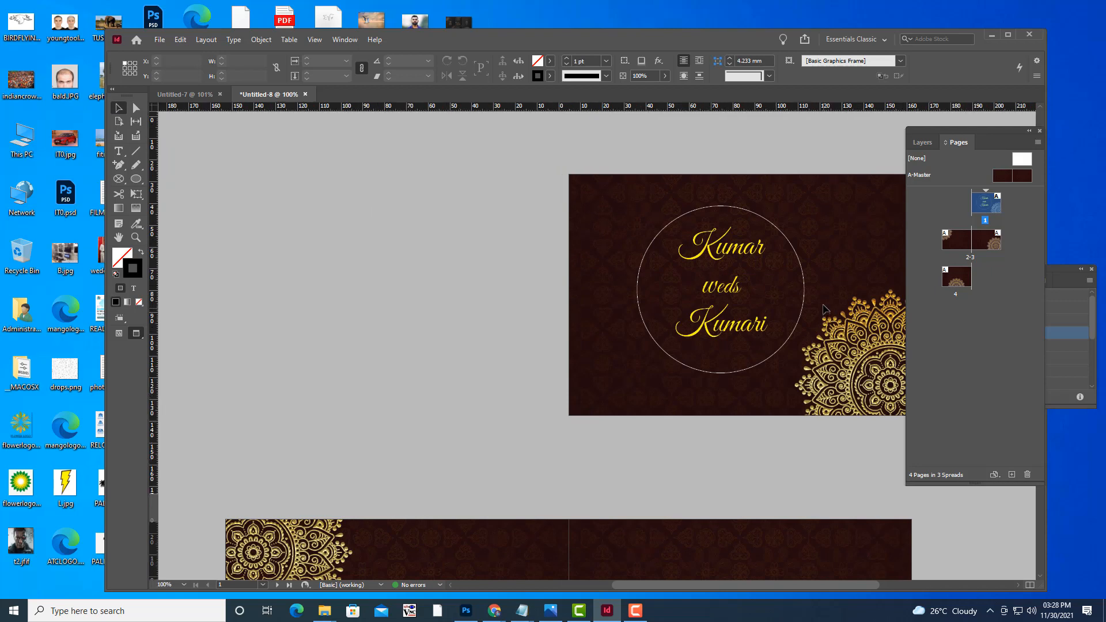
{"action": "key", "text": "ctrl+equal"}
{"action": "scroll", "coordinate": [823, 306], "scroll_direction": "up", "scroll_amount": 3}
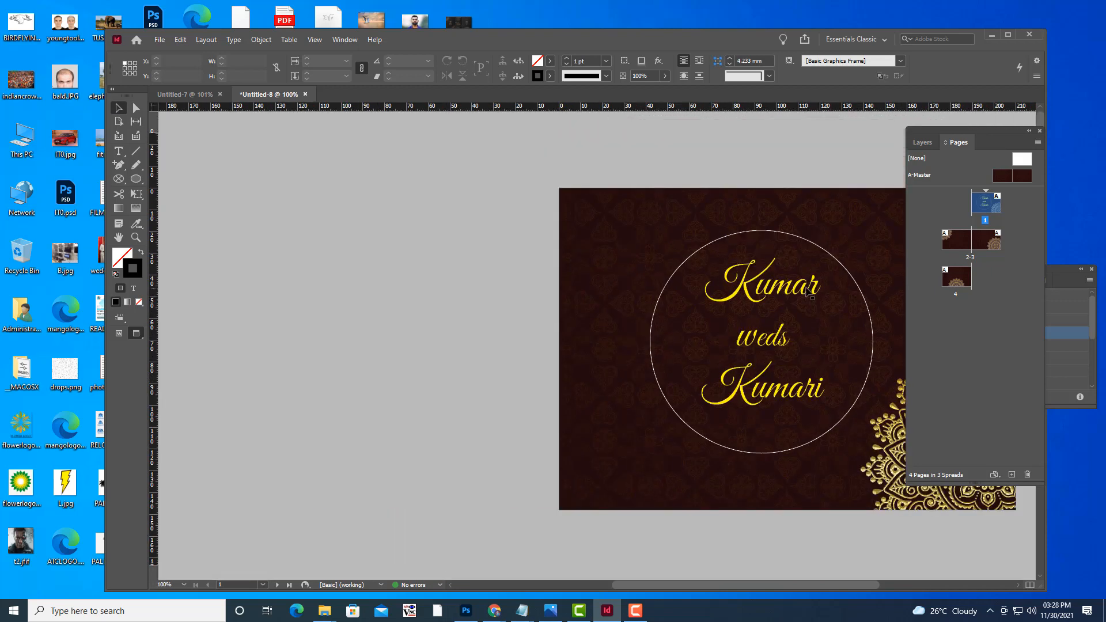
{"action": "key", "text": "space"}
{"action": "left_click_drag", "start_coordinate": [775, 288], "coordinate": [583, 289]}
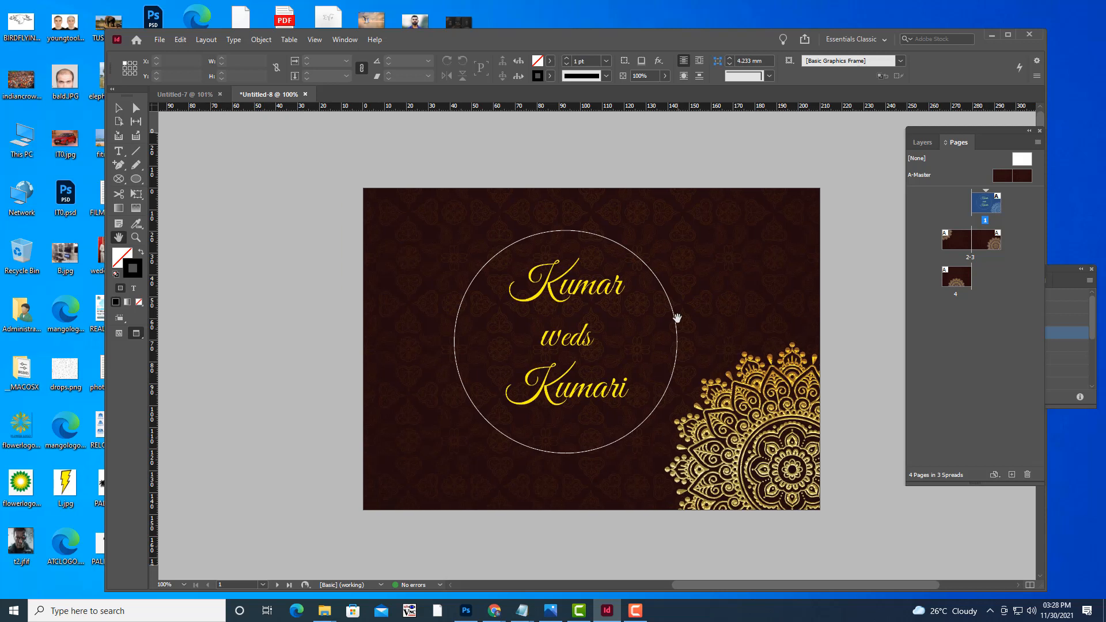
{"action": "left_click_drag", "start_coordinate": [676, 318], "coordinate": [662, 318]}
{"action": "left_click_drag", "start_coordinate": [570, 353], "coordinate": [589, 340]}
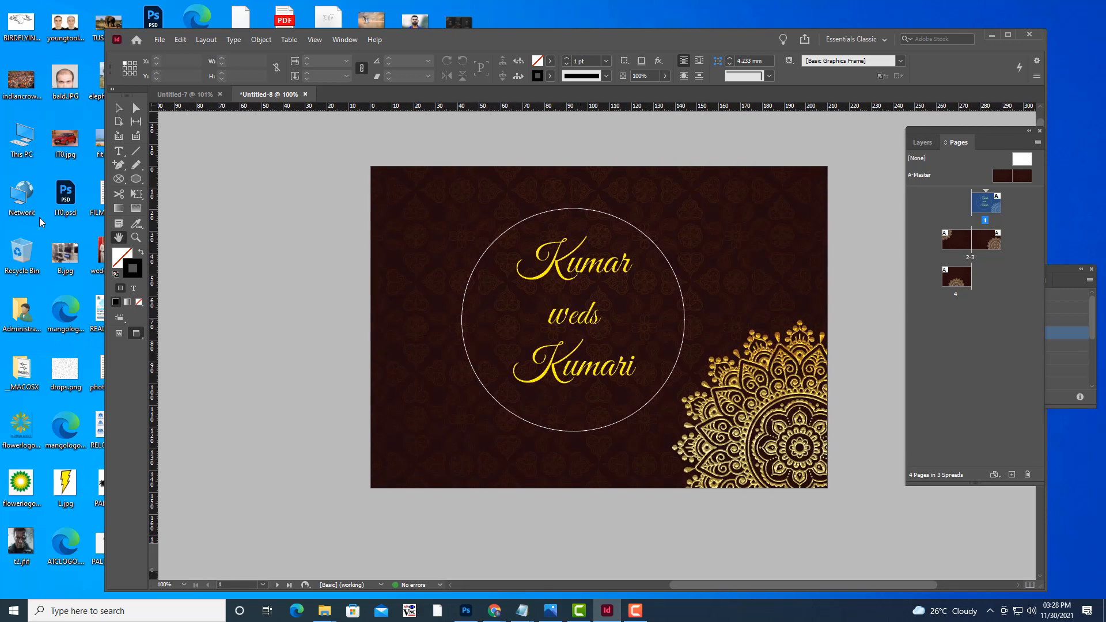
Draw a text frame at the bottom left, type the host family's invitation line, and enlarge it to 24 pt.
{"action": "left_click", "coordinate": [118, 153]}
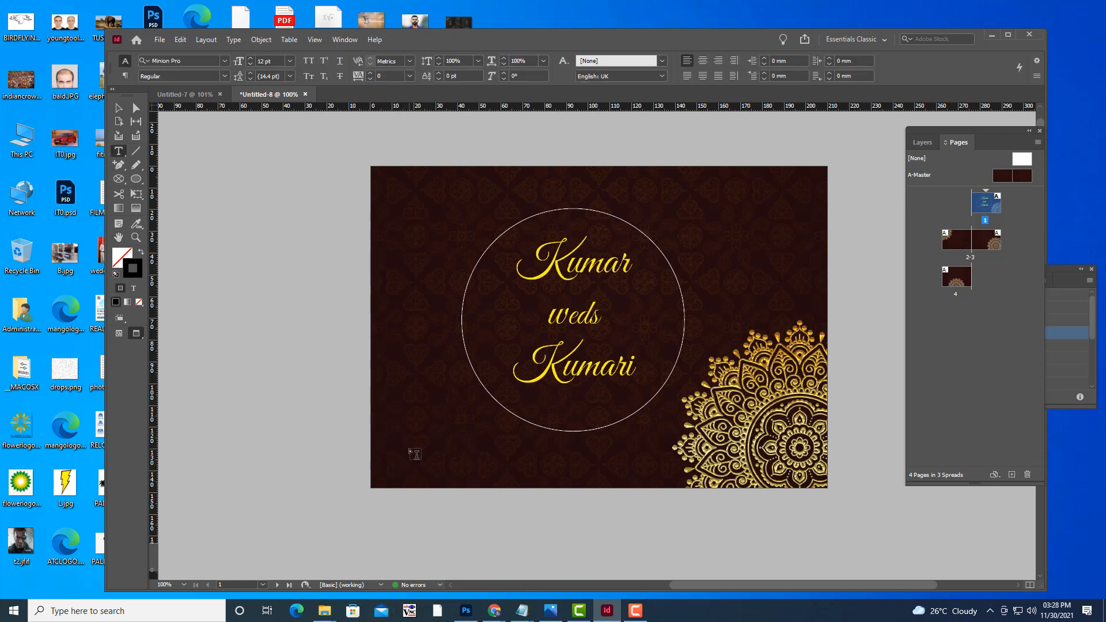
{"action": "left_click_drag", "start_coordinate": [398, 448], "coordinate": [637, 475]}
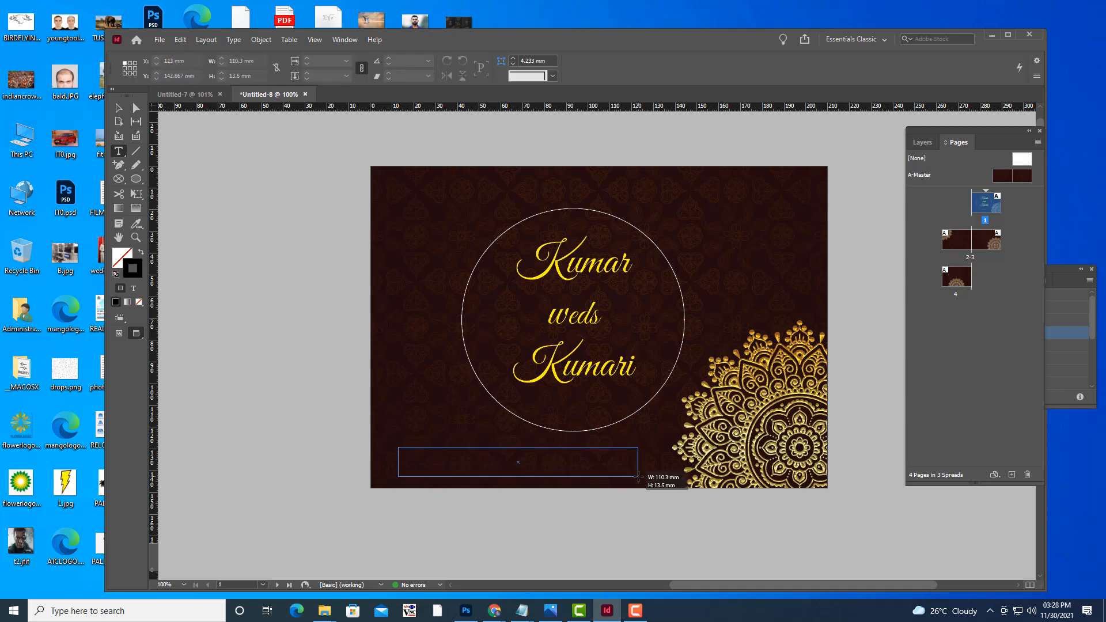
{"action": "left_click_drag", "start_coordinate": [637, 476], "coordinate": [637, 476]}
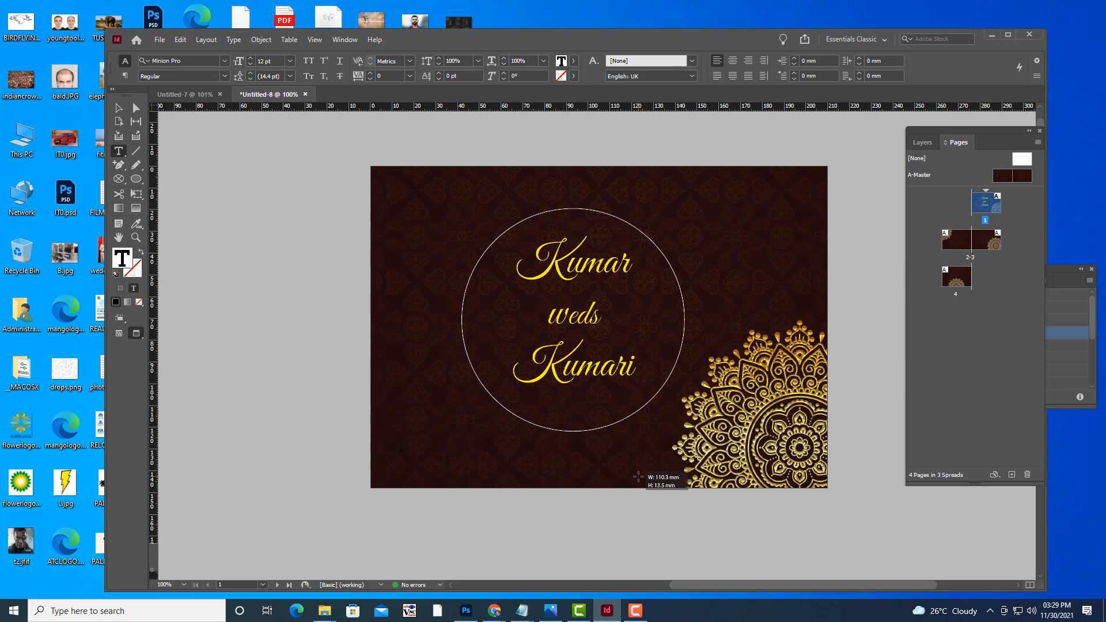
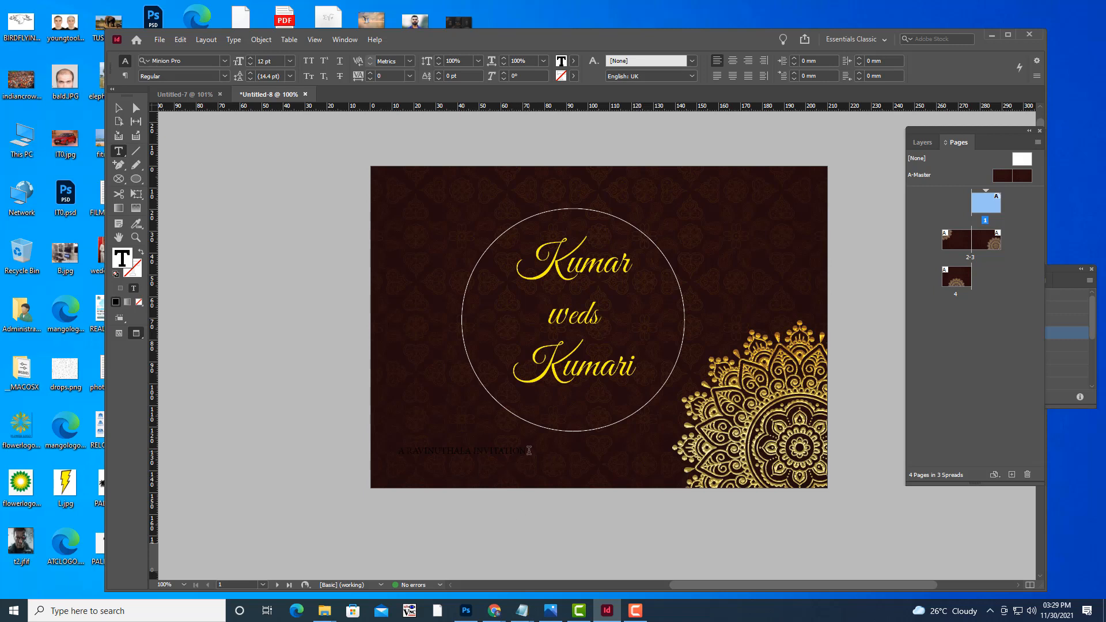
{"action": "left_click_drag", "start_coordinate": [526, 452], "coordinate": [392, 456]}
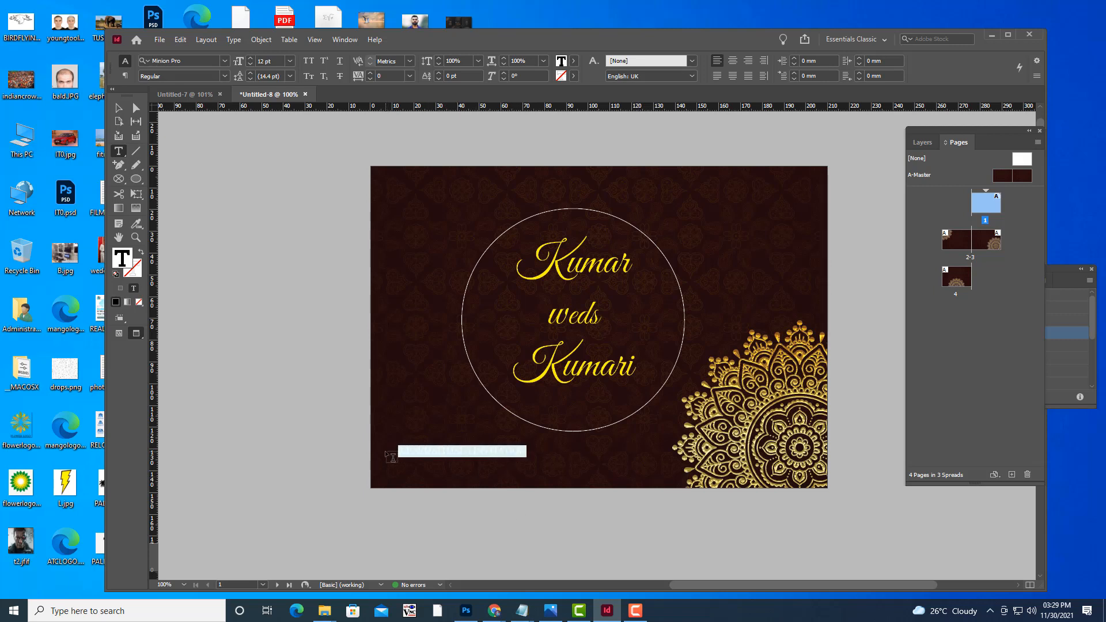
{"action": "key", "text": "ctrl+shift+period"}
{"action": "key", "text": "ctrl+shift+period"}
{"action": "key", "text": "ctrl+shift+period"}
{"action": "key", "text": "ctrl+shift+period"}
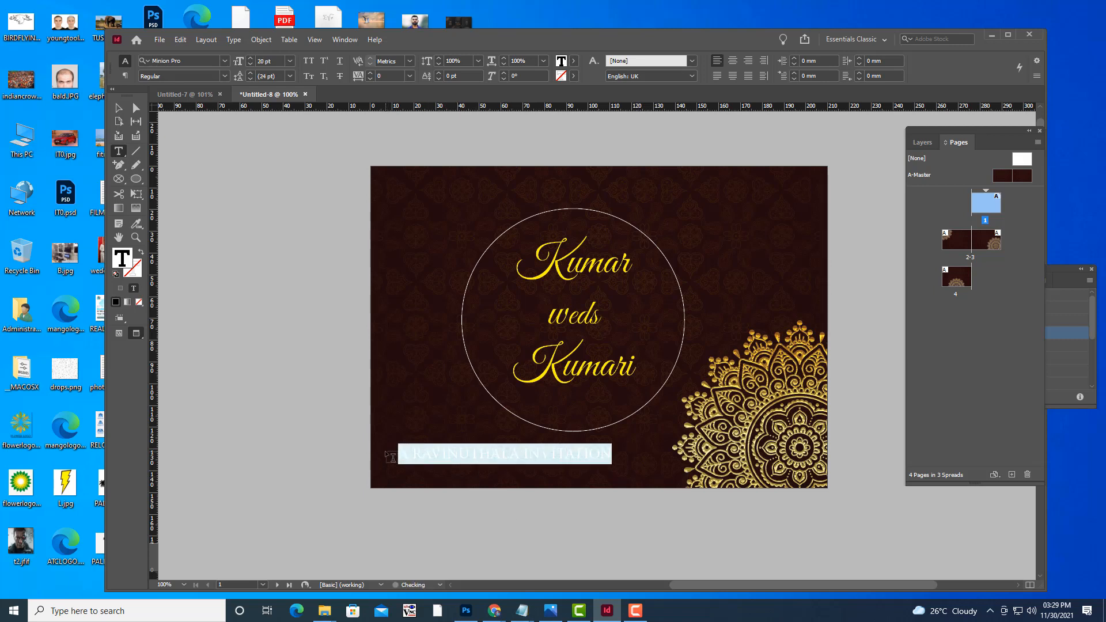
{"action": "key", "text": "ctrl+shift+period"}
{"action": "key", "text": "ctrl+shift+period"}
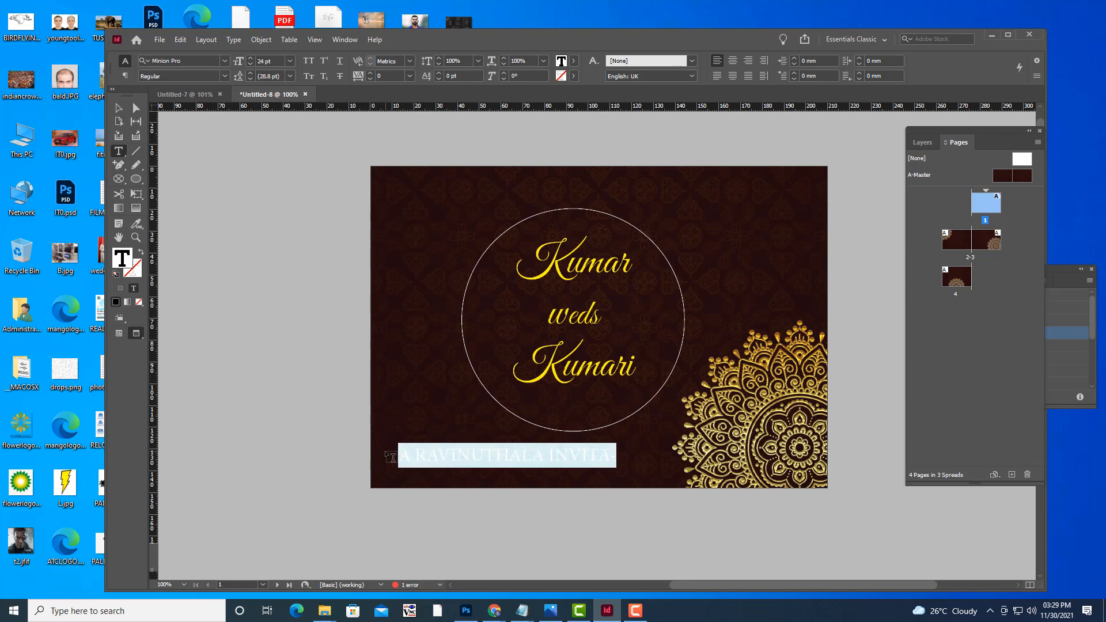
{"action": "left_click", "coordinate": [119, 108]}
{"action": "left_click", "coordinate": [604, 470]}
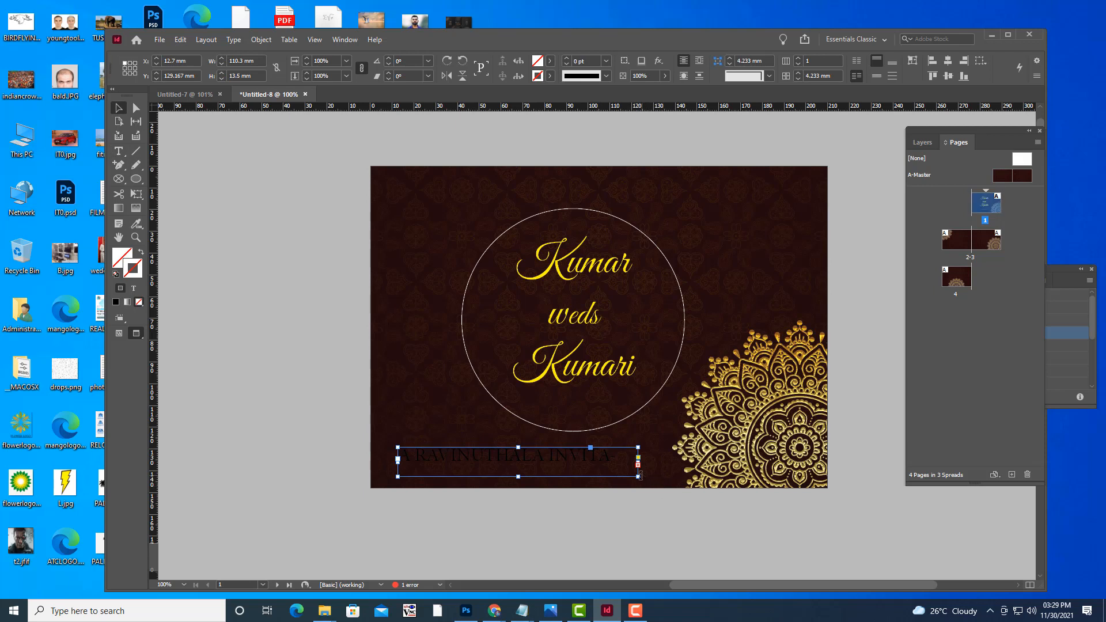
Widen the invitation frame to 123.767 mm and centre its line.
{"action": "left_click_drag", "start_coordinate": [639, 477], "coordinate": [667, 471]}
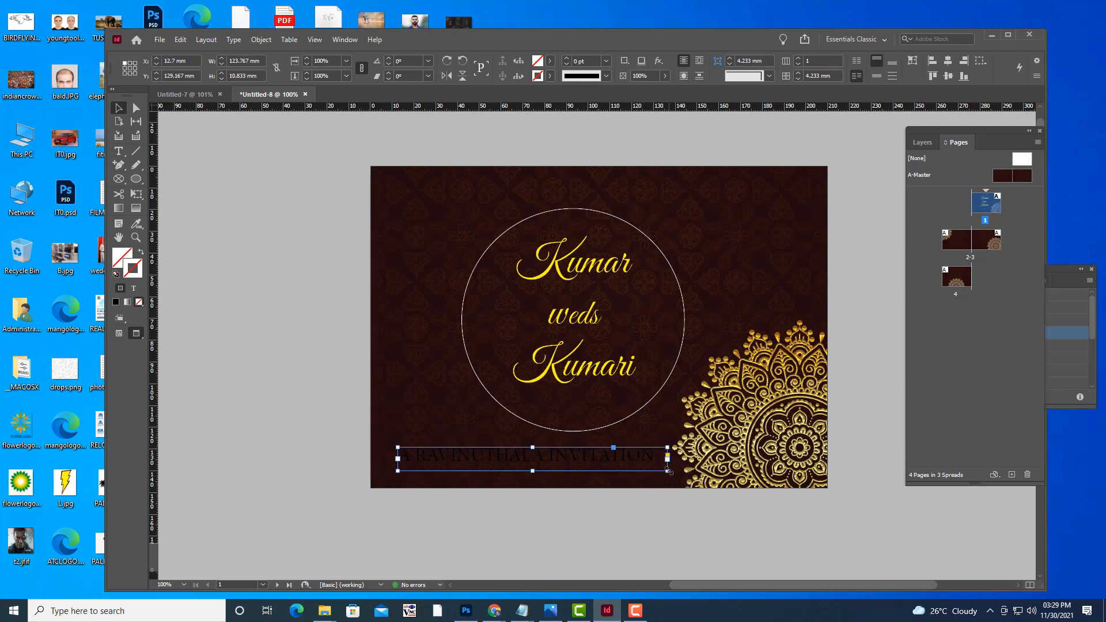
{"action": "left_click", "coordinate": [119, 151]}
{"action": "left_click_drag", "start_coordinate": [656, 454], "coordinate": [399, 444]}
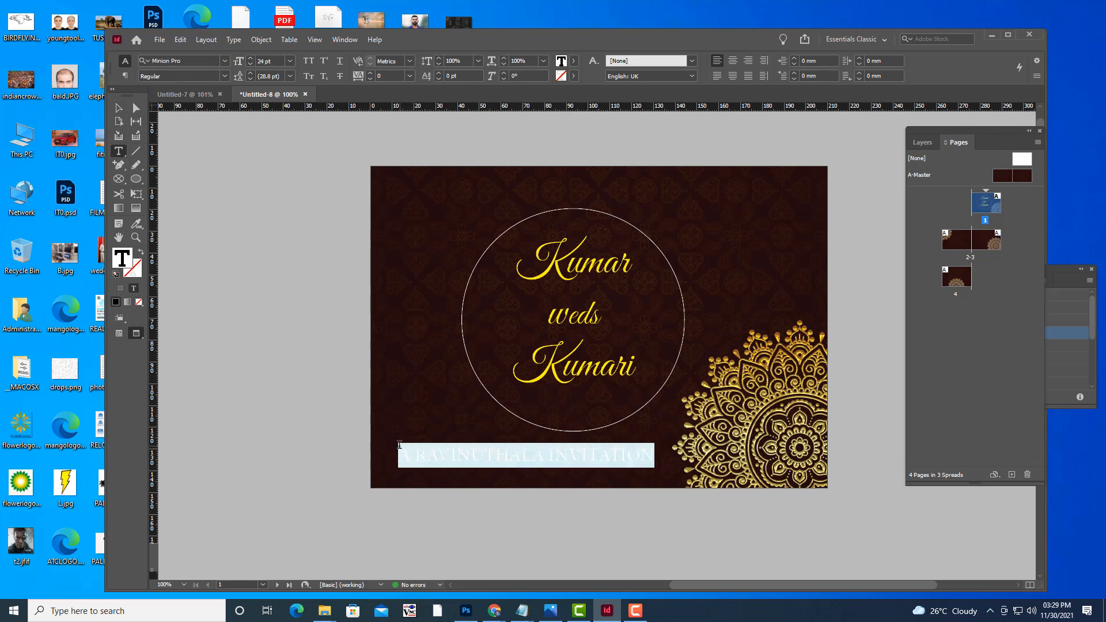
{"action": "left_click", "coordinate": [732, 60]}
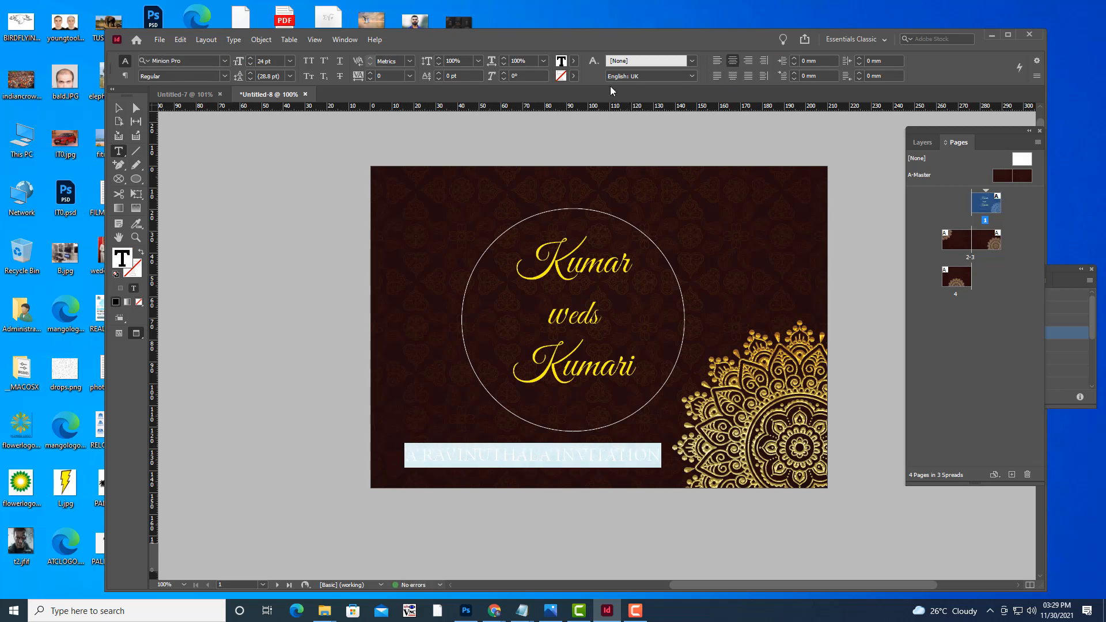
Colour the invitation line yellow and nudge its frame left to X 10.233 mm.
{"action": "left_click", "coordinate": [574, 62]}
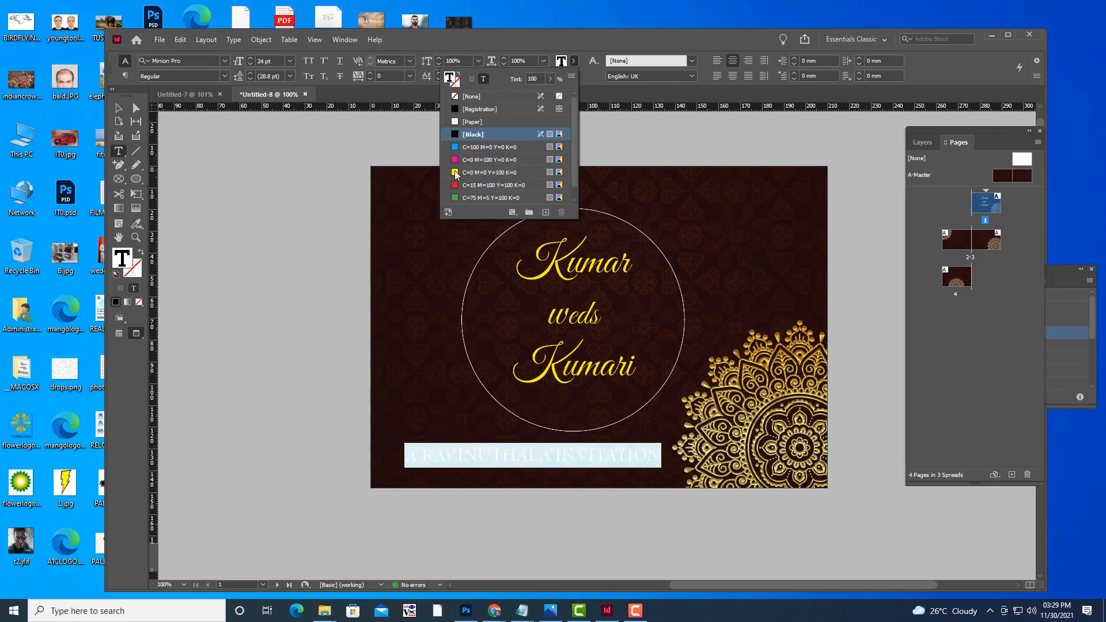
{"action": "left_click", "coordinate": [455, 173]}
{"action": "left_click", "coordinate": [118, 108]}
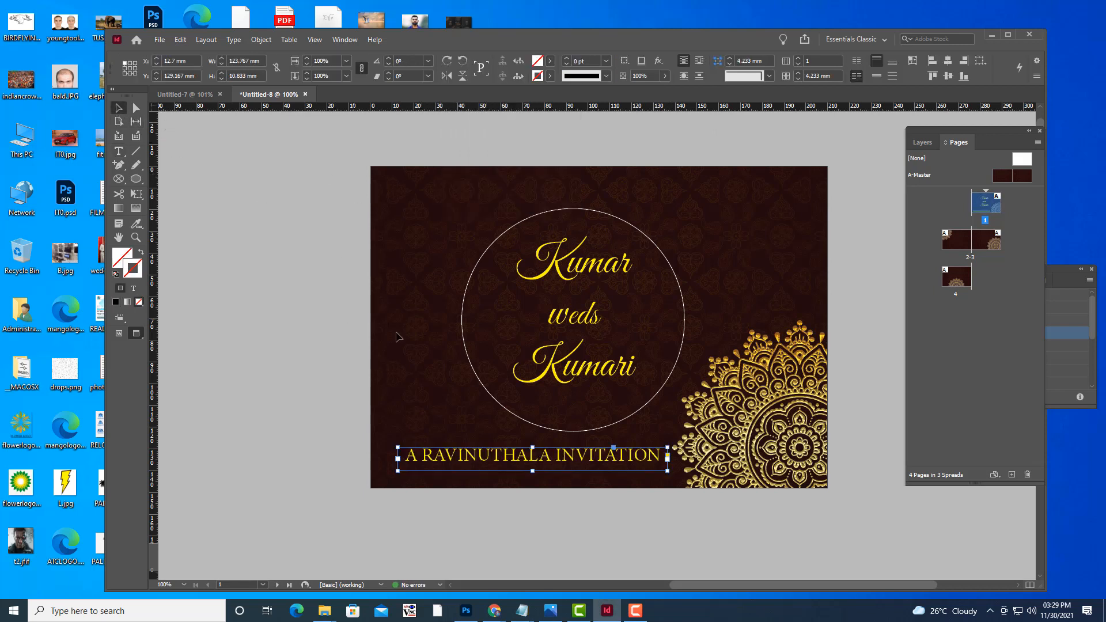
{"action": "left_click_drag", "start_coordinate": [554, 457], "coordinate": [542, 459]}
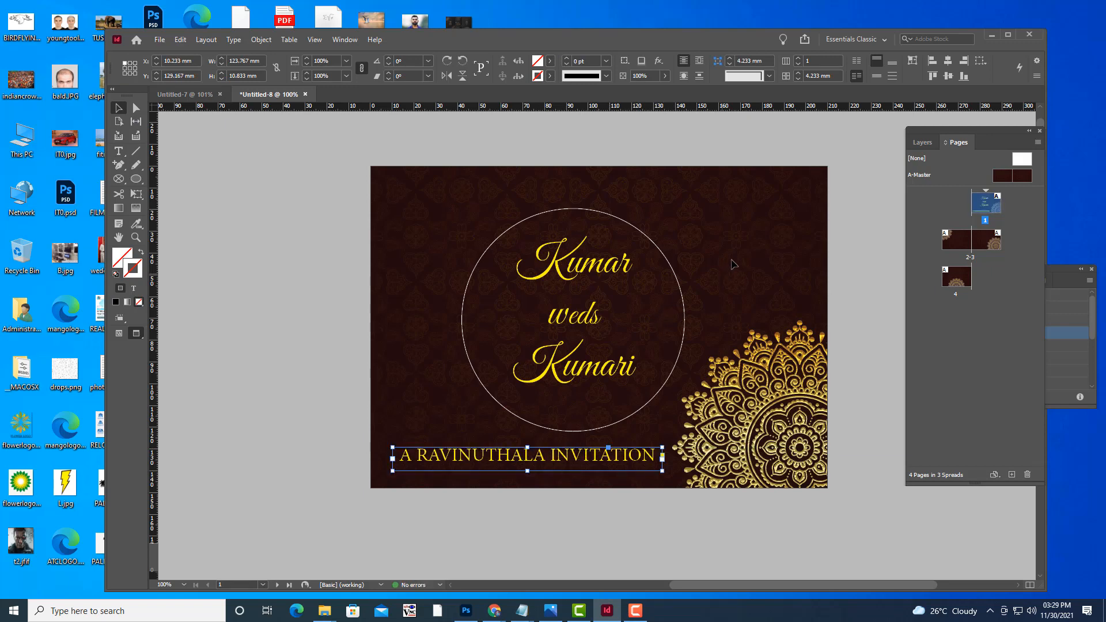
{"action": "left_click", "coordinate": [782, 158]}
{"action": "key", "text": "w"}
{"action": "key", "text": "w"}
{"action": "key", "text": "w"}
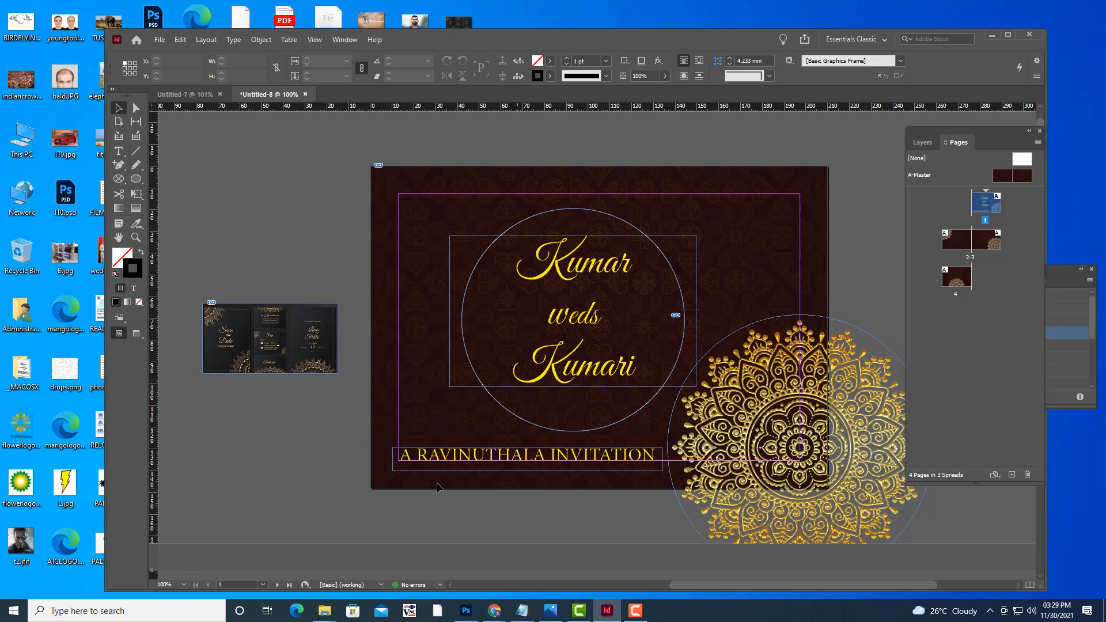
Nudge the invitation frame slightly upward and preview the page without guides.
{"action": "left_click", "coordinate": [431, 467]}
{"action": "left_click_drag", "start_coordinate": [394, 469], "coordinate": [397, 460]}
{"action": "key", "text": "ctrl+z"}
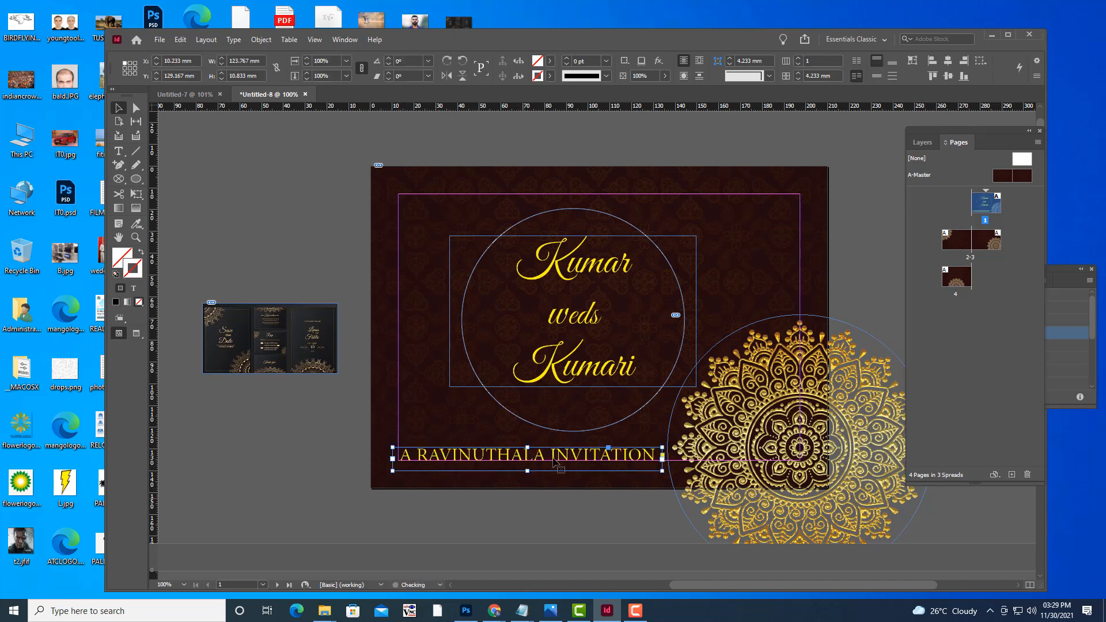
{"action": "left_click_drag", "start_coordinate": [535, 455], "coordinate": [540, 445]}
{"action": "left_click", "coordinate": [881, 254]}
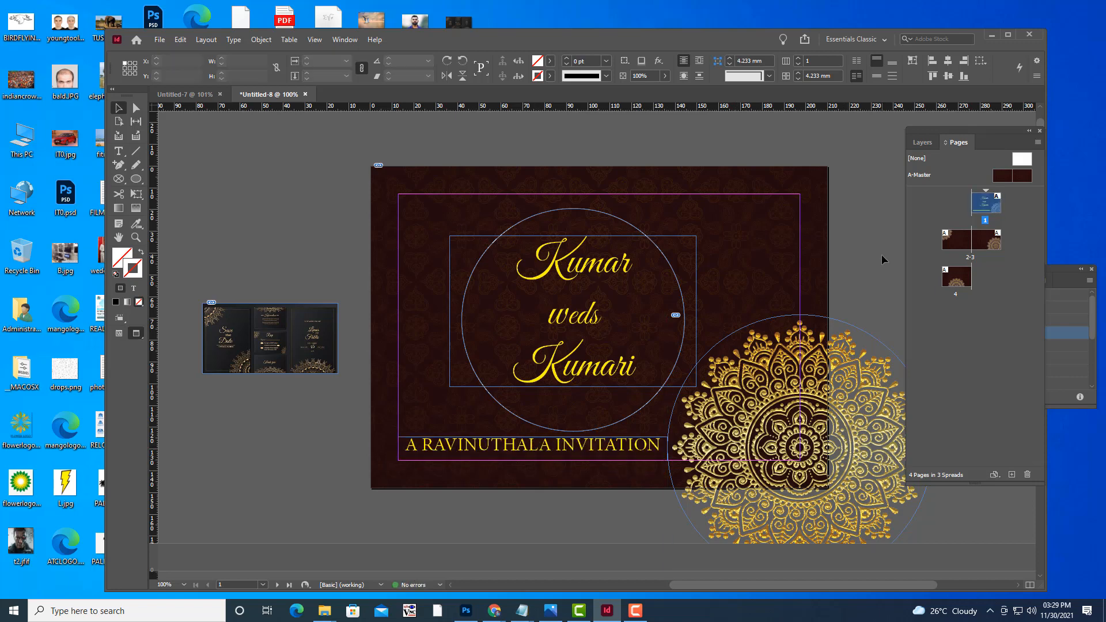
{"action": "key", "text": "w"}
{"action": "key", "text": "w"}
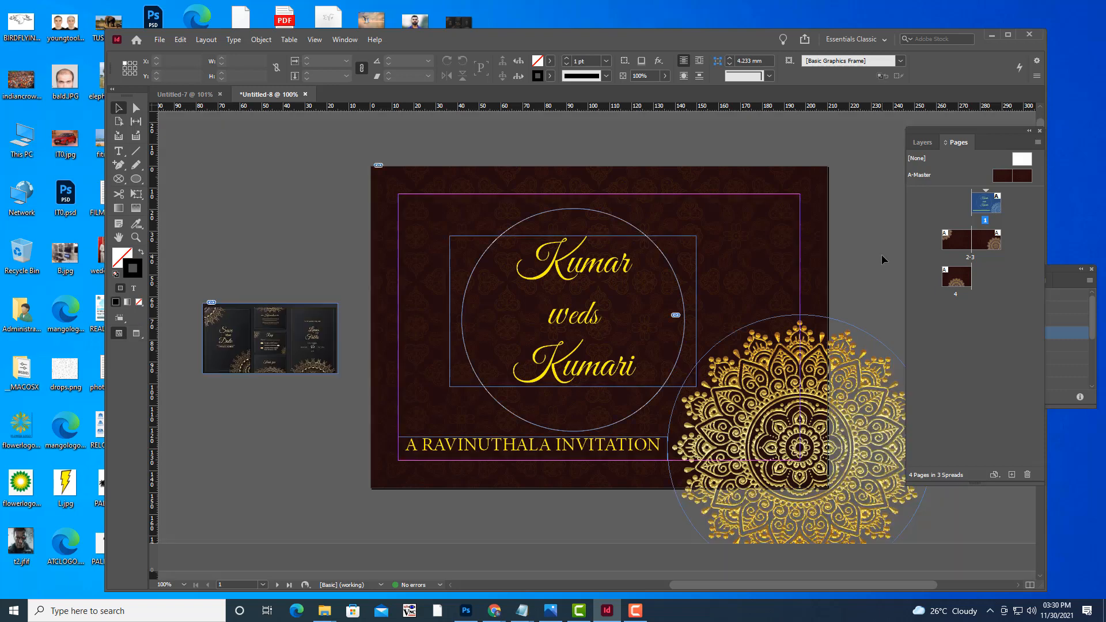
{"action": "key", "text": "w"}
Move the invitation line to the page top at X 12.7 mm, Y 4.667 mm.
{"action": "left_click", "coordinate": [548, 459]}
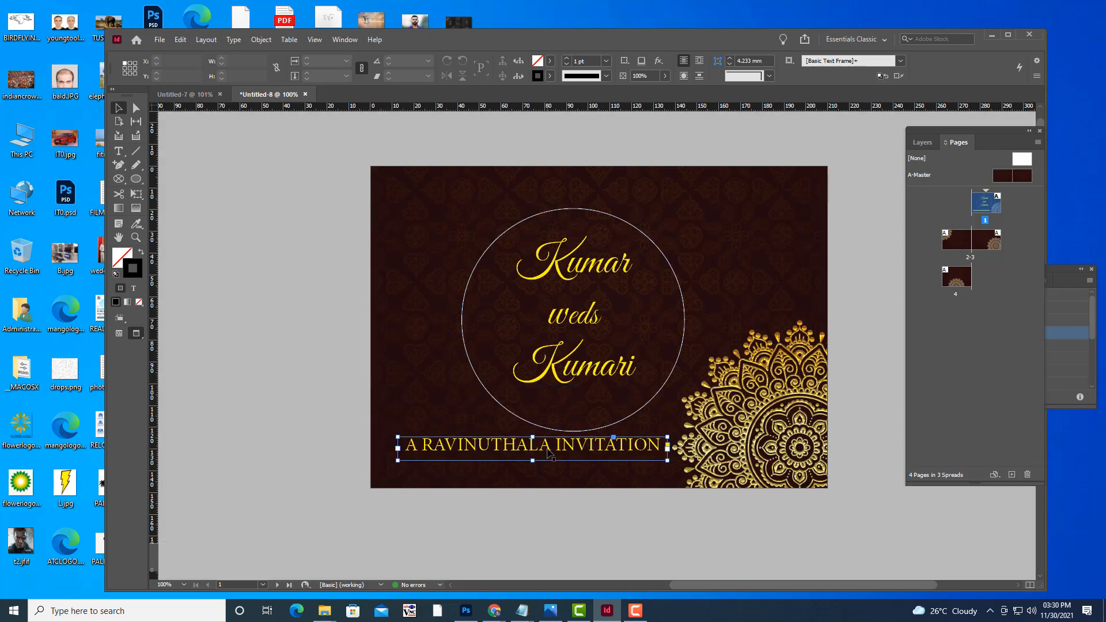
{"action": "left_click_drag", "start_coordinate": [548, 459], "coordinate": [549, 191]}
{"action": "key", "text": "w"}
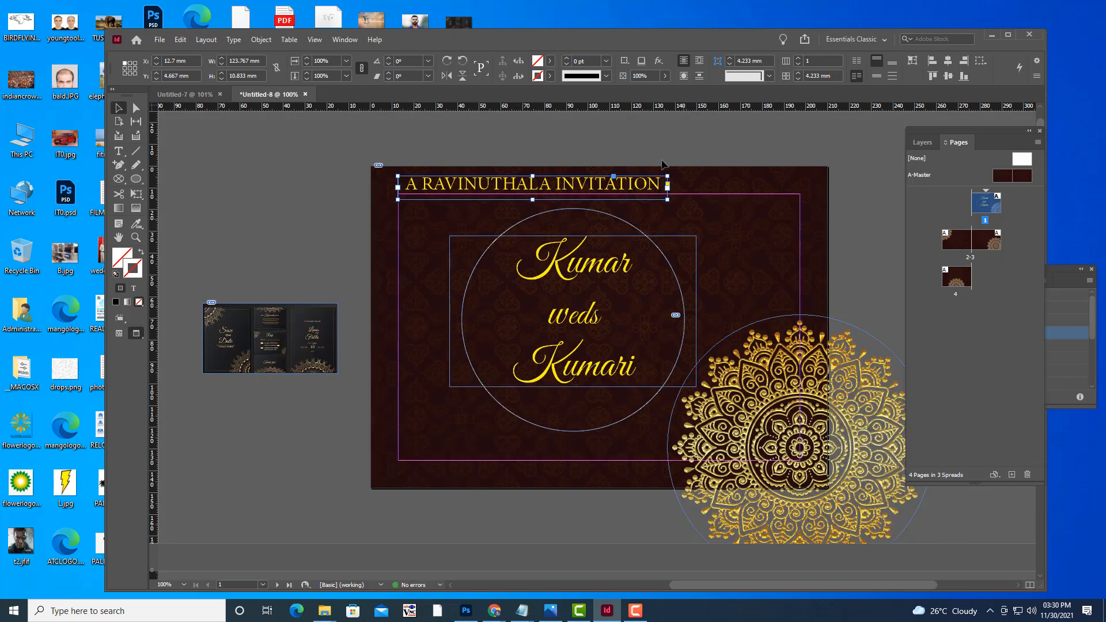
{"action": "key", "text": "w"}
{"action": "left_click", "coordinate": [660, 137]}
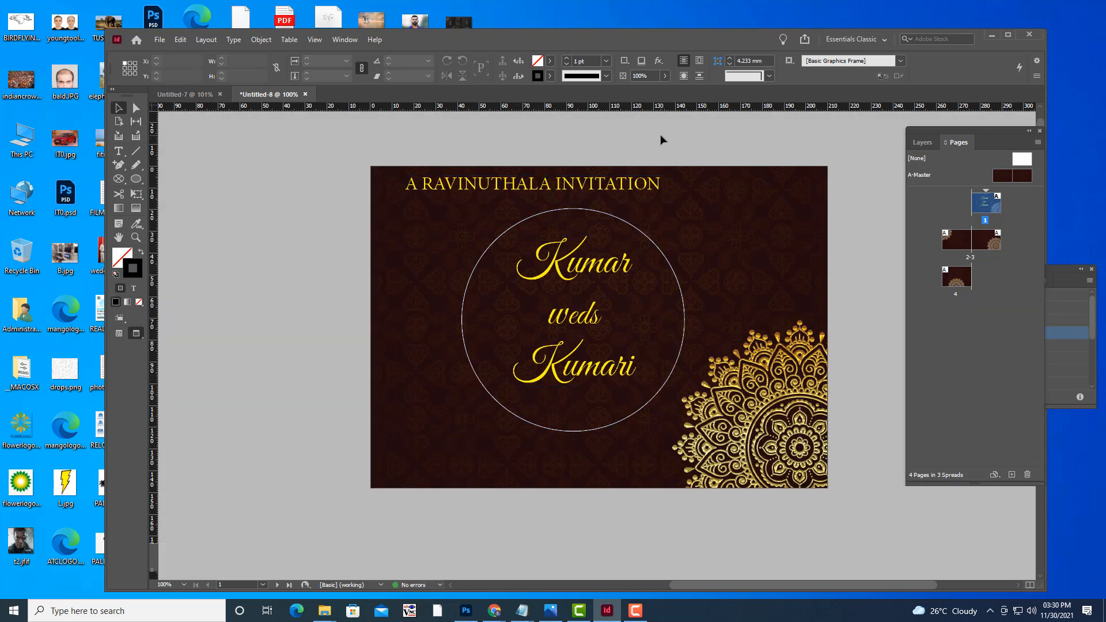
Zoom out to review the finished cover and inner spread, then go to the 2–3 spread.
{"action": "key", "text": "w"}
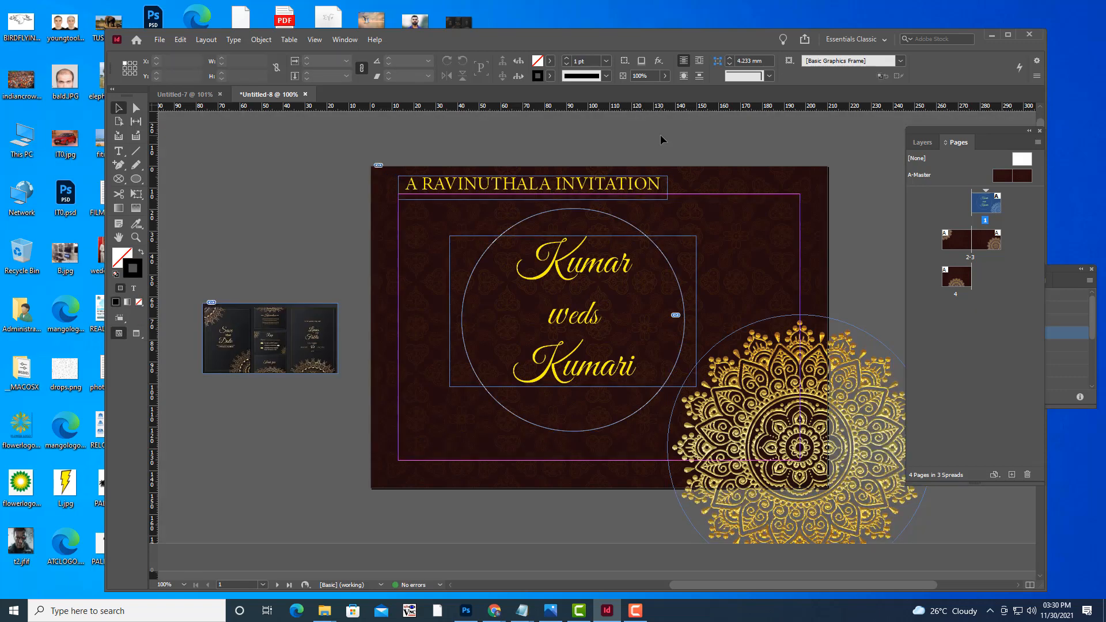
{"action": "key", "text": "w"}
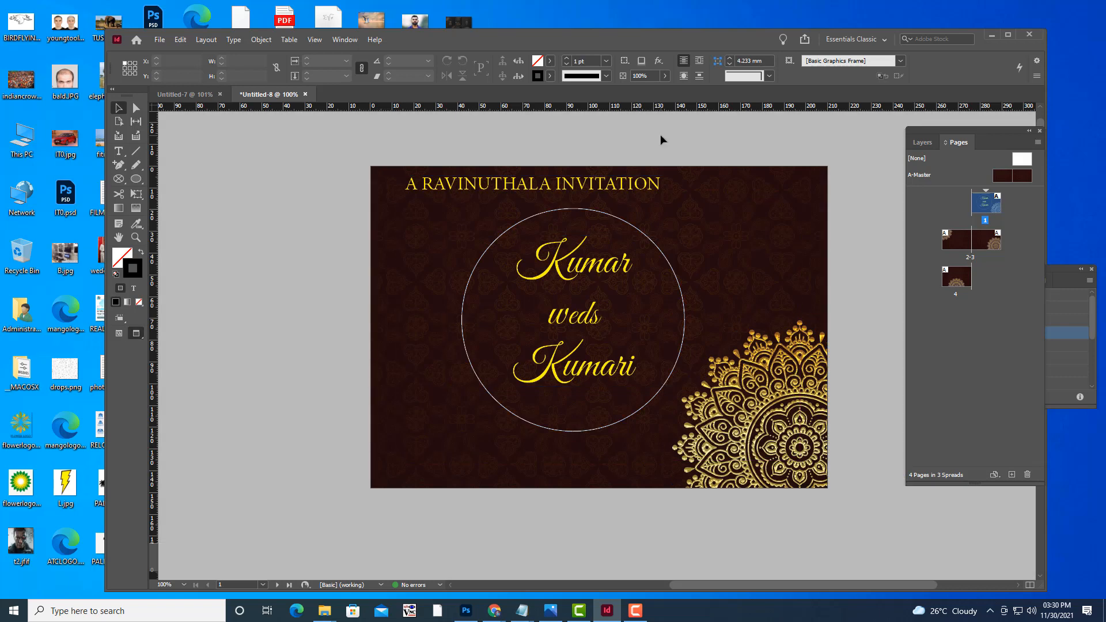
{"action": "key", "text": "ctrl+minus"}
{"action": "key", "text": "ctrl+minus"}
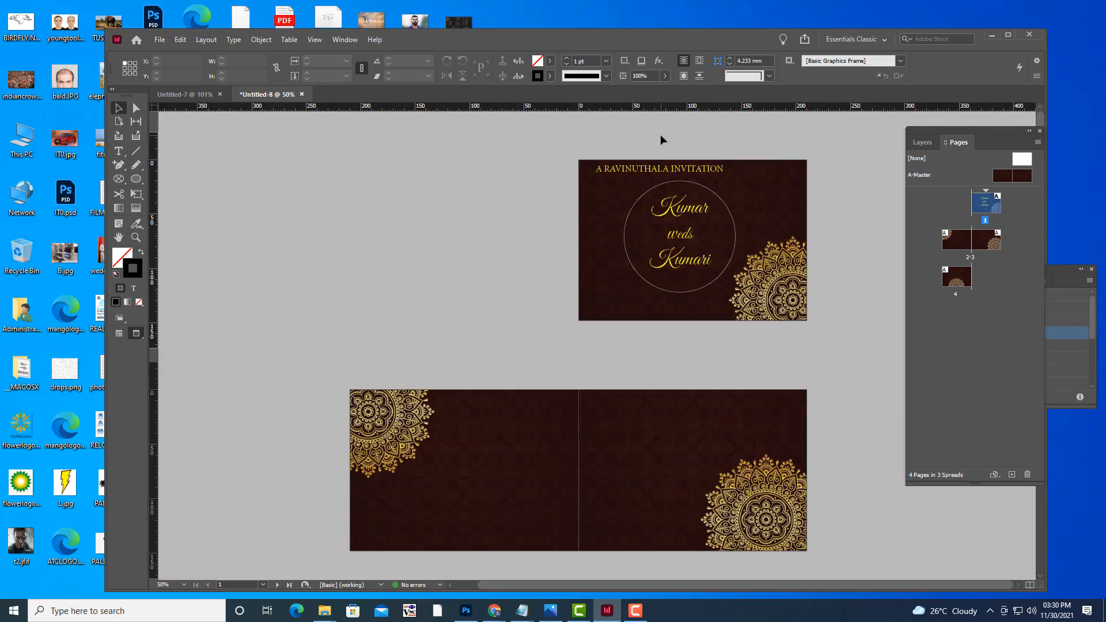
{"action": "scroll", "coordinate": [790, 302], "scroll_direction": "down", "scroll_amount": 1}
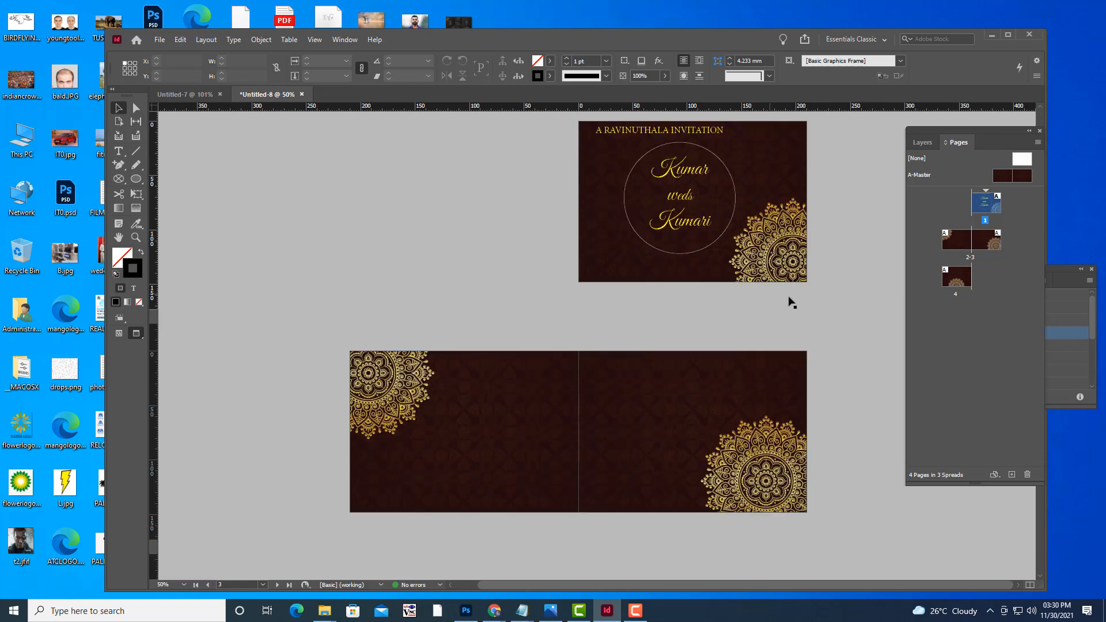
{"action": "scroll", "coordinate": [862, 295], "scroll_direction": "up", "scroll_amount": 1}
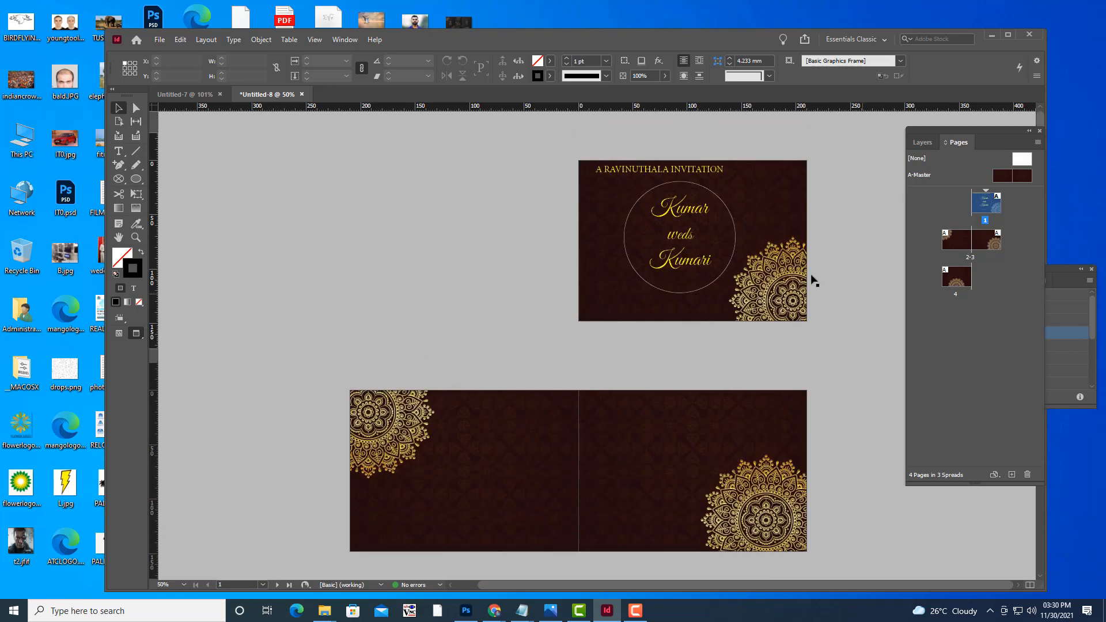
{"action": "scroll", "coordinate": [872, 279], "scroll_direction": "down", "scroll_amount": 3}
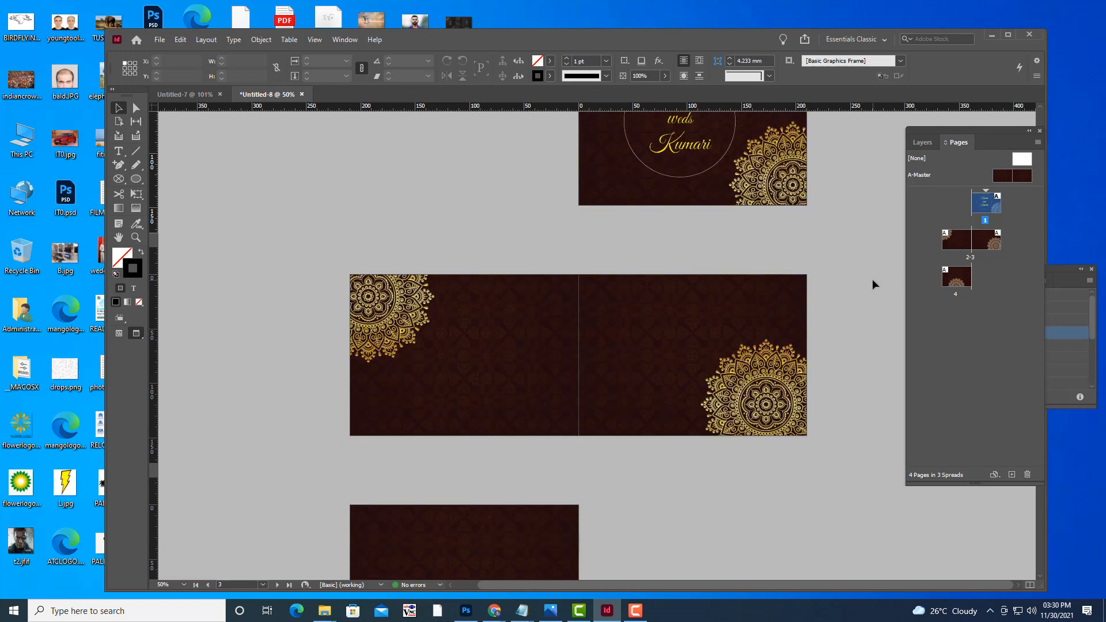
{"action": "scroll", "coordinate": [846, 277], "scroll_direction": "up", "scroll_amount": 3}
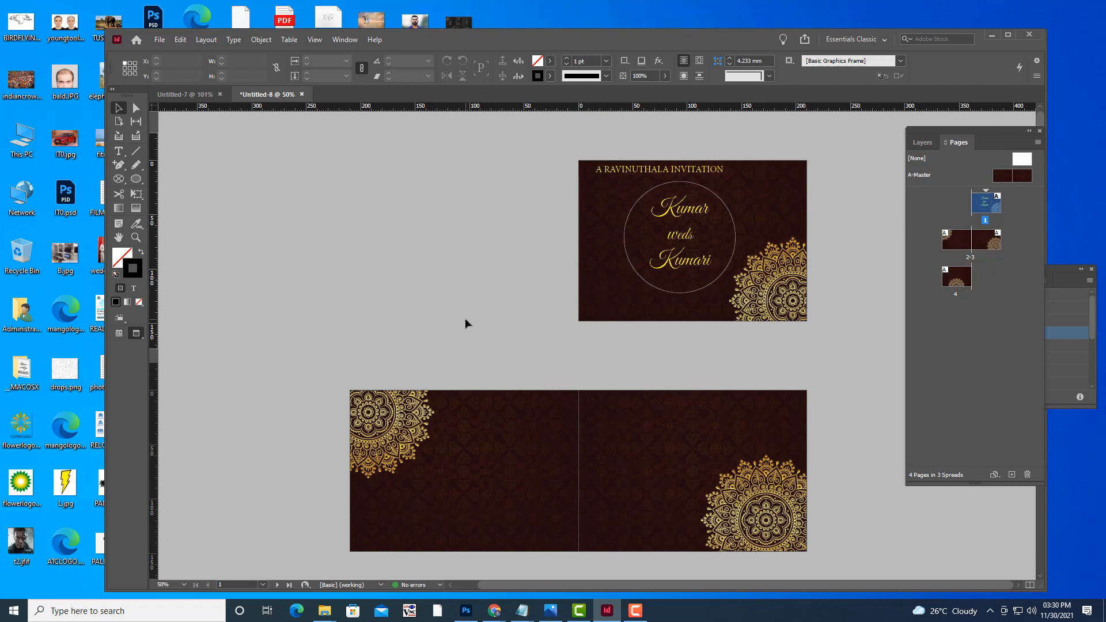
{"action": "scroll", "coordinate": [464, 318], "scroll_direction": "down", "scroll_amount": 3}
{"action": "scroll", "coordinate": [809, 264], "scroll_direction": "up", "scroll_amount": 3}
{"action": "key", "text": "w"}
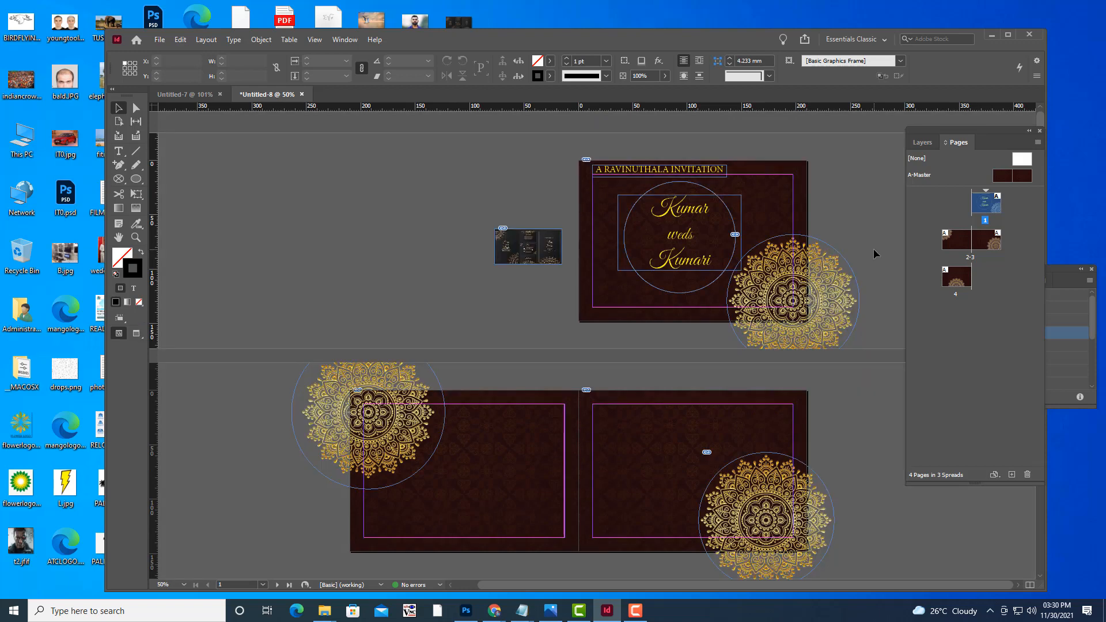
{"action": "key", "text": "w"}
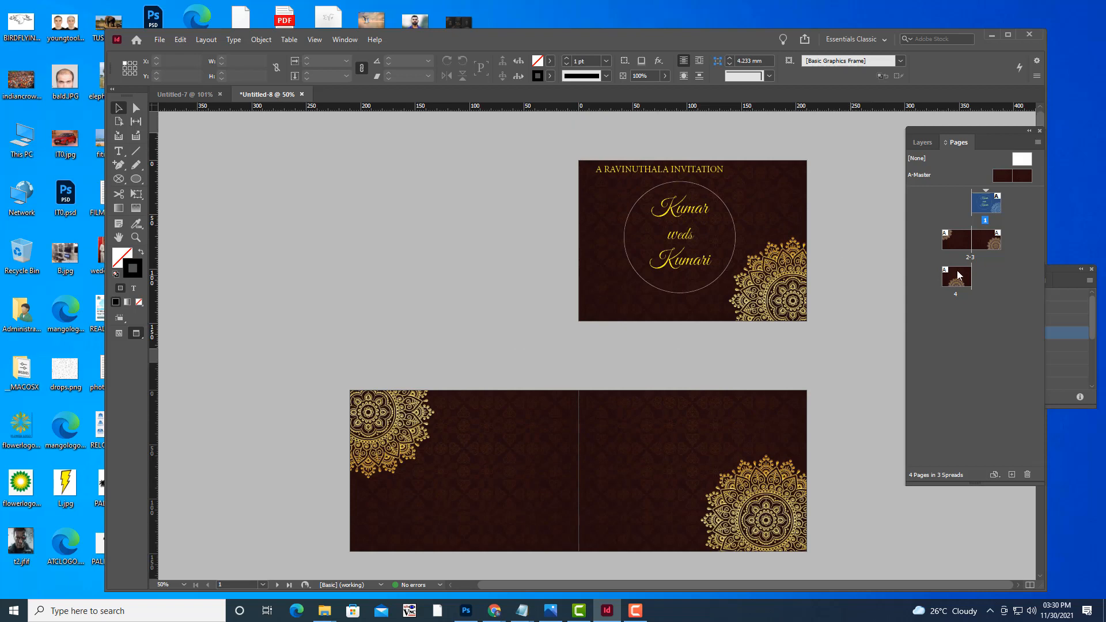
{"action": "double_click", "coordinate": [955, 243]}
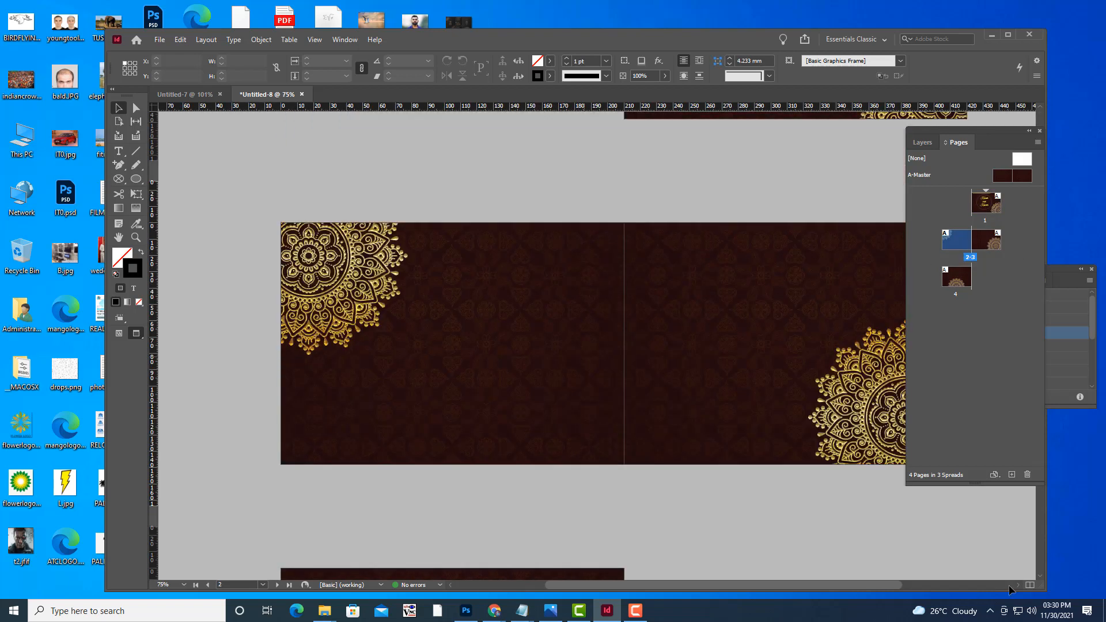
Add a MUHURTHAM text frame near the left page's top, set to 16 pt yellow.
{"action": "left_click", "coordinate": [119, 151]}
{"action": "left_click_drag", "start_coordinate": [430, 239], "coordinate": [537, 255]}
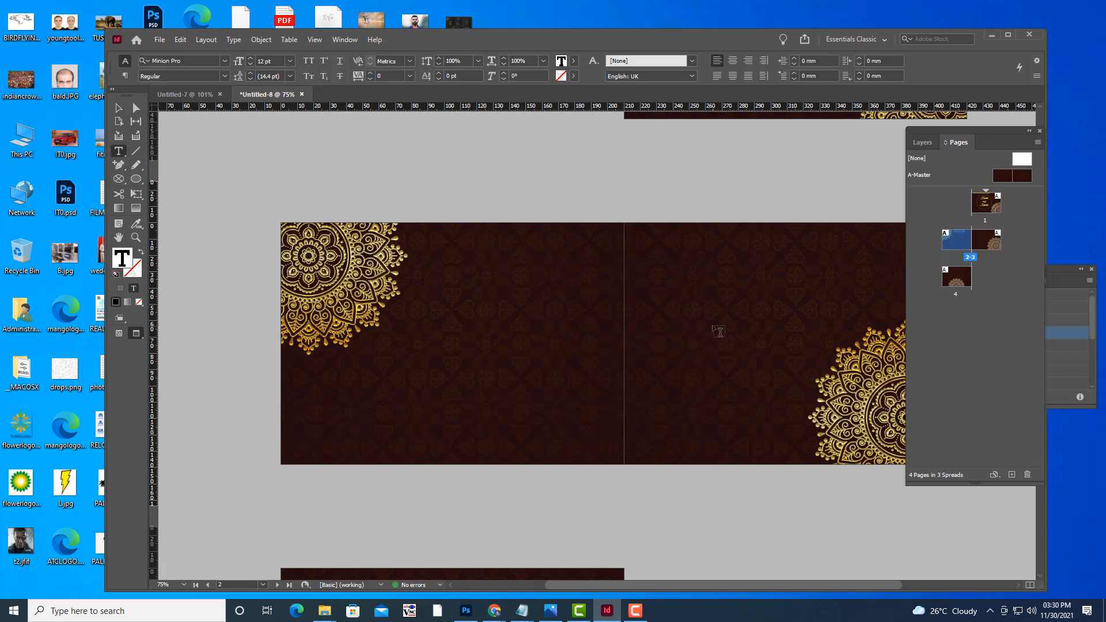
{"action": "type", "text": "MR."}
{"action": "type", "text": "HURTHAM"}
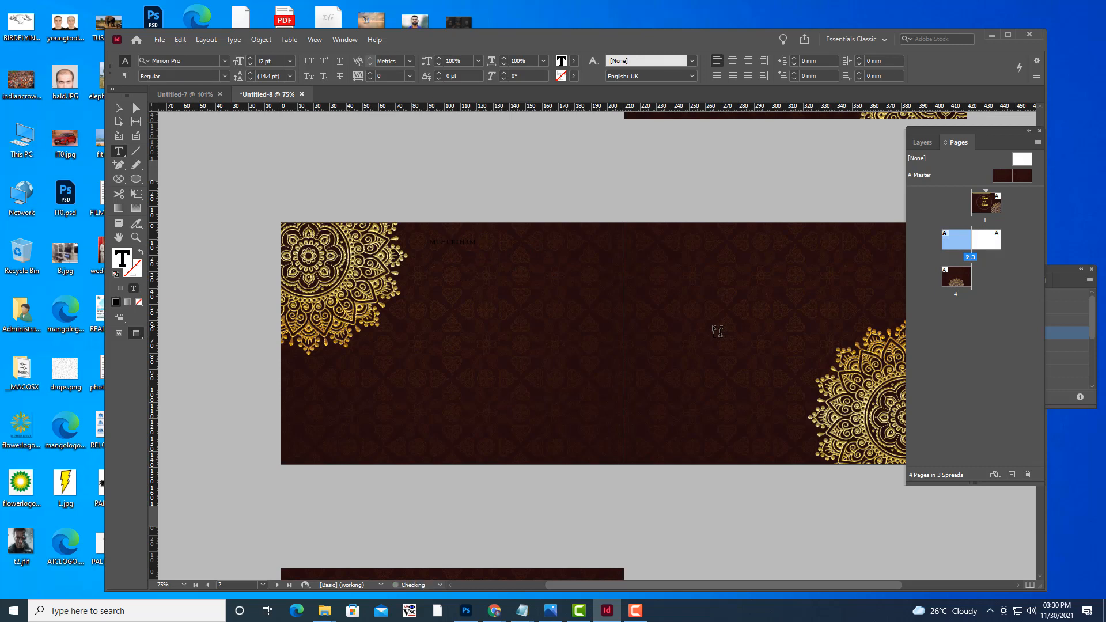
{"action": "key", "text": "ctrl+a"}
{"action": "key", "text": "ctrl+shift+period"}
{"action": "key", "text": "ctrl+shift+period"}
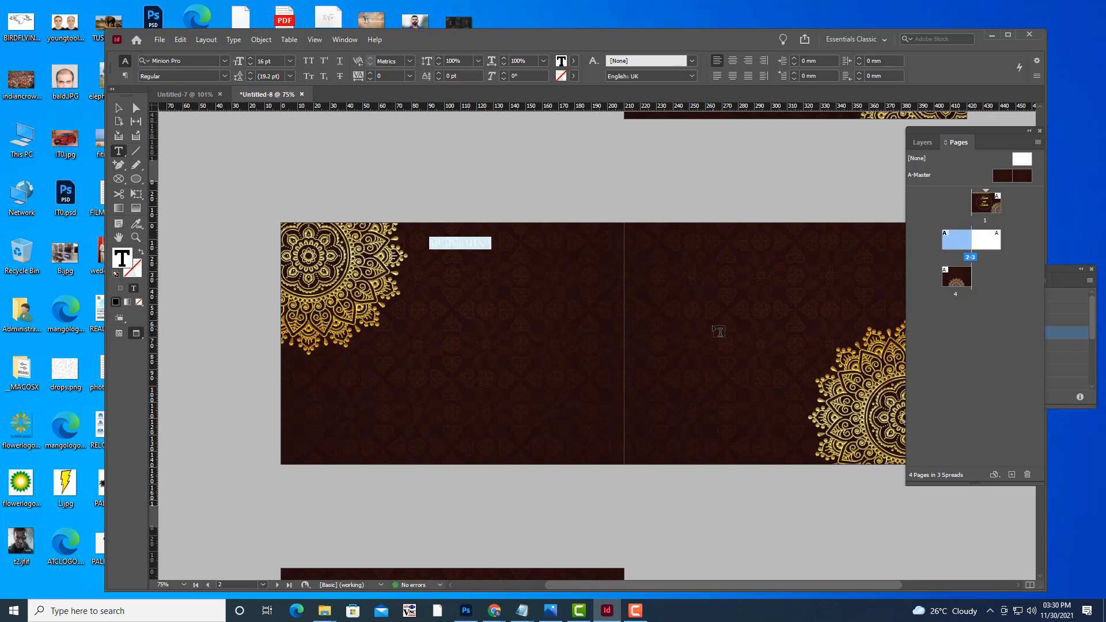
{"action": "left_click", "coordinate": [574, 62]}
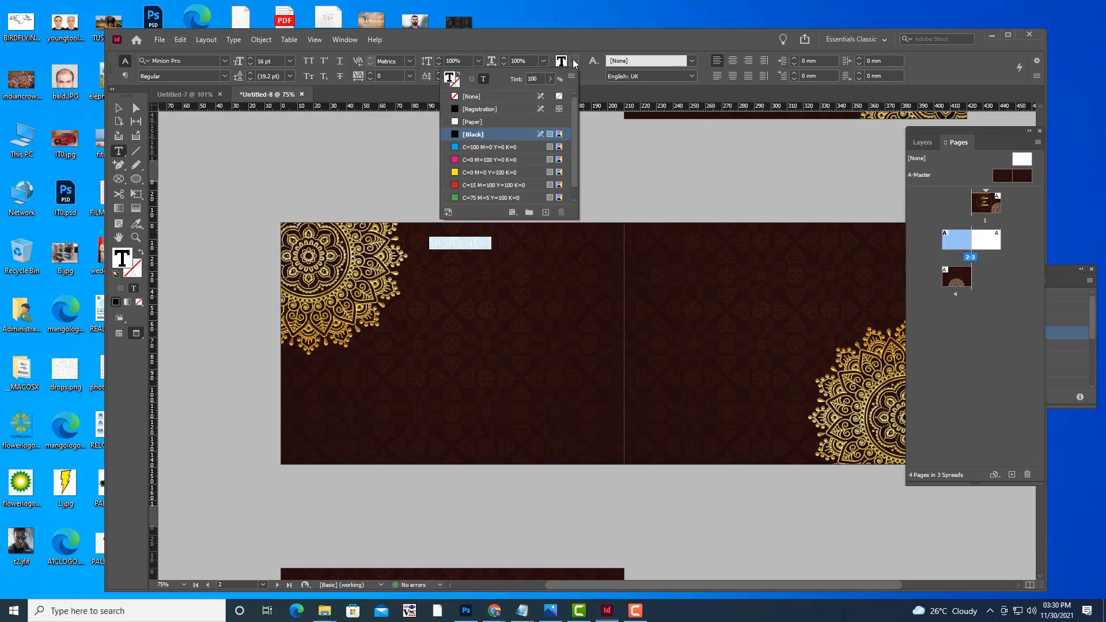
{"action": "left_click", "coordinate": [455, 173]}
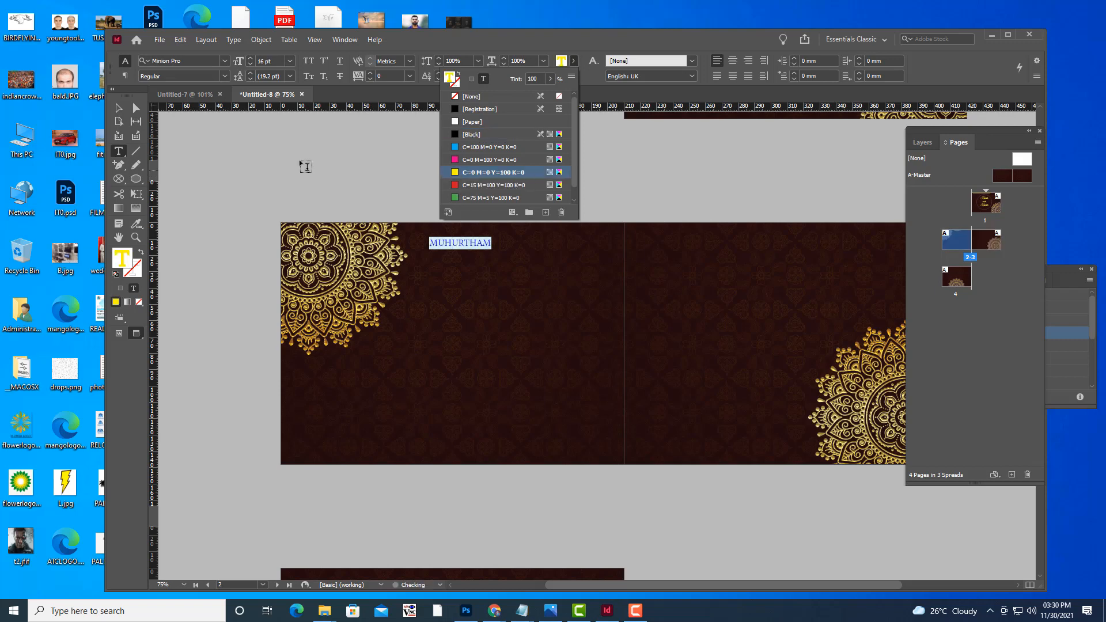
Nudge the MUHURTHAM frame down and right and centre its text.
{"action": "left_click", "coordinate": [118, 107]}
{"action": "left_click_drag", "start_coordinate": [470, 247], "coordinate": [473, 255]}
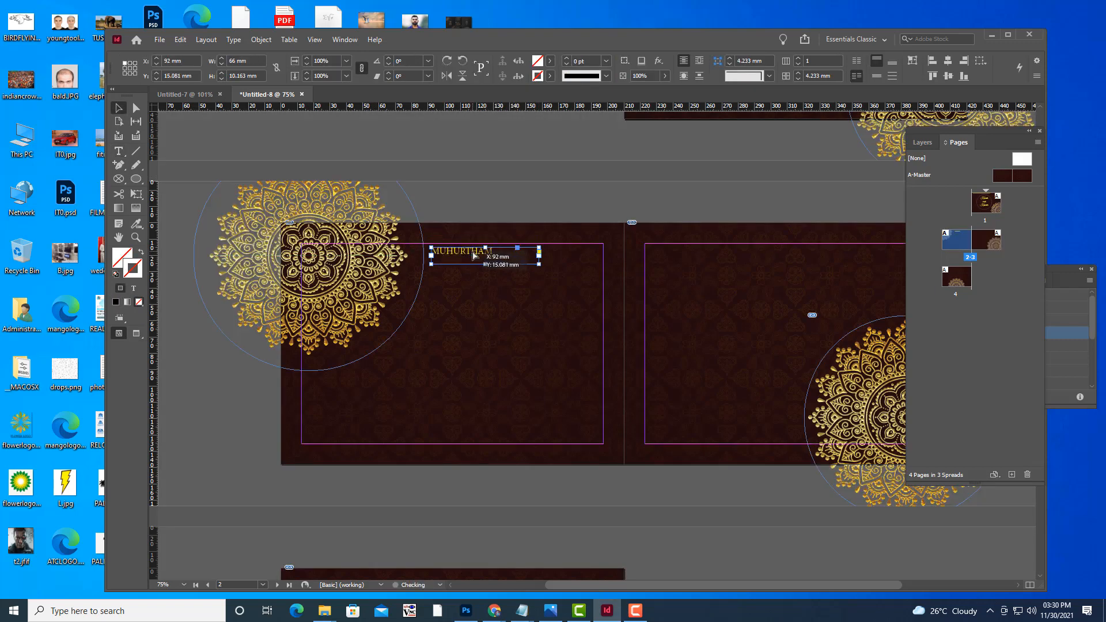
{"action": "left_click", "coordinate": [118, 150]}
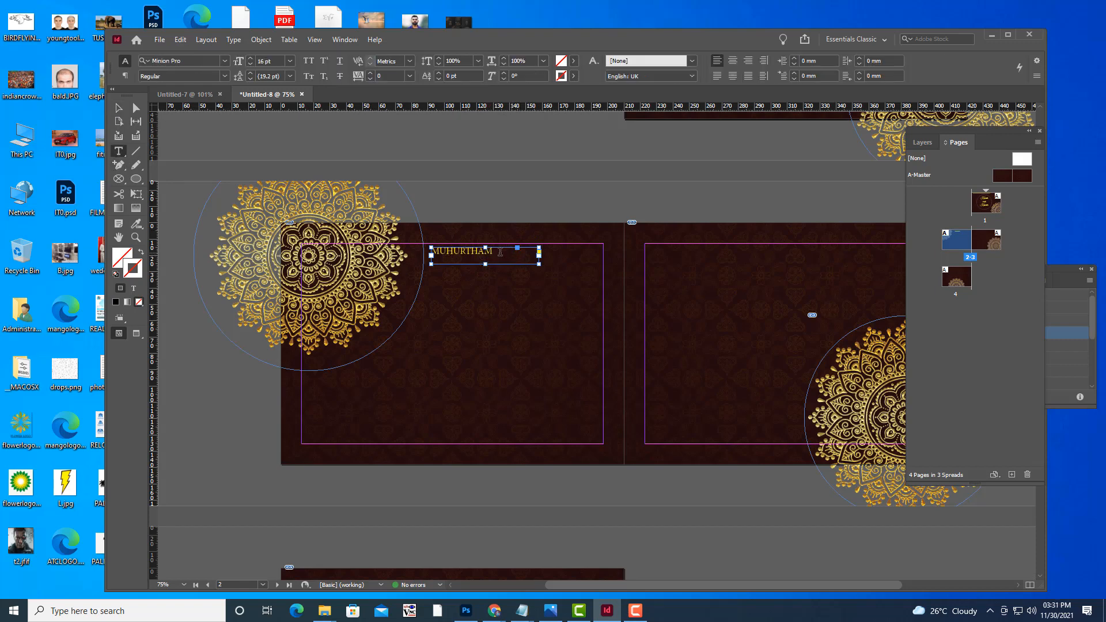
{"action": "key", "text": "ctrl+a"}
{"action": "left_click", "coordinate": [732, 60]}
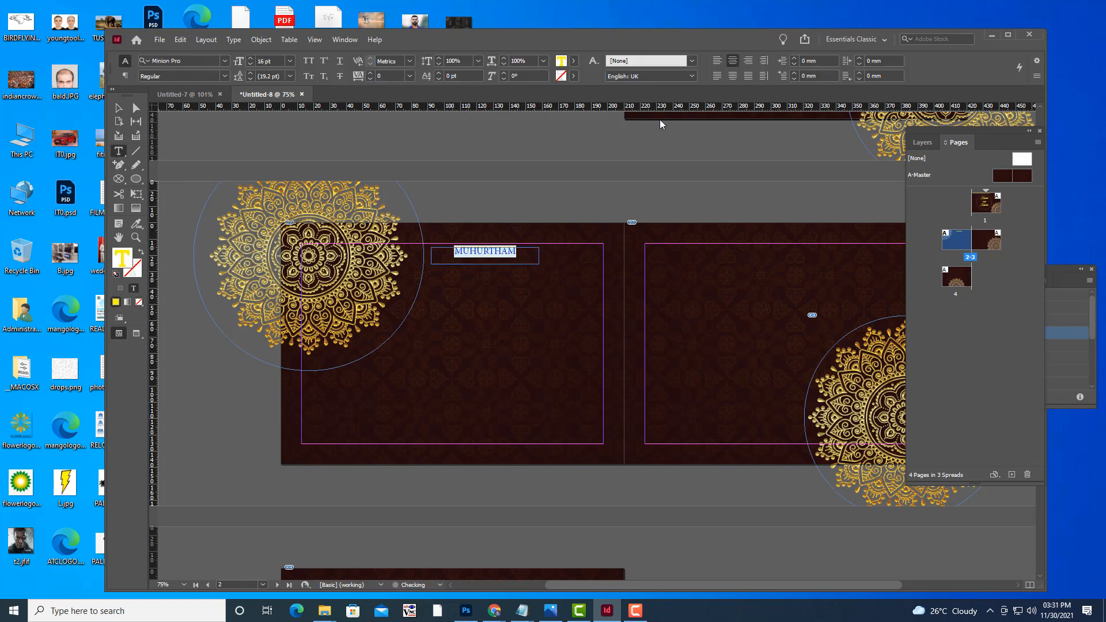
{"action": "left_click", "coordinate": [120, 109]}
{"action": "left_click", "coordinate": [461, 181]}
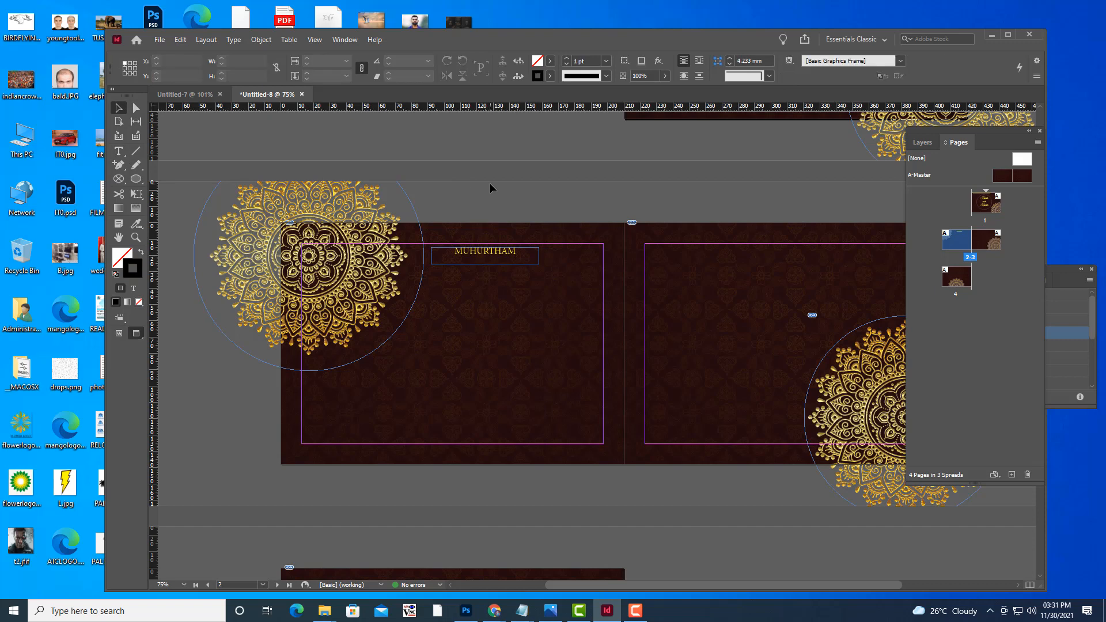
Preview the spread without guides and zoom in to 100%.
{"action": "key", "text": "w"}
{"action": "key", "text": "w"}
{"action": "key", "text": "w"}
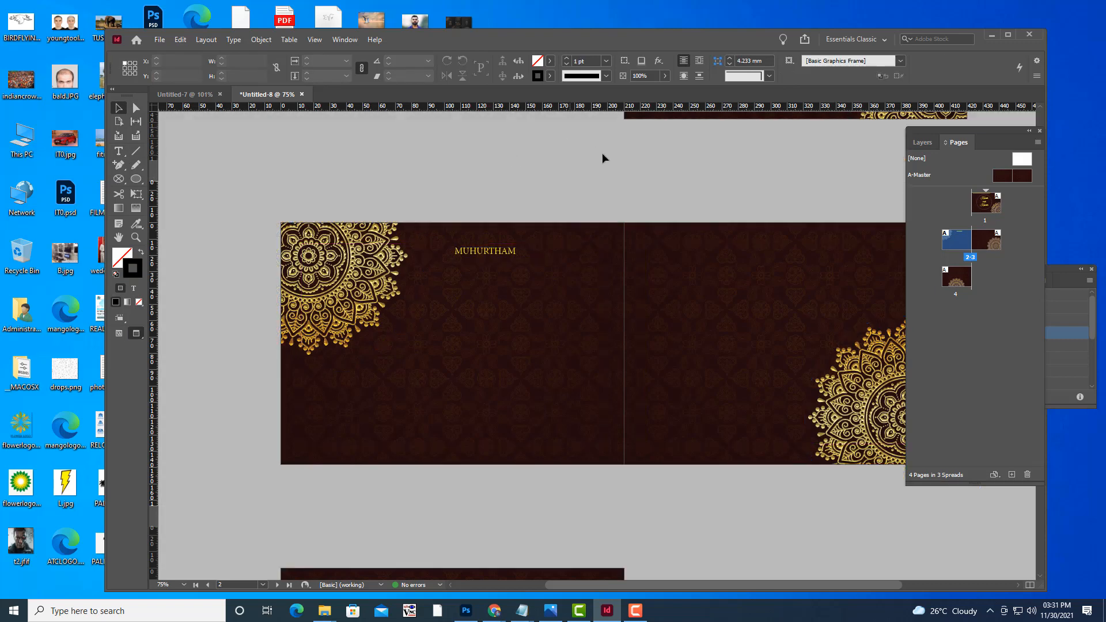
{"action": "scroll", "coordinate": [603, 153], "scroll_direction": "up", "scroll_amount": 4}
{"action": "scroll", "coordinate": [593, 185], "scroll_direction": "down", "scroll_amount": 2}
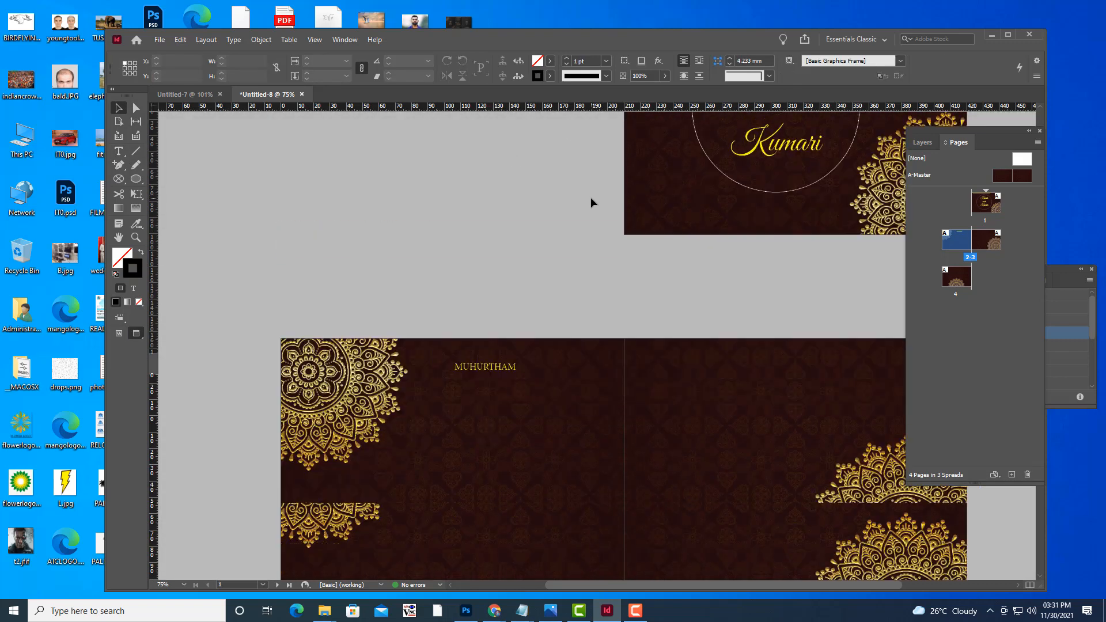
{"action": "key", "text": "ctrl+="}
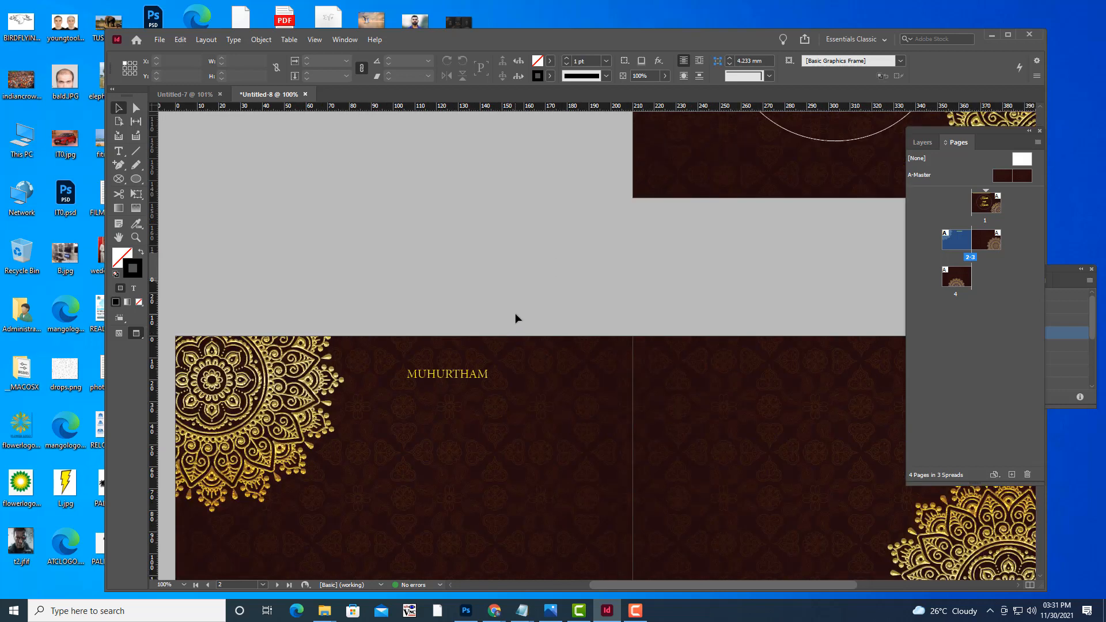
{"action": "scroll", "coordinate": [516, 316], "scroll_direction": "down", "scroll_amount": 2}
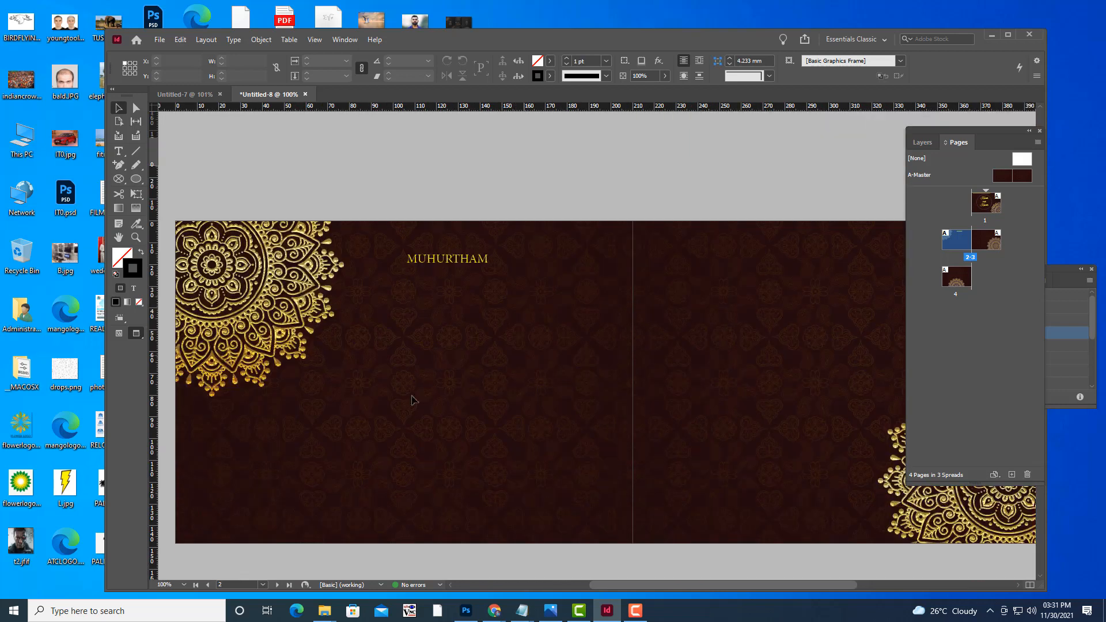
Add a SATURDAY 7:30 AM text frame below the heading and colour it yellow.
{"action": "left_click", "coordinate": [118, 151]}
{"action": "left_click_drag", "start_coordinate": [347, 281], "coordinate": [586, 322]}
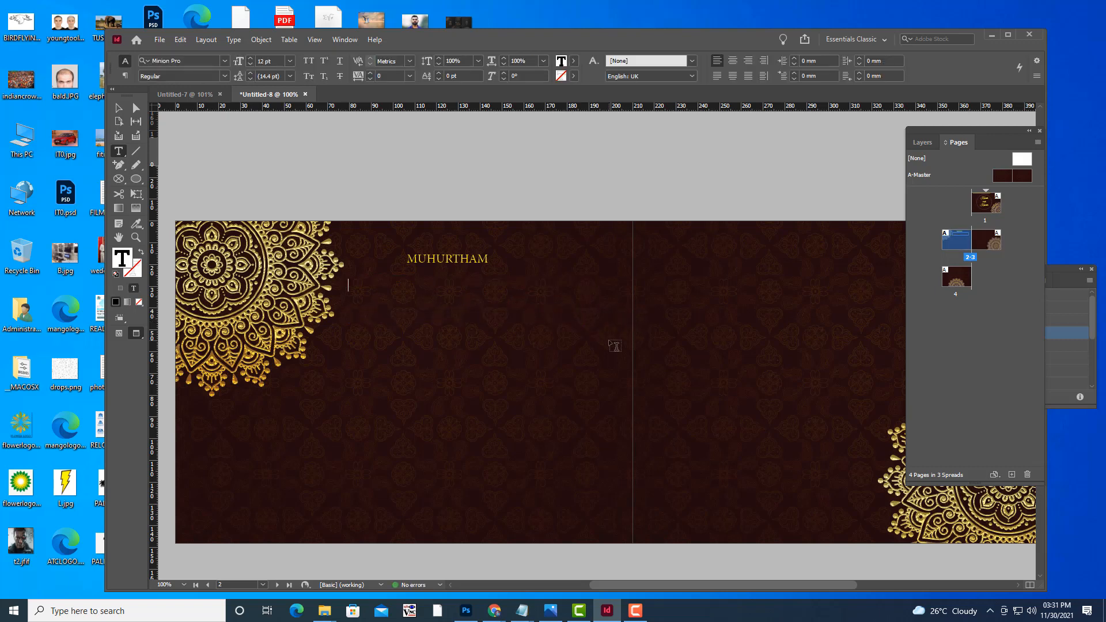
{"action": "type", "text": "SA"}
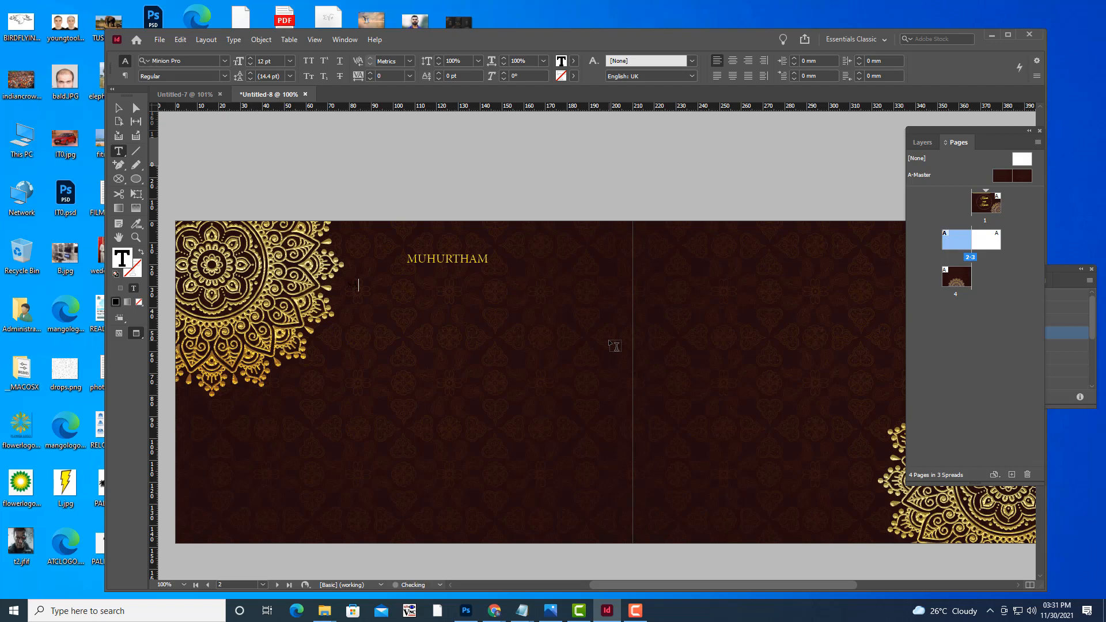
{"action": "type", "text": "TURDAY 7:00 AM"}
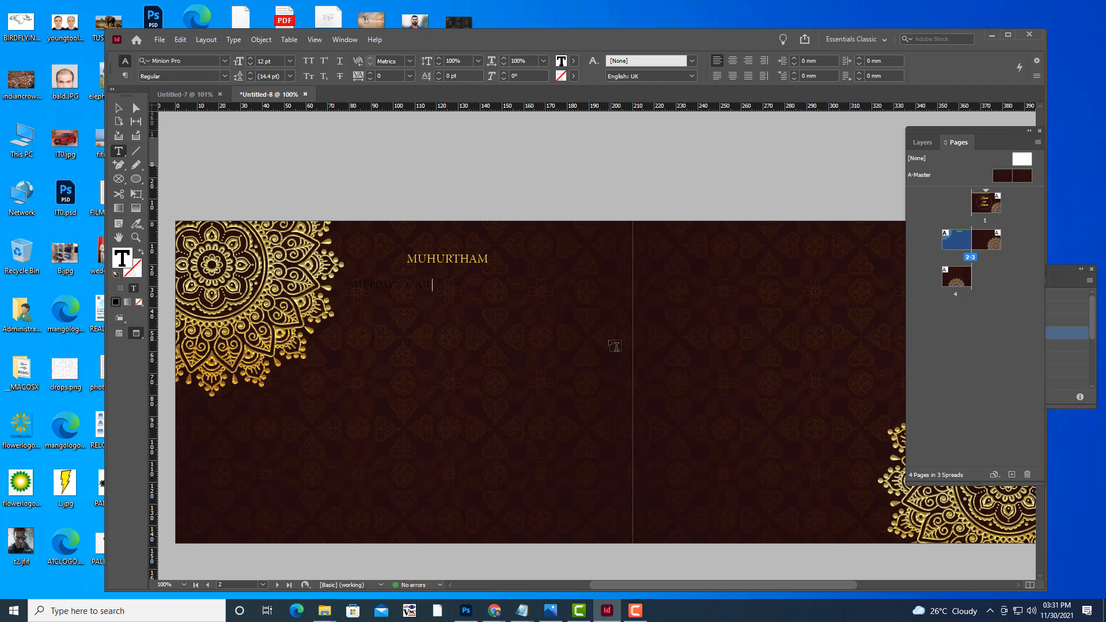
{"action": "key", "text": "shift+Left"}
{"action": "key", "text": "shift+Left"}
{"action": "key", "text": "shift+Left"}
{"action": "key", "text": "shift+Left"}
{"action": "key", "text": "shift+Left"}
{"action": "key", "text": "shift+Left"}
{"action": "key", "text": "shift+Left"}
{"action": "key", "text": "shift+Left"}
{"action": "key", "text": "shift+Left"}
{"action": "key", "text": "shift+Left"}
{"action": "key", "text": "shift+Left"}
{"action": "key", "text": "shift+Left"}
{"action": "key", "text": "shift+Left"}
{"action": "key", "text": "shift+Left"}
{"action": "key", "text": "shift+Left"}
{"action": "key", "text": "shift+Left"}
{"action": "key", "text": "shift+Left"}
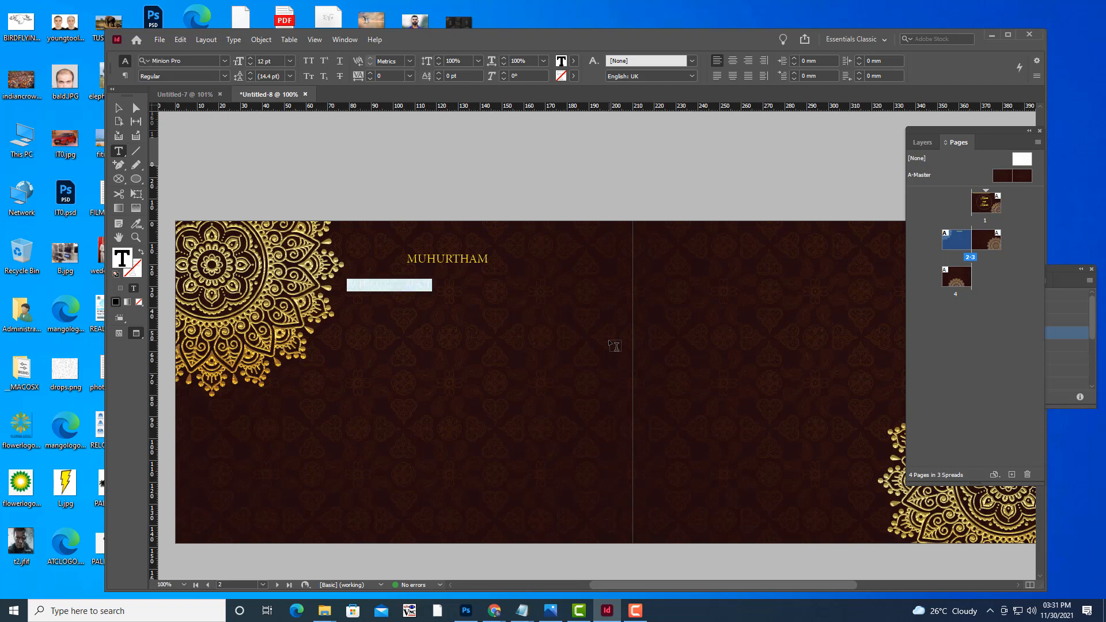
{"action": "left_click", "coordinate": [573, 61]}
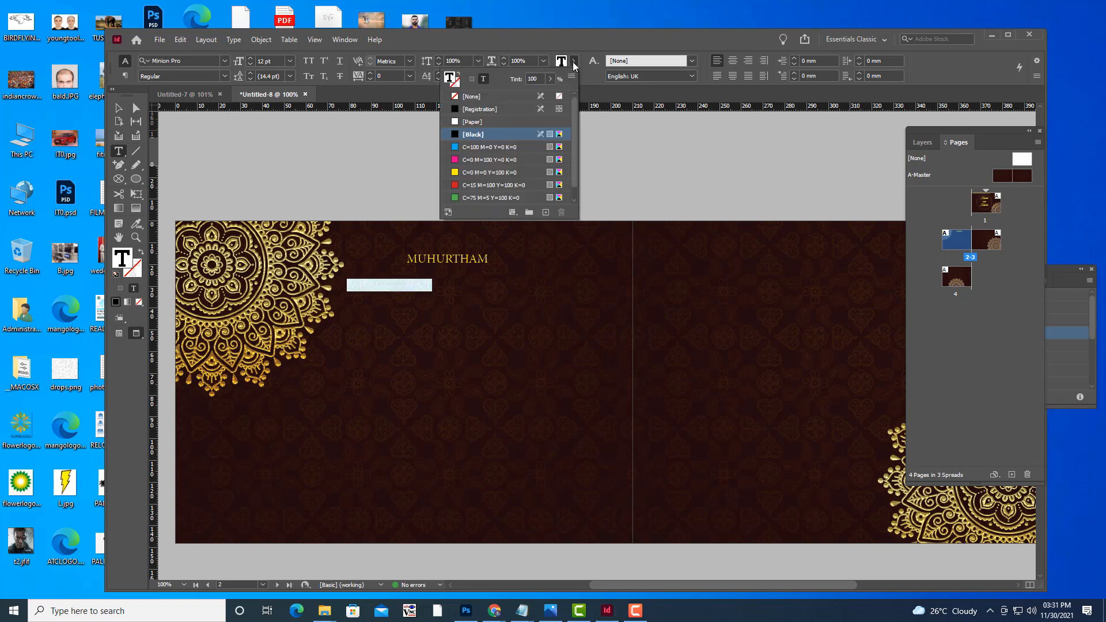
{"action": "left_click", "coordinate": [455, 172]}
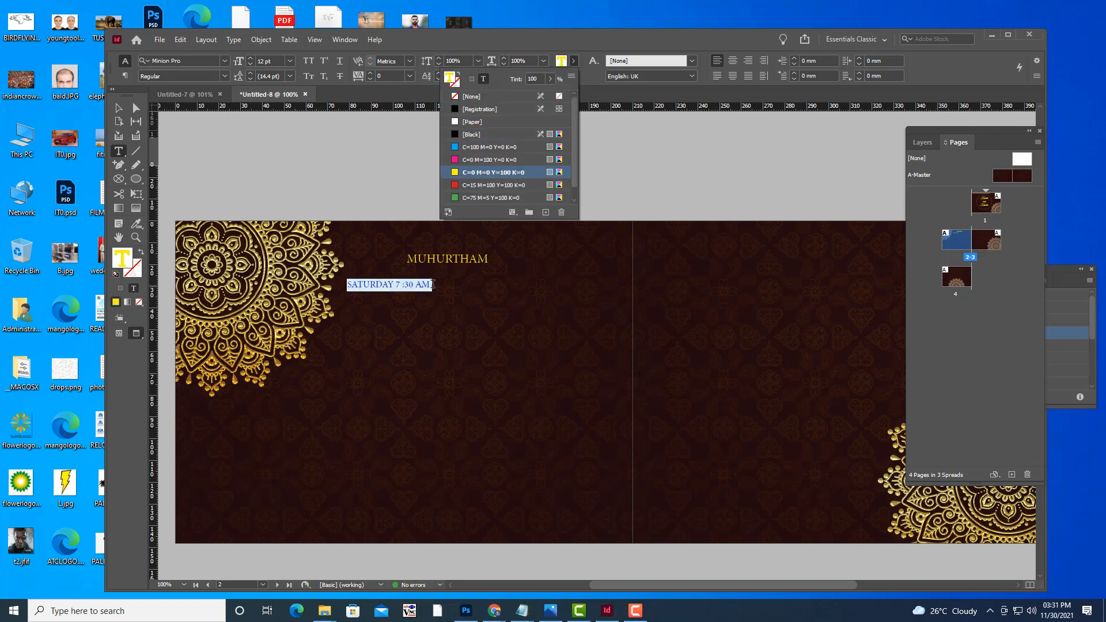
Check the yellow date colour and remove a stray letter typed after AM.
{"action": "left_click", "coordinate": [429, 284]}
{"action": "mouse_move", "coordinate": [422, 284]}
{"action": "left_mouse_down"}
{"action": "mouse_move", "coordinate": [348, 284]}
{"action": "mouse_move", "coordinate": [431, 283]}
{"action": "left_mouse_up"}
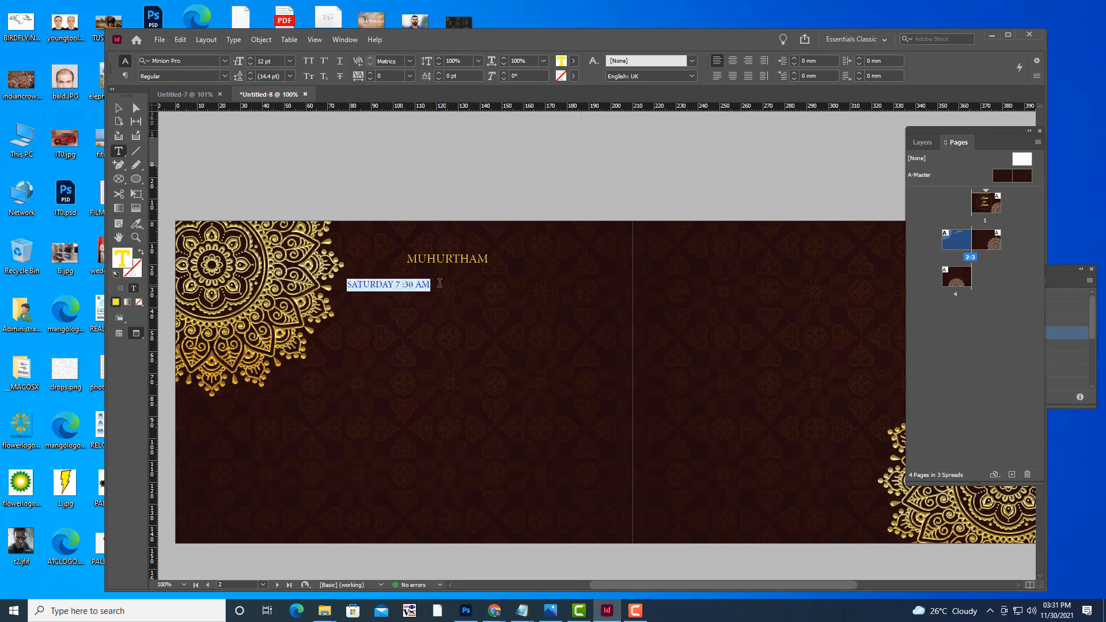
{"action": "left_click", "coordinate": [436, 283]}
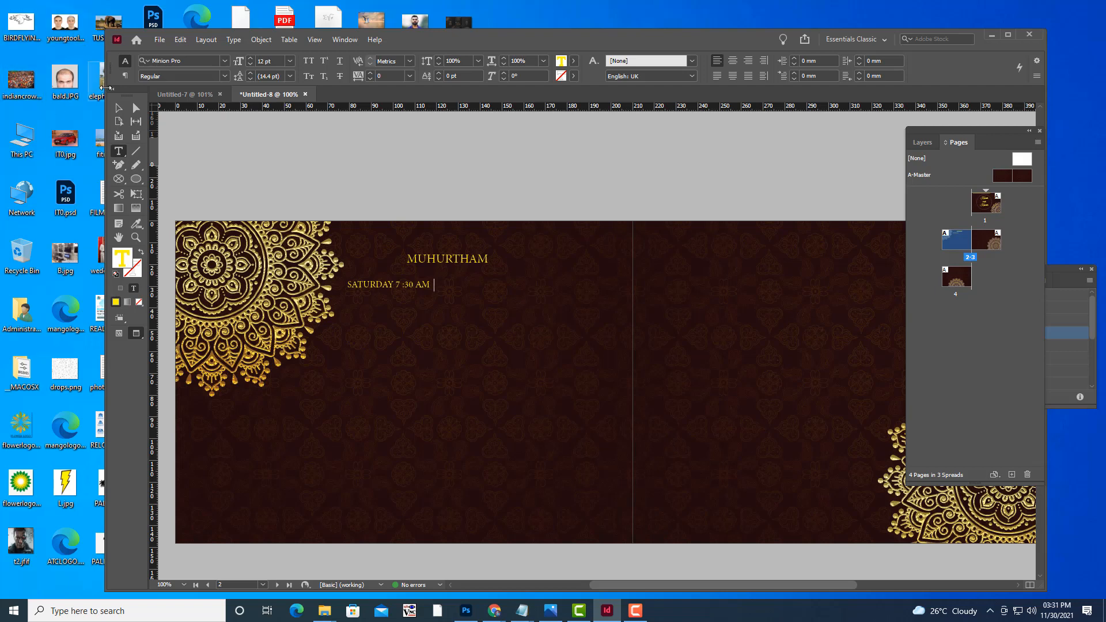
{"action": "left_click", "coordinate": [118, 108]}
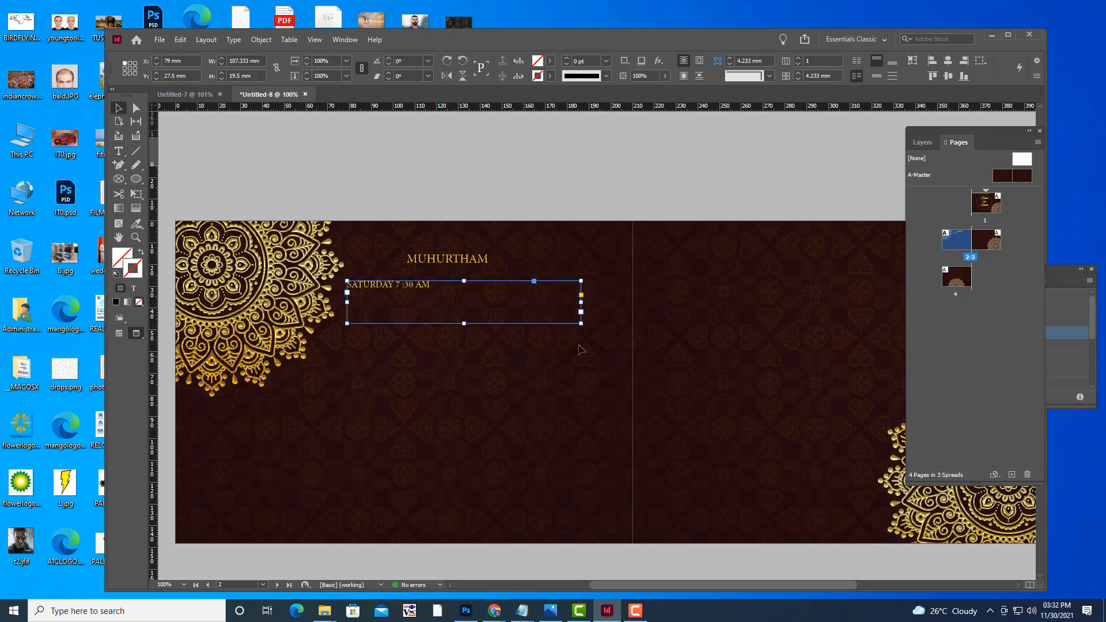
{"action": "left_click", "coordinate": [118, 152]}
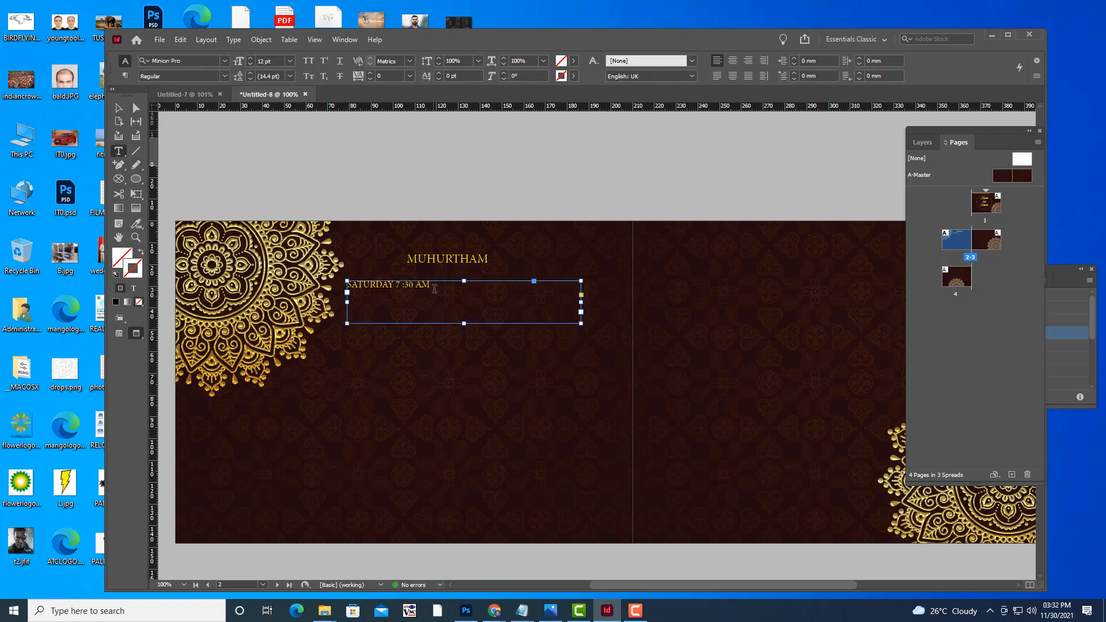
{"action": "left_click", "coordinate": [434, 288]}
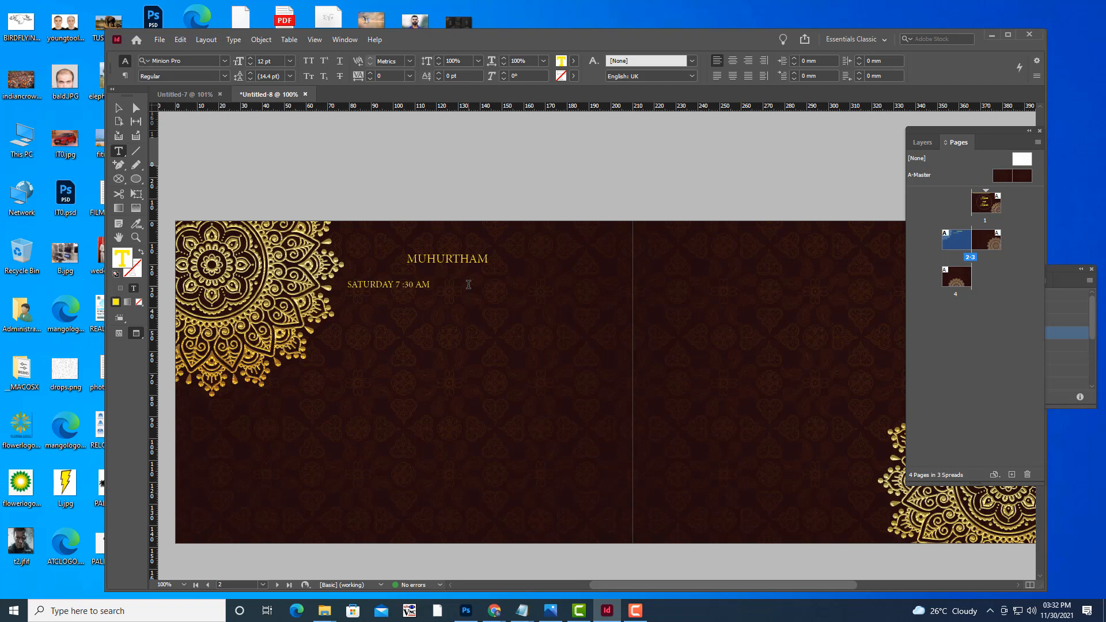
{"action": "type", "text": "LA"}
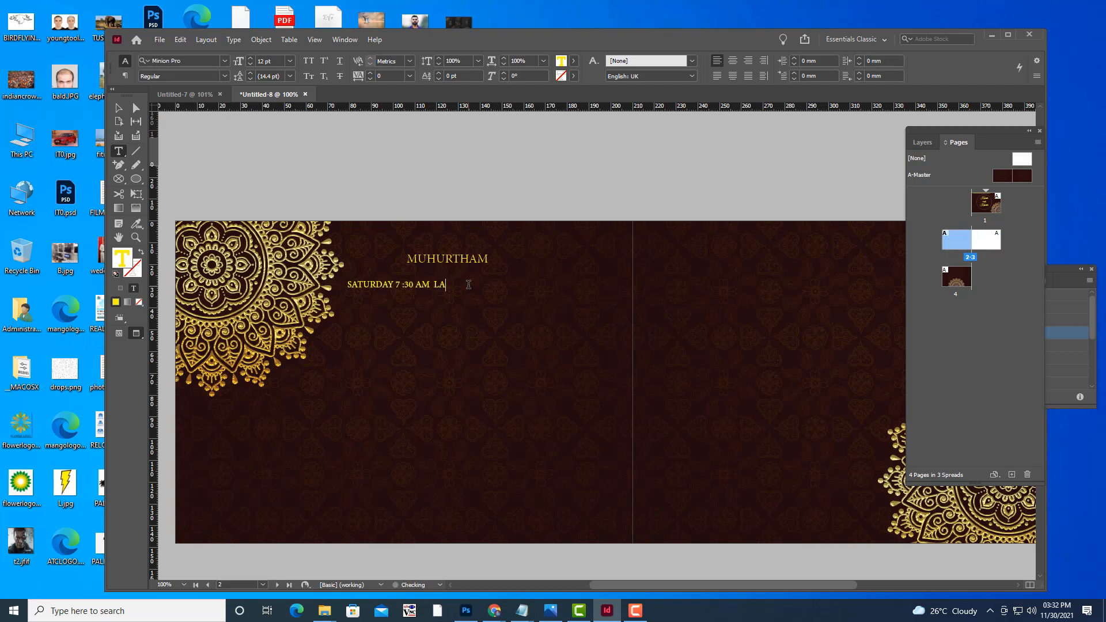
{"action": "key", "text": "BackSpace"}
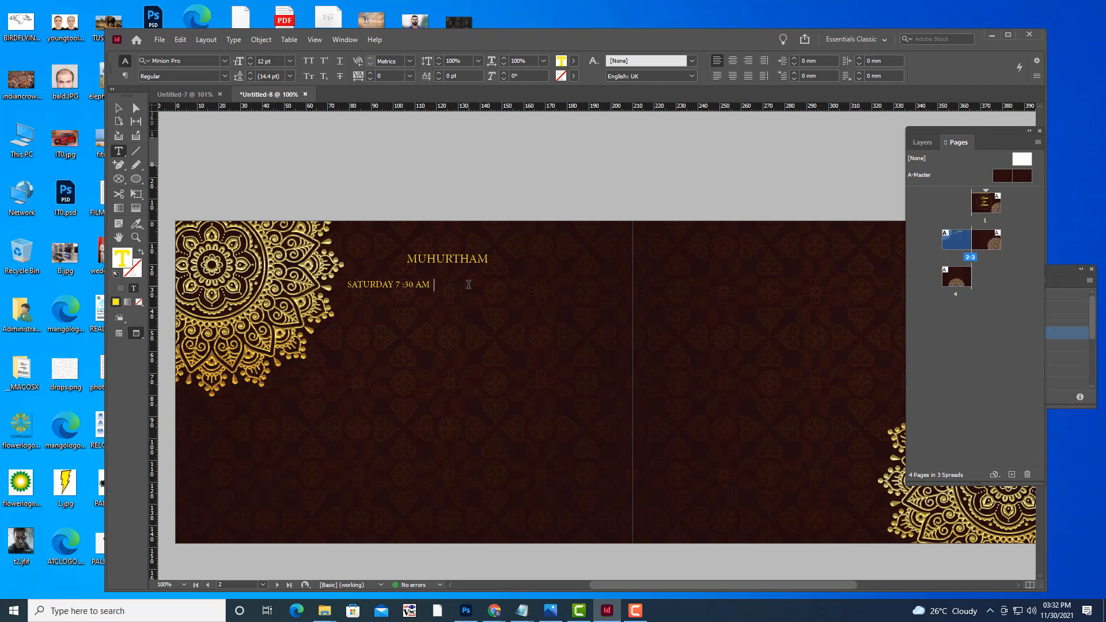
Enlarge the SATURDAY 7:30 AM text step by step to 30 pt.
{"action": "left_click", "coordinate": [118, 107]}
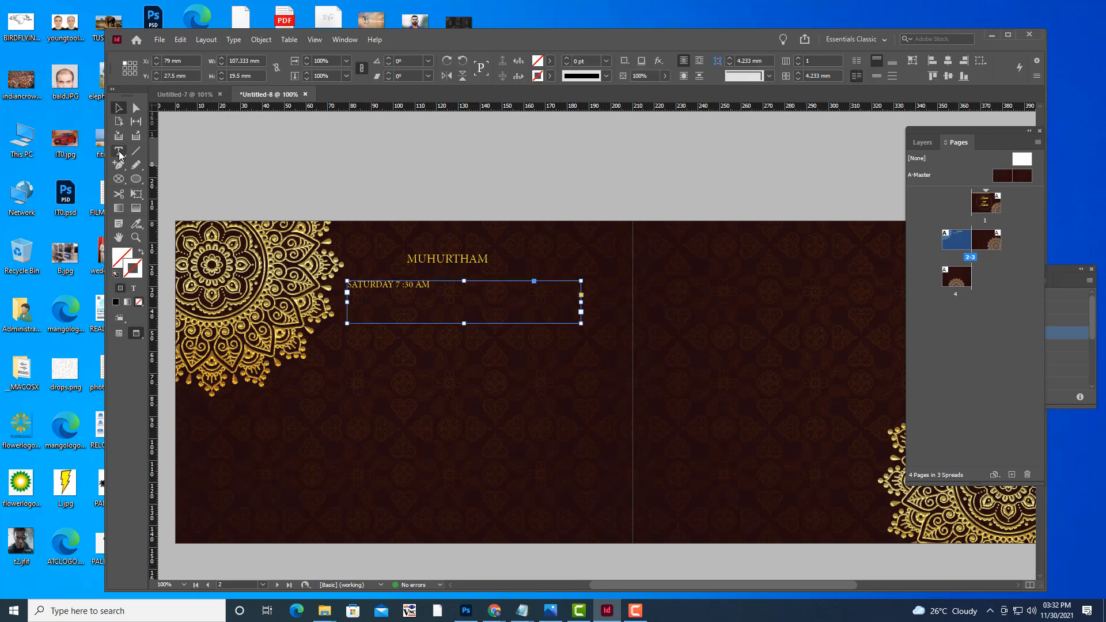
{"action": "key", "text": "t"}
{"action": "left_click_drag", "start_coordinate": [431, 285], "coordinate": [322, 284]}
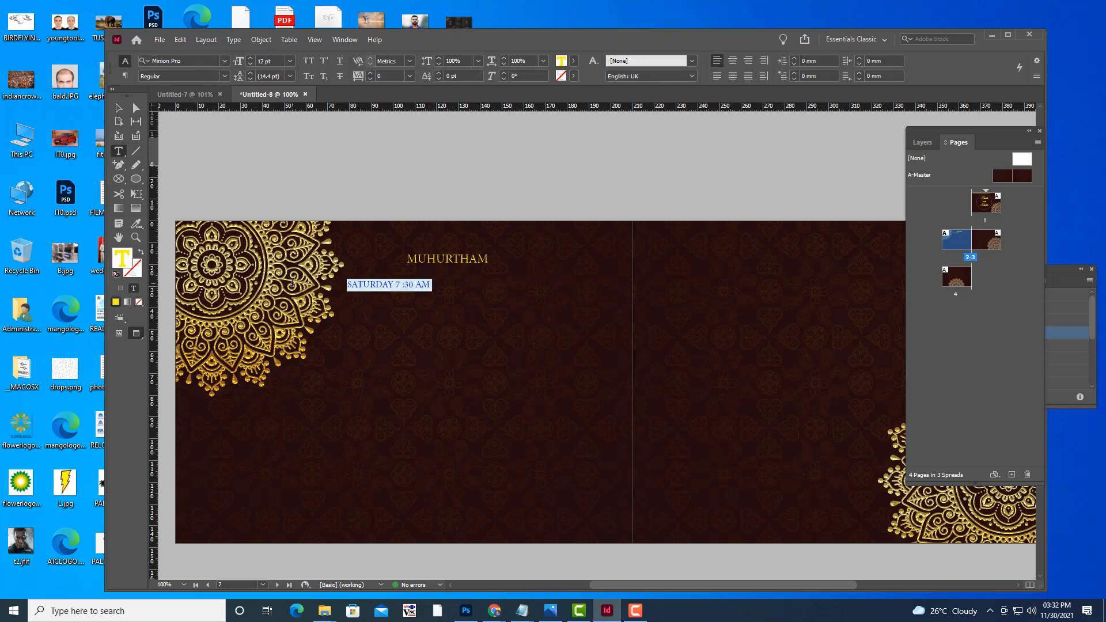
{"action": "key", "text": "ctrl+shift+period"}
{"action": "key", "text": "ctrl+shift+period"}
{"action": "key", "text": "ctrl+shift+period"}
{"action": "key", "text": "ctrl+shift+period"}
{"action": "key", "text": "ctrl+shift+period"}
{"action": "key", "text": "ctrl+shift+period"}
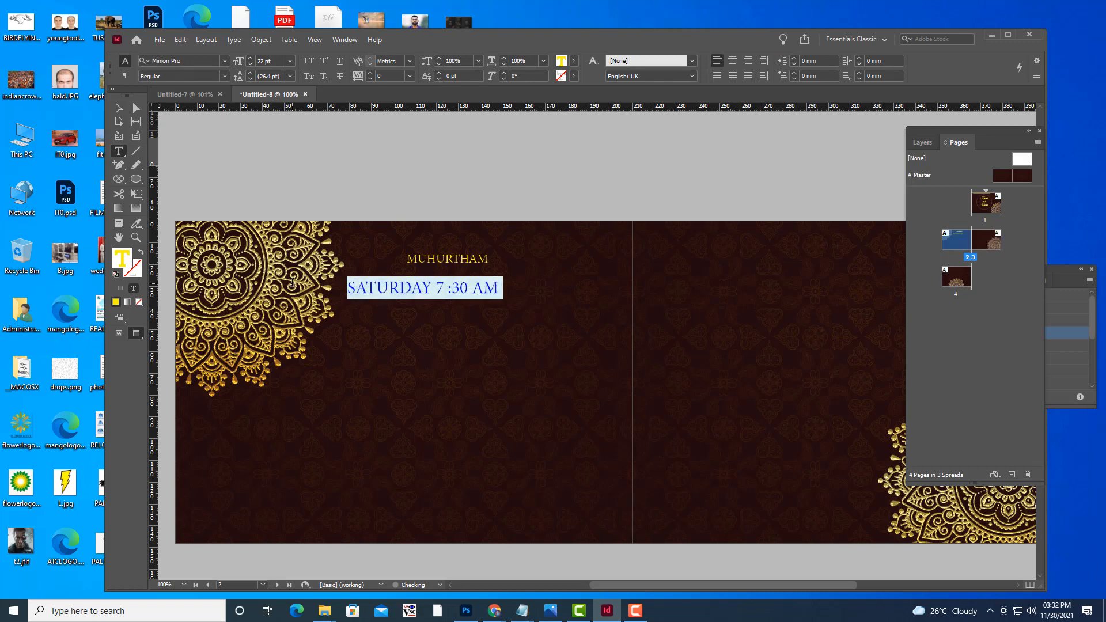
{"action": "key", "text": "ctrl+shift+period"}
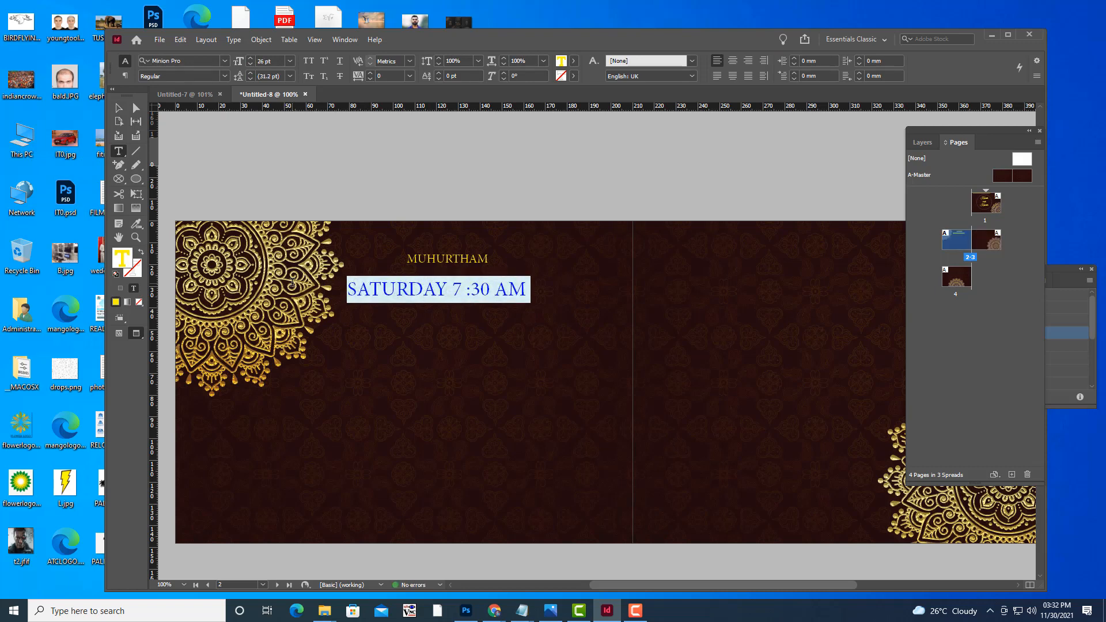
{"action": "key", "text": "ctrl+shift+period"}
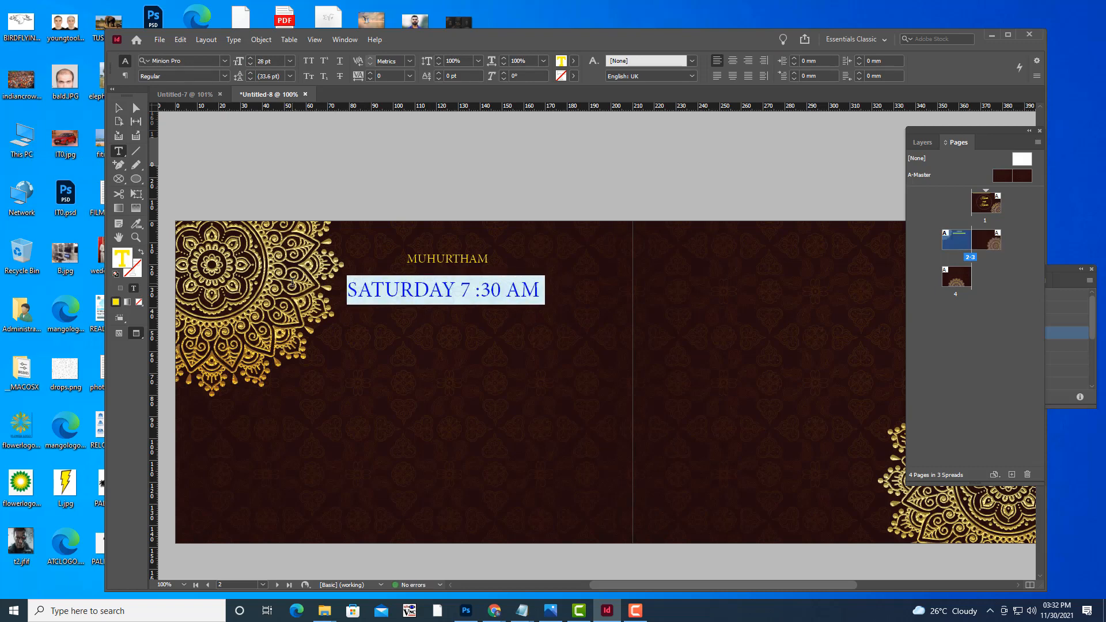
{"action": "left_click", "coordinate": [118, 108]}
{"action": "left_click", "coordinate": [463, 299]}
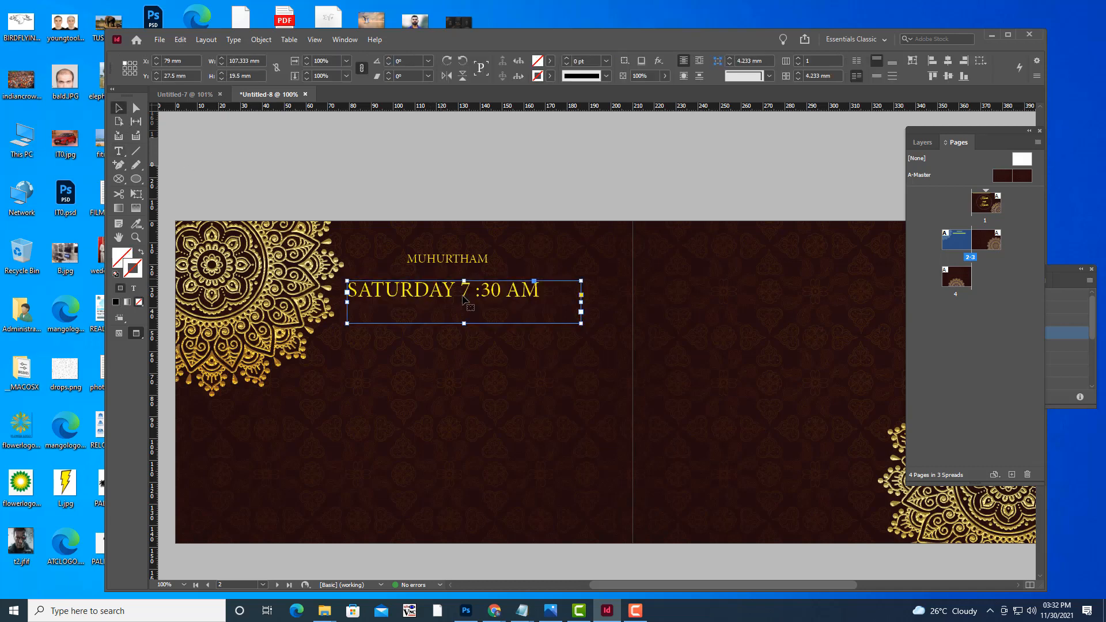
{"action": "double_click", "coordinate": [522, 286]}
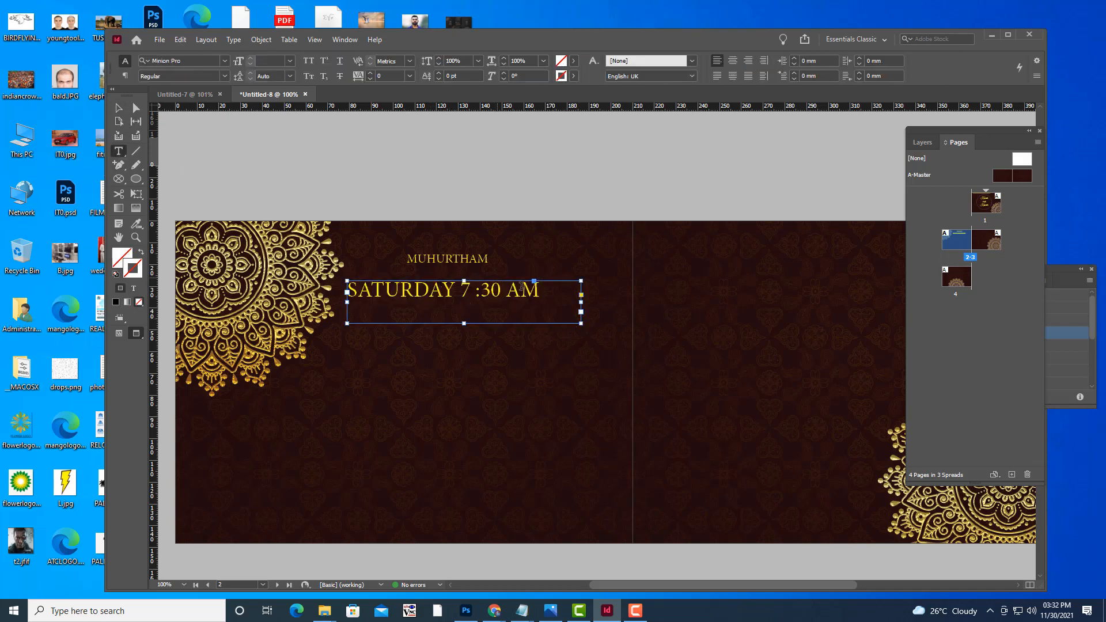
{"action": "mouse_move", "coordinate": [521, 287]}
{"action": "left_mouse_down"}
{"action": "mouse_move", "coordinate": [357, 286]}
{"action": "mouse_move", "coordinate": [541, 289]}
{"action": "left_mouse_up"}
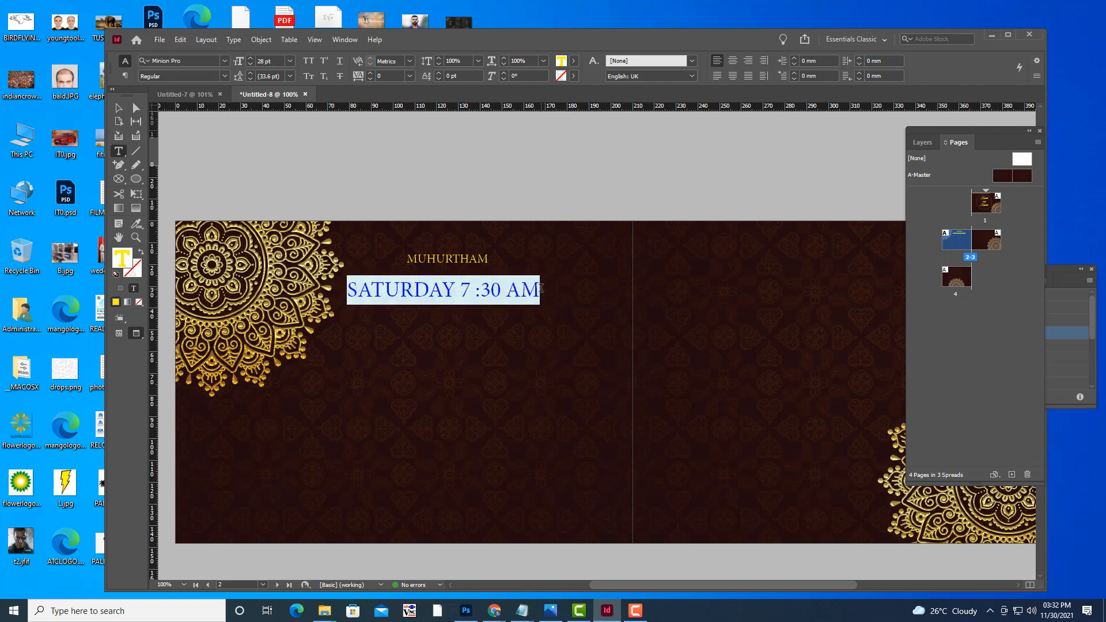
{"action": "key", "text": "ctrl+shift+period"}
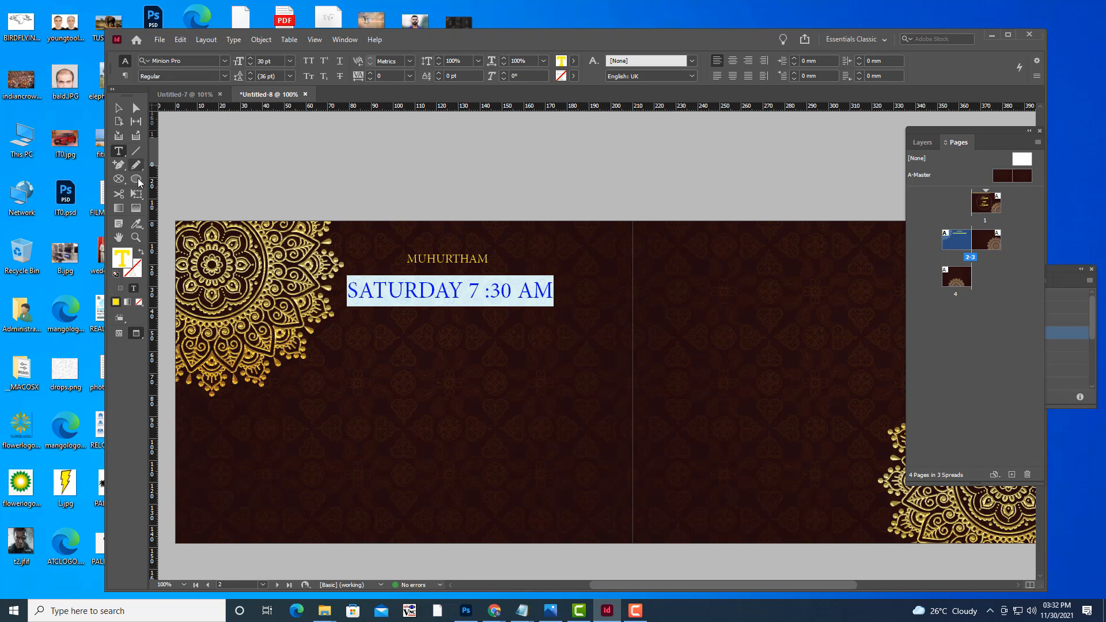
Centre the date line within its frame.
{"action": "left_click", "coordinate": [118, 107]}
{"action": "left_click", "coordinate": [458, 293]}
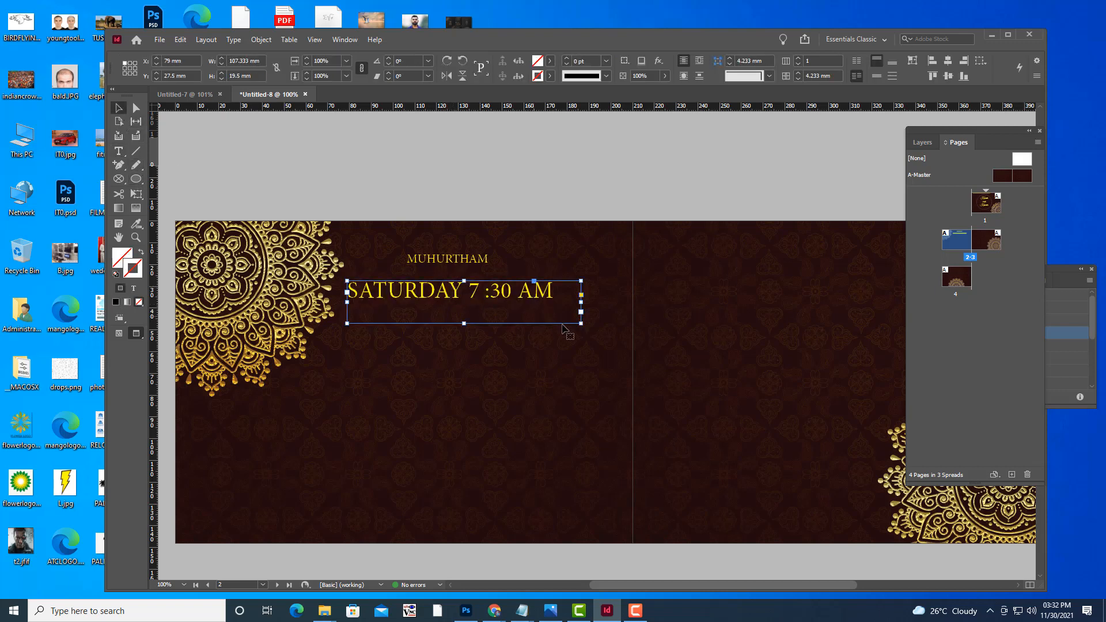
{"action": "left_click", "coordinate": [119, 151]}
{"action": "left_click", "coordinate": [534, 284]}
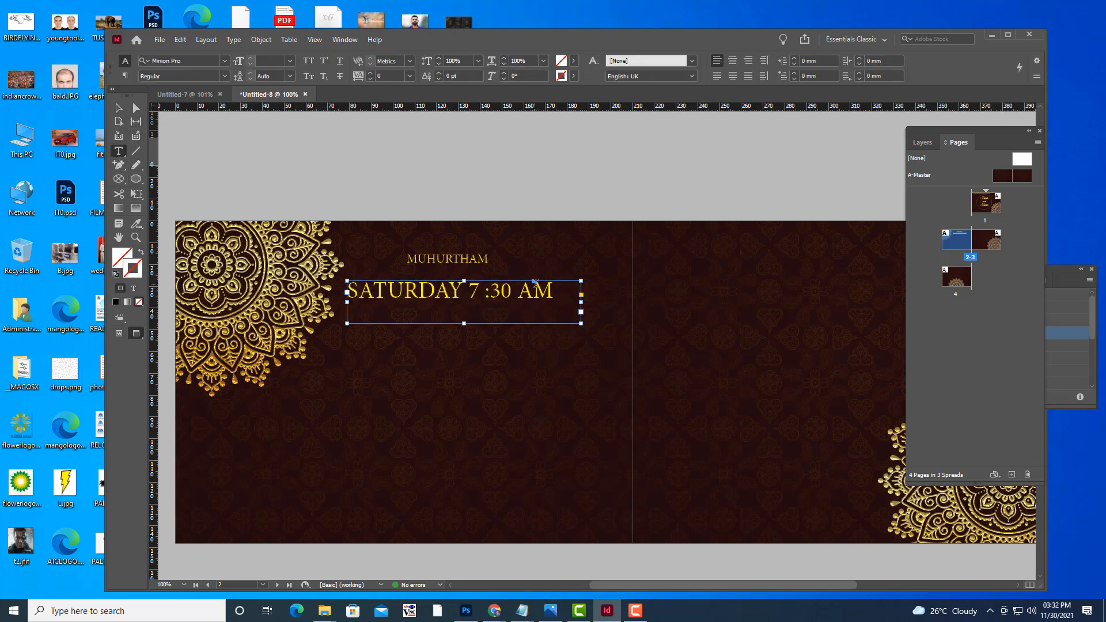
{"action": "left_click_drag", "start_coordinate": [540, 290], "coordinate": [565, 290]}
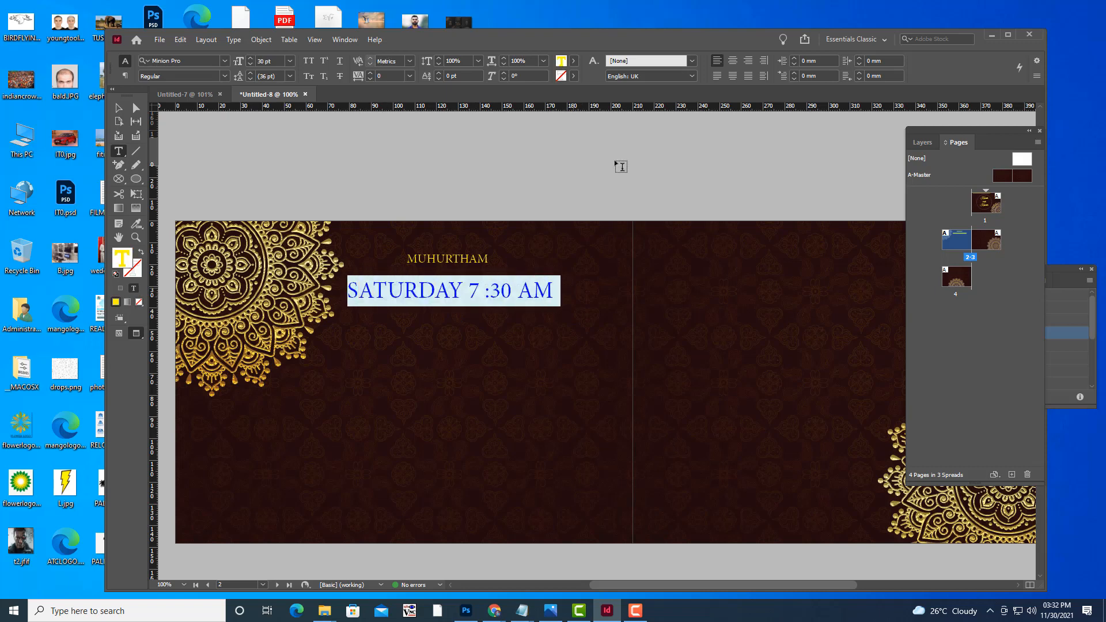
{"action": "left_click", "coordinate": [732, 61]}
Nudge the date frame up and left, then draw a new text frame below it.
{"action": "left_click", "coordinate": [119, 108]}
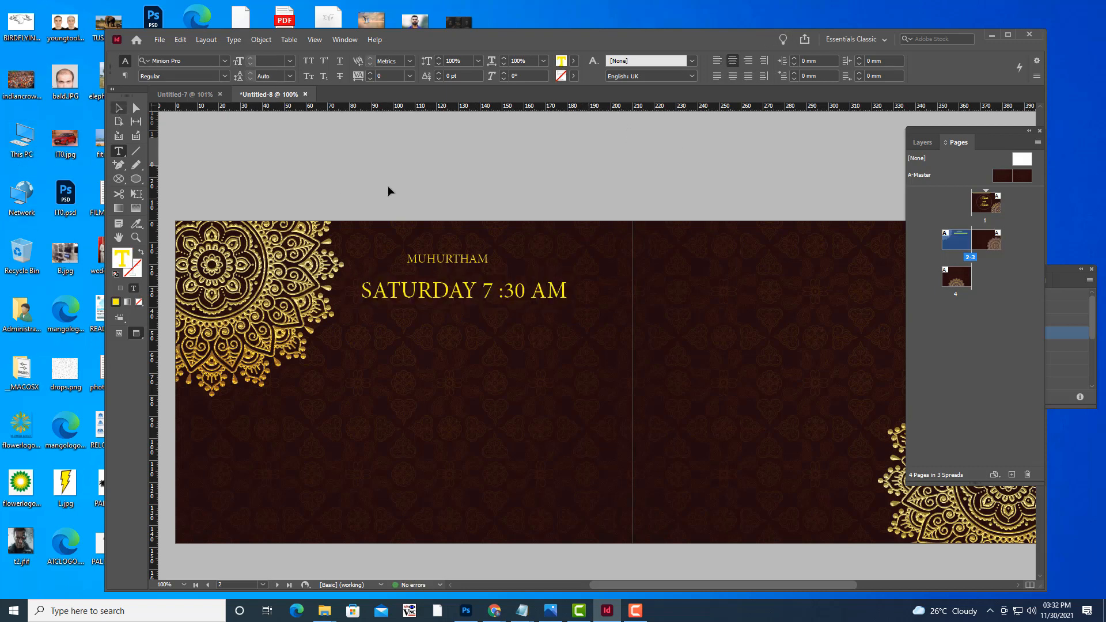
{"action": "left_click", "coordinate": [407, 184]}
{"action": "left_click", "coordinate": [520, 293]}
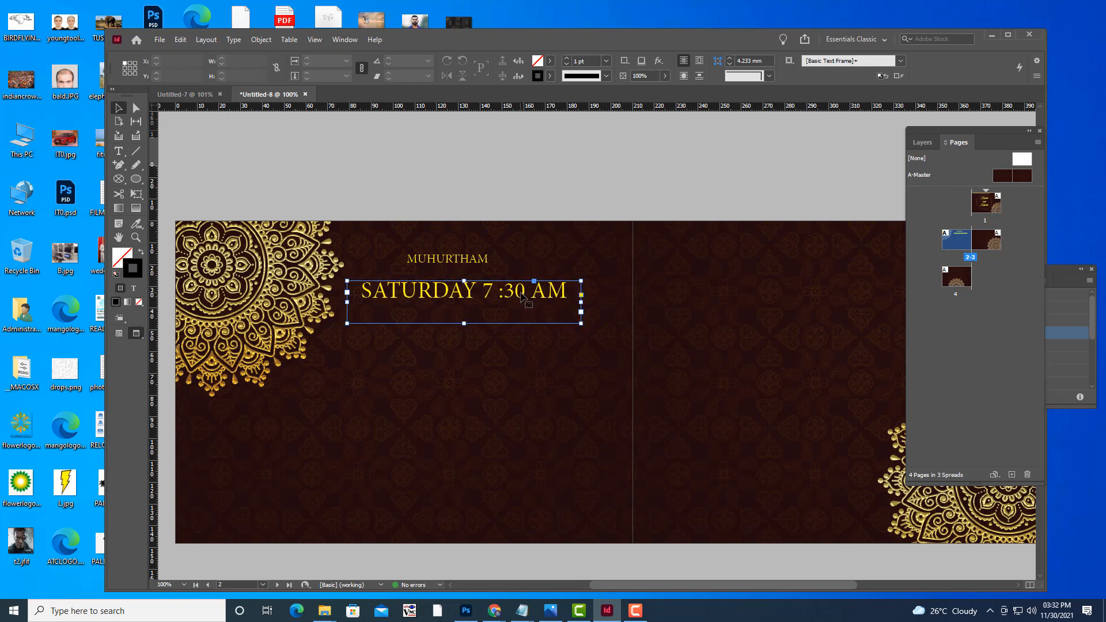
{"action": "left_click_drag", "start_coordinate": [520, 293], "coordinate": [517, 288]}
{"action": "left_click", "coordinate": [502, 203]}
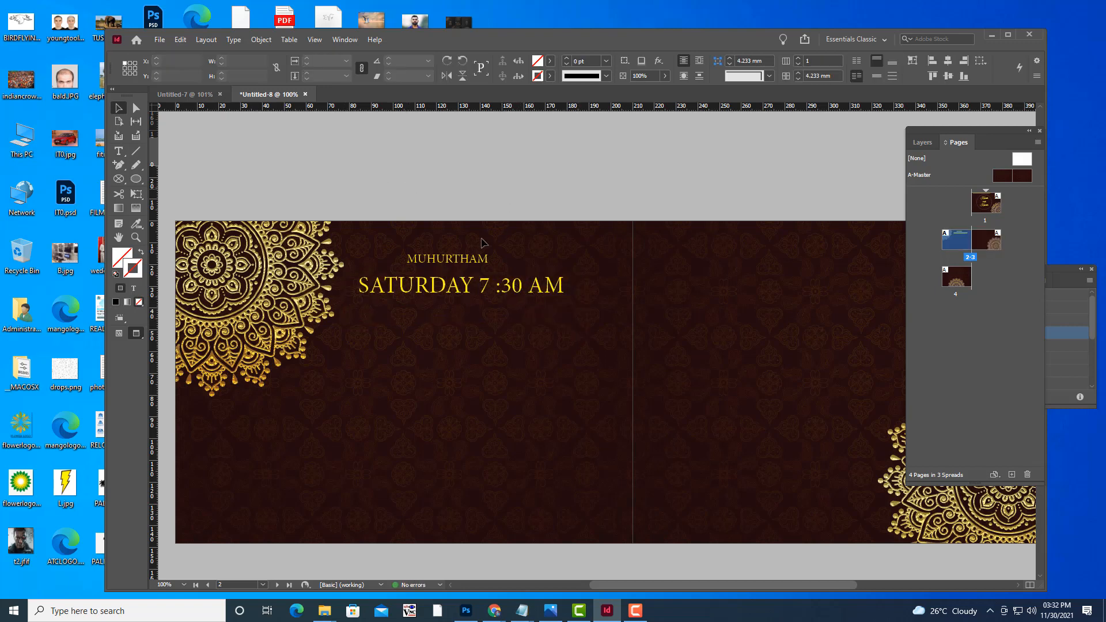
{"action": "left_click", "coordinate": [119, 151]}
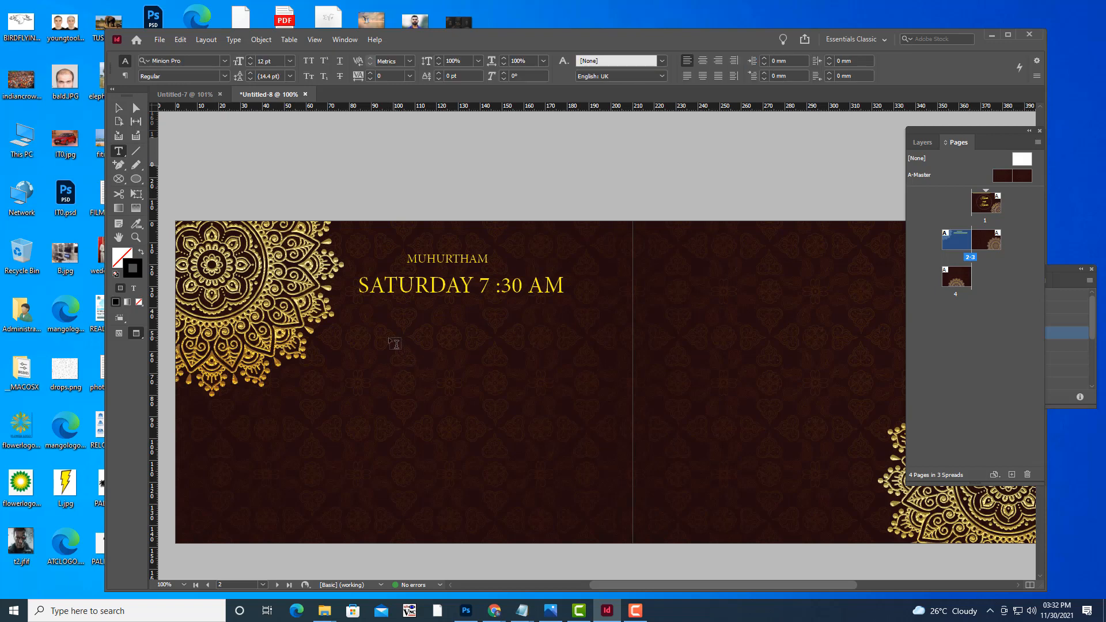
{"action": "left_click_drag", "start_coordinate": [389, 328], "coordinate": [514, 353]}
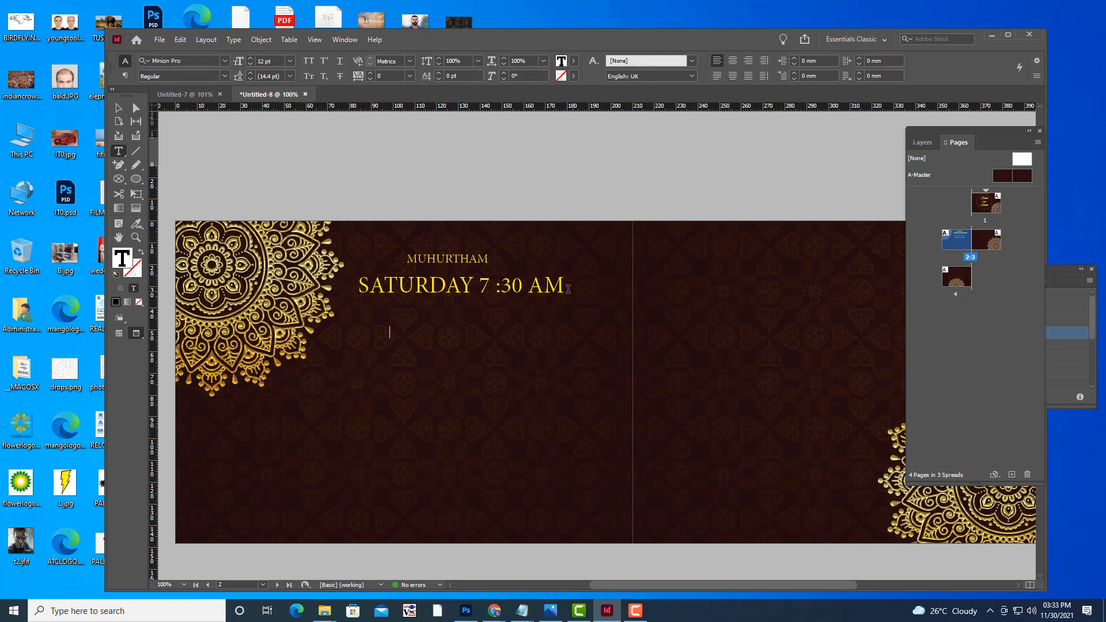
{"action": "left_click_drag", "start_coordinate": [562, 286], "coordinate": [488, 259]}
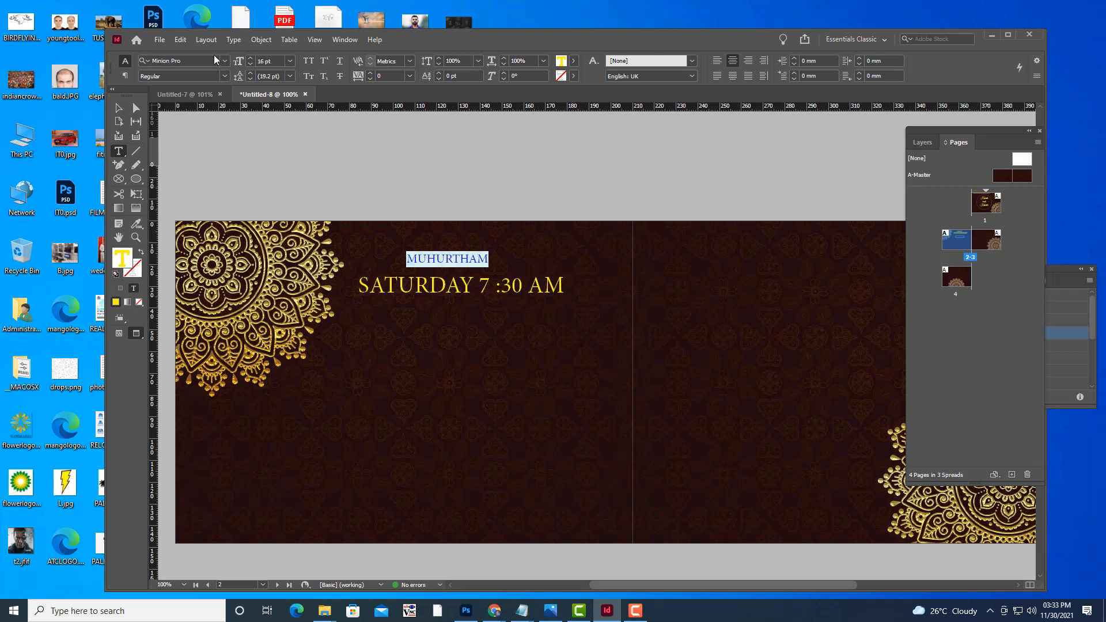
Change the heading to Great Vibes, retype it as Muhurtham, and enlarge it to 18 pt.
{"action": "left_click", "coordinate": [193, 60]}
{"action": "type", "text": "GRE"}
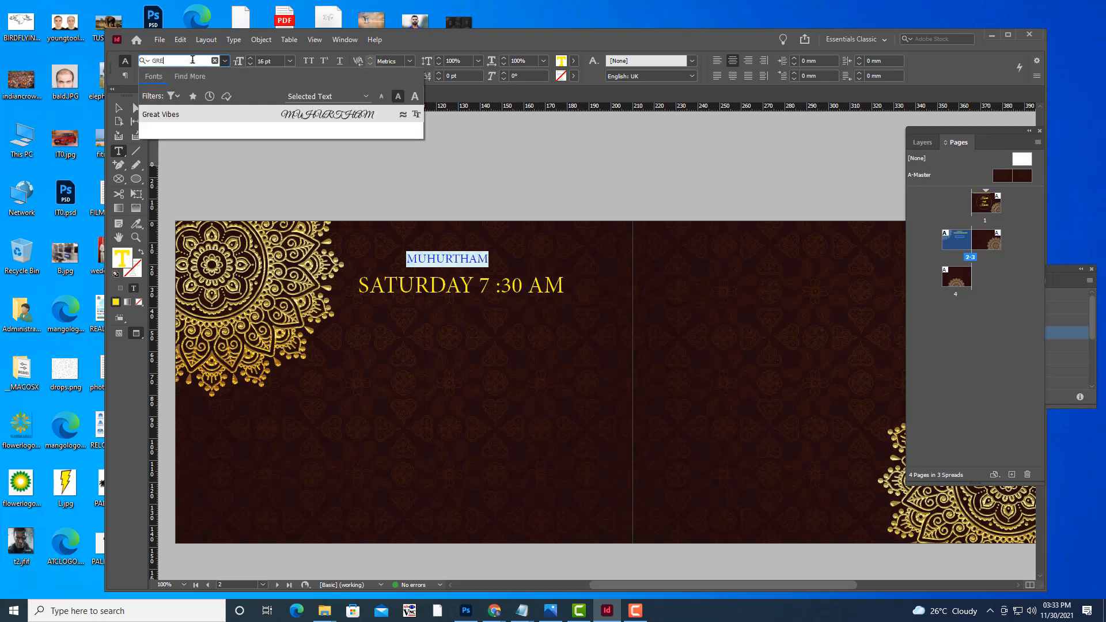
{"action": "left_click", "coordinate": [160, 114]}
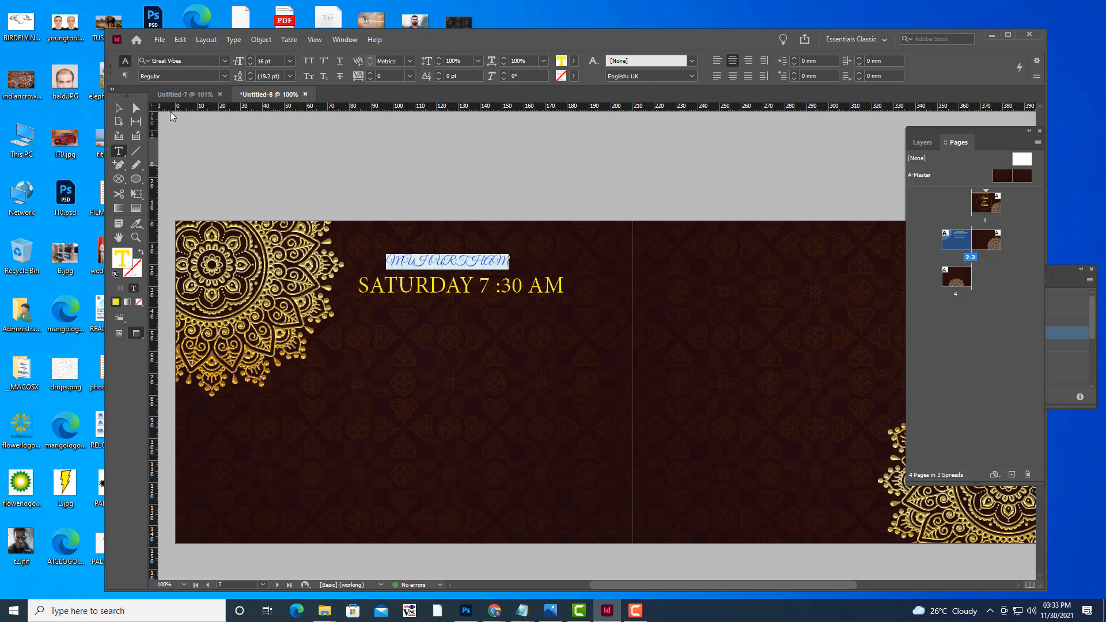
{"action": "key", "text": "BackSpace"}
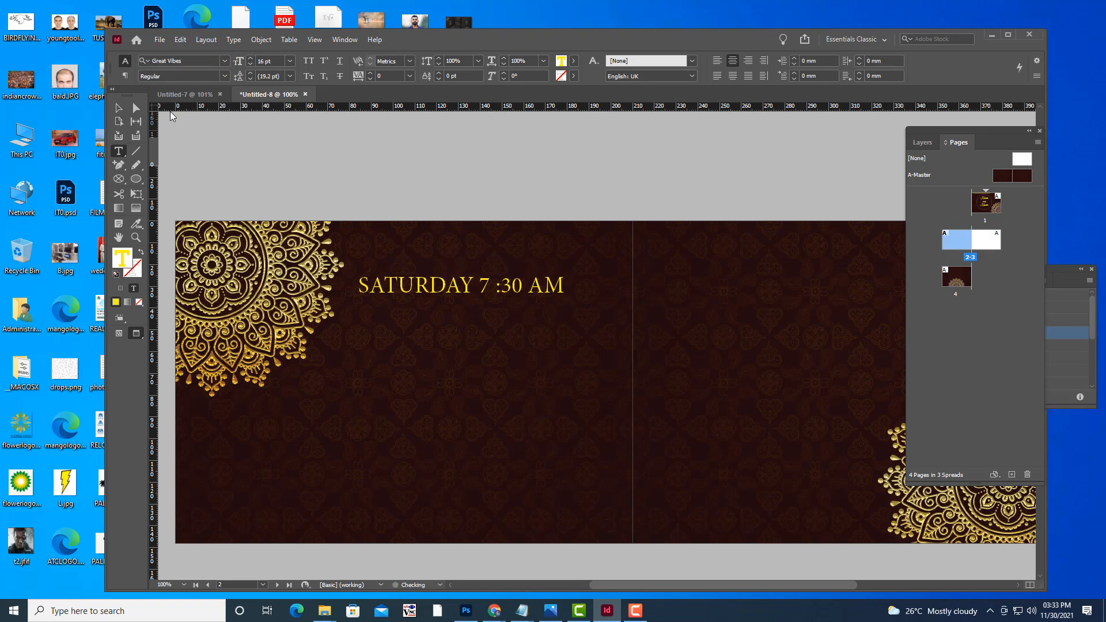
{"action": "type", "text": "Muhurtham"}
{"action": "left_click_drag", "start_coordinate": [474, 264], "coordinate": [407, 259]}
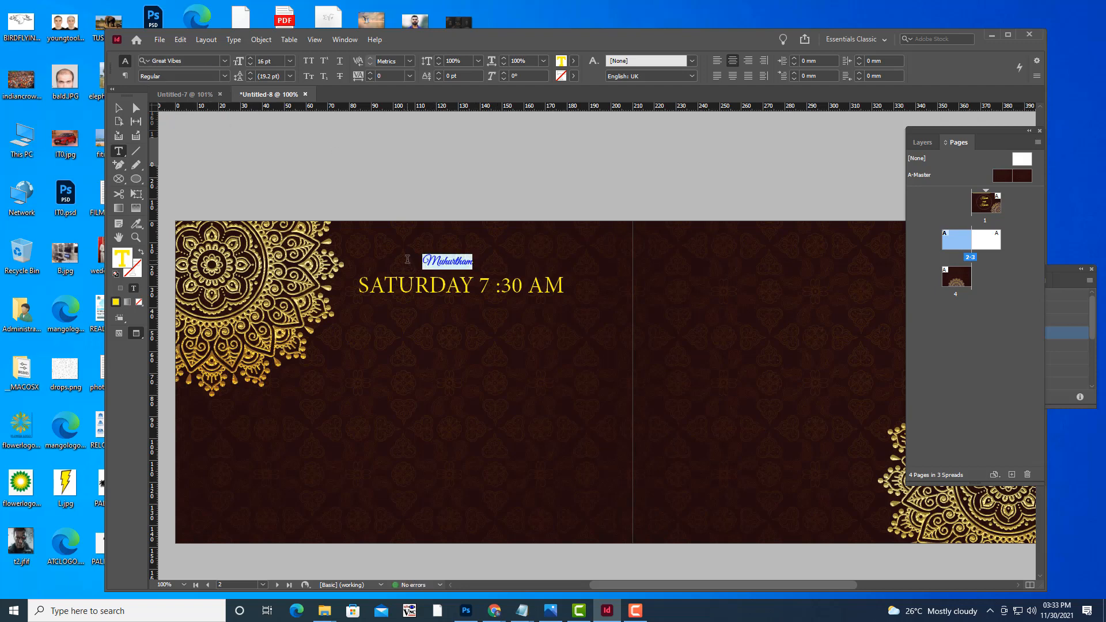
{"action": "key", "text": "ctrl+shift+period"}
{"action": "key", "text": "ctrl+shift+period"}
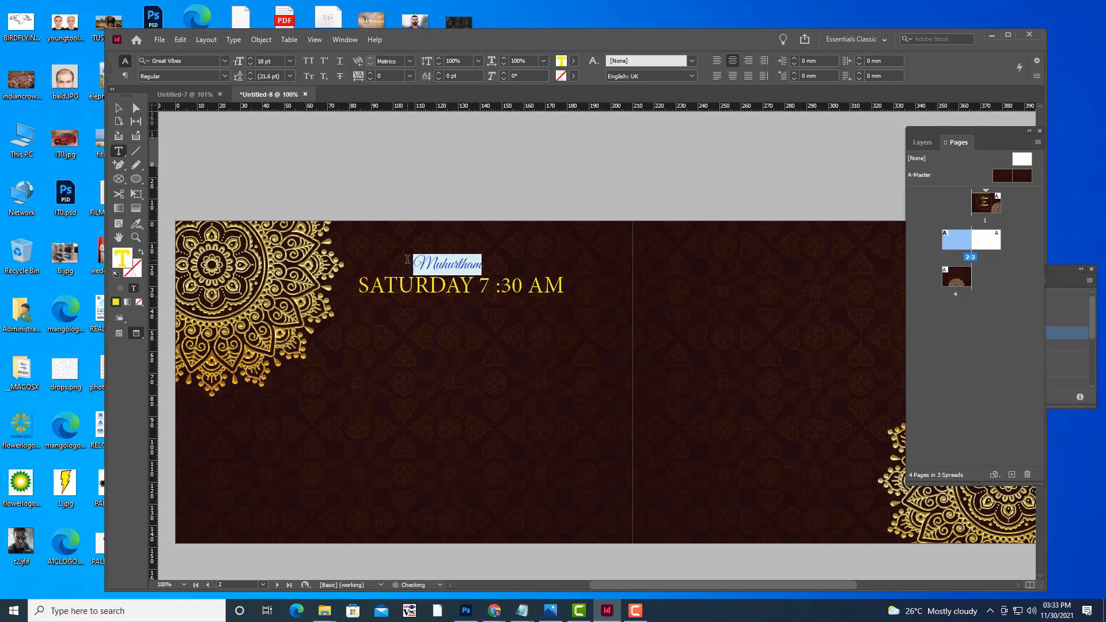
Delete the empty text frame below the date line.
{"action": "left_click", "coordinate": [118, 108]}
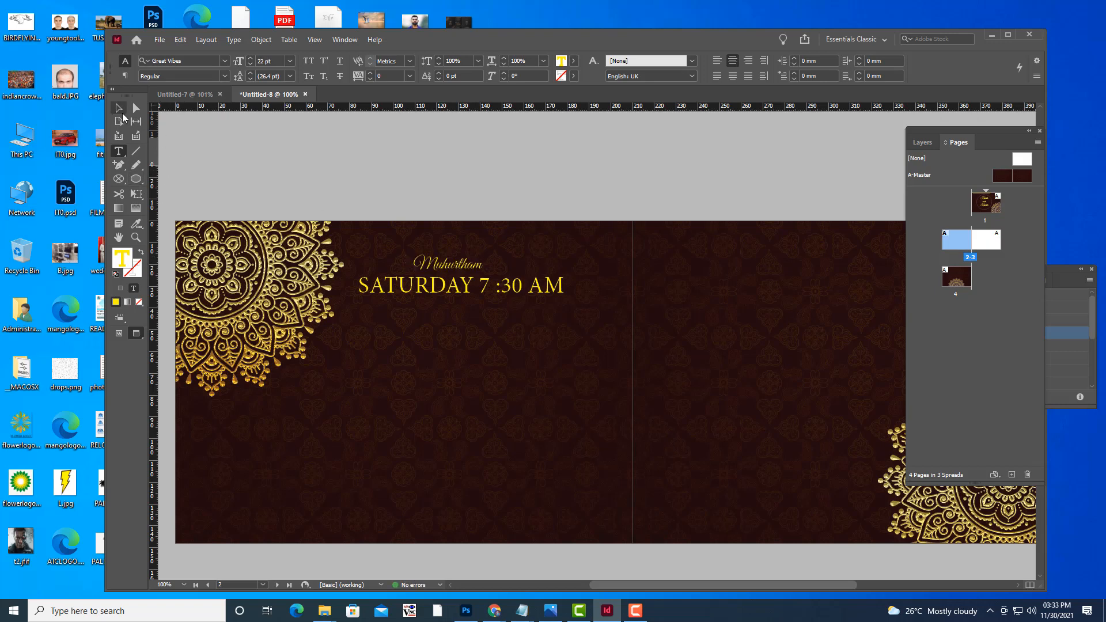
{"action": "left_click", "coordinate": [469, 334]}
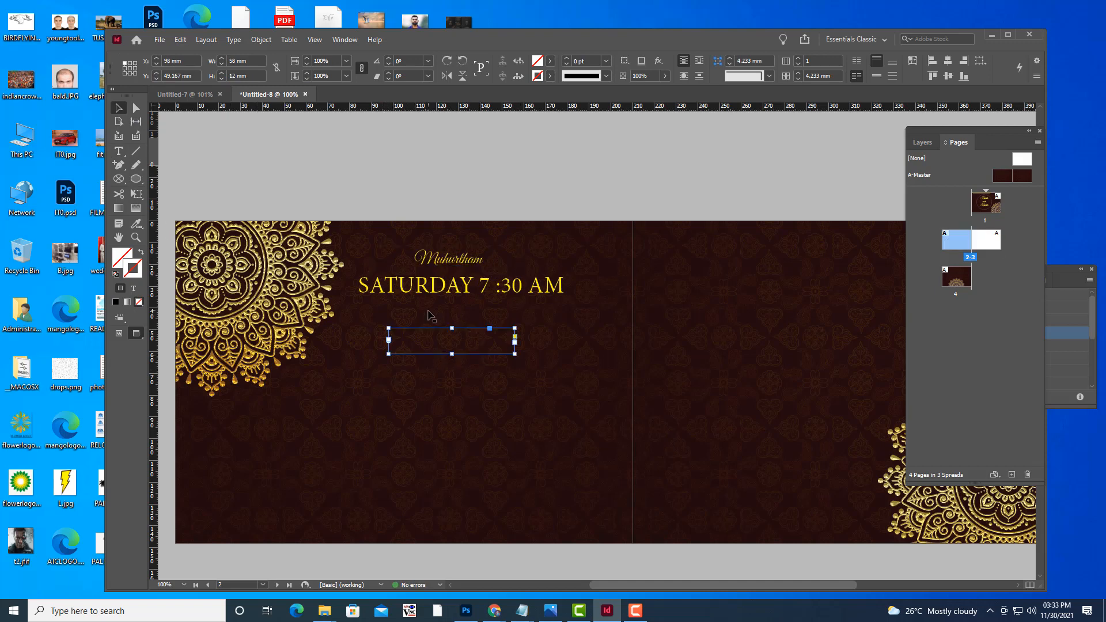
{"action": "key", "text": "Delete"}
{"action": "left_click", "coordinate": [125, 152]}
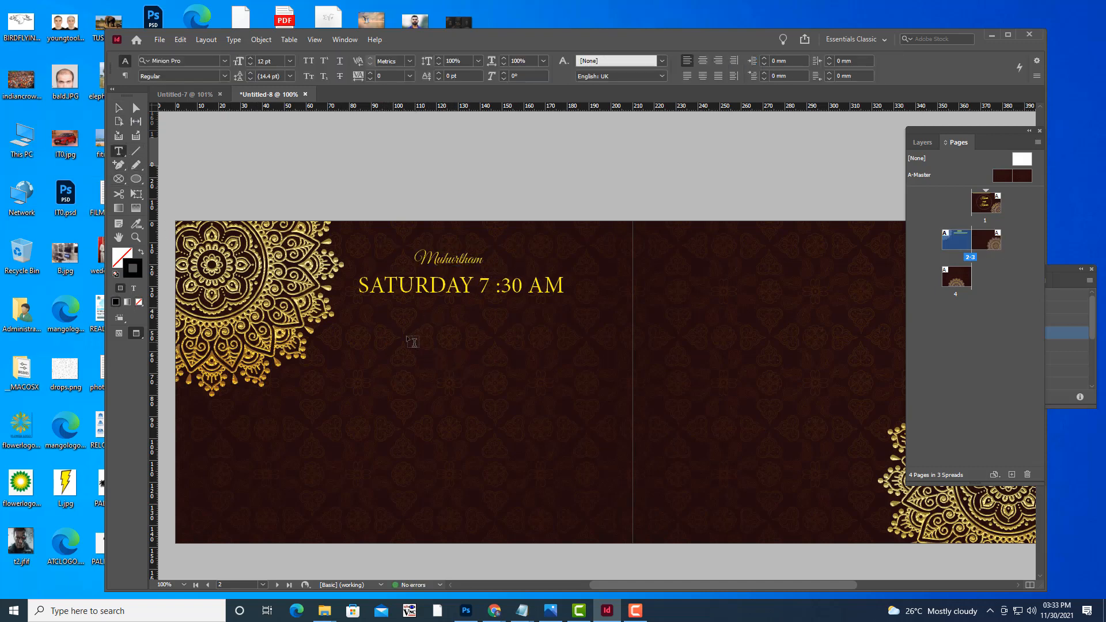
Add a Venue text frame below the date in enlarged yellow Great Vibes.
{"action": "left_click_drag", "start_coordinate": [389, 323], "coordinate": [522, 363]}
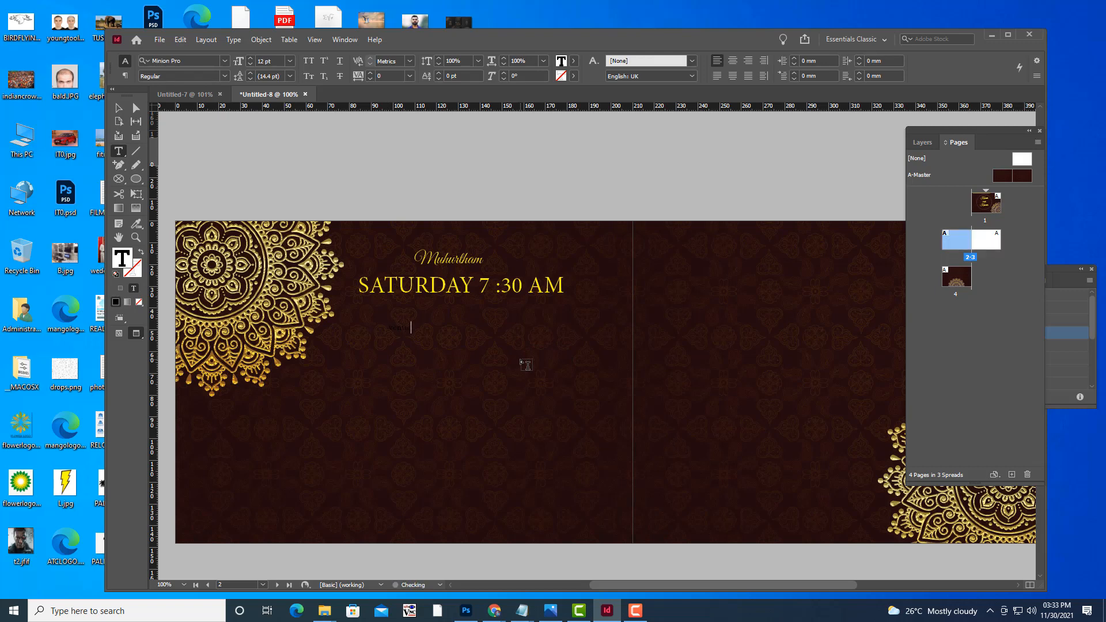
{"action": "key", "text": "shift+Left"}
{"action": "key", "text": "shift+Left"}
{"action": "left_click", "coordinate": [207, 60]}
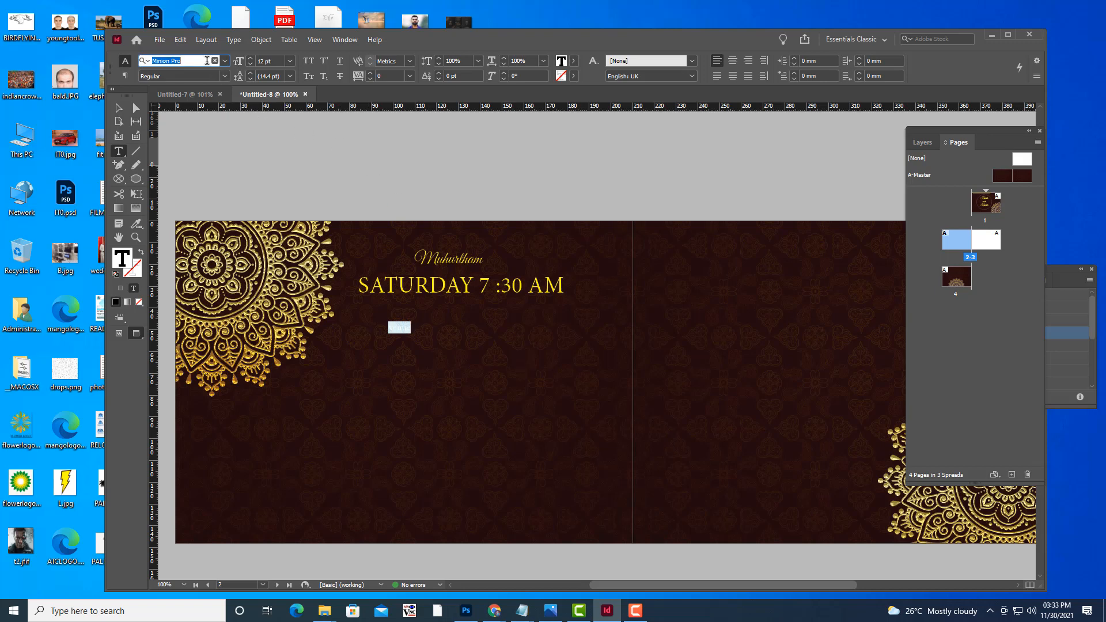
{"action": "type", "text": "gr"}
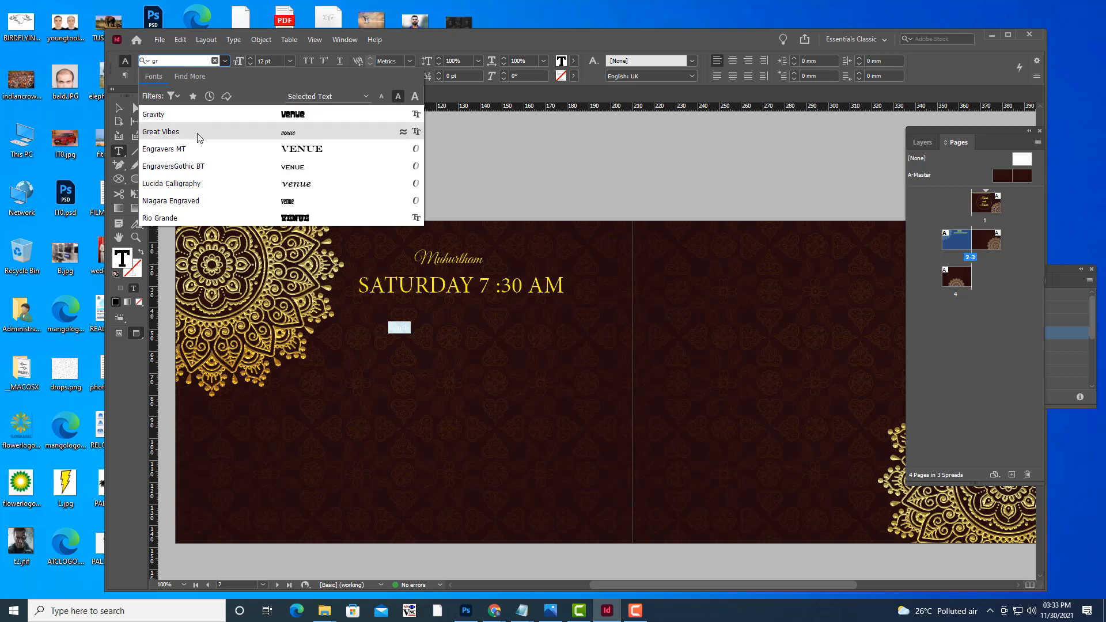
{"action": "left_click", "coordinate": [192, 136]}
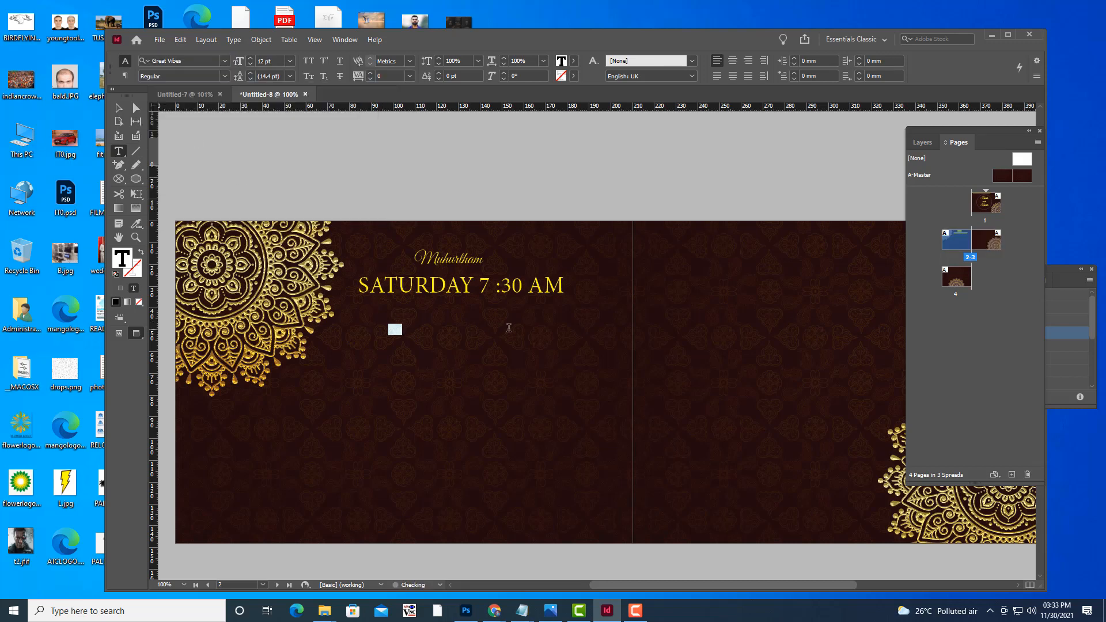
{"action": "key", "text": "ctrl+shift+period"}
{"action": "key", "text": "ctrl+shift+period"}
{"action": "key", "text": "ctrl+shift+period"}
{"action": "key", "text": "ctrl+shift+period"}
{"action": "key", "text": "ctrl+shift+period"}
{"action": "key", "text": "ctrl+shift+period"}
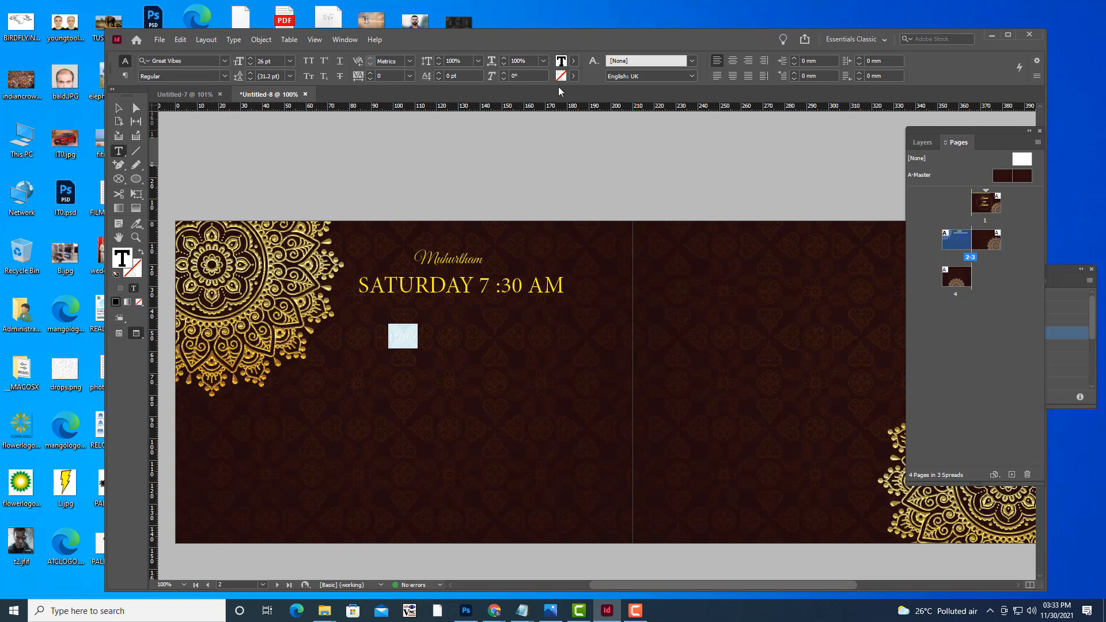
{"action": "left_click", "coordinate": [573, 60]}
{"action": "left_click", "coordinate": [455, 173]}
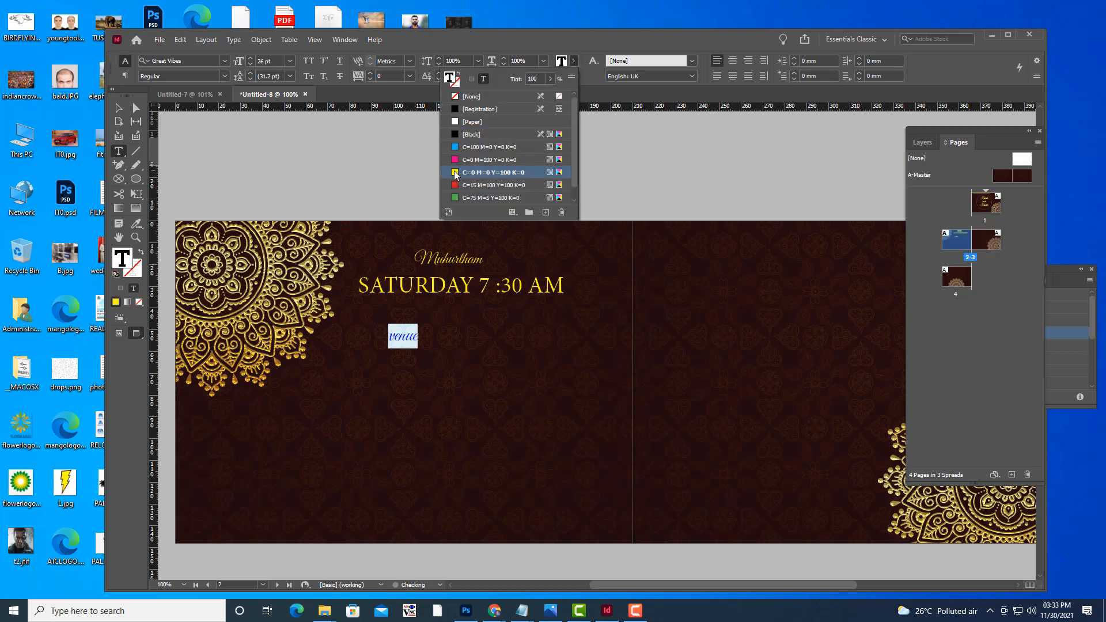
{"action": "left_click", "coordinate": [395, 337]}
{"action": "left_click", "coordinate": [385, 337]}
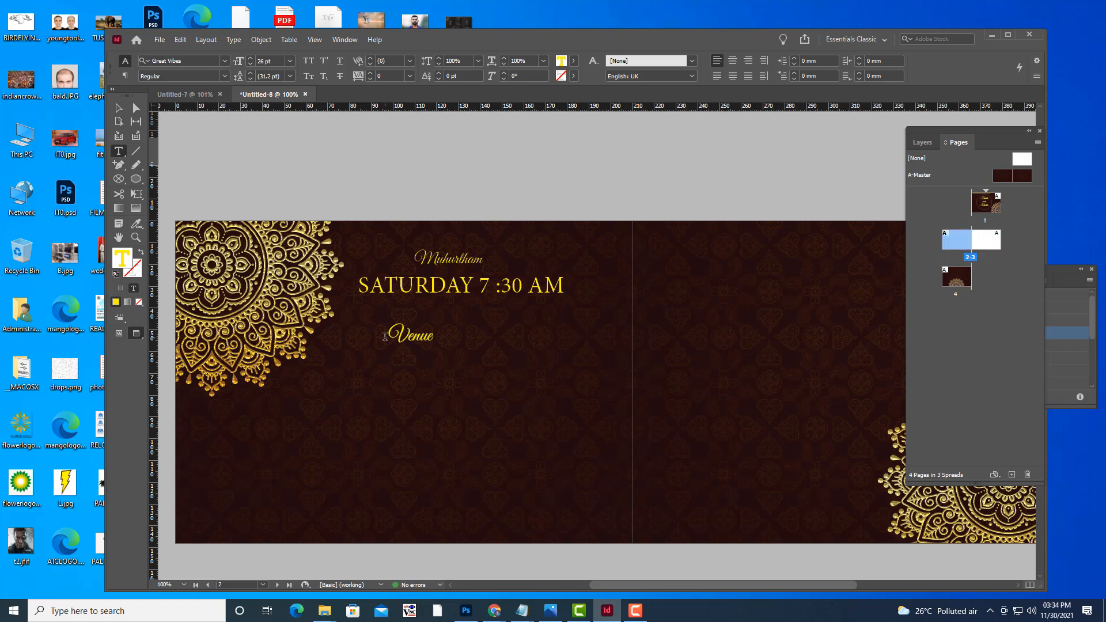
Centre Venue in its frame and position the frame centred under the date line.
{"action": "left_click", "coordinate": [118, 108]}
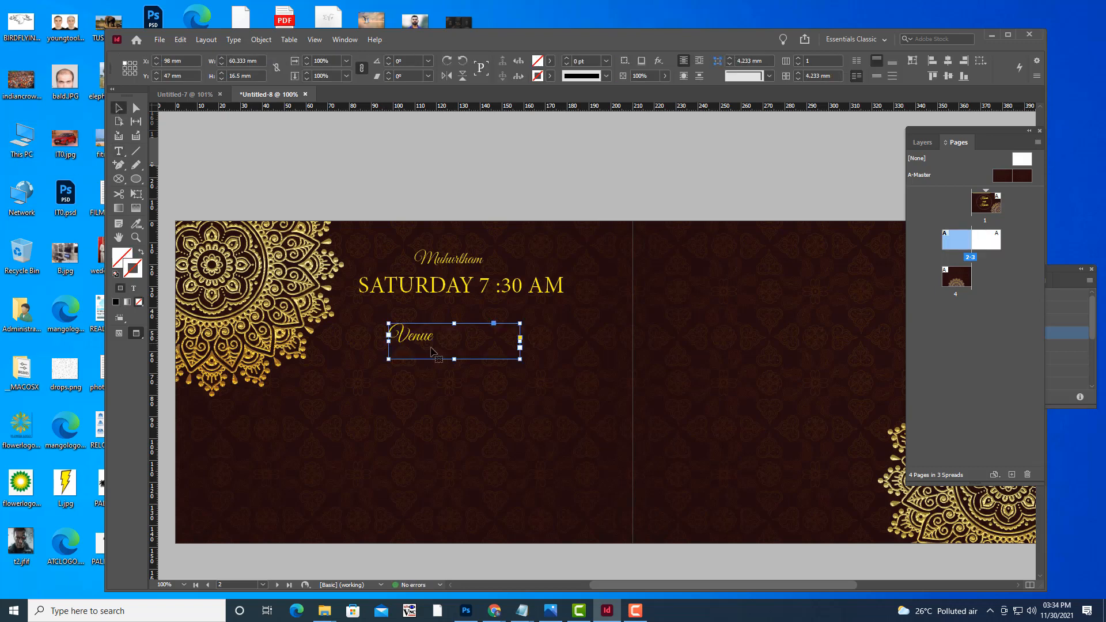
{"action": "left_click_drag", "start_coordinate": [427, 341], "coordinate": [459, 338]}
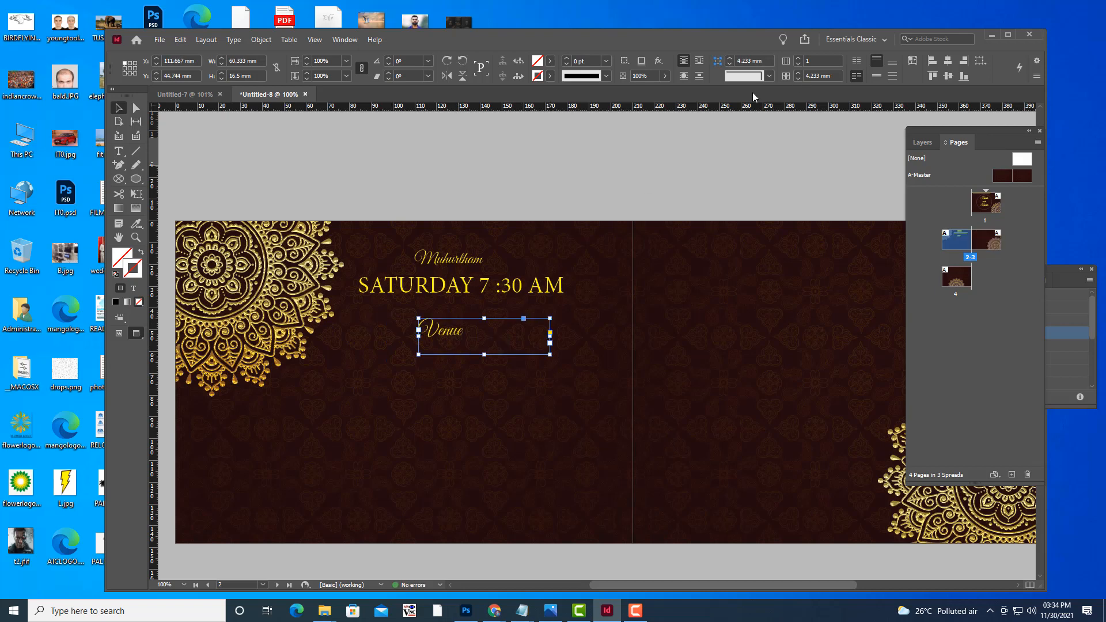
{"action": "left_click", "coordinate": [118, 151]}
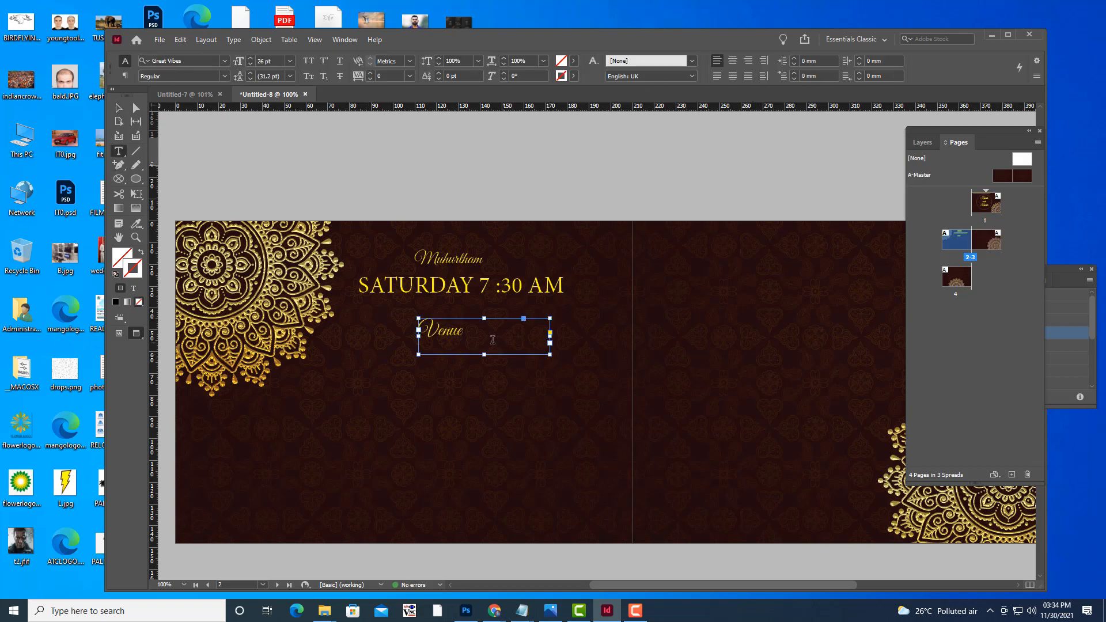
{"action": "double_click", "coordinate": [469, 332]}
{"action": "left_click", "coordinate": [732, 61]}
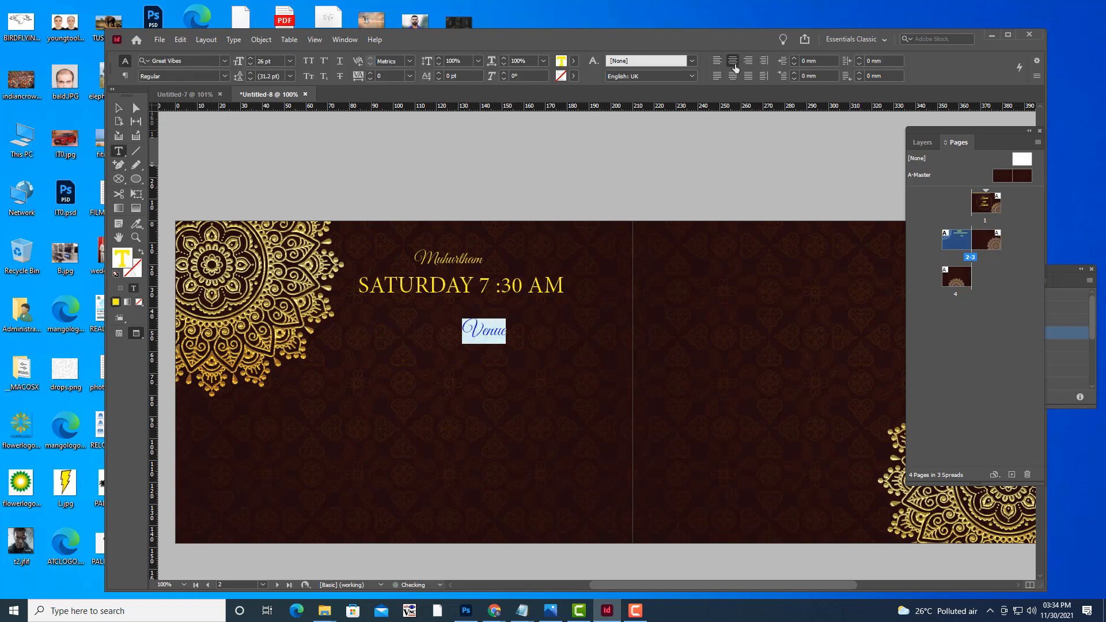
{"action": "left_click", "coordinate": [118, 107]}
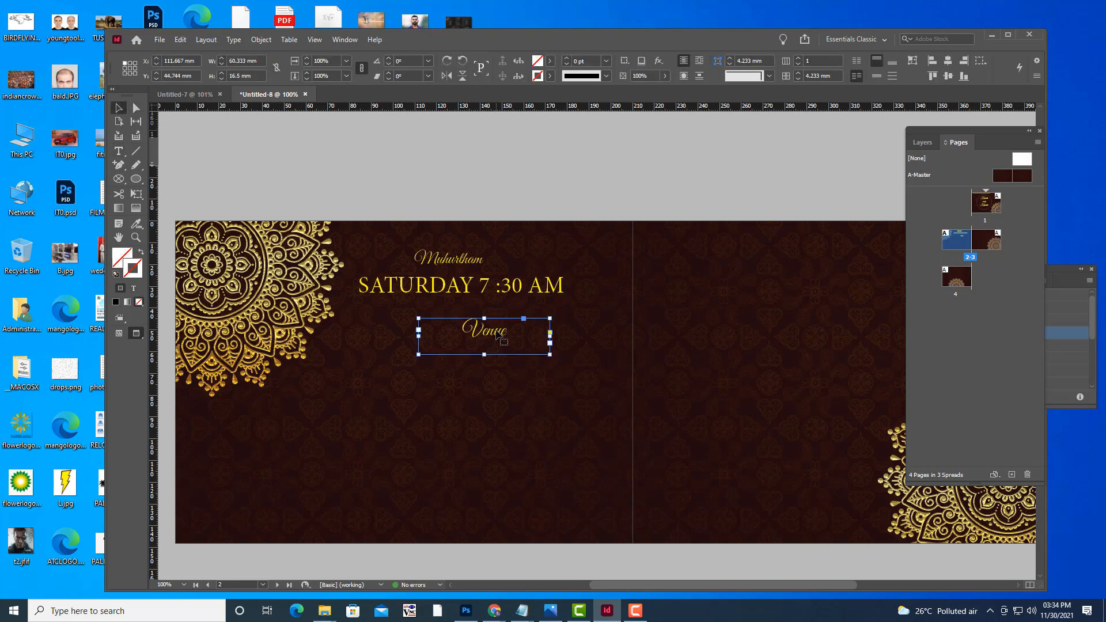
{"action": "left_click_drag", "start_coordinate": [497, 334], "coordinate": [445, 343]}
{"action": "left_click", "coordinate": [509, 199]}
{"action": "left_click", "coordinate": [436, 344]}
{"action": "left_click", "coordinate": [513, 146]}
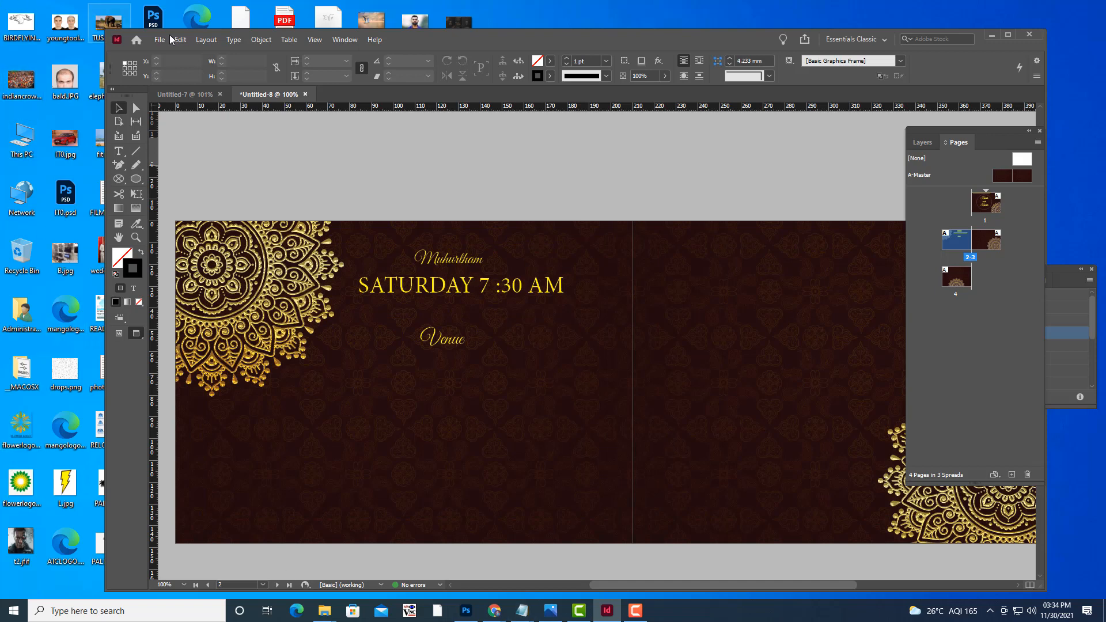
{"action": "left_click", "coordinate": [118, 151]}
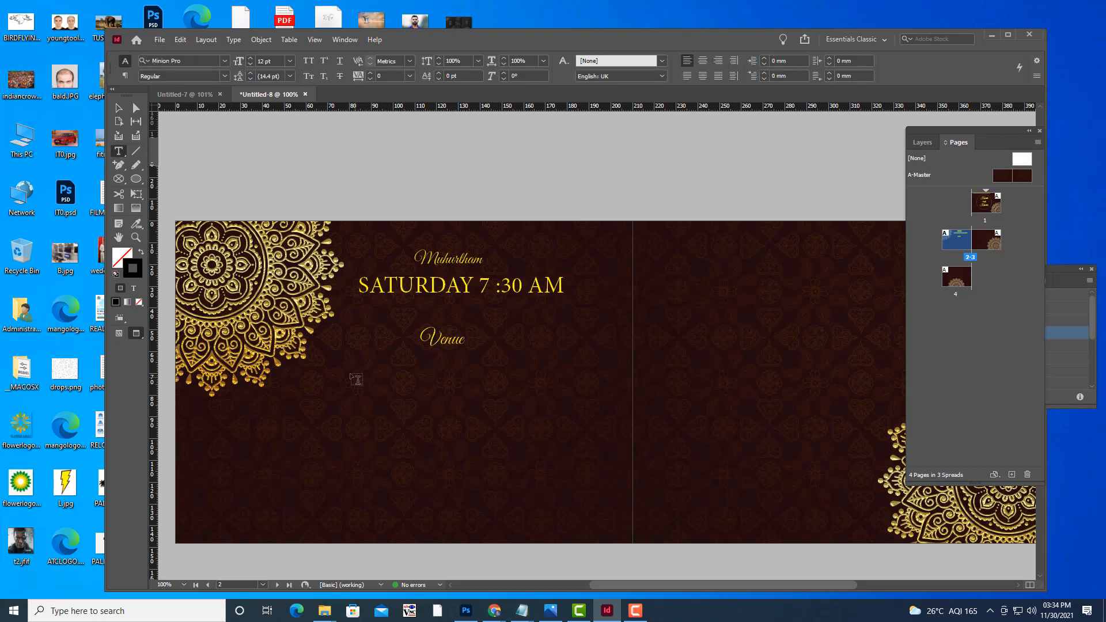
Add the hall name in a frame below Venue, set to 22 pt yellow gold.
{"action": "left_click_drag", "start_coordinate": [344, 370], "coordinate": [560, 456]}
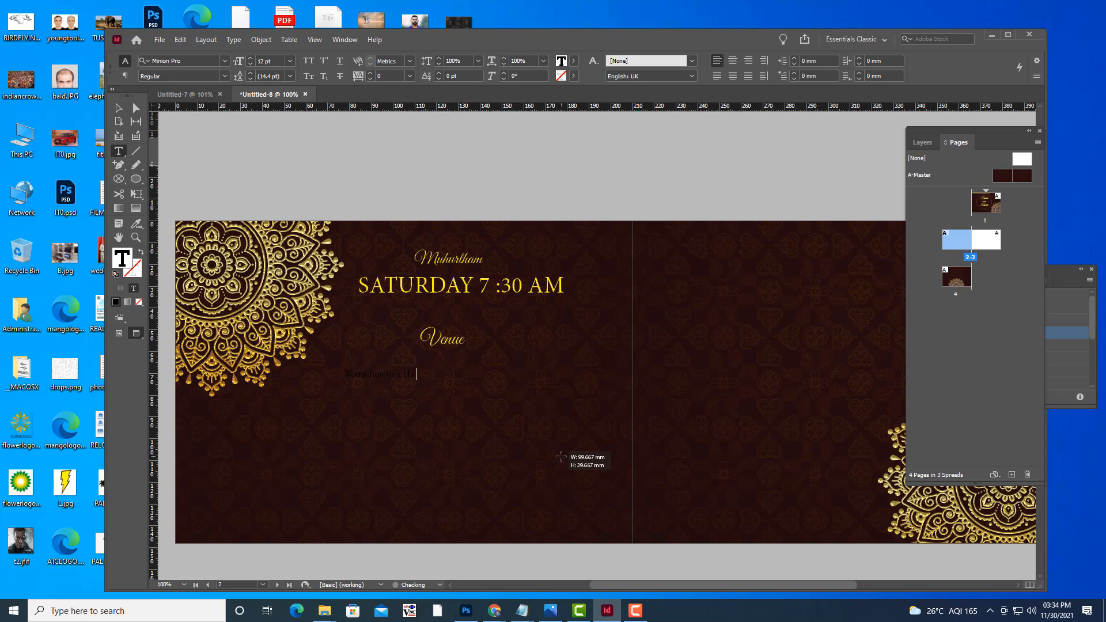
{"action": "key", "text": "shift+Left"}
{"action": "key", "text": "shift+Left"}
{"action": "key", "text": "shift+Left"}
{"action": "key", "text": "shift+Left"}
{"action": "key", "text": "shift+Left"}
{"action": "key", "text": "shift+Left"}
{"action": "key", "text": "shift+Left"}
{"action": "key", "text": "shift+Left"}
{"action": "key", "text": "shift+Left"}
{"action": "key", "text": "shift+Left"}
{"action": "key", "text": "shift+Left"}
{"action": "key", "text": "shift+Left"}
{"action": "key", "text": "shift+Left"}
{"action": "key", "text": "shift+Left"}
{"action": "key", "text": "shift+Left"}
{"action": "key", "text": "shift+Left"}
{"action": "key", "text": "shift+Left"}
{"action": "key", "text": "shift+Left"}
{"action": "key", "text": "shift+Left"}
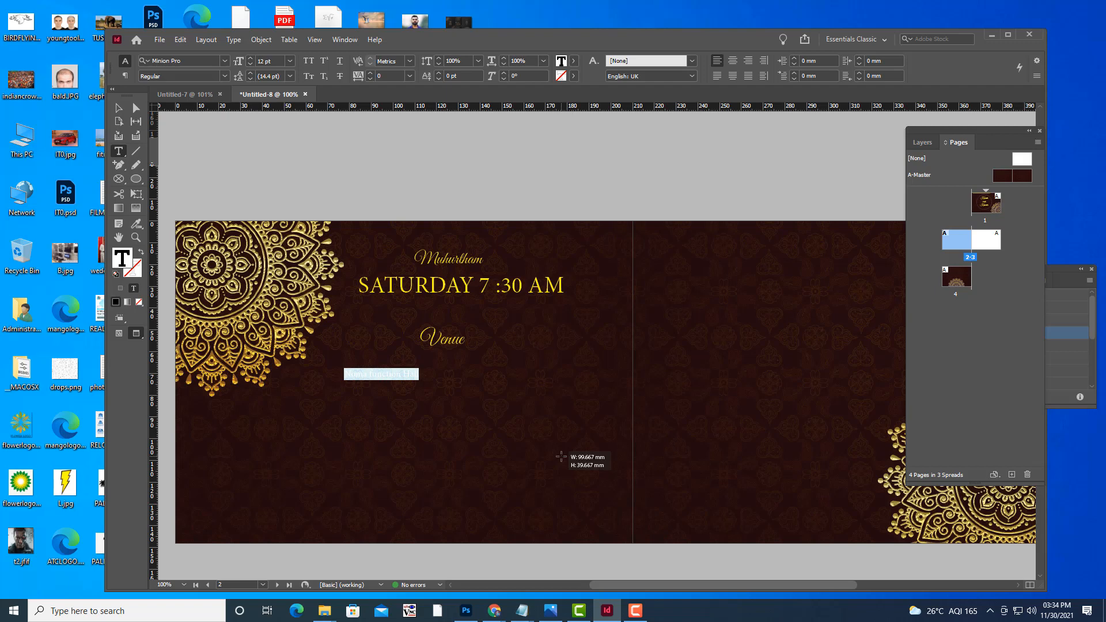
{"action": "key", "text": "ctrl+shift+period"}
{"action": "key", "text": "ctrl+shift+period"}
{"action": "key", "text": "ctrl+shift+period"}
{"action": "key", "text": "ctrl+shift+period"}
{"action": "key", "text": "ctrl+shift+period"}
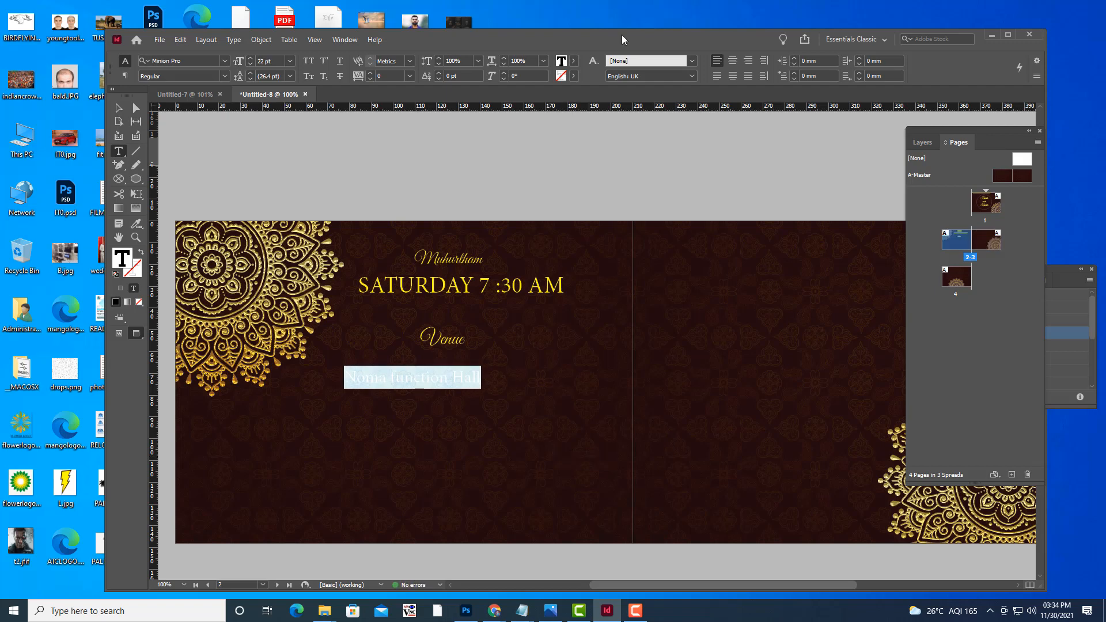
{"action": "left_click", "coordinate": [574, 61]}
{"action": "left_click", "coordinate": [449, 172]}
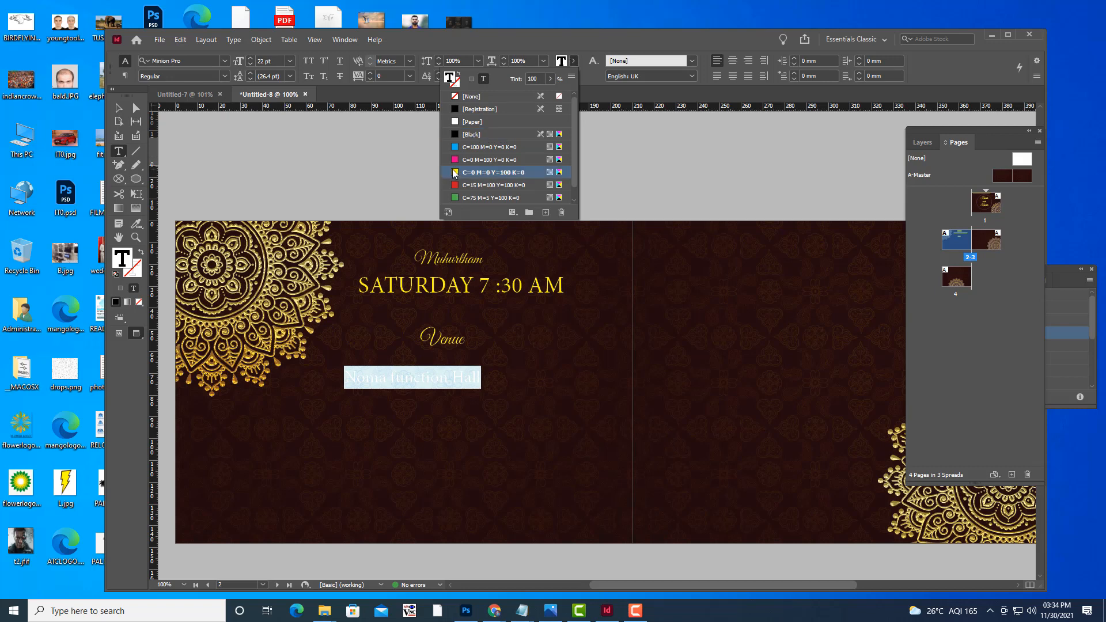
Type the rest of the venue address after the hall name, correcting typos.
{"action": "left_click", "coordinate": [482, 378]}
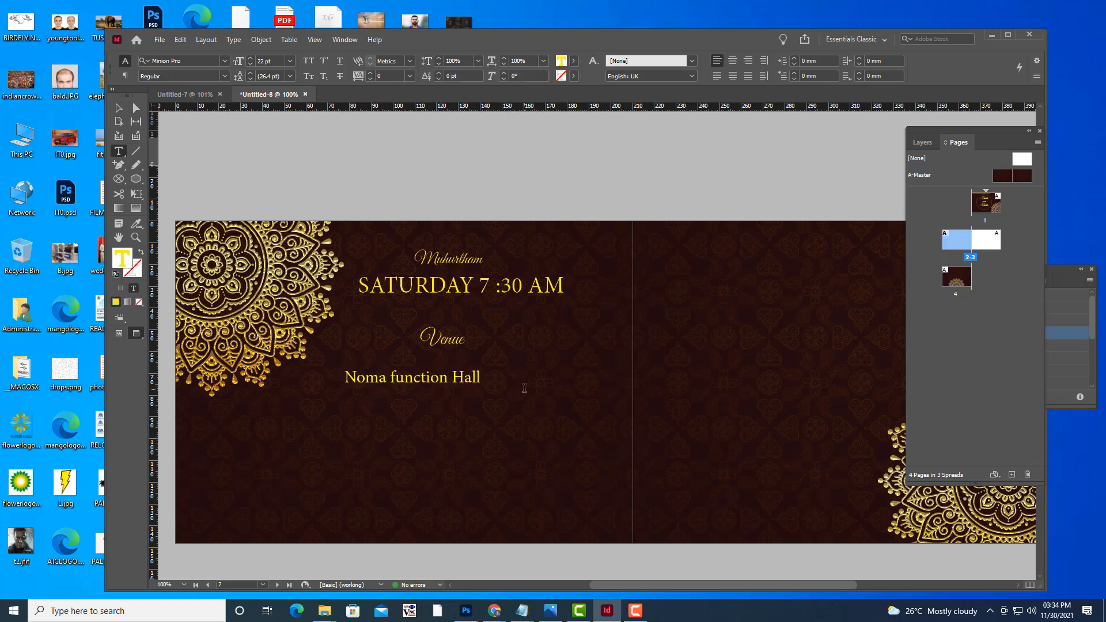
{"action": "type", "text": "ma"}
{"action": "key", "text": "BackSpace"}
{"action": "key", "text": "BackSpace"}
{"action": "type", "text": "Mallapuram roa"}
{"action": "key", "text": "BackSpace"}
{"action": "type", "text": "oad"}
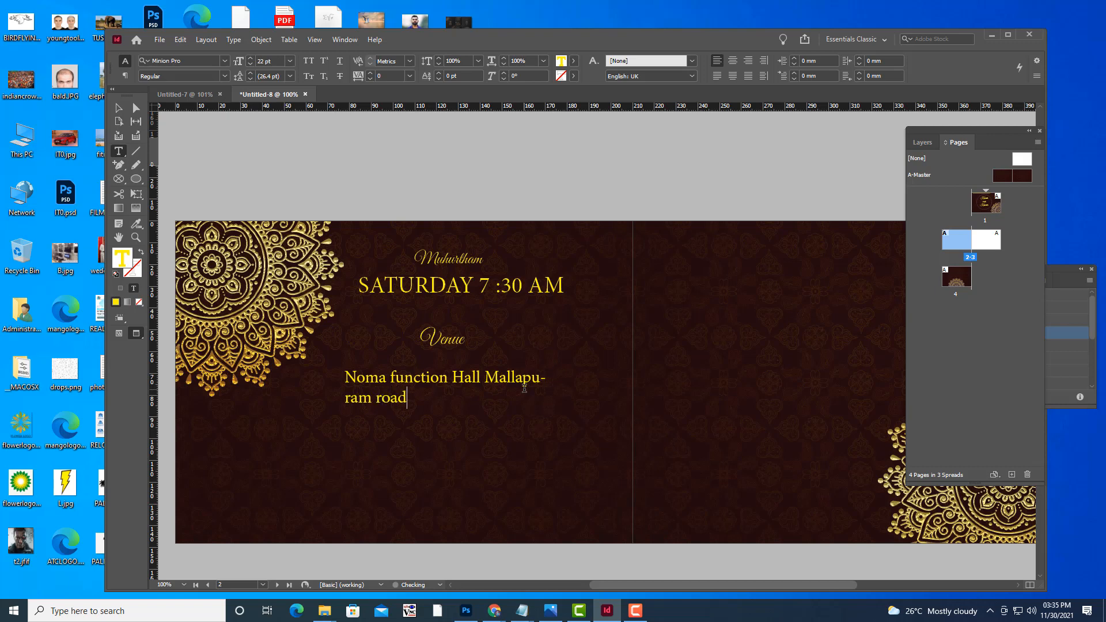
{"action": "type", "text": " Hyderabad"}
Centre the address, widen its frame to rewrap onto two lines, and nudge it into place.
{"action": "left_click_drag", "start_coordinate": [492, 399], "coordinate": [331, 377]}
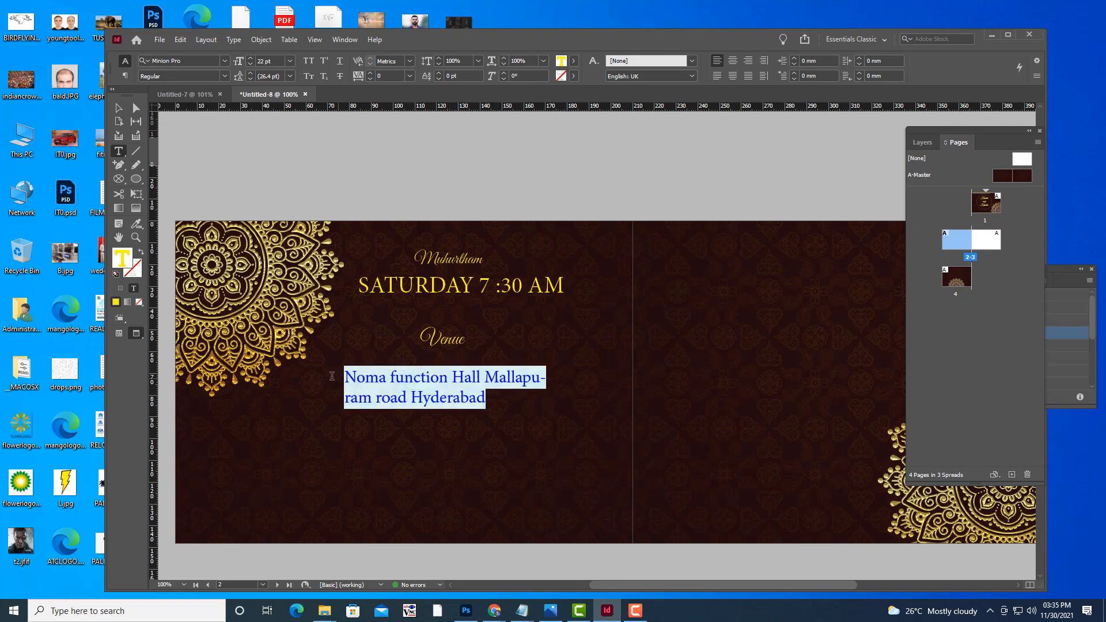
{"action": "left_click", "coordinate": [732, 63]}
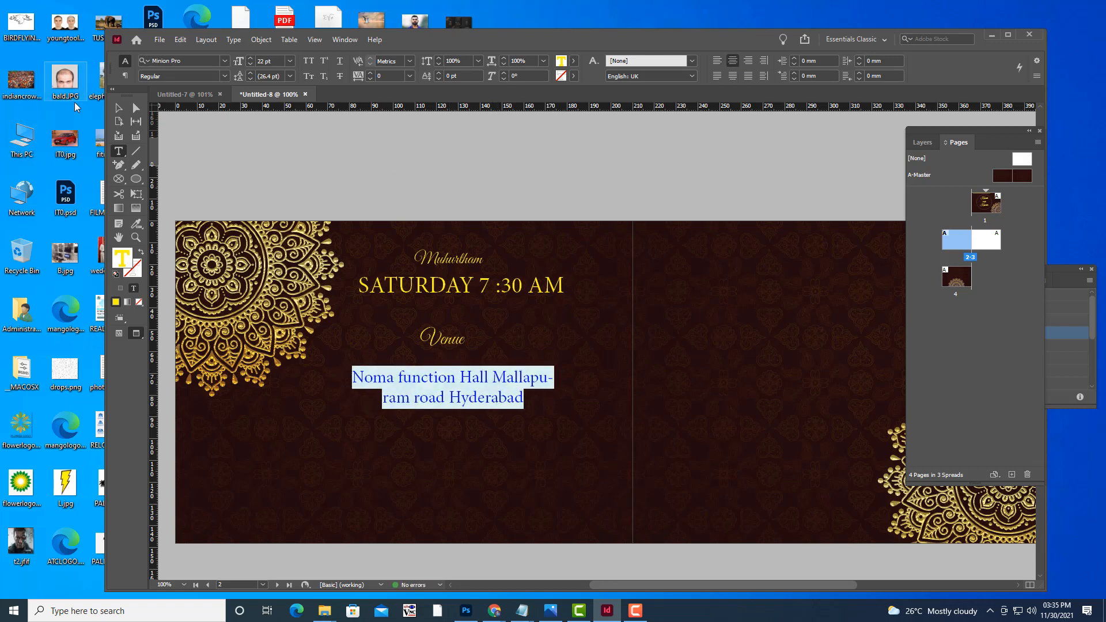
{"action": "left_click", "coordinate": [118, 108]}
{"action": "left_click", "coordinate": [493, 393]}
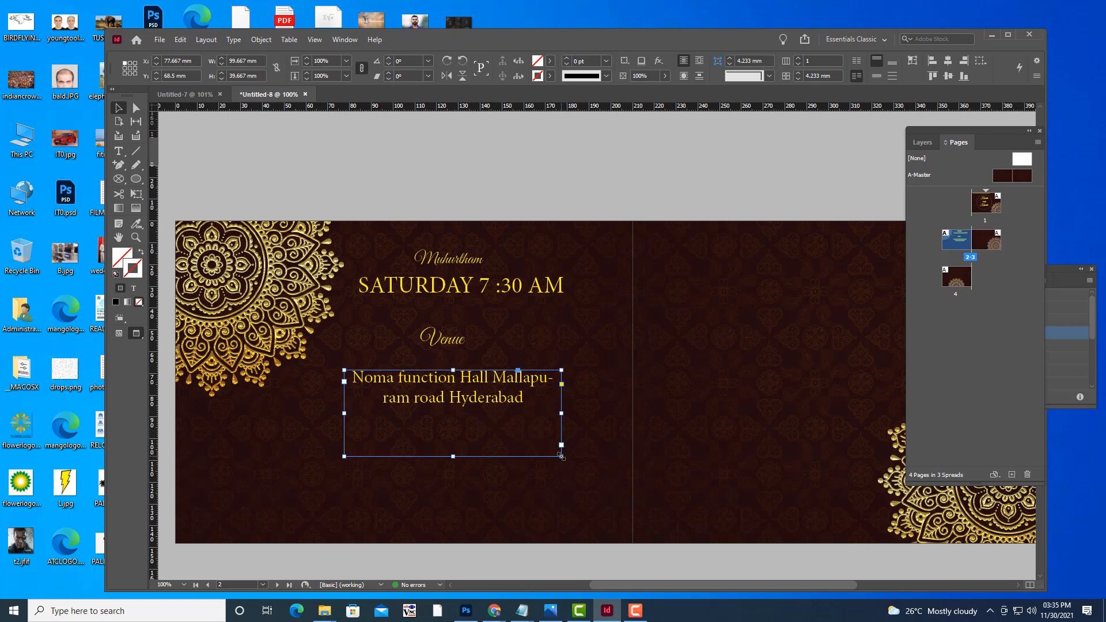
{"action": "left_click_drag", "start_coordinate": [561, 444], "coordinate": [580, 429]}
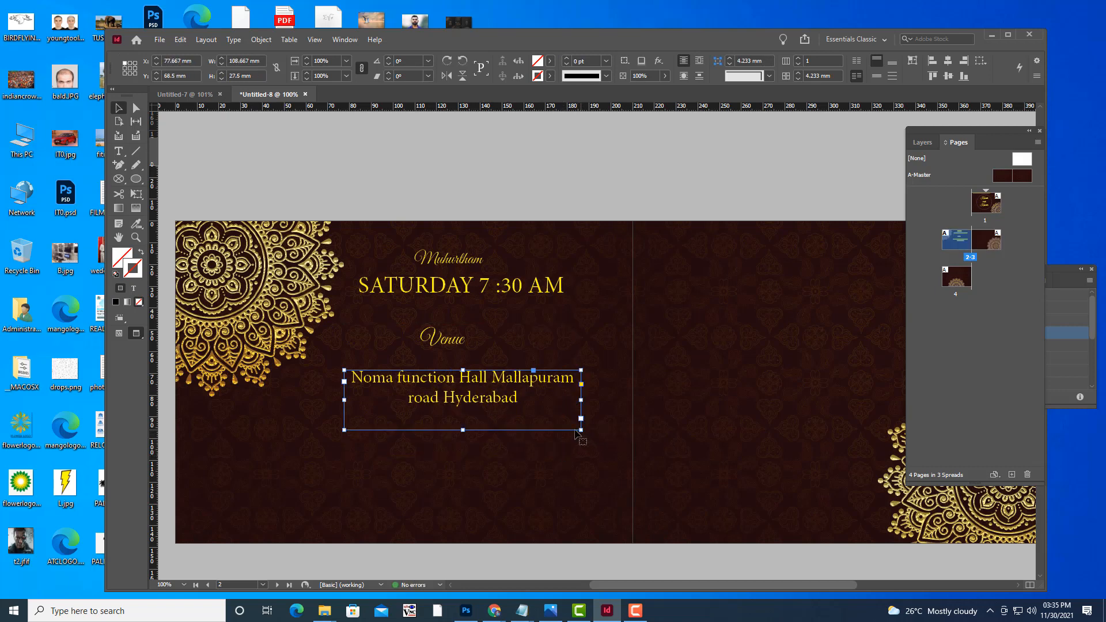
{"action": "left_click_drag", "start_coordinate": [479, 381], "coordinate": [479, 377]}
{"action": "left_click", "coordinate": [511, 189]}
{"action": "key", "text": "w"}
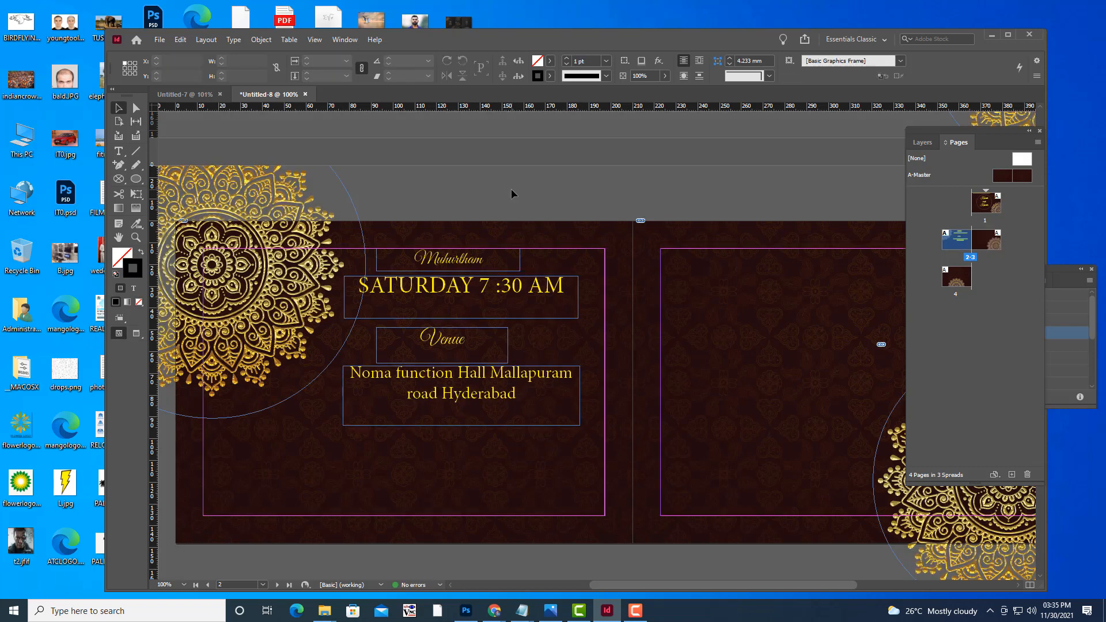
{"action": "key", "text": "w"}
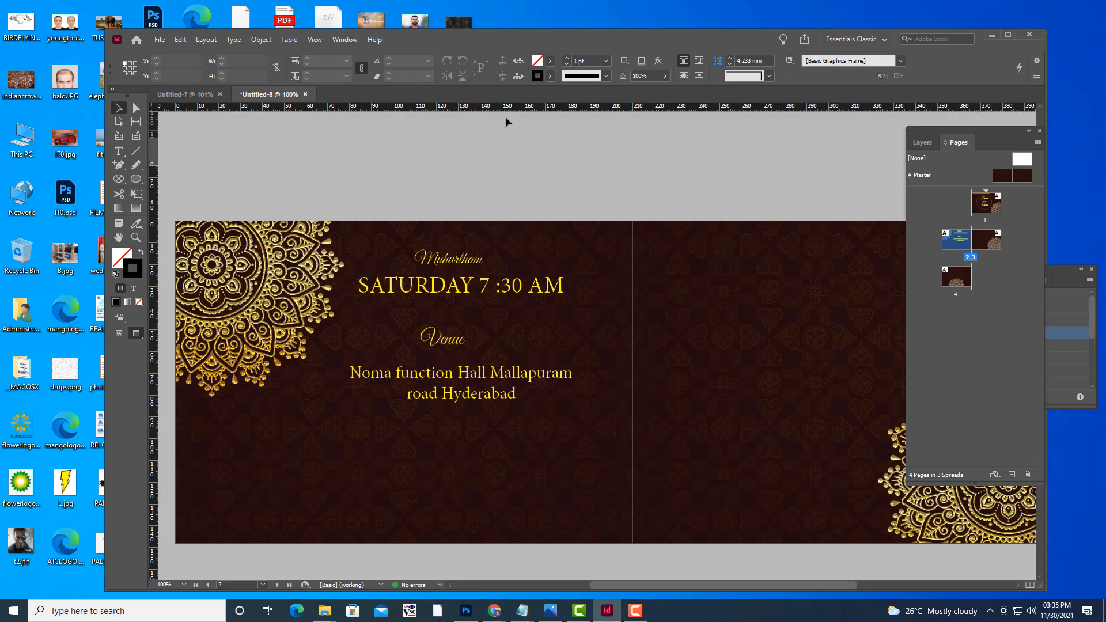
Shift the Venue and Muhurtham frames right so both sit centred.
{"action": "left_click", "coordinate": [464, 344]}
{"action": "left_click_drag", "start_coordinate": [464, 344], "coordinate": [480, 344]}
{"action": "left_click_drag", "start_coordinate": [459, 265], "coordinate": [473, 260]}
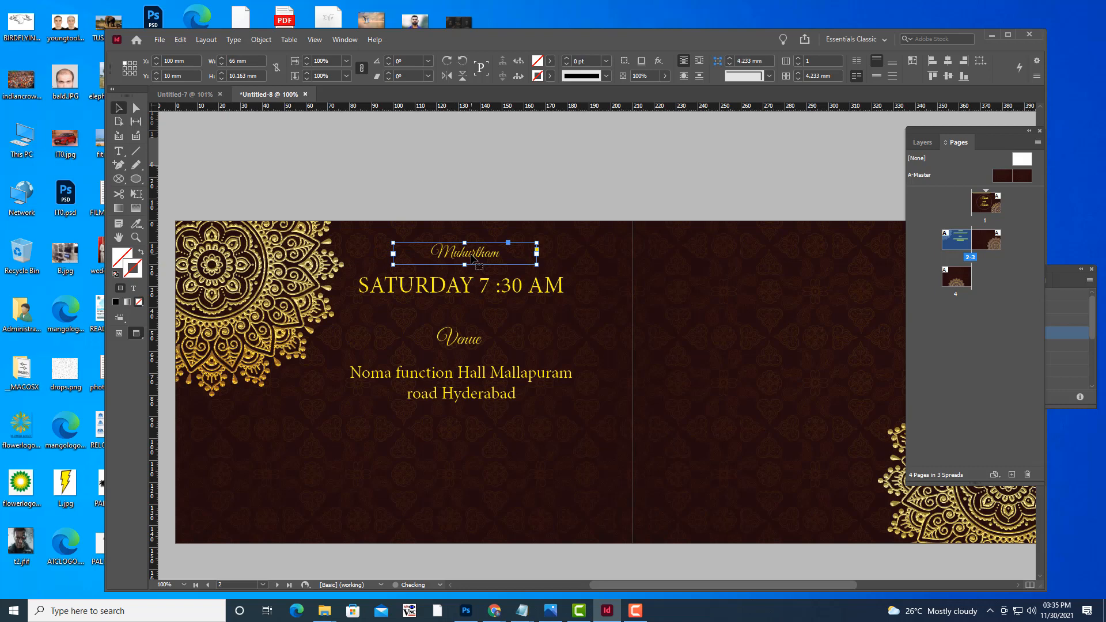
{"action": "left_click", "coordinate": [506, 188]}
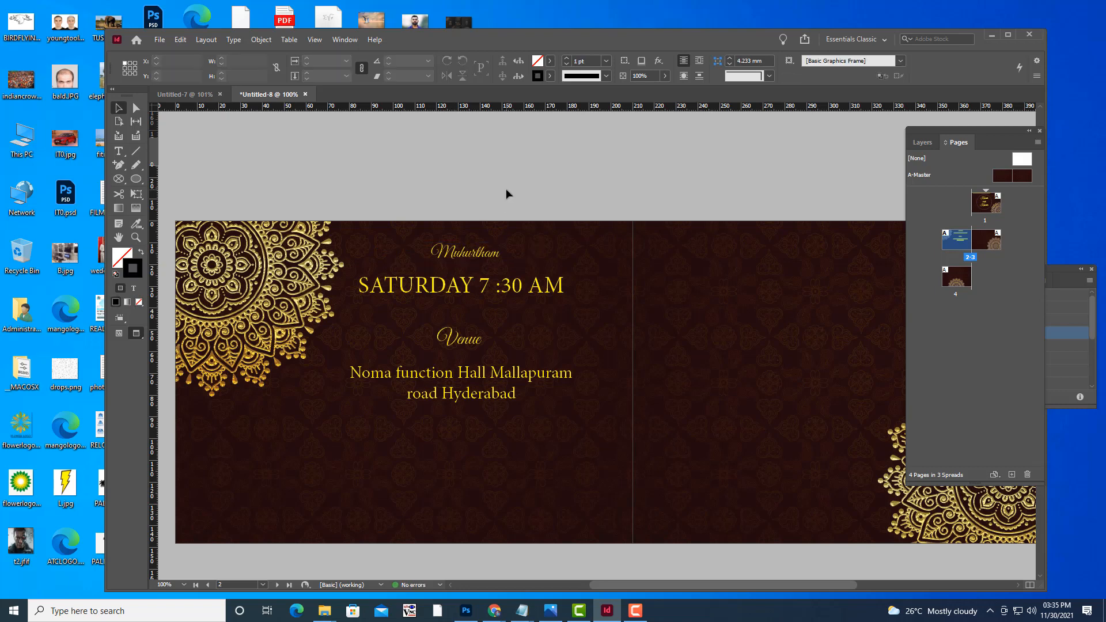
Make the SATURDAY time frame taller and place the cursor after AM for another line.
{"action": "left_click", "coordinate": [118, 151]}
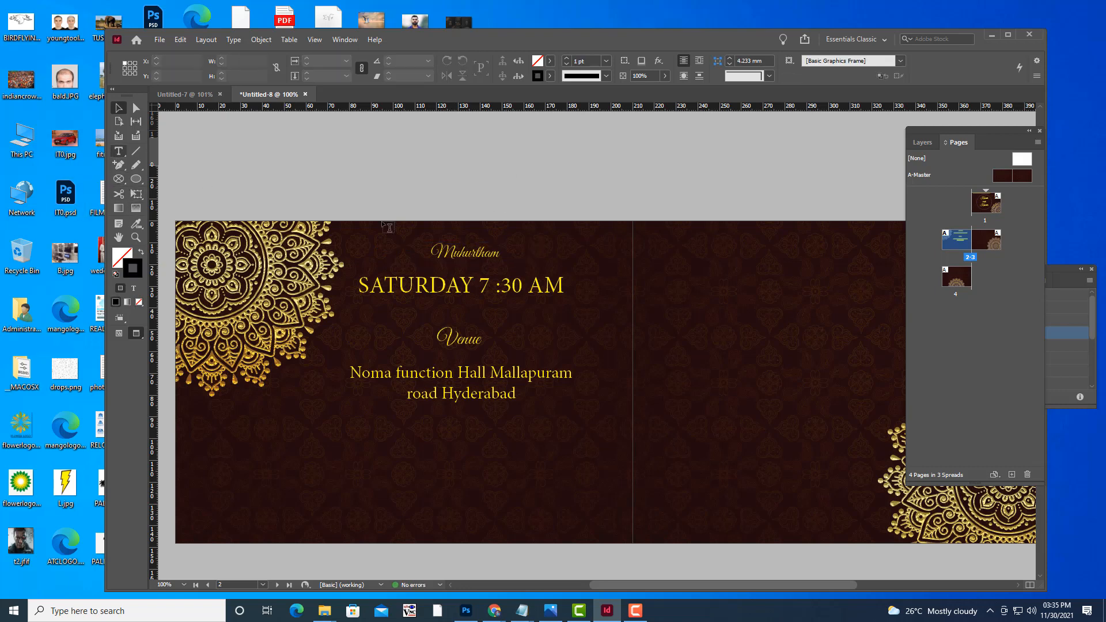
{"action": "left_click", "coordinate": [554, 282]}
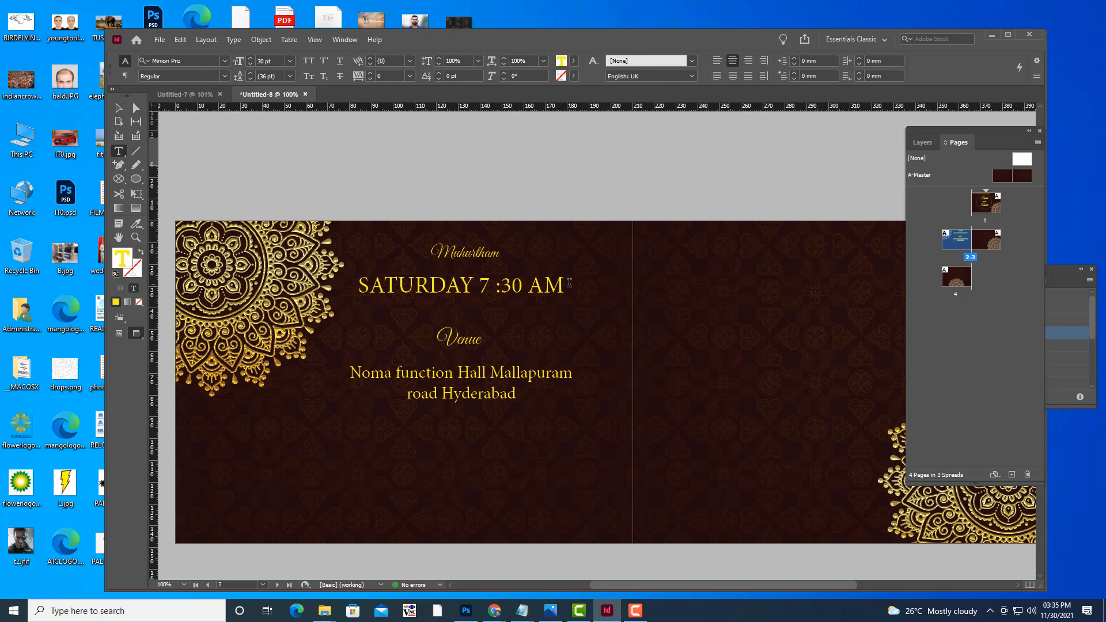
{"action": "left_click", "coordinate": [569, 282]}
{"action": "left_click", "coordinate": [118, 108]}
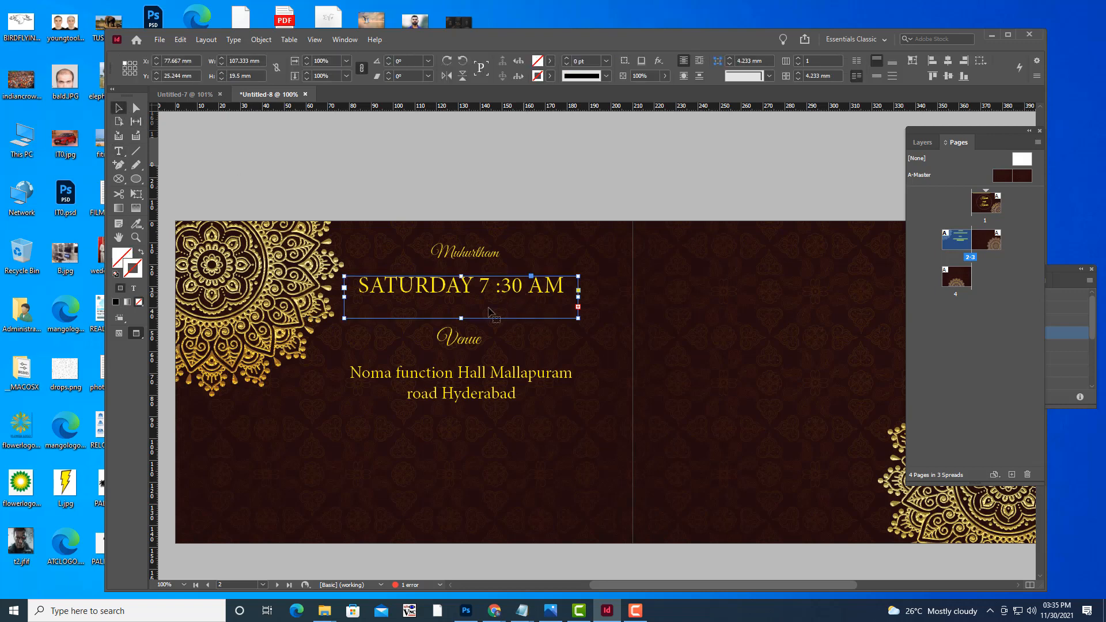
{"action": "left_click_drag", "start_coordinate": [461, 297], "coordinate": [461, 338]}
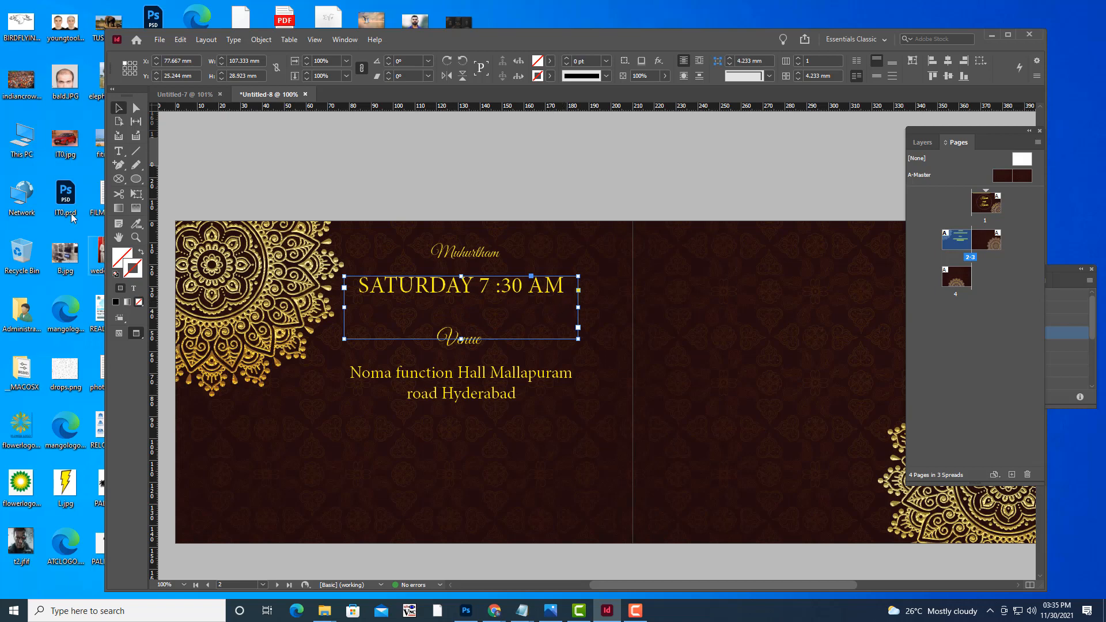
{"action": "left_click", "coordinate": [118, 151]}
{"action": "left_click", "coordinate": [566, 291]}
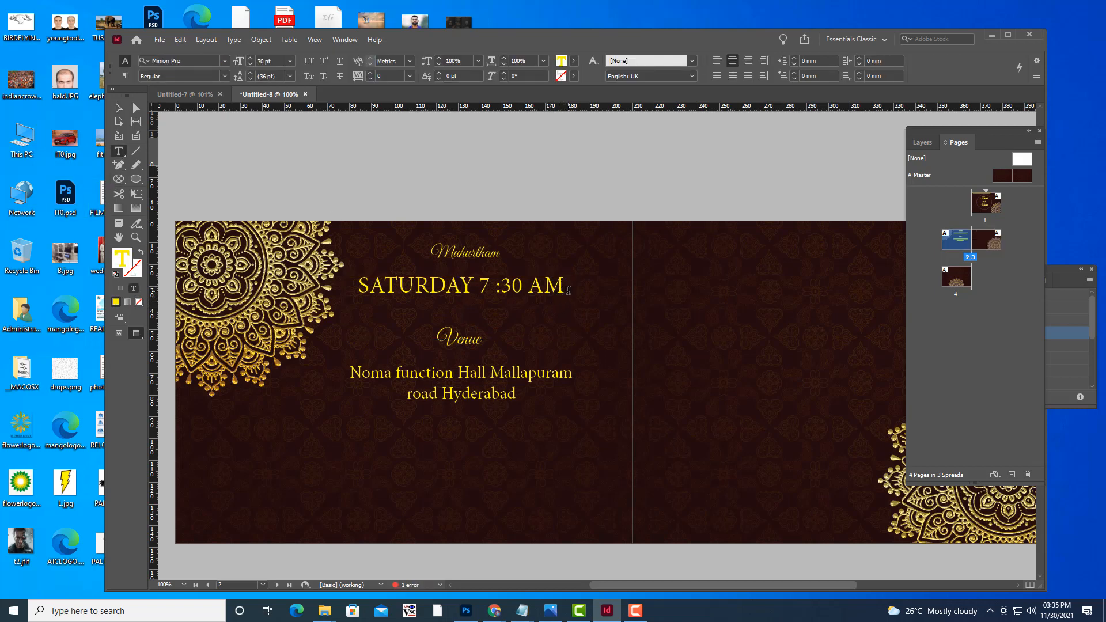
{"action": "left_click", "coordinate": [1051, 612]}
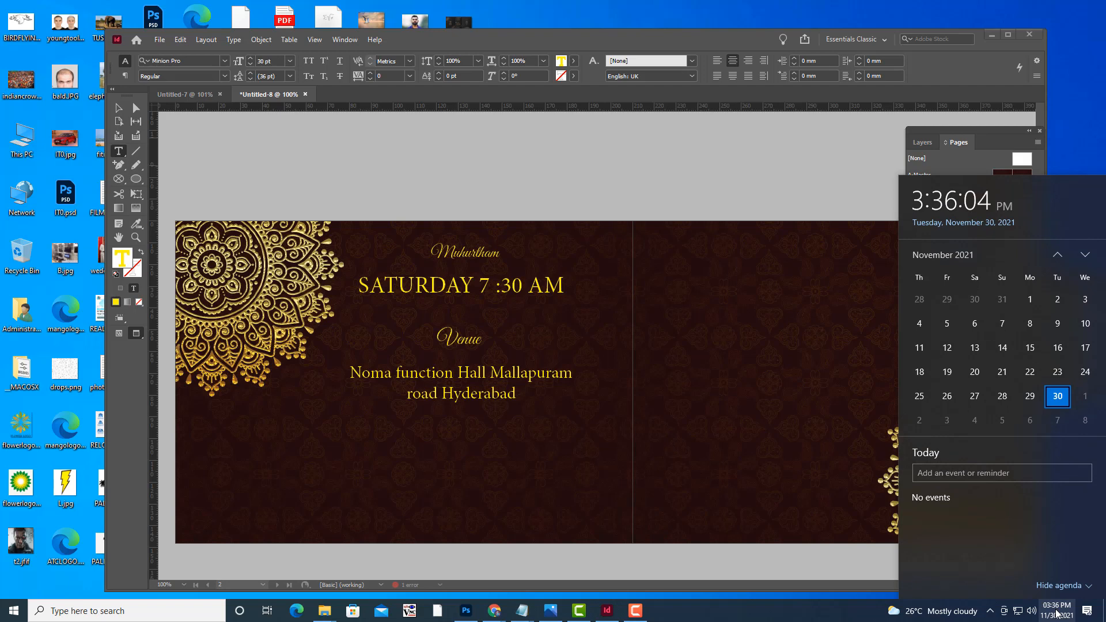
Type the date line '6- december -21' beneath SATURDAY 7 :30 AM.
{"action": "left_click", "coordinate": [1057, 614]}
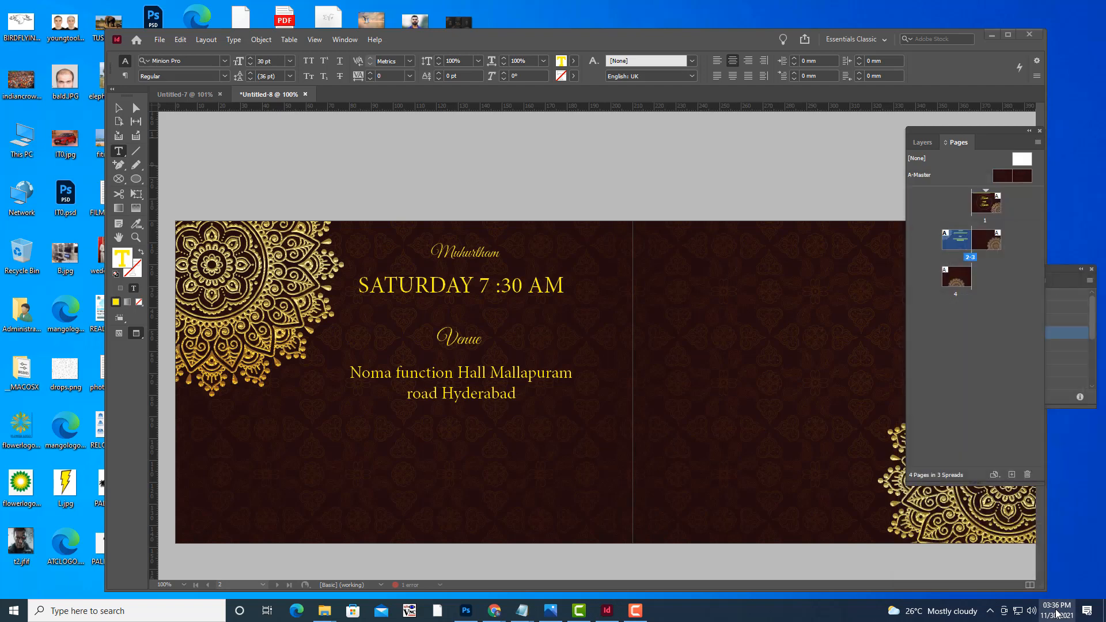
{"action": "left_click", "coordinate": [1057, 613]}
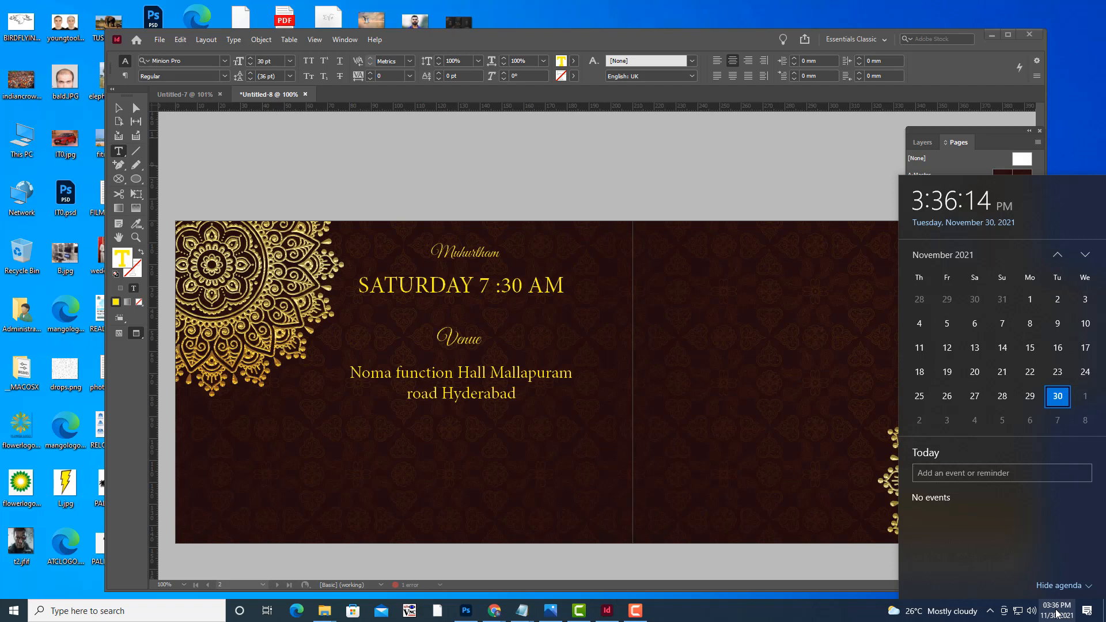
{"action": "left_click", "coordinate": [1057, 614]}
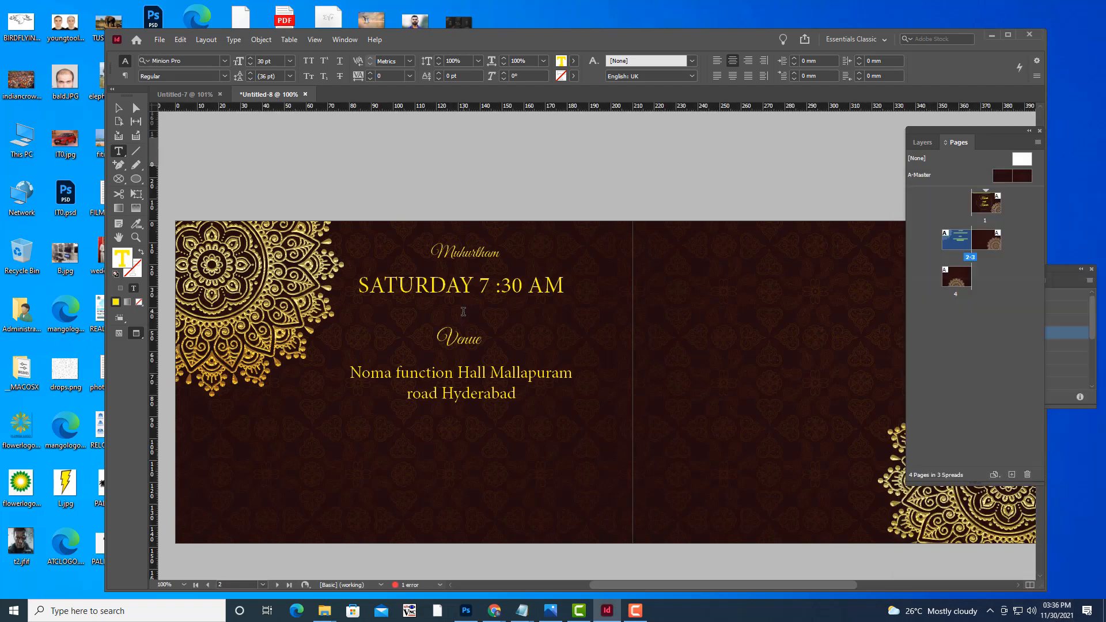
{"action": "left_click", "coordinate": [463, 311]}
{"action": "type", "text": "6-"}
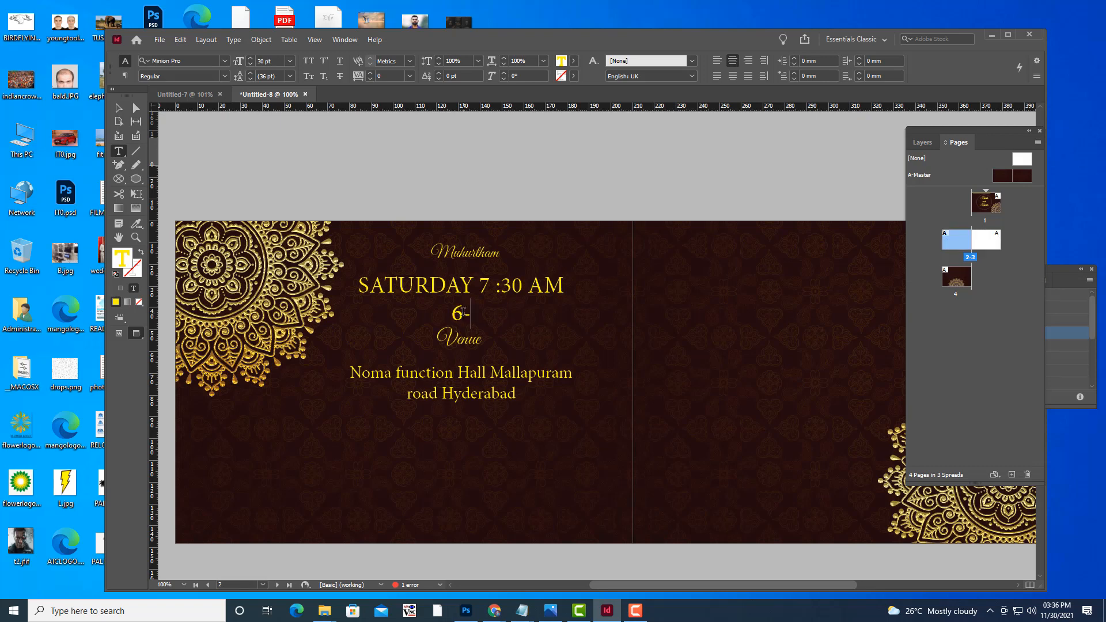
{"action": "type", "text": " decembeceme"}
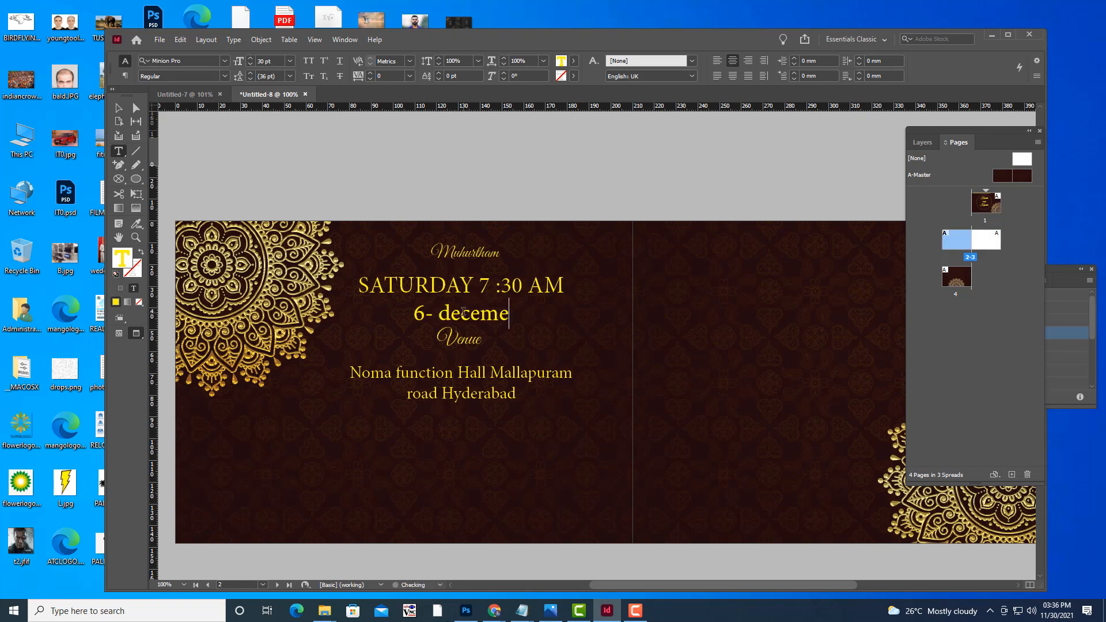
{"action": "key", "text": "BackSpace"}
{"action": "type", "text": "ber -21"}
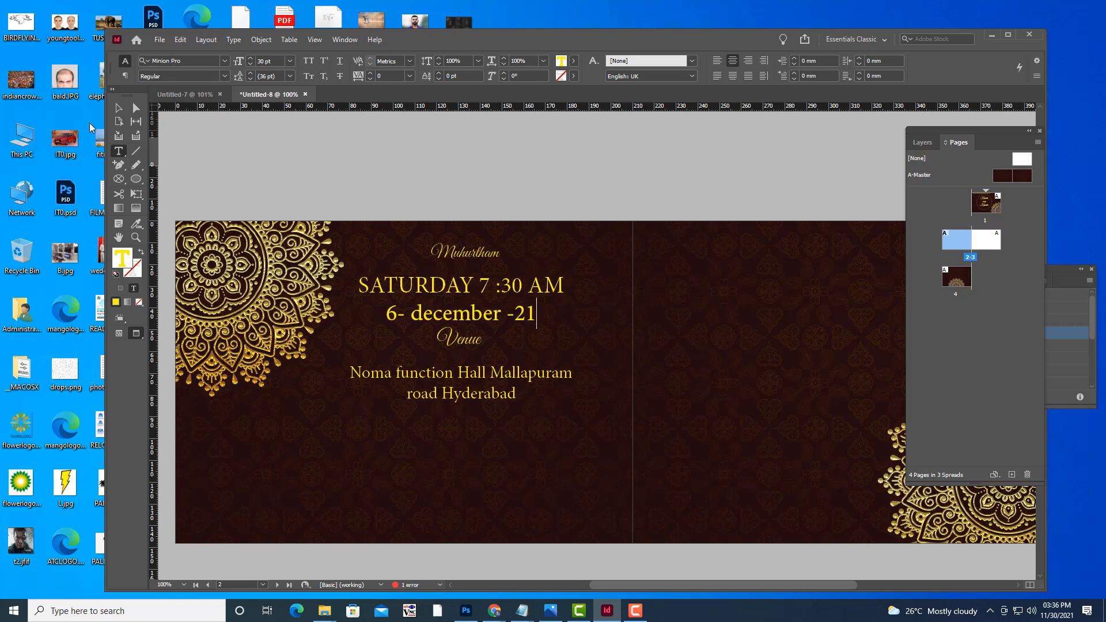
Shorten the date frame from the bottom so it fits its text.
{"action": "left_click", "coordinate": [119, 107]}
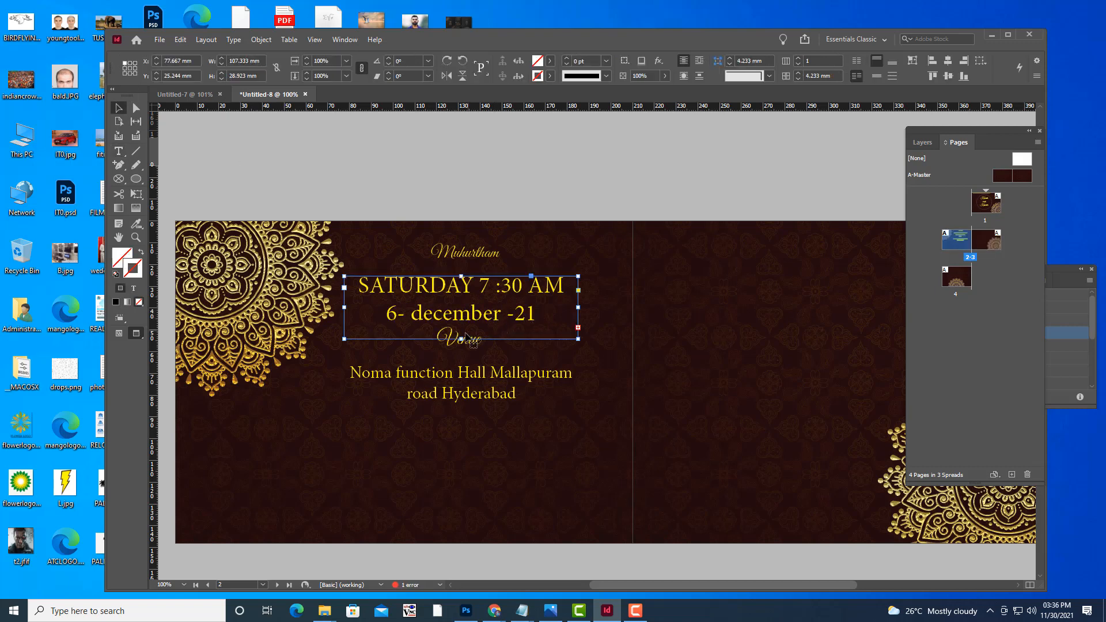
{"action": "left_click_drag", "start_coordinate": [461, 338], "coordinate": [462, 325]}
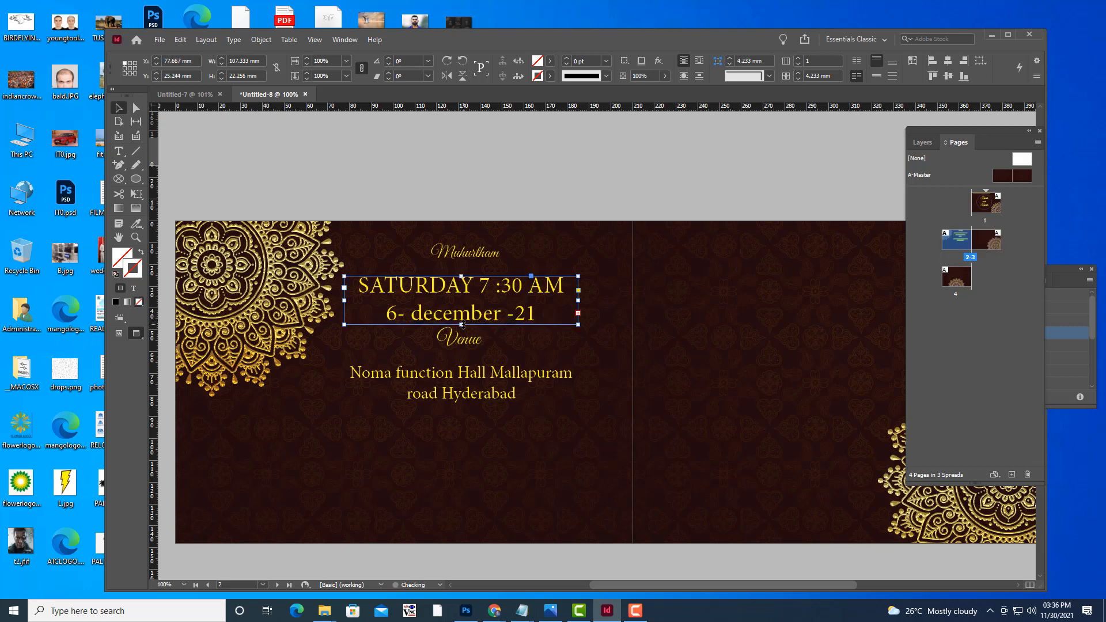
{"action": "left_click", "coordinate": [545, 168]}
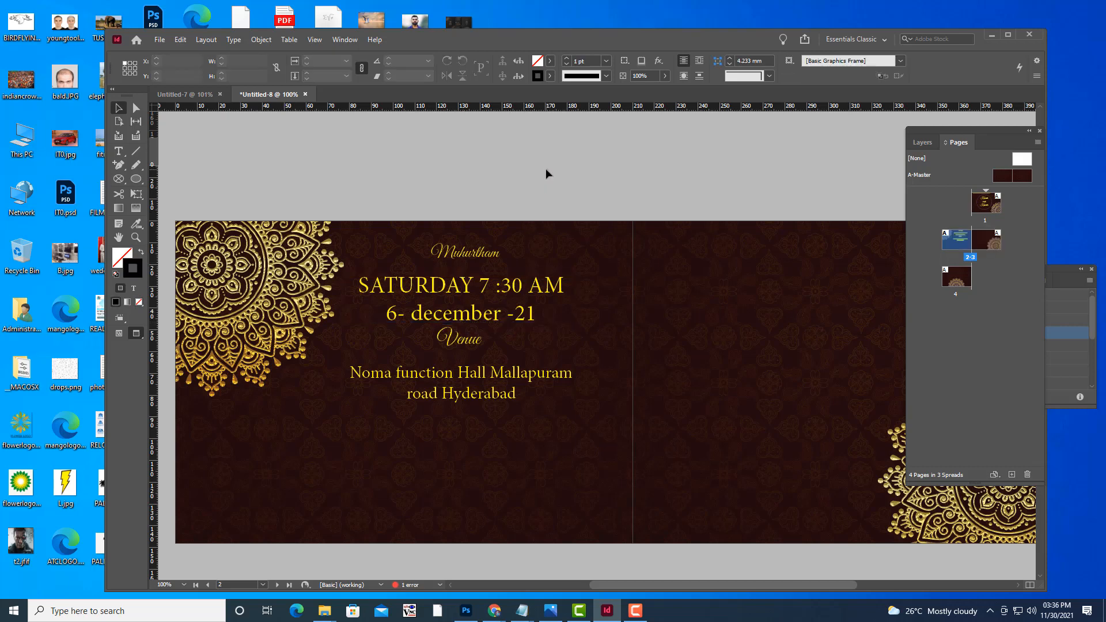
Move the Venue heading and venue address lower, below the date line.
{"action": "left_click_drag", "start_coordinate": [468, 348], "coordinate": [470, 356]}
{"action": "left_click_drag", "start_coordinate": [471, 397], "coordinate": [475, 414]}
{"action": "left_click_drag", "start_coordinate": [467, 362], "coordinate": [467, 363]}
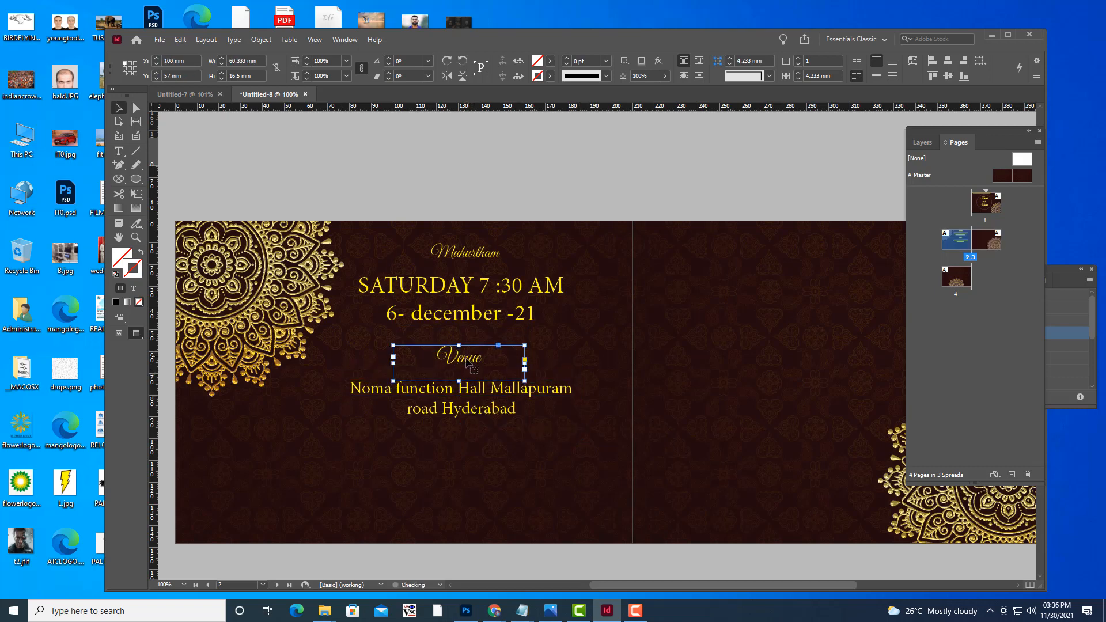
{"action": "left_click", "coordinate": [537, 185]}
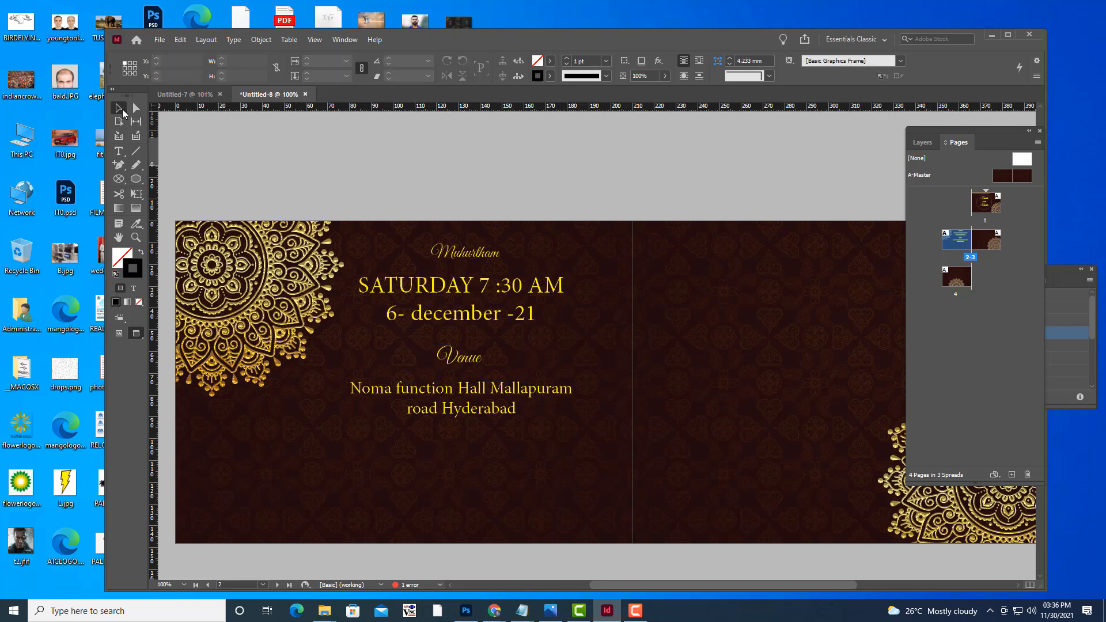
Trim the address frame to fit its text and draw a new text frame below it.
{"action": "left_click", "coordinate": [119, 151]}
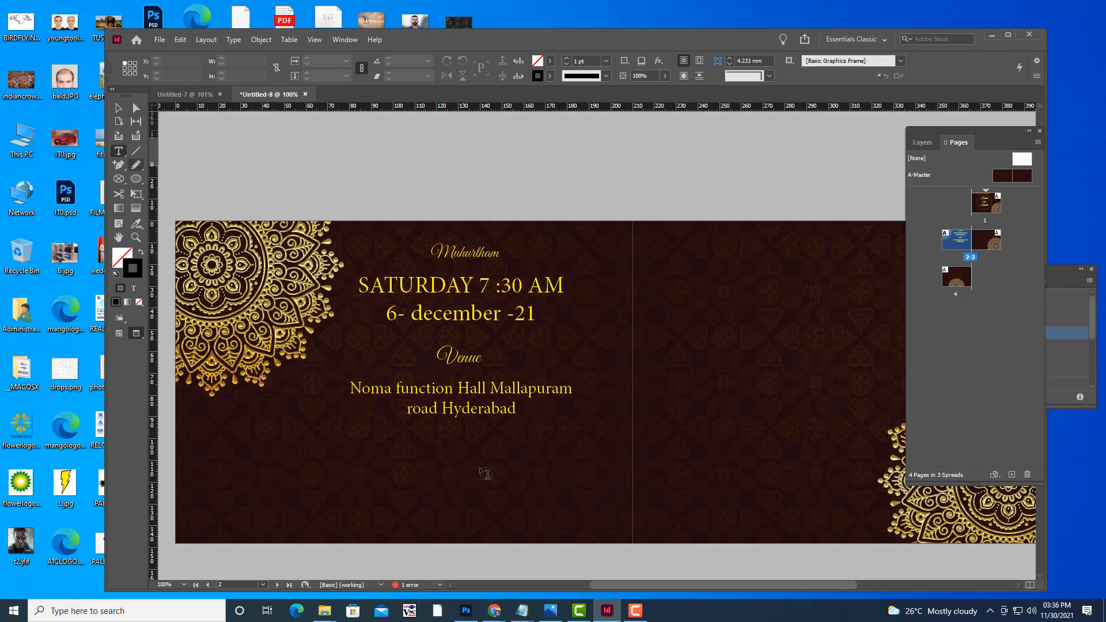
{"action": "left_click", "coordinate": [408, 437]}
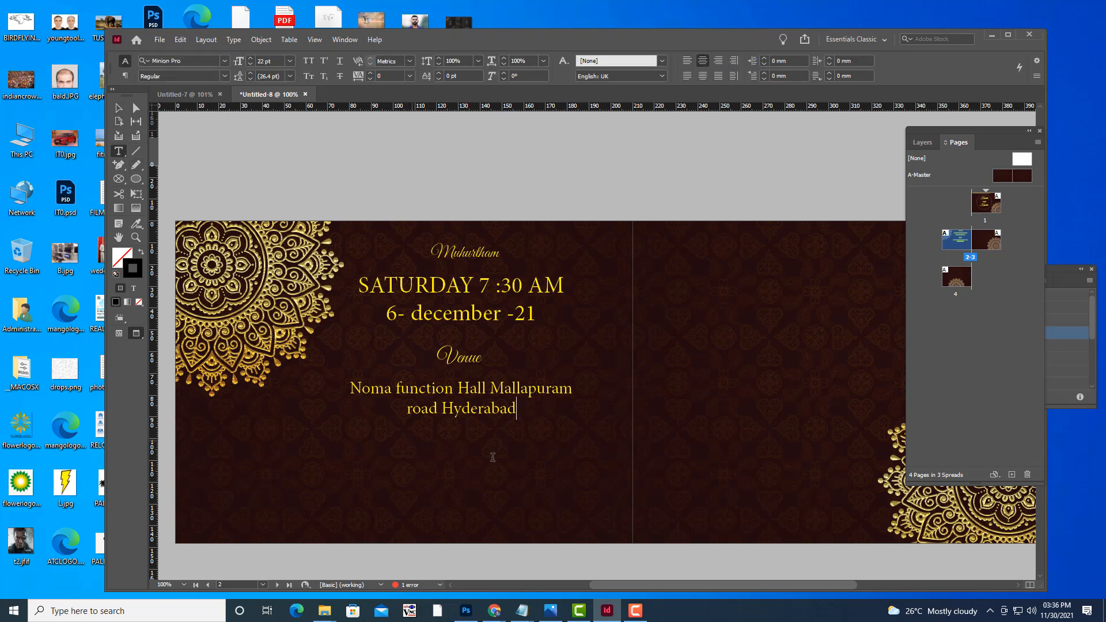
{"action": "left_click", "coordinate": [117, 108]}
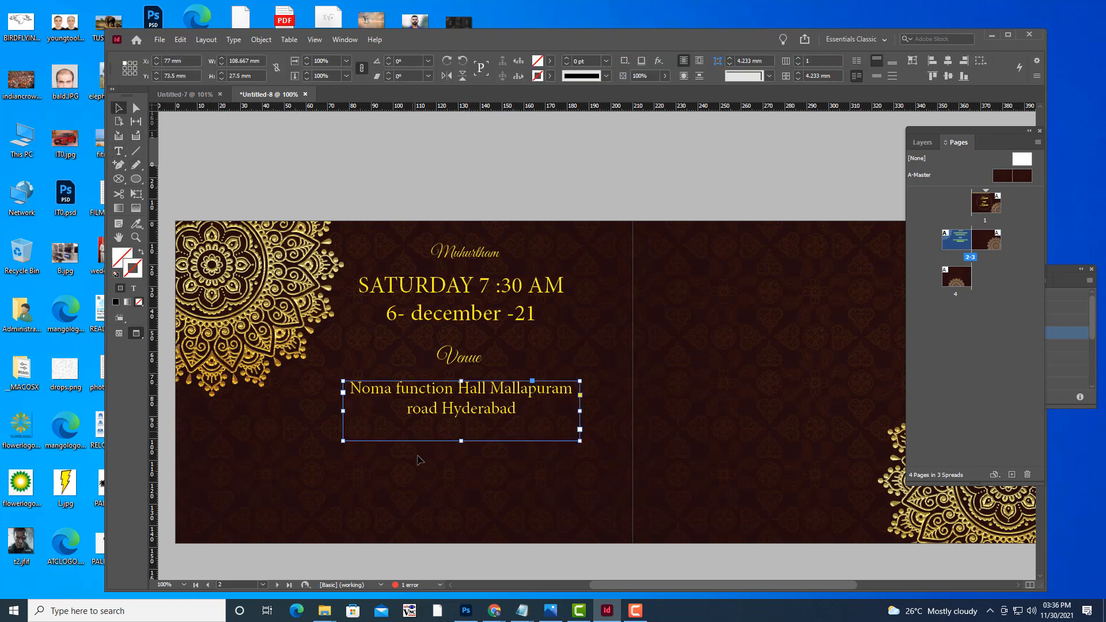
{"action": "left_click_drag", "start_coordinate": [461, 441], "coordinate": [461, 429]}
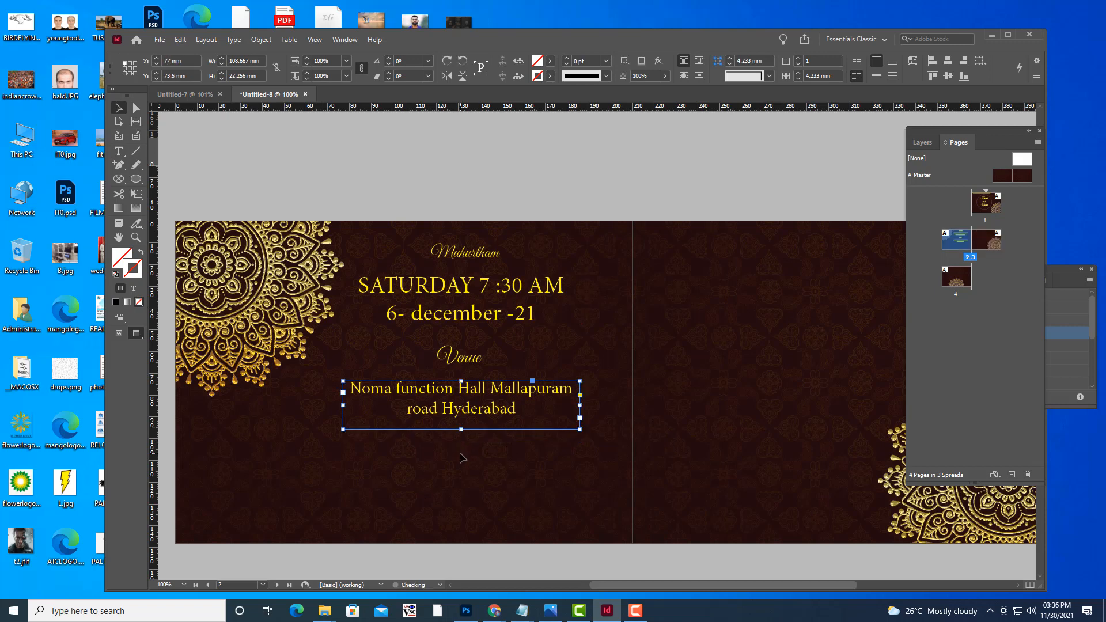
{"action": "left_click", "coordinate": [461, 455]}
{"action": "left_click", "coordinate": [118, 151]}
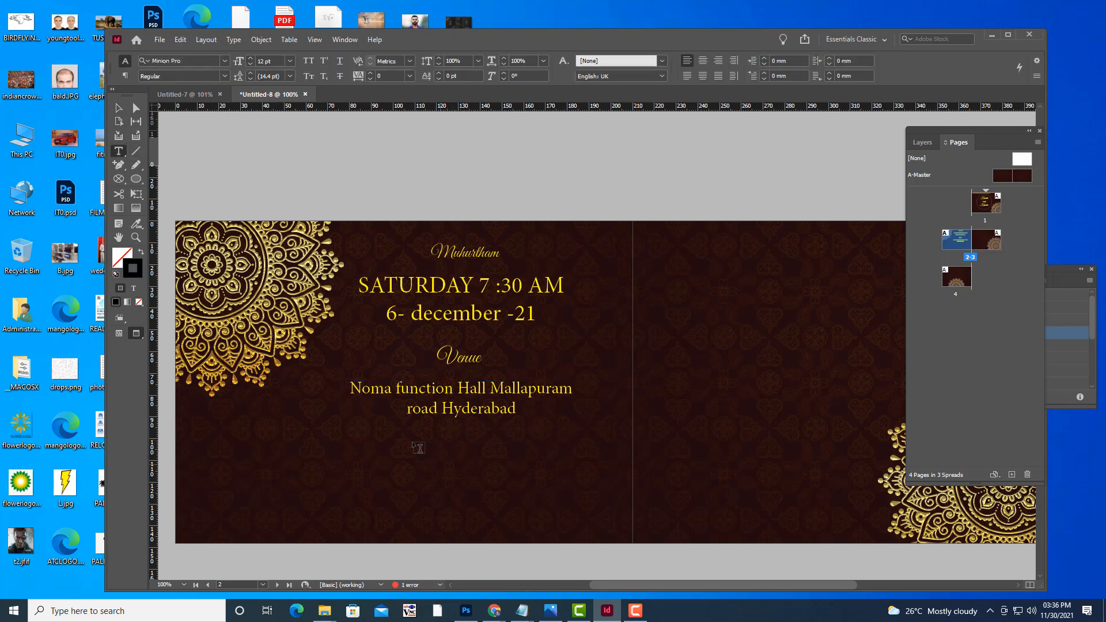
{"action": "left_click_drag", "start_coordinate": [382, 429], "coordinate": [562, 473]}
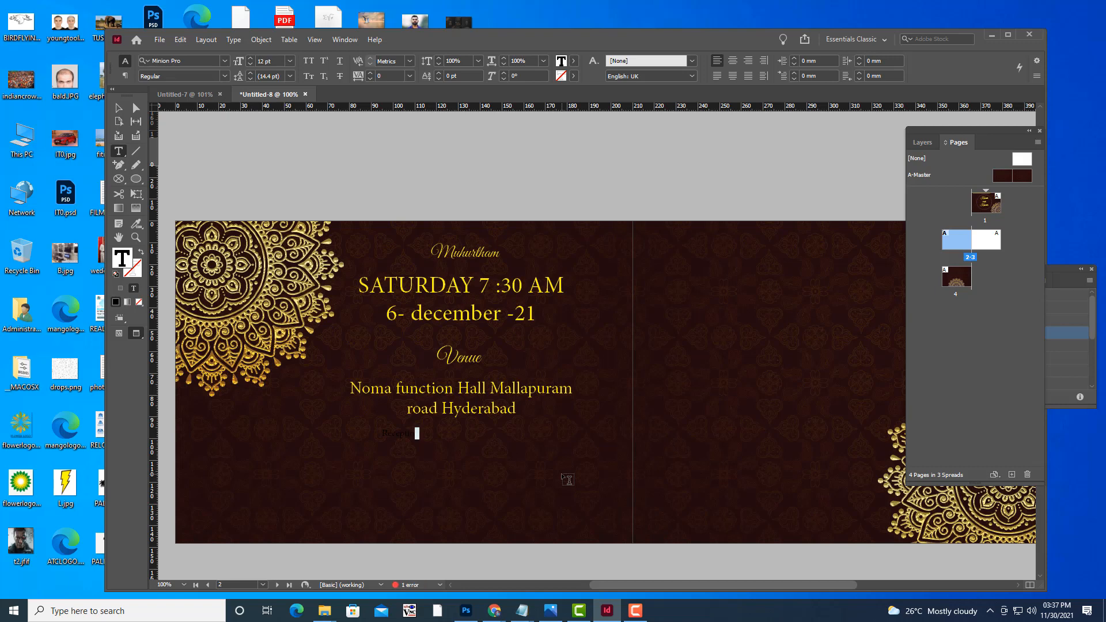
Set Reception in Great Vibes at 32 pt, centre-aligned.
{"action": "key", "text": "ctrl+a"}
{"action": "key", "text": "ctrl+shift+period"}
{"action": "key", "text": "ctrl+shift+period"}
{"action": "key", "text": "ctrl+shift+period"}
{"action": "key", "text": "ctrl+shift+period"}
{"action": "key", "text": "ctrl+shift+period"}
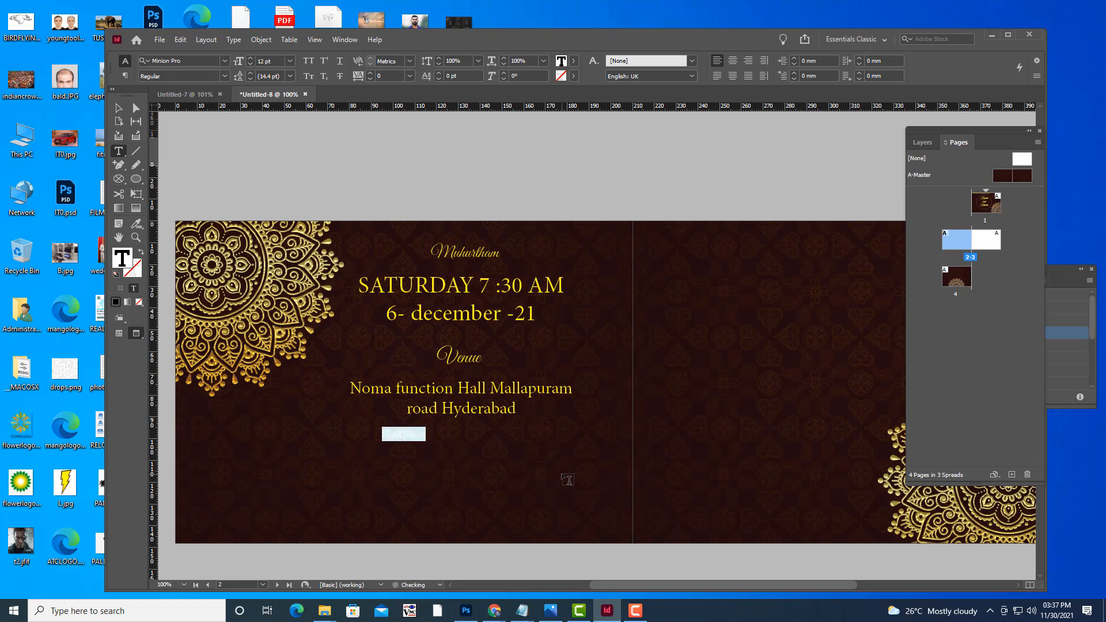
{"action": "key", "text": "ctrl+shift+period"}
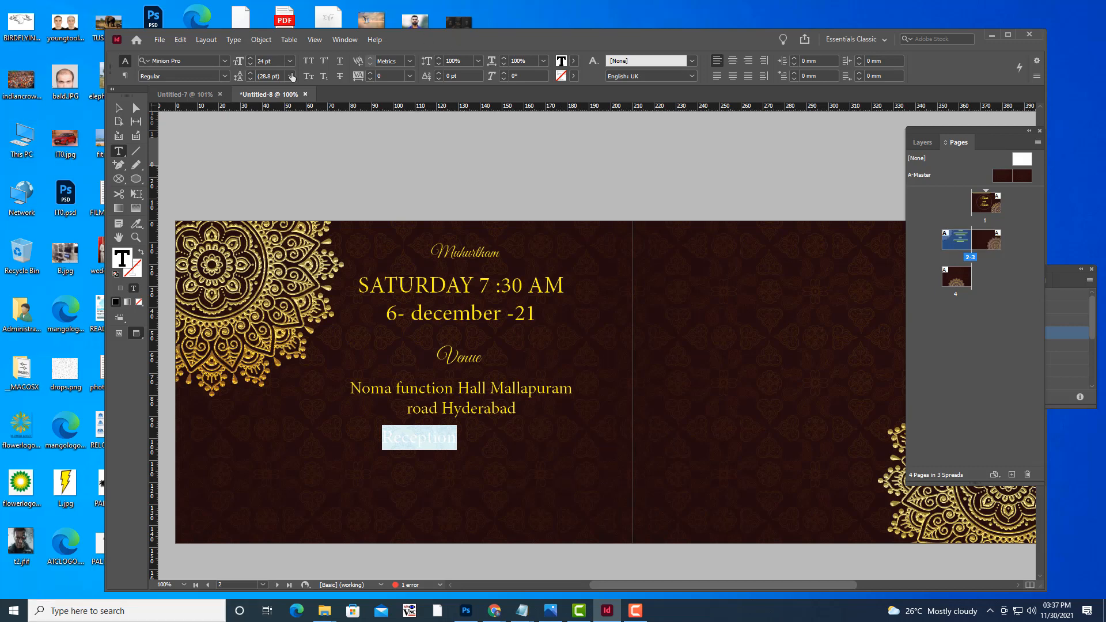
{"action": "left_click", "coordinate": [196, 58]}
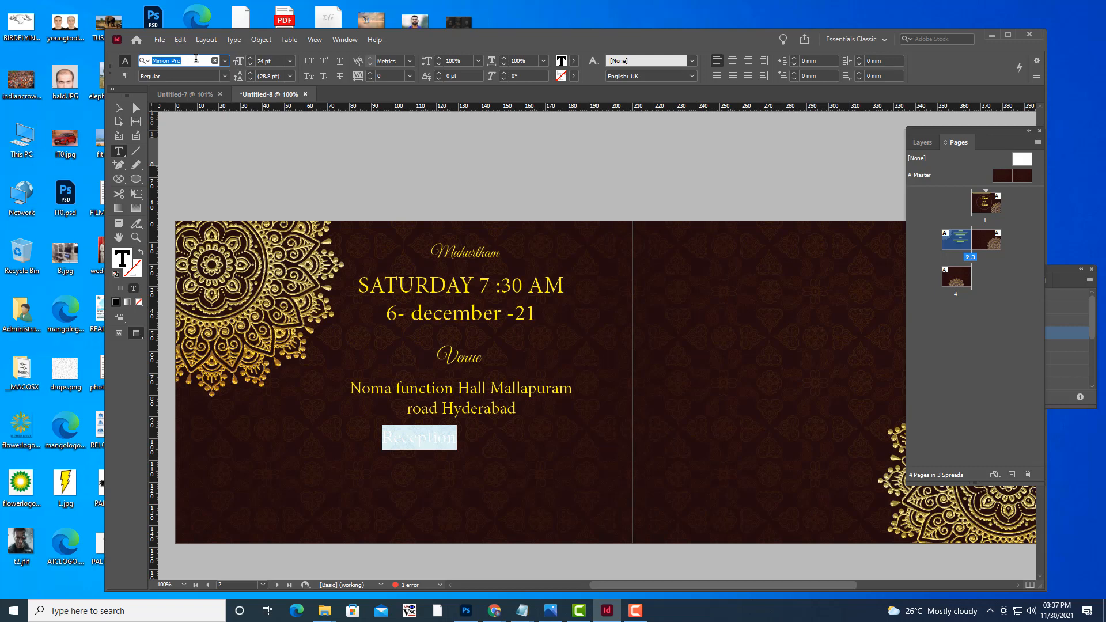
{"action": "type", "text": "gr"}
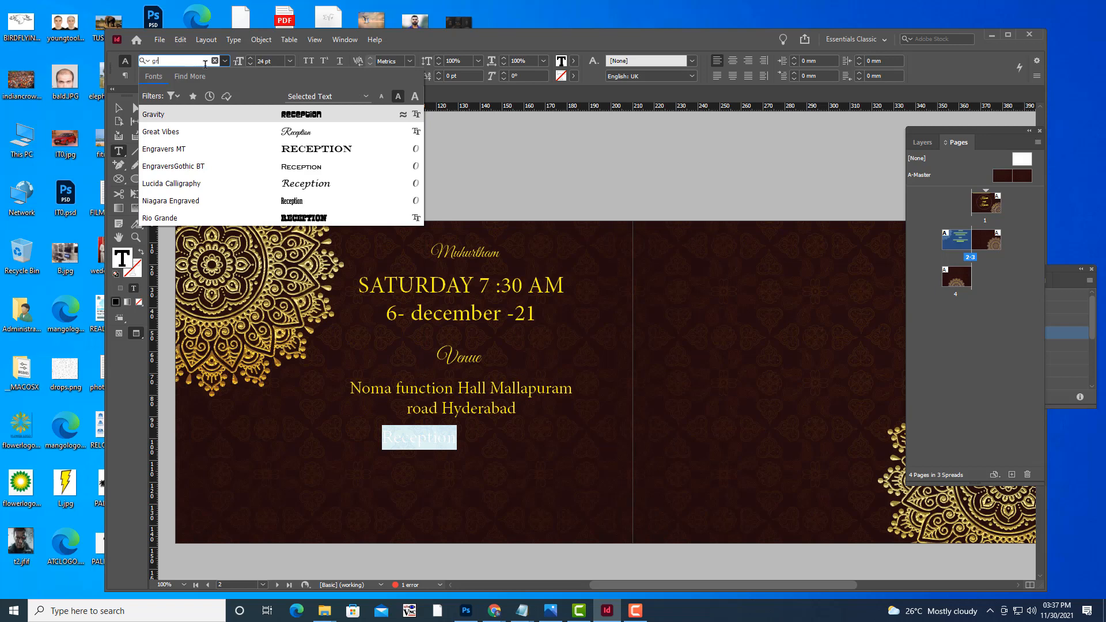
{"action": "left_click", "coordinate": [188, 136]}
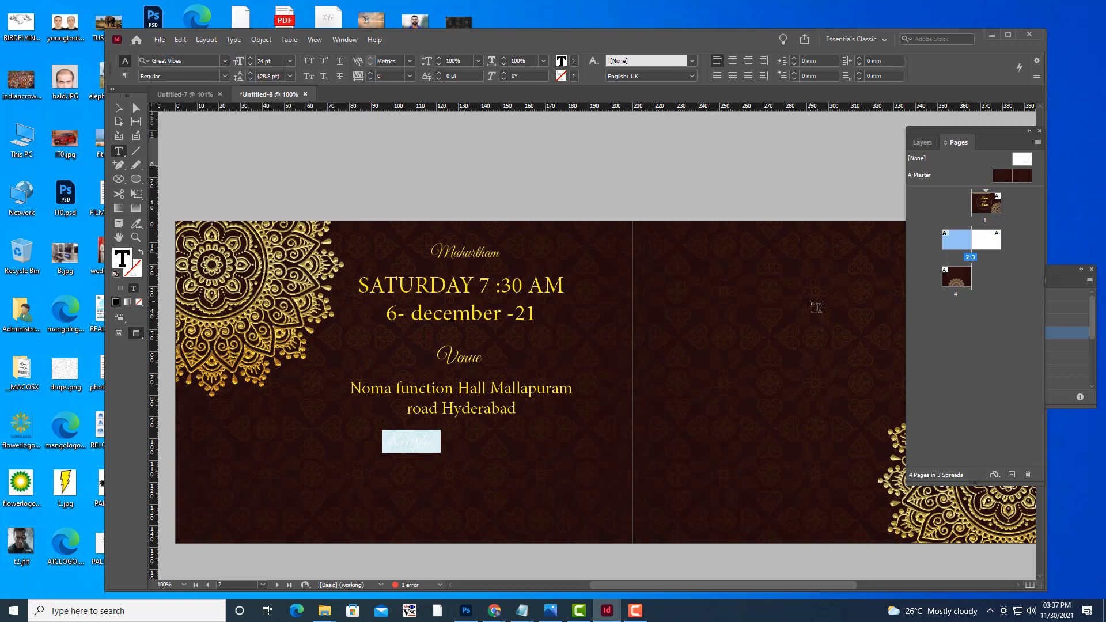
{"action": "key", "text": "ctrl+shift+period"}
{"action": "key", "text": "ctrl+shift+period"}
{"action": "key", "text": "ctrl+shift+period"}
{"action": "key", "text": "ctrl+shift+period"}
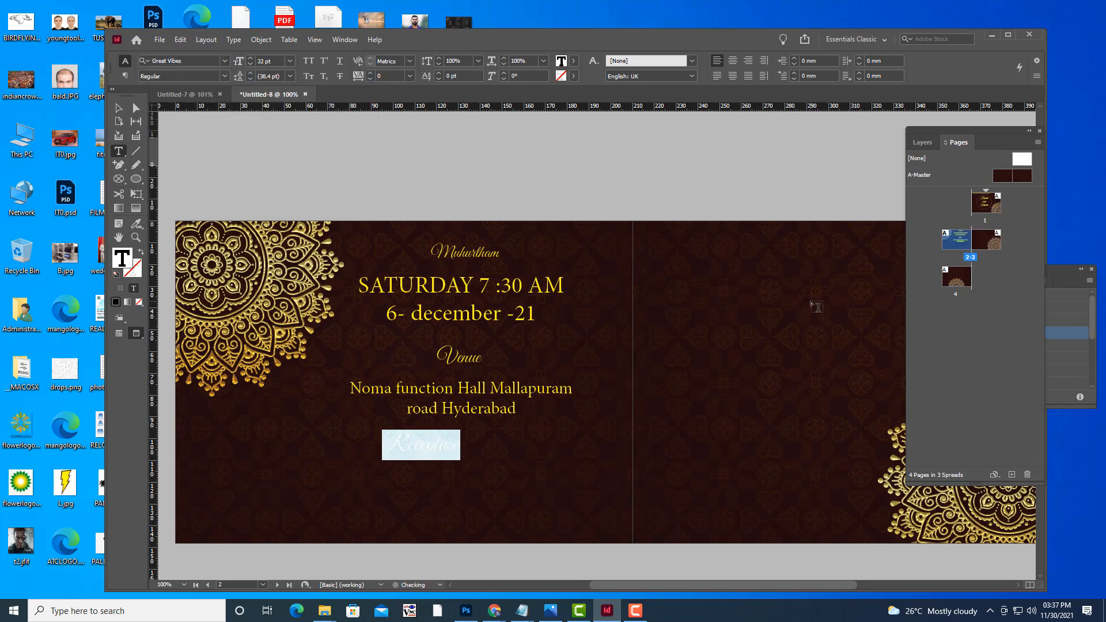
{"action": "left_click", "coordinate": [732, 61]}
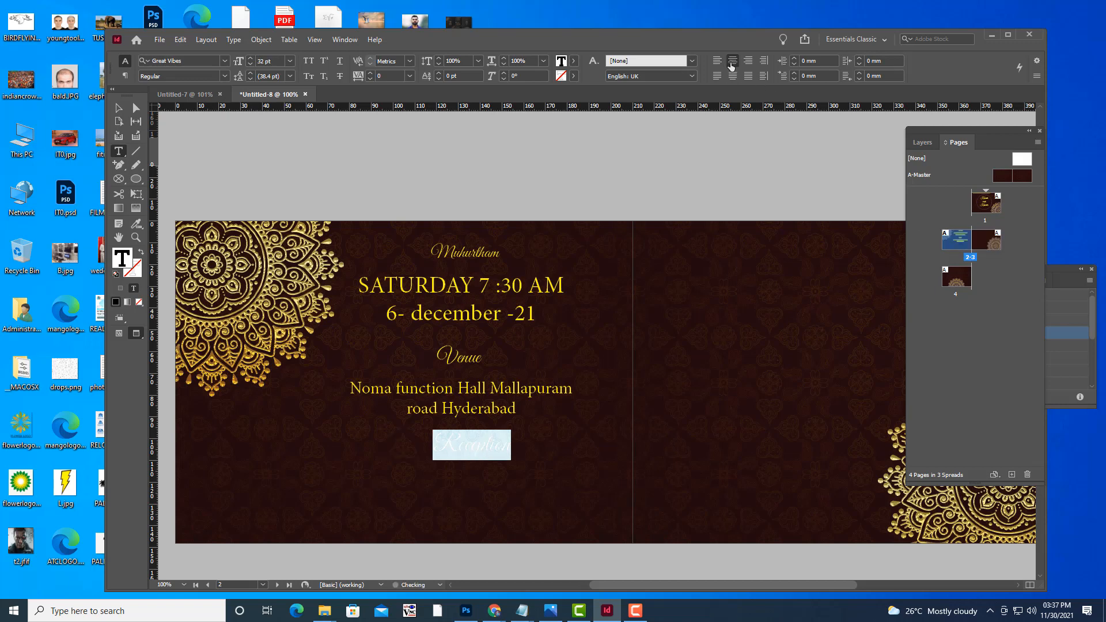
Colour Reception yellow and move its frame left to centre it under the address.
{"action": "left_click", "coordinate": [118, 108]}
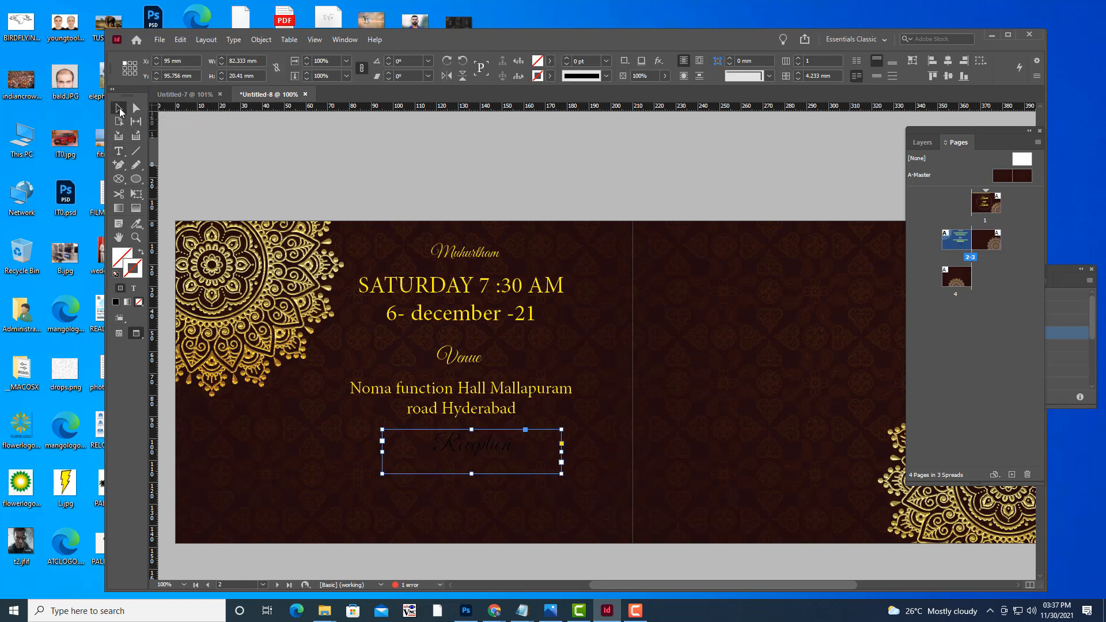
{"action": "left_click", "coordinate": [118, 151]}
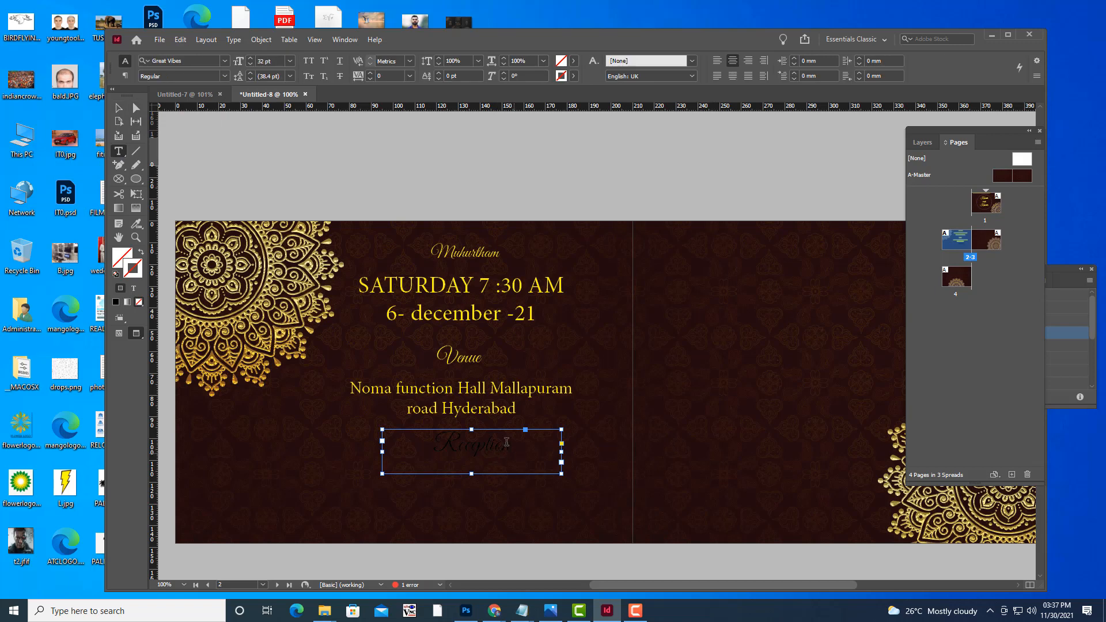
{"action": "left_click_drag", "start_coordinate": [513, 444], "coordinate": [437, 441]}
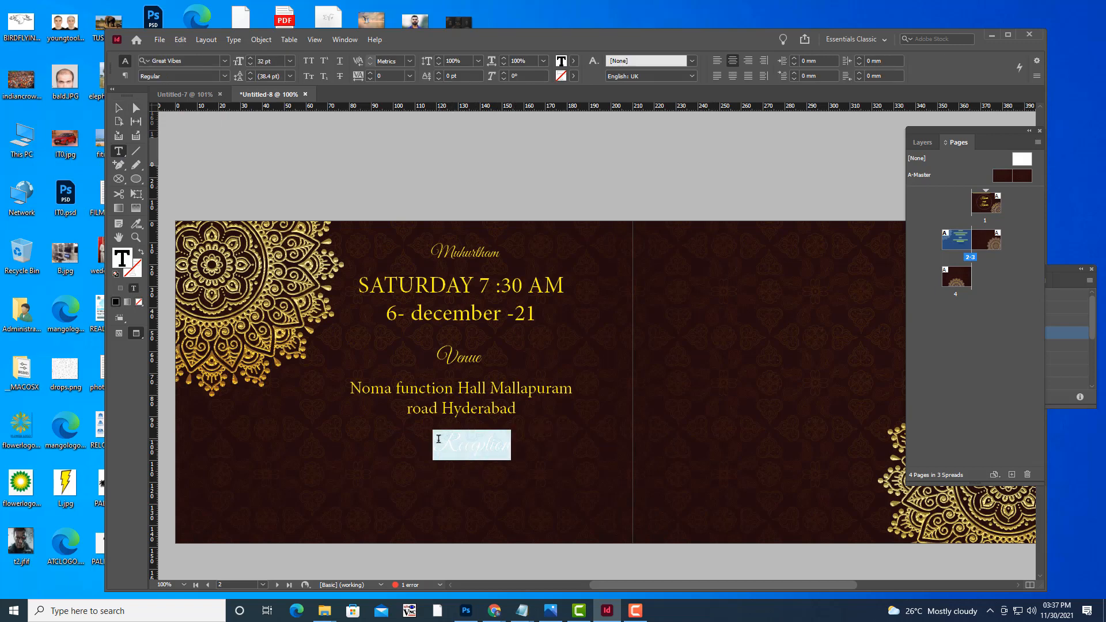
{"action": "left_click", "coordinate": [574, 62]}
{"action": "left_click", "coordinate": [493, 172]}
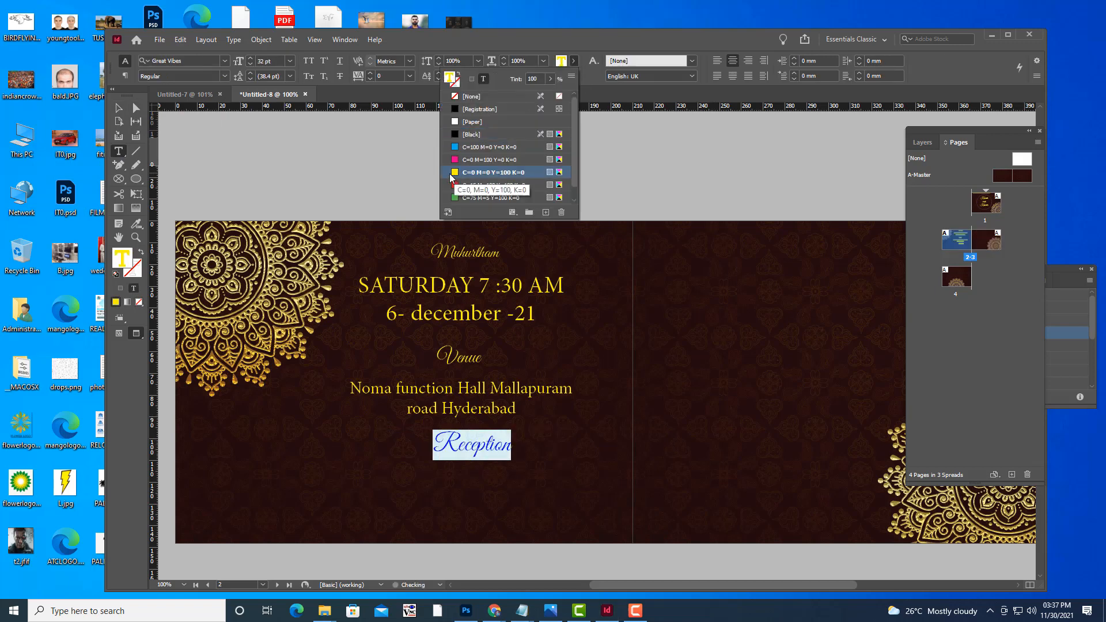
{"action": "left_click", "coordinate": [119, 108]}
{"action": "left_click", "coordinate": [490, 449]}
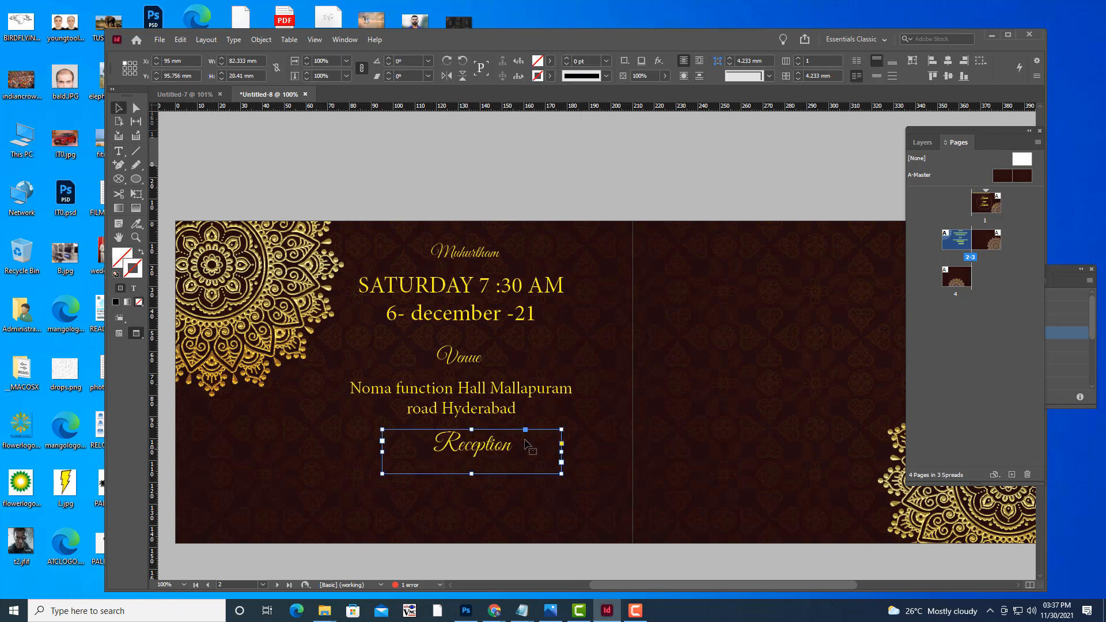
{"action": "left_click_drag", "start_coordinate": [491, 450], "coordinate": [454, 450]}
Nudge the address frame slightly higher and the Reception heading slightly lower.
{"action": "left_click", "coordinate": [533, 170]}
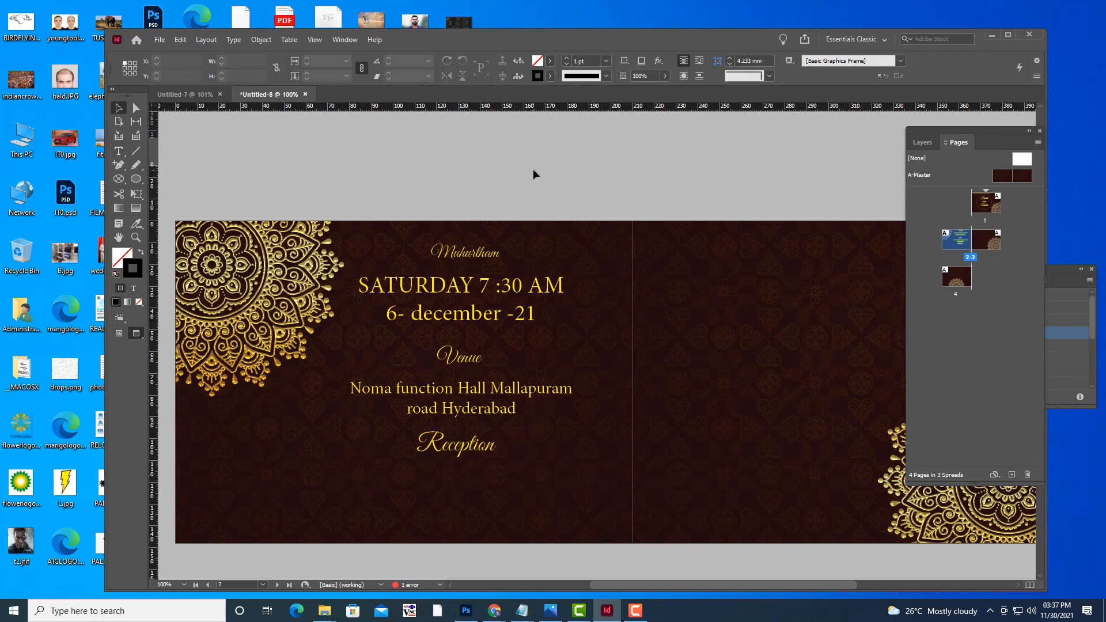
{"action": "left_click", "coordinate": [469, 391]}
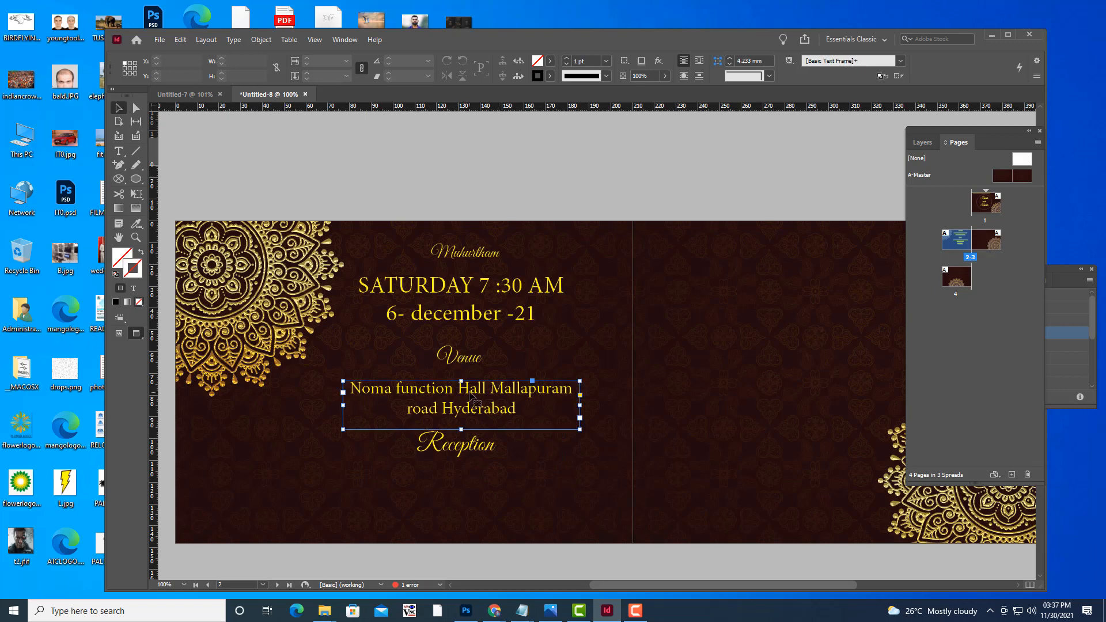
{"action": "left_click_drag", "start_coordinate": [469, 391], "coordinate": [471, 381]}
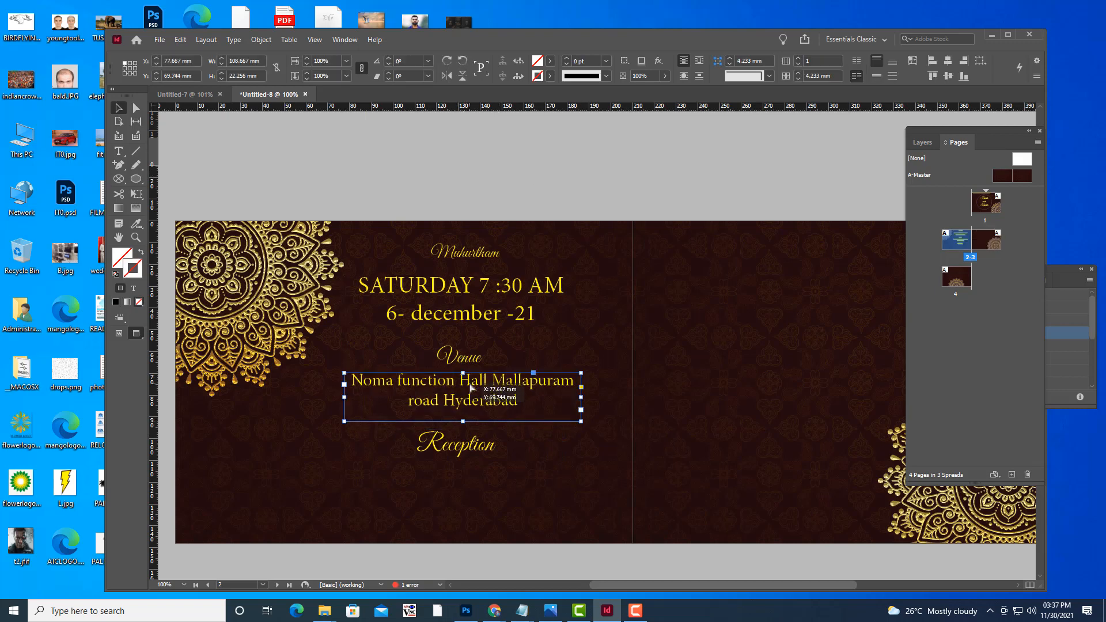
{"action": "left_click", "coordinate": [467, 452]}
{"action": "left_click_drag", "start_coordinate": [468, 452], "coordinate": [468, 454]}
{"action": "left_click", "coordinate": [522, 176]}
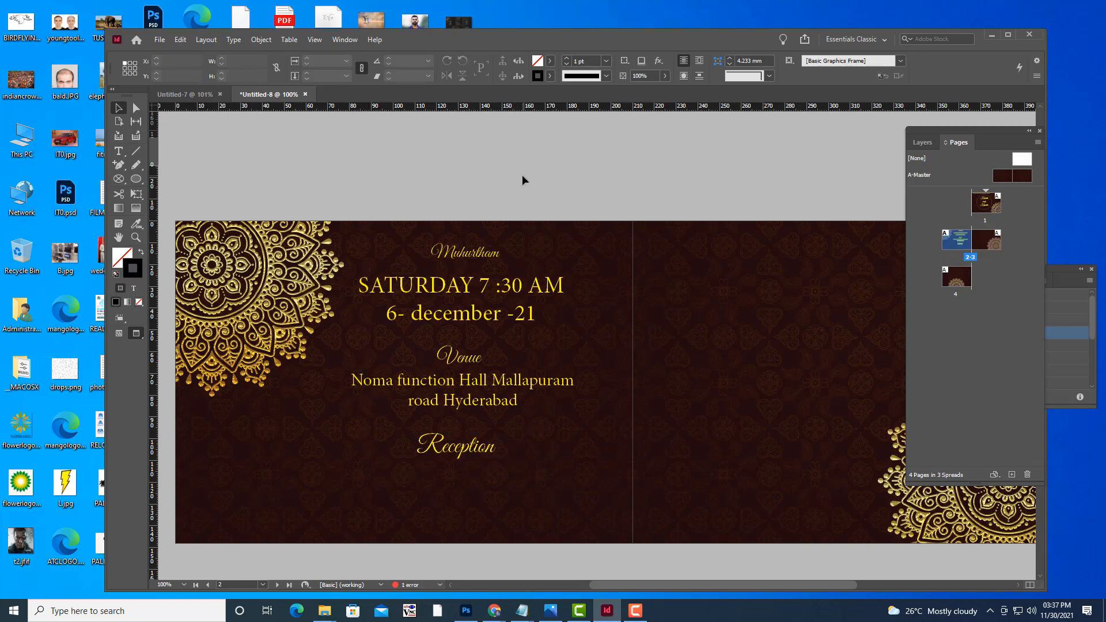
Enlarge the Muhurtham heading and increase the Venue heading to 40 pt.
{"action": "left_click", "coordinate": [119, 151]}
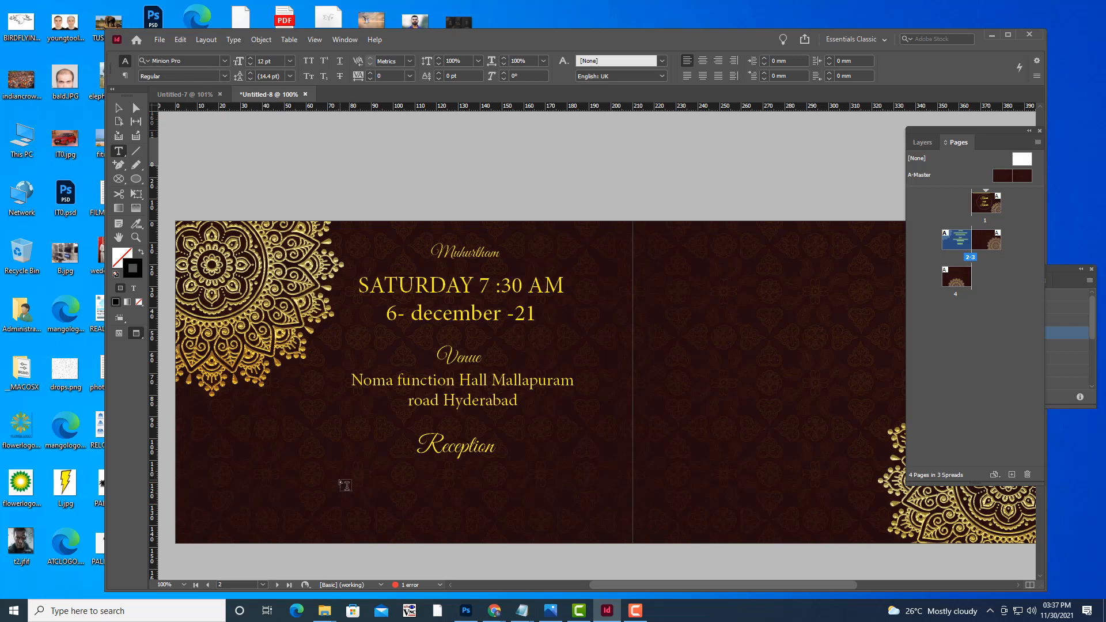
{"action": "left_click", "coordinate": [471, 255]}
{"action": "left_click", "coordinate": [119, 152]}
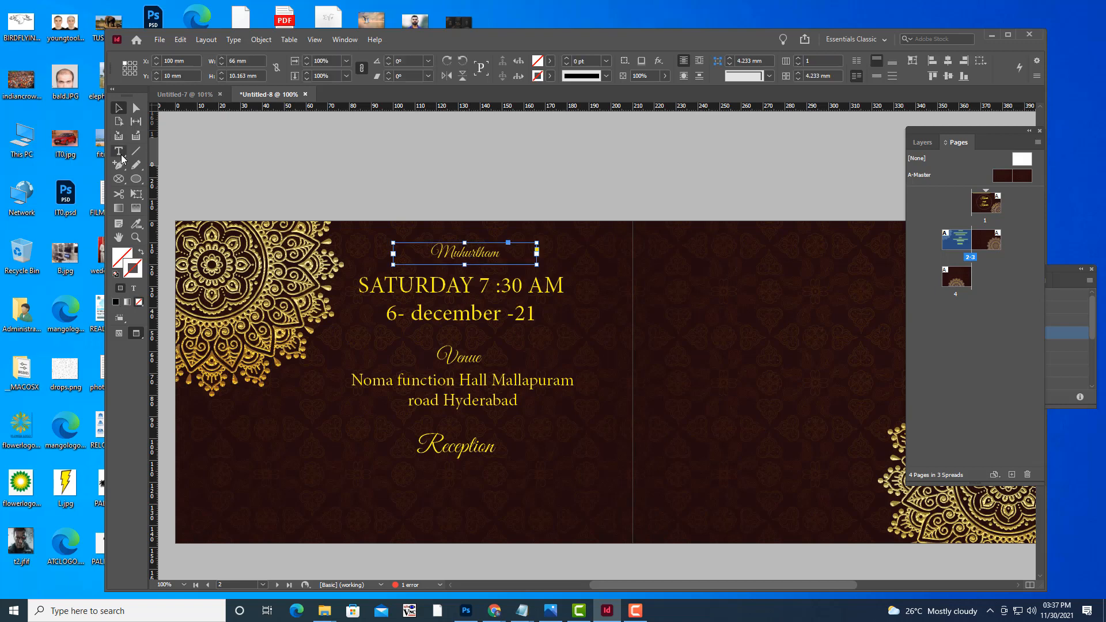
{"action": "left_click_drag", "start_coordinate": [499, 251], "coordinate": [419, 251]}
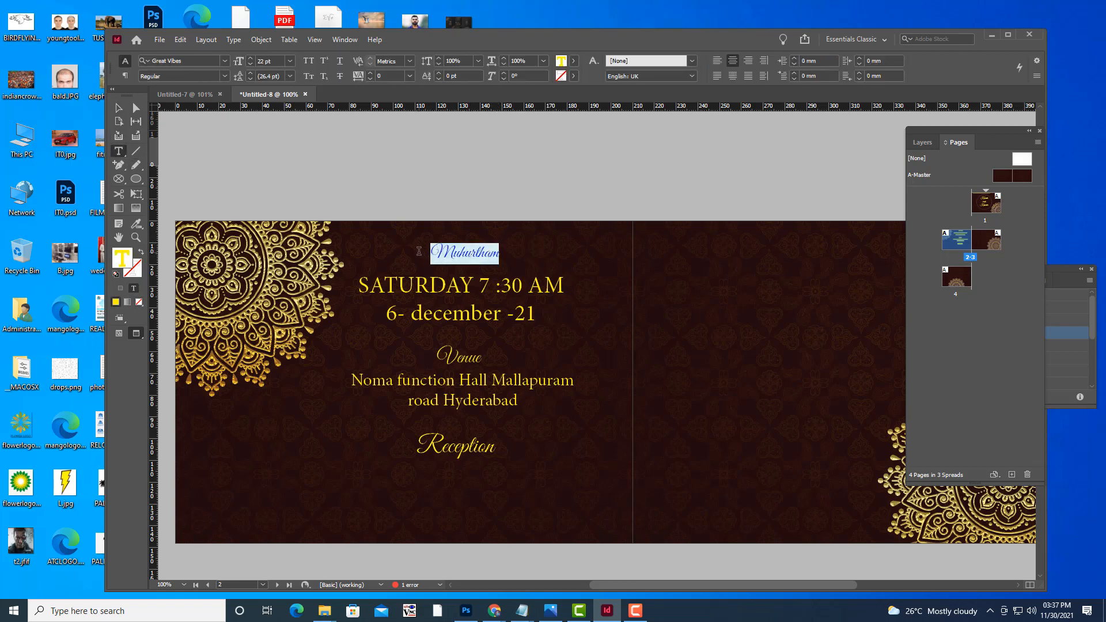
{"action": "key", "text": "ctrl+shift+period"}
{"action": "key", "text": "ctrl+shift+period"}
{"action": "key", "text": "ctrl+shift+period"}
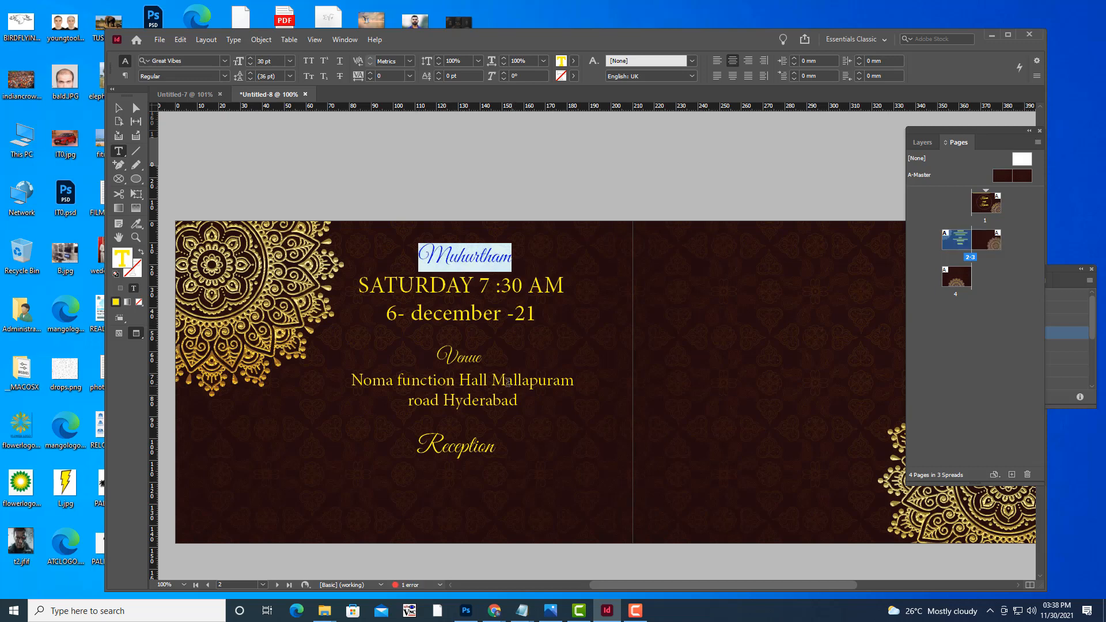
{"action": "left_click_drag", "start_coordinate": [481, 358], "coordinate": [432, 350]}
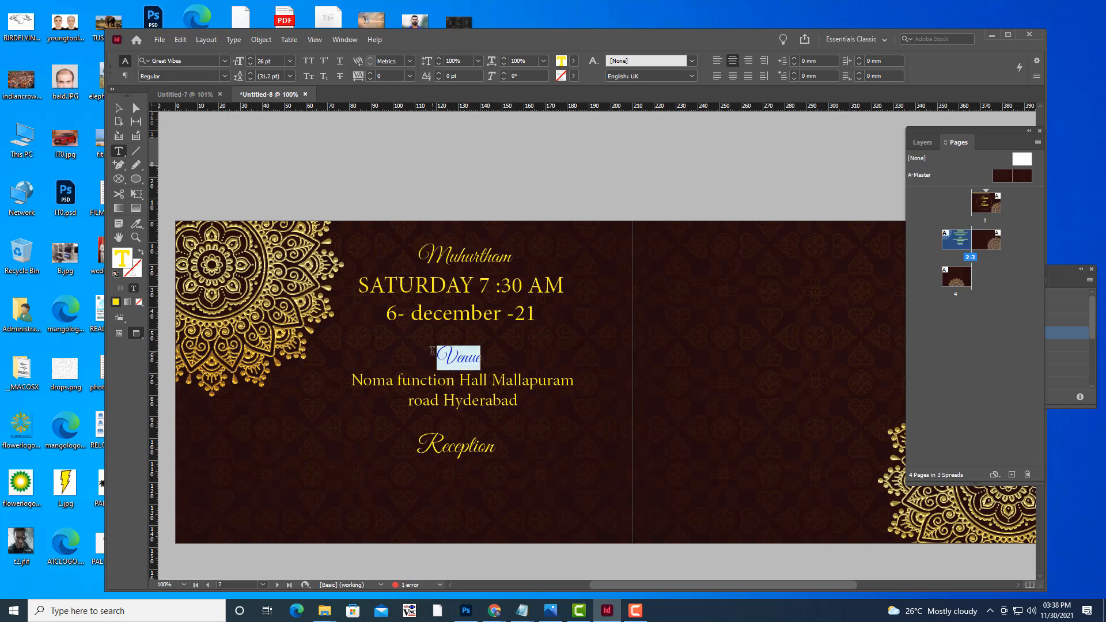
{"action": "key", "text": "ctrl+shift+period"}
{"action": "key", "text": "ctrl+shift+period"}
{"action": "key", "text": "ctrl+shift+period"}
{"action": "key", "text": "ctrl+shift+period"}
{"action": "key", "text": "ctrl+shift+period"}
{"action": "key", "text": "ctrl+shift+period"}
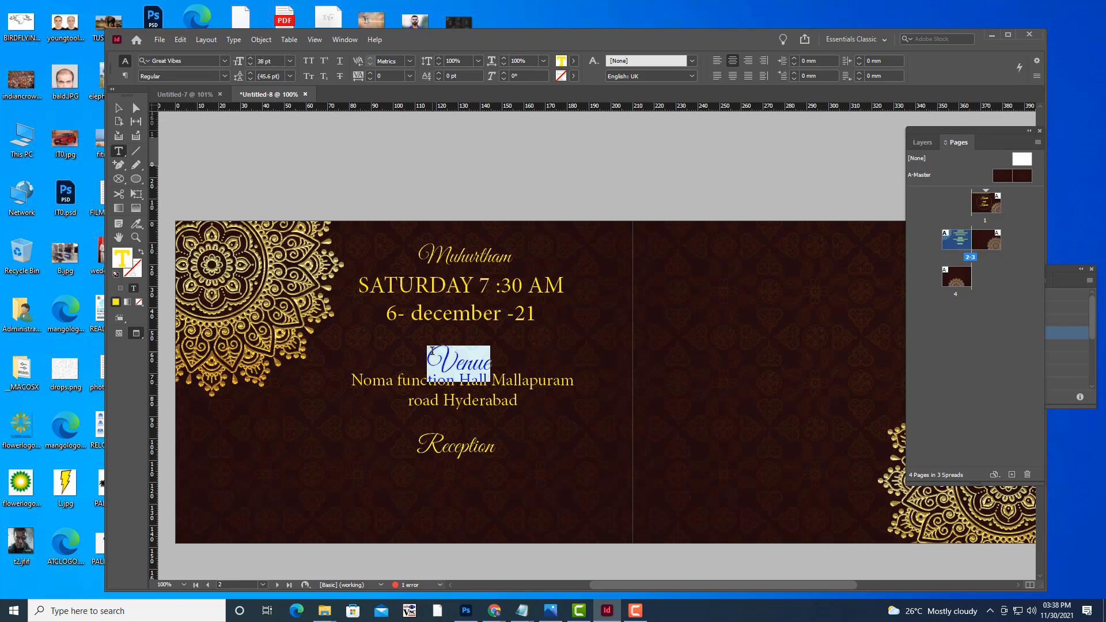
{"action": "key", "text": "ctrl+shift+period"}
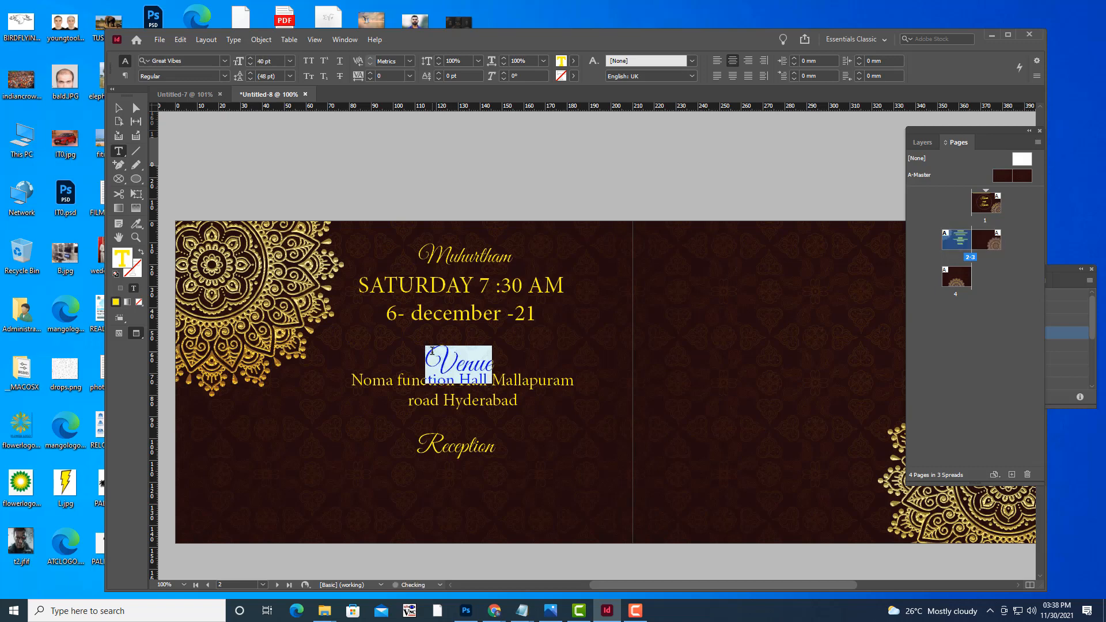
Move the Venue heading higher and shorten the Reception frame to 18 mm tall.
{"action": "left_click", "coordinate": [118, 107]}
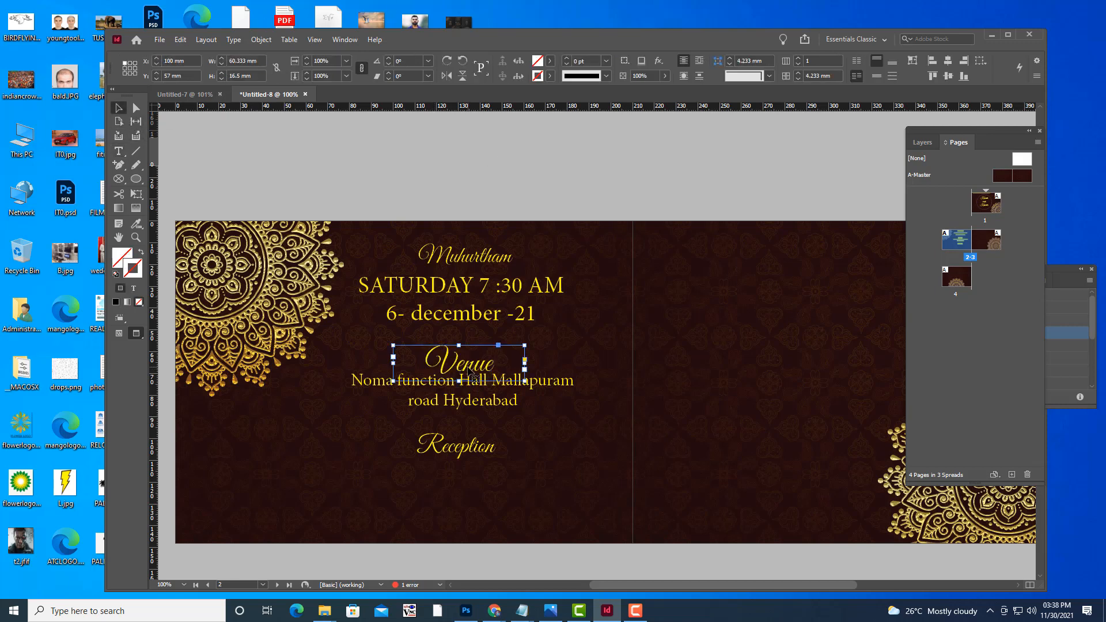
{"action": "left_click_drag", "start_coordinate": [469, 363], "coordinate": [469, 352]}
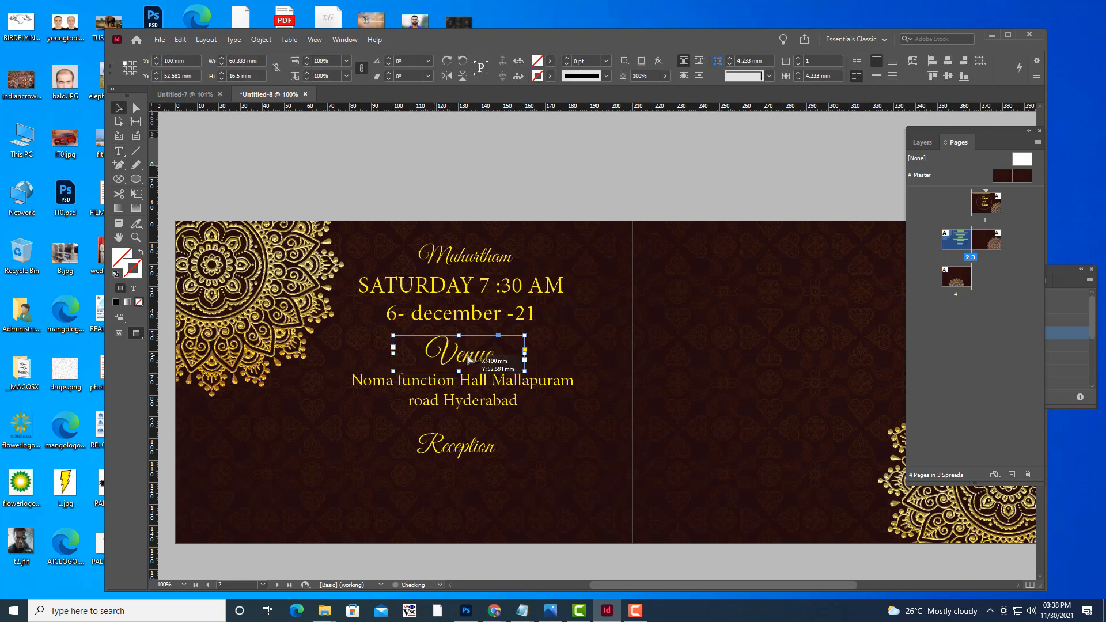
{"action": "left_click", "coordinate": [628, 419]}
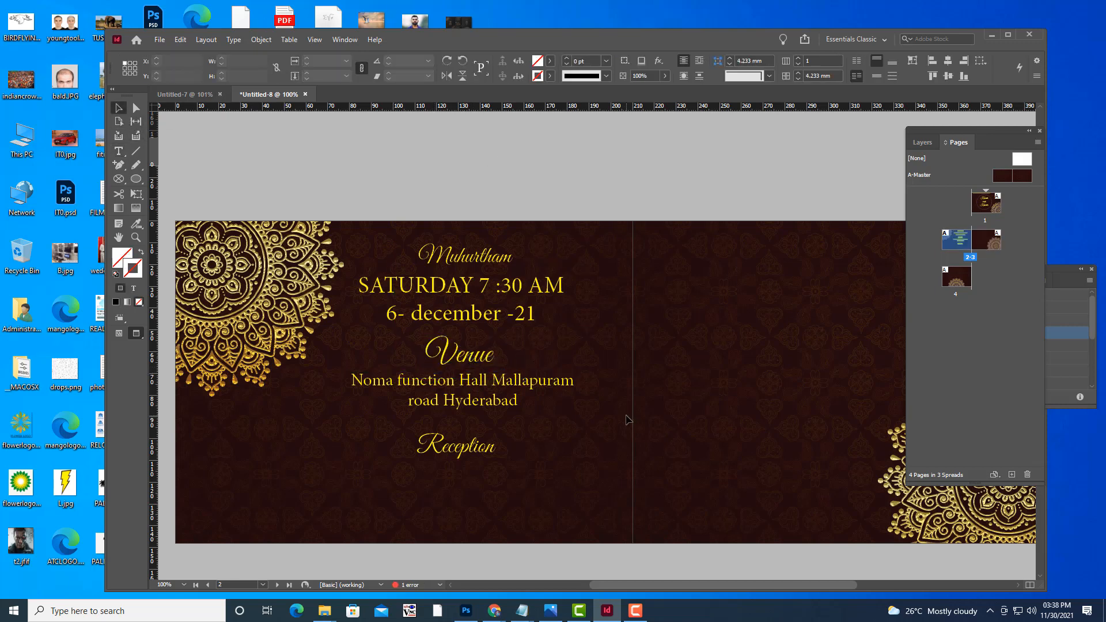
{"action": "left_click", "coordinate": [499, 393]}
{"action": "left_click", "coordinate": [474, 452]}
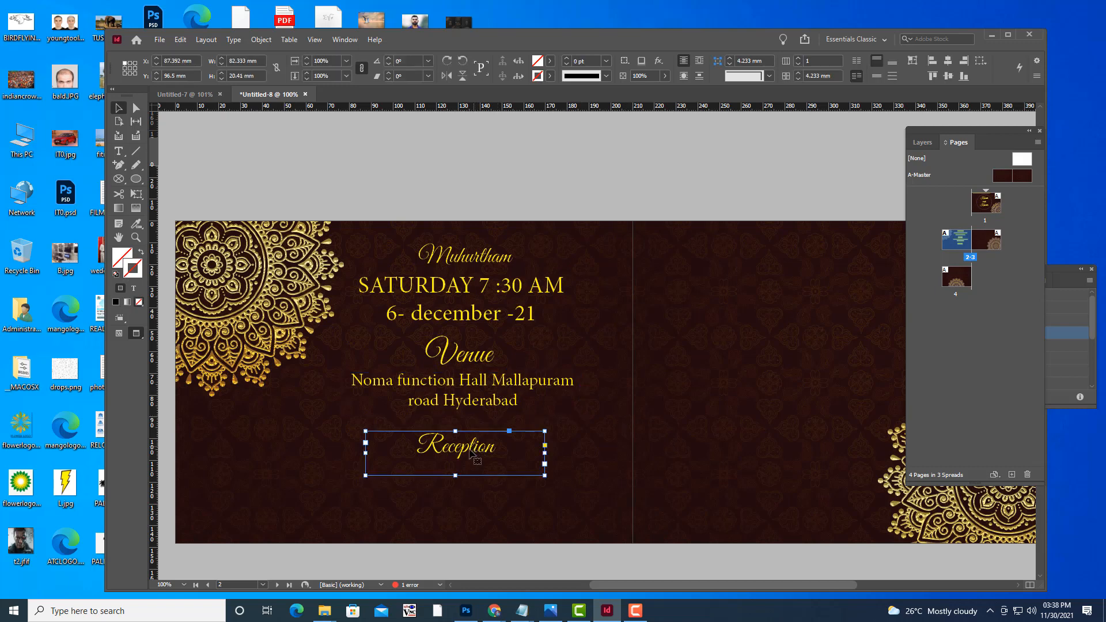
{"action": "left_click_drag", "start_coordinate": [455, 476], "coordinate": [455, 467]}
{"action": "left_click", "coordinate": [540, 188]}
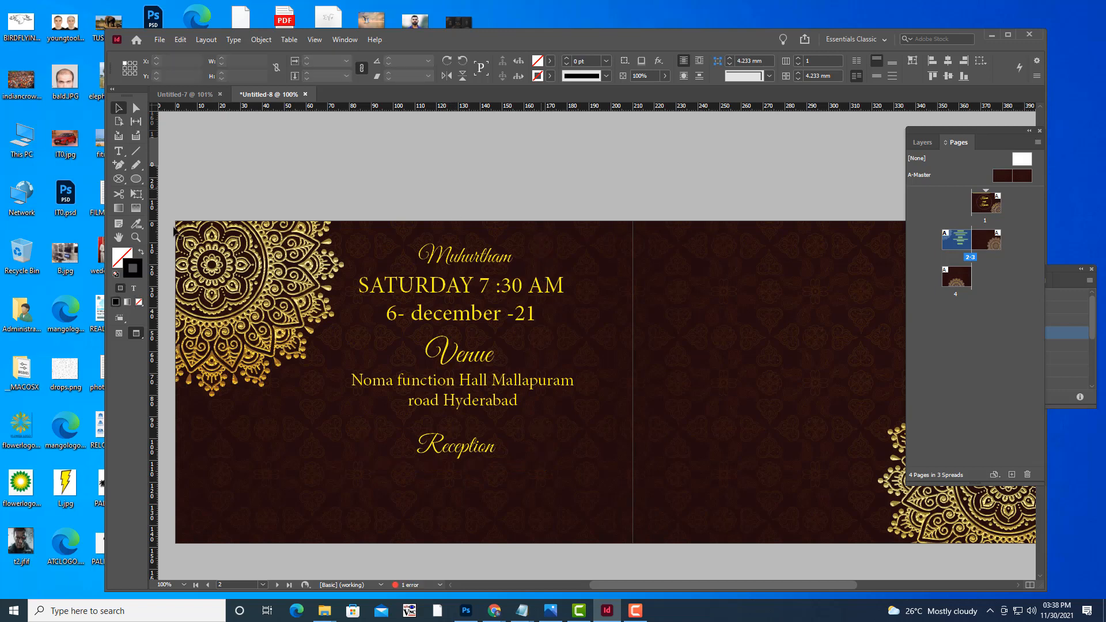
Draw a new empty text frame beneath the Reception heading on page 2.
{"action": "left_click", "coordinate": [118, 151]}
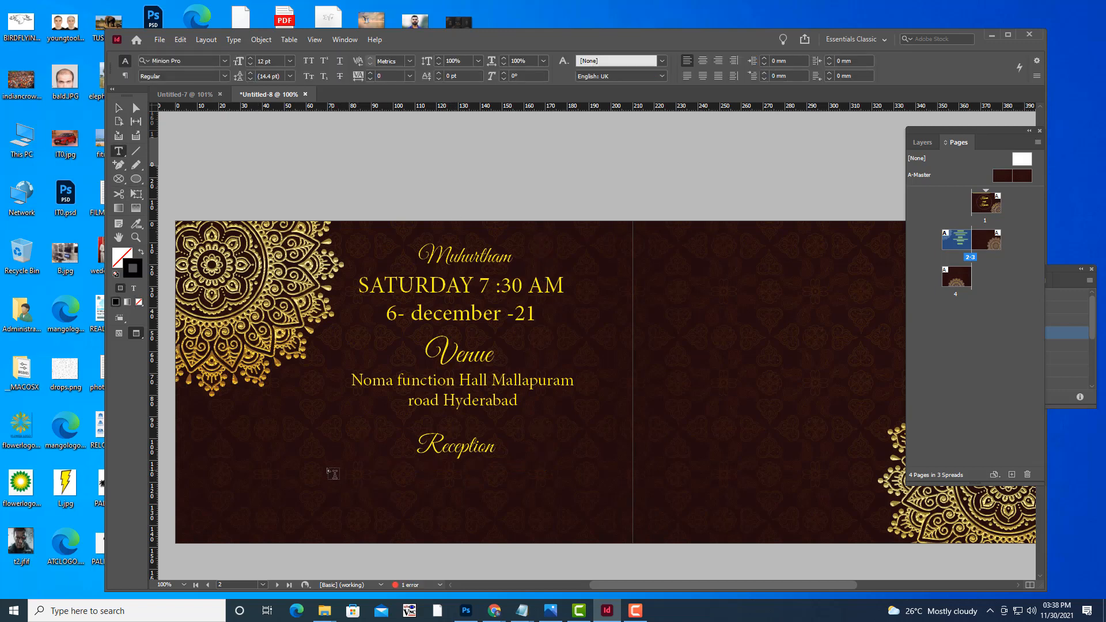
{"action": "left_click_drag", "start_coordinate": [326, 467], "coordinate": [575, 528]}
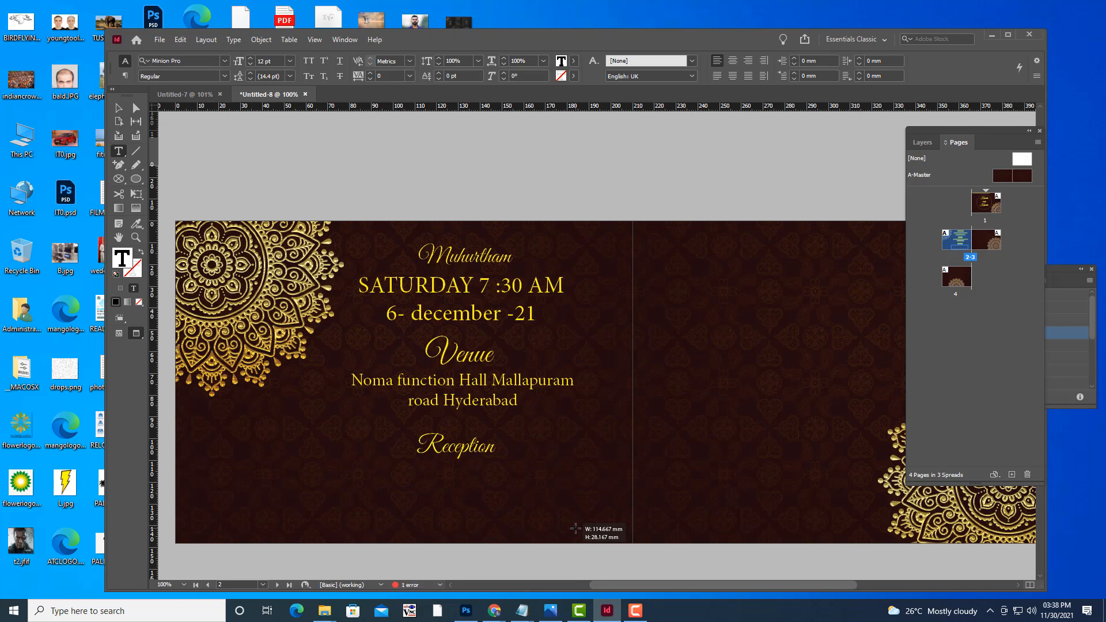
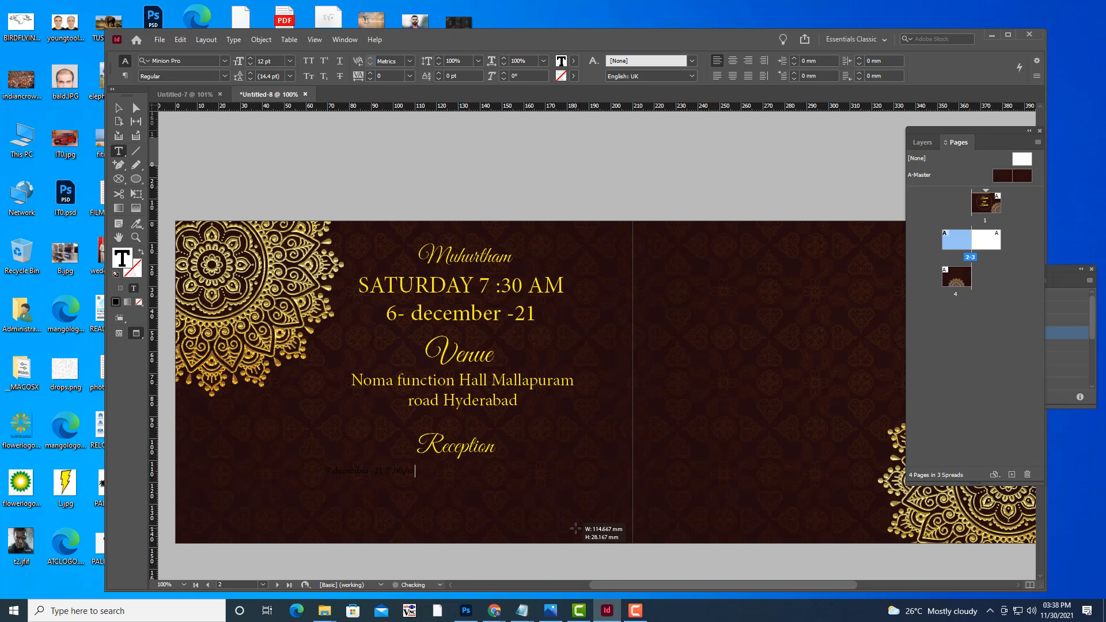
Enlarge the Reception date line by two sizes and shift its frame slightly right and down.
{"action": "left_click_drag", "start_coordinate": [575, 528], "coordinate": [575, 528]}
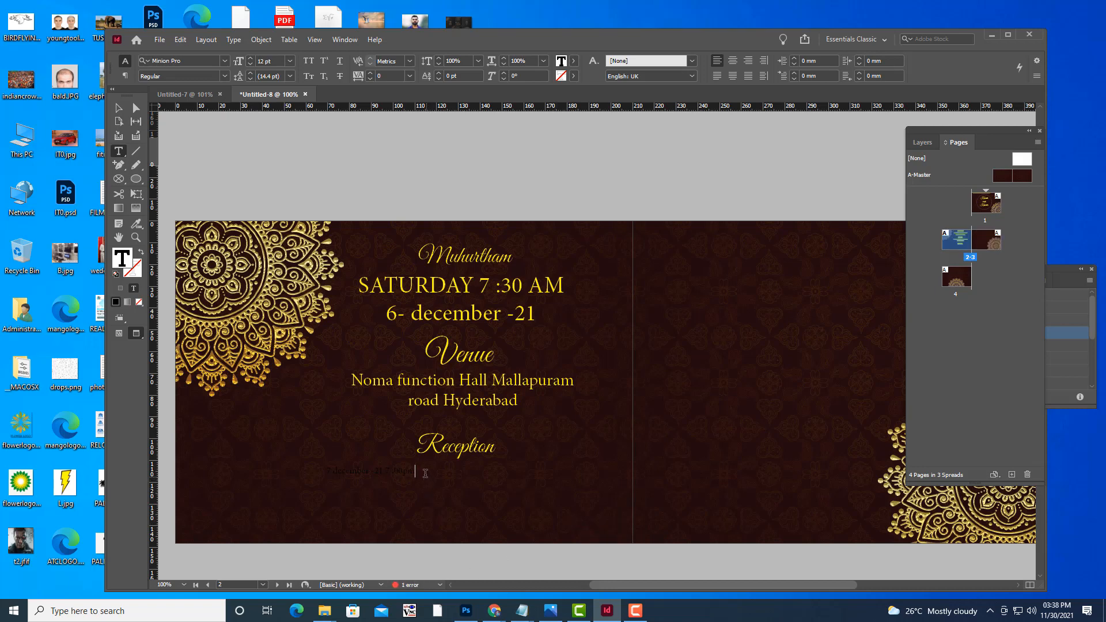
{"action": "left_click_drag", "start_coordinate": [417, 471], "coordinate": [326, 469]}
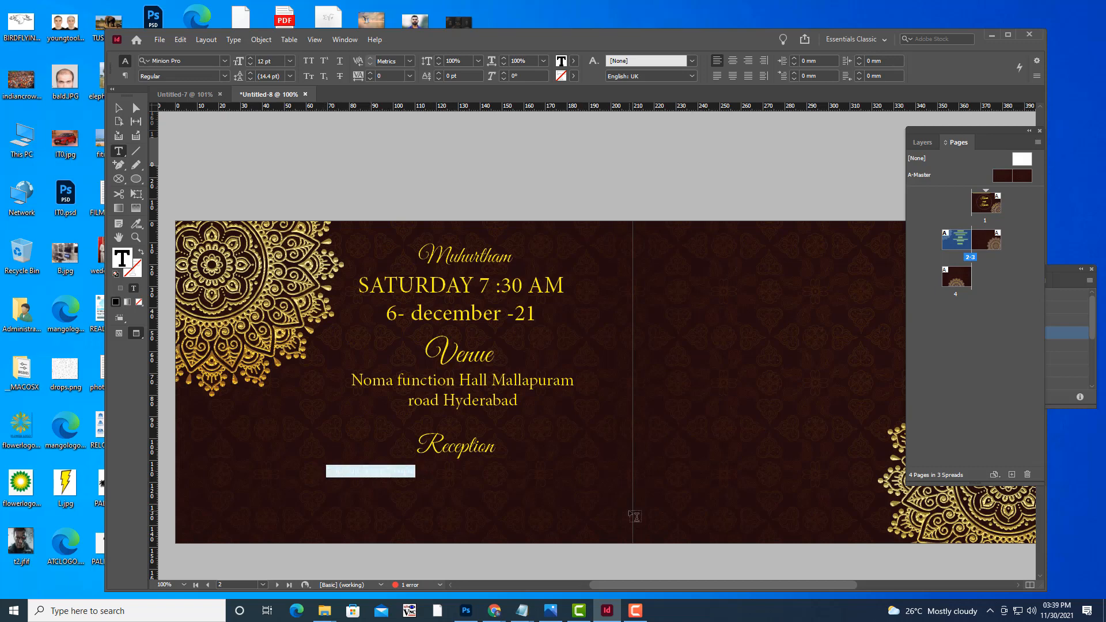
{"action": "key", "text": "ctrl+shift+period"}
{"action": "key", "text": "ctrl+shift+period"}
{"action": "key", "text": "ctrl+shift+period"}
{"action": "key", "text": "ctrl+shift+period"}
{"action": "key", "text": "ctrl+shift+period"}
{"action": "key", "text": "ctrl+shift+period"}
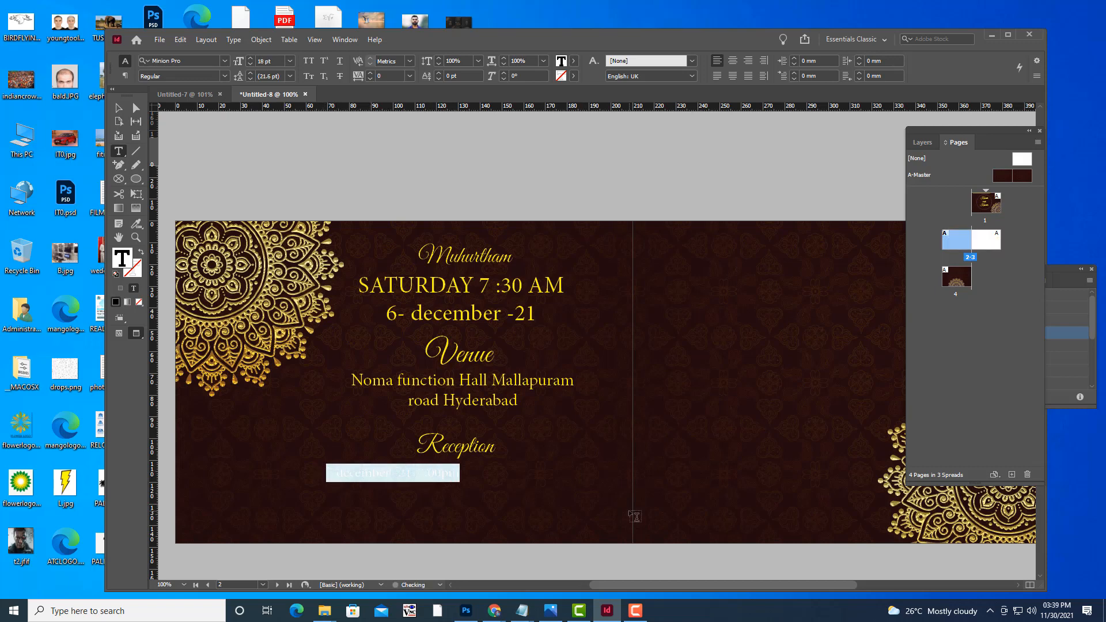
{"action": "key", "text": "ctrl+shift+period"}
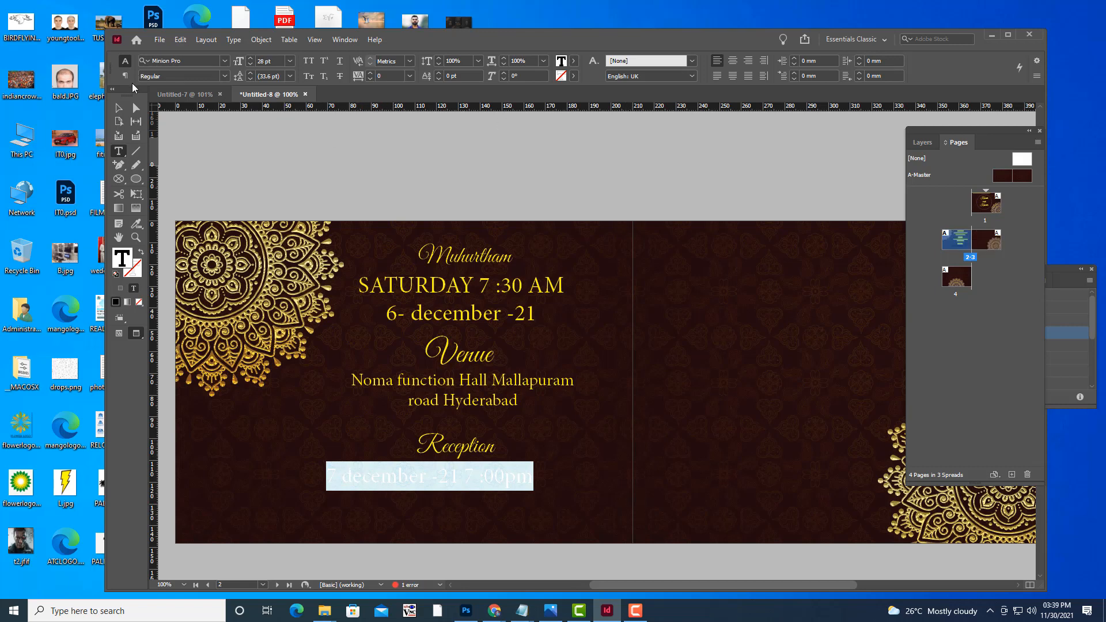
{"action": "left_click", "coordinate": [118, 107]}
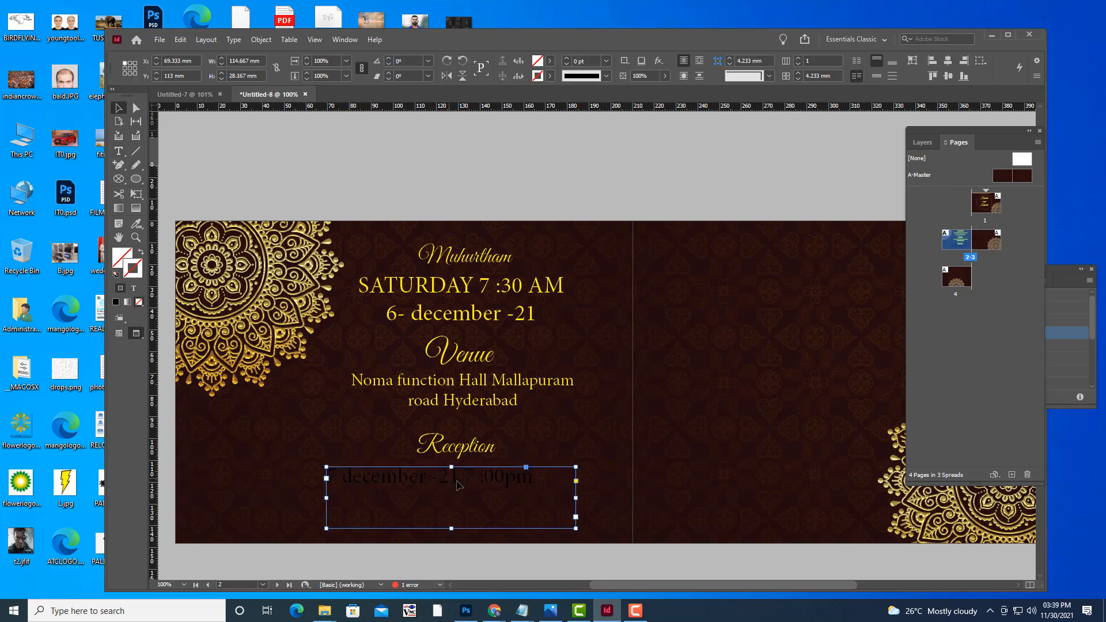
{"action": "left_click_drag", "start_coordinate": [456, 485], "coordinate": [469, 488]}
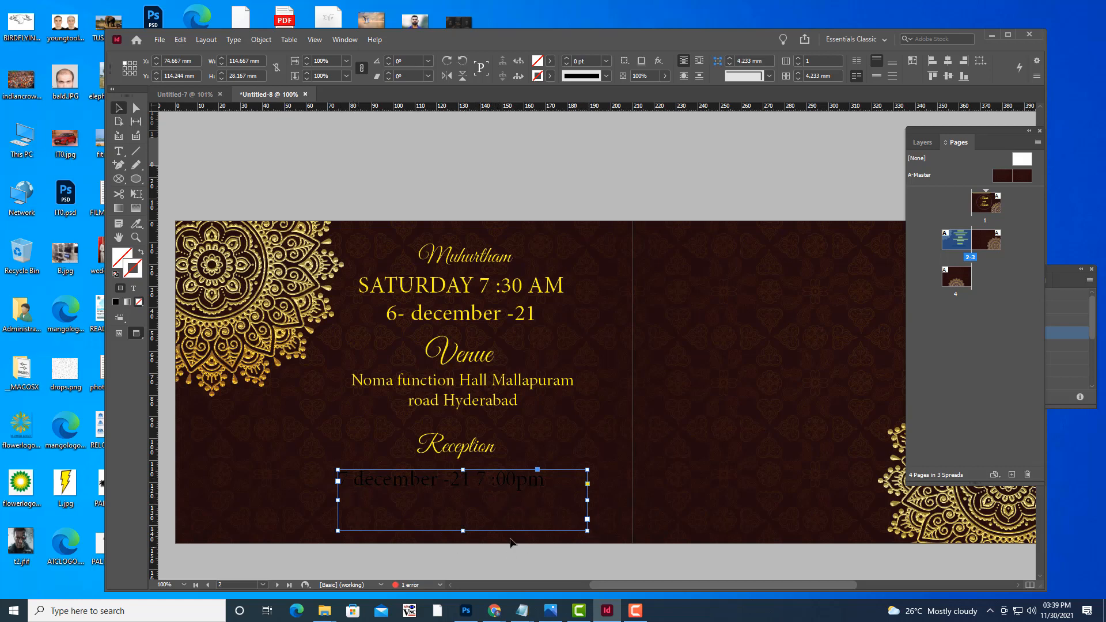
Centre the date line and colour it yellow.
{"action": "left_click", "coordinate": [119, 151]}
{"action": "left_click_drag", "start_coordinate": [546, 480], "coordinate": [339, 479]}
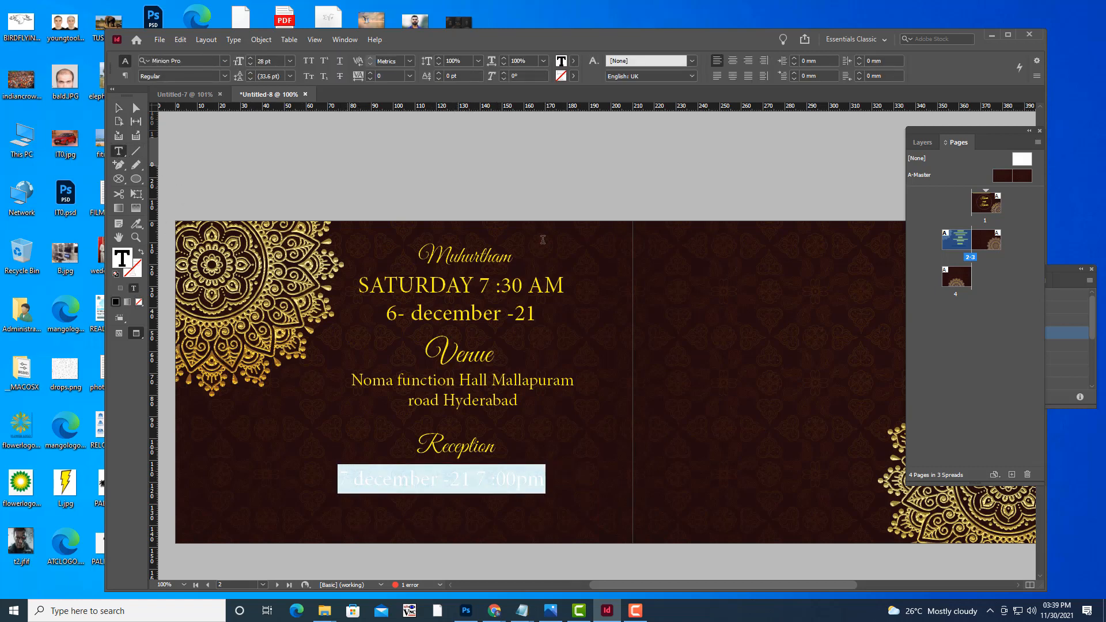
{"action": "left_click", "coordinate": [732, 61]}
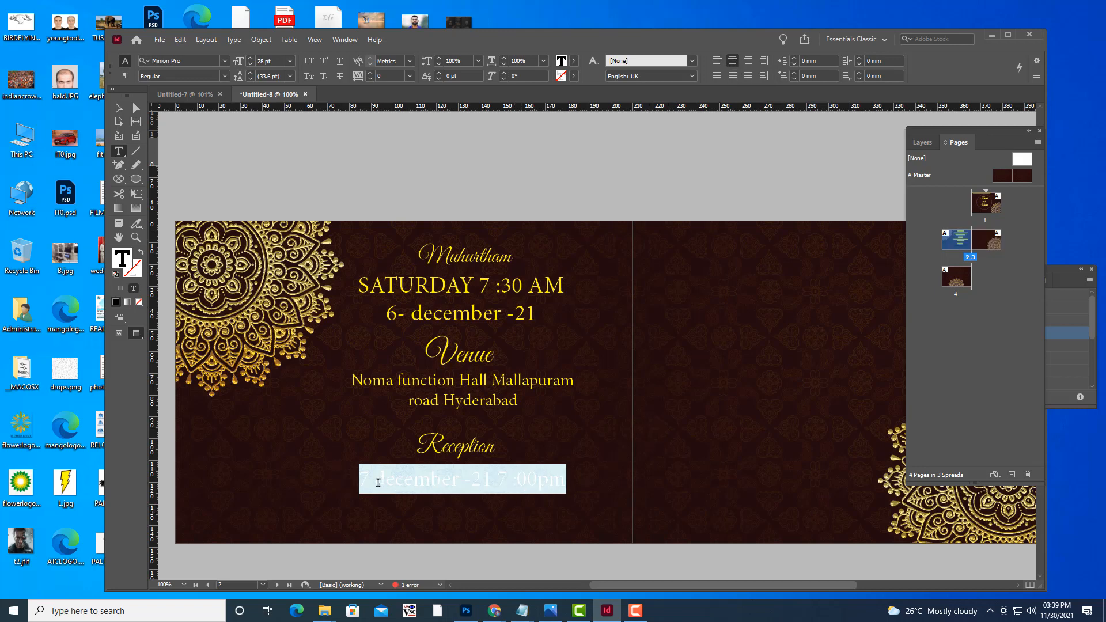
{"action": "left_click", "coordinate": [573, 60]}
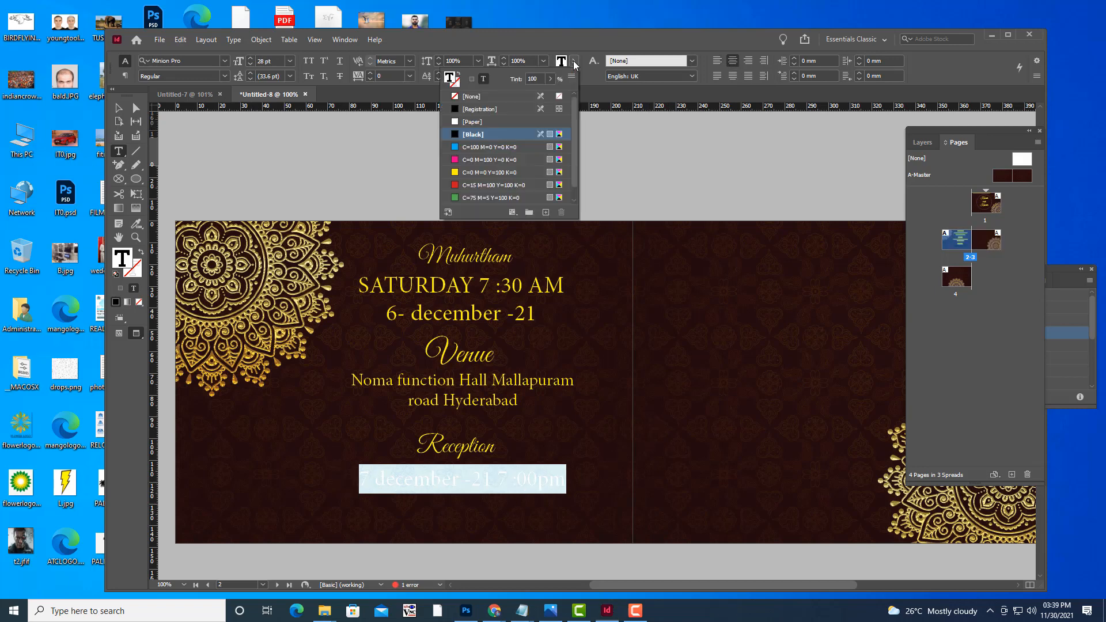
{"action": "left_click", "coordinate": [456, 173]}
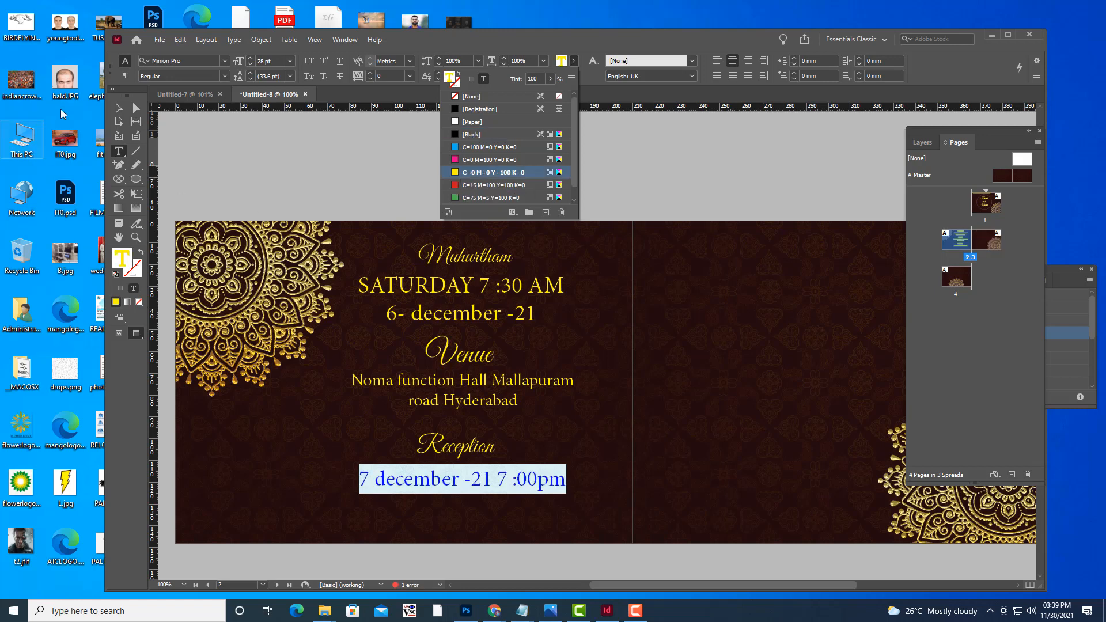
{"action": "left_click", "coordinate": [274, 163]}
Shorten the date frame to fit its text and check it in preview.
{"action": "key", "text": "Escape"}
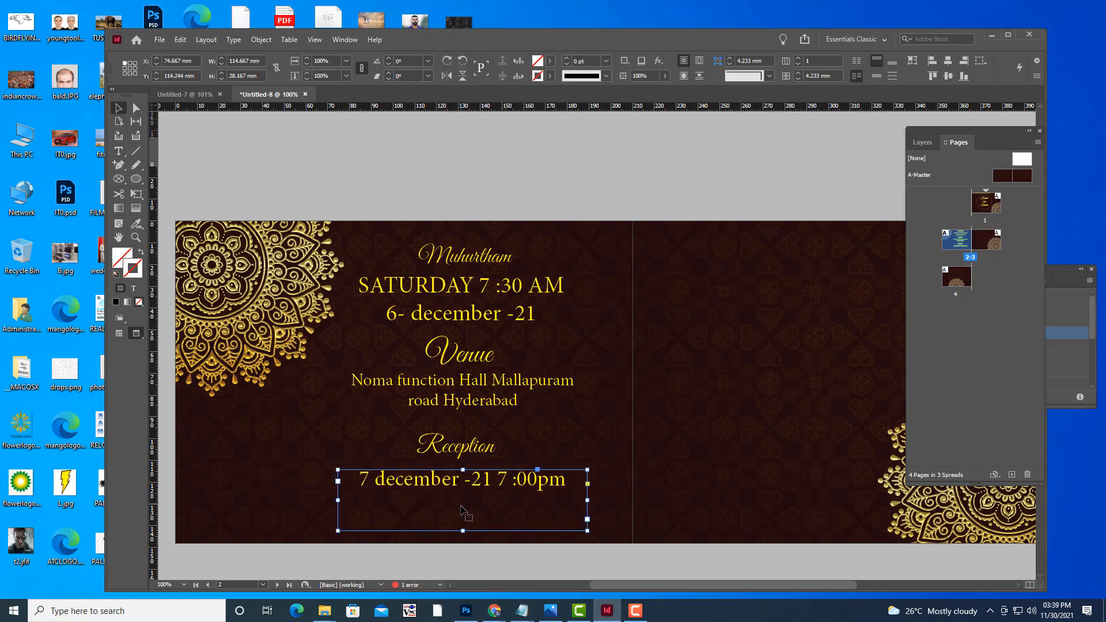
{"action": "left_click_drag", "start_coordinate": [465, 533], "coordinate": [466, 505]}
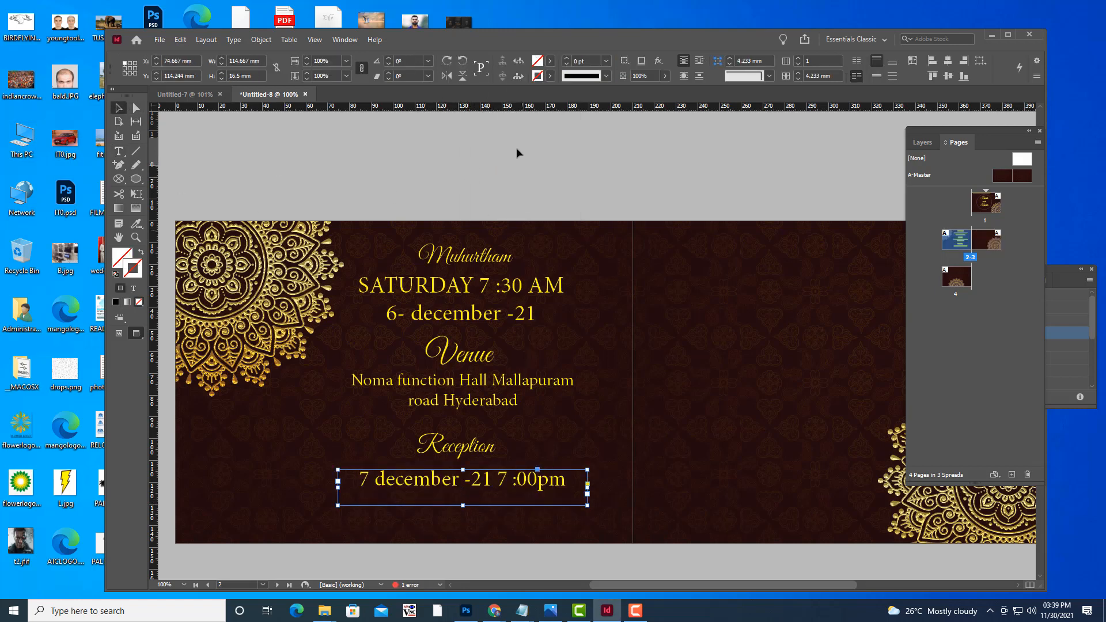
{"action": "left_click", "coordinate": [531, 157]}
{"action": "key", "text": "w"}
{"action": "left_click", "coordinate": [531, 157]}
{"action": "key", "text": "w"}
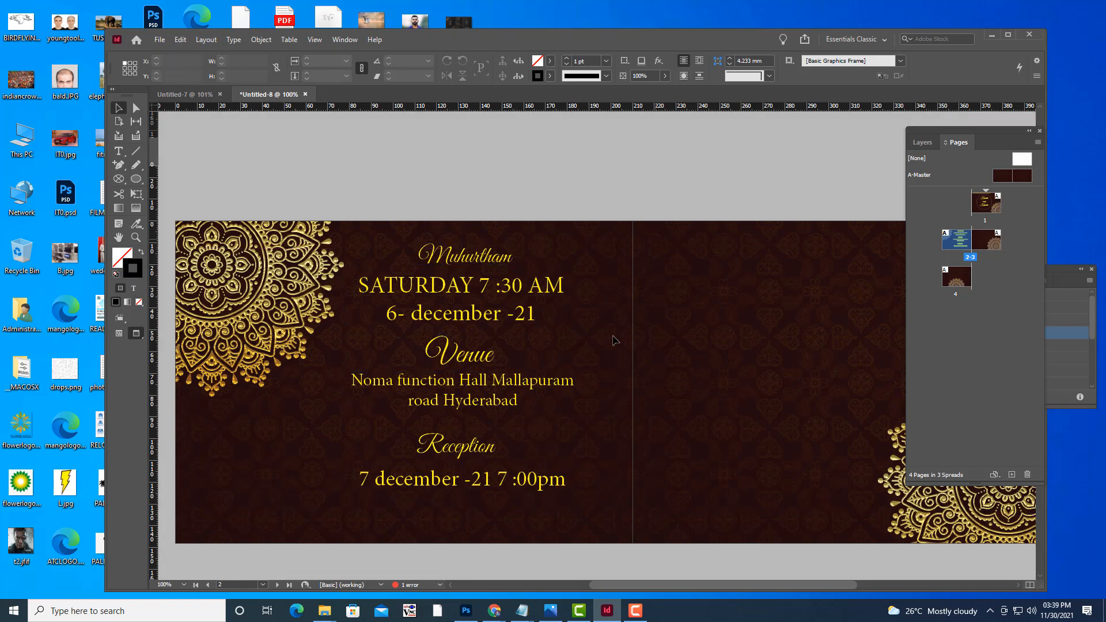
Nudge Reception slightly down, Venue slightly up and Muhurtham slightly down for even spacing.
{"action": "left_click", "coordinate": [483, 451]}
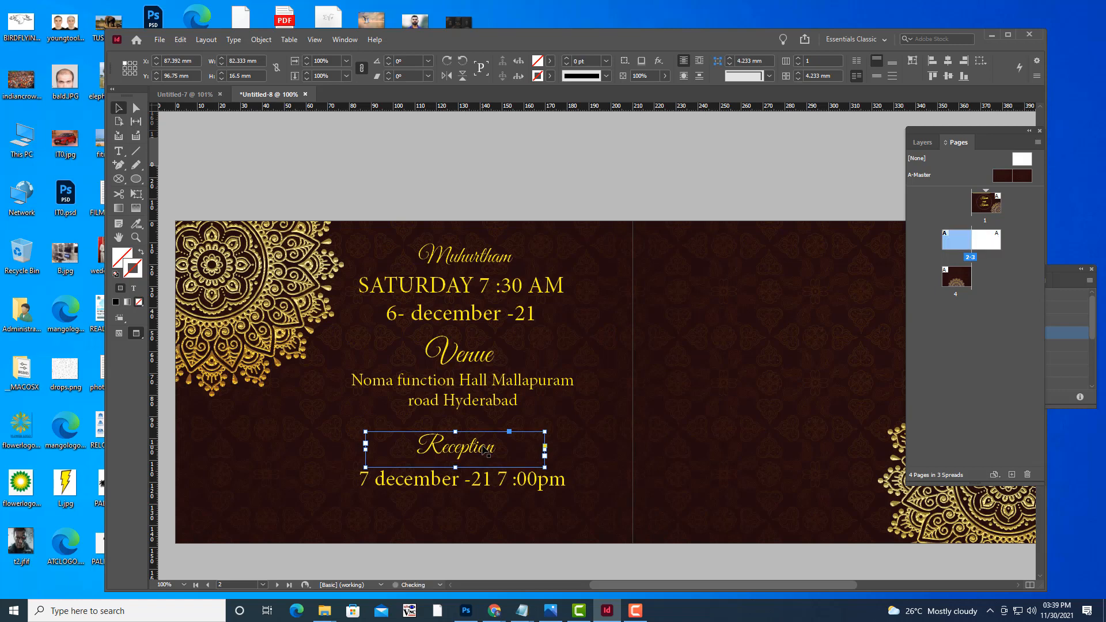
{"action": "left_click_drag", "start_coordinate": [484, 451], "coordinate": [484, 454]}
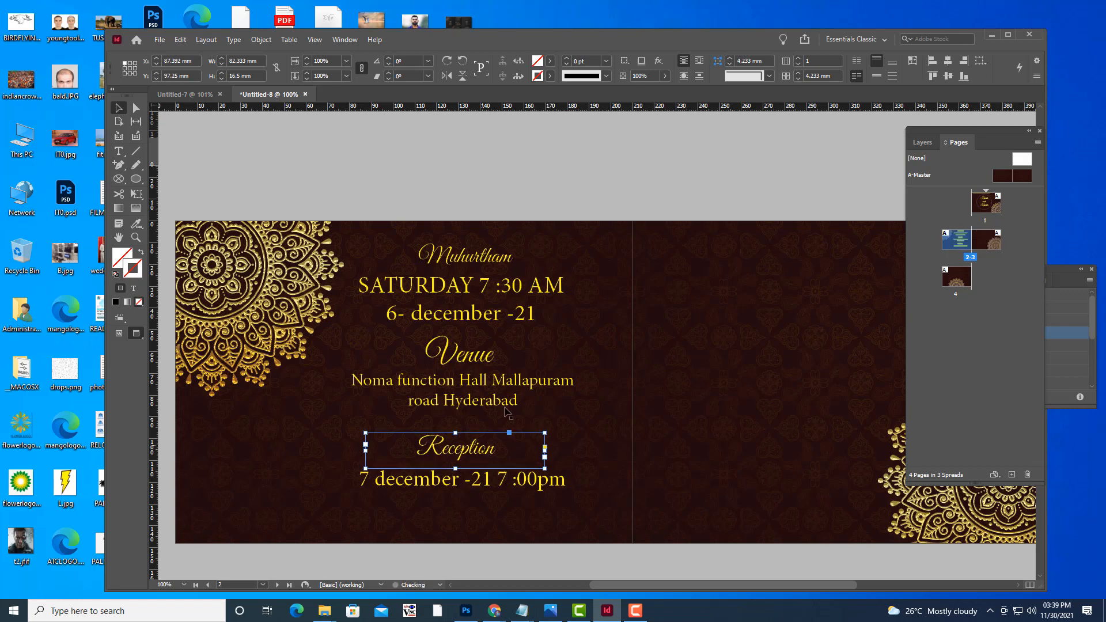
{"action": "left_click", "coordinate": [455, 354]}
{"action": "left_click_drag", "start_coordinate": [455, 354], "coordinate": [455, 353]}
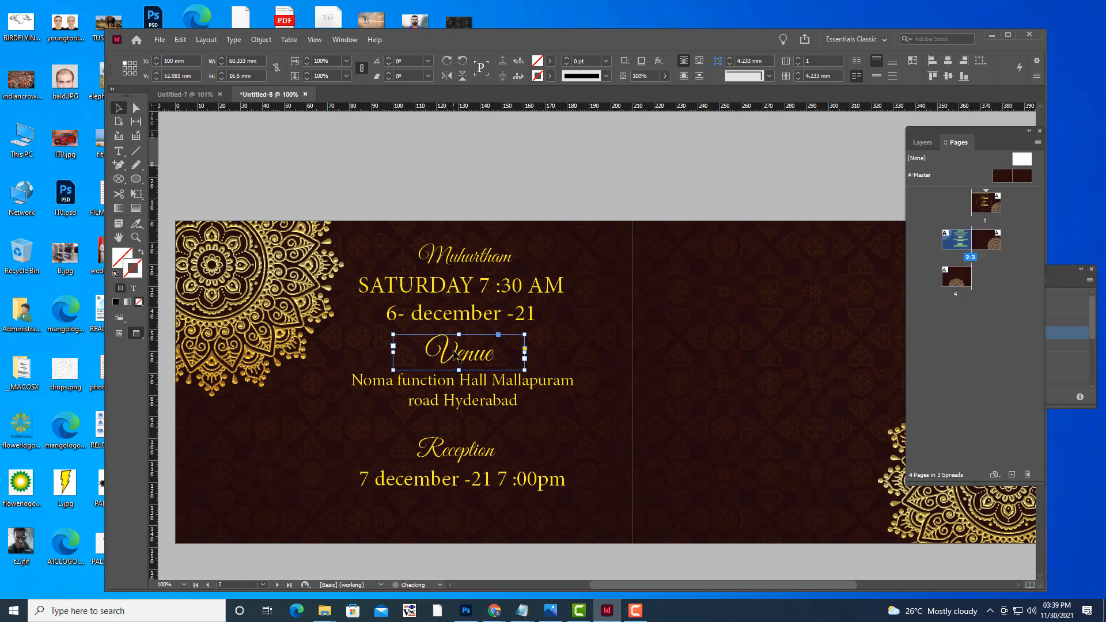
{"action": "left_click", "coordinate": [460, 256]}
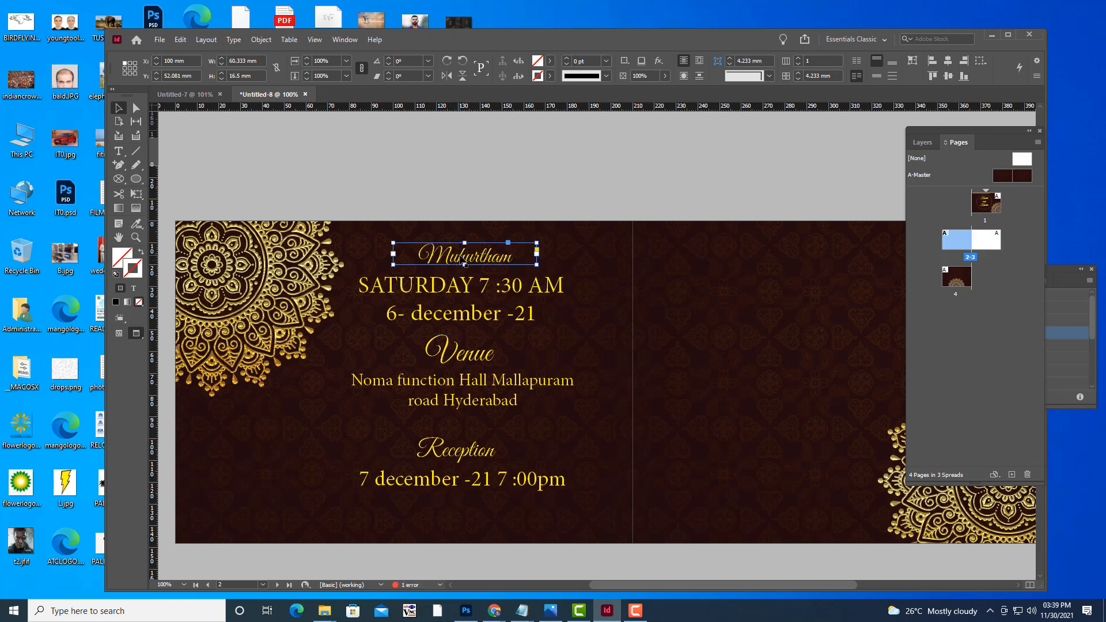
{"action": "left_click_drag", "start_coordinate": [463, 262], "coordinate": [463, 262]}
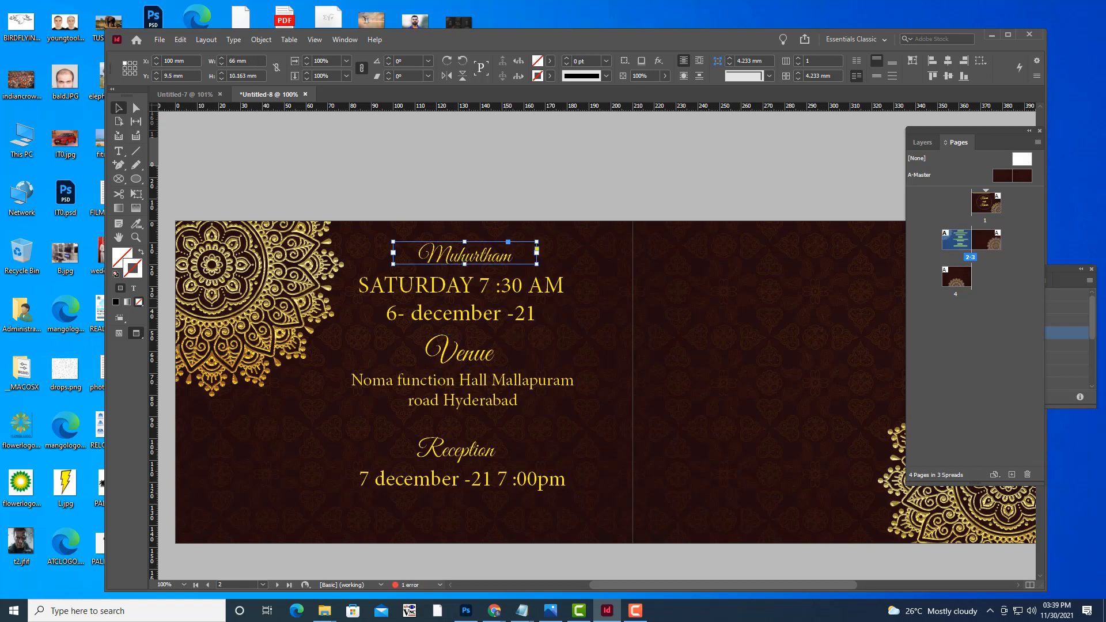
{"action": "left_click", "coordinate": [638, 611]}
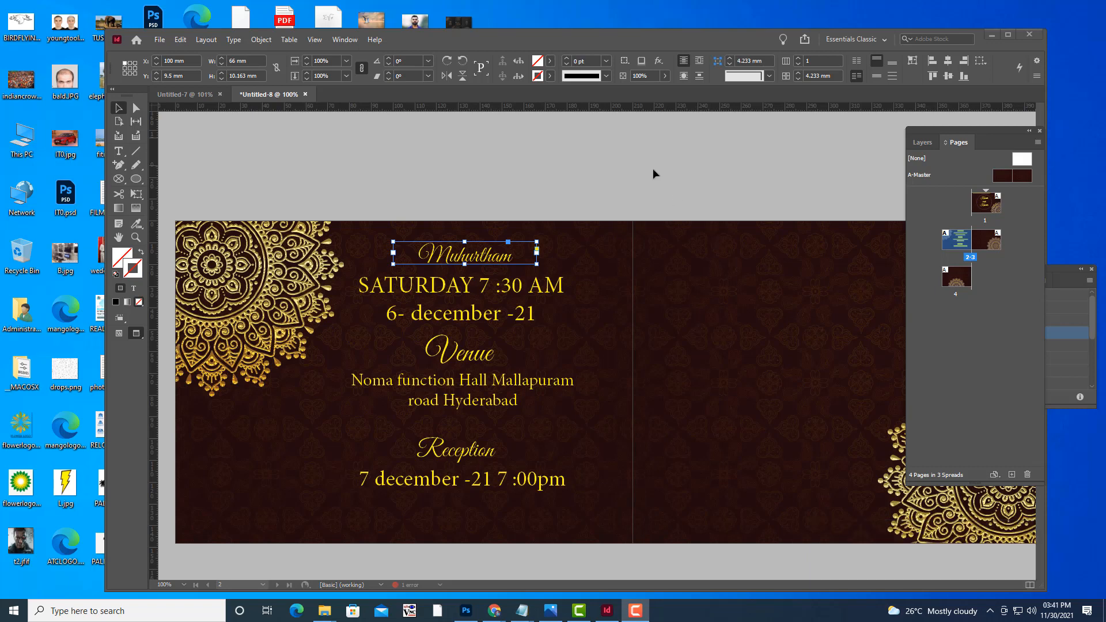
{"action": "left_click", "coordinate": [652, 168]}
{"action": "scroll", "coordinate": [698, 251], "scroll_direction": "up", "scroll_amount": 2}
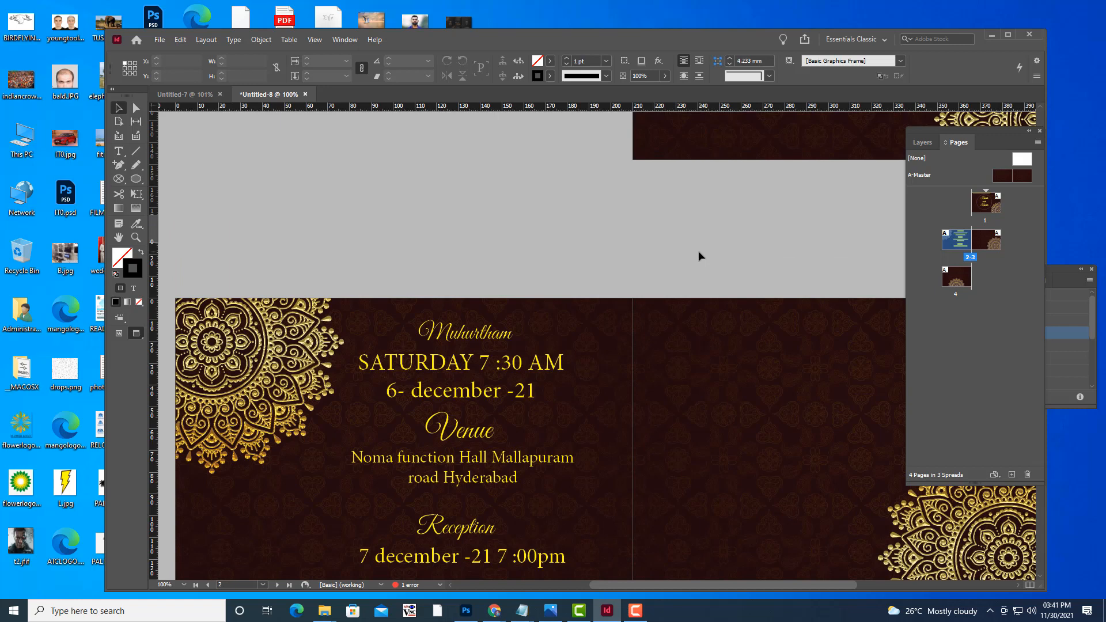
{"action": "key", "text": "ctrl+minus"}
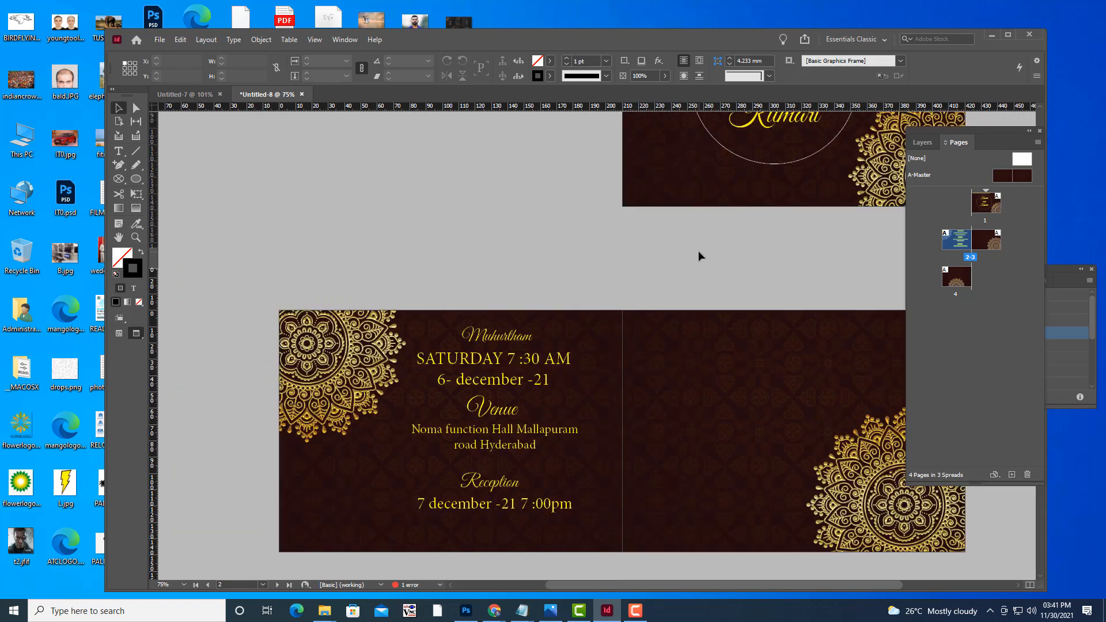
{"action": "key", "text": "ctrl+equal"}
{"action": "key", "text": "space"}
{"action": "left_click_drag", "start_coordinate": [669, 351], "coordinate": [563, 472]}
{"action": "left_click_drag", "start_coordinate": [612, 447], "coordinate": [598, 530]}
{"action": "scroll", "coordinate": [605, 494], "scroll_direction": "down", "scroll_amount": 5}
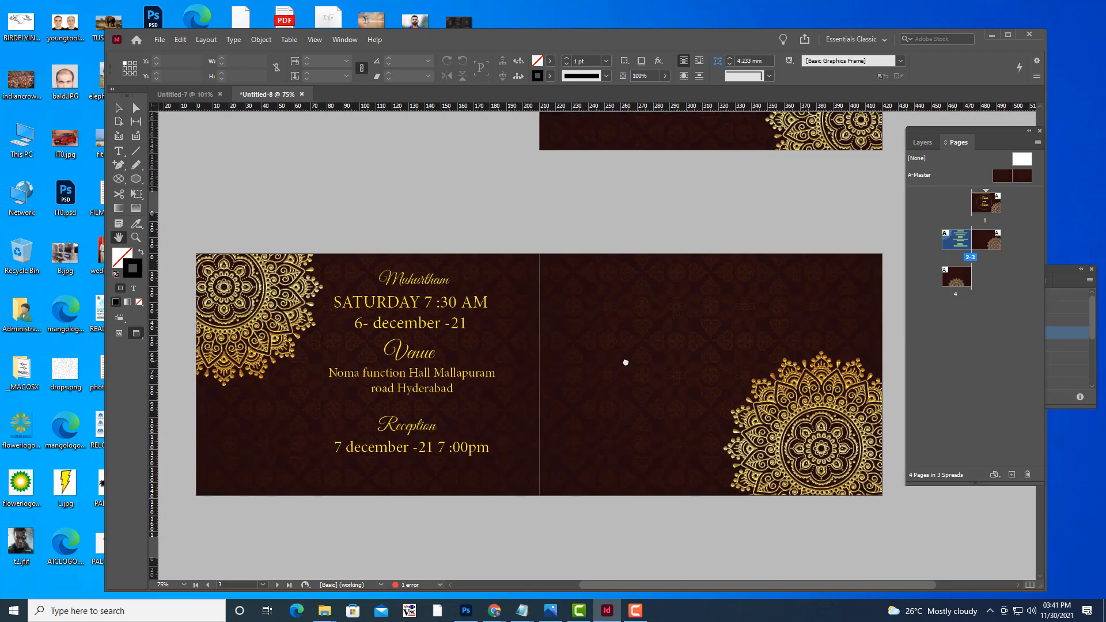
{"action": "scroll", "coordinate": [609, 335], "scroll_direction": "right", "scroll_amount": 1}
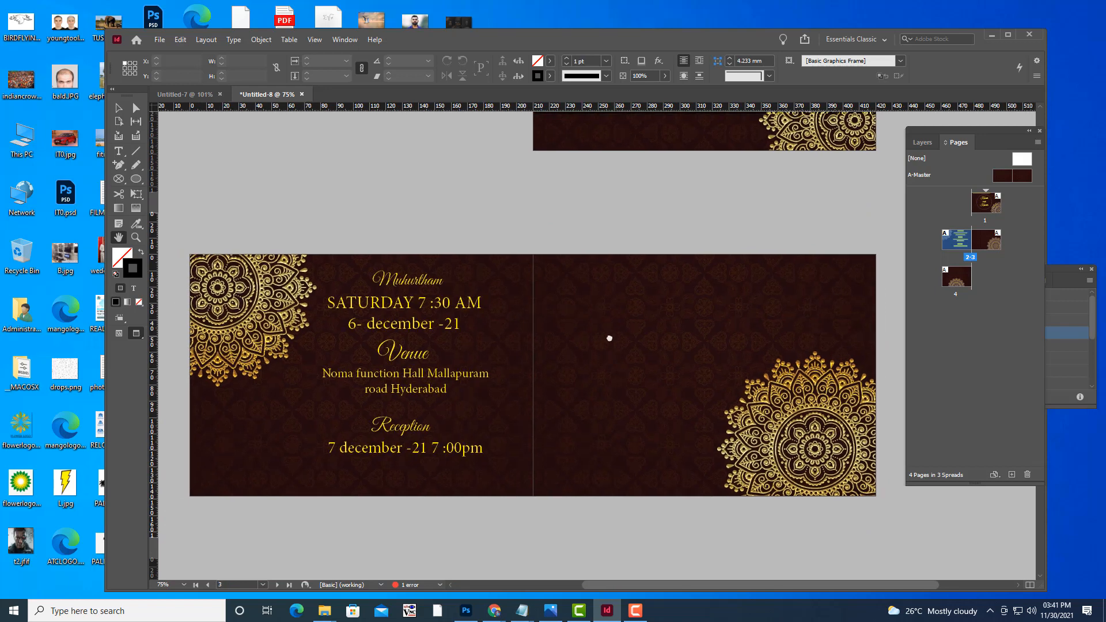
{"action": "left_click", "coordinate": [118, 152]}
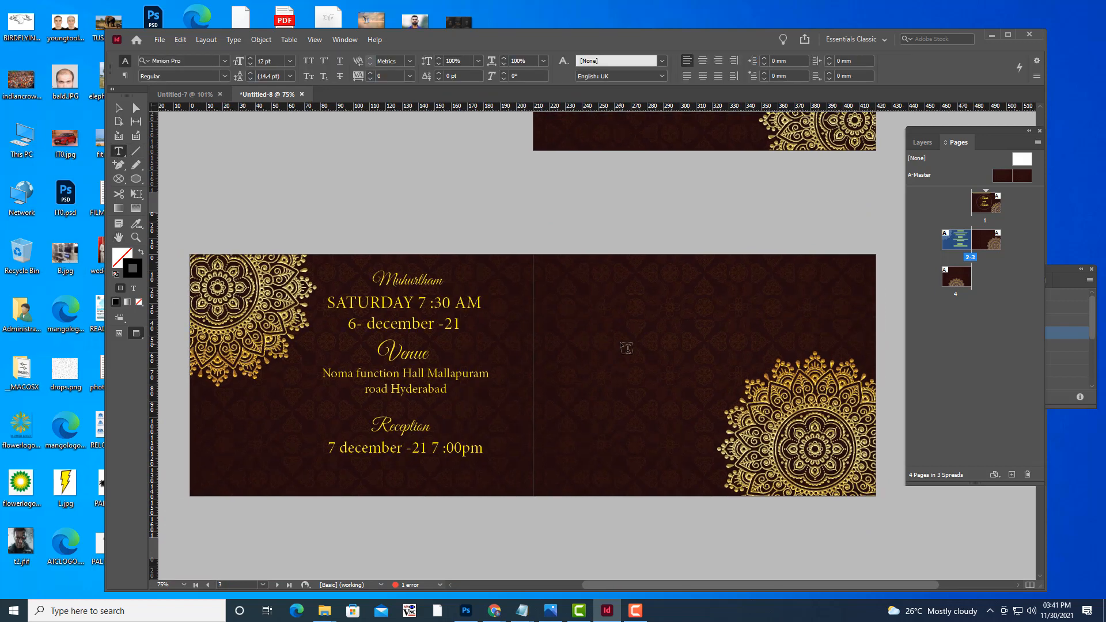
{"action": "key", "text": "w"}
{"action": "key", "text": "w"}
Draw a text frame on the right page and type 'Eldest daughter of Mr.' with the bride's father's name.
{"action": "left_click_drag", "start_coordinate": [593, 289], "coordinate": [792, 327]}
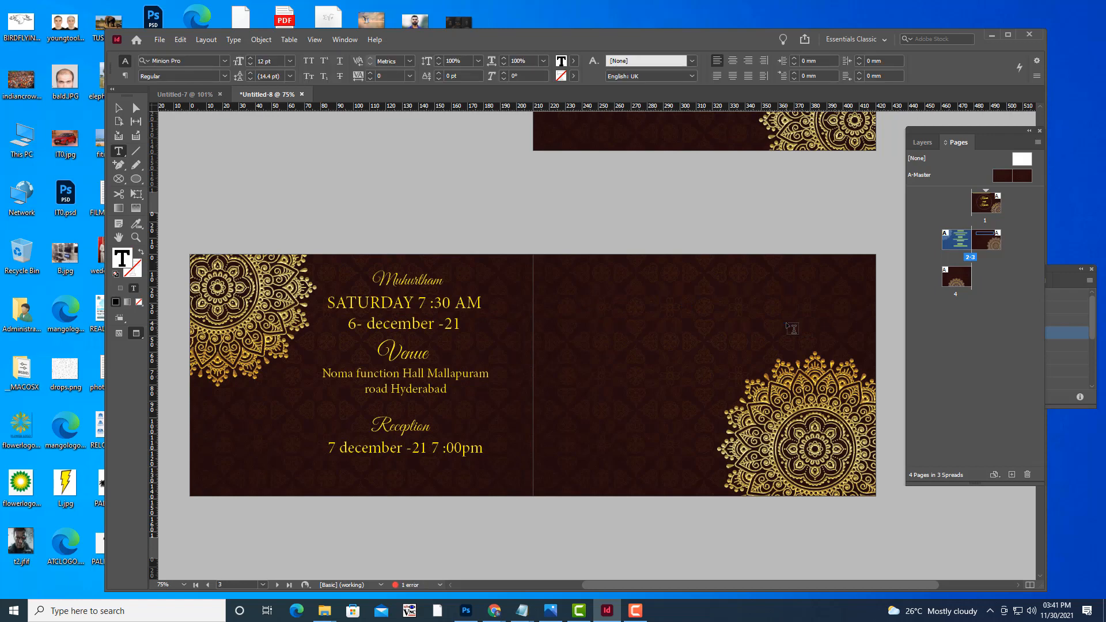
{"action": "type", "text": "w"}
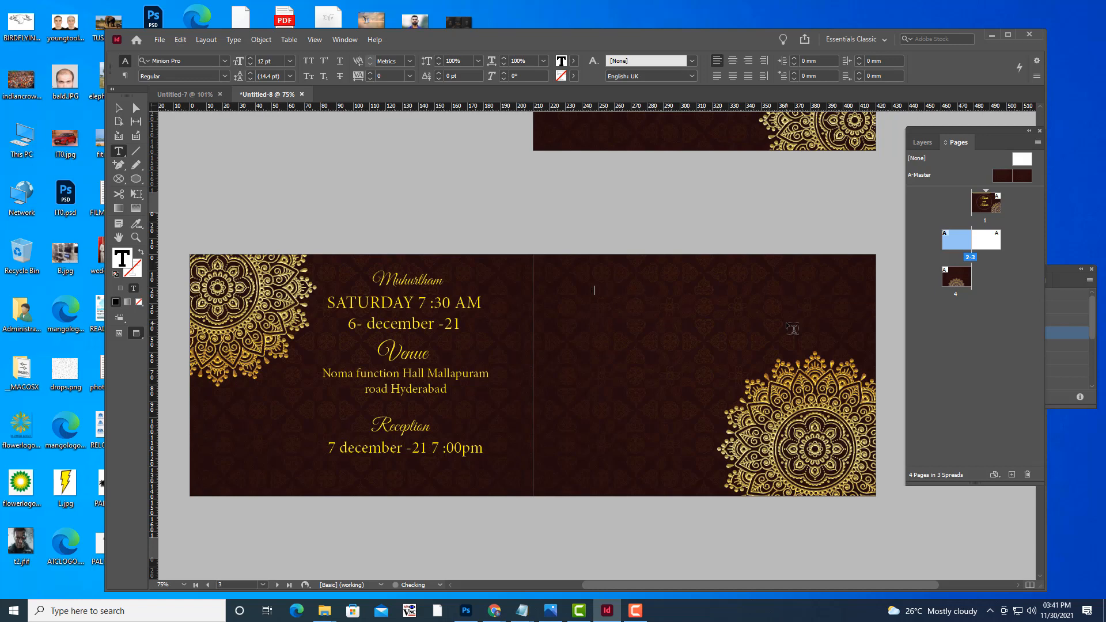
{"action": "key", "text": "ctrl+equal"}
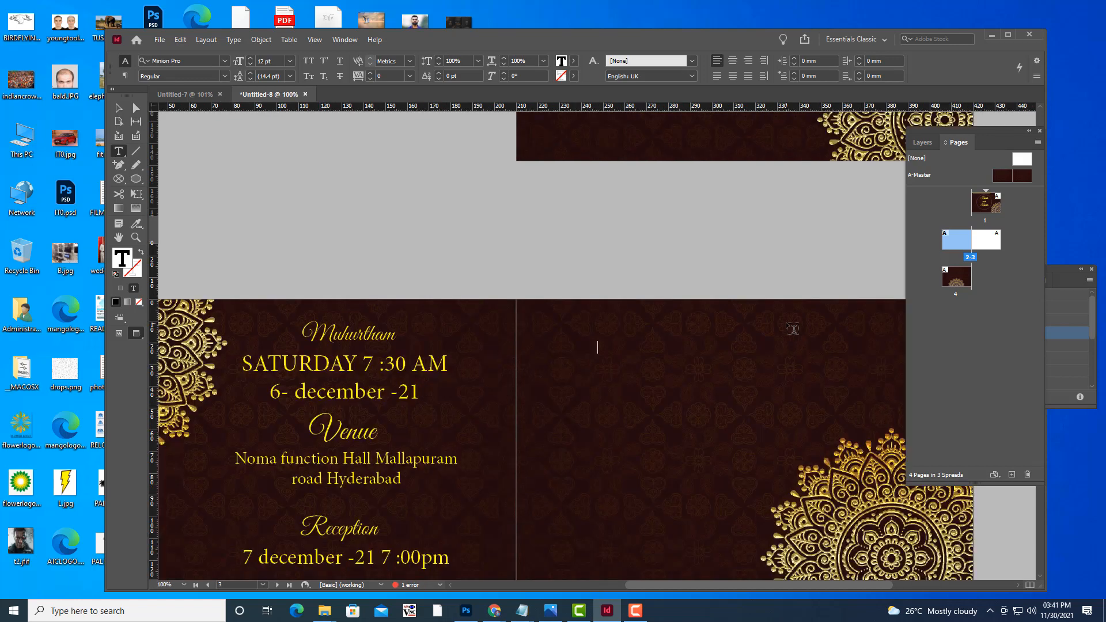
{"action": "type", "text": "F"}
{"action": "type", "text": "ldest daughter of"}
{"action": "type", "text": "m "}
{"action": "type", "text": "r."}
{"action": "key", "text": "BackSpace"}
{"action": "key", "text": "BackSpace"}
{"action": "key", "text": "BackSpace"}
Add a second line naming the groom's father, then select the dedication text.
{"action": "key", "text": "Return"}
{"action": "type", "text": "and"}
{"action": "key", "text": "BackSpace"}
{"action": "type", "text": "n"}
{"action": "key", "text": "BackSpace"}
{"action": "key", "text": "BackSpace"}
{"action": "key", "text": "BackSpace"}
{"action": "key", "text": "Return"}
{"action": "key", "text": "BackSpace"}
{"action": "key", "text": "BackSpace"}
{"action": "key", "text": "BackSpace"}
{"action": "type", "text": "and Moungerr"}
{"action": "key", "text": "BackSpace"}
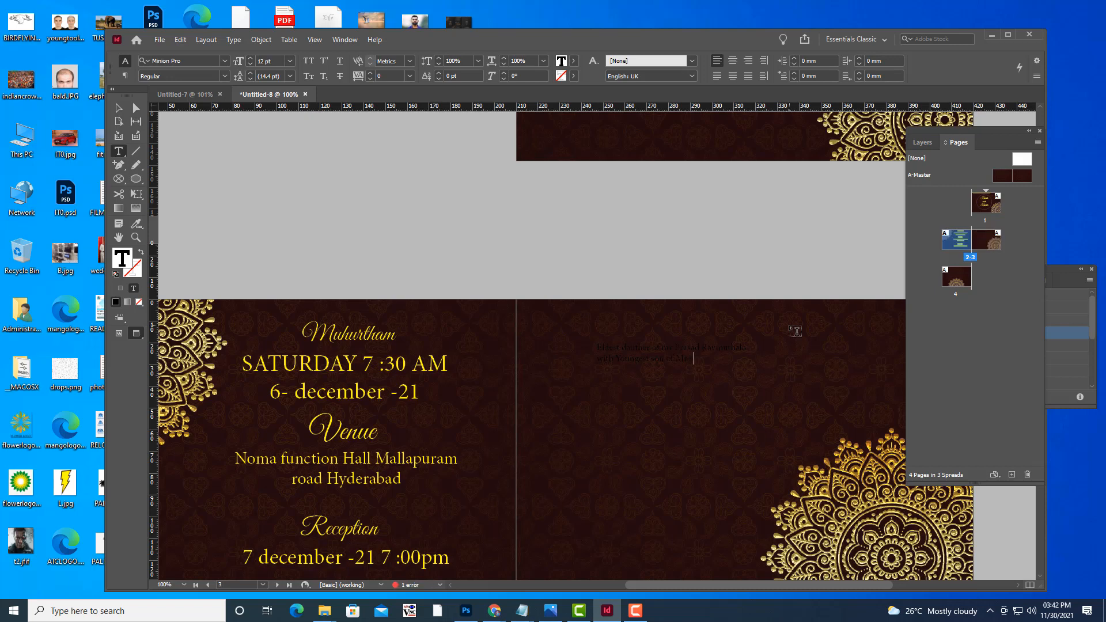
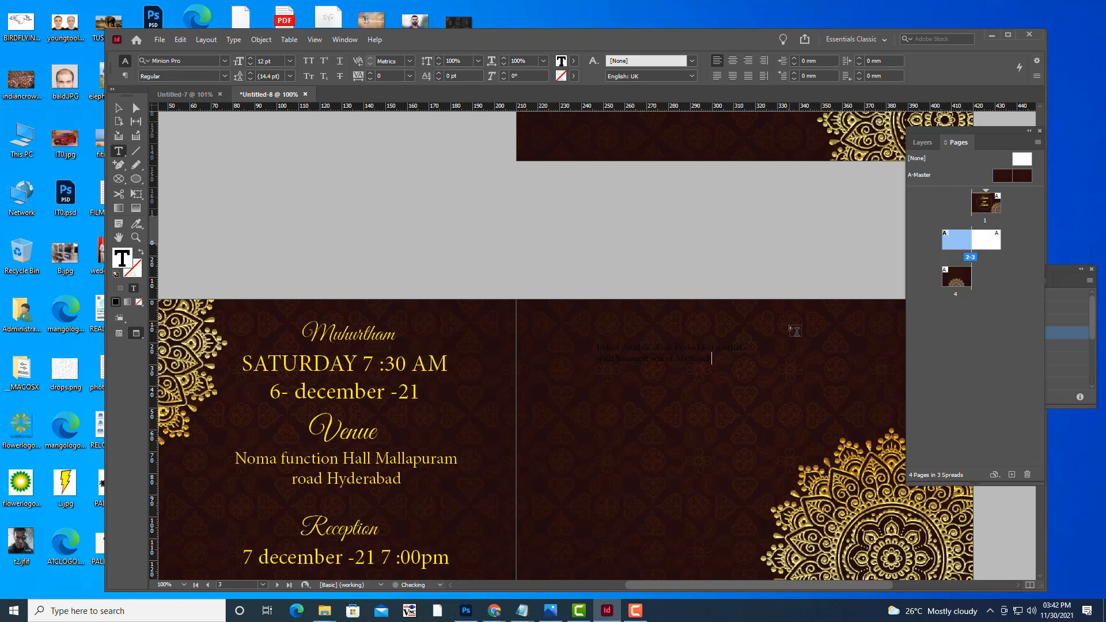
{"action": "key", "text": "shift+Left"}
{"action": "key", "text": "shift+Left"}
{"action": "key", "text": "shift+Left"}
{"action": "key", "text": "shift+Left"}
{"action": "key", "text": "shift+Left"}
{"action": "key", "text": "shift+Left"}
{"action": "key", "text": "shift+Left"}
{"action": "key", "text": "shift+Left"}
{"action": "key", "text": "shift+Left"}
{"action": "key", "text": "shift+Left"}
{"action": "key", "text": "shift+Left"}
{"action": "key", "text": "shift+Left"}
{"action": "key", "text": "shift+Left"}
{"action": "key", "text": "shift+Left"}
{"action": "key", "text": "shift+Left"}
{"action": "key", "text": "shift+Left"}
{"action": "key", "text": "shift+Left"}
{"action": "key", "text": "shift+Left"}
{"action": "key", "text": "shift+Left"}
{"action": "key", "text": "shift+Left"}
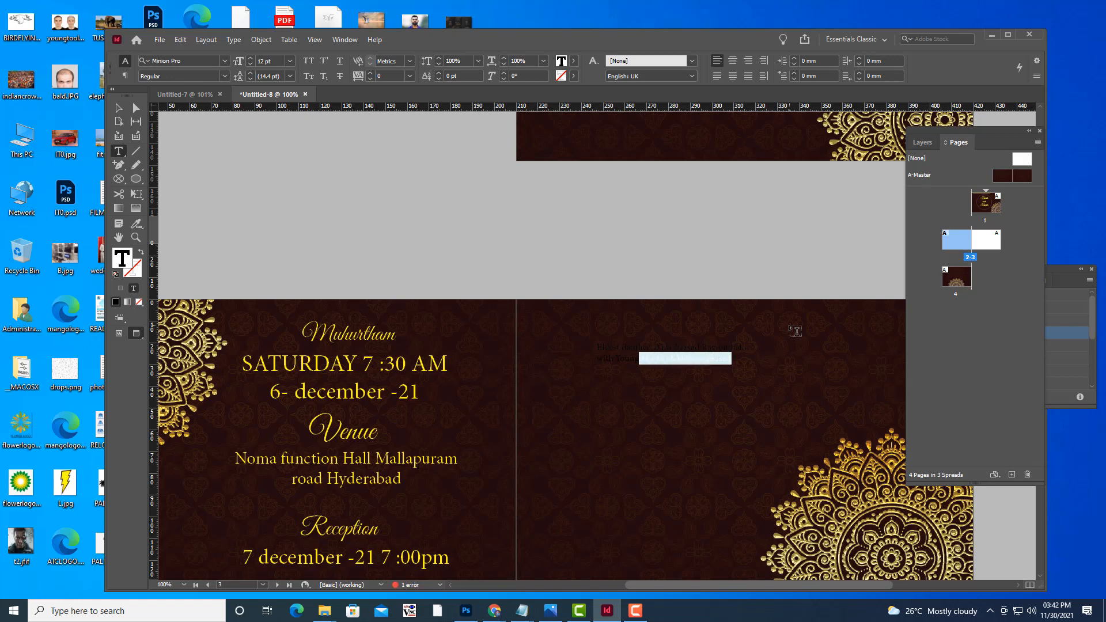
Centre-align the whole dedication and adjust its font size.
{"action": "key", "text": "shift+Left"}
{"action": "key", "text": "shift+Left"}
{"action": "key", "text": "shift+Left"}
{"action": "key", "text": "shift+Left"}
{"action": "key", "text": "shift+Left"}
{"action": "key", "text": "shift+Left"}
{"action": "key", "text": "shift+Left"}
{"action": "key", "text": "shift+Left"}
{"action": "key", "text": "shift+Left"}
{"action": "key", "text": "shift+Left"}
{"action": "key", "text": "shift+Left"}
{"action": "key", "text": "shift+Left"}
{"action": "key", "text": "shift+Left"}
{"action": "key", "text": "shift+Left"}
{"action": "key", "text": "shift+Left"}
{"action": "key", "text": "shift+Left"}
{"action": "key", "text": "shift+Left"}
{"action": "key", "text": "shift+Left"}
{"action": "key", "text": "shift+Left"}
{"action": "key", "text": "shift+Left"}
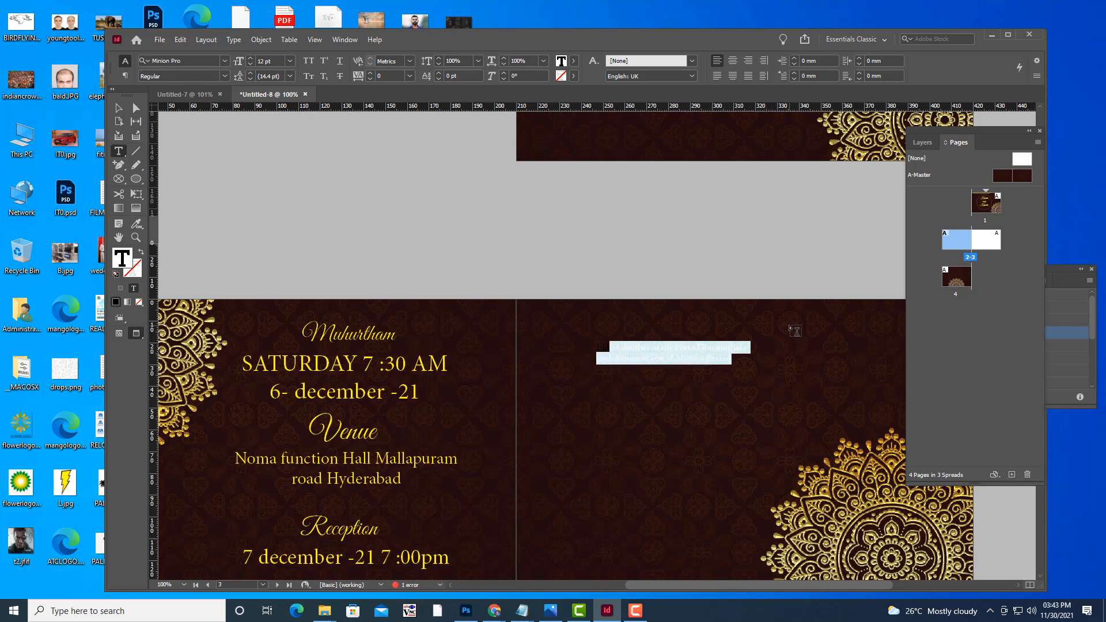
{"action": "left_click", "coordinate": [732, 60]}
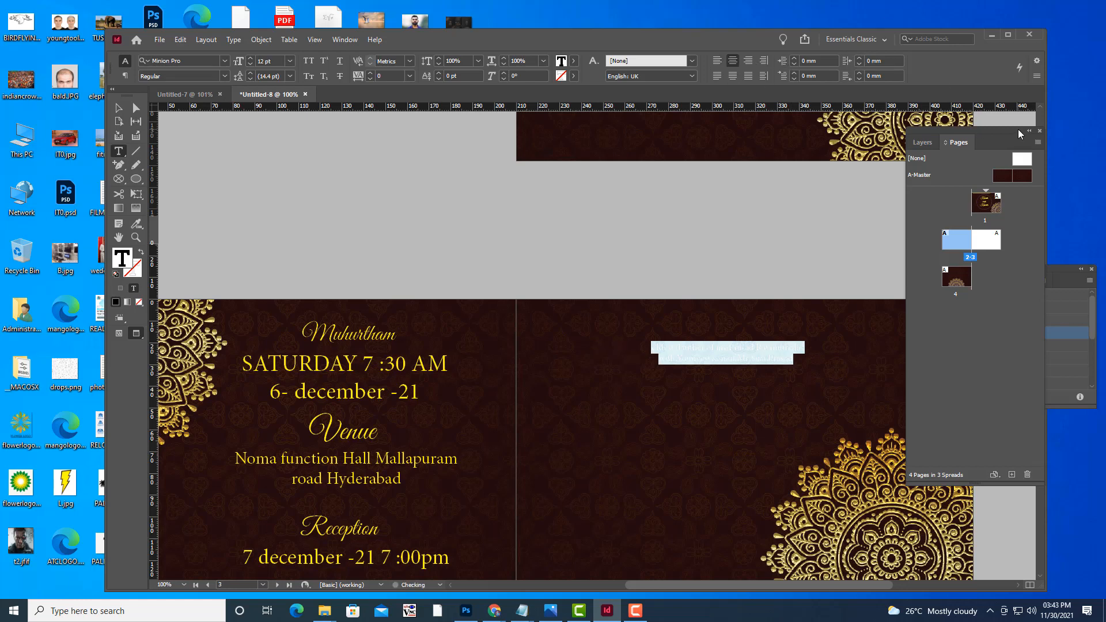
{"action": "key", "text": "ctrl+shift+period"}
{"action": "key", "text": "ctrl+shift+period"}
{"action": "key", "text": "ctrl+shift+period"}
{"action": "key", "text": "ctrl+shift+period"}
{"action": "key", "text": "ctrl+shift+period"}
{"action": "key", "text": "ctrl+shift+period"}
{"action": "key", "text": "ctrl+shift+comma"}
{"action": "key", "text": "ctrl+shift+comma"}
{"action": "key", "text": "ctrl+shift+comma"}
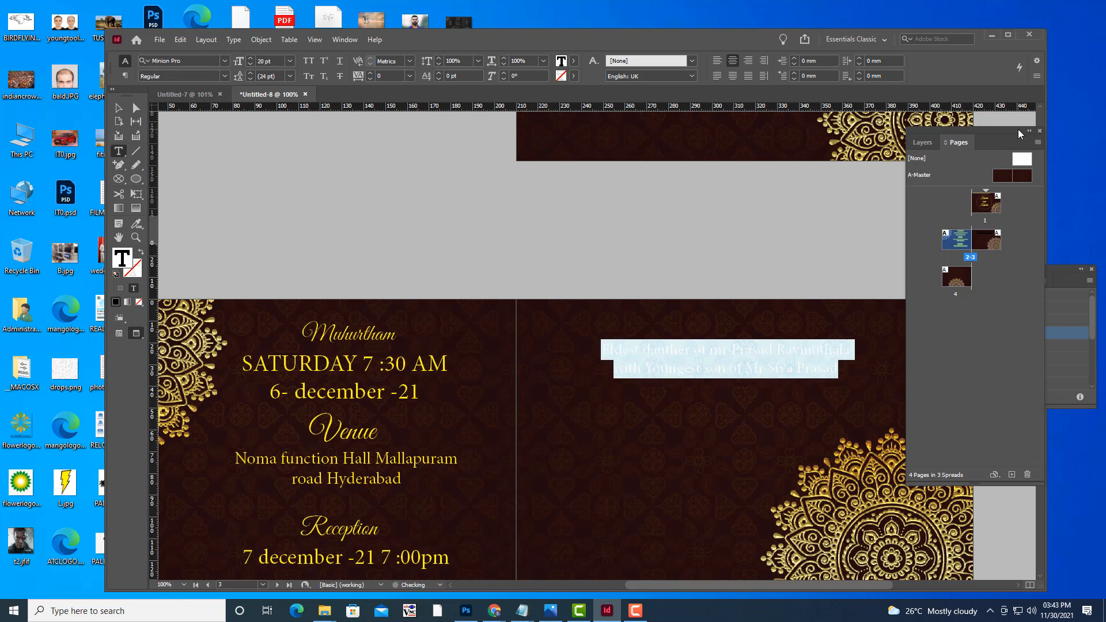
Colour the dedication text yellow and move its frame slightly lower.
{"action": "left_click", "coordinate": [119, 108]}
{"action": "left_click", "coordinate": [663, 365]}
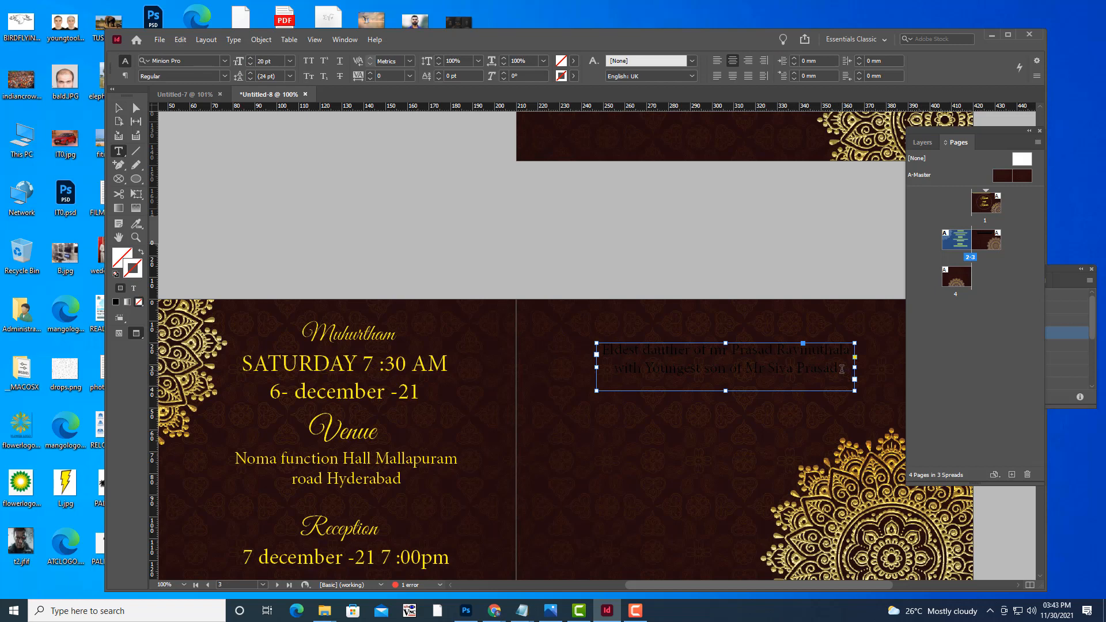
{"action": "left_click_drag", "start_coordinate": [845, 379], "coordinate": [602, 347]}
{"action": "left_click", "coordinate": [573, 61]}
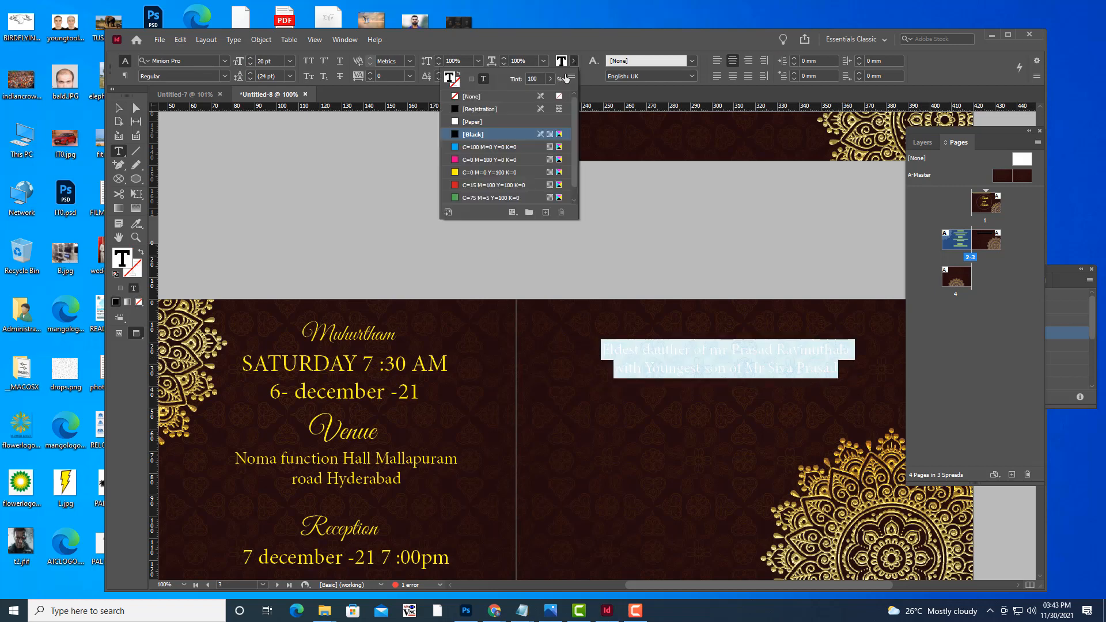
{"action": "left_click", "coordinate": [464, 172]}
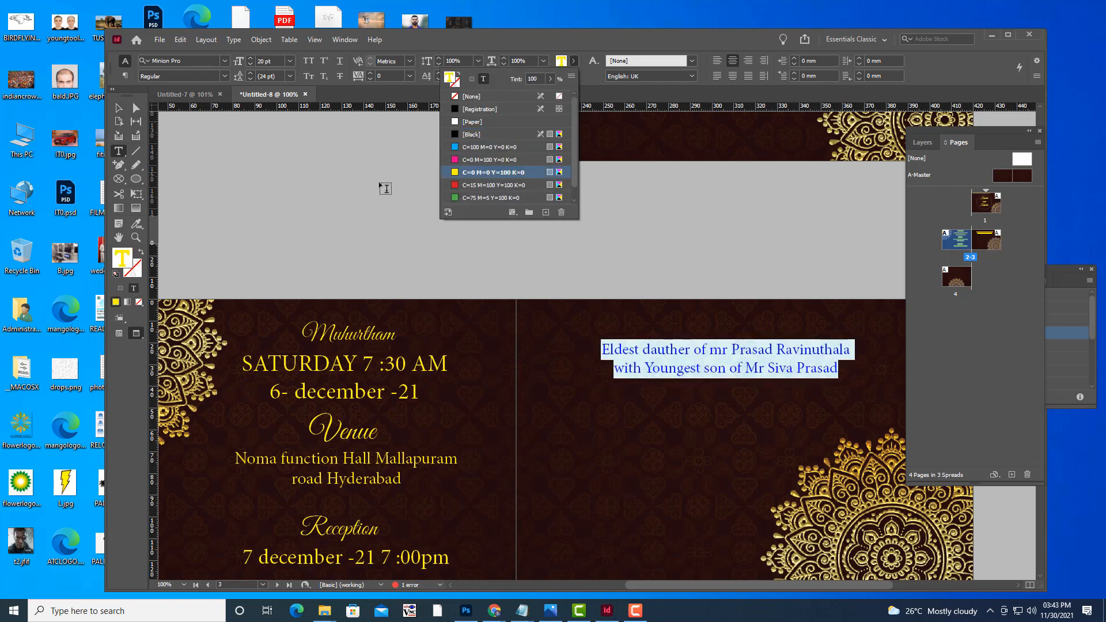
{"action": "left_click", "coordinate": [119, 109]}
{"action": "left_click", "coordinate": [655, 234]}
{"action": "left_click_drag", "start_coordinate": [731, 371], "coordinate": [730, 376]}
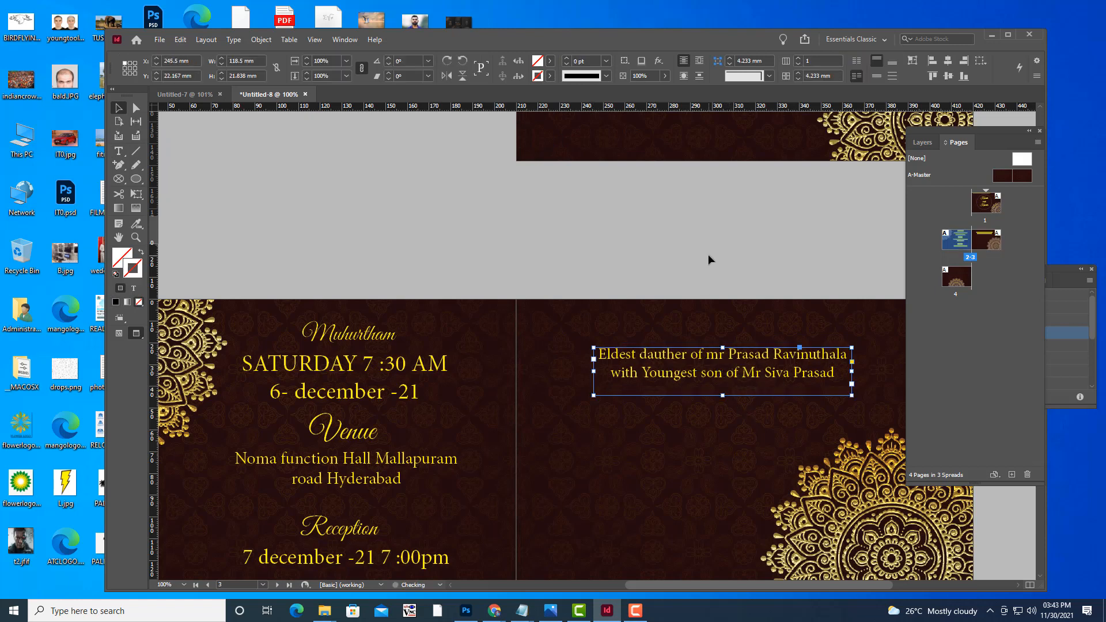
{"action": "left_click", "coordinate": [707, 254]}
{"action": "key", "text": "w"}
{"action": "key", "text": "w"}
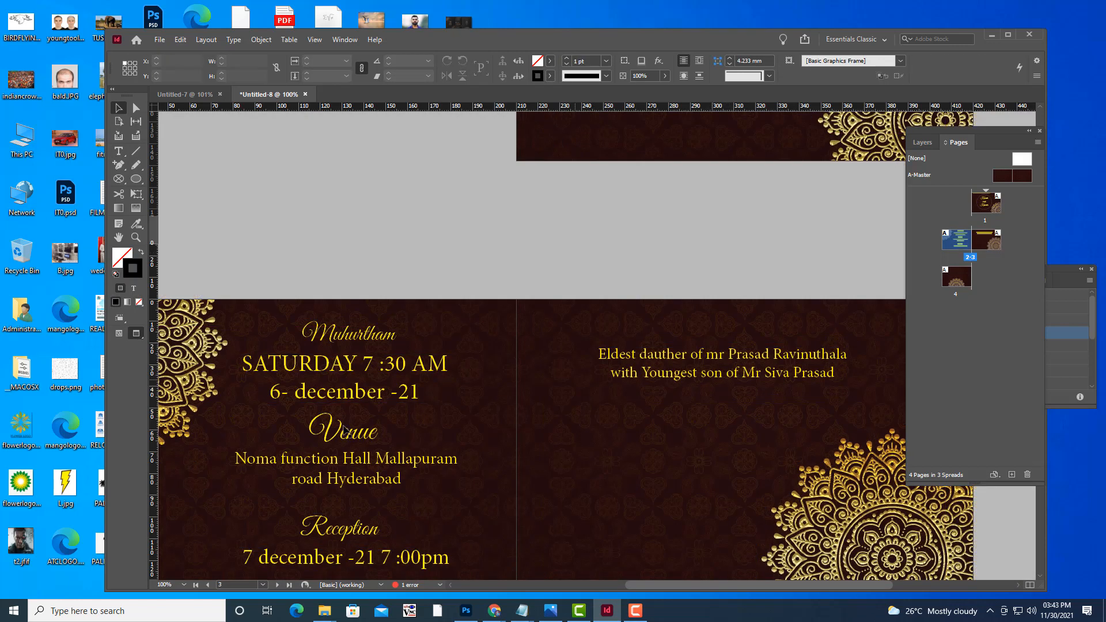
Draw a text frame below the dedication and type 'Lunch'.
{"action": "left_click", "coordinate": [118, 151]}
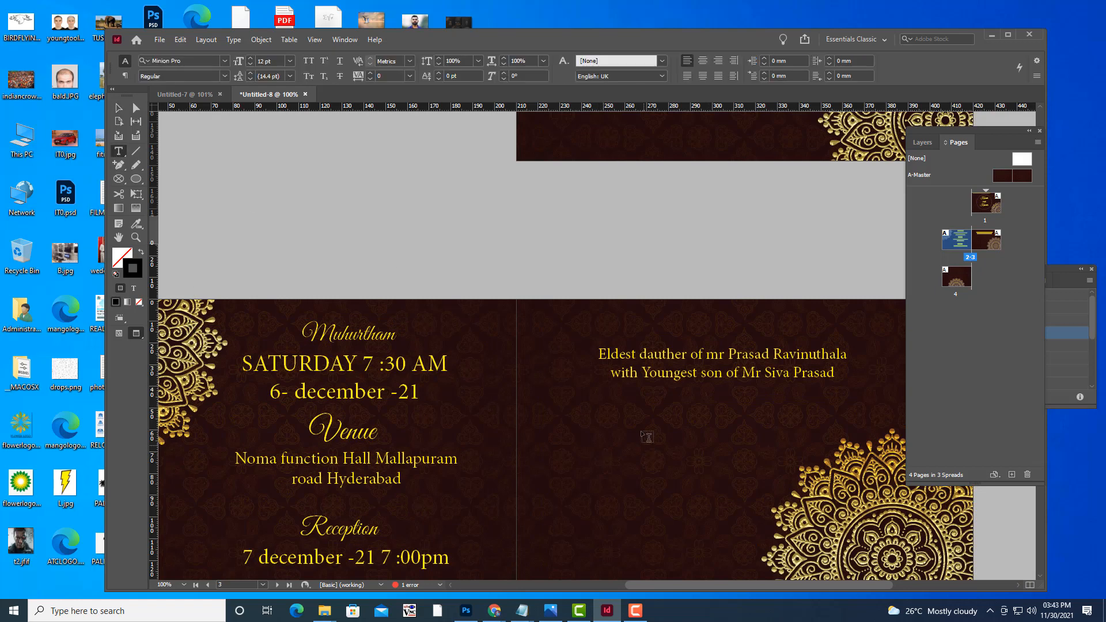
{"action": "left_click_drag", "start_coordinate": [604, 403], "coordinate": [815, 434]}
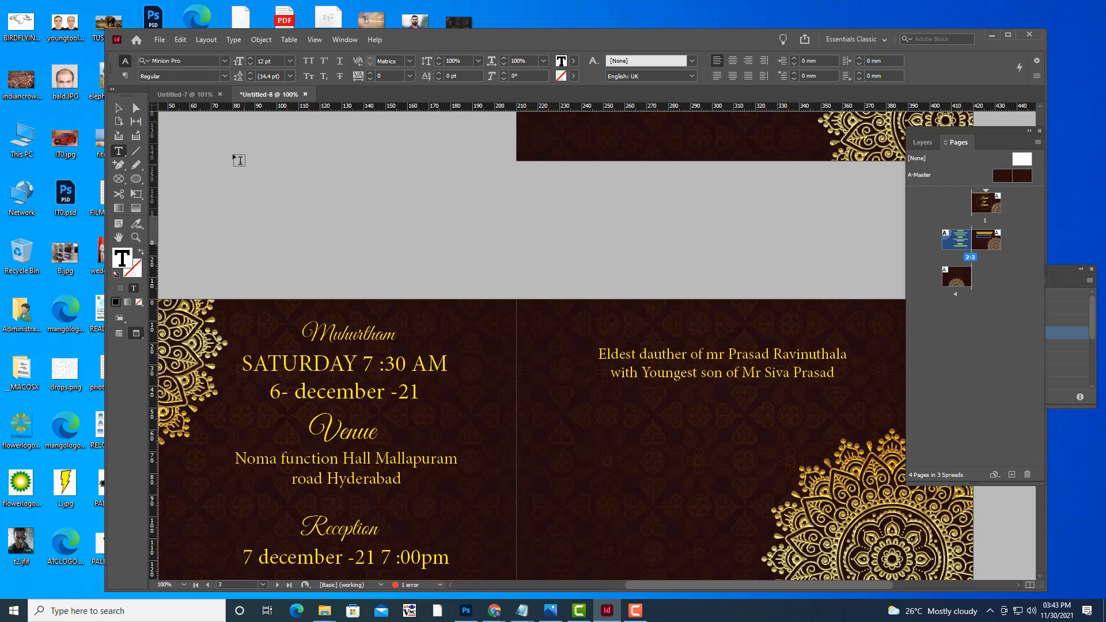
{"action": "left_click", "coordinate": [118, 109]}
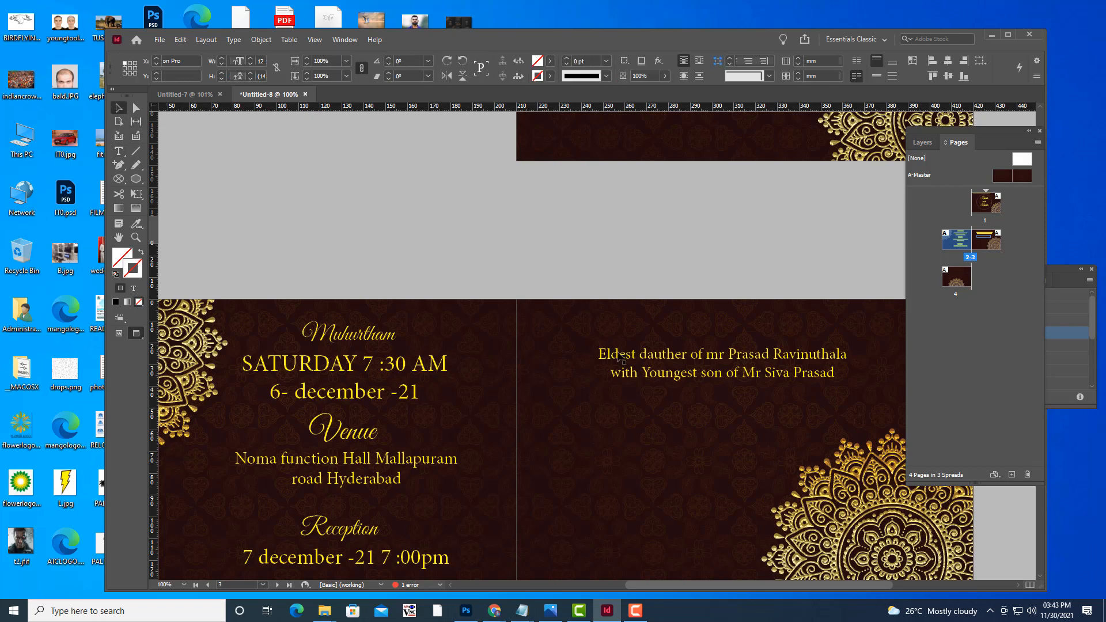
{"action": "left_click", "coordinate": [666, 415]}
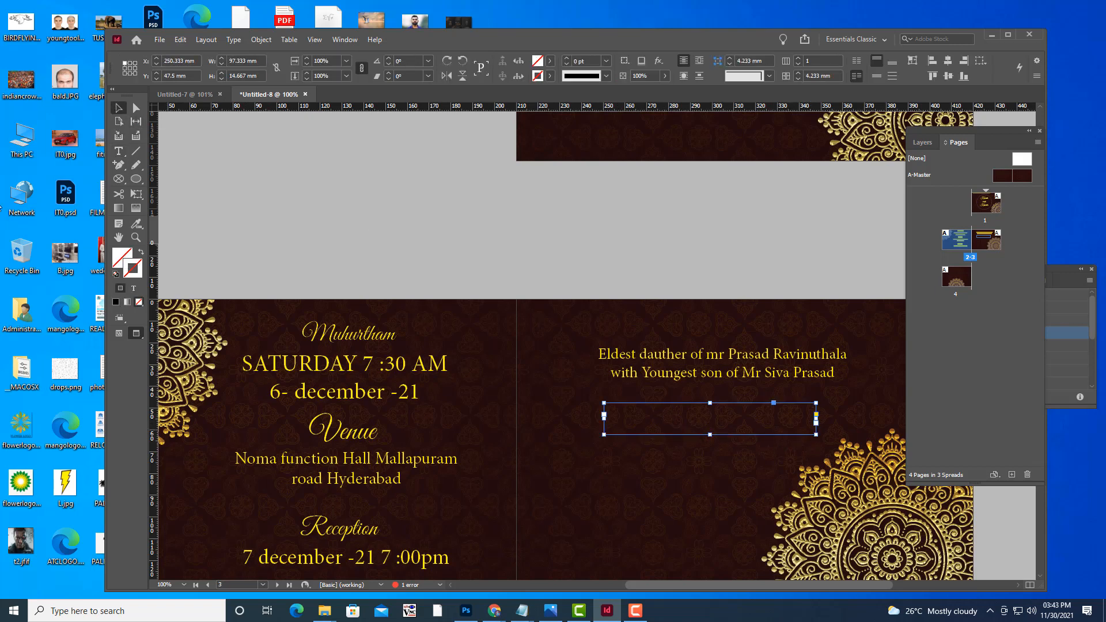
{"action": "left_click", "coordinate": [119, 151]}
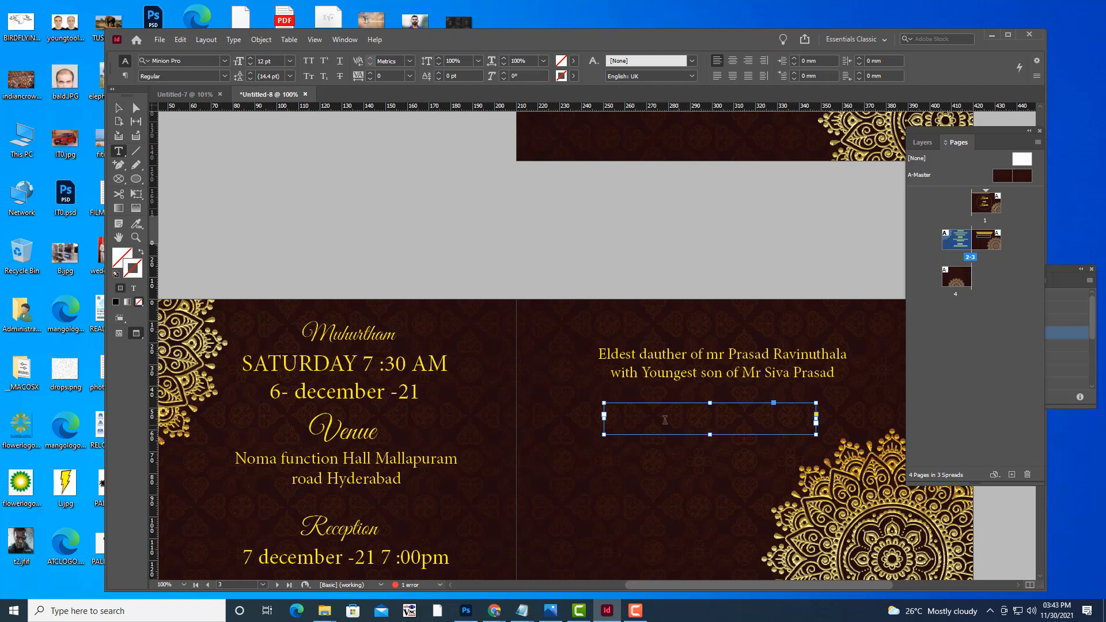
{"action": "left_click", "coordinate": [639, 410]}
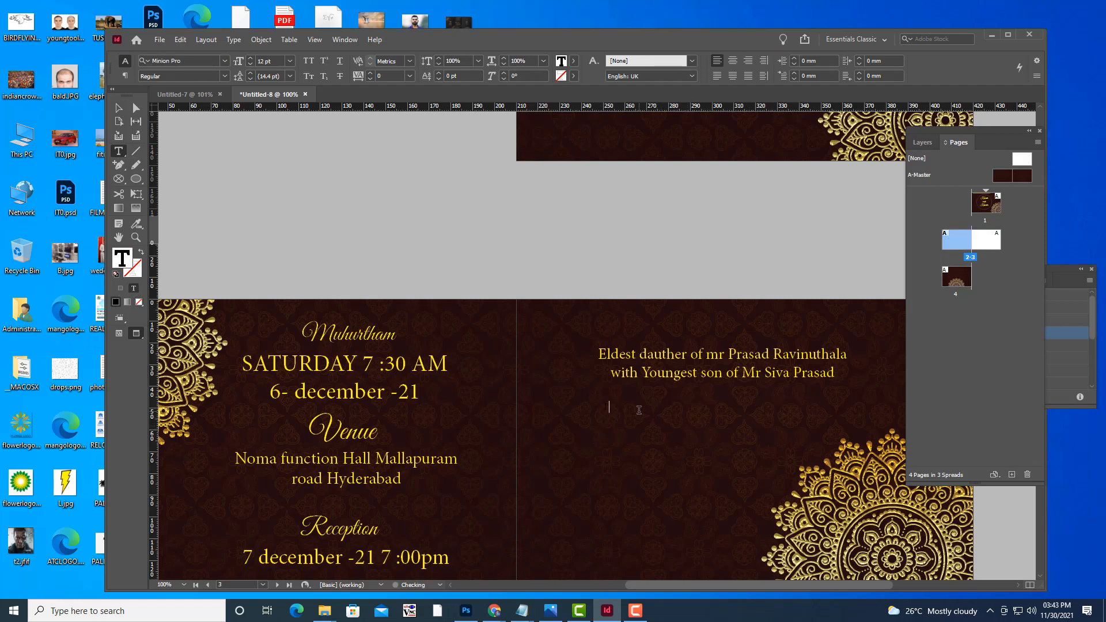
{"action": "type", "text": "Lun"}
{"action": "key", "text": "shift+Left"}
{"action": "key", "text": "shift+Left"}
{"action": "key", "text": "shift+Left"}
{"action": "key", "text": "shift+Left"}
Make 'Lunch' centred, yellow and 28 pt.
{"action": "left_click", "coordinate": [731, 61]}
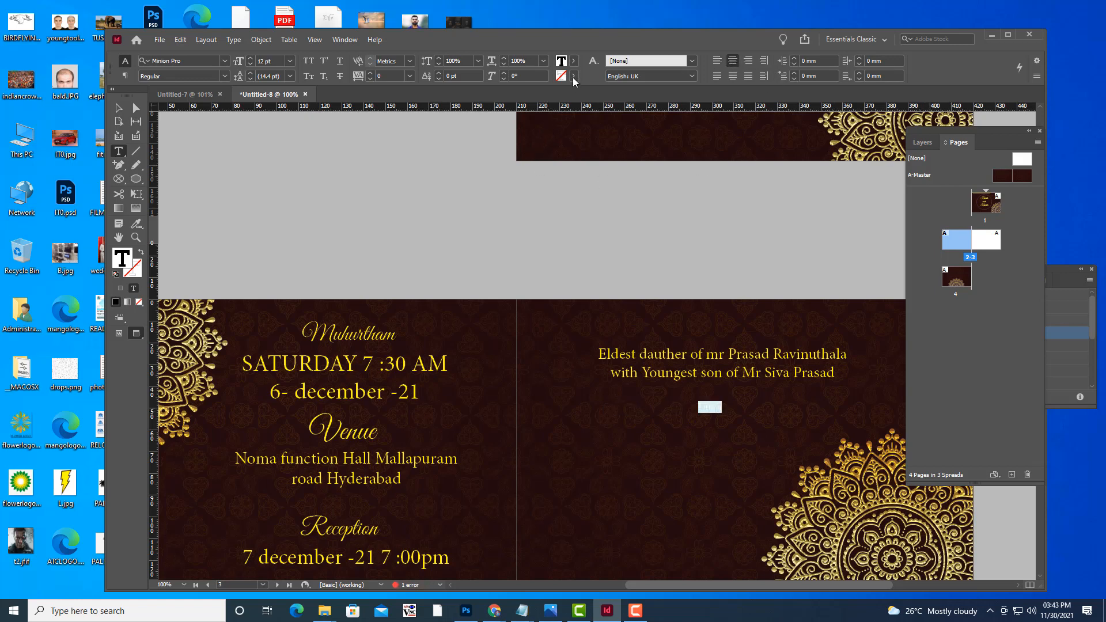
{"action": "left_click", "coordinate": [573, 60]}
{"action": "left_click", "coordinate": [461, 172]}
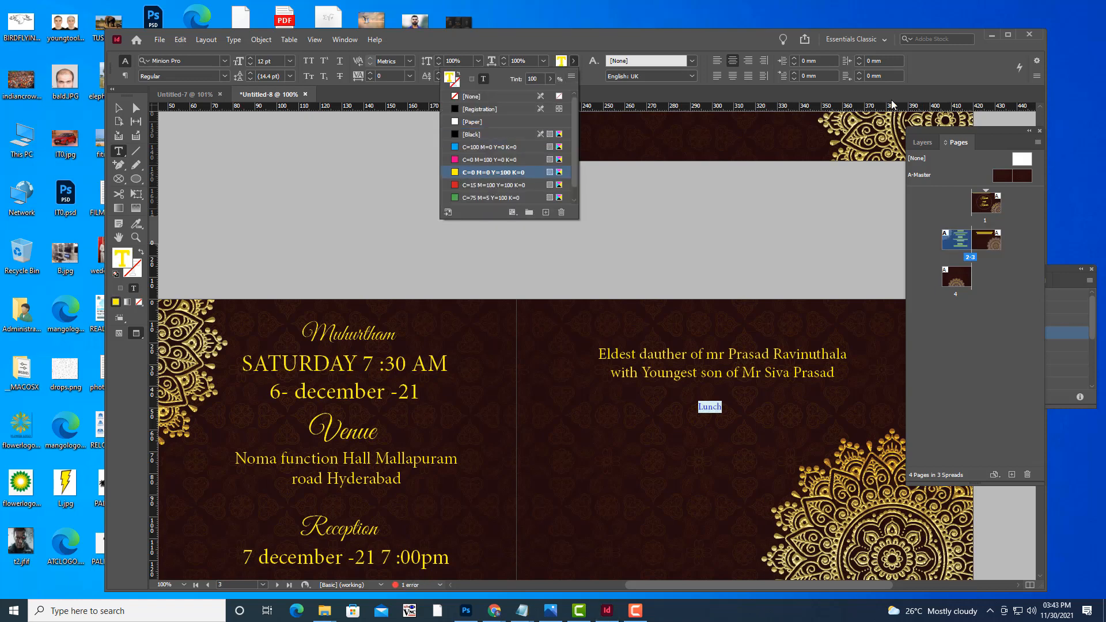
{"action": "left_click", "coordinate": [744, 36]}
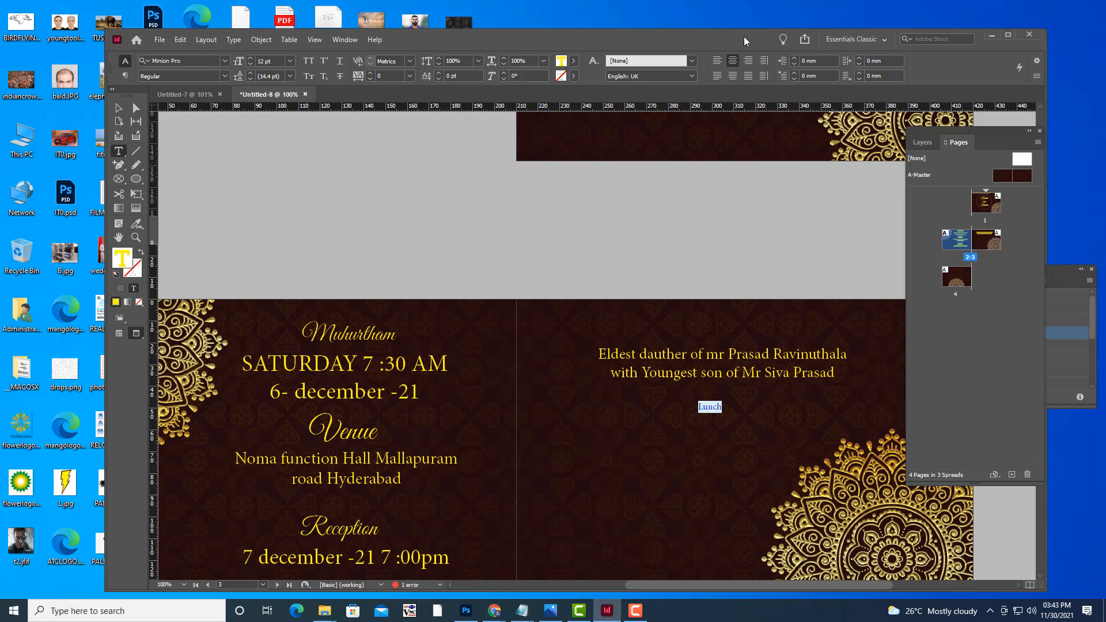
{"action": "key", "text": "ctrl+shift+period"}
{"action": "key", "text": "ctrl+shift+period"}
{"action": "key", "text": "ctrl+shift+period"}
{"action": "key", "text": "ctrl+shift+period"}
{"action": "key", "text": "ctrl+shift+period"}
{"action": "key", "text": "ctrl+shift+period"}
{"action": "key", "text": "ctrl+shift+period"}
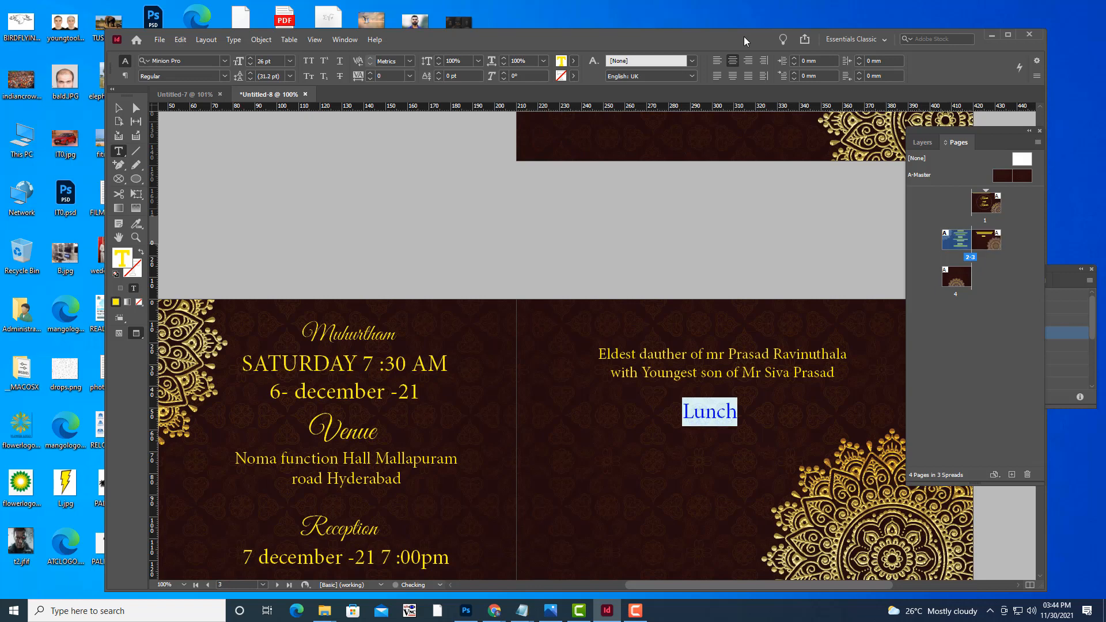
{"action": "key", "text": "ctrl+shift+period"}
{"action": "left_click", "coordinate": [117, 108]}
{"action": "left_click", "coordinate": [119, 150]}
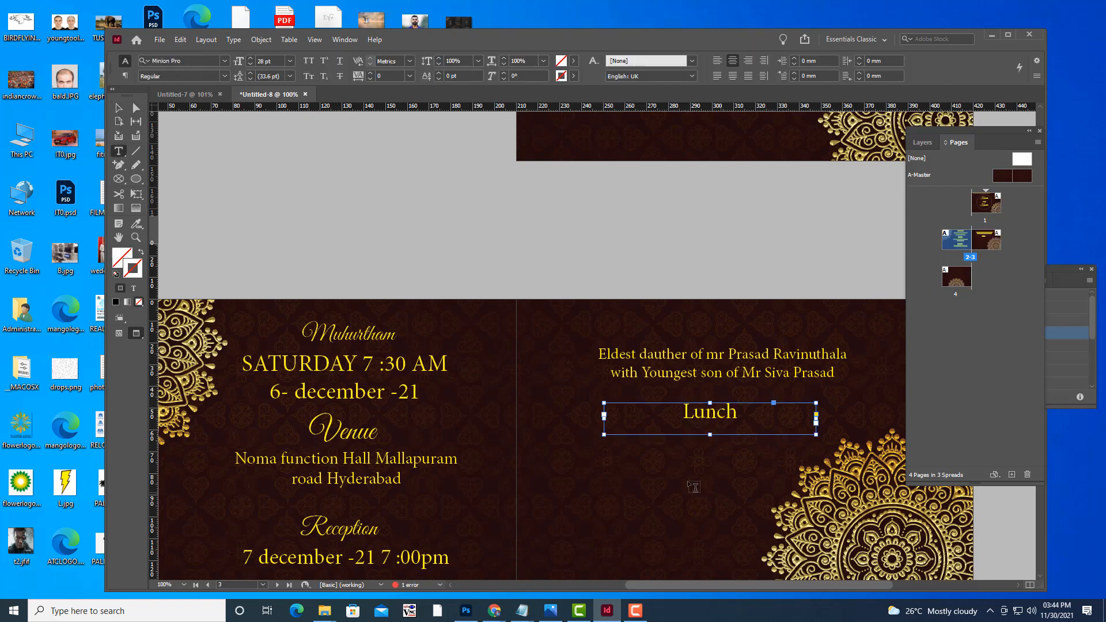
Add a '2:00 Onwards' line below Lunch, centred at 20 pt.
{"action": "left_click_drag", "start_coordinate": [618, 445], "coordinate": [798, 482]}
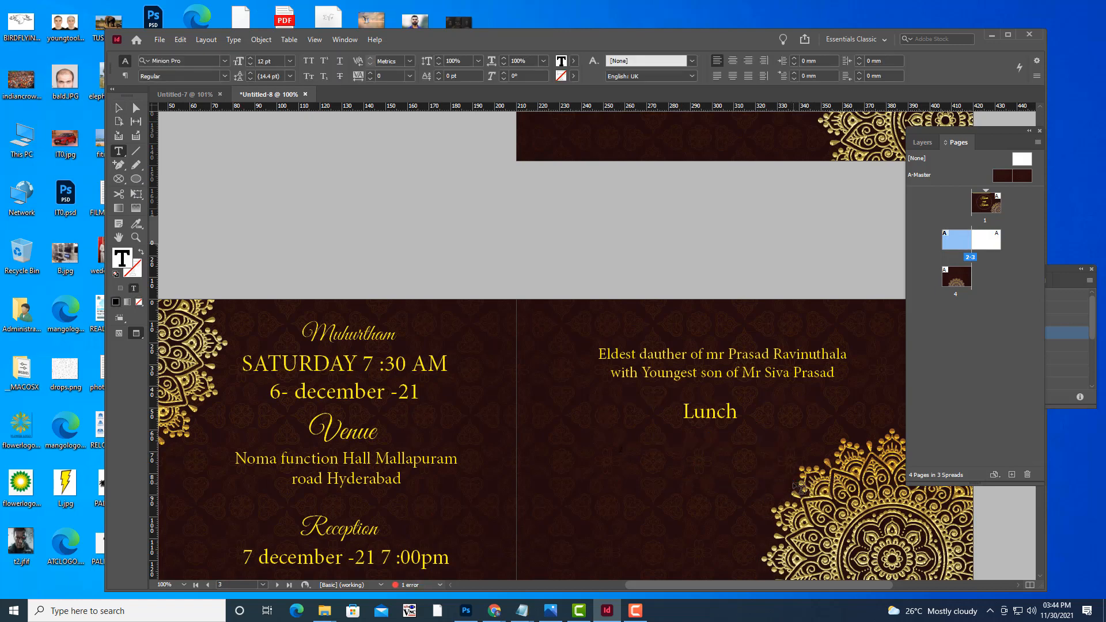
{"action": "type", "text": "2:00 Onwards"}
{"action": "left_click_drag", "start_coordinate": [669, 450], "coordinate": [618, 450]}
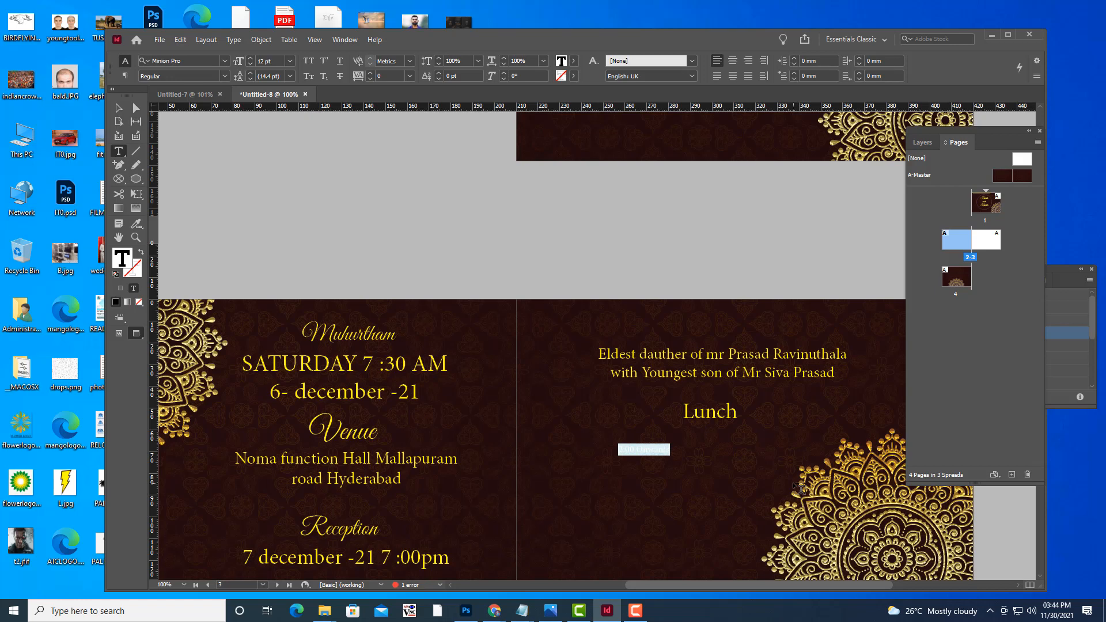
{"action": "key", "text": "ctrl+shift+period"}
{"action": "key", "text": "ctrl+shift+period"}
{"action": "key", "text": "ctrl+shift+period"}
{"action": "key", "text": "ctrl+shift+period"}
{"action": "key", "text": "ctrl+shift+period"}
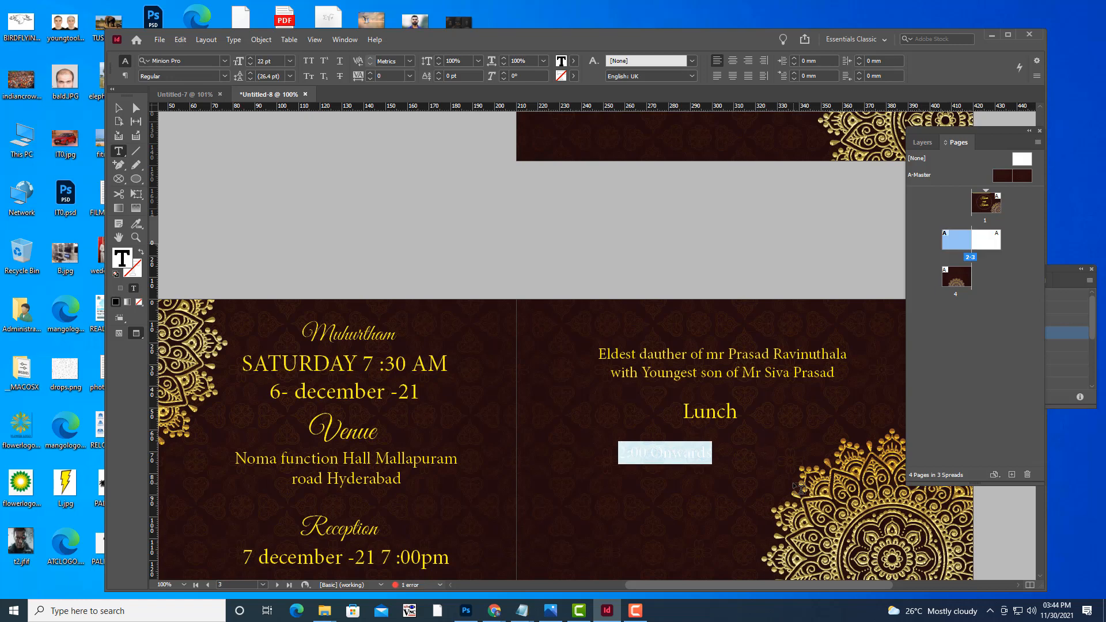
{"action": "key", "text": "ctrl+shift+comma"}
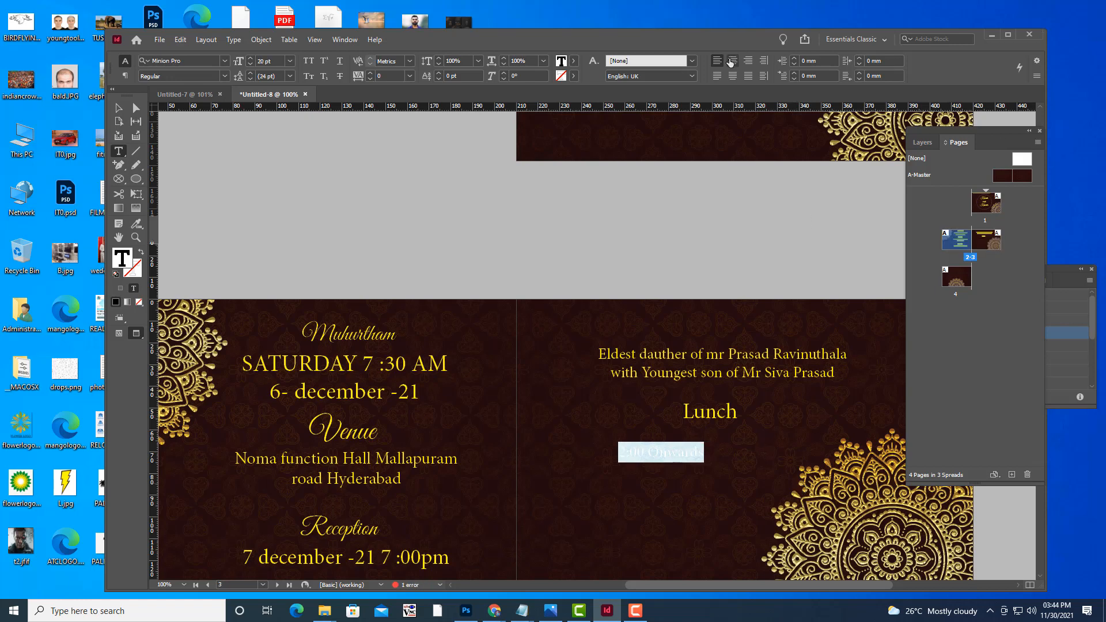
{"action": "left_click", "coordinate": [730, 62]}
Enlarge '2:00 Onwards' to 26 pt, colour it yellow and trim its frame to fit.
{"action": "left_click", "coordinate": [118, 108]}
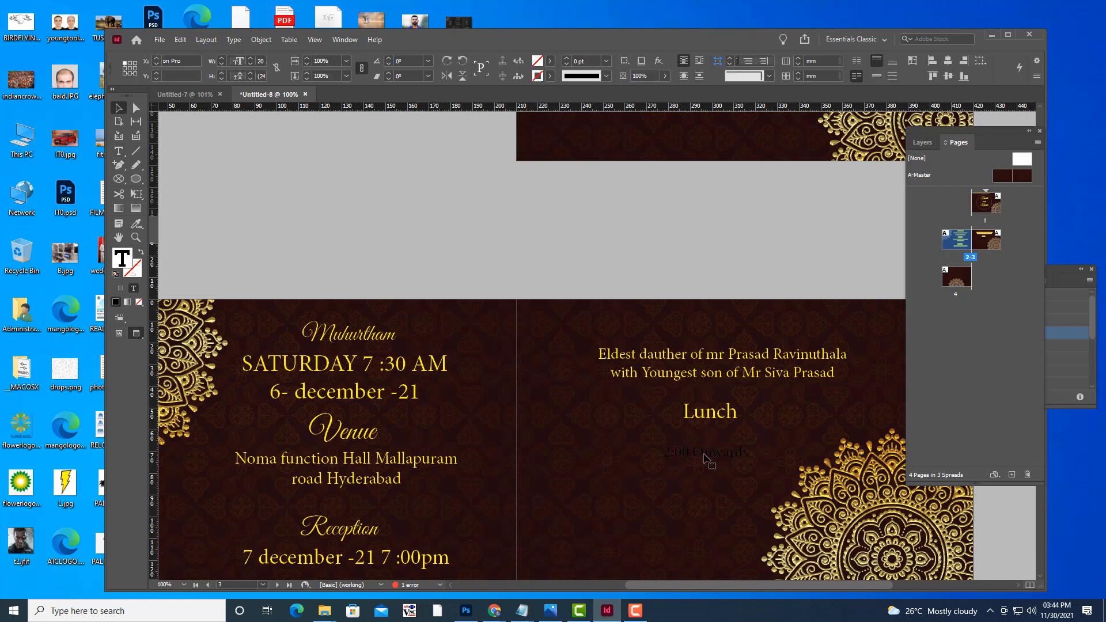
{"action": "left_click_drag", "start_coordinate": [706, 459], "coordinate": [643, 431]}
{"action": "left_click", "coordinate": [118, 151]}
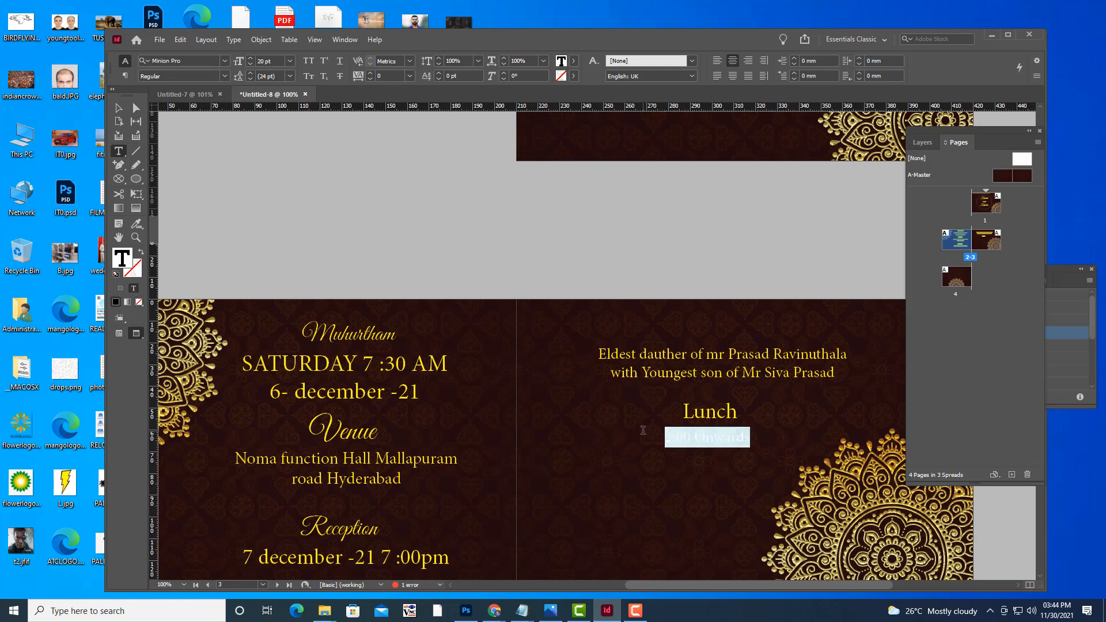
{"action": "key", "text": "ctrl+shift+period"}
{"action": "key", "text": "ctrl+shift+period"}
{"action": "key", "text": "ctrl+shift+period"}
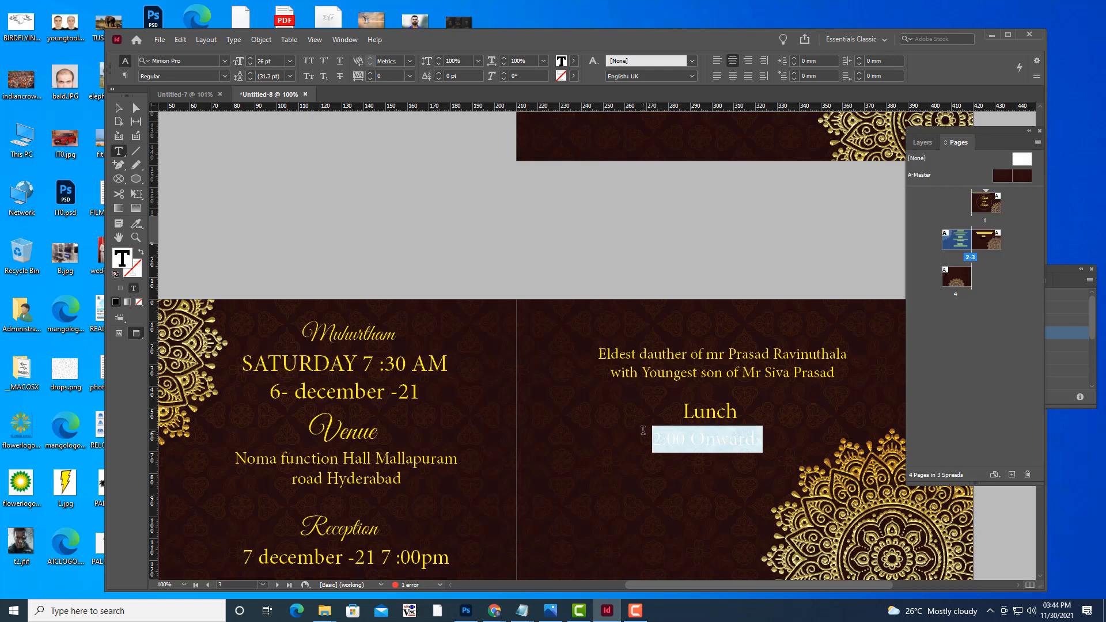
{"action": "left_click", "coordinate": [574, 63]}
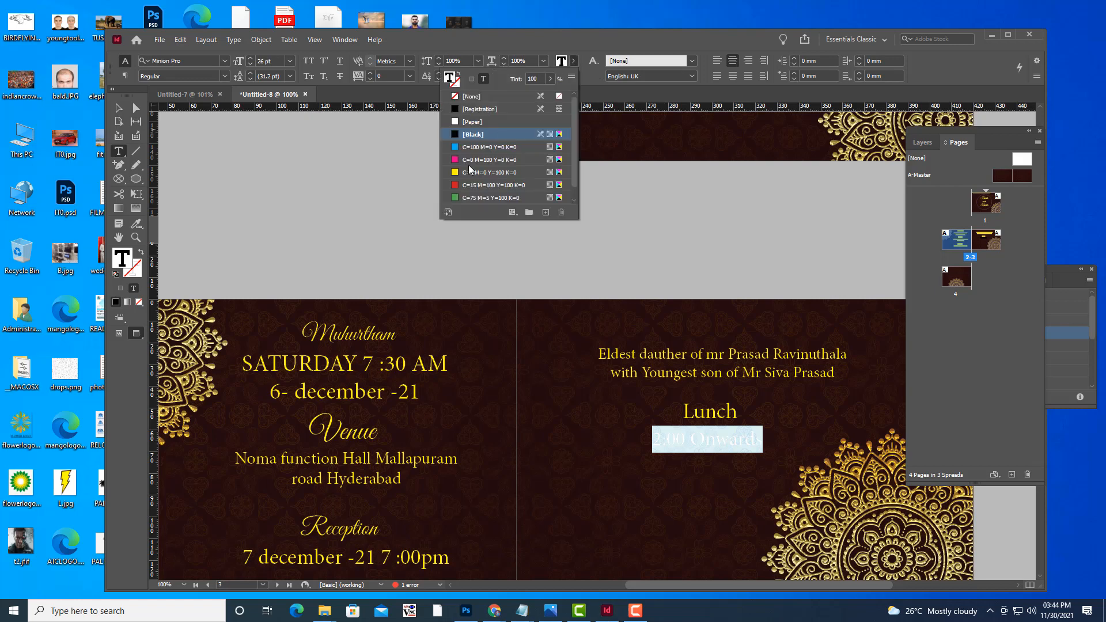
{"action": "left_click", "coordinate": [489, 172]}
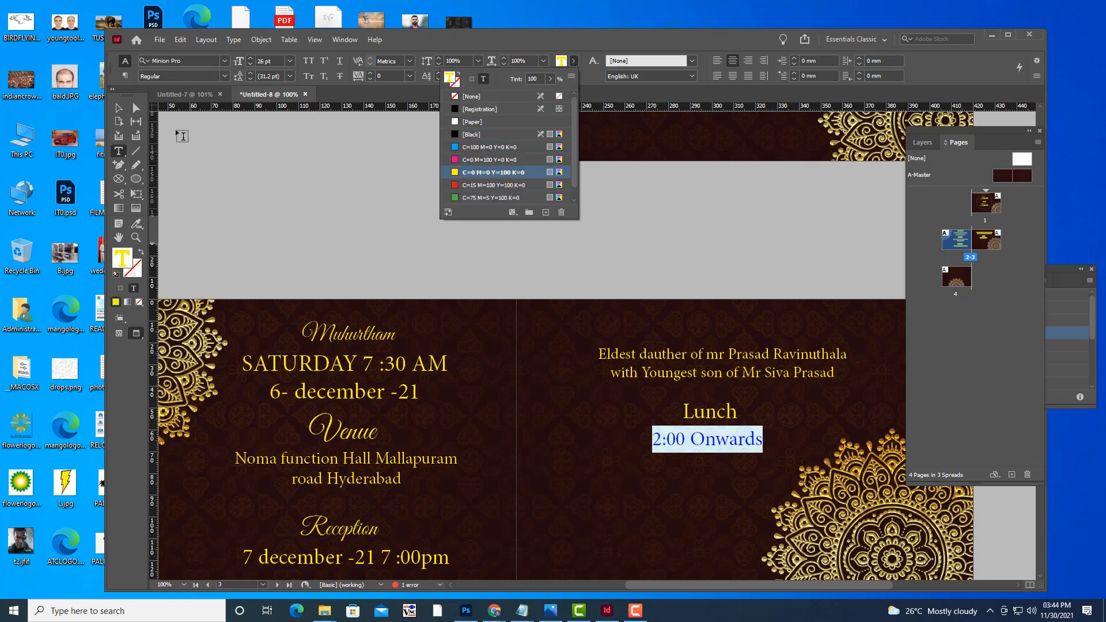
{"action": "left_click", "coordinate": [119, 108]}
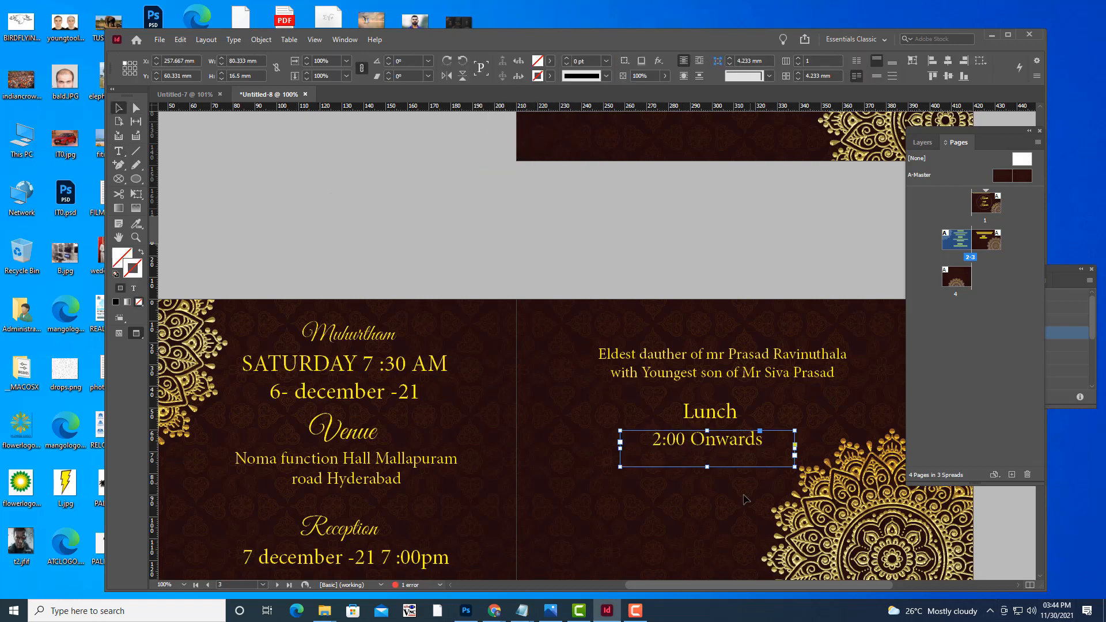
{"action": "left_click_drag", "start_coordinate": [706, 461], "coordinate": [706, 451]}
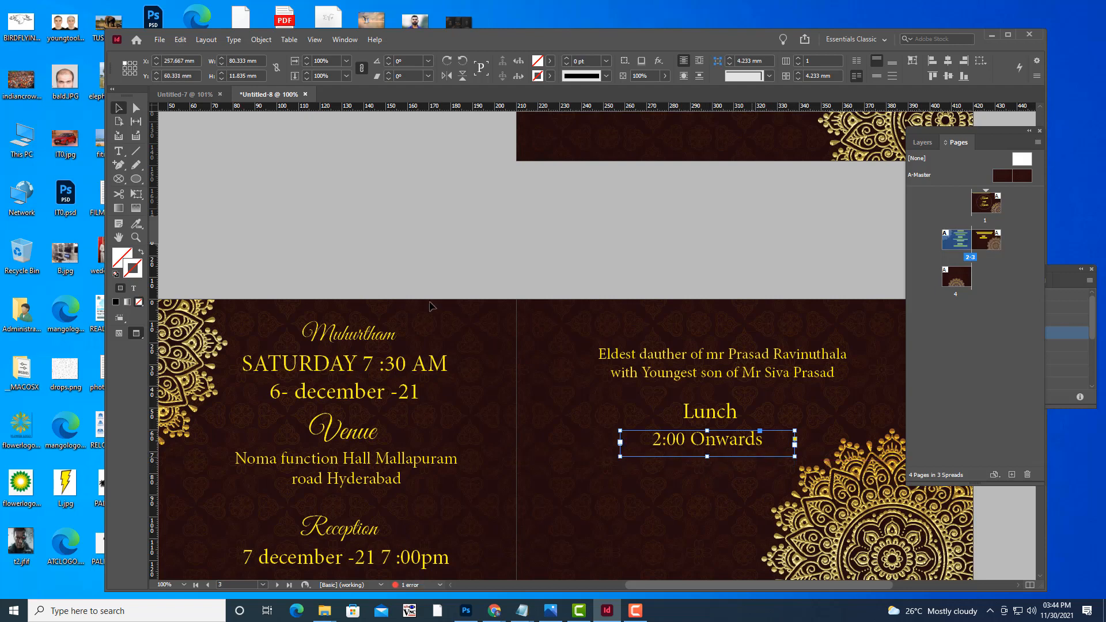
{"action": "left_click", "coordinate": [625, 245]}
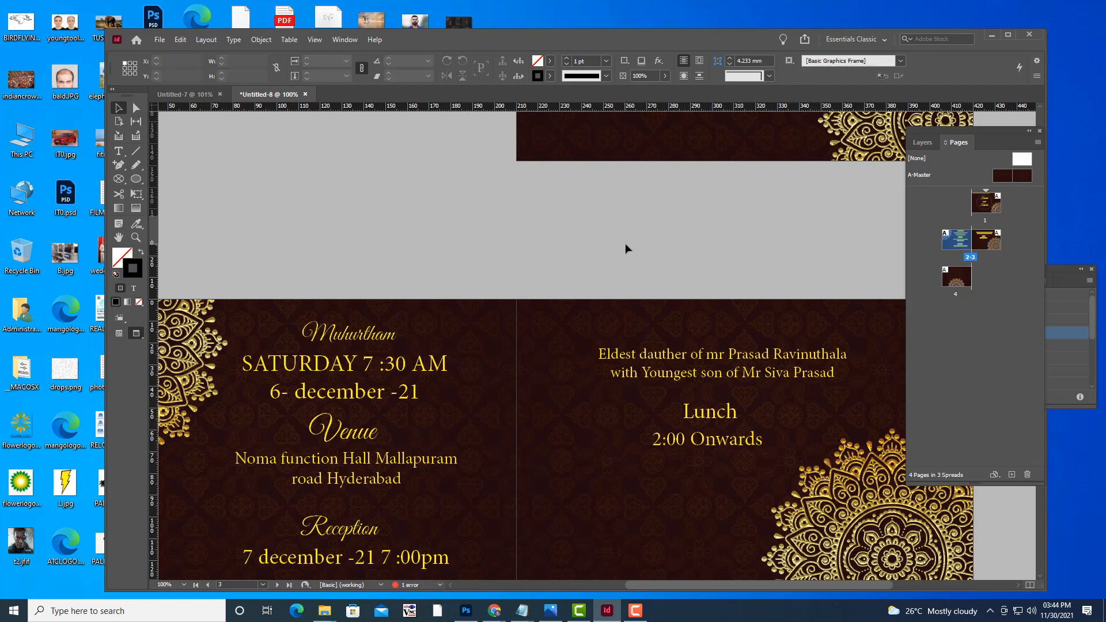
Zoom out over the page 2–3 spread and switch to Normal mode to show frame edges.
{"action": "key", "text": "ctrl+minus"}
{"action": "key", "text": "ctrl+equal"}
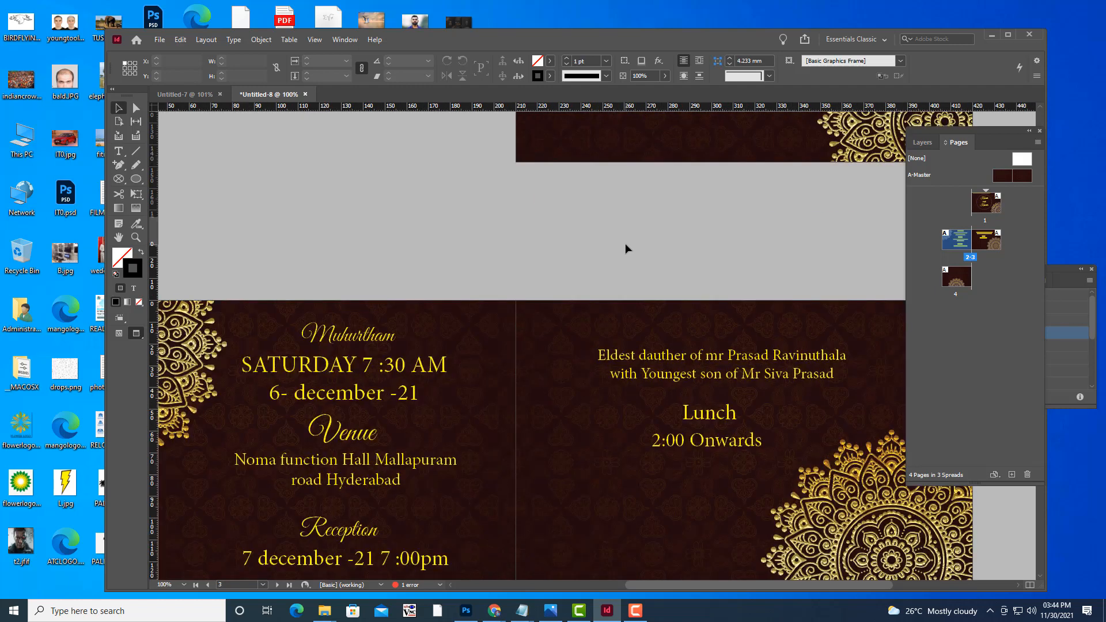
{"action": "scroll", "coordinate": [625, 244], "scroll_direction": "down", "scroll_amount": 3}
{"action": "scroll", "coordinate": [685, 401], "scroll_direction": "up", "scroll_amount": 1}
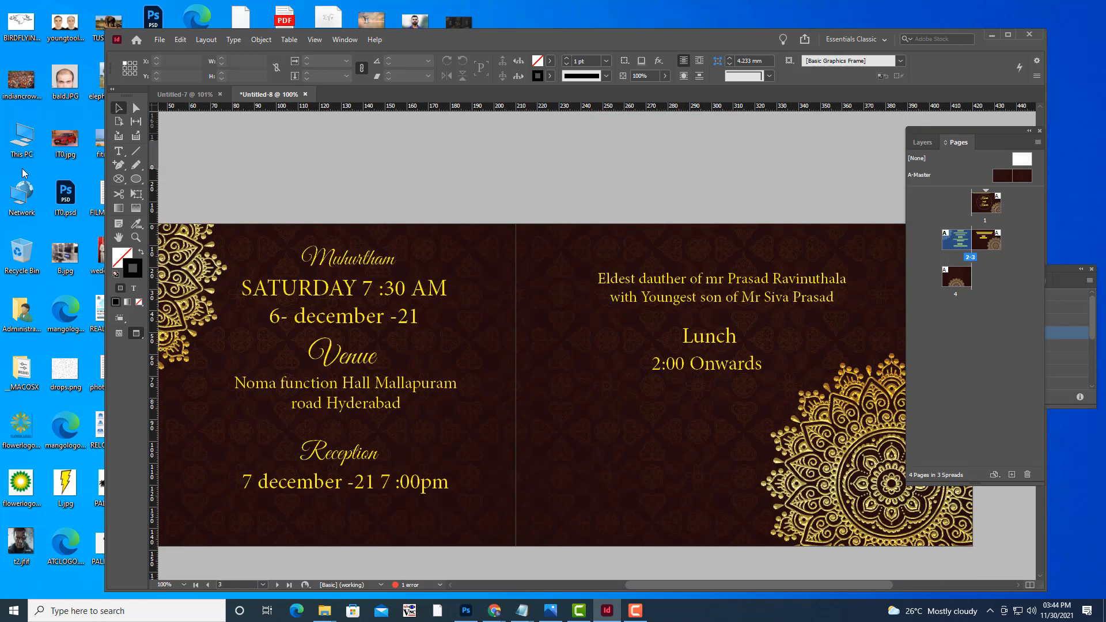
{"action": "left_click", "coordinate": [119, 150]}
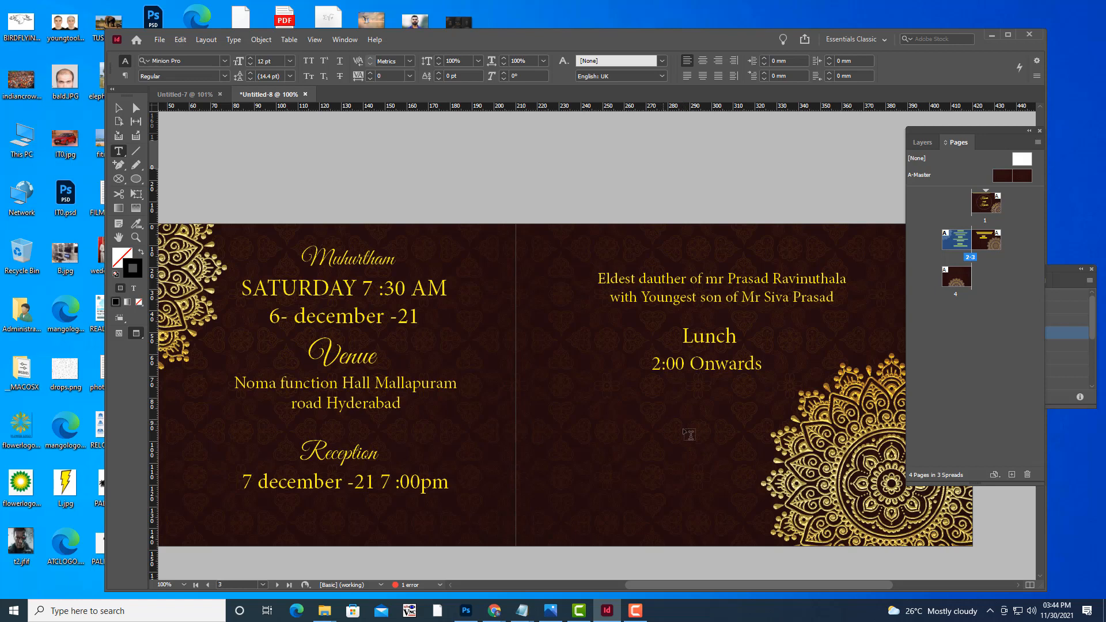
{"action": "scroll", "coordinate": [656, 420], "scroll_direction": "up", "scroll_amount": 1}
{"action": "scroll", "coordinate": [658, 412], "scroll_direction": "up", "scroll_amount": 1}
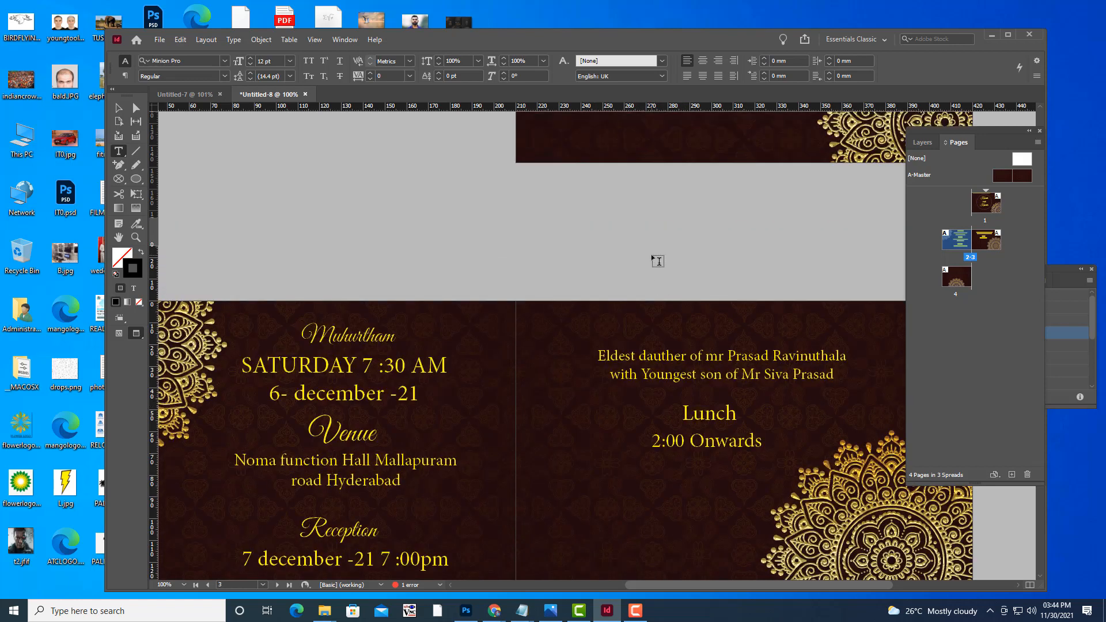
{"action": "key", "text": "ctrl+minus"}
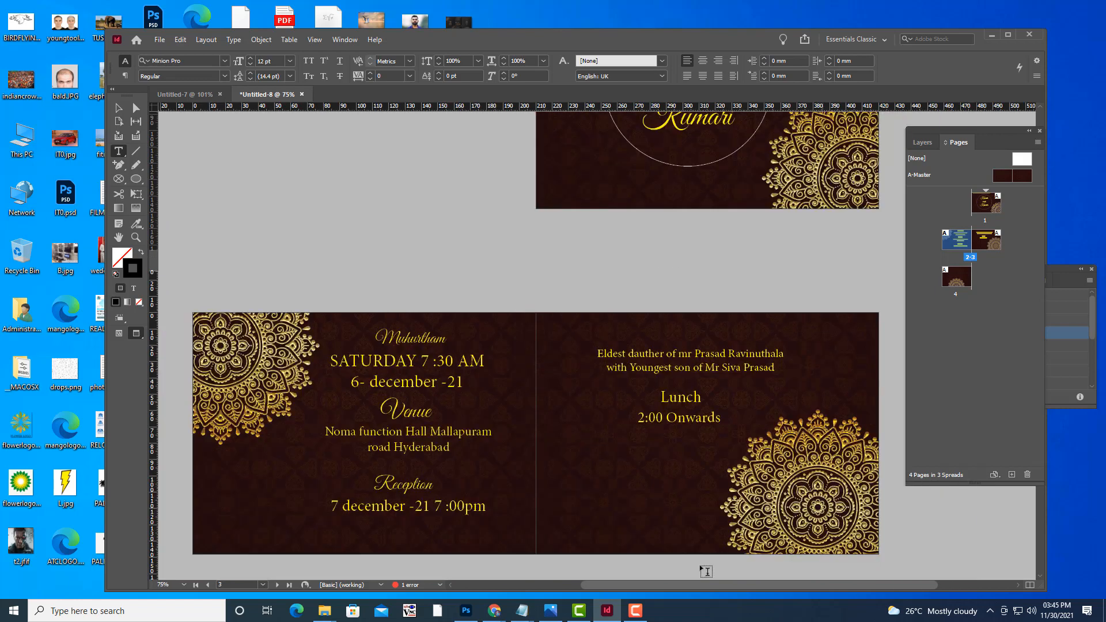
{"action": "scroll", "coordinate": [648, 459], "scroll_direction": "down", "scroll_amount": 7}
{"action": "scroll", "coordinate": [648, 456], "scroll_direction": "up", "scroll_amount": 4}
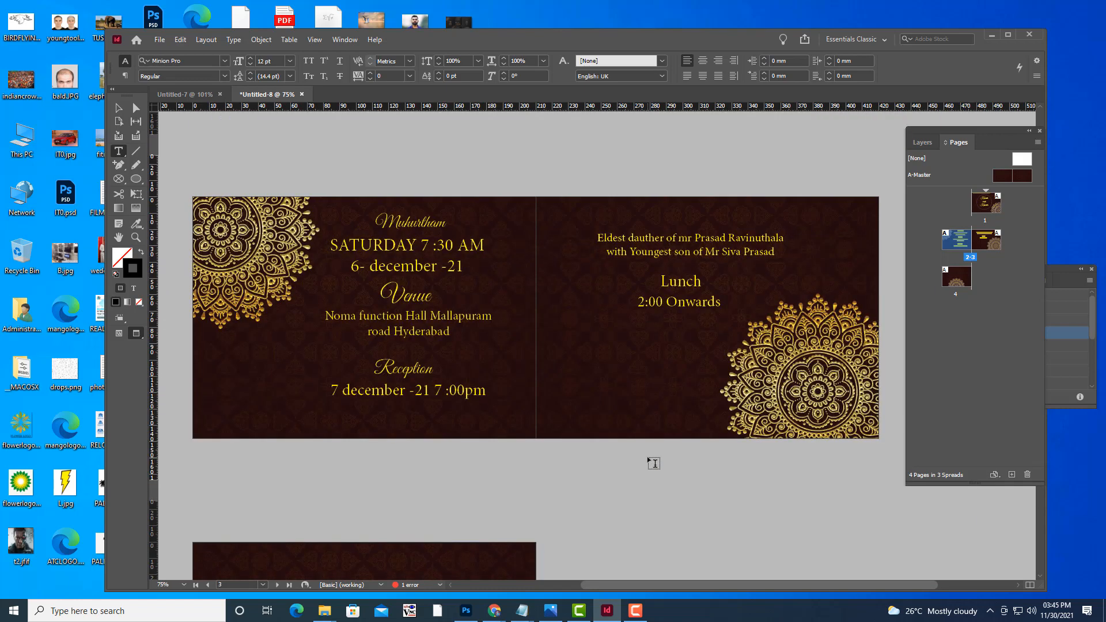
{"action": "key", "text": "w"}
{"action": "key", "text": "w"}
{"action": "key", "text": "w"}
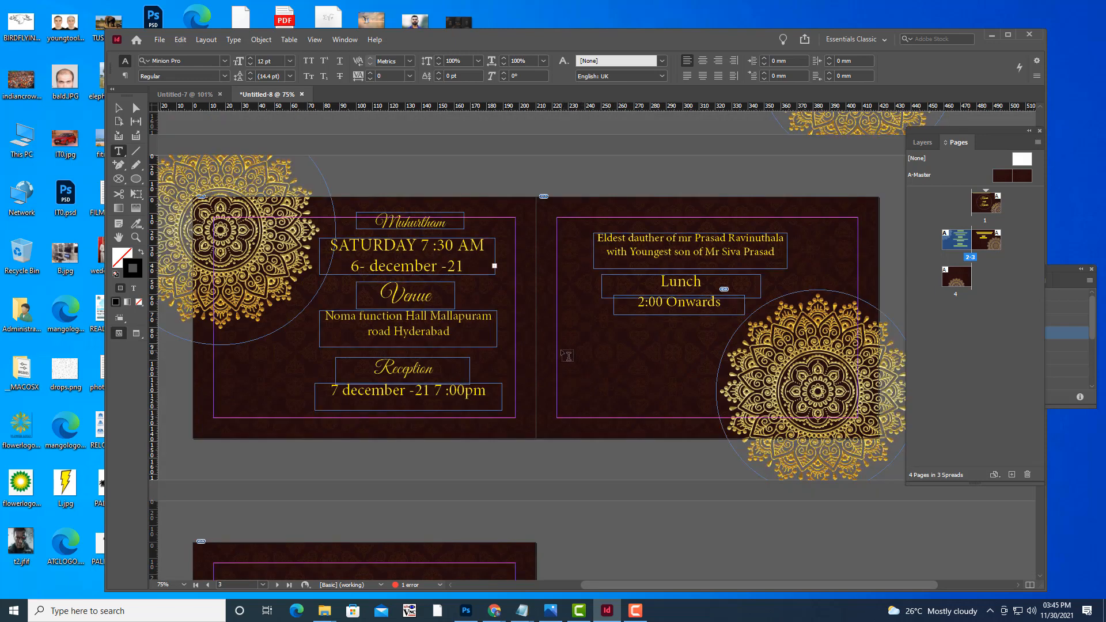
Draw a text frame below the lunch time and type the CELL and ALTERNATE NUMBER contact lines.
{"action": "mouse_move", "coordinate": [560, 351]}
{"action": "left_mouse_down"}
{"action": "mouse_move", "coordinate": [656, 373]}
{"action": "mouse_move", "coordinate": [735, 373]}
{"action": "mouse_move", "coordinate": [701, 374]}
{"action": "left_mouse_up"}
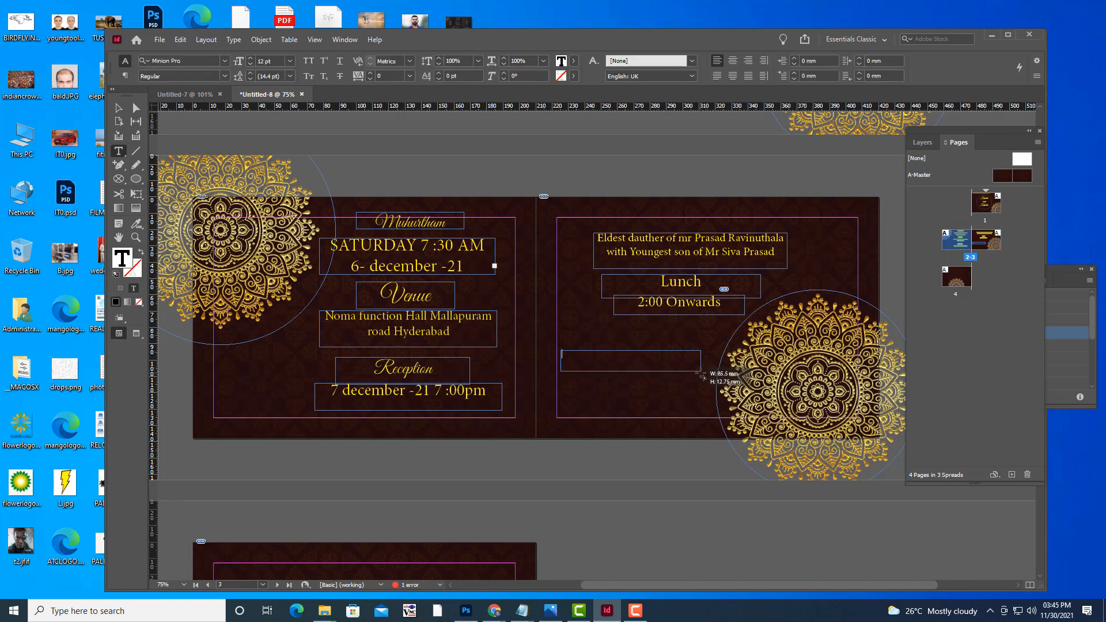
{"action": "key", "text": "ctrl+equal"}
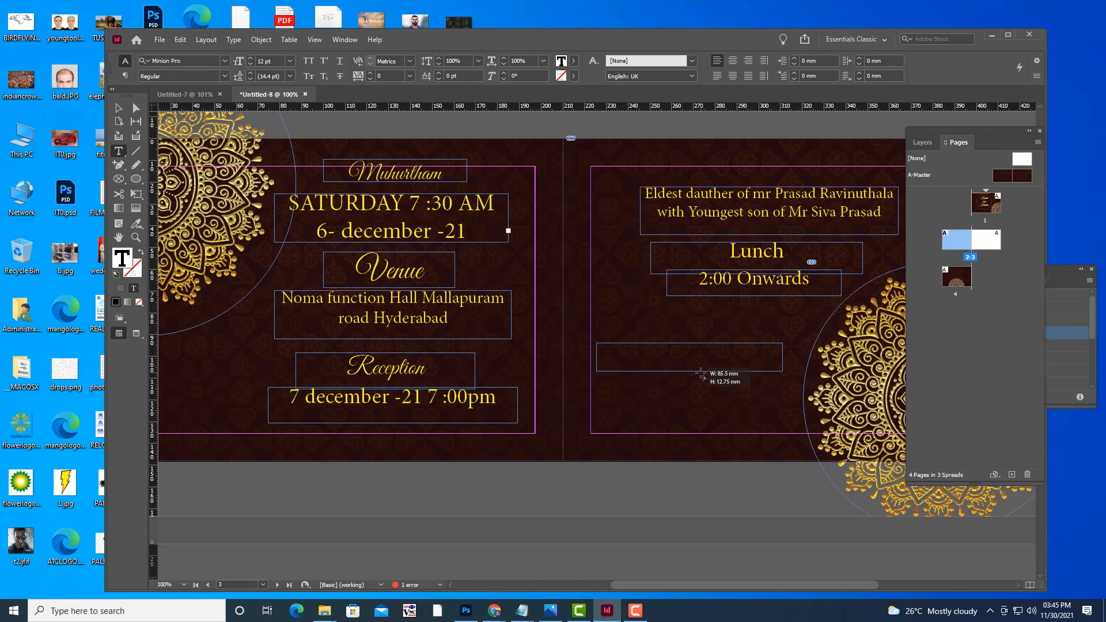
{"action": "type", "text": "Wi"}
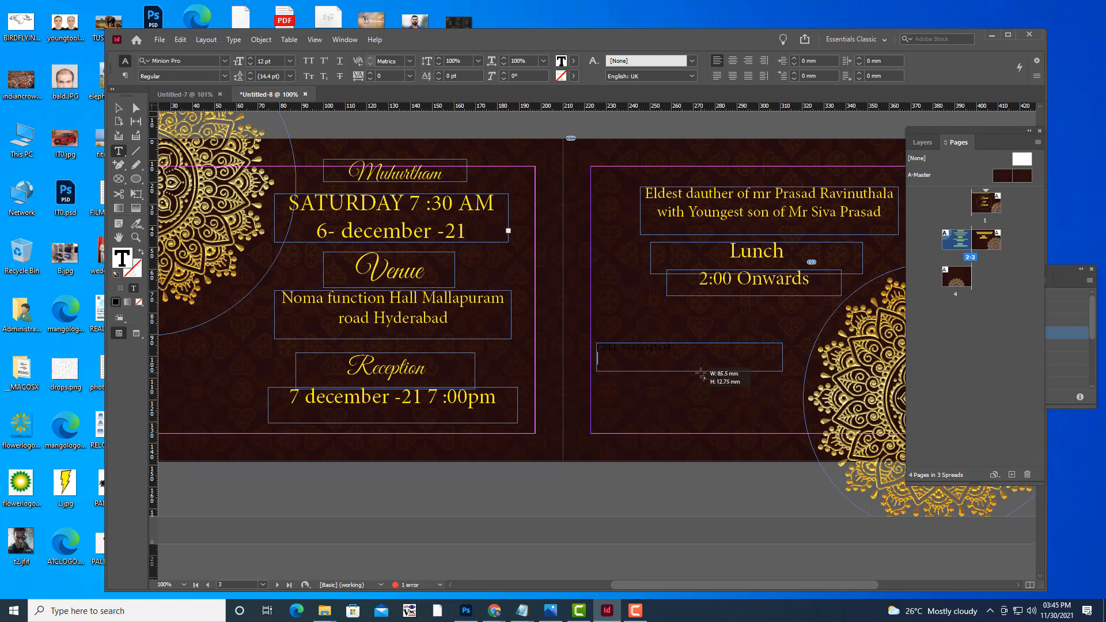
{"action": "key", "text": "Return"}
{"action": "type", "text": "ALL"}
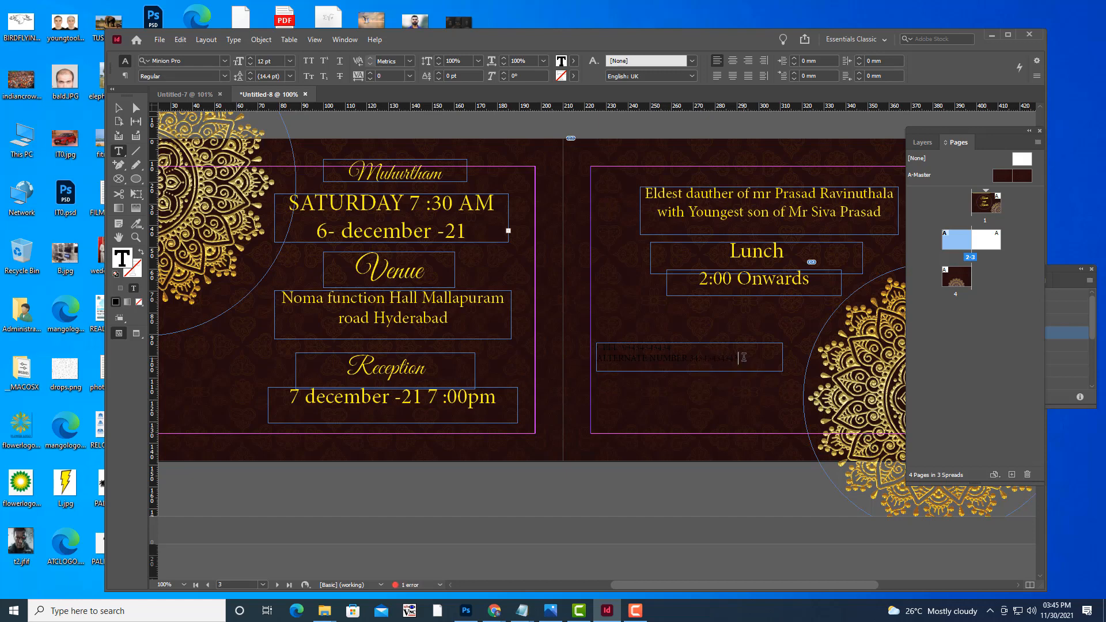
Colour the phone numbers and then all the contact text yellow.
{"action": "left_click_drag", "start_coordinate": [743, 357], "coordinate": [690, 358]}
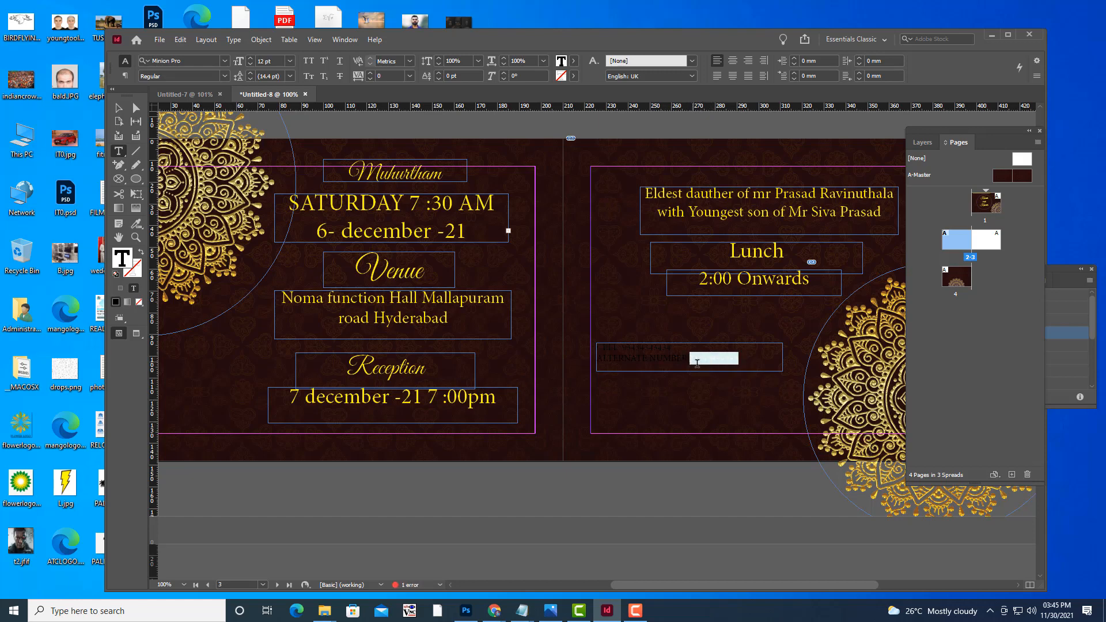
{"action": "left_click", "coordinate": [576, 61]}
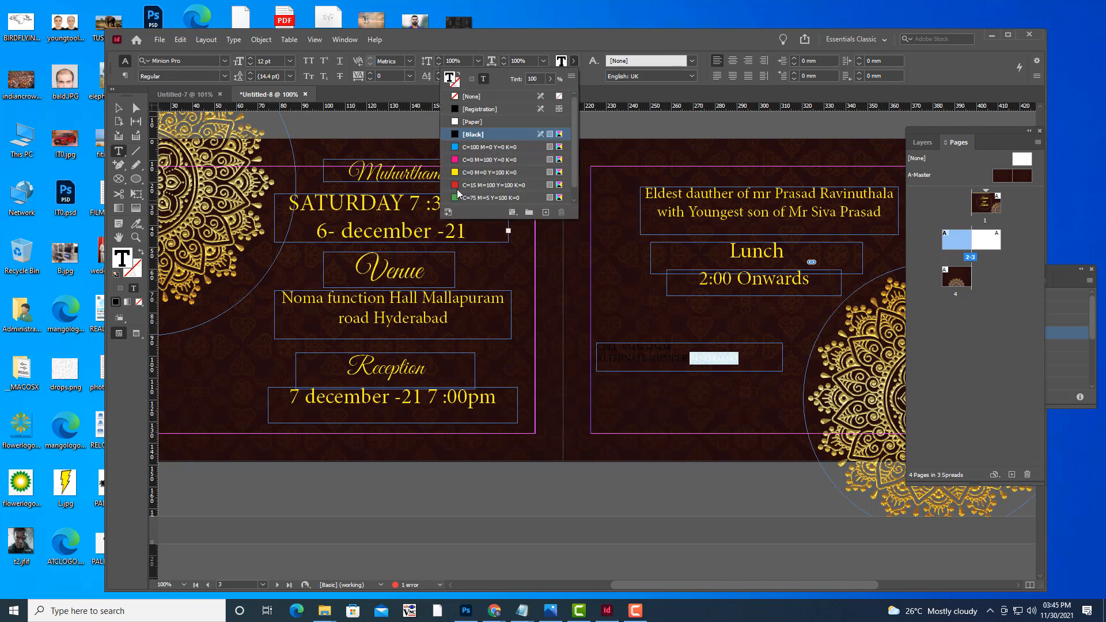
{"action": "left_click", "coordinate": [469, 172]}
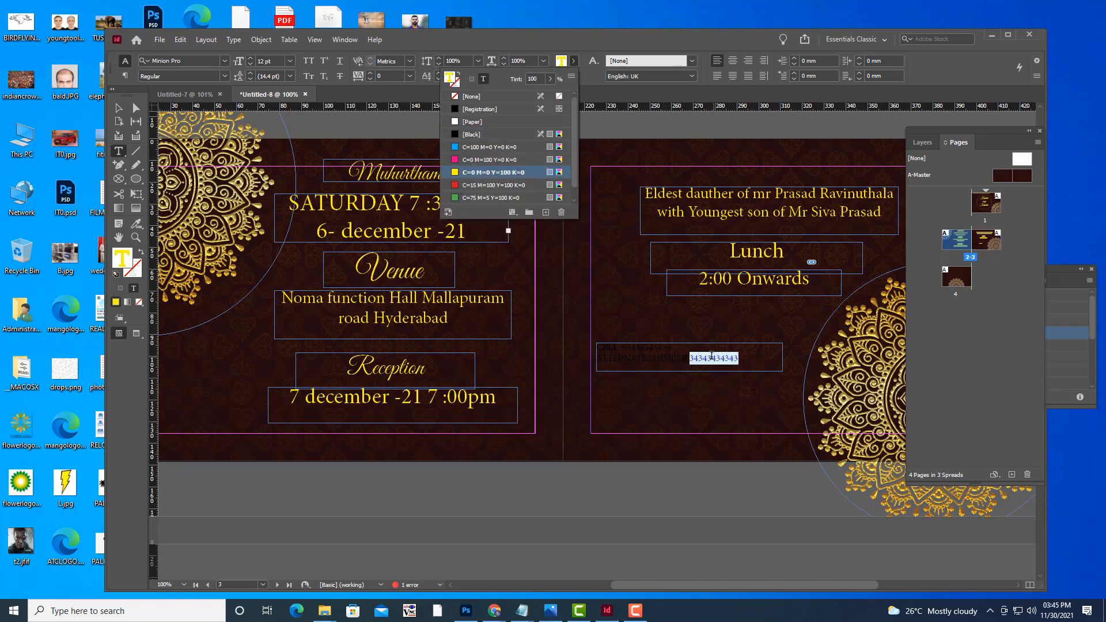
{"action": "left_click_drag", "start_coordinate": [671, 348], "coordinate": [625, 343]}
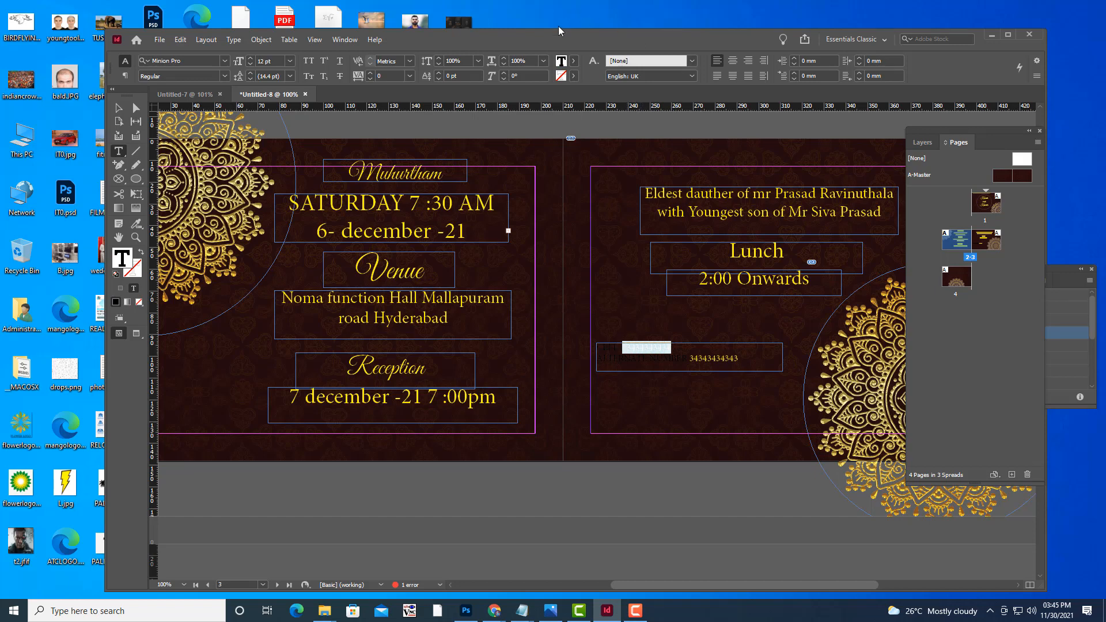
{"action": "left_click", "coordinate": [567, 62]}
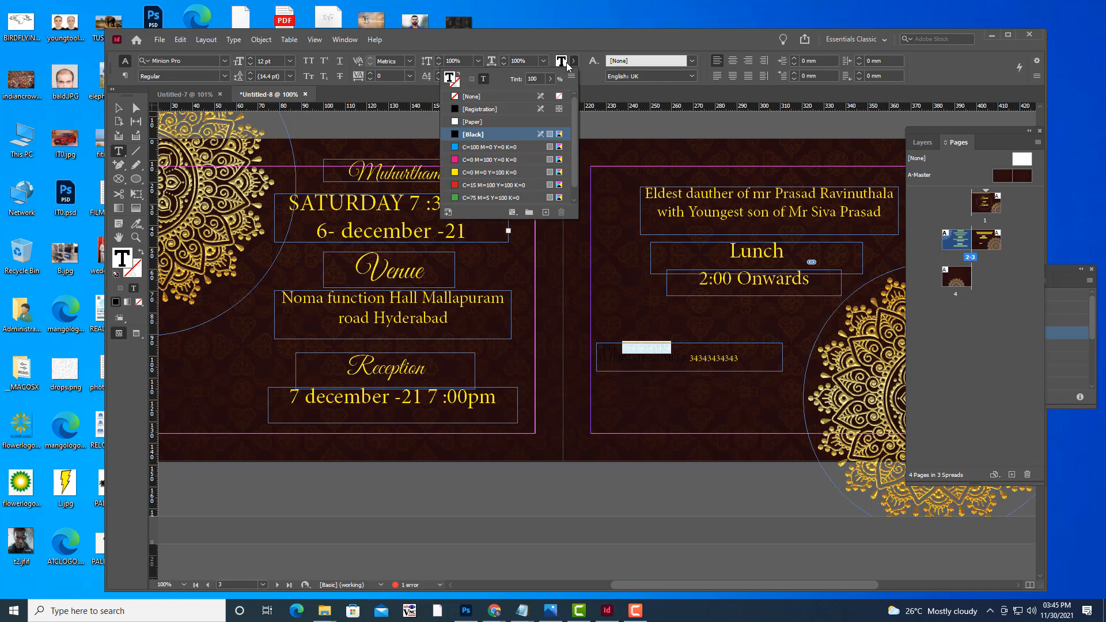
{"action": "left_click", "coordinate": [458, 171]}
{"action": "left_click", "coordinate": [119, 111]}
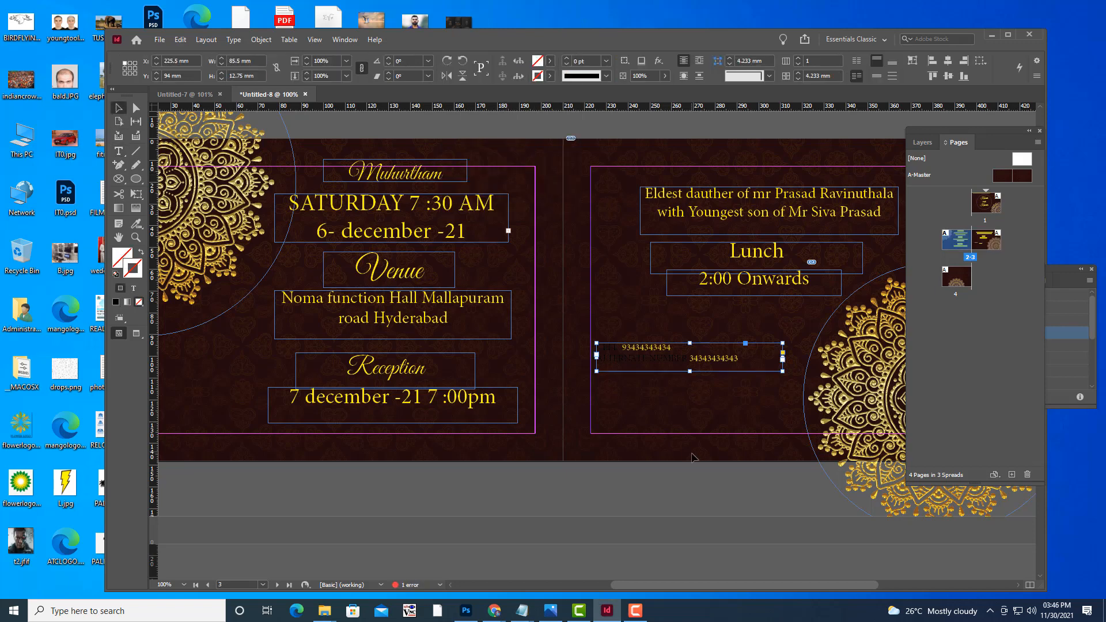
{"action": "left_click", "coordinate": [117, 153]}
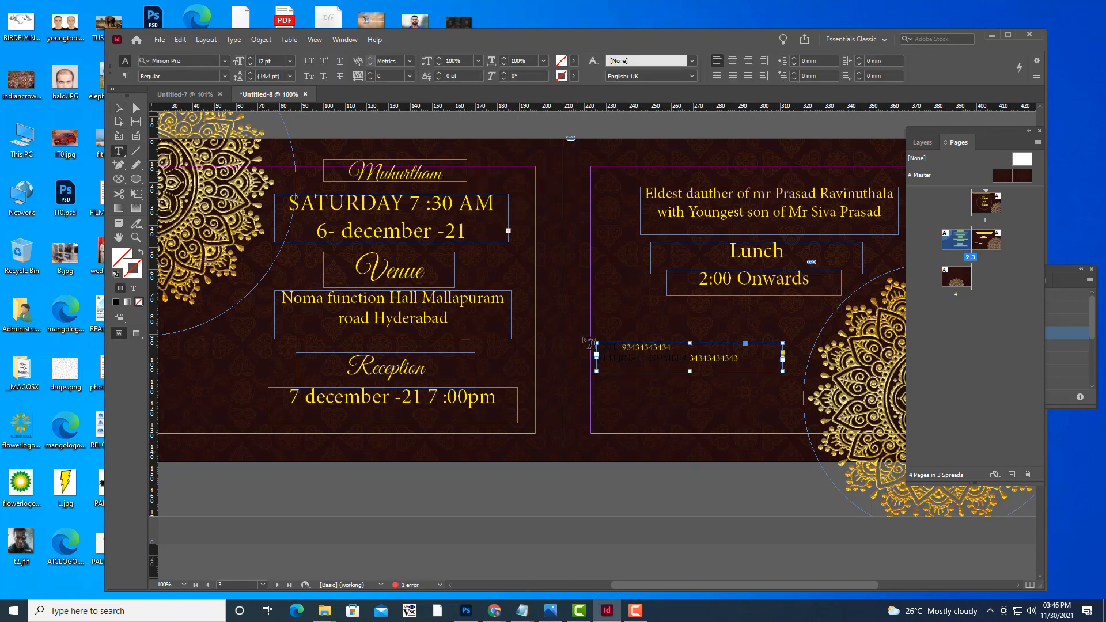
{"action": "left_click_drag", "start_coordinate": [597, 346], "coordinate": [739, 358]}
{"action": "left_click", "coordinate": [574, 61]}
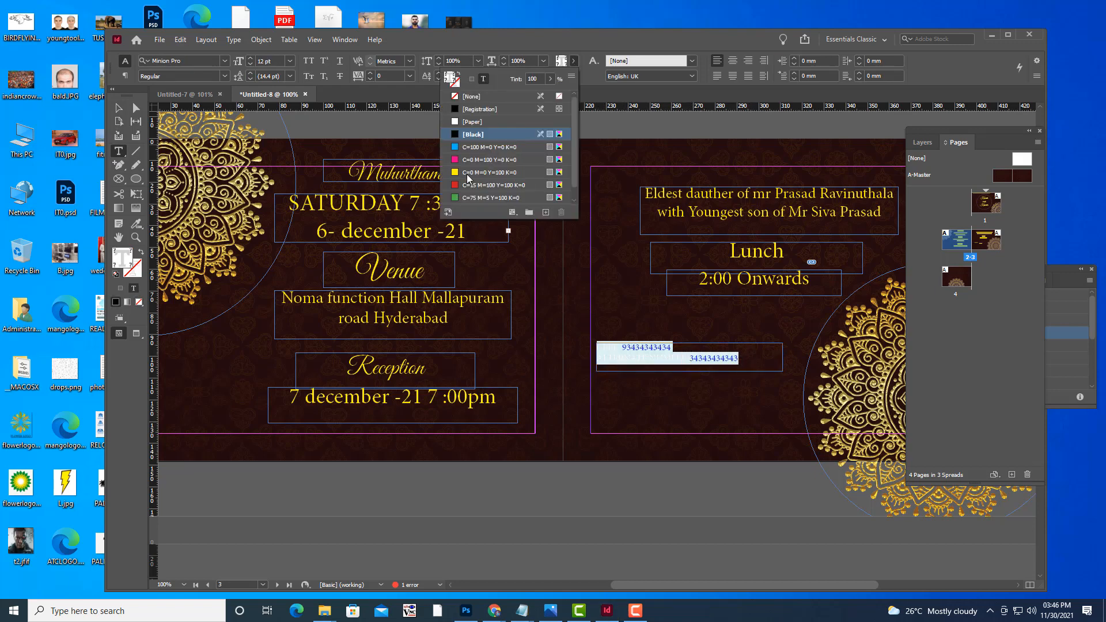
{"action": "left_click", "coordinate": [455, 172]}
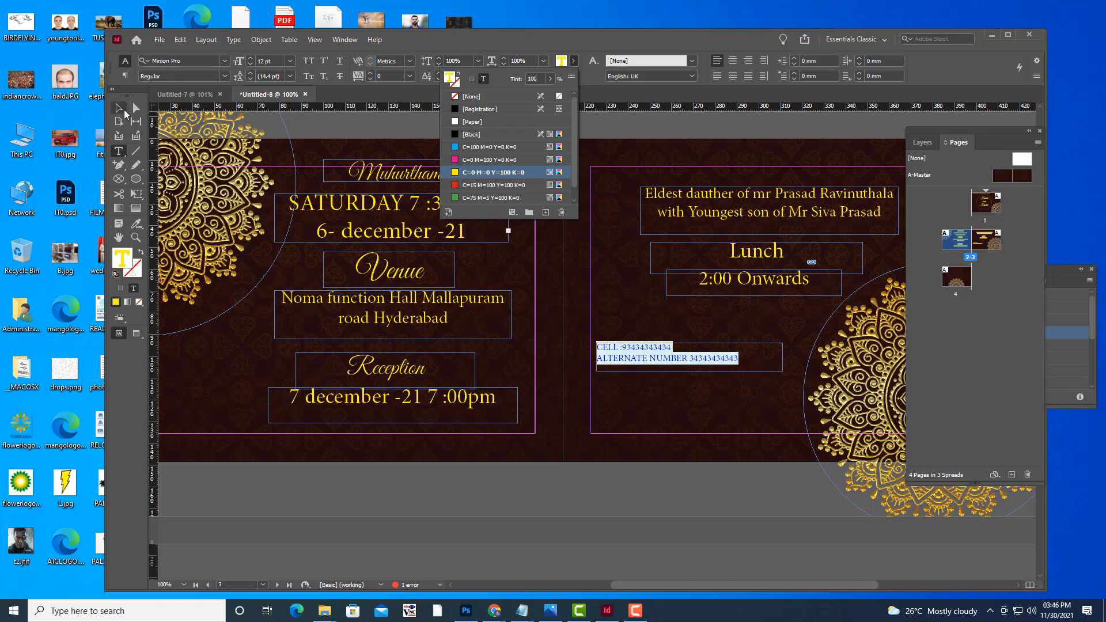
{"action": "key", "text": "Escape"}
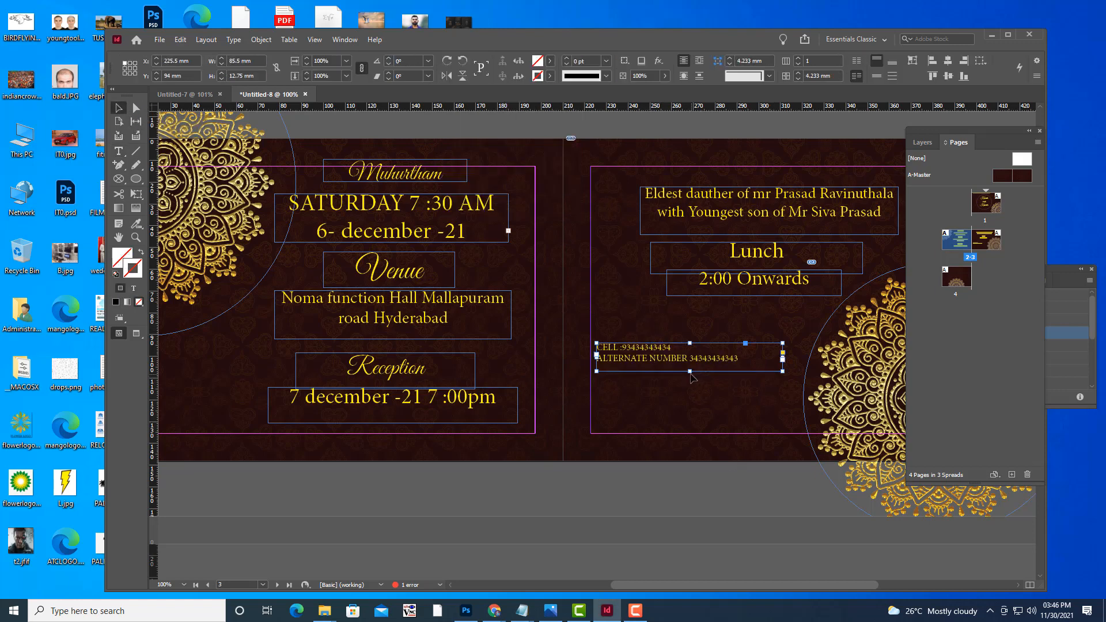
Make the contact frame taller and set the contact text to 22 pt.
{"action": "left_click_drag", "start_coordinate": [690, 371], "coordinate": [690, 420]}
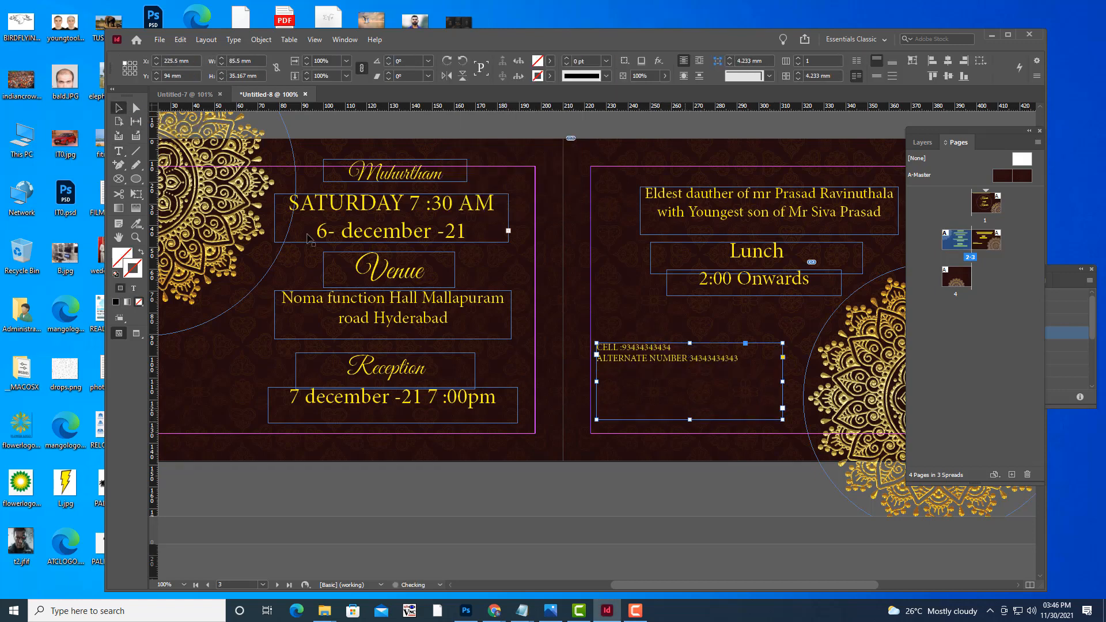
{"action": "left_click", "coordinate": [118, 151]}
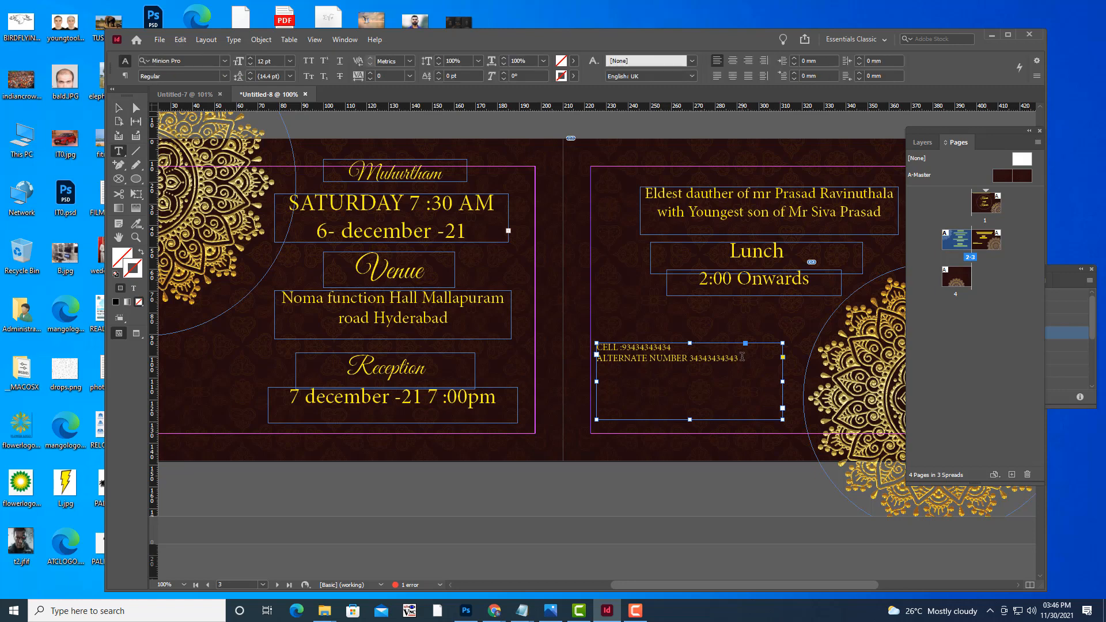
{"action": "left_click_drag", "start_coordinate": [742, 357], "coordinate": [596, 347]}
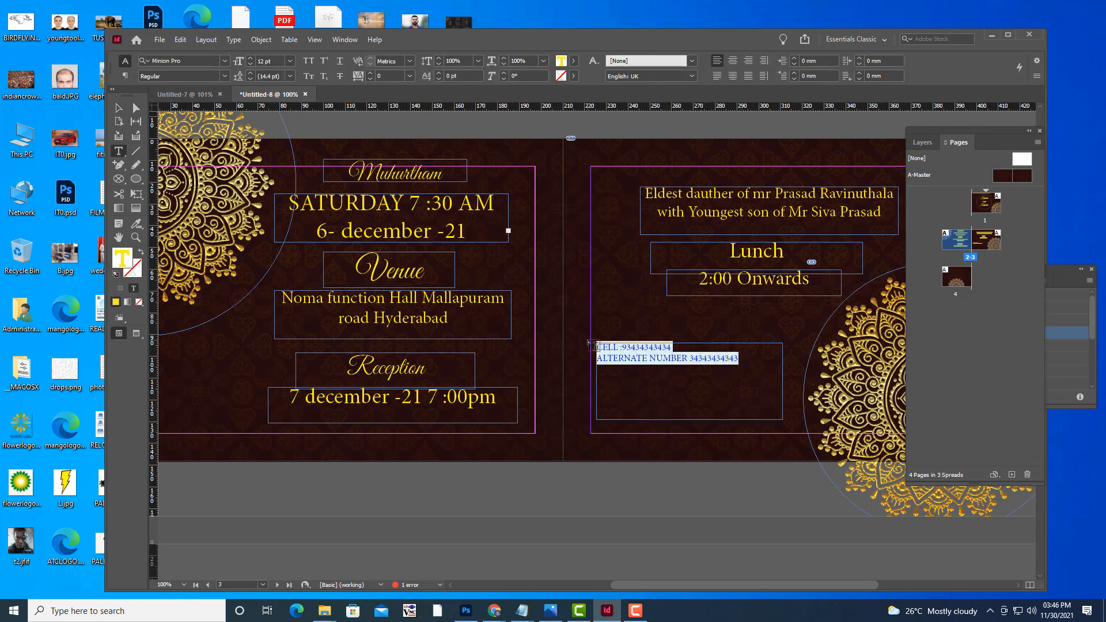
{"action": "key", "text": "ctrl+shift+period"}
{"action": "key", "text": "ctrl+shift+period"}
{"action": "key", "text": "ctrl+shift+period"}
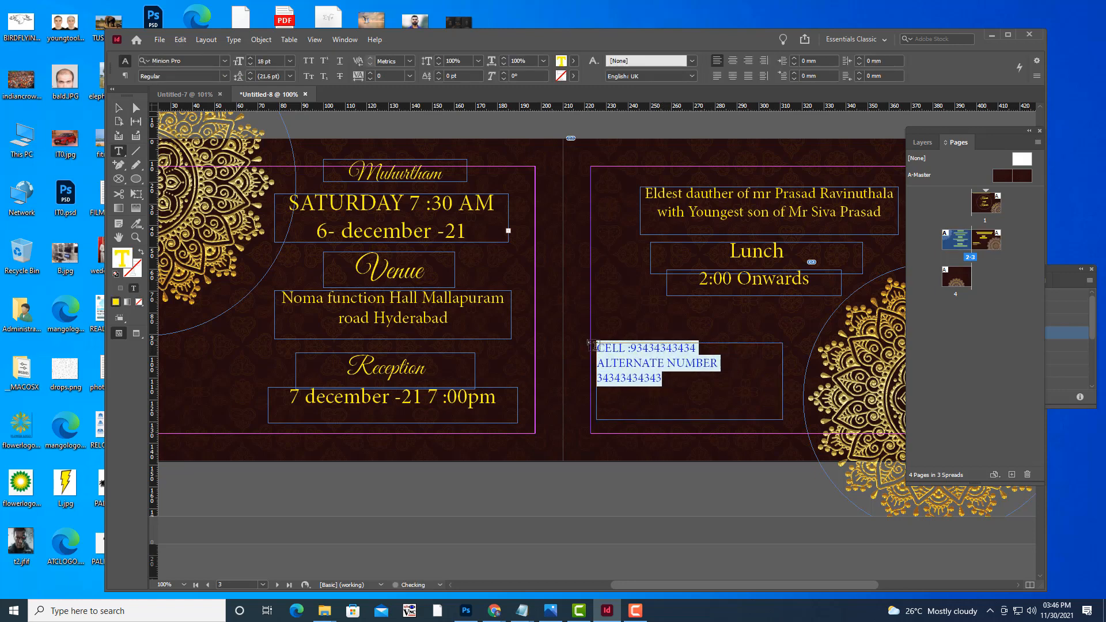
{"action": "key", "text": "ctrl+shift+comma"}
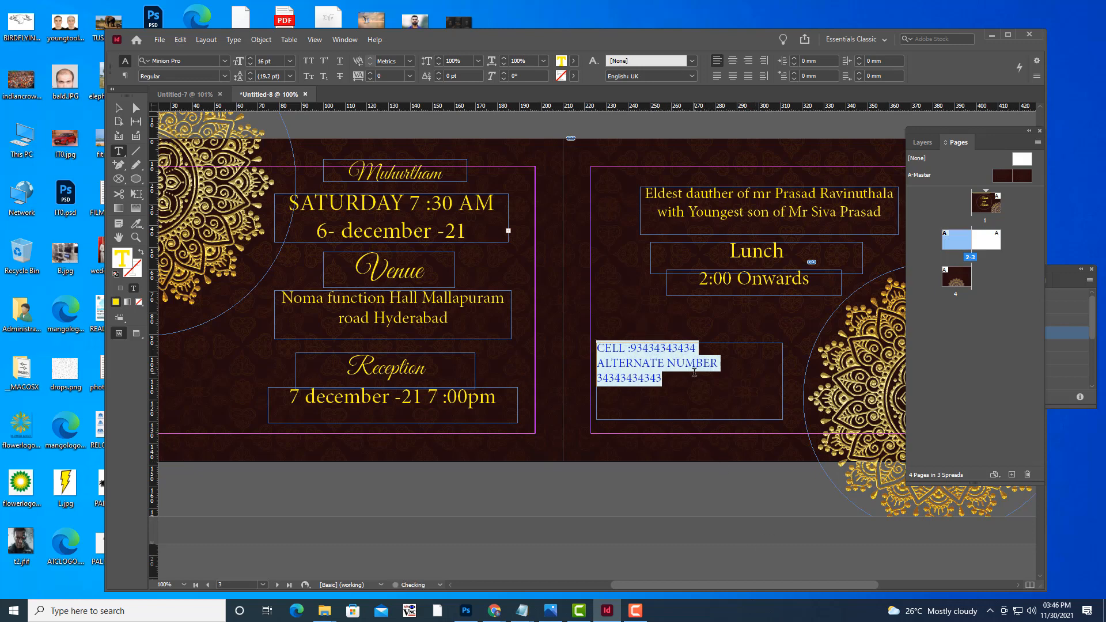
{"action": "key", "text": "ctrl+shift+period"}
{"action": "key", "text": "ctrl+shift+period"}
{"action": "key", "text": "ctrl+shift+period"}
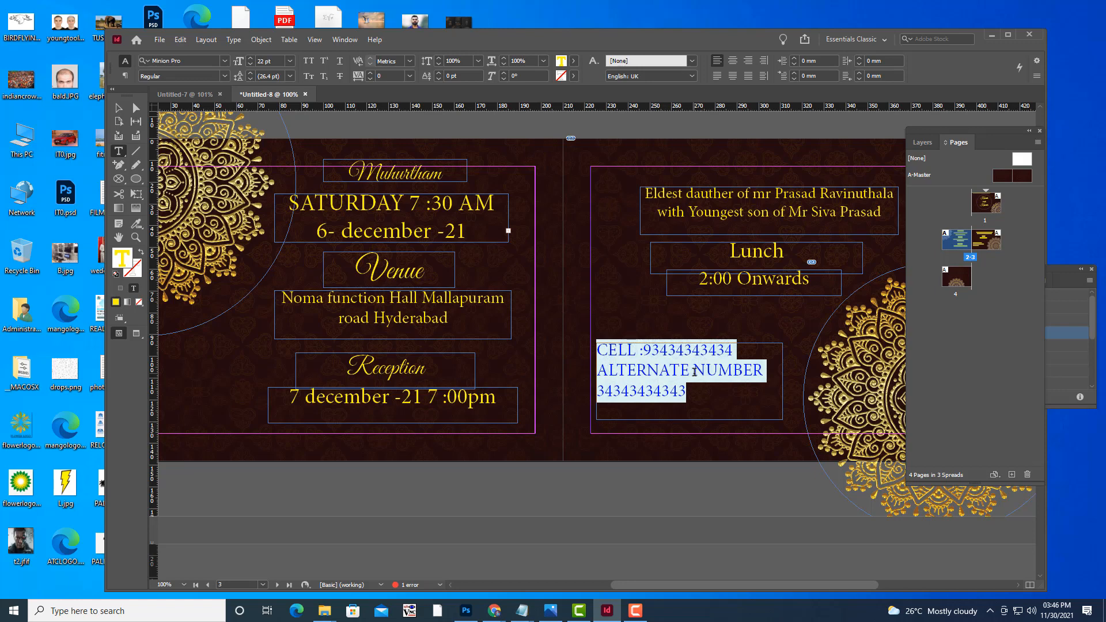
Reshape and lower the contact frame to fit three lines, and centre the ALTERNATE NUMBER lines.
{"action": "left_click", "coordinate": [118, 107]}
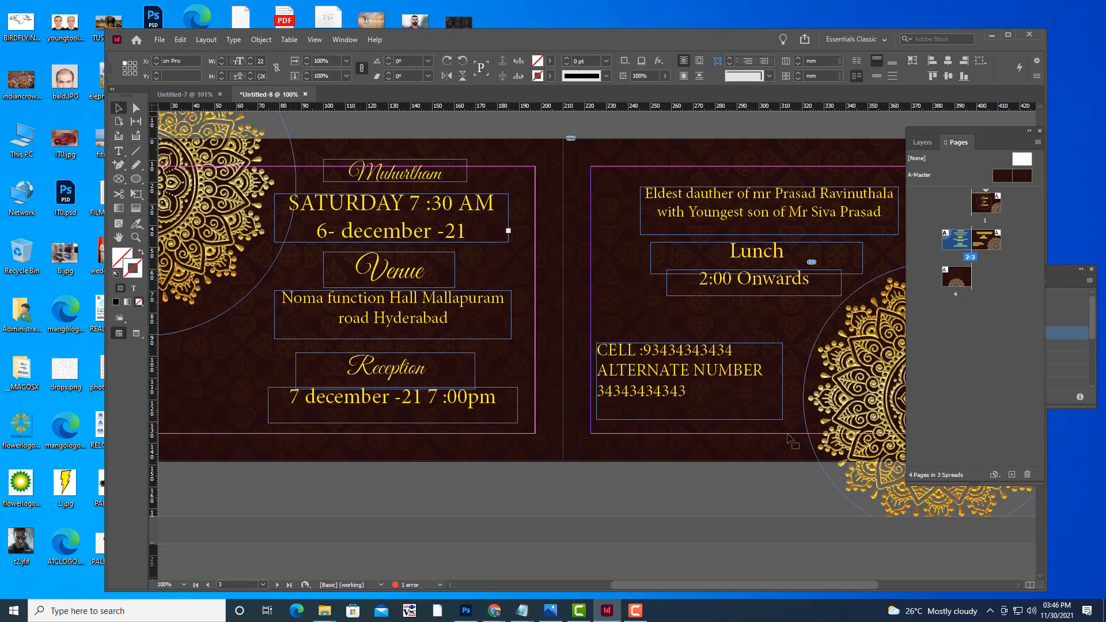
{"action": "left_click_drag", "start_coordinate": [782, 419], "coordinate": [795, 391]}
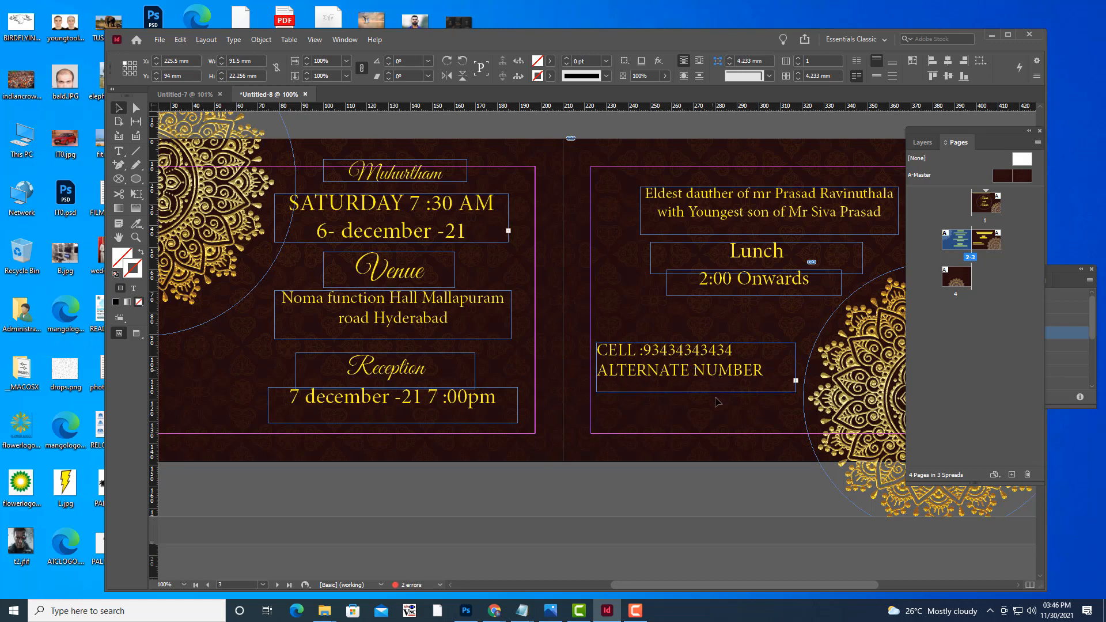
{"action": "left_click_drag", "start_coordinate": [714, 397], "coordinate": [712, 399]}
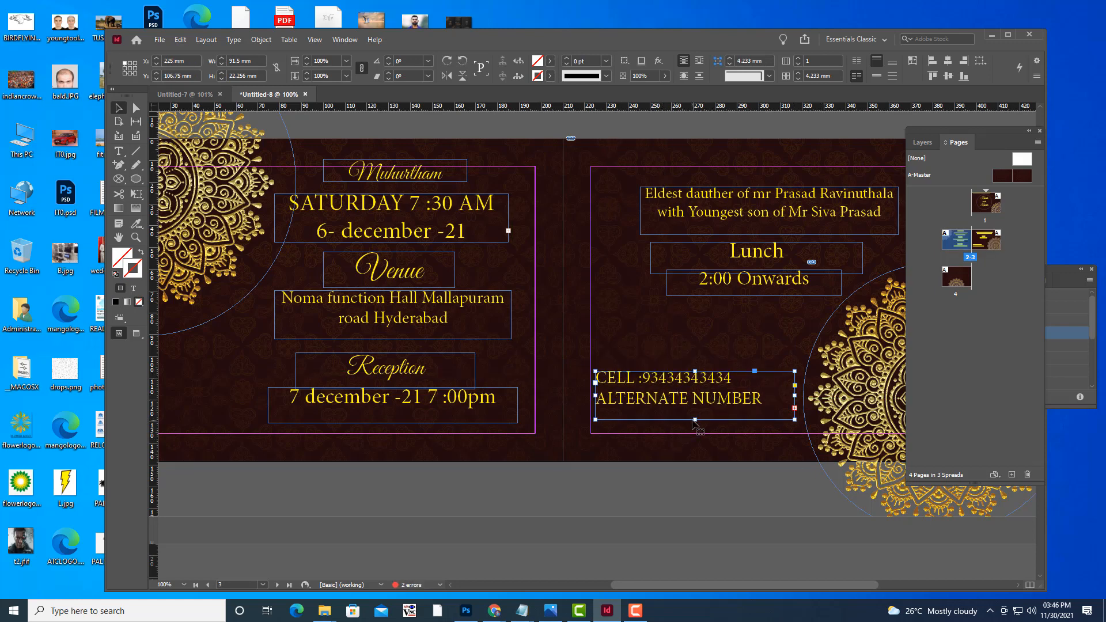
{"action": "left_click_drag", "start_coordinate": [694, 421], "coordinate": [597, 387]}
{"action": "left_click", "coordinate": [119, 151]}
{"action": "left_click", "coordinate": [732, 61]}
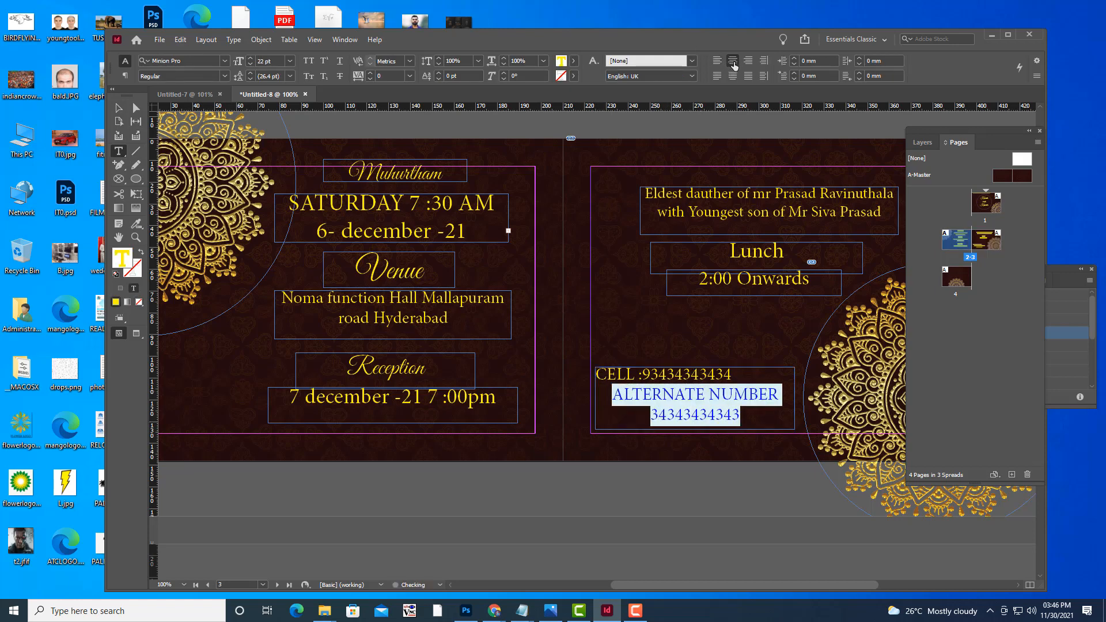
{"action": "left_click", "coordinate": [120, 112]}
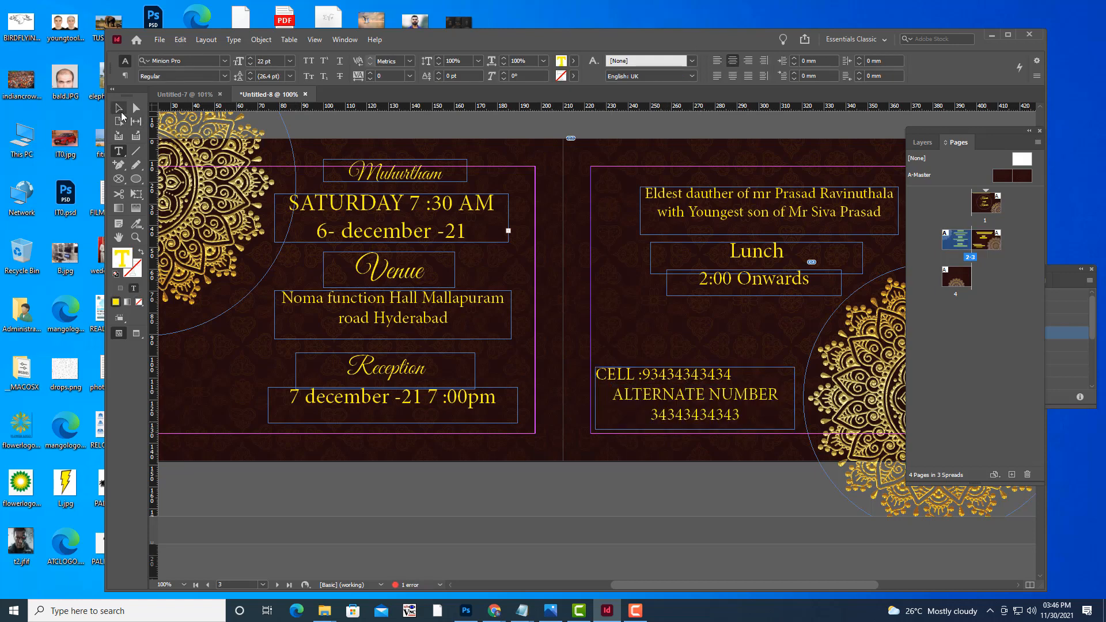
{"action": "left_click", "coordinate": [731, 503]}
Centre all three contact lines including CELL, then preview the spread at 75%.
{"action": "key", "text": "w"}
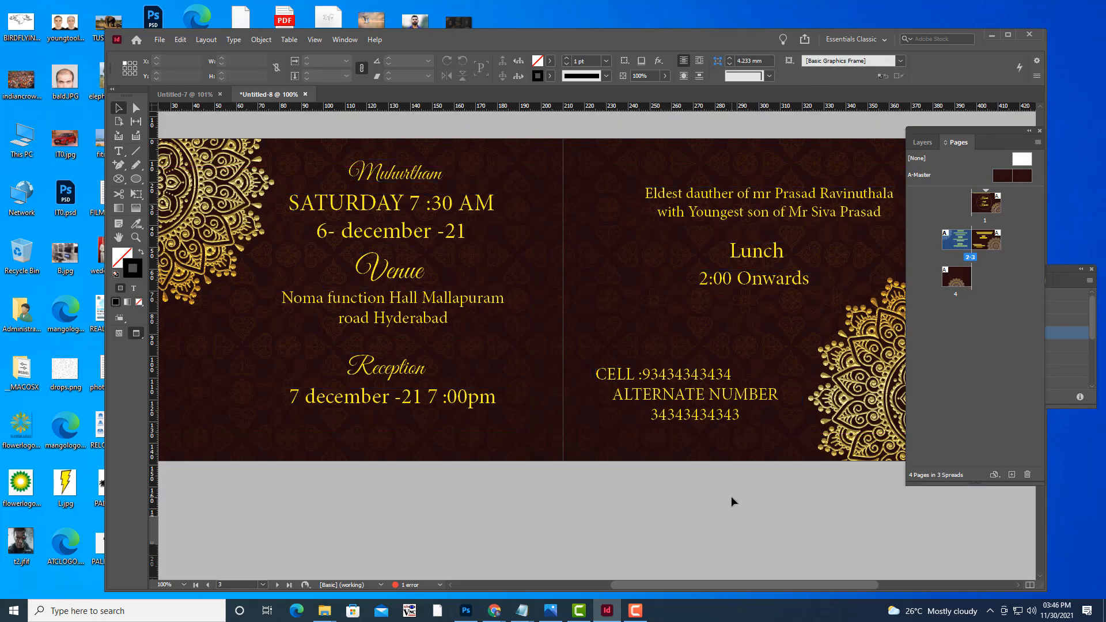
{"action": "key", "text": "w"}
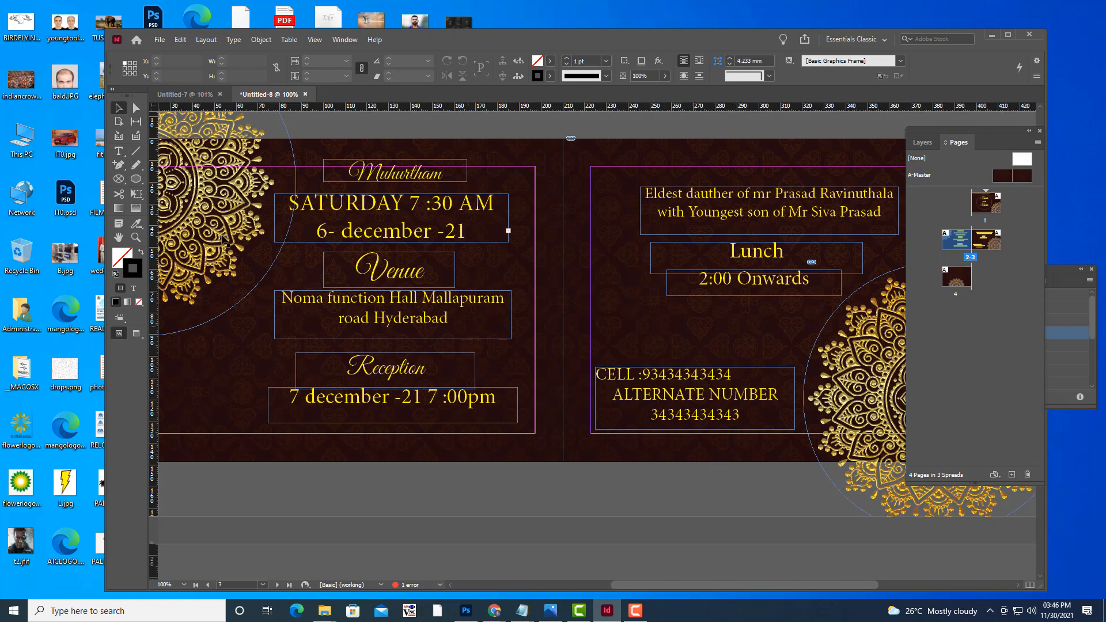
{"action": "left_click", "coordinate": [118, 151]}
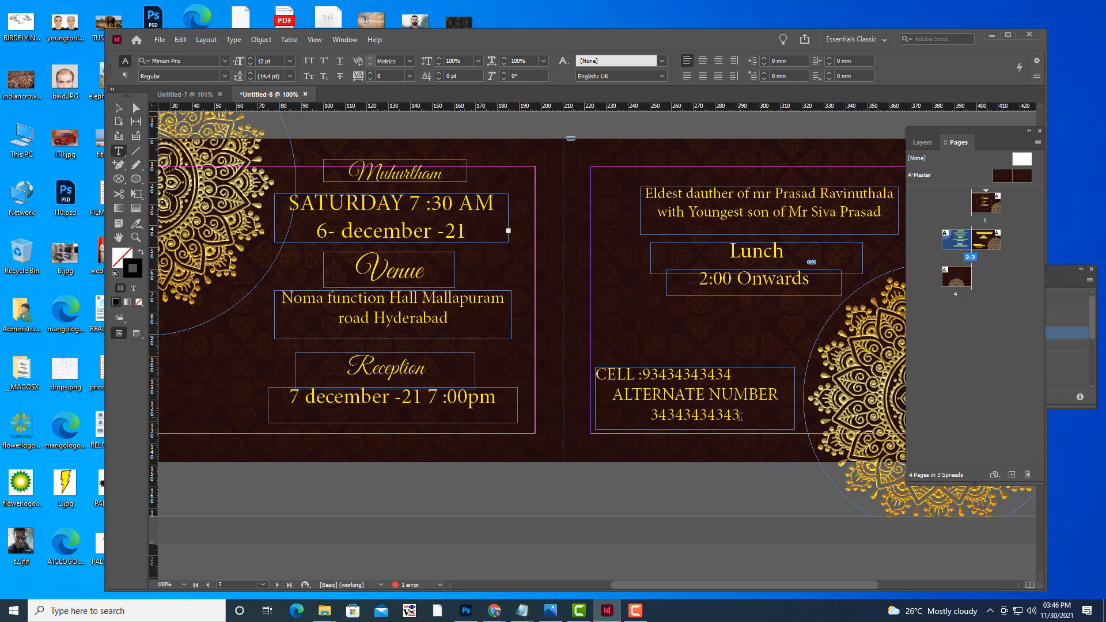
{"action": "left_click_drag", "start_coordinate": [740, 416], "coordinate": [579, 371]}
{"action": "left_click", "coordinate": [731, 61]}
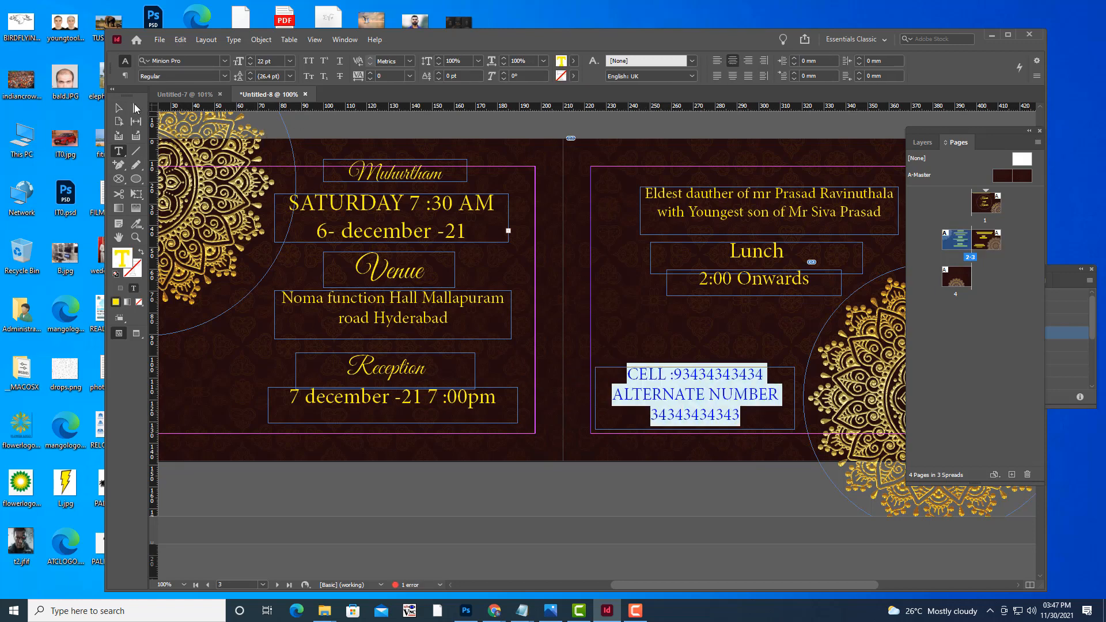
{"action": "left_click", "coordinate": [119, 108]}
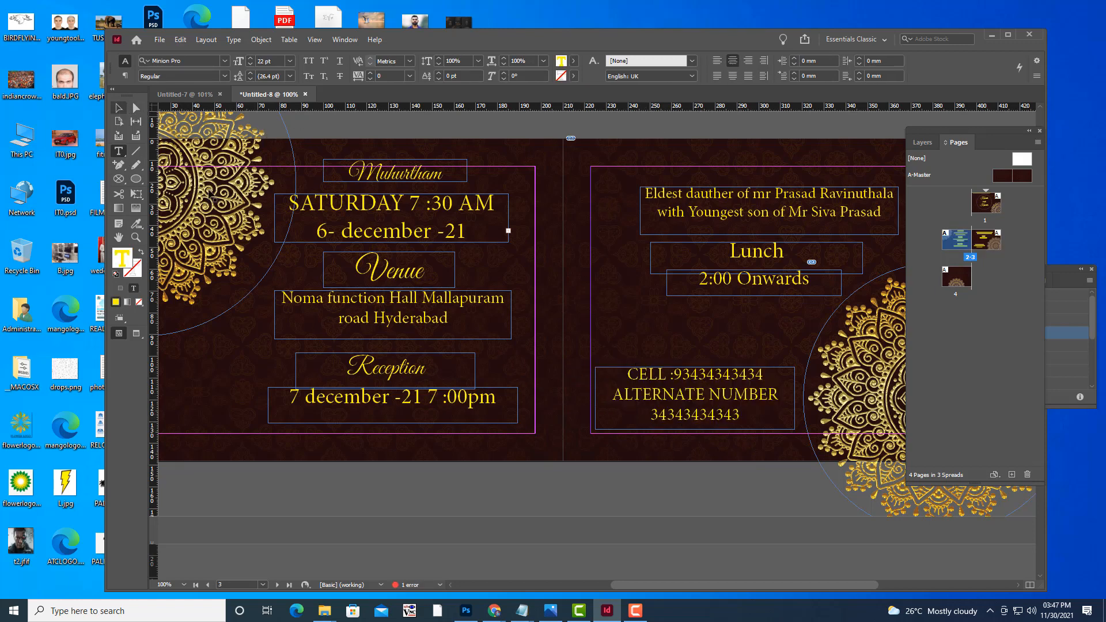
{"action": "left_click", "coordinate": [745, 494]}
{"action": "key", "text": "w"}
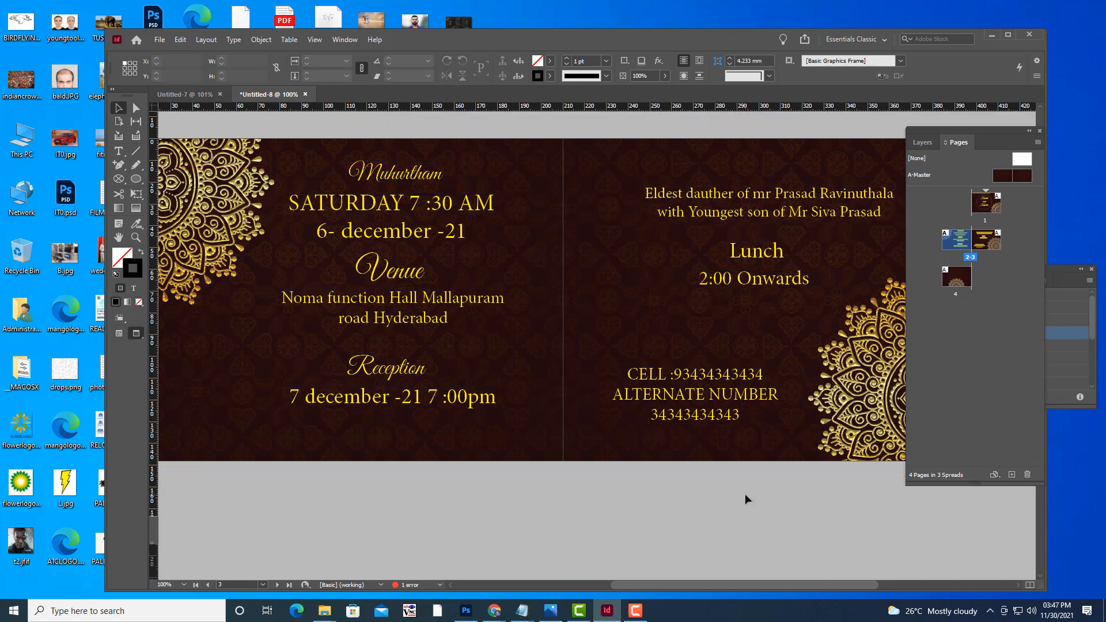
{"action": "key", "text": "ctrl+minus"}
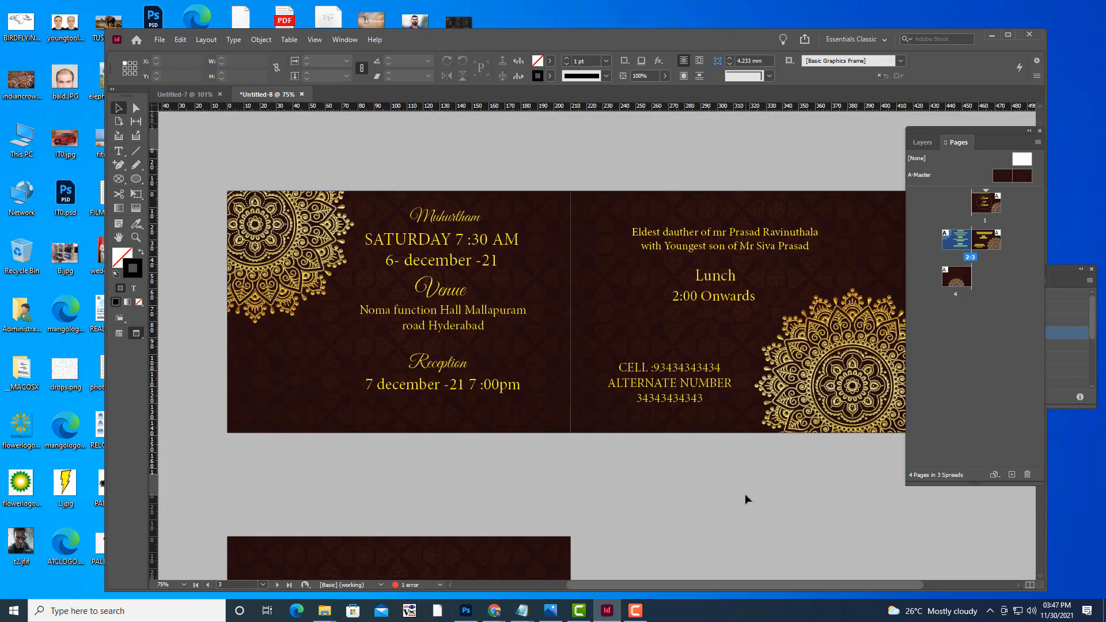
Bring page 4 into view at 100% and draw an empty text frame near its top.
{"action": "scroll", "coordinate": [761, 168], "scroll_direction": "down", "scroll_amount": 7}
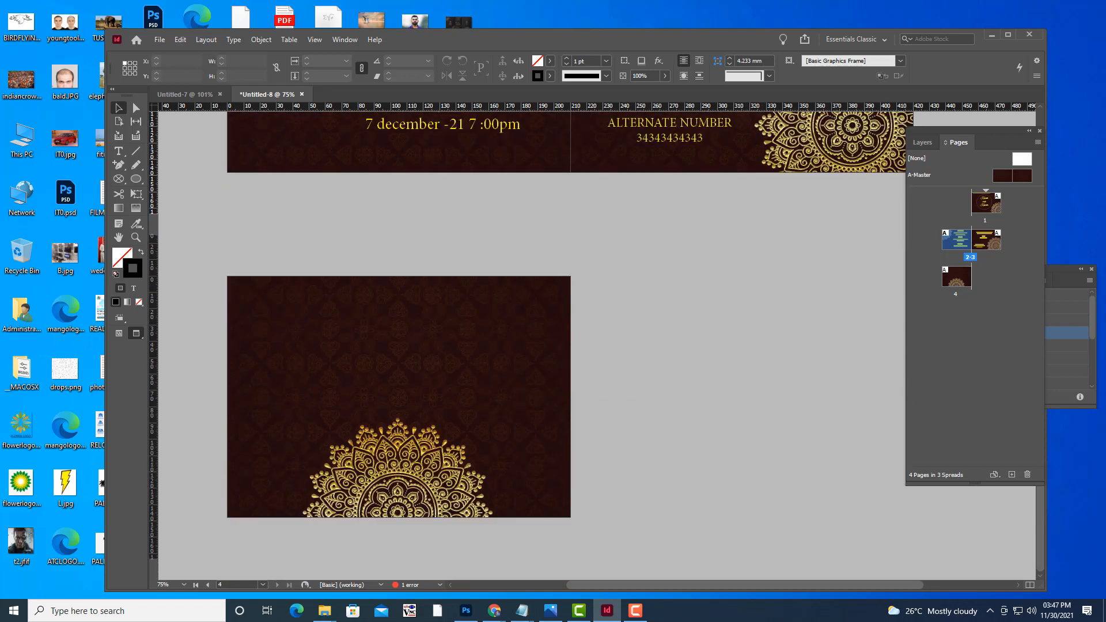
{"action": "scroll", "coordinate": [296, 335], "scroll_direction": "up", "scroll_amount": 4}
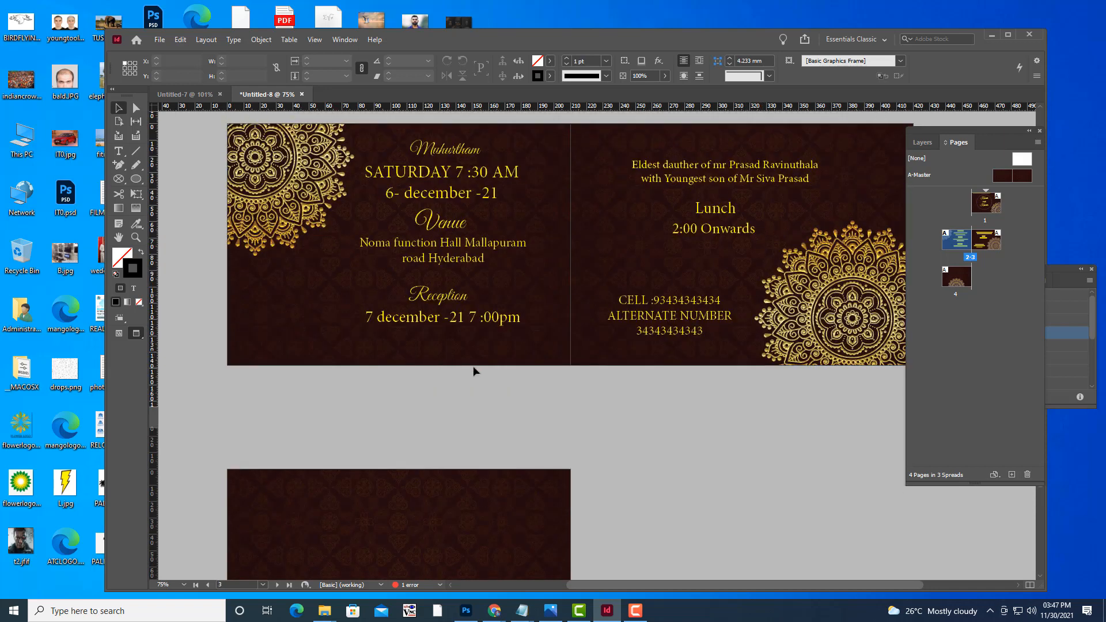
{"action": "key", "text": "w"}
{"action": "key", "text": "w"}
{"action": "key", "text": "h"}
{"action": "left_click_drag", "start_coordinate": [471, 383], "coordinate": [686, 243]}
{"action": "key", "text": "w"}
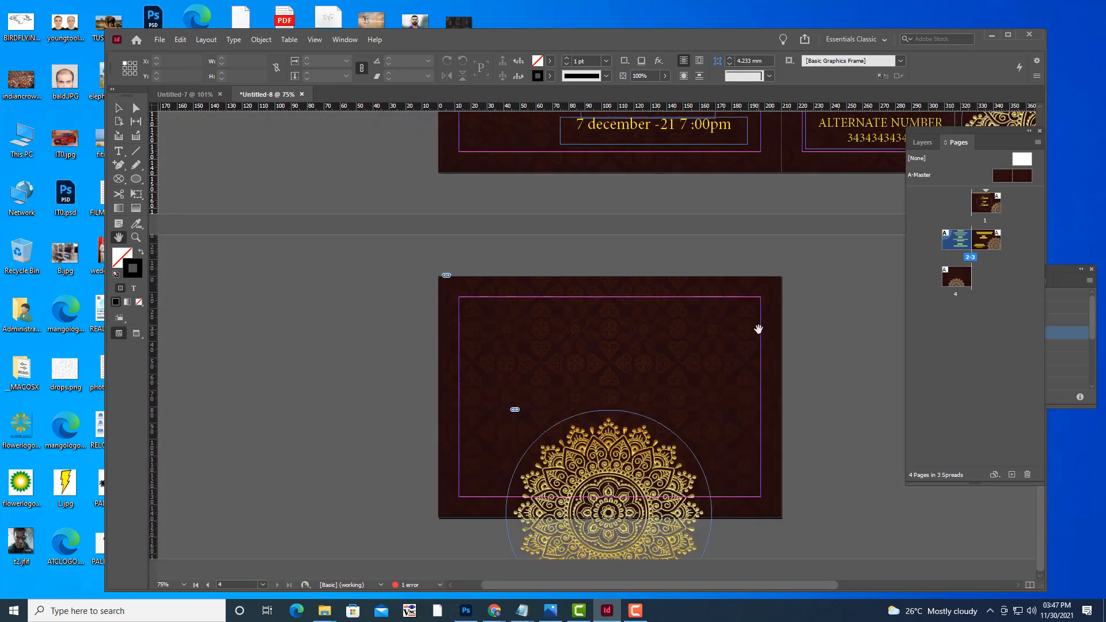
{"action": "key", "text": "ctrl+equal"}
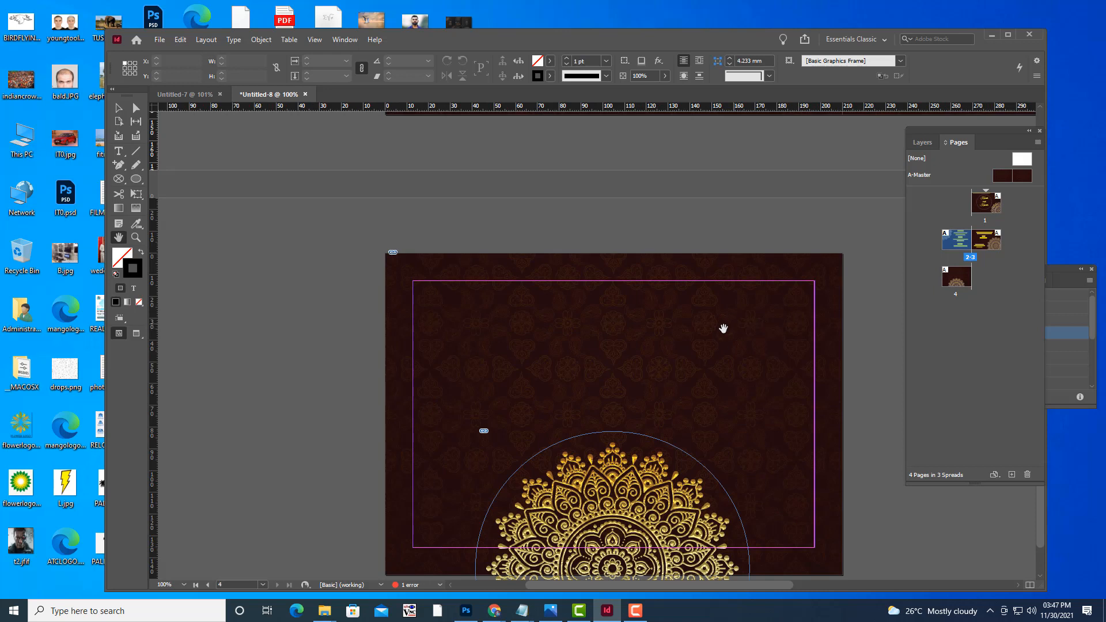
{"action": "left_click", "coordinate": [118, 151]}
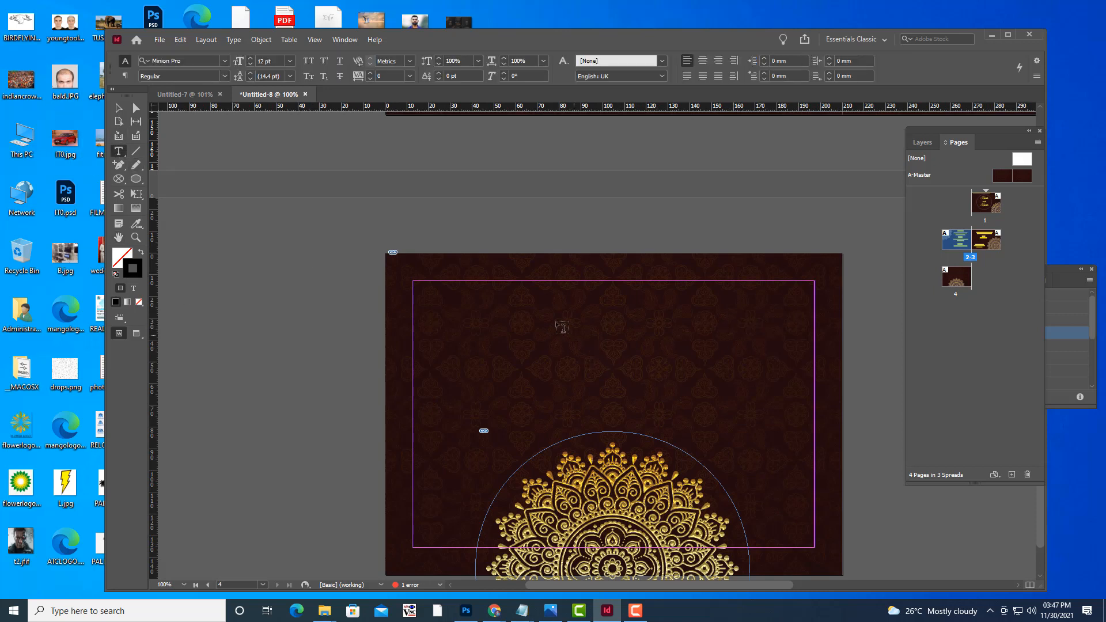
{"action": "left_click_drag", "start_coordinate": [501, 299], "coordinate": [752, 334]}
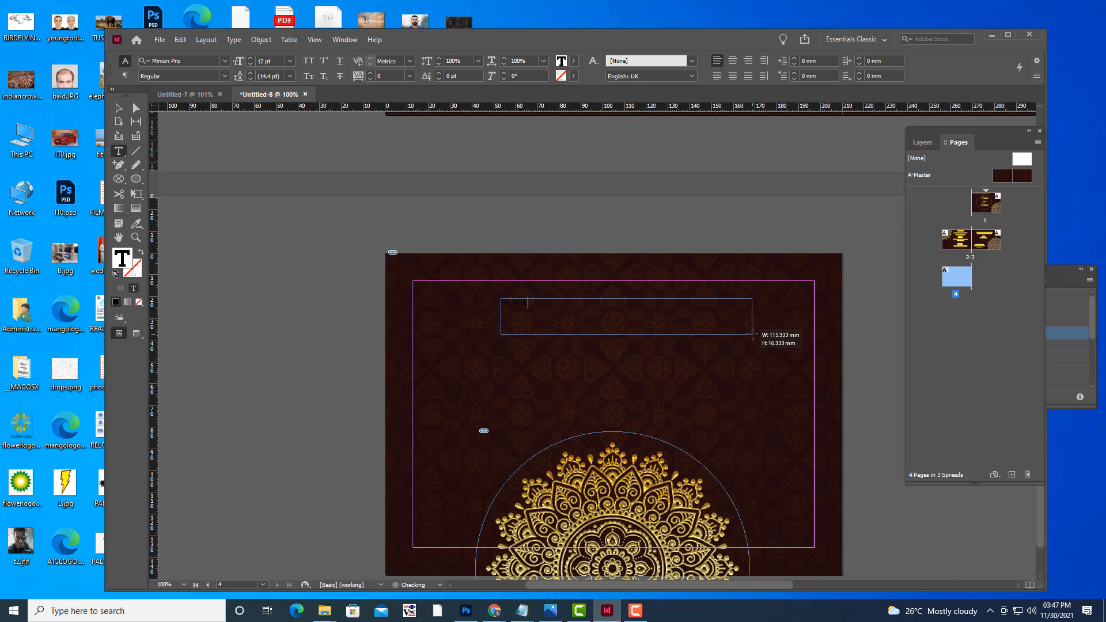
Type 'FAMILY AND BLESSINGS OF', set it in Times New Roman Bold at 20 pt, and centre it.
{"action": "key", "text": "BackSpace"}
{"action": "type", "text": "FR"}
{"action": "left_click_drag", "start_coordinate": [617, 302], "coordinate": [493, 303]}
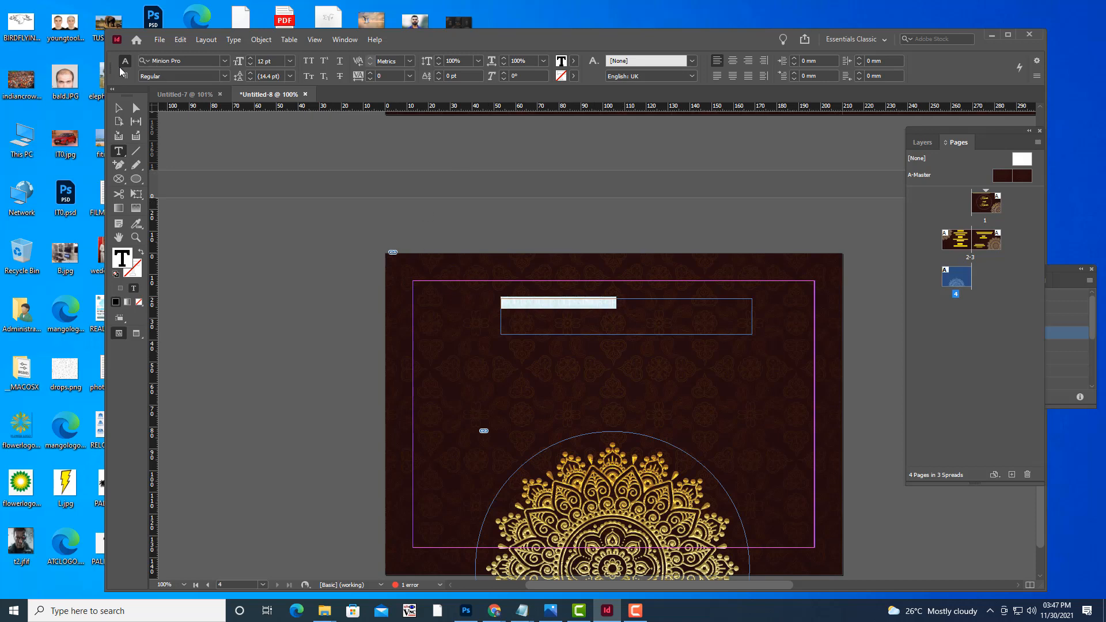
{"action": "left_click", "coordinate": [187, 58]}
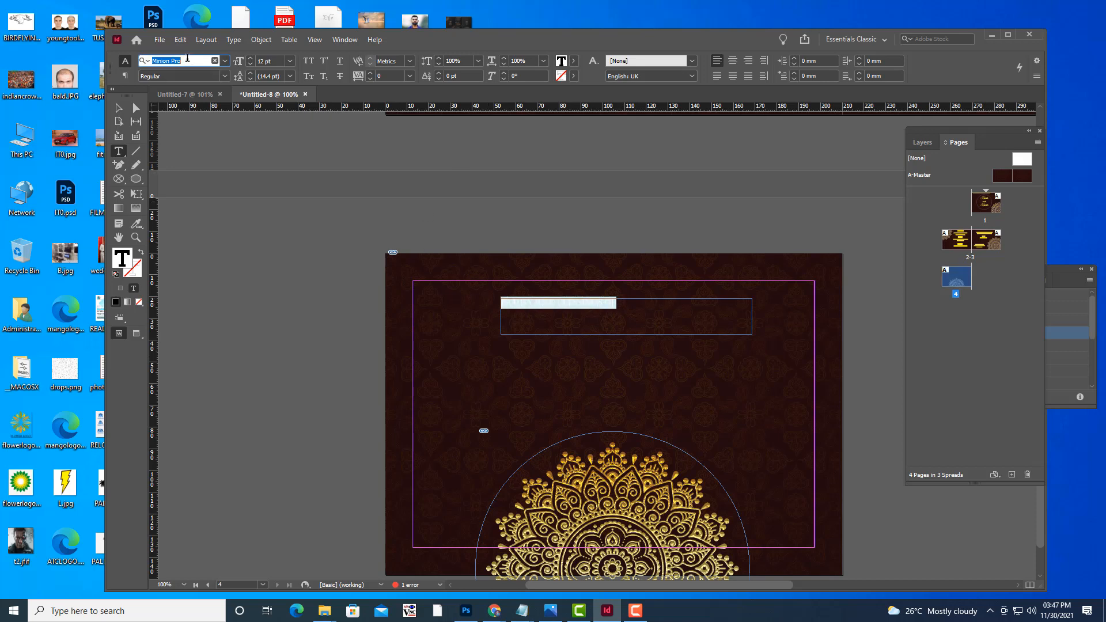
{"action": "type", "text": "TIME"}
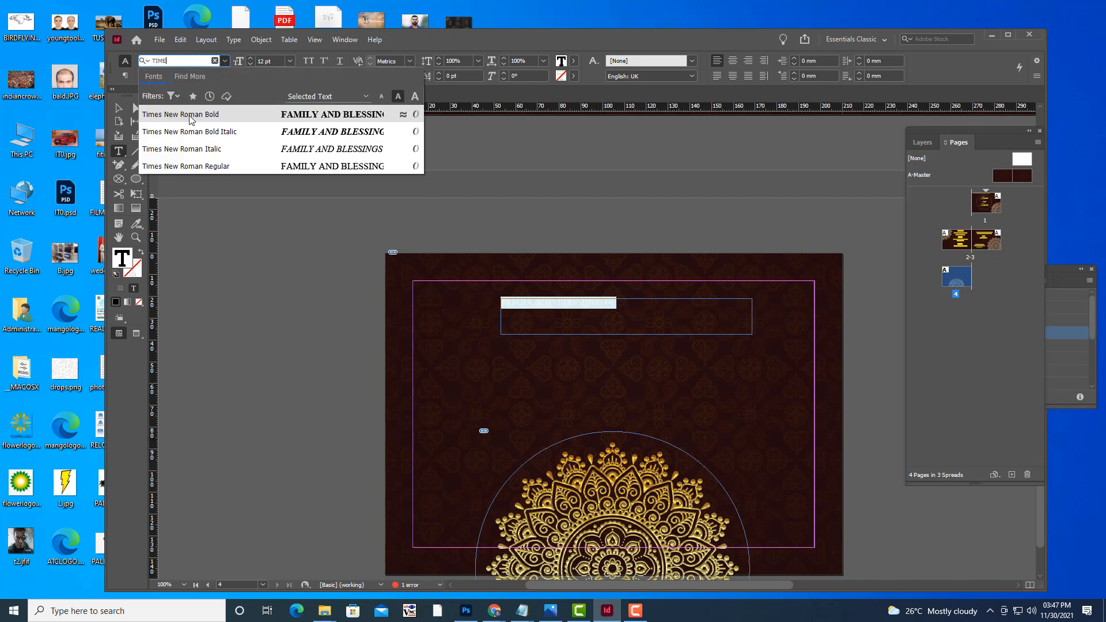
{"action": "left_click", "coordinate": [189, 115]}
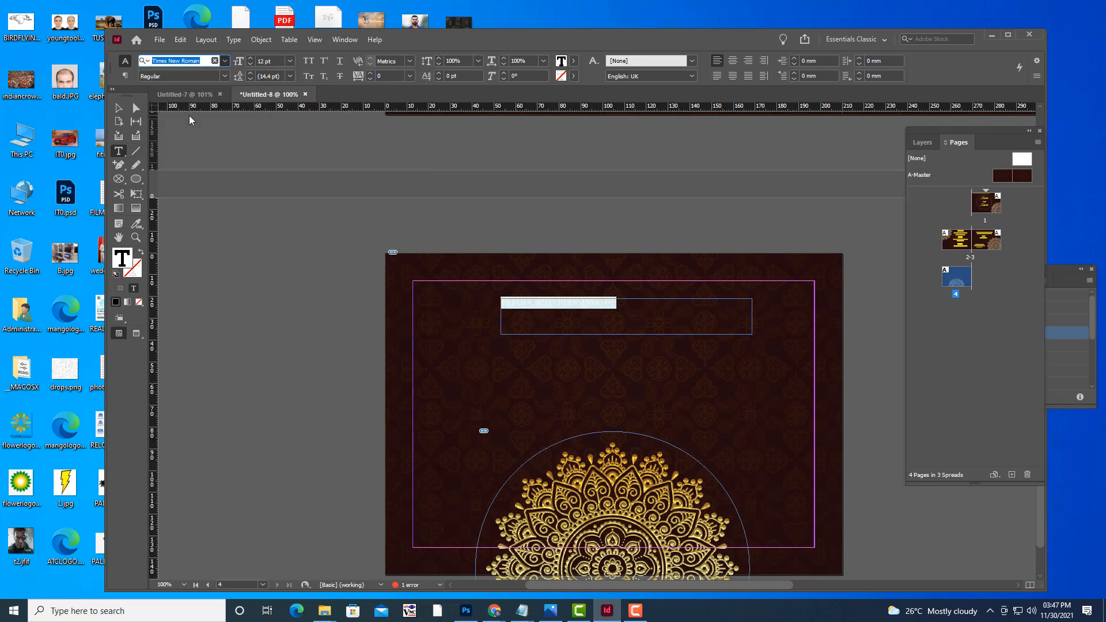
{"action": "left_click", "coordinate": [733, 62]}
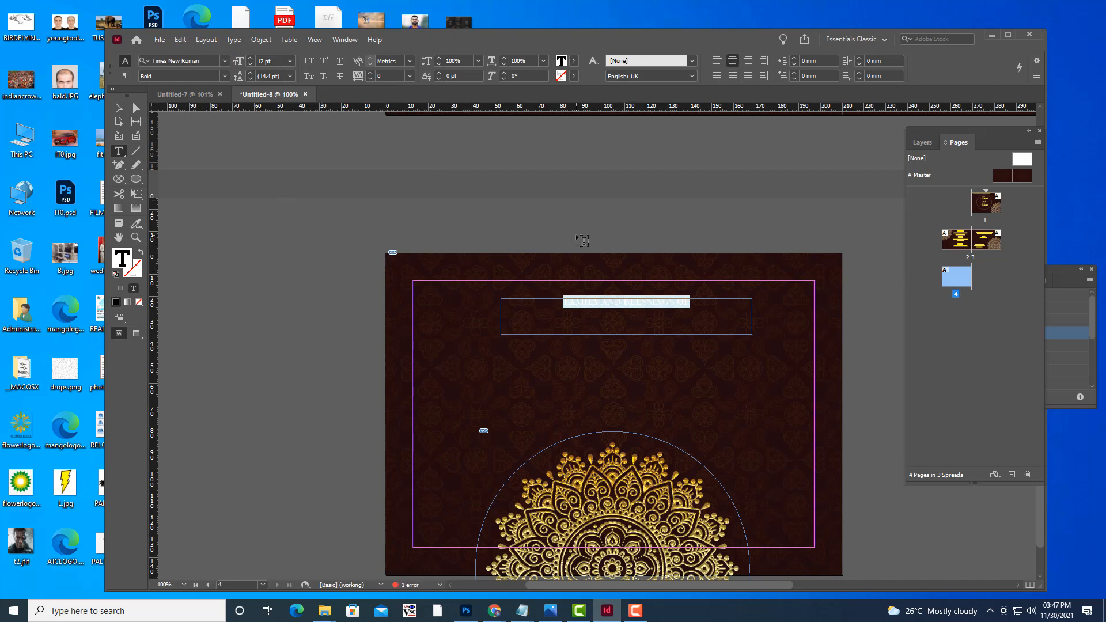
{"action": "key", "text": "ctrl+shift+period"}
{"action": "key", "text": "ctrl+shift+period"}
{"action": "key", "text": "ctrl+shift+period"}
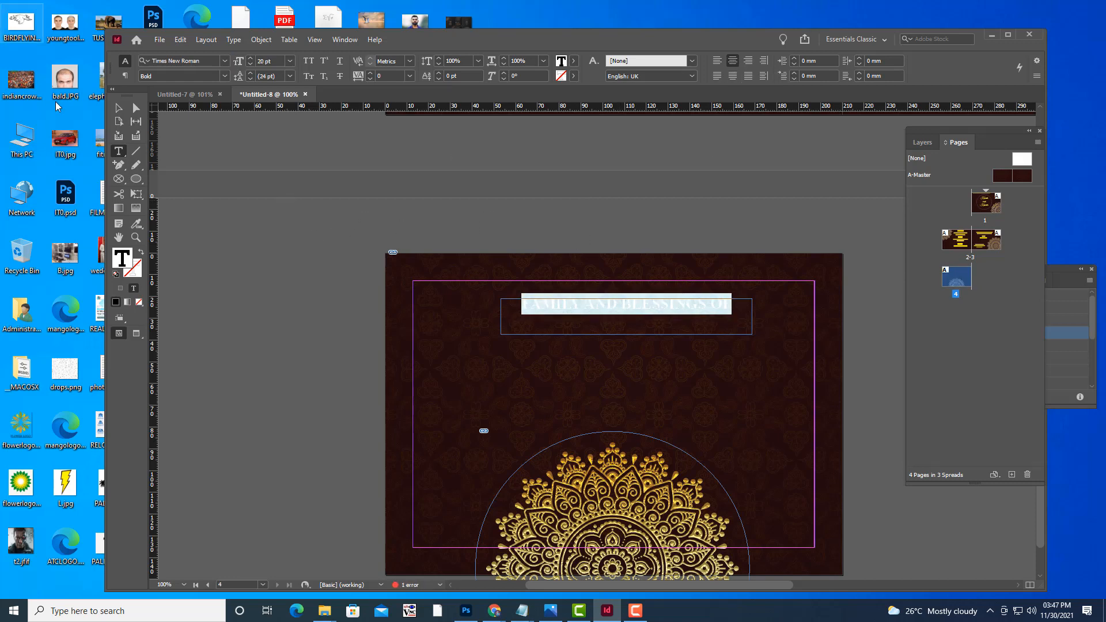
Enlarge the heading frame on all sides and nudge it slightly left.
{"action": "key", "text": "Escape"}
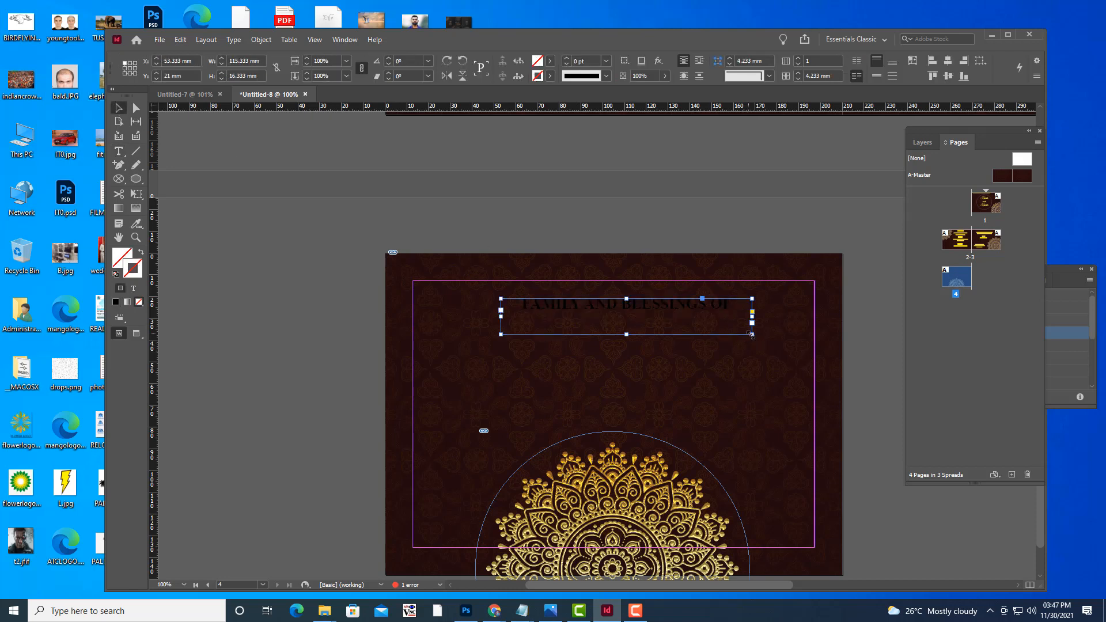
{"action": "left_click_drag", "start_coordinate": [746, 336], "coordinate": [783, 340]}
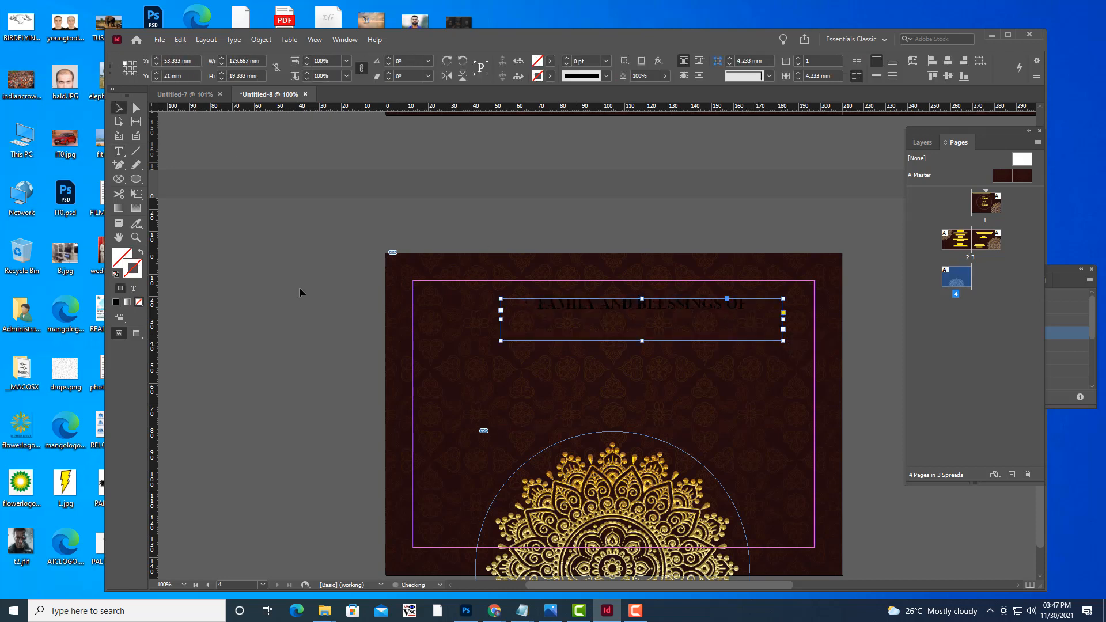
{"action": "left_click_drag", "start_coordinate": [642, 341], "coordinate": [642, 362]}
{"action": "left_click_drag", "start_coordinate": [498, 331], "coordinate": [448, 331]}
{"action": "left_click_drag", "start_coordinate": [617, 364], "coordinate": [616, 407]}
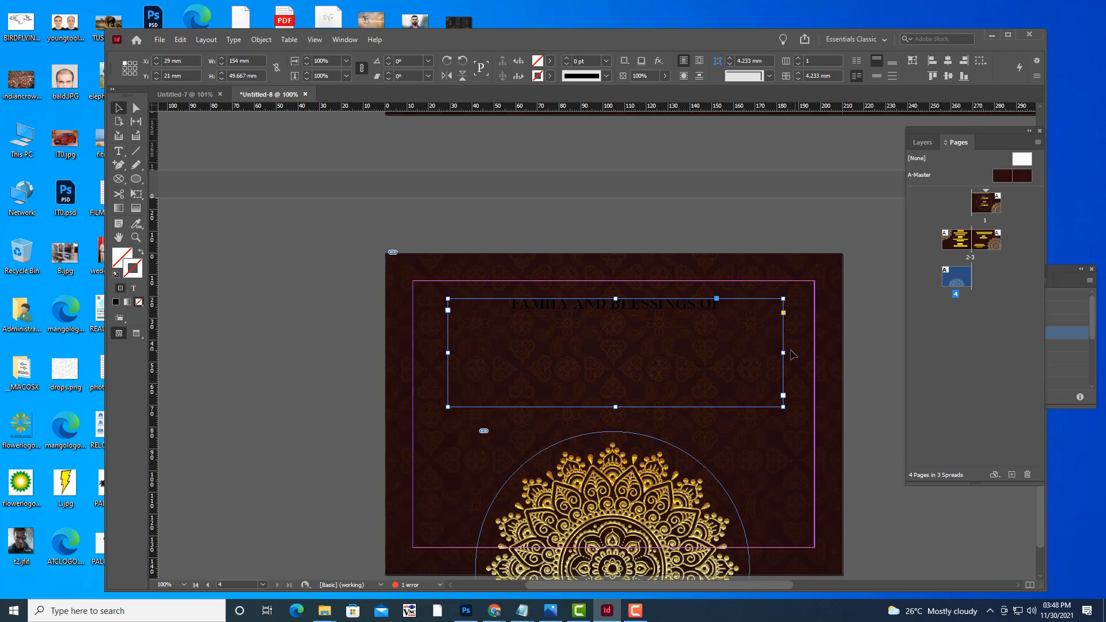
{"action": "left_click_drag", "start_coordinate": [783, 352], "coordinate": [855, 353]}
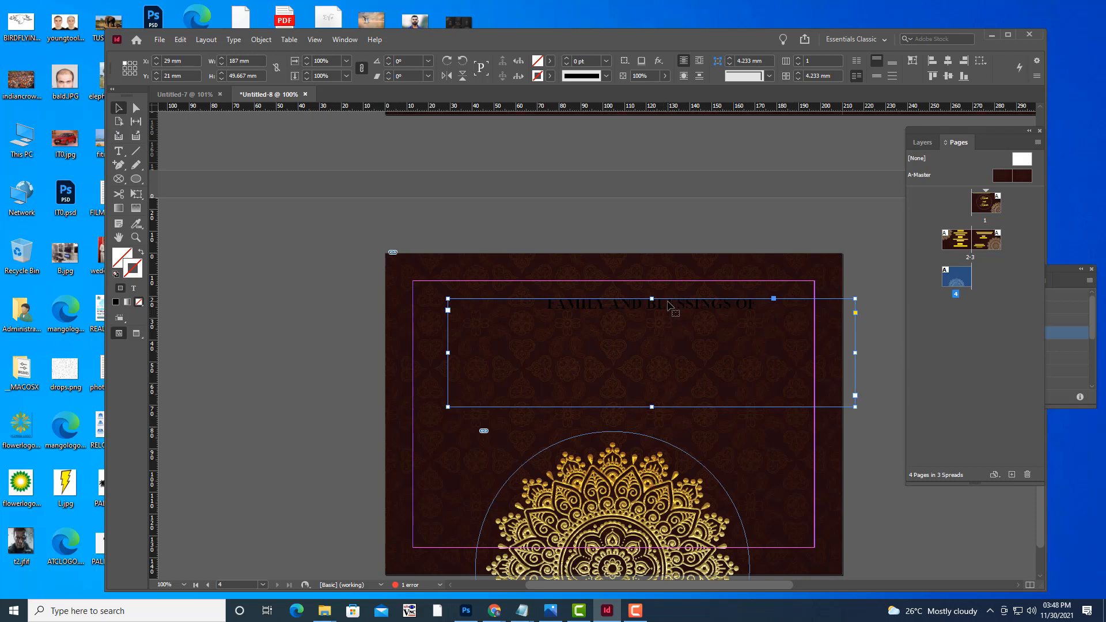
{"action": "left_click_drag", "start_coordinate": [668, 305], "coordinate": [645, 305]}
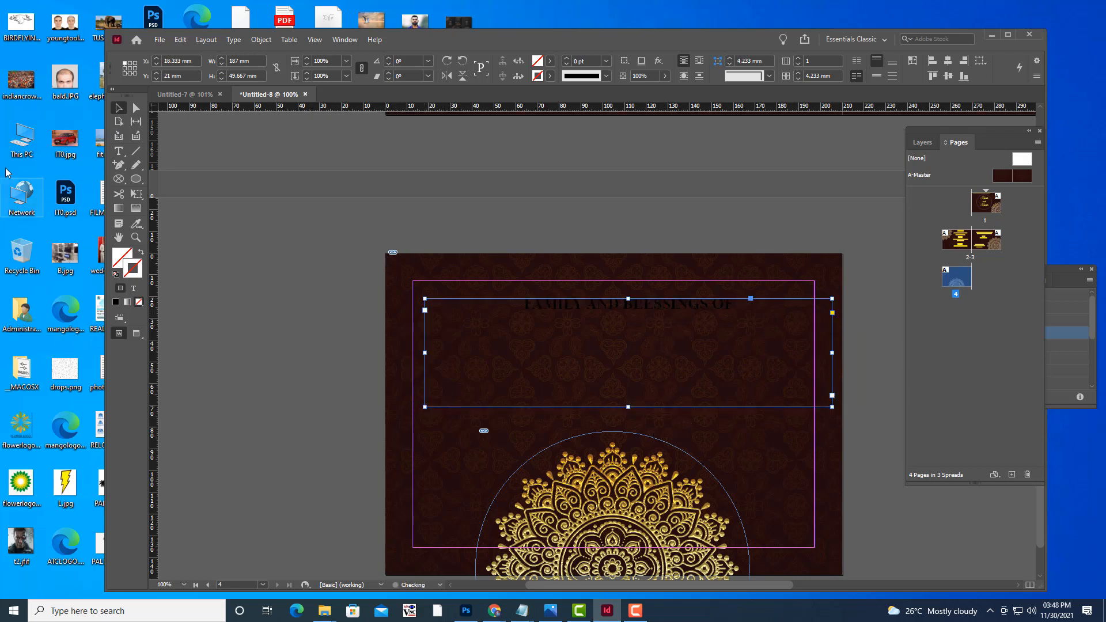
Set the heading text to 20 pt and colour it with the yellow swatch.
{"action": "left_click", "coordinate": [119, 151]}
{"action": "left_click_drag", "start_coordinate": [732, 304], "coordinate": [506, 307]}
{"action": "key", "text": "ctrl+shift+period"}
{"action": "key", "text": "ctrl+shift+period"}
{"action": "key", "text": "ctrl+shift+period"}
{"action": "key", "text": "ctrl+shift+period"}
{"action": "key", "text": "ctrl+shift+period"}
{"action": "key", "text": "ctrl+shift+period"}
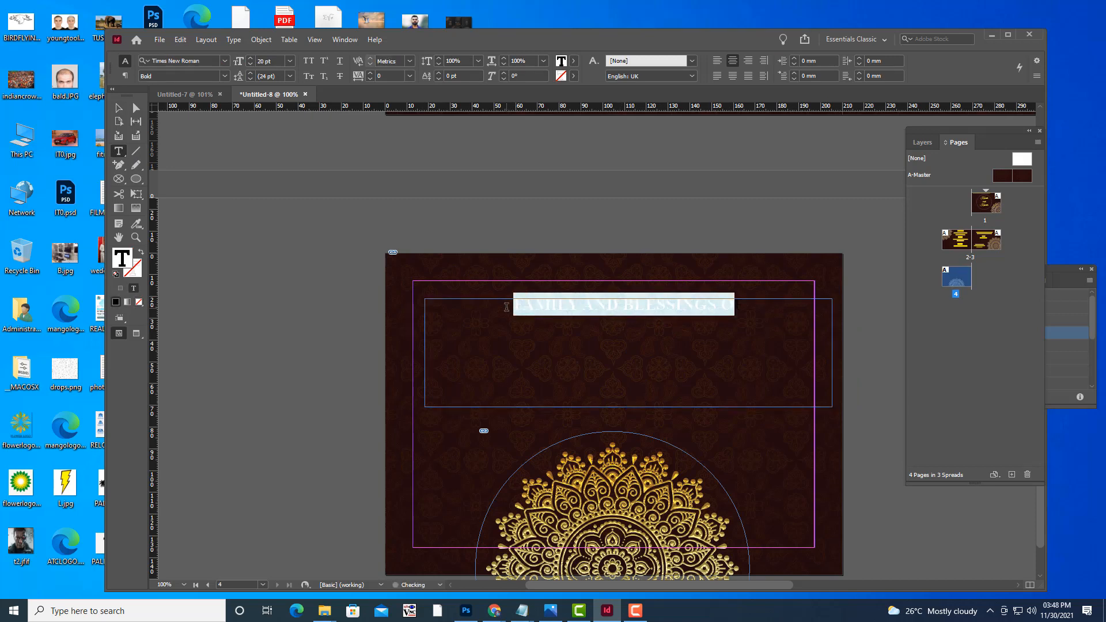
{"action": "key", "text": "ctrl+shift+comma"}
{"action": "key", "text": "ctrl+shift+comma"}
{"action": "key", "text": "ctrl+shift+comma"}
{"action": "key", "text": "ctrl+shift+comma"}
{"action": "key", "text": "ctrl+shift+comma"}
{"action": "key", "text": "ctrl+shift+comma"}
{"action": "key", "text": "ctrl+shift+comma"}
{"action": "key", "text": "ctrl+shift+comma"}
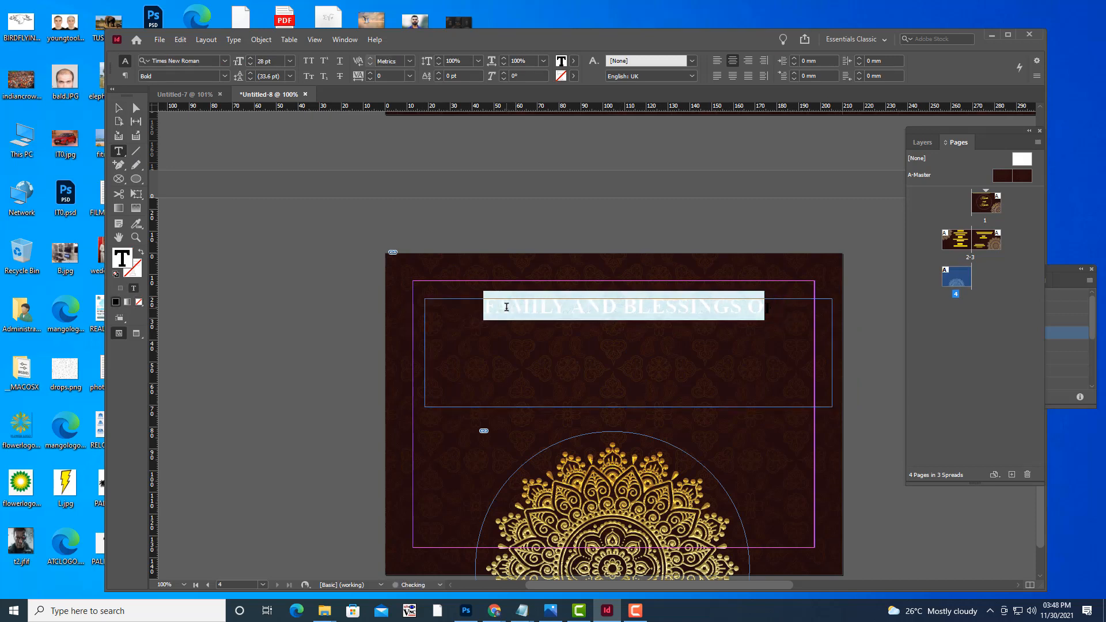
{"action": "key", "text": "ctrl+shift+comma"}
{"action": "key", "text": "ctrl+shift+comma"}
{"action": "key", "text": "ctrl+shift+comma"}
{"action": "key", "text": "ctrl+shift+comma"}
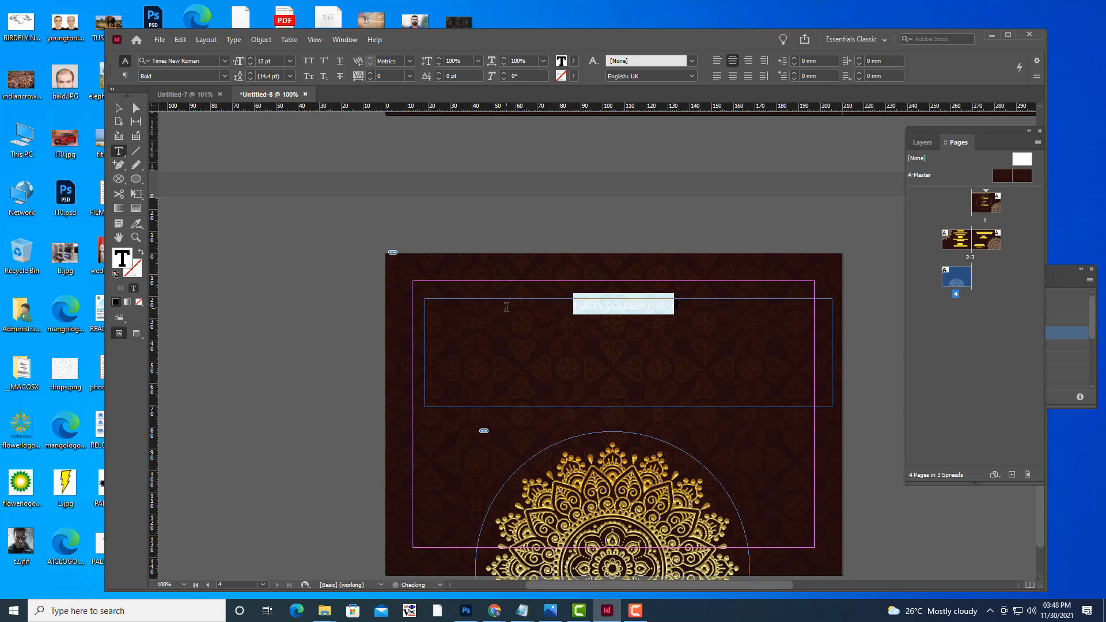
{"action": "key", "text": "ctrl+shift+period"}
{"action": "key", "text": "ctrl+shift+period"}
{"action": "key", "text": "ctrl+shift+period"}
{"action": "key", "text": "ctrl+shift+period"}
{"action": "key", "text": "ctrl+shift+period"}
{"action": "key", "text": "ctrl+shift+period"}
{"action": "key", "text": "ctrl+shift+period"}
{"action": "key", "text": "ctrl+shift+period"}
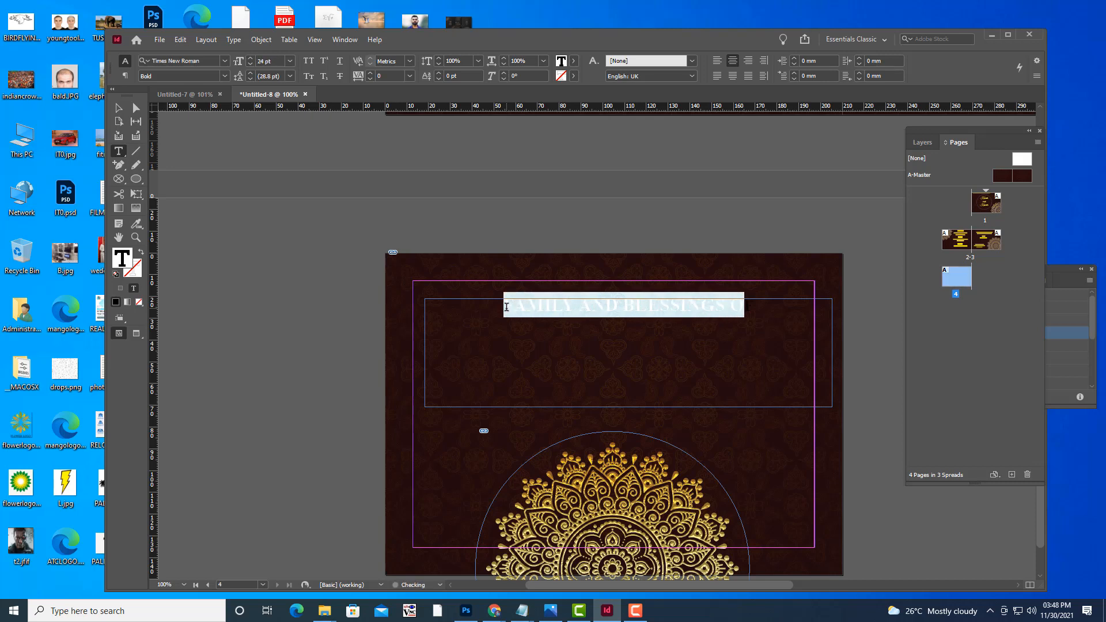
{"action": "key", "text": "ctrl+shift+comma"}
{"action": "key", "text": "ctrl+shift+comma"}
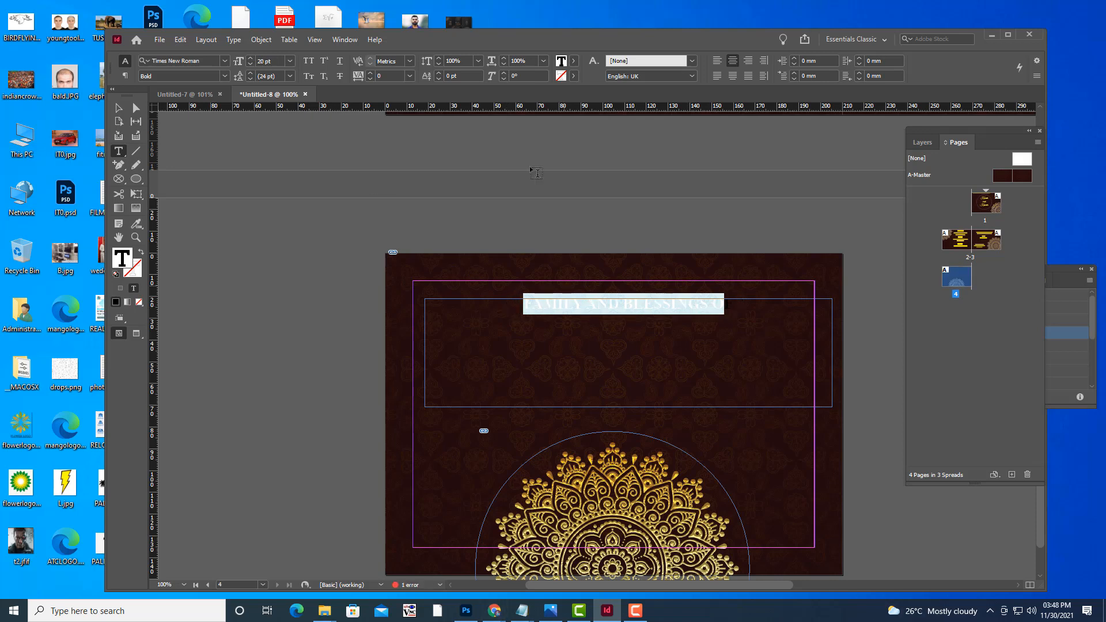
{"action": "left_click", "coordinate": [574, 60]}
{"action": "left_click", "coordinate": [455, 172]}
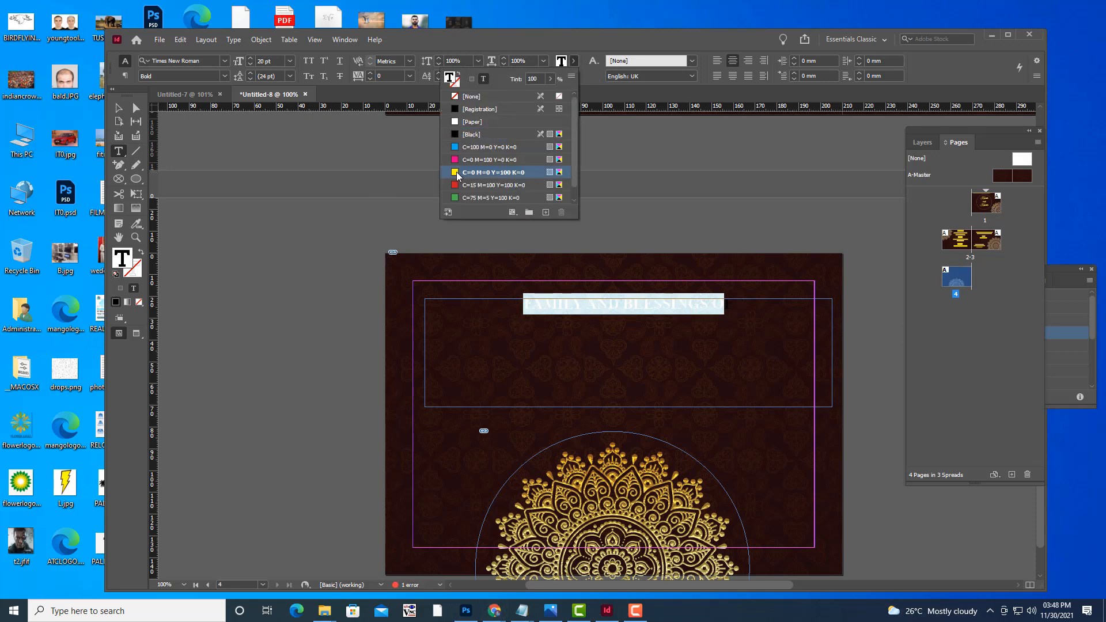
Colour the heading's last letter yellow as well.
{"action": "key", "text": "Escape"}
{"action": "key", "text": "Escape"}
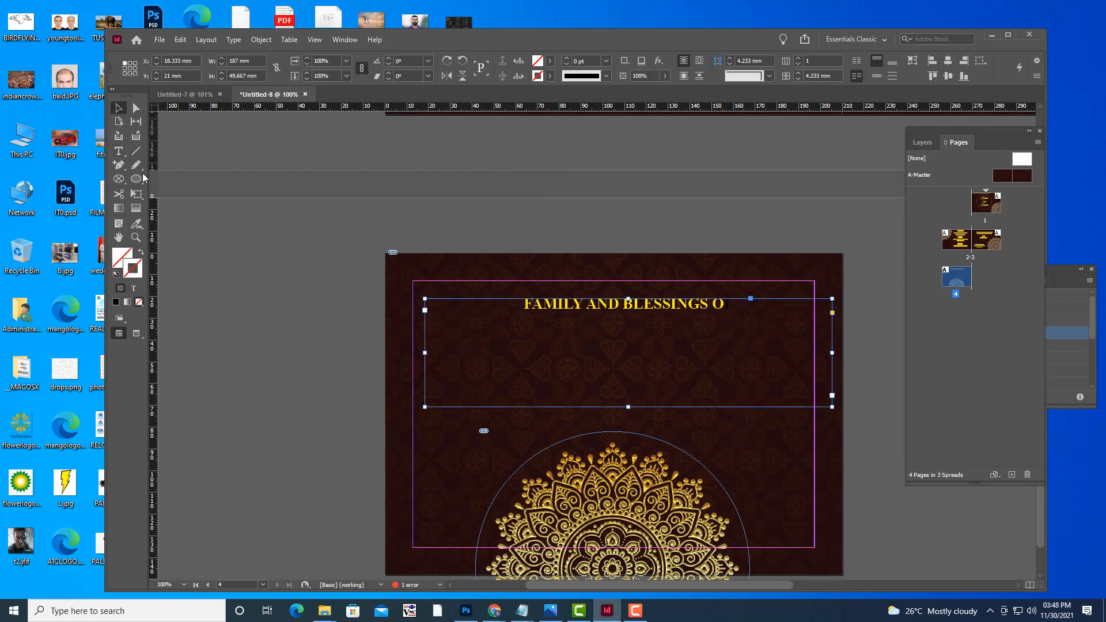
{"action": "left_click", "coordinate": [119, 152]}
{"action": "left_click", "coordinate": [735, 305]}
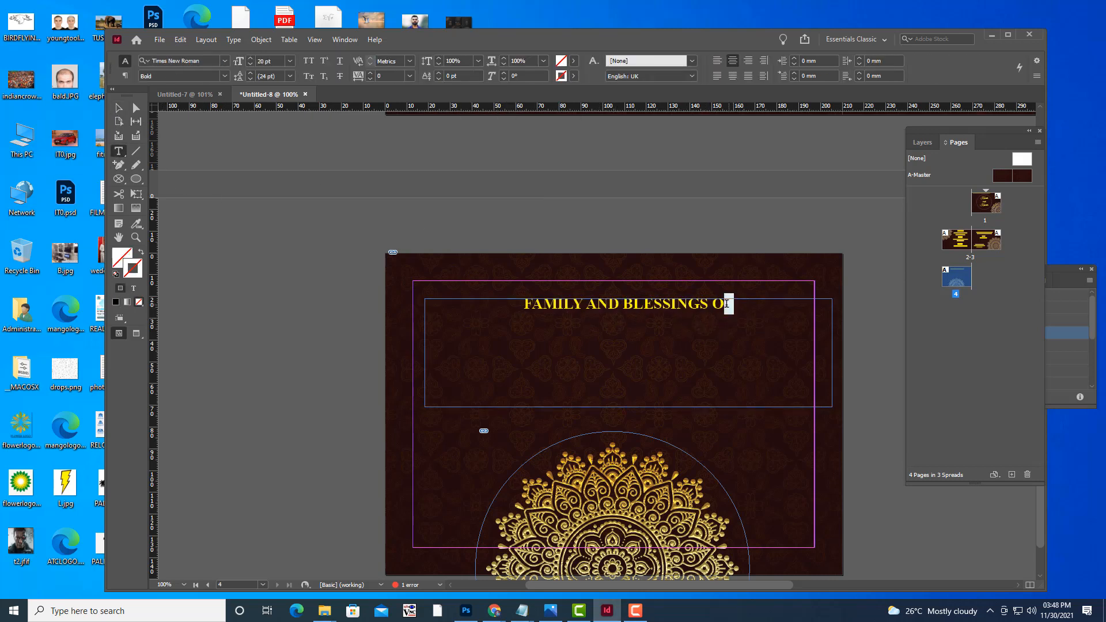
{"action": "left_click", "coordinate": [573, 61]}
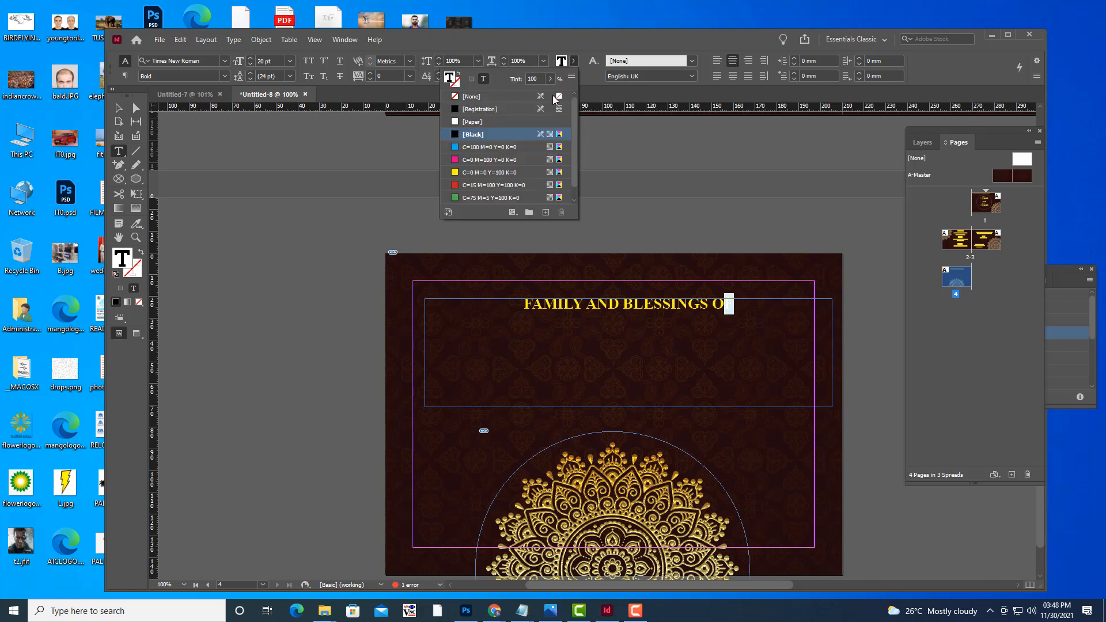
{"action": "left_click", "coordinate": [455, 172]}
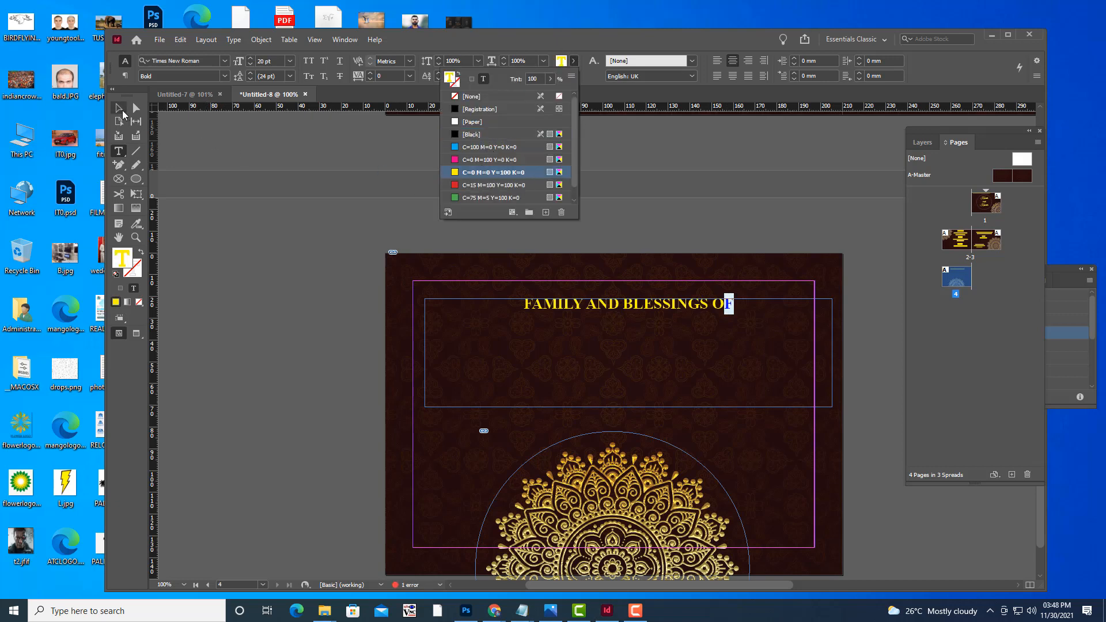
Trim the heading frame to a single line and centre it on the page.
{"action": "key", "text": "Escape"}
{"action": "left_click_drag", "start_coordinate": [627, 407], "coordinate": [635, 310]}
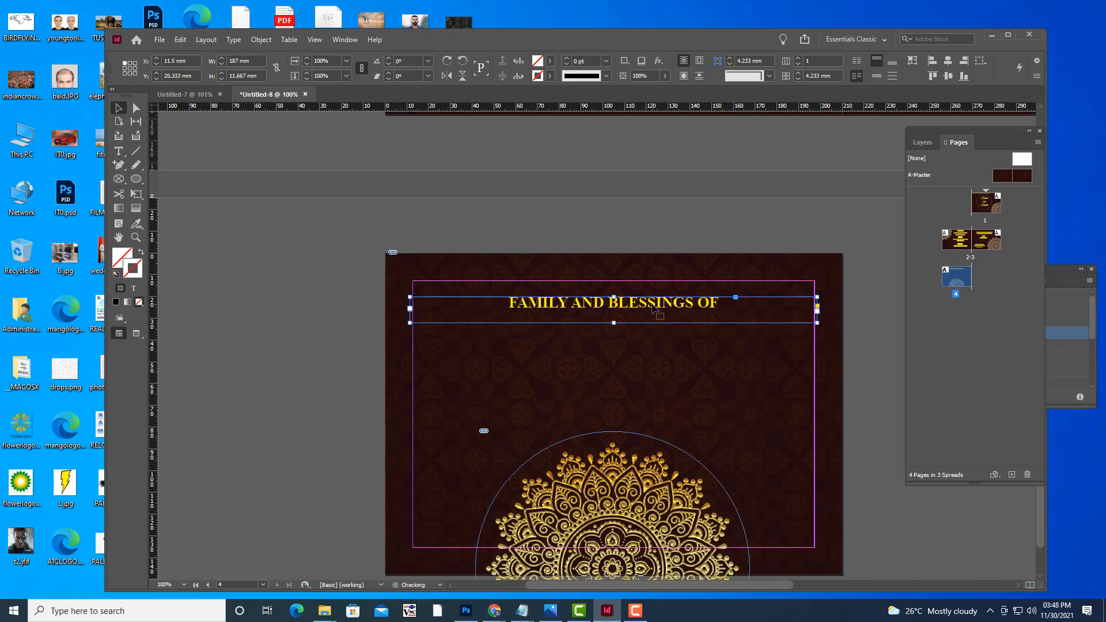
{"action": "left_click", "coordinate": [658, 228]}
Add a new frame below the heading with the family names in centred 18 pt yellow.
{"action": "key", "text": "w"}
{"action": "key", "text": "w"}
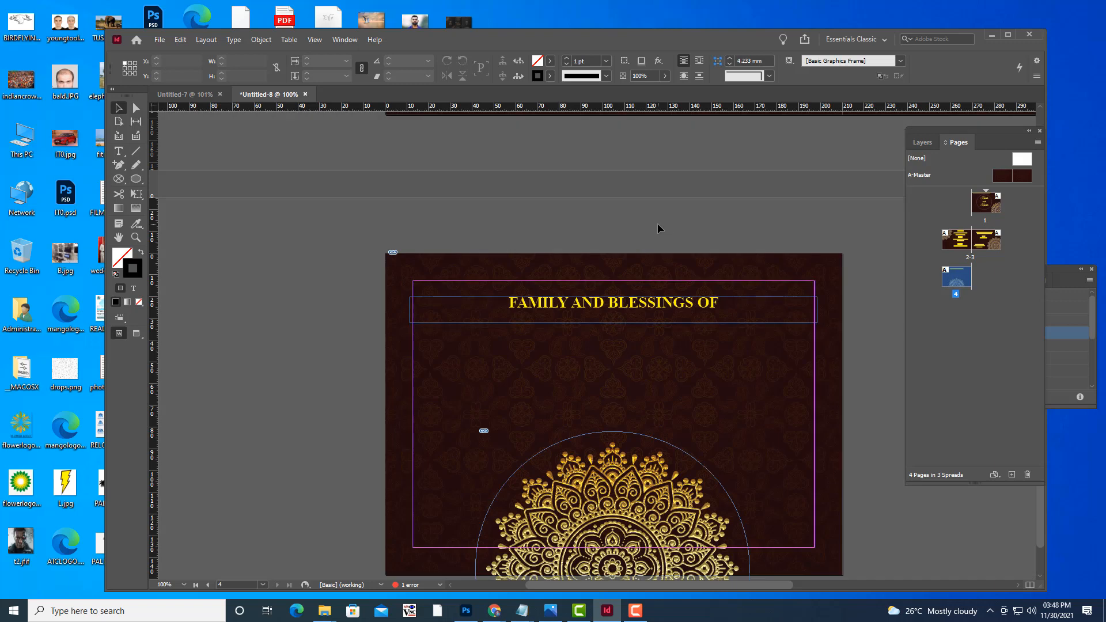
{"action": "key", "text": "w"}
{"action": "key", "text": "t"}
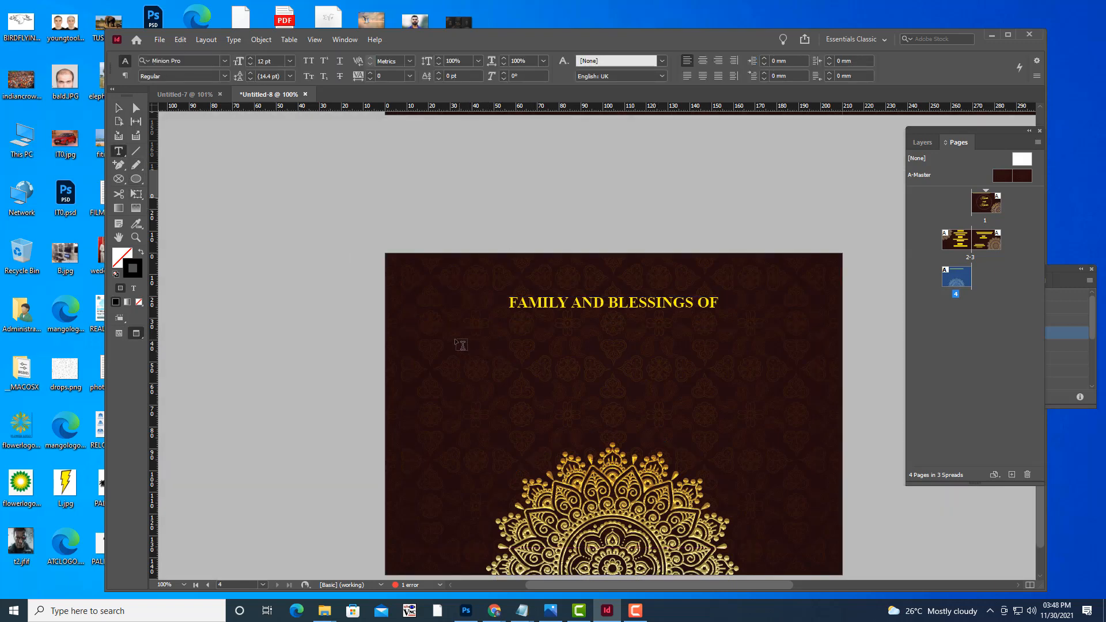
{"action": "left_click_drag", "start_coordinate": [456, 339], "coordinate": [784, 379]}
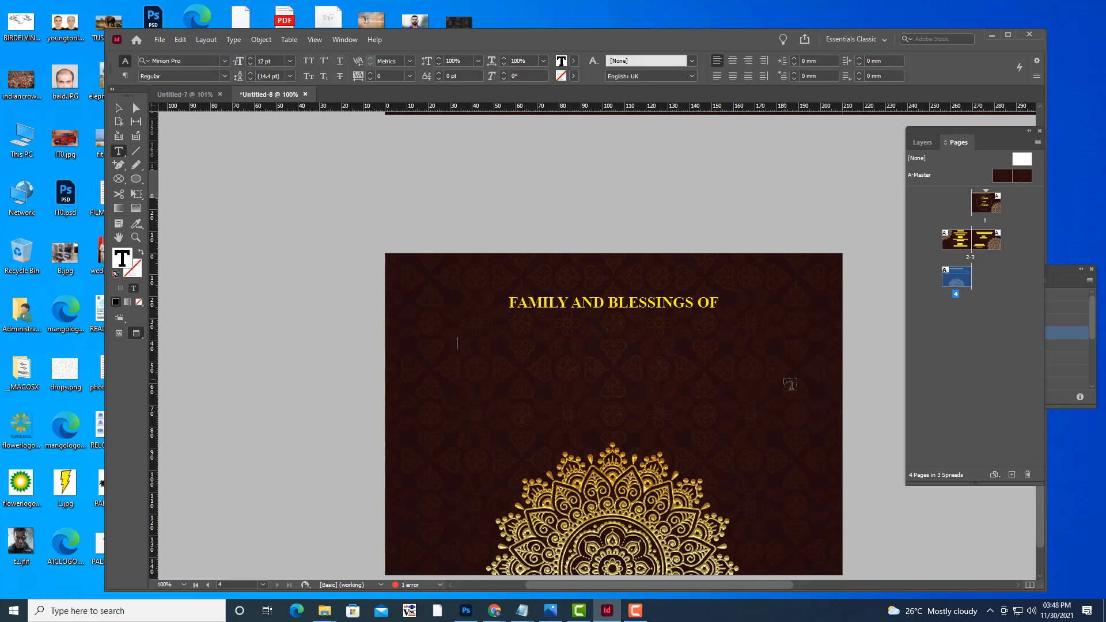
{"action": "type", "text": "P"}
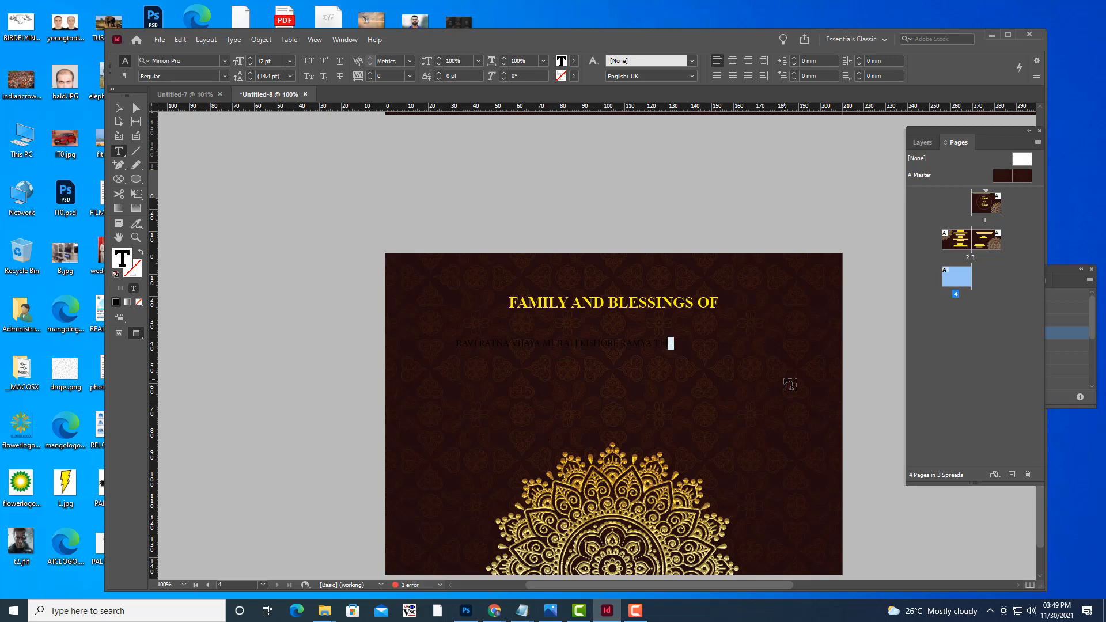
{"action": "key", "text": "ctrl+shift+Left"}
{"action": "key", "text": "ctrl+shift+Left"}
{"action": "key", "text": "ctrl+shift+Left"}
{"action": "key", "text": "ctrl+shift+Left"}
{"action": "key", "text": "ctrl+shift+Left"}
{"action": "key", "text": "ctrl+shift+Left"}
{"action": "key", "text": "ctrl+shift+Left"}
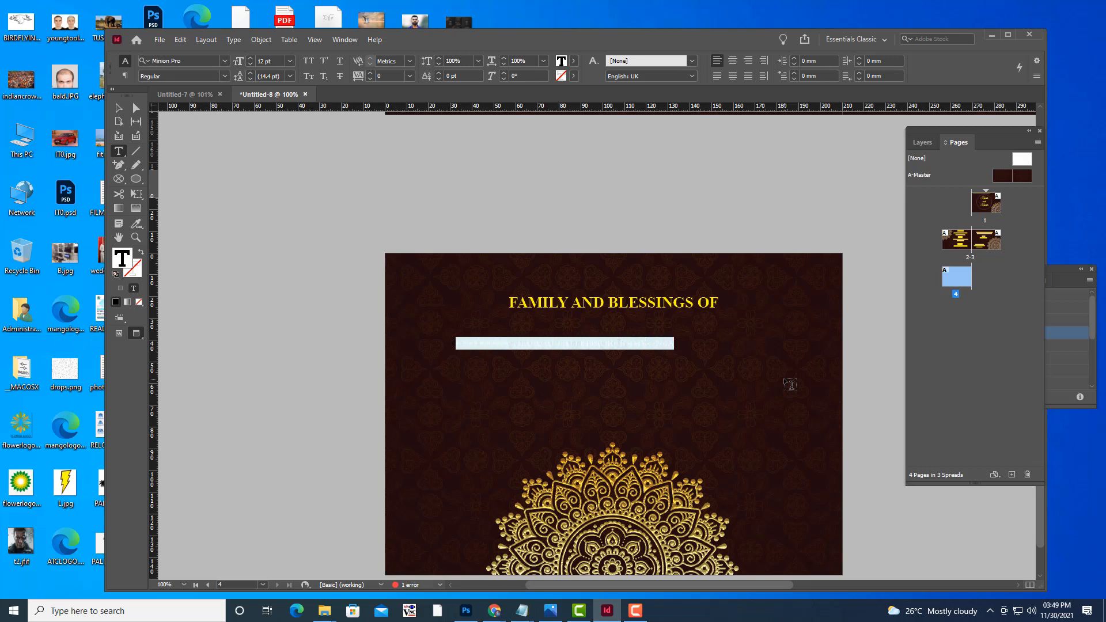
{"action": "key", "text": "ctrl+shift+period"}
{"action": "key", "text": "ctrl+shift+period"}
{"action": "key", "text": "ctrl+shift+period"}
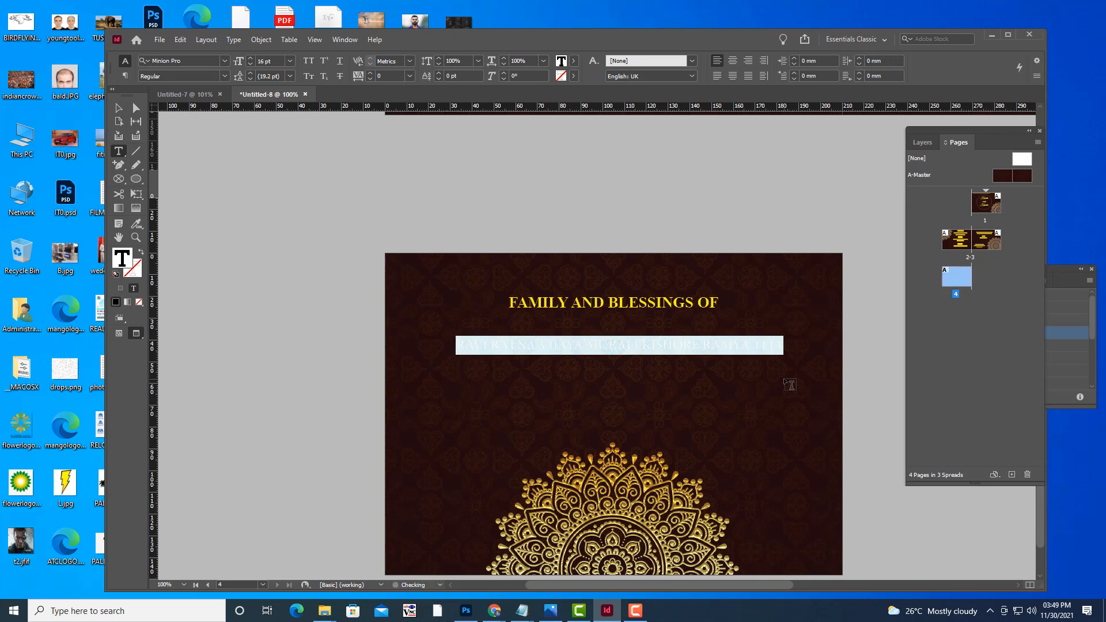
{"action": "left_click", "coordinate": [573, 61]}
{"action": "left_click", "coordinate": [456, 173]}
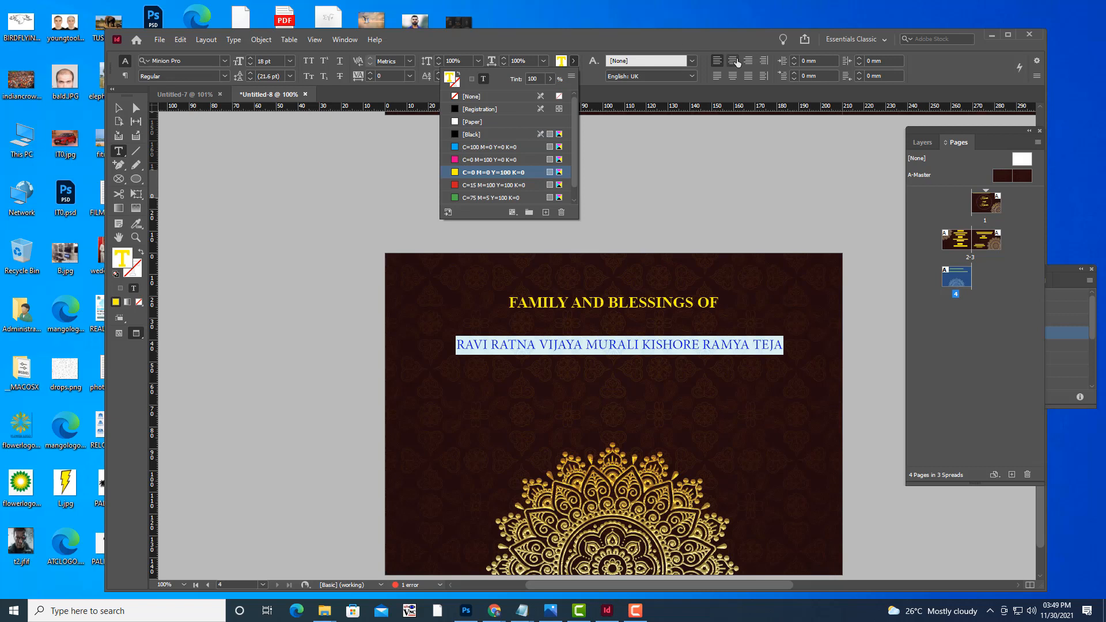
{"action": "left_click", "coordinate": [733, 60]}
{"action": "left_click", "coordinate": [117, 109]}
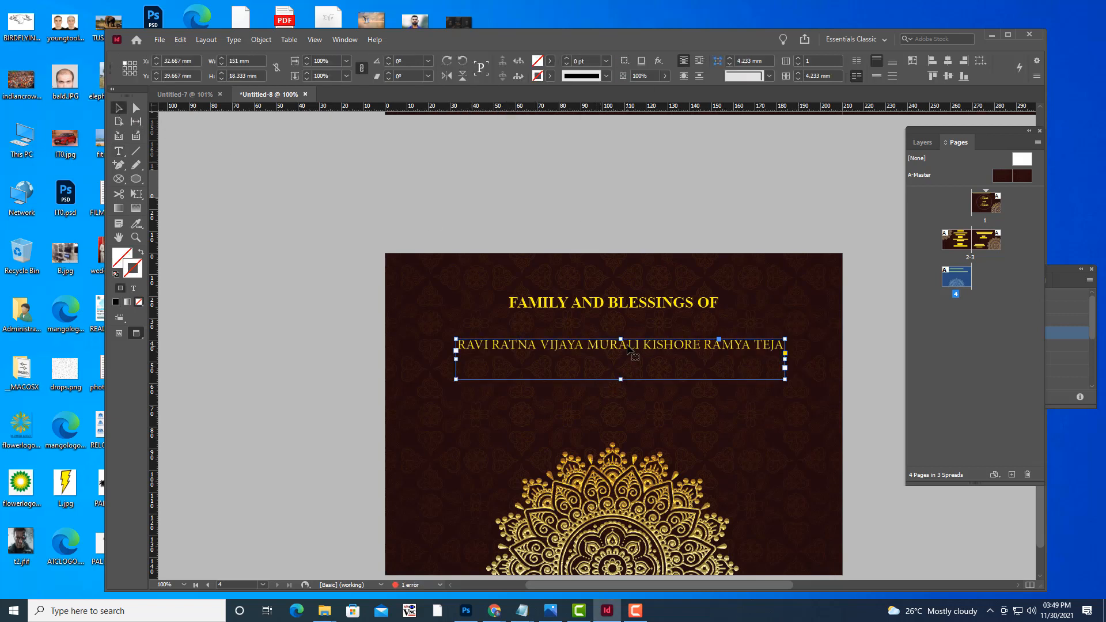
Duplicate the names line below and replace its text with the remaining family names.
{"action": "left_click_drag", "start_coordinate": [628, 350], "coordinate": [632, 381]}
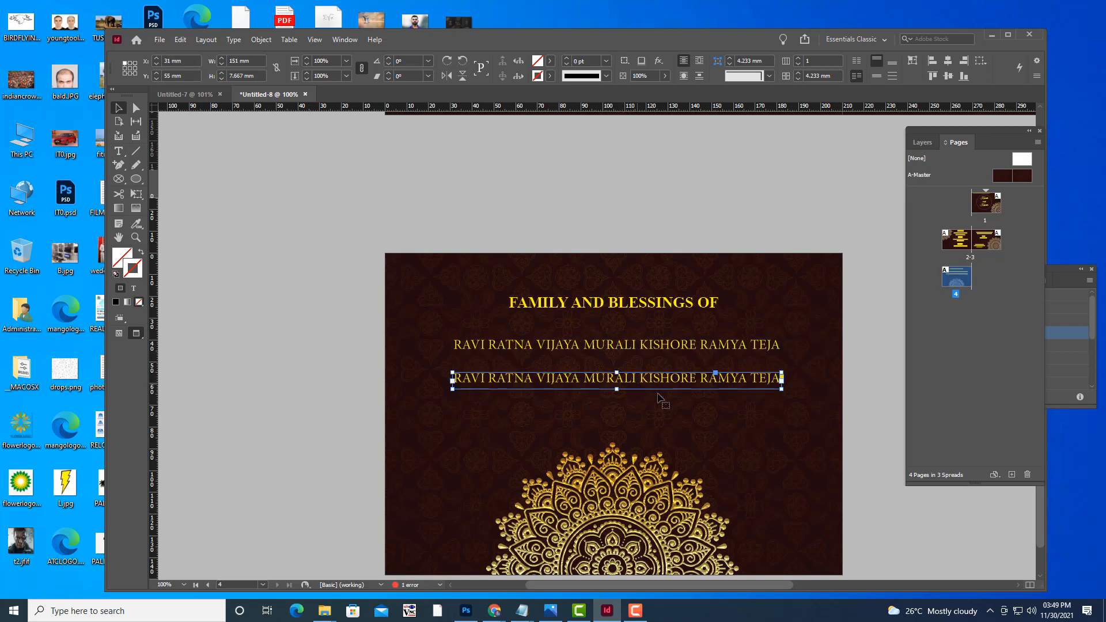
{"action": "left_click", "coordinate": [118, 151]}
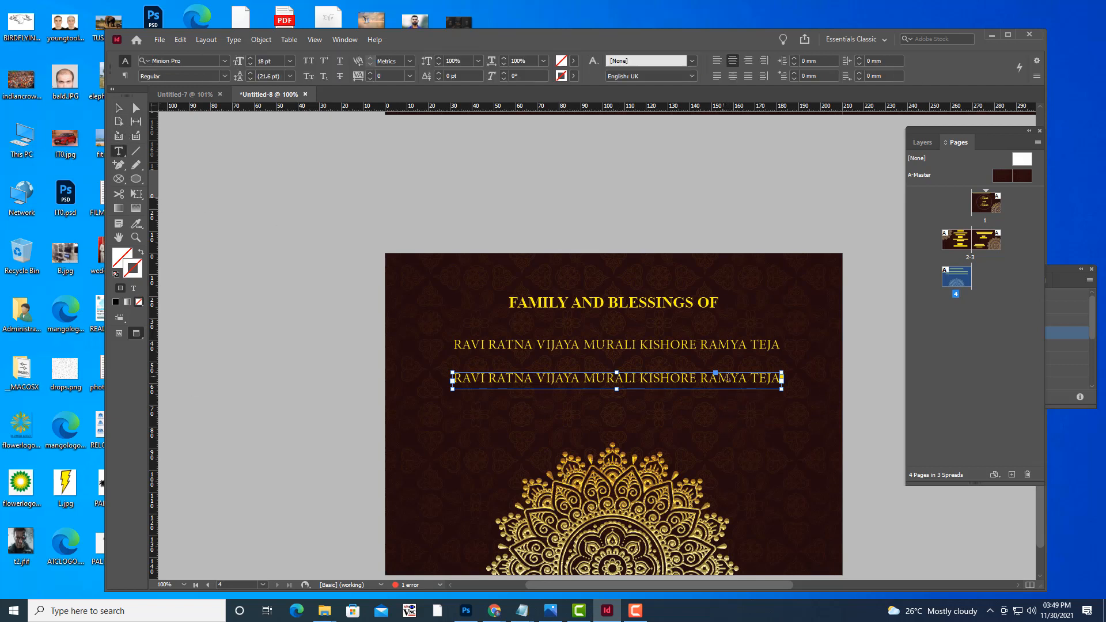
{"action": "left_click_drag", "start_coordinate": [771, 377], "coordinate": [444, 377]}
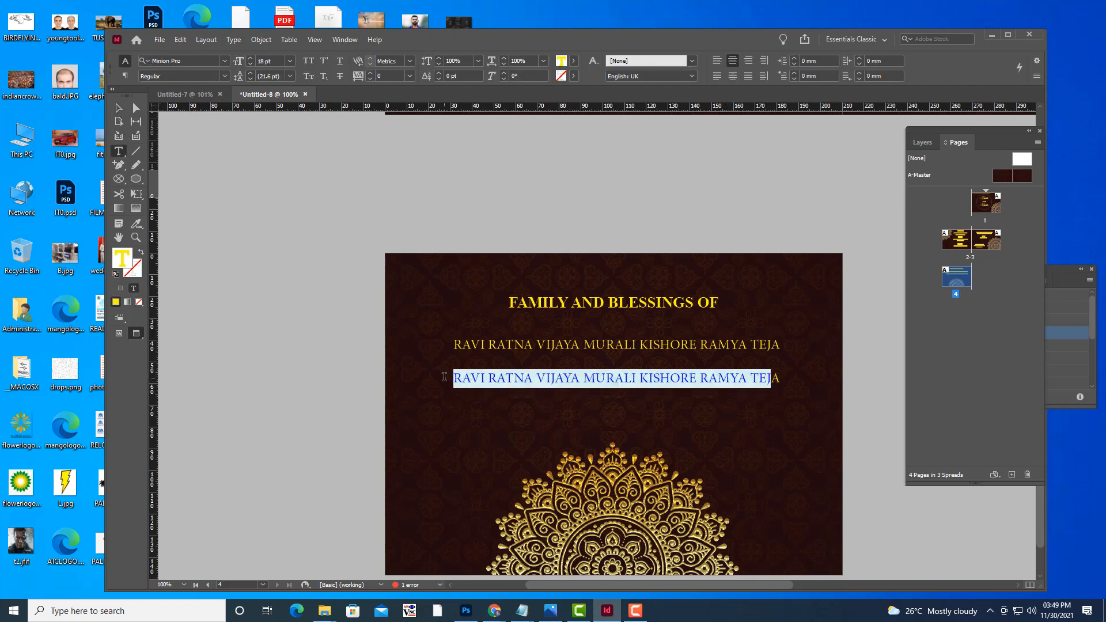
{"action": "left_click", "coordinate": [777, 376]}
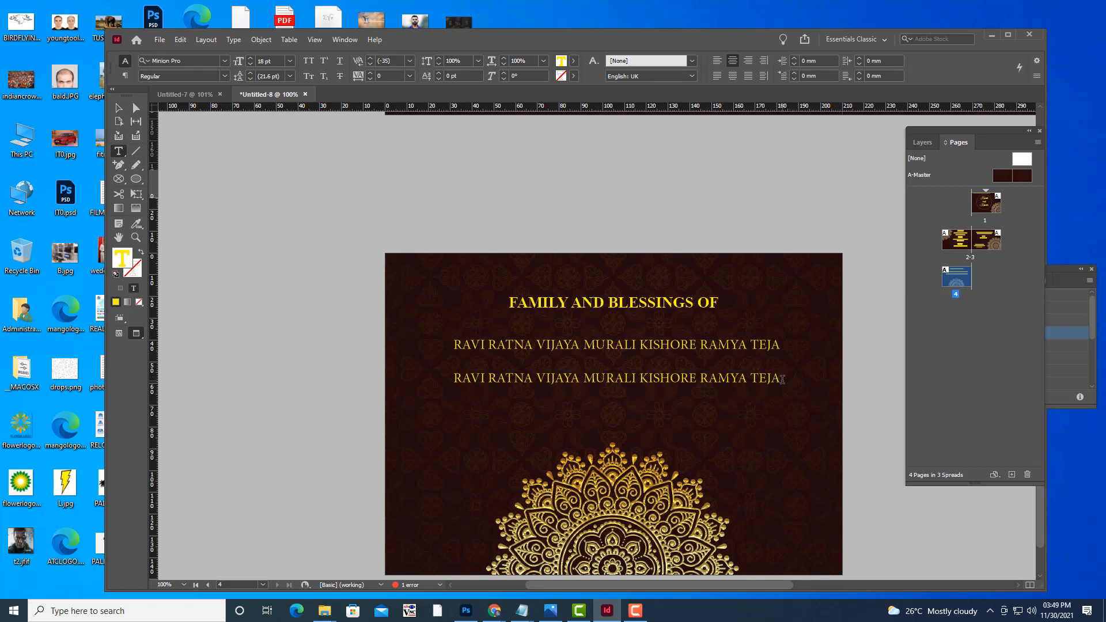
{"action": "left_click_drag", "start_coordinate": [782, 379], "coordinate": [454, 381]}
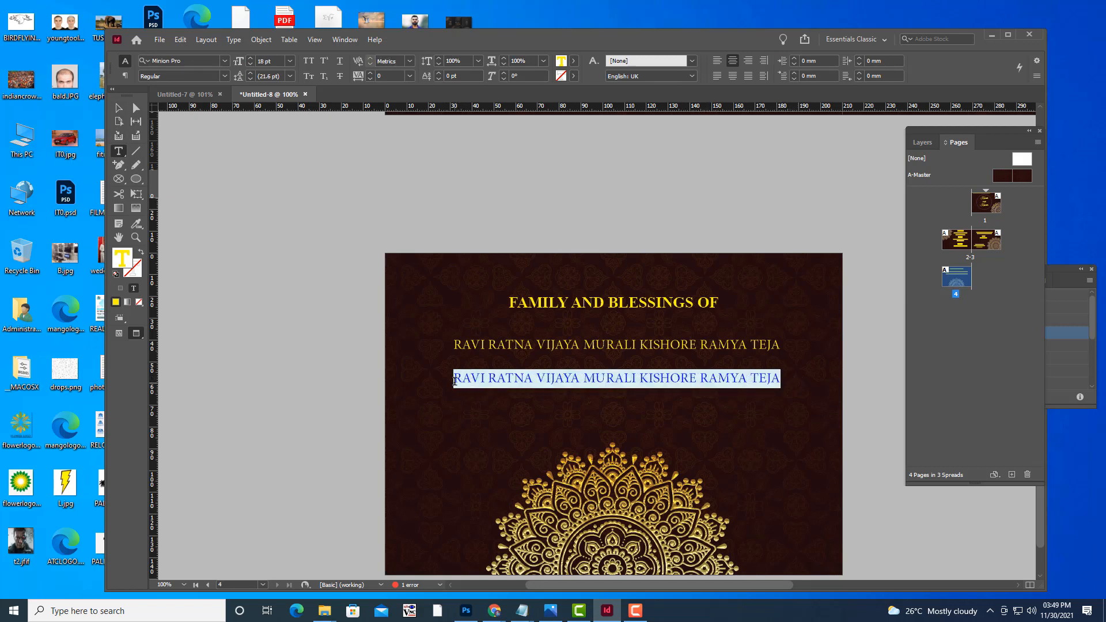
{"action": "key", "text": "BackSpace"}
{"action": "type", "text": "SURE"}
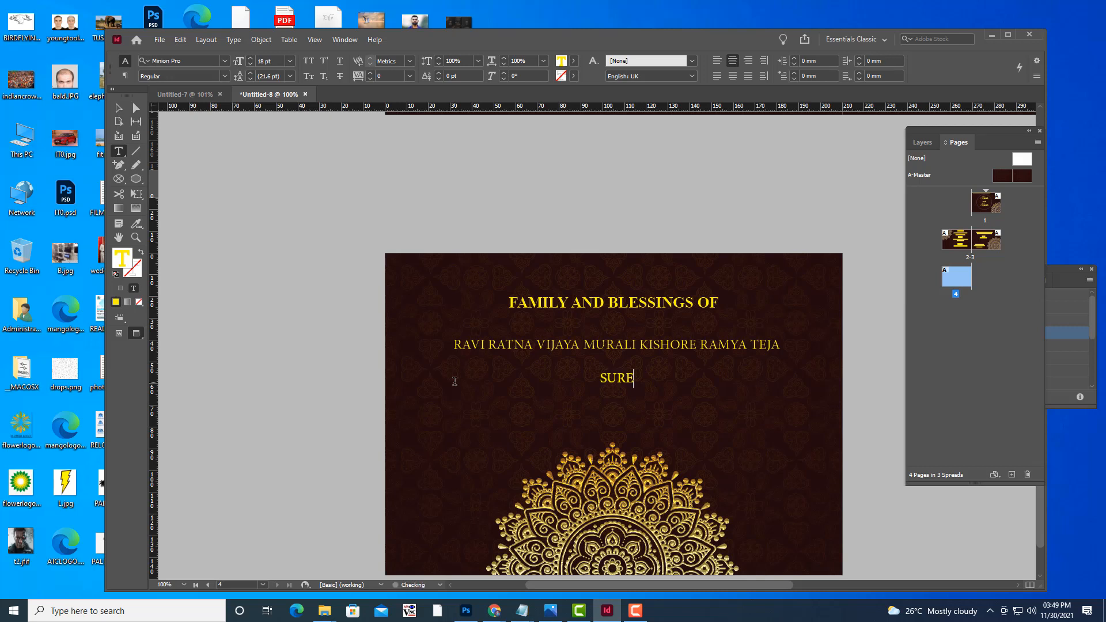
{"action": "type", "text": "SH RAME"}
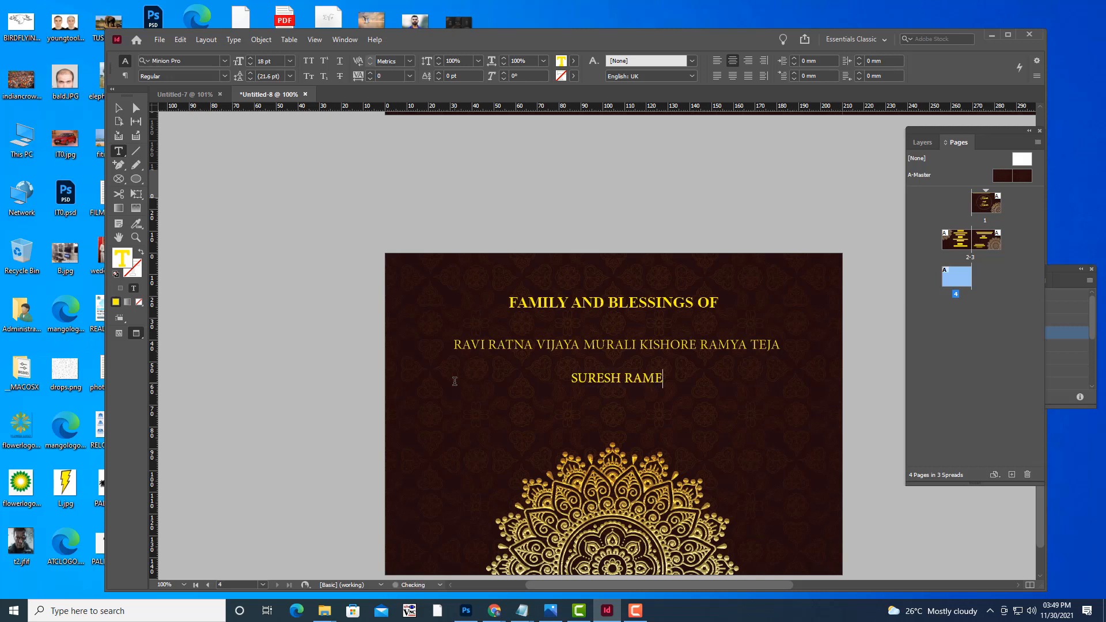
{"action": "type", "text": "SH GIRISH"}
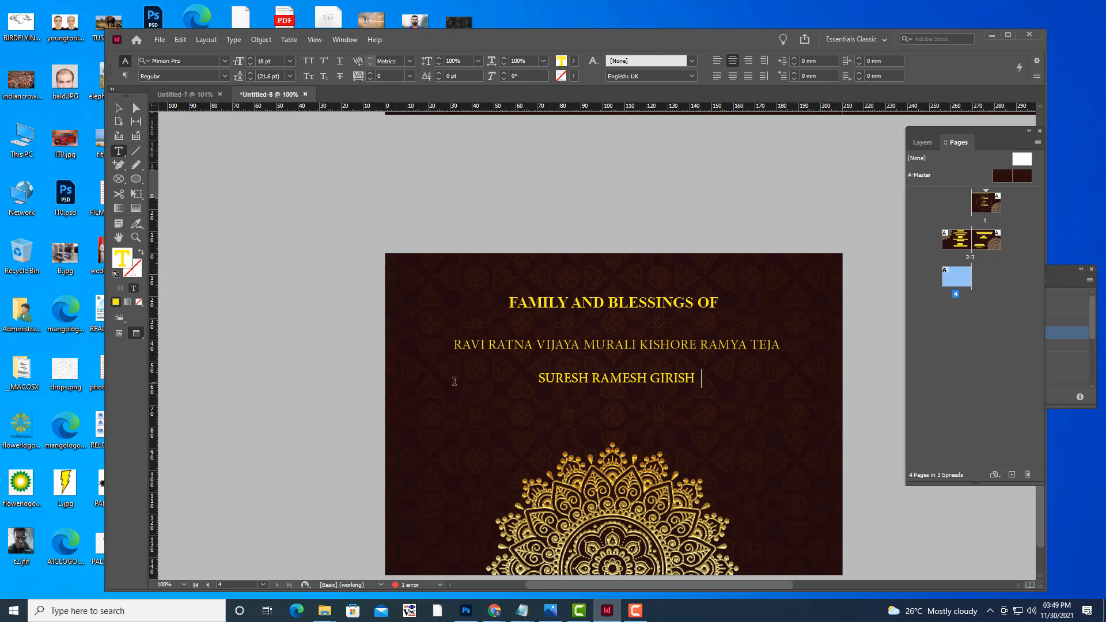
{"action": "type", "text": "  BABU"}
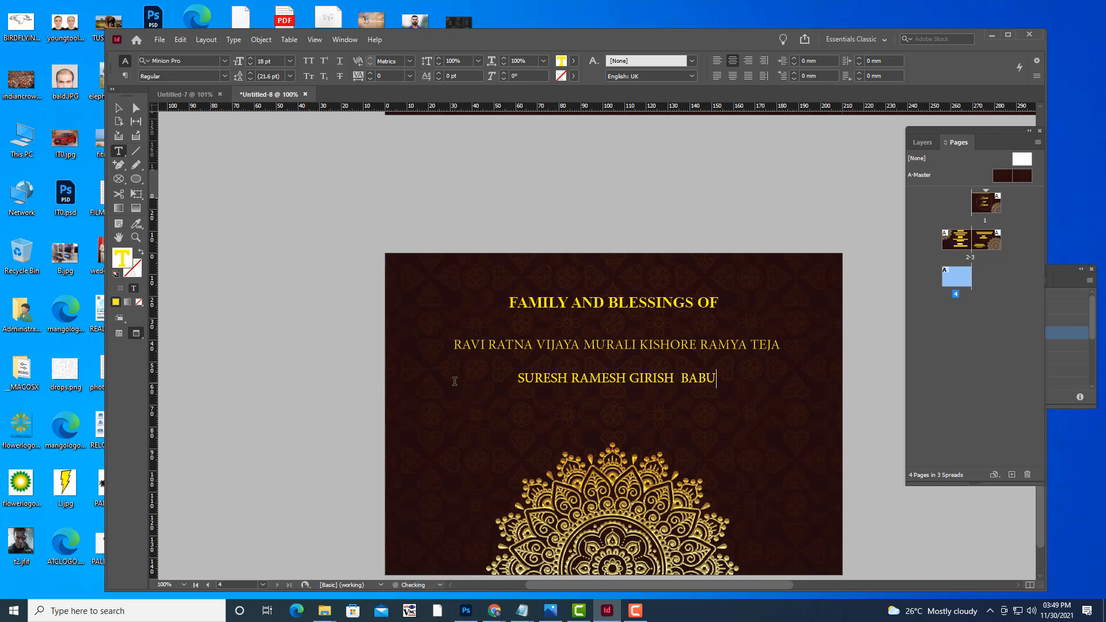
{"action": "type", "text": " UDAY"}
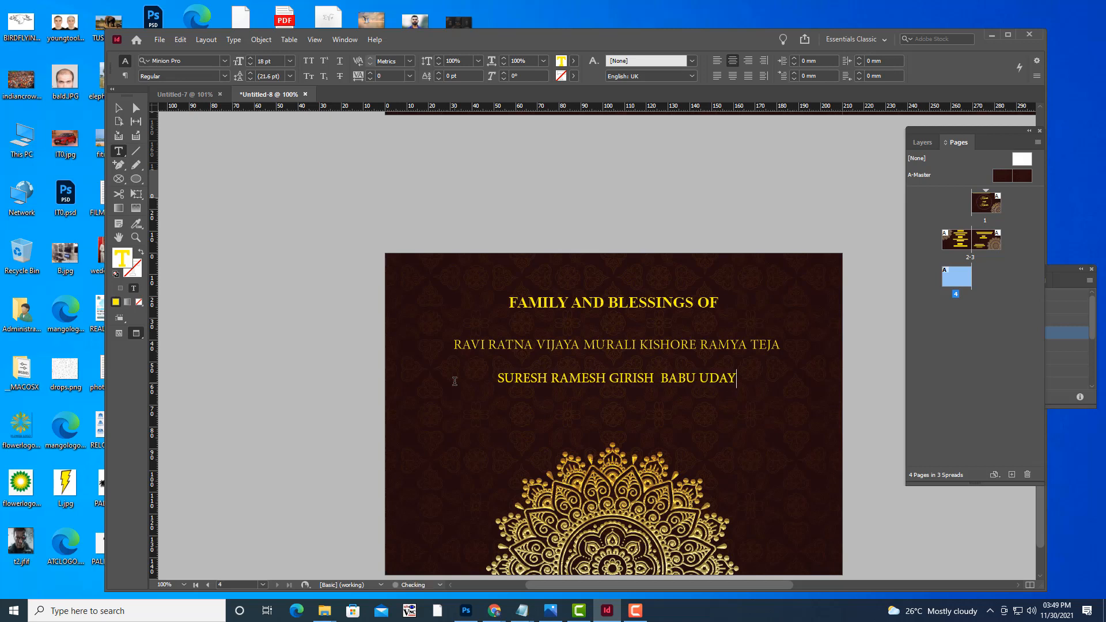
{"action": "left_click", "coordinate": [119, 108]}
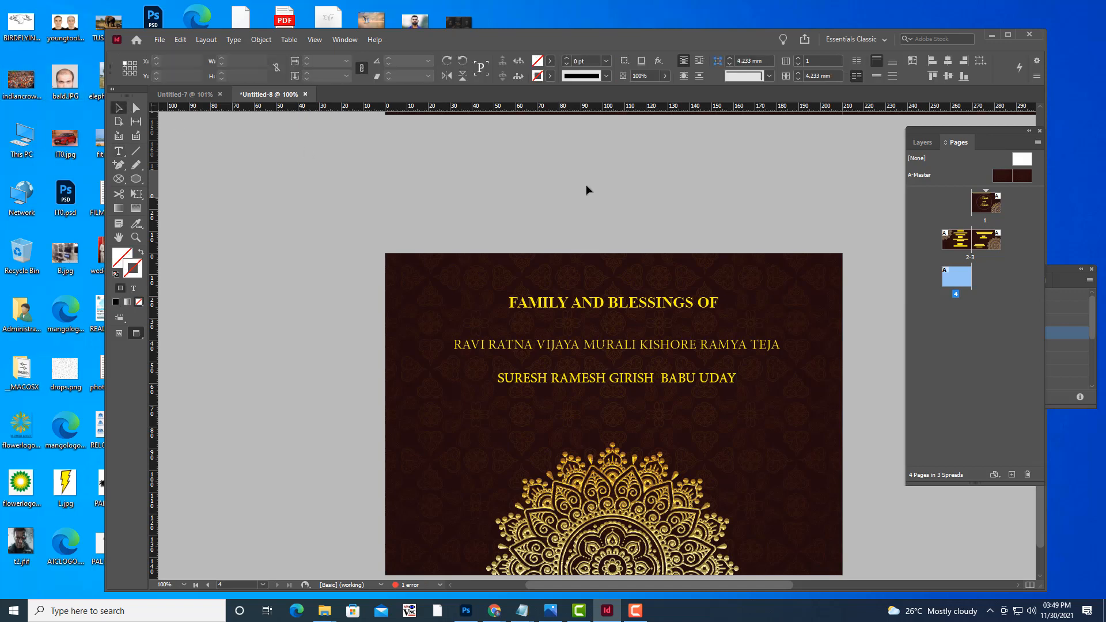
Deselect, zoom out twice to 50%, and scroll through pages 1–4 to review the layout.
{"action": "left_click", "coordinate": [587, 187]}
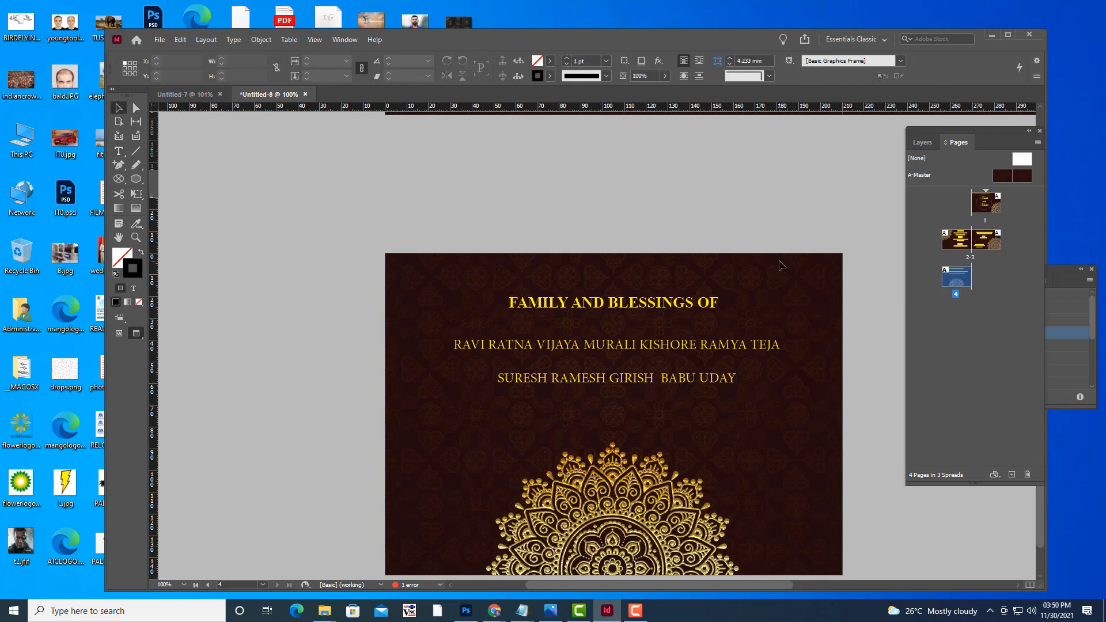
{"action": "scroll", "coordinate": [781, 260], "scroll_direction": "up", "scroll_amount": 3}
{"action": "scroll", "coordinate": [780, 248], "scroll_direction": "down", "scroll_amount": 3}
{"action": "key", "text": "ctrl+minus"}
{"action": "scroll", "coordinate": [800, 238], "scroll_direction": "up", "scroll_amount": 5}
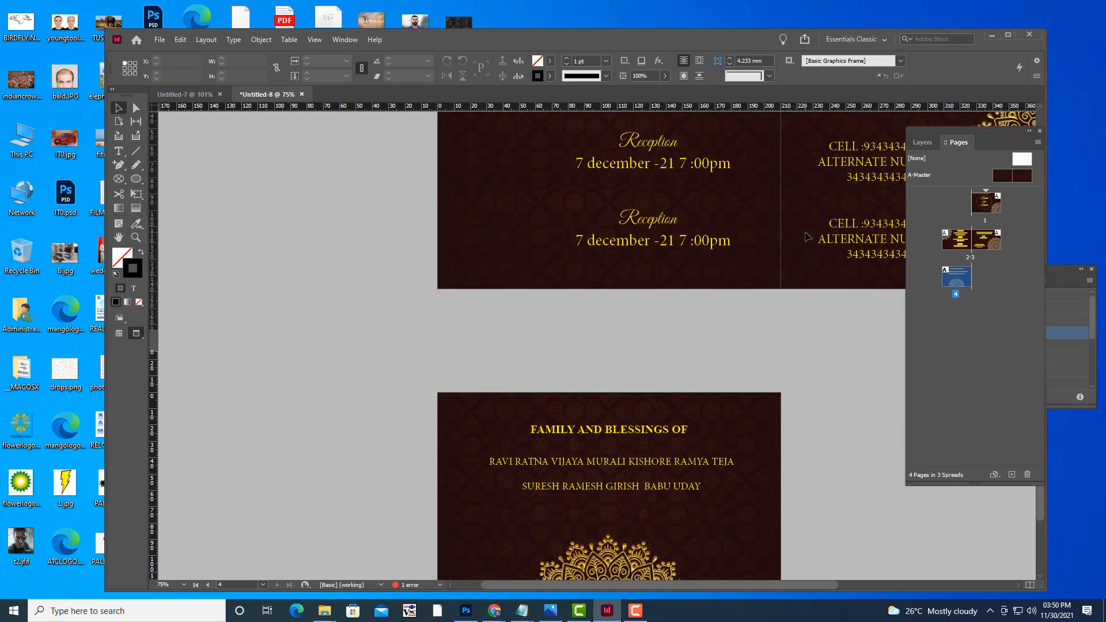
{"action": "key", "text": "ctrl+minus"}
{"action": "scroll", "coordinate": [857, 247], "scroll_direction": "down", "scroll_amount": 1}
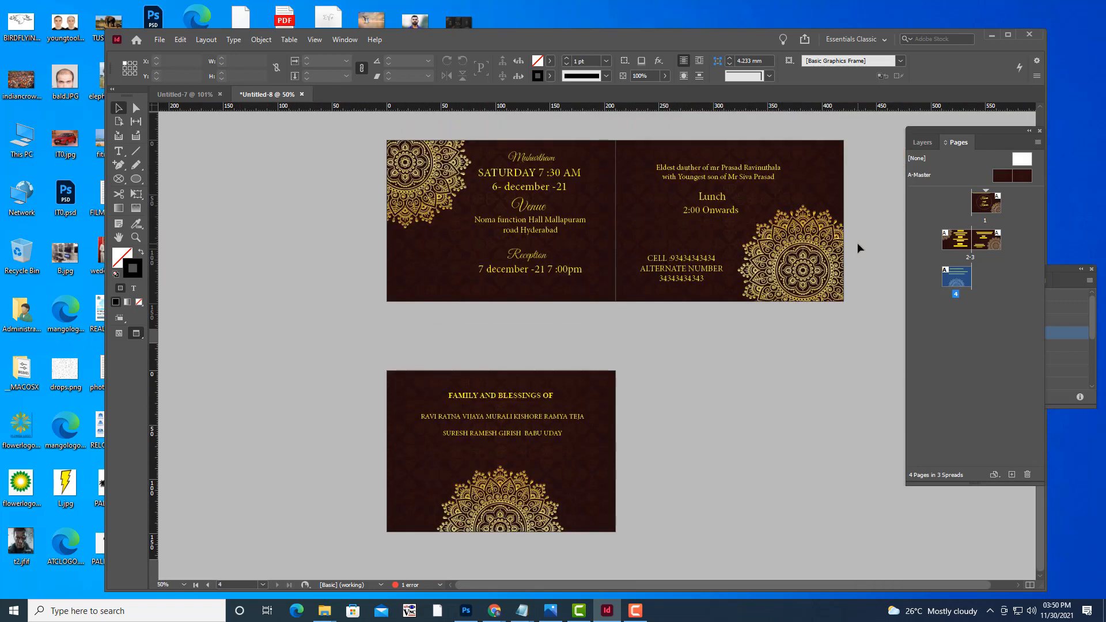
{"action": "scroll", "coordinate": [725, 342], "scroll_direction": "up", "scroll_amount": 5}
{"action": "scroll", "coordinate": [835, 321], "scroll_direction": "down", "scroll_amount": 5}
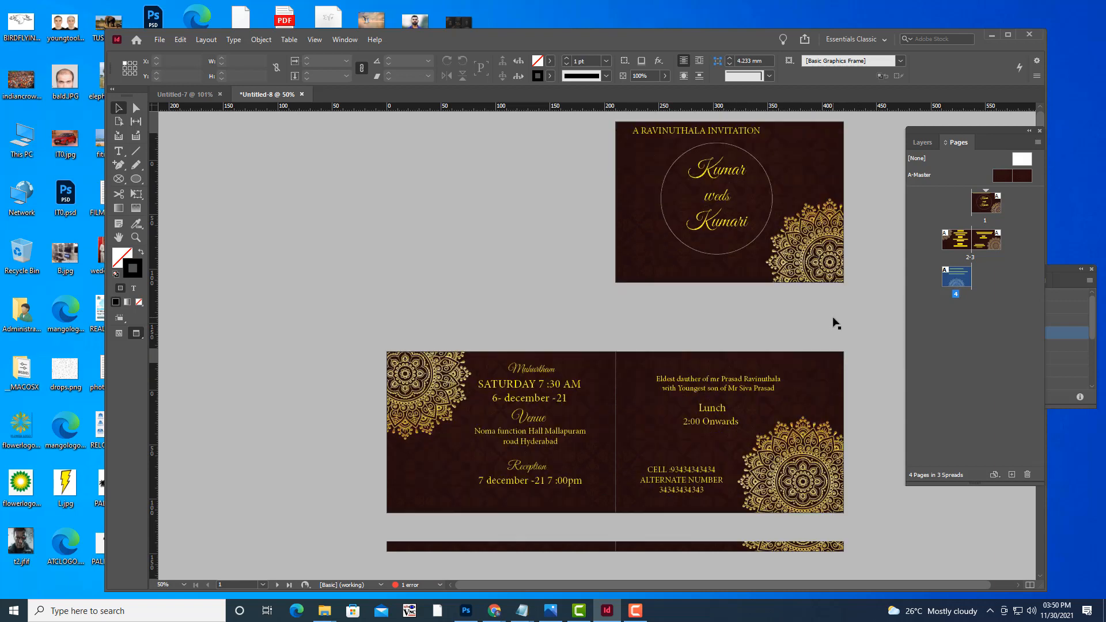
{"action": "scroll", "coordinate": [835, 322], "scroll_direction": "up", "scroll_amount": 5}
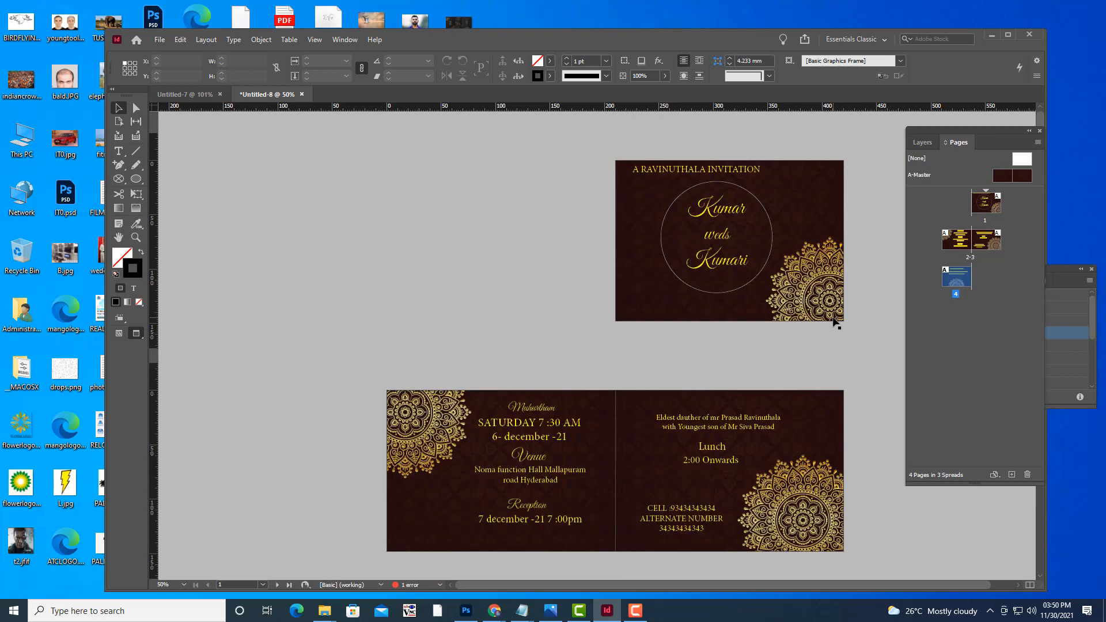
{"action": "scroll", "coordinate": [402, 170], "scroll_direction": "down", "scroll_amount": 4}
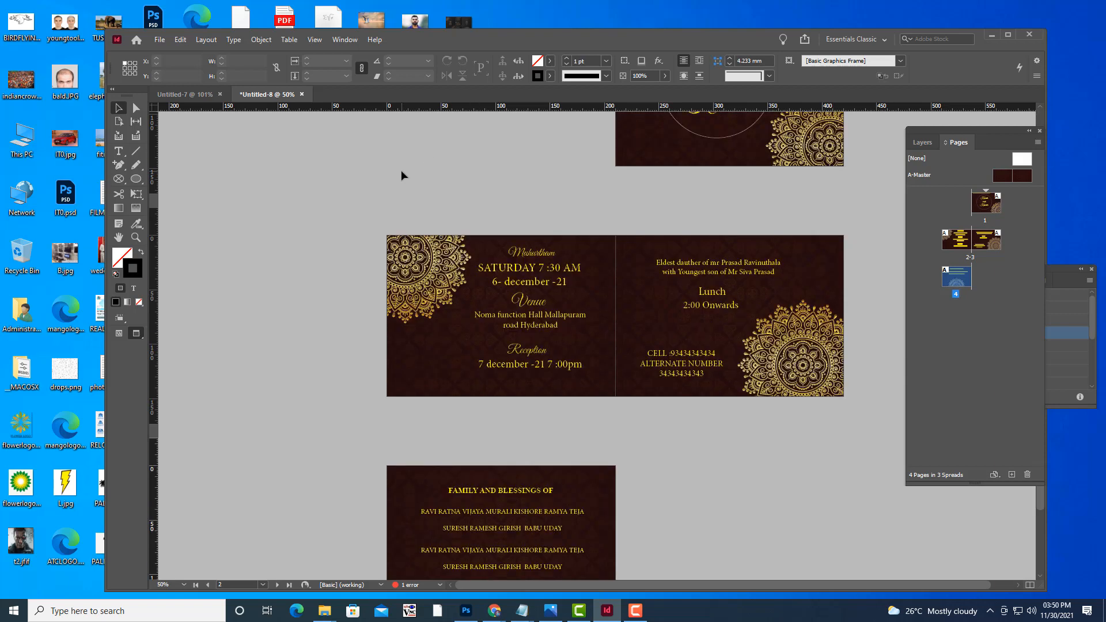
{"action": "scroll", "coordinate": [603, 229], "scroll_direction": "up", "scroll_amount": 2}
{"action": "scroll", "coordinate": [574, 272], "scroll_direction": "up", "scroll_amount": 3}
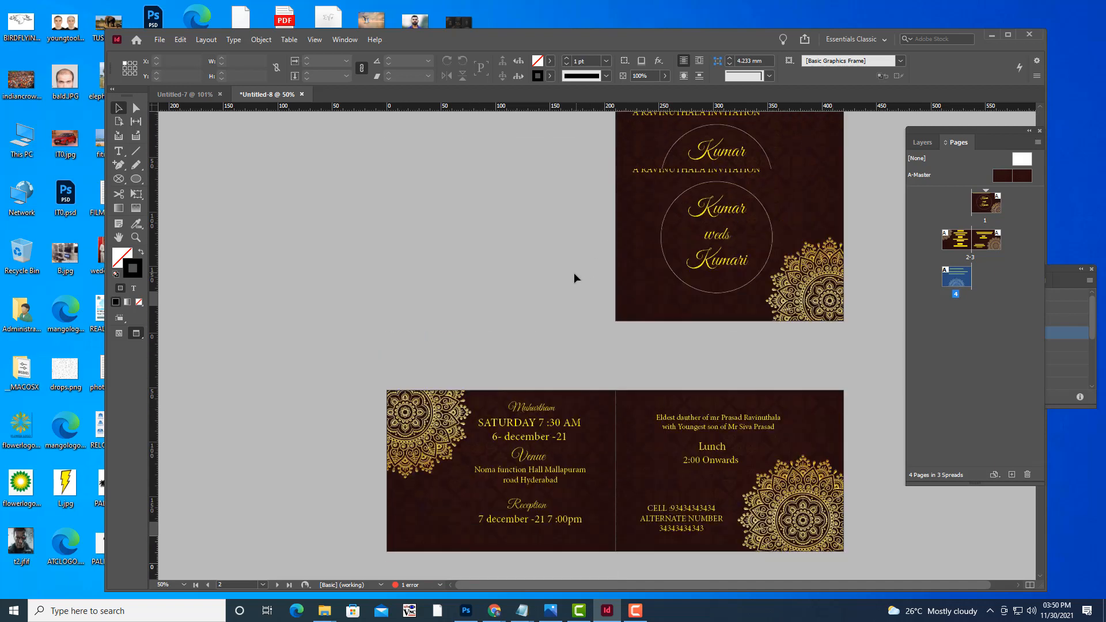
{"action": "scroll", "coordinate": [573, 271], "scroll_direction": "down", "scroll_amount": 5}
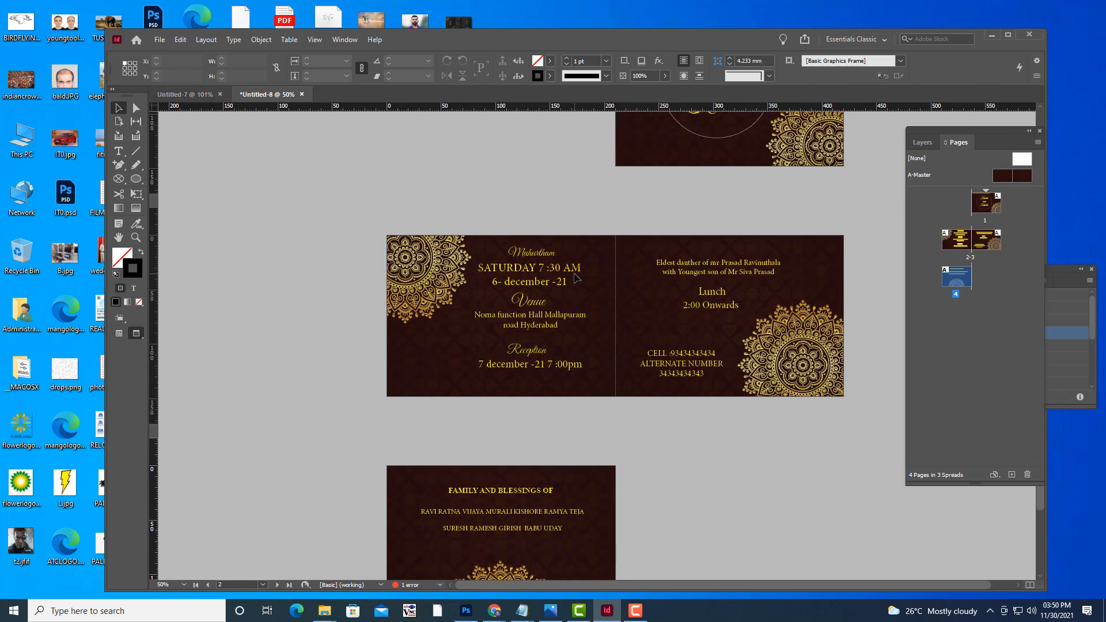
{"action": "scroll", "coordinate": [680, 447], "scroll_direction": "up", "scroll_amount": 4}
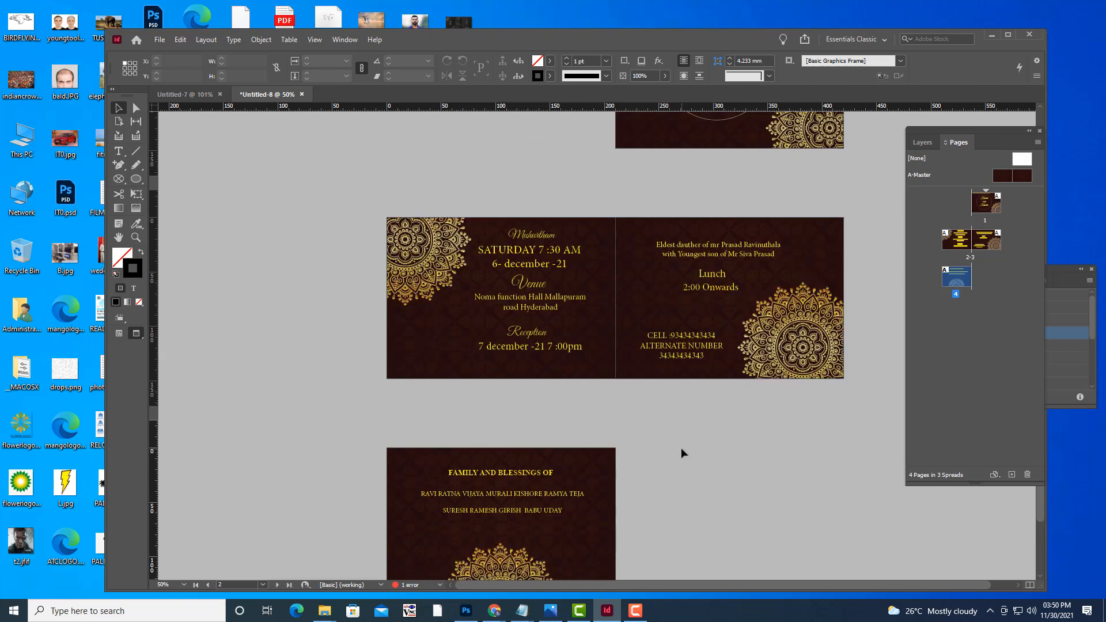
{"action": "scroll", "coordinate": [479, 315], "scroll_direction": "down", "scroll_amount": 3}
{"action": "scroll", "coordinate": [480, 314], "scroll_direction": "down", "scroll_amount": 2}
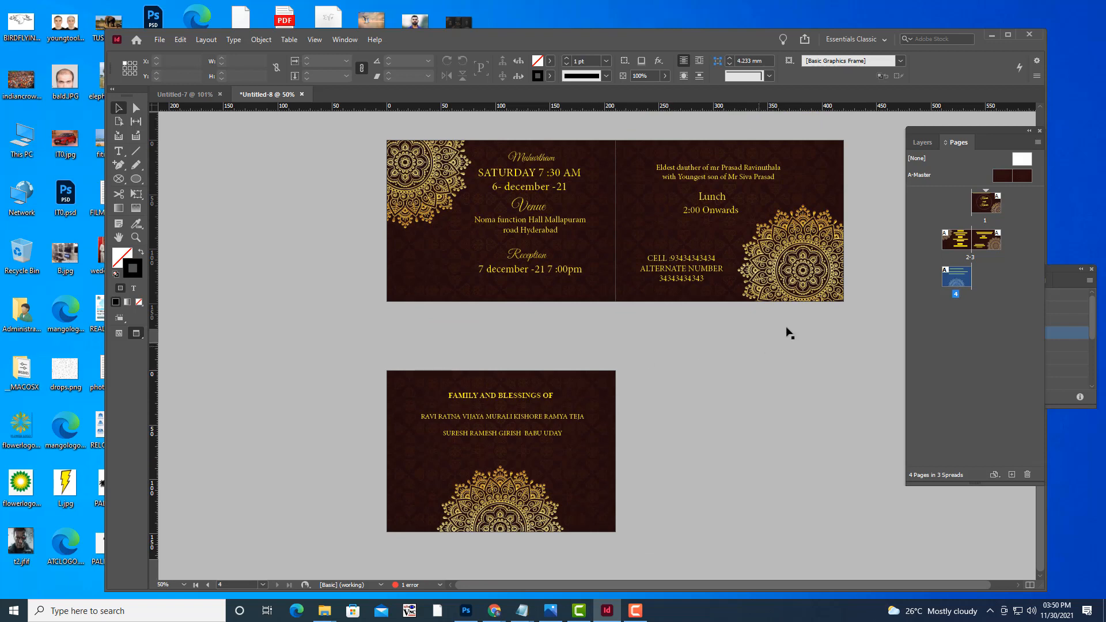
{"action": "scroll", "coordinate": [789, 371], "scroll_direction": "up", "scroll_amount": 1}
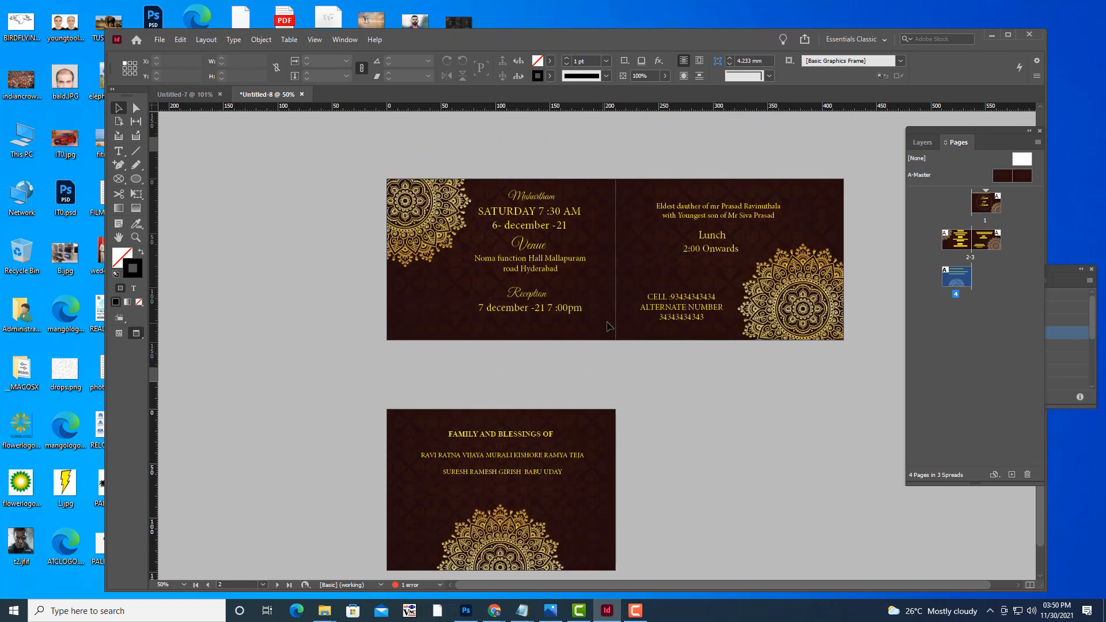
{"action": "scroll", "coordinate": [698, 305], "scroll_direction": "up", "scroll_amount": 3}
{"action": "scroll", "coordinate": [698, 306], "scroll_direction": "up", "scroll_amount": 3}
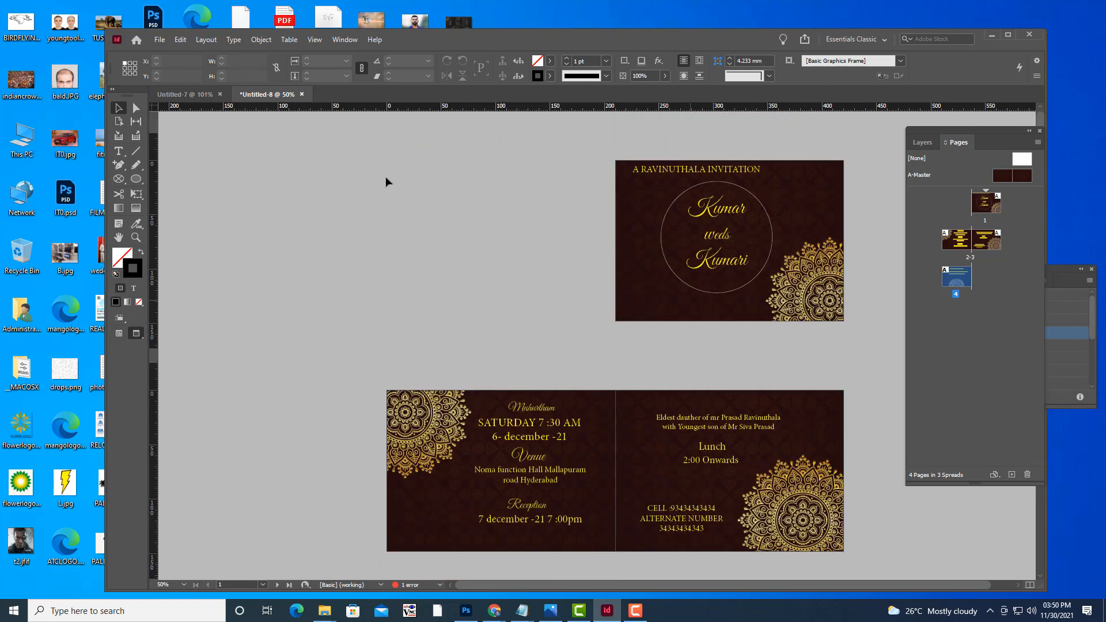
Export a Press Quality PDF named WEDDINGINVITATIONCARD into Desktop > inviation.
{"action": "left_click", "coordinate": [159, 40]}
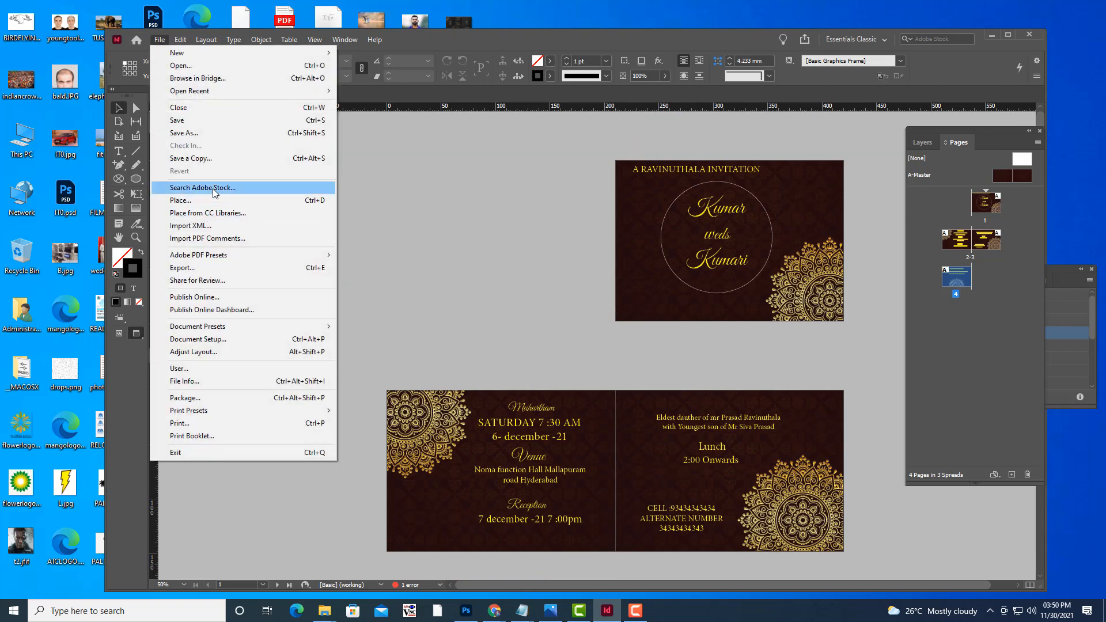
{"action": "left_click", "coordinate": [276, 267]}
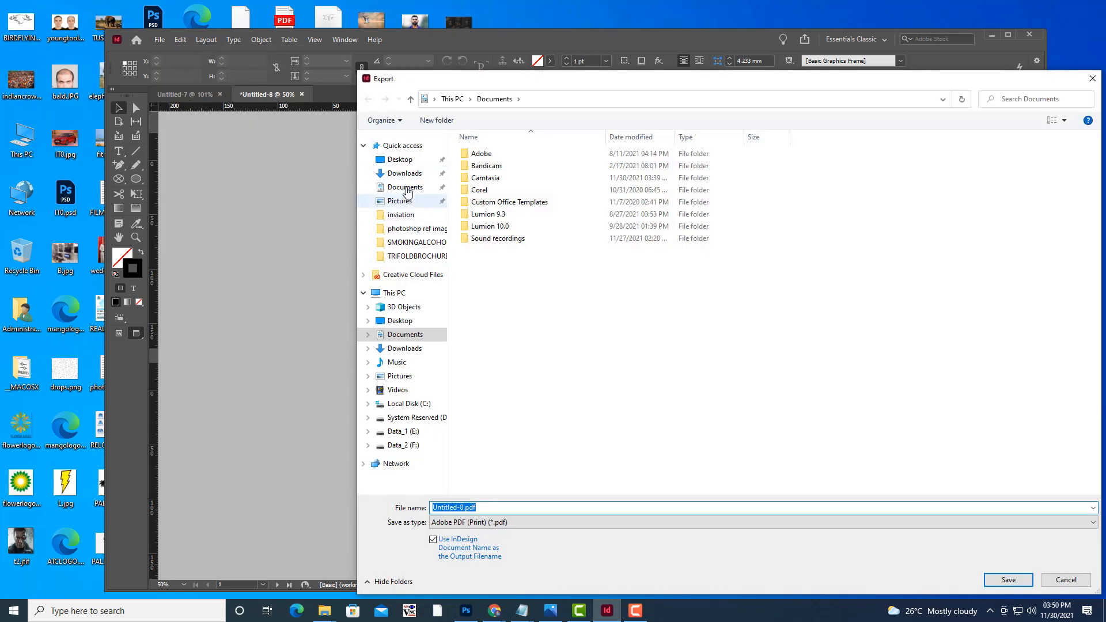
{"action": "left_click", "coordinate": [399, 159]}
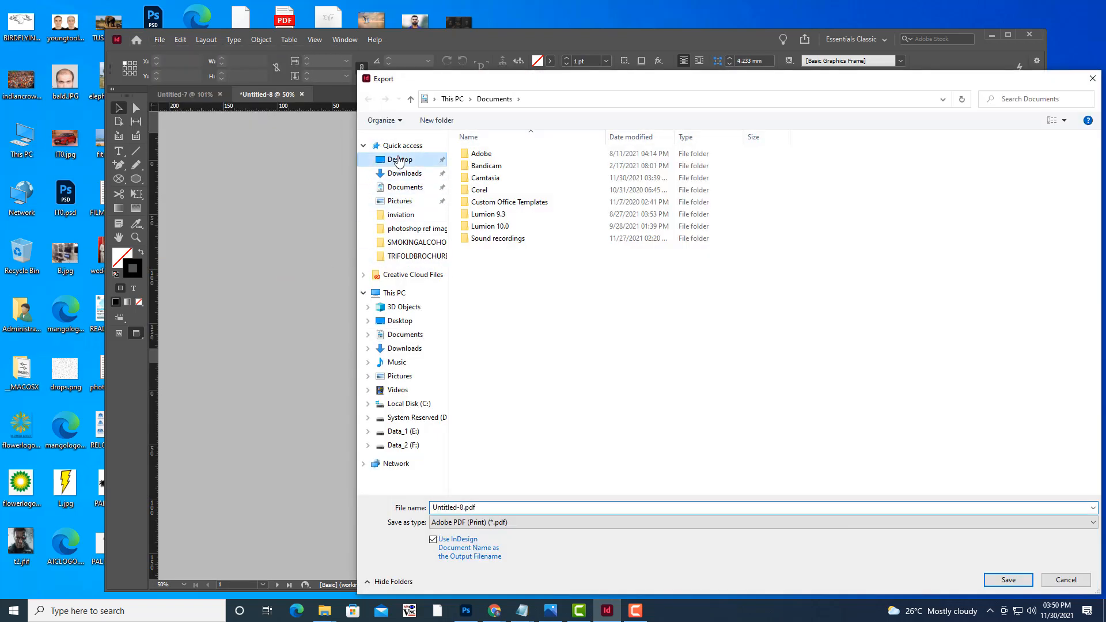
{"action": "double_click", "coordinate": [871, 177]}
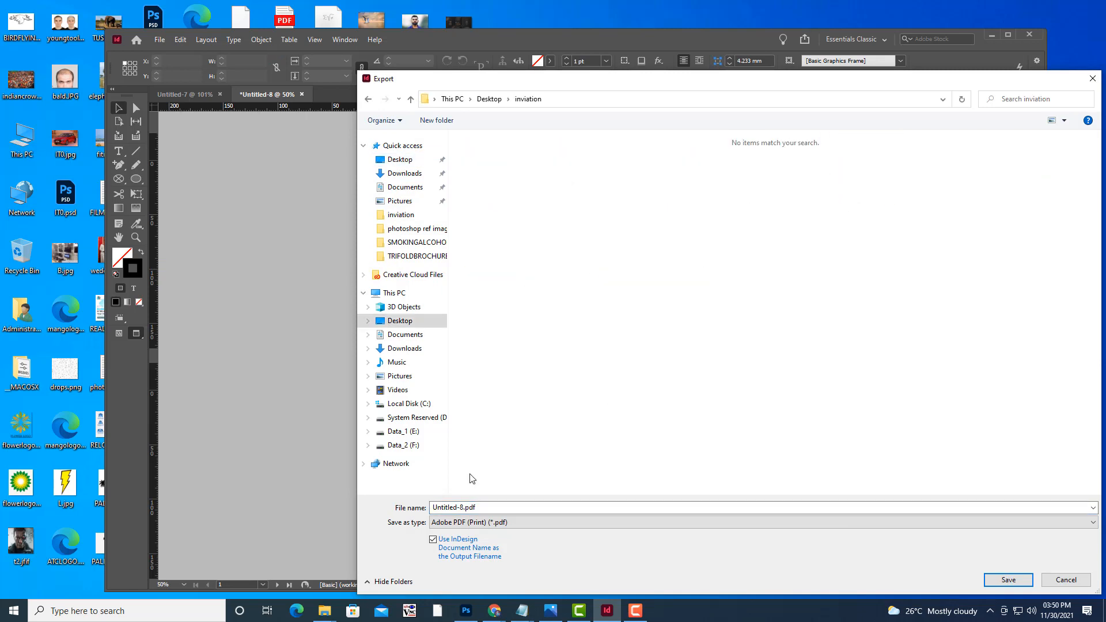
{"action": "left_click", "coordinate": [477, 522]}
{"action": "left_click", "coordinate": [477, 522]}
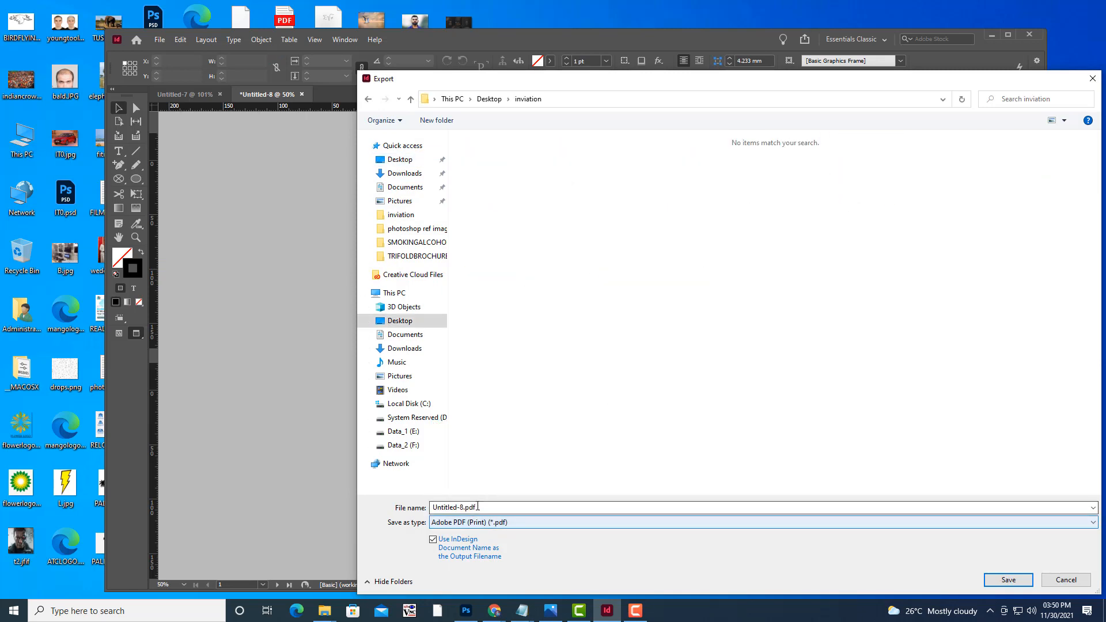
{"action": "left_click", "coordinate": [476, 506]}
{"action": "key", "text": "BackSpace"}
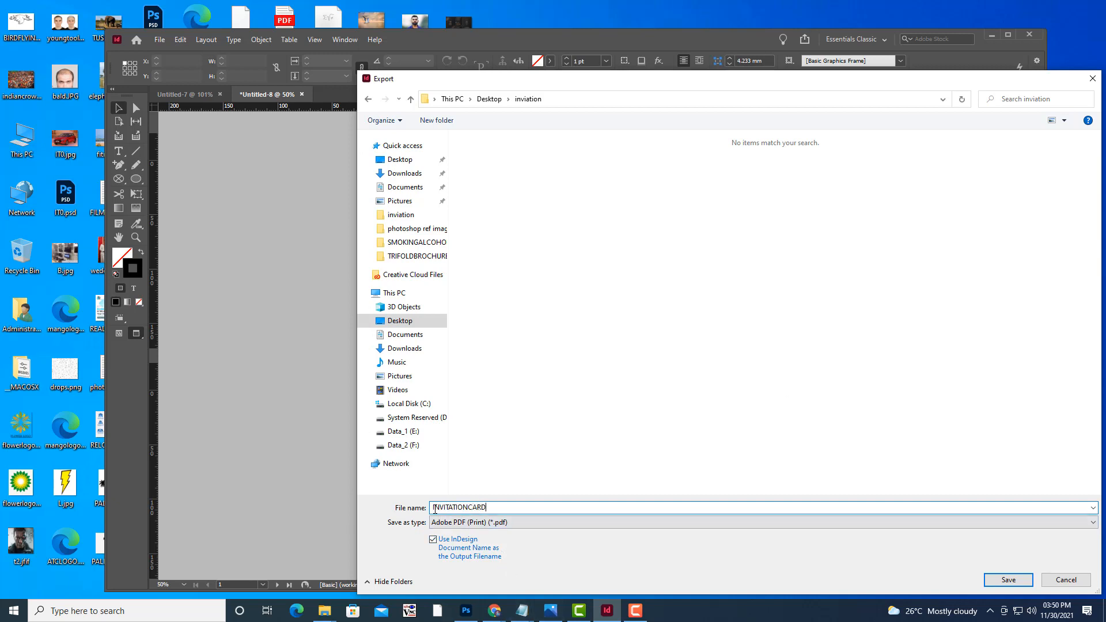
{"action": "type", "text": "WEDDING"}
{"action": "left_click", "coordinate": [1054, 580]}
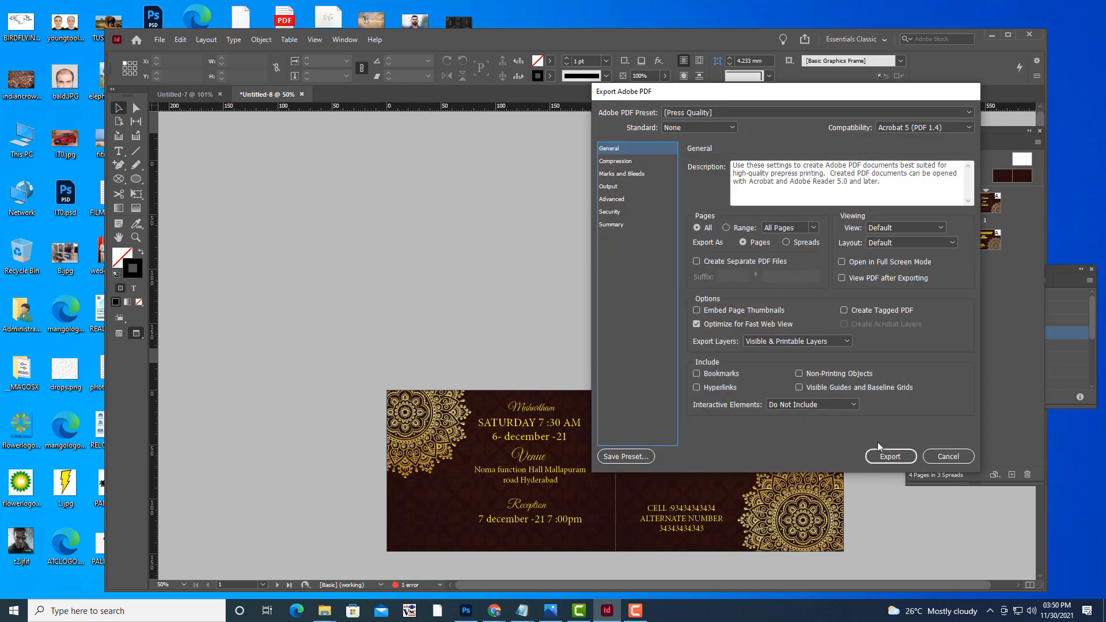
{"action": "left_click", "coordinate": [887, 456]}
{"action": "left_click", "coordinate": [593, 326]}
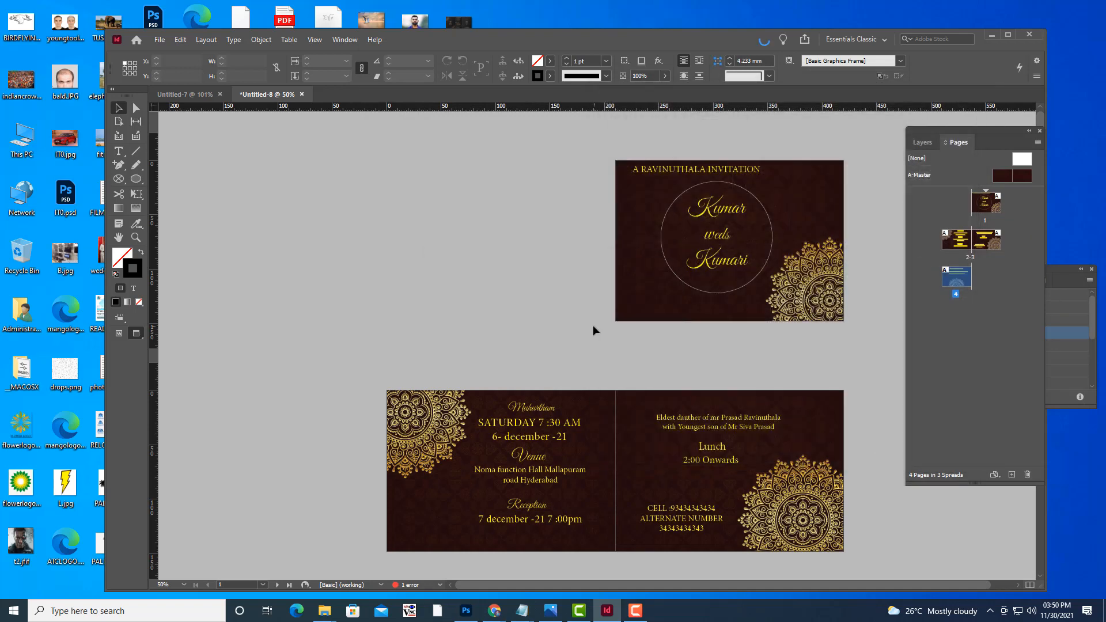
Minimise the InDesign window after a quick scroll through the pages.
{"action": "scroll", "coordinate": [501, 323], "scroll_direction": "down", "scroll_amount": 2}
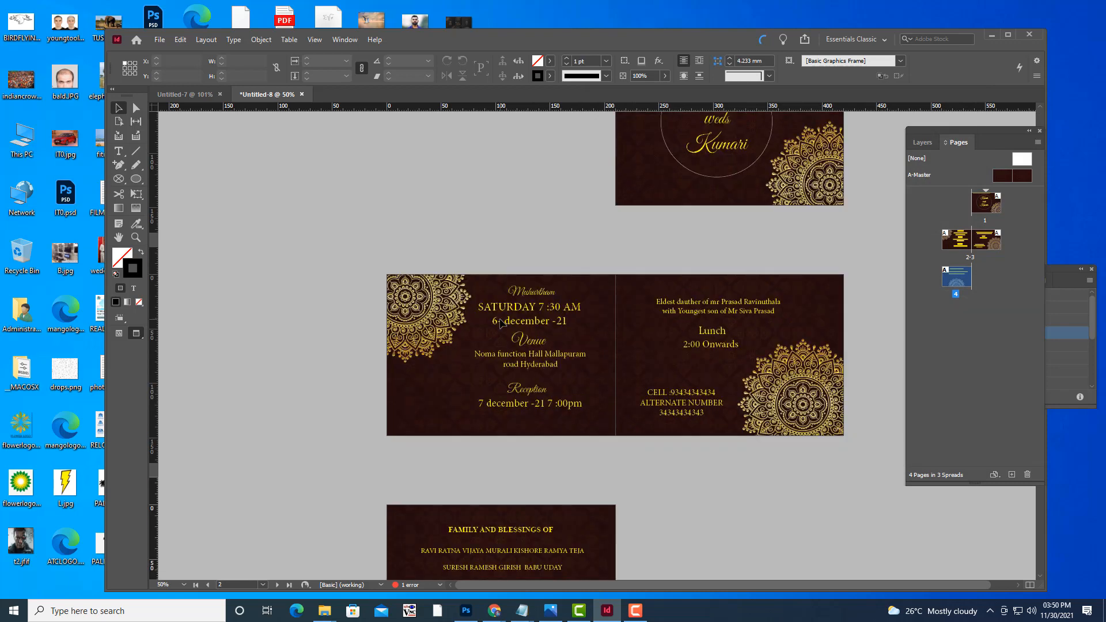
{"action": "scroll", "coordinate": [501, 323], "scroll_direction": "down", "scroll_amount": 2}
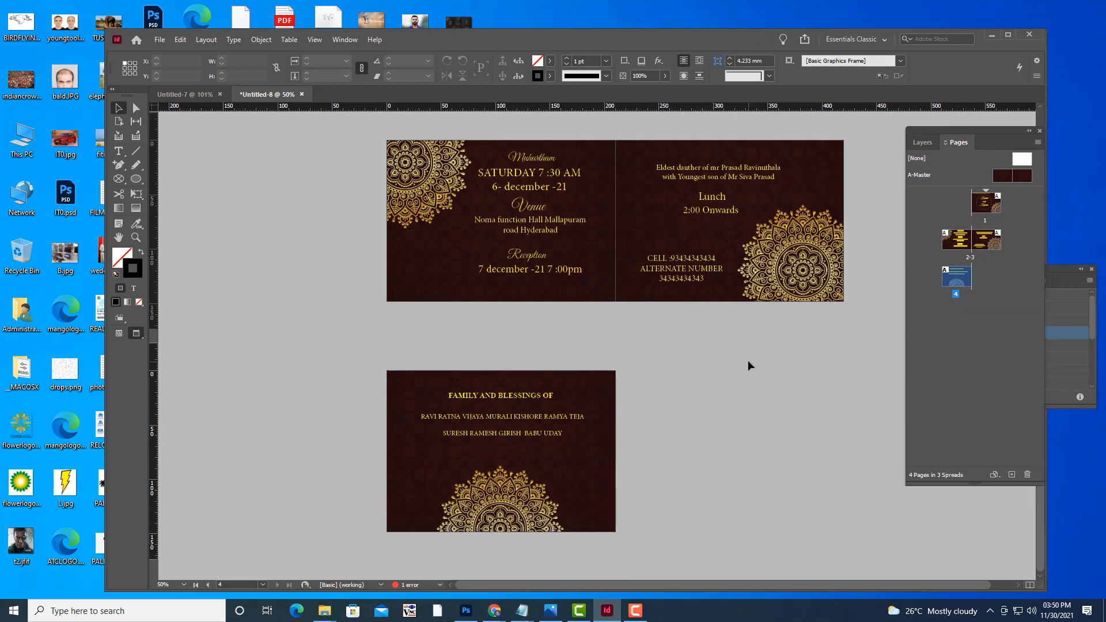
{"action": "scroll", "coordinate": [747, 361], "scroll_direction": "up", "scroll_amount": 3}
{"action": "left_click", "coordinate": [991, 39]}
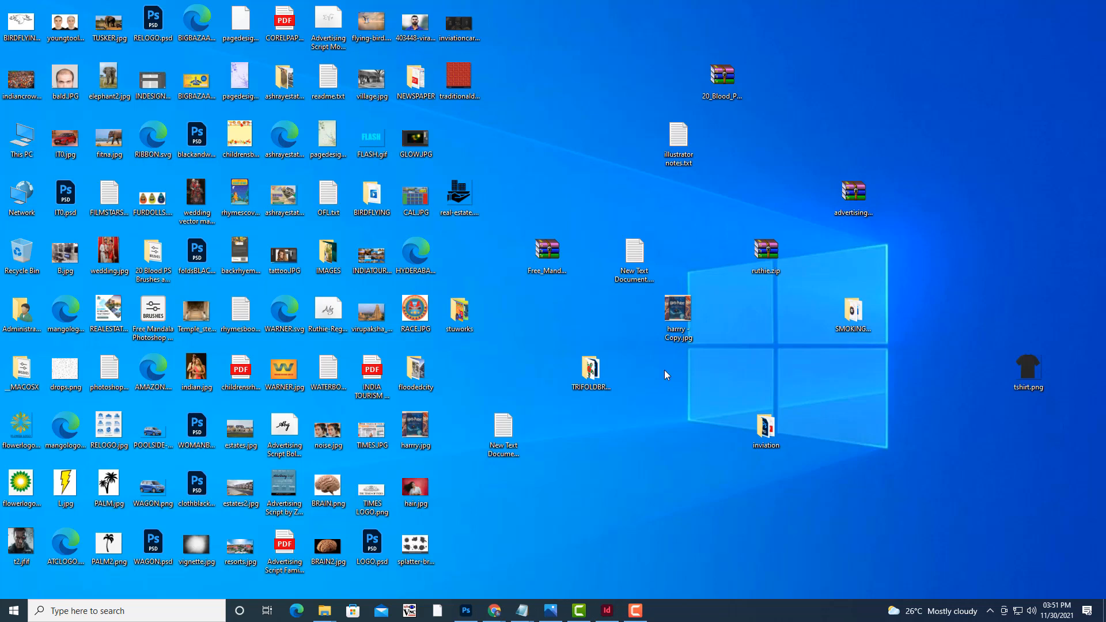
Open WEDDINGINVITATIONCARD.pdf from the inviation folder on the desktop.
{"action": "double_click", "coordinate": [767, 428]}
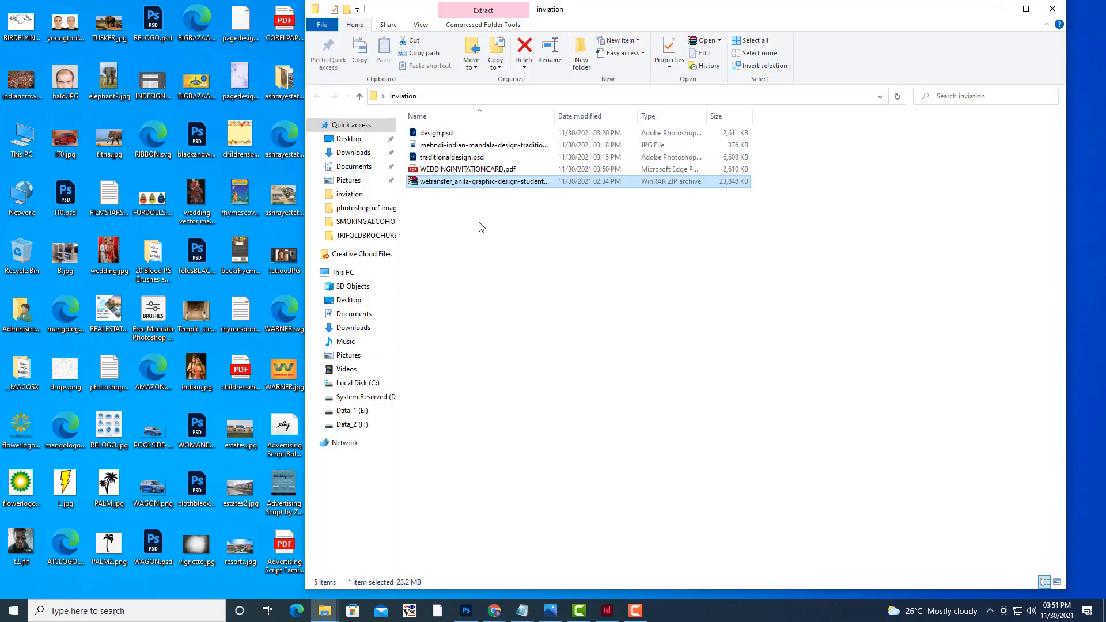
{"action": "left_click", "coordinate": [481, 226]}
{"action": "left_click", "coordinate": [466, 170]}
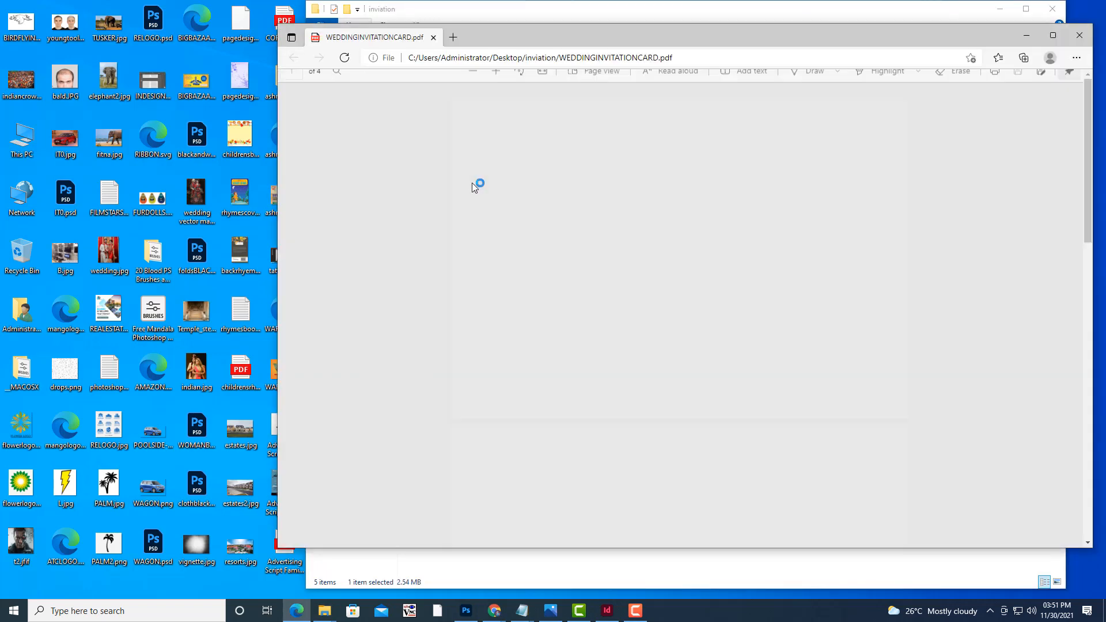
Scroll through the four pages of the exported PDF in Edge.
{"action": "scroll", "coordinate": [785, 290], "scroll_direction": "down", "scroll_amount": 10}
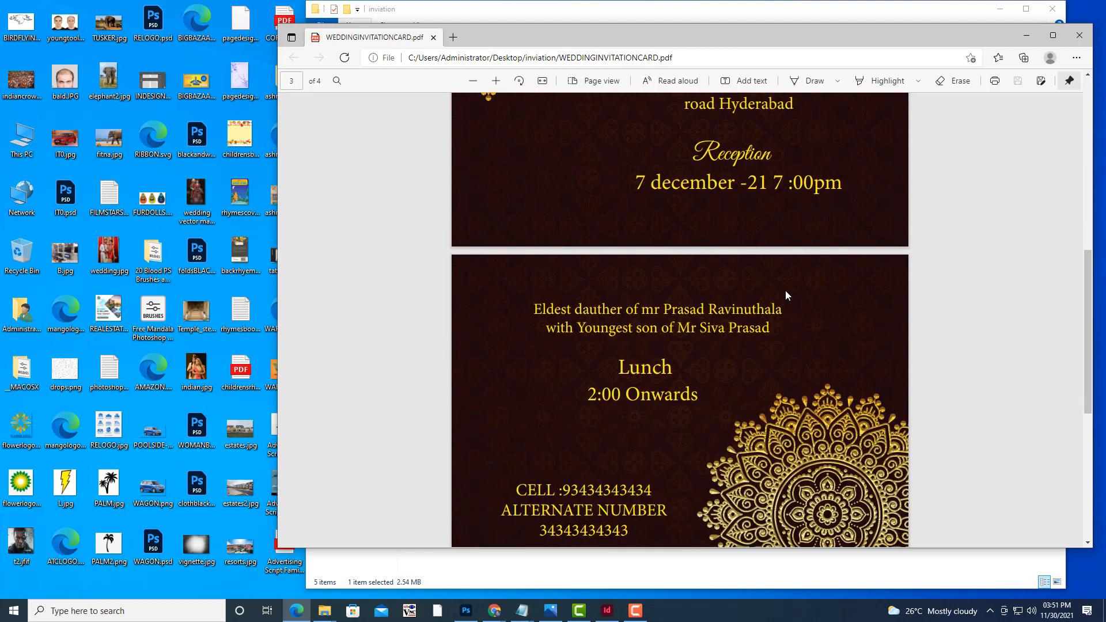
{"action": "scroll", "coordinate": [933, 322], "scroll_direction": "up", "scroll_amount": 15}
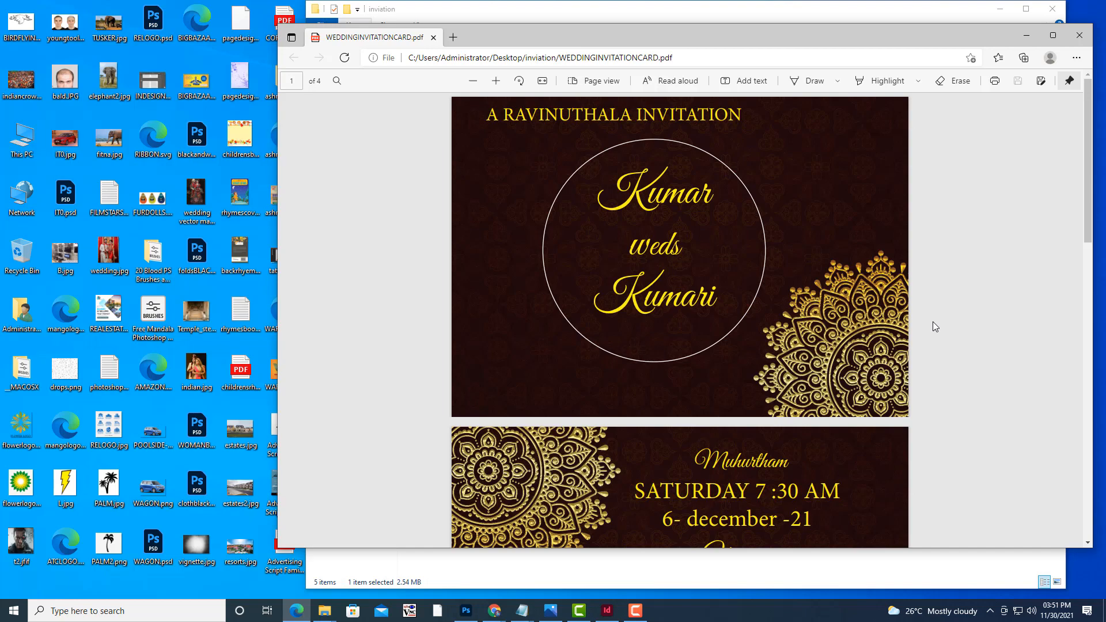
{"action": "scroll", "coordinate": [932, 322], "scroll_direction": "down", "scroll_amount": 5}
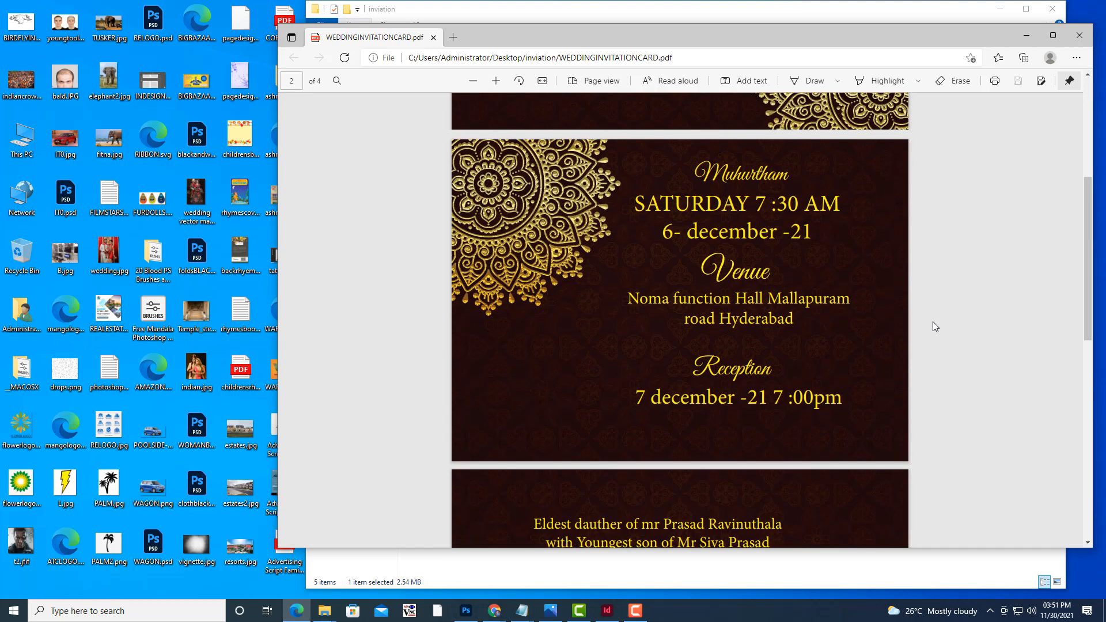
{"action": "scroll", "coordinate": [932, 322], "scroll_direction": "down", "scroll_amount": 10}
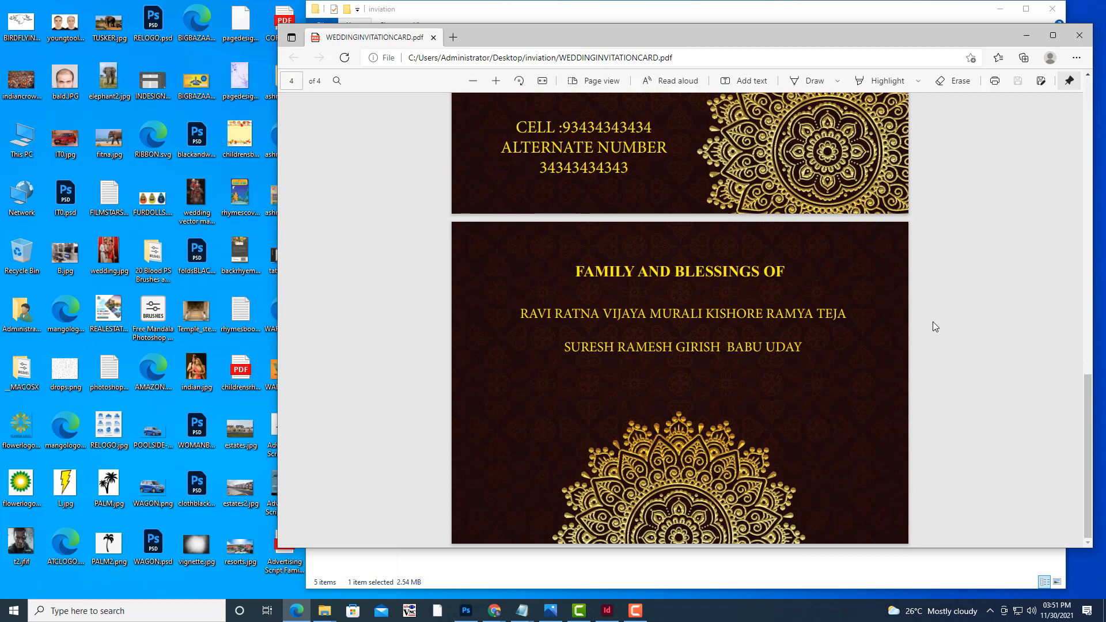
{"action": "scroll", "coordinate": [932, 322], "scroll_direction": "up", "scroll_amount": 5}
{"action": "scroll", "coordinate": [933, 321], "scroll_direction": "up", "scroll_amount": 5}
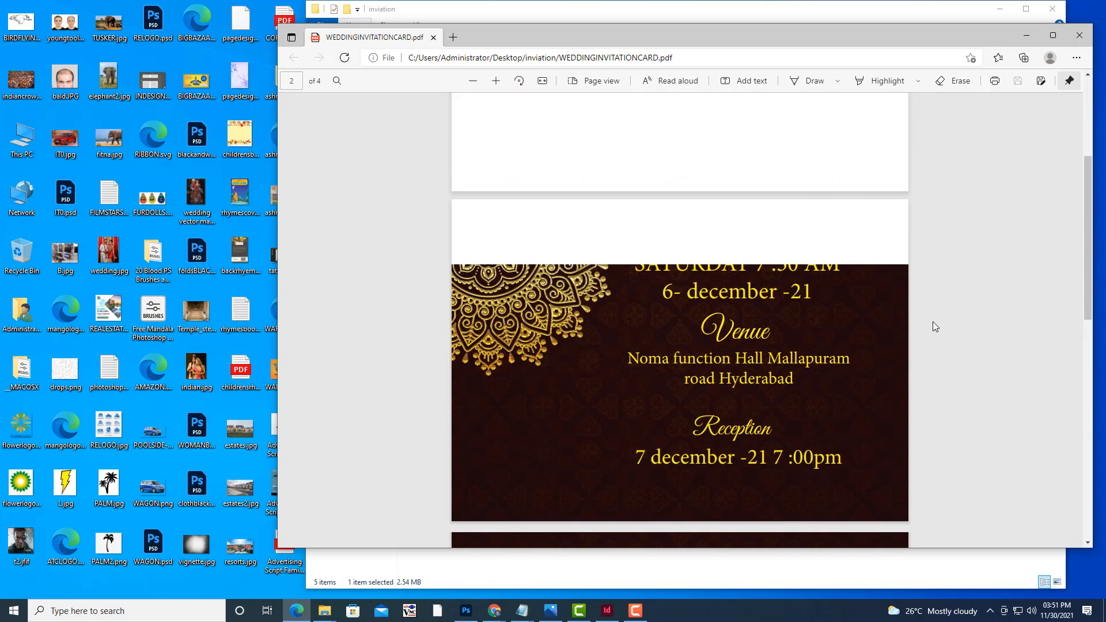
{"action": "scroll", "coordinate": [935, 327], "scroll_direction": "up", "scroll_amount": 4}
{"action": "scroll", "coordinate": [935, 327], "scroll_direction": "down", "scroll_amount": 2}
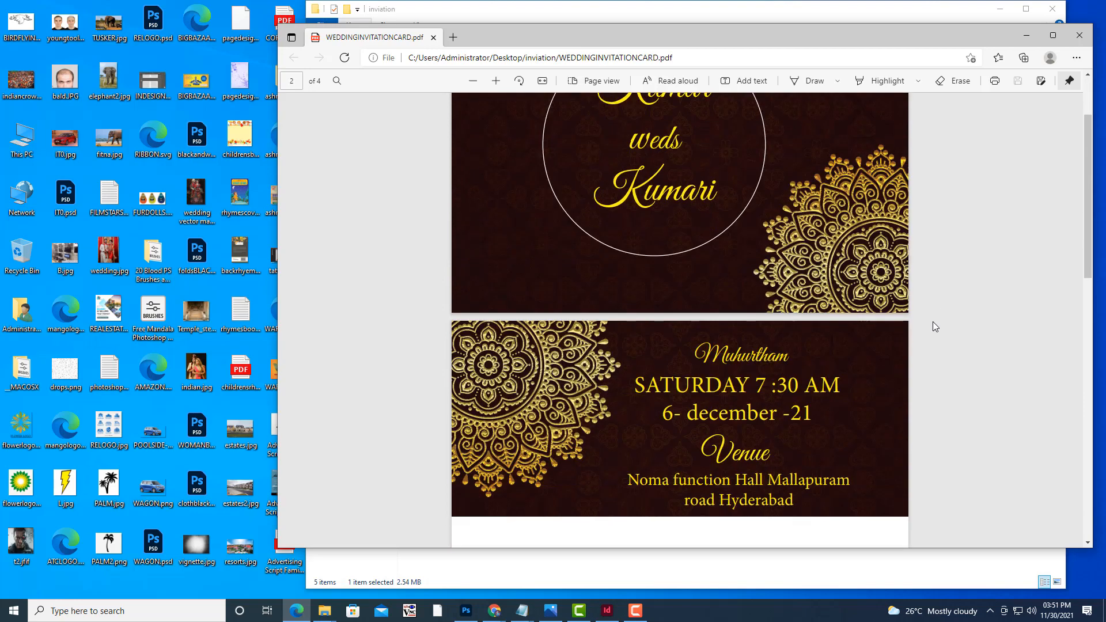
{"action": "scroll", "coordinate": [935, 327], "scroll_direction": "down", "scroll_amount": 10}
{"action": "scroll", "coordinate": [935, 326], "scroll_direction": "up", "scroll_amount": 1}
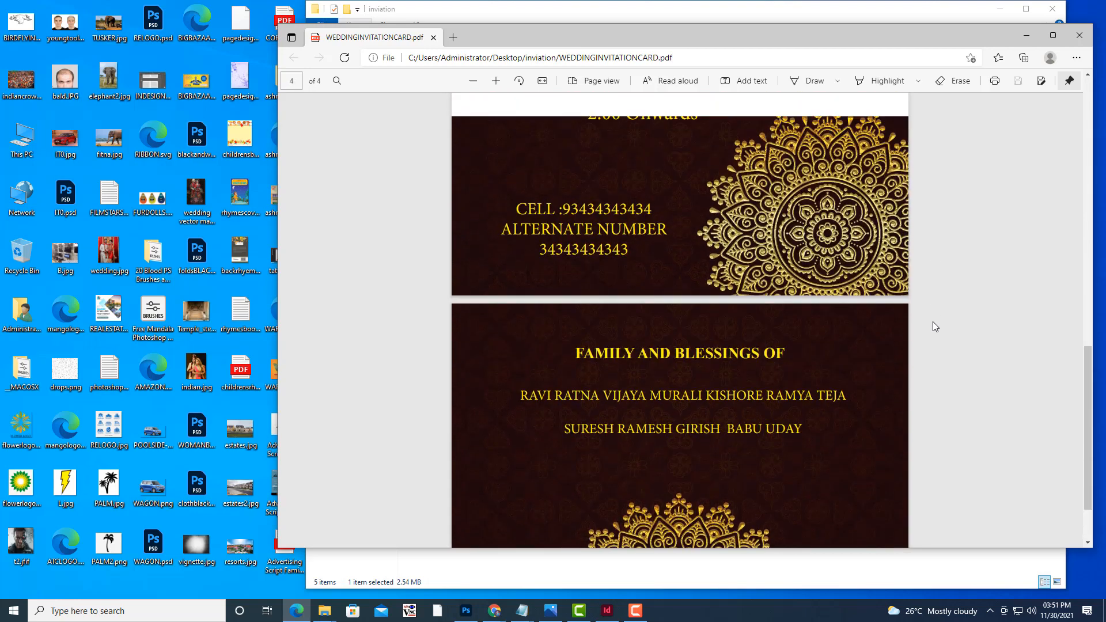
{"action": "scroll", "coordinate": [933, 322], "scroll_direction": "up", "scroll_amount": 15}
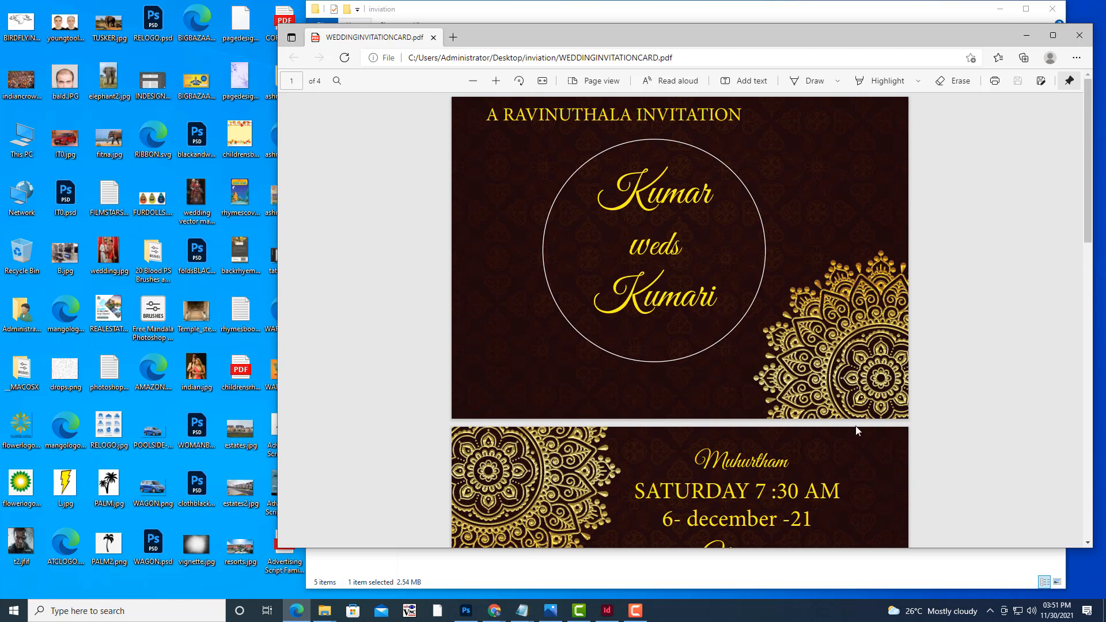
{"action": "scroll", "coordinate": [853, 375], "scroll_direction": "down", "scroll_amount": 12}
{"action": "scroll", "coordinate": [854, 375], "scroll_direction": "up", "scroll_amount": 5}
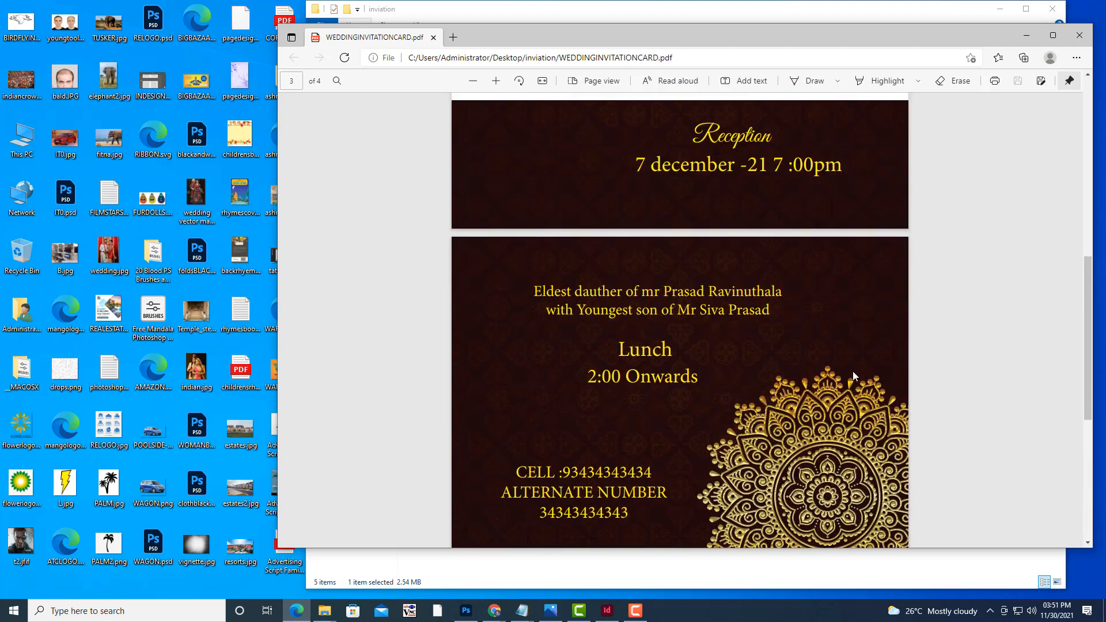
{"action": "scroll", "coordinate": [852, 376], "scroll_direction": "up", "scroll_amount": 8}
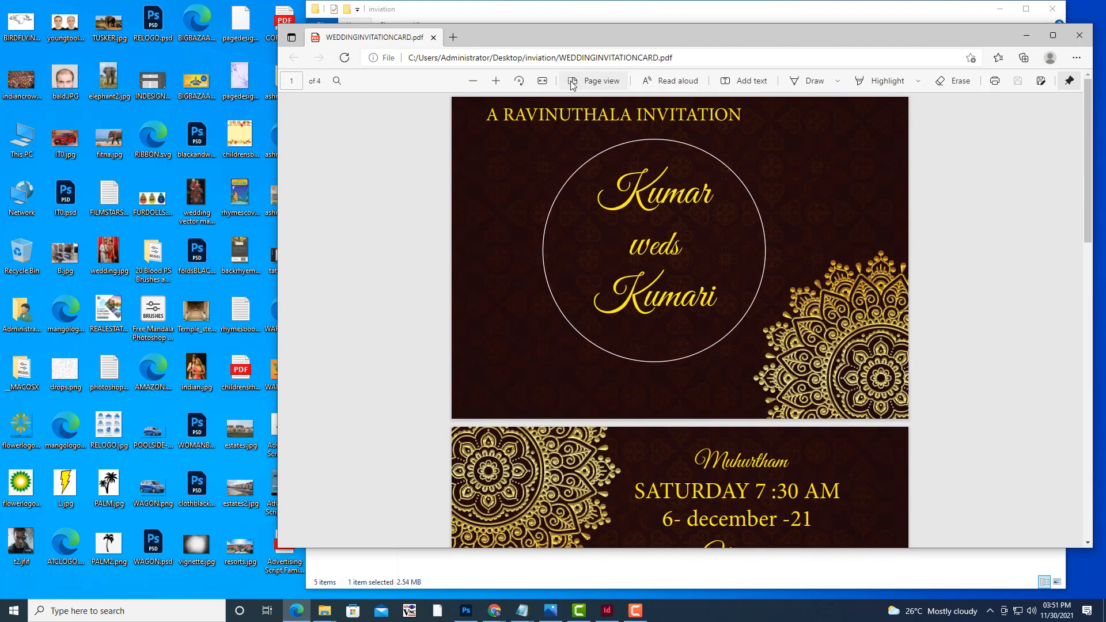
Switch the PDF to Two page view, then minimise Edge and the folder window.
{"action": "left_click", "coordinate": [572, 84]}
{"action": "left_click", "coordinate": [531, 130]}
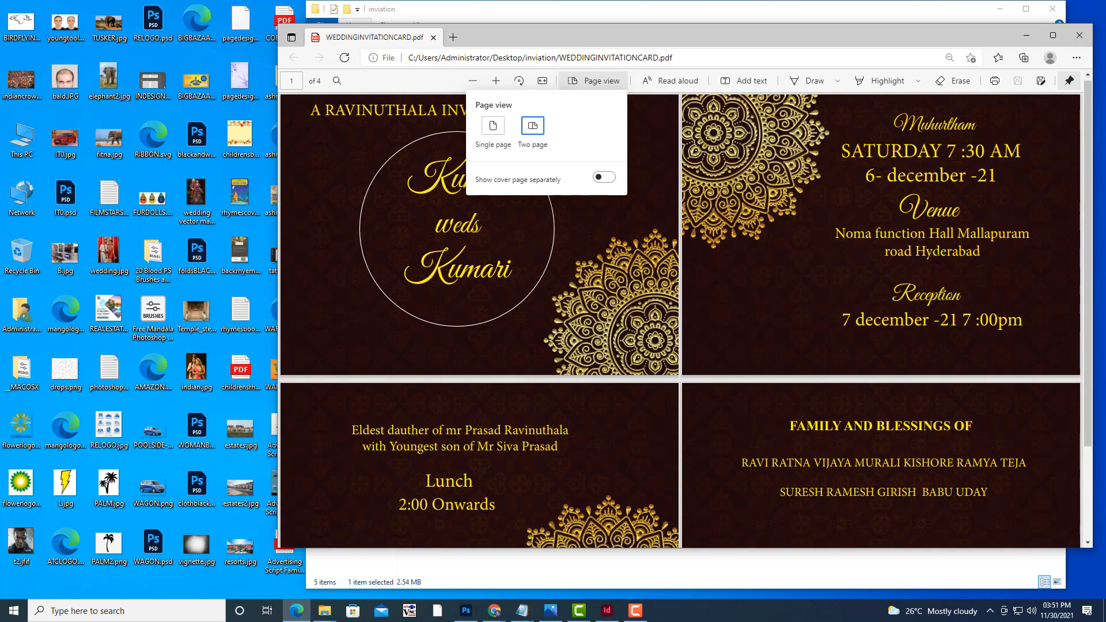
{"action": "left_click", "coordinate": [865, 209]}
{"action": "scroll", "coordinate": [798, 225], "scroll_direction": "down", "scroll_amount": 2}
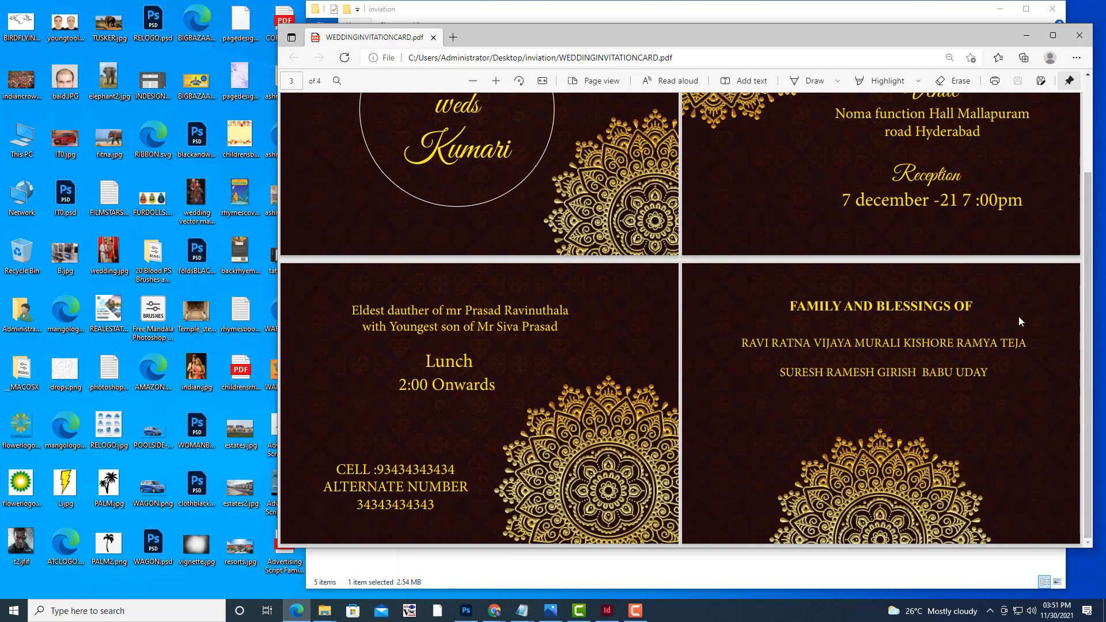
{"action": "scroll", "coordinate": [1018, 315], "scroll_direction": "up", "scroll_amount": 2}
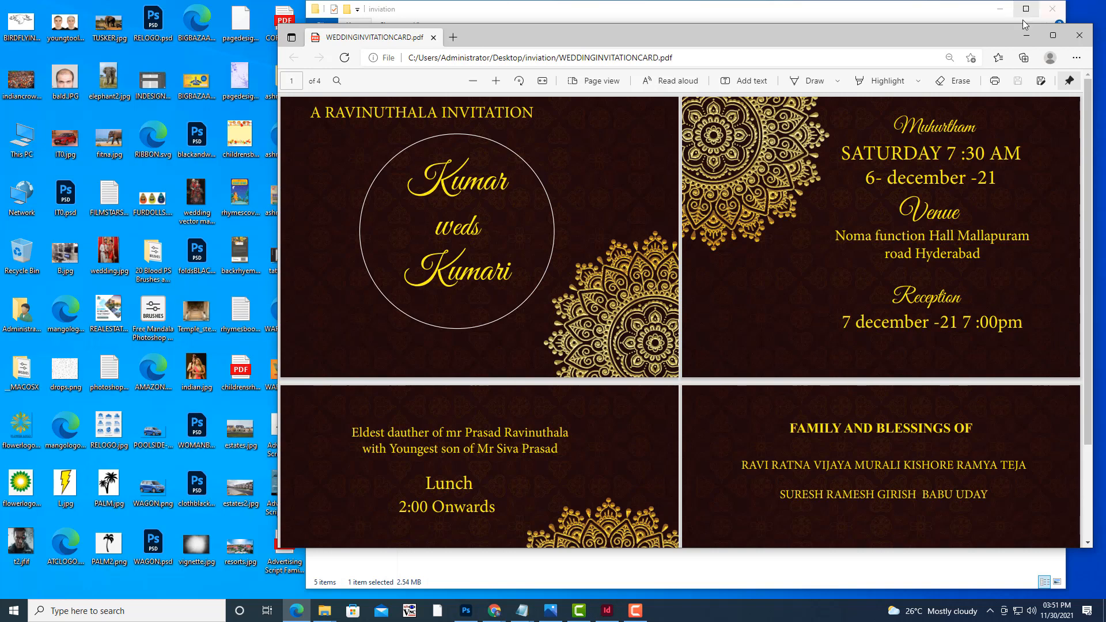
{"action": "left_click", "coordinate": [1025, 36]}
{"action": "left_click", "coordinate": [999, 8]}
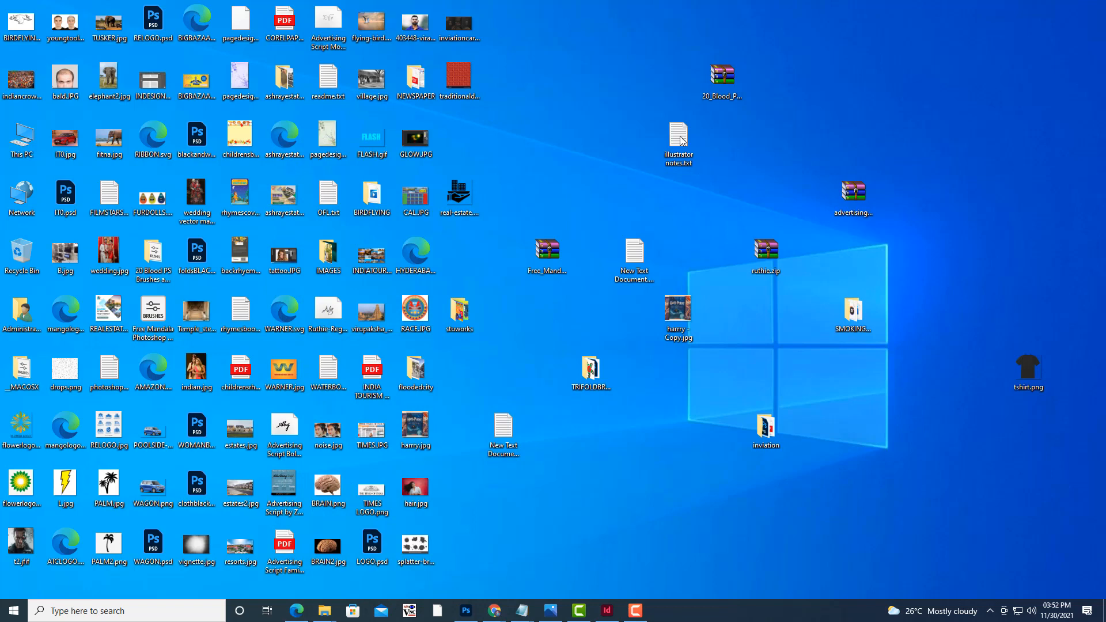
In New Text Document.txt, write 'ENGAGEMENT RING CEREMONY OF' with the couple's names on a second line.
{"action": "double_click", "coordinate": [647, 251]}
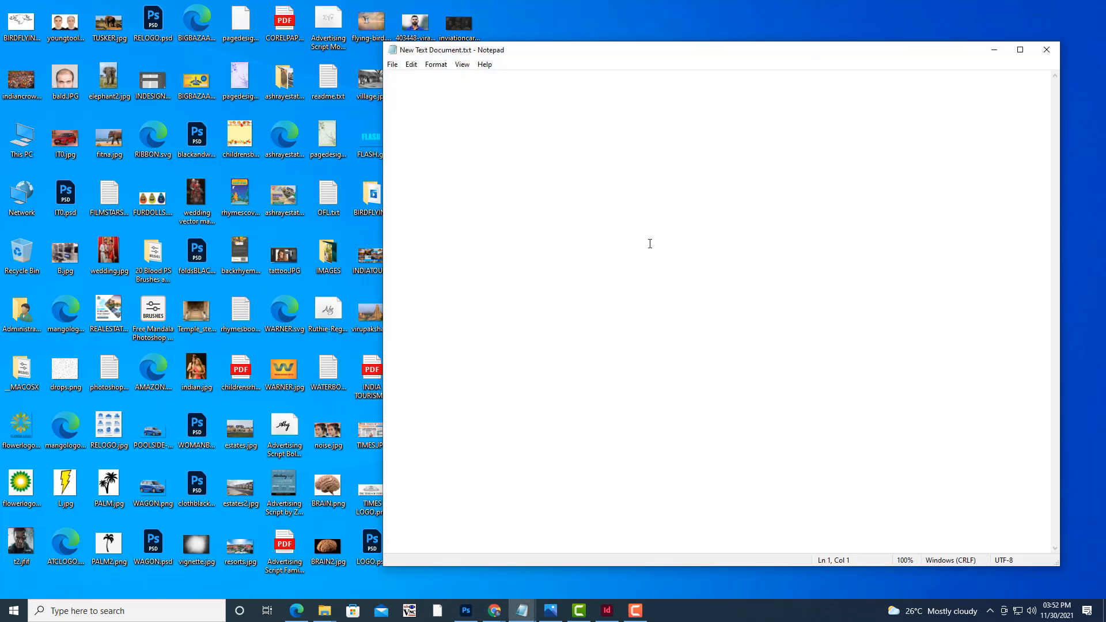
{"action": "type", "text": "ENGAG"}
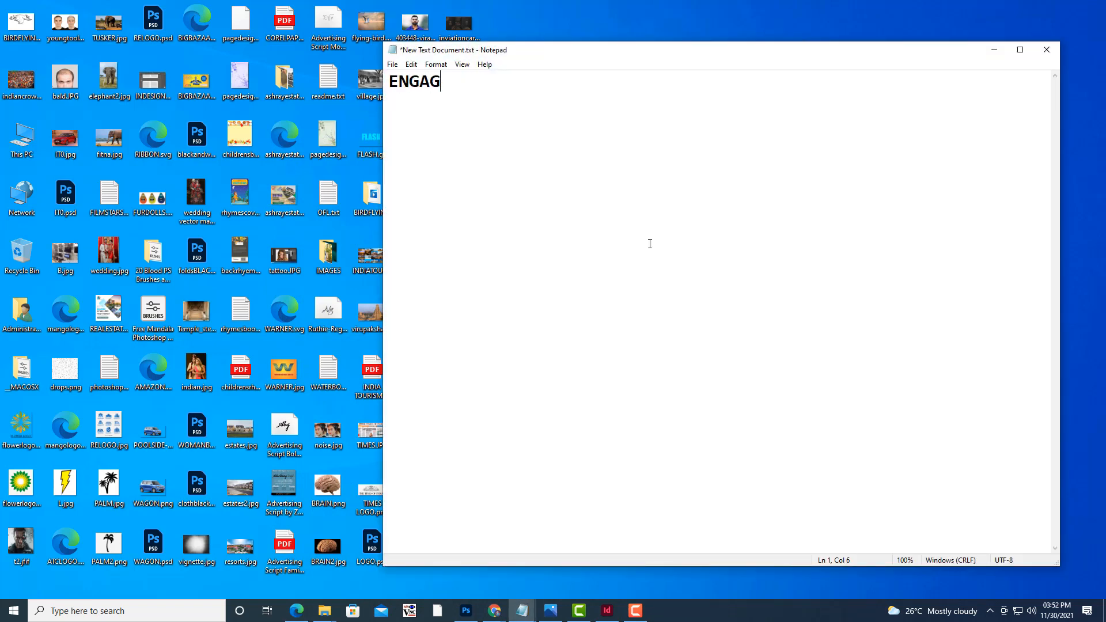
{"action": "type", "text": "EMENT RING"}
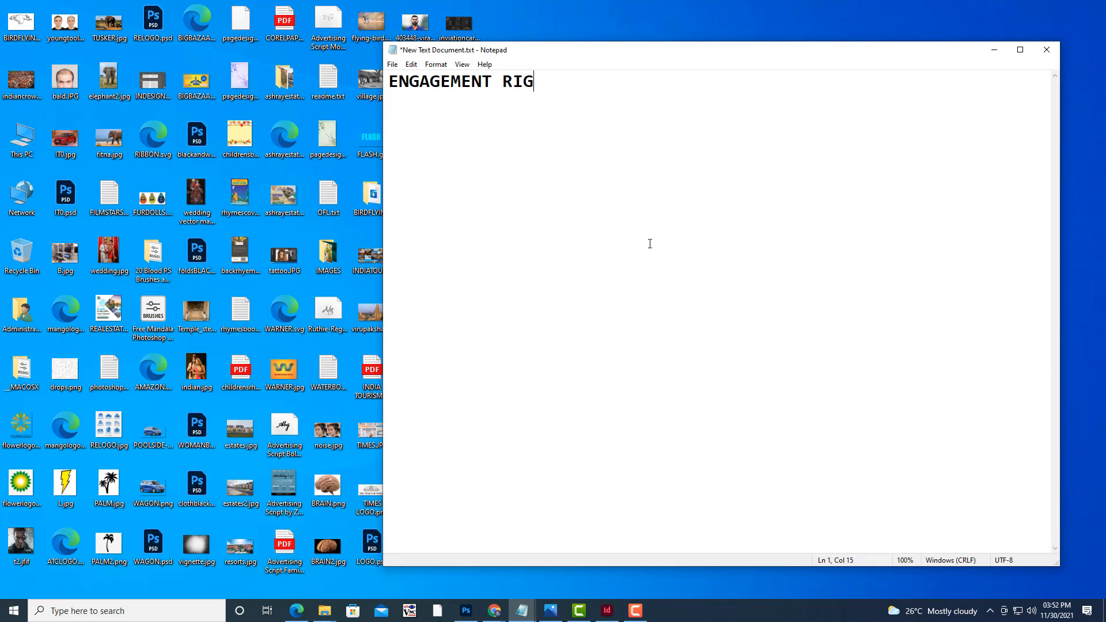
{"action": "key", "text": "BackSpace"}
{"action": "type", "text": "NG CEREM"}
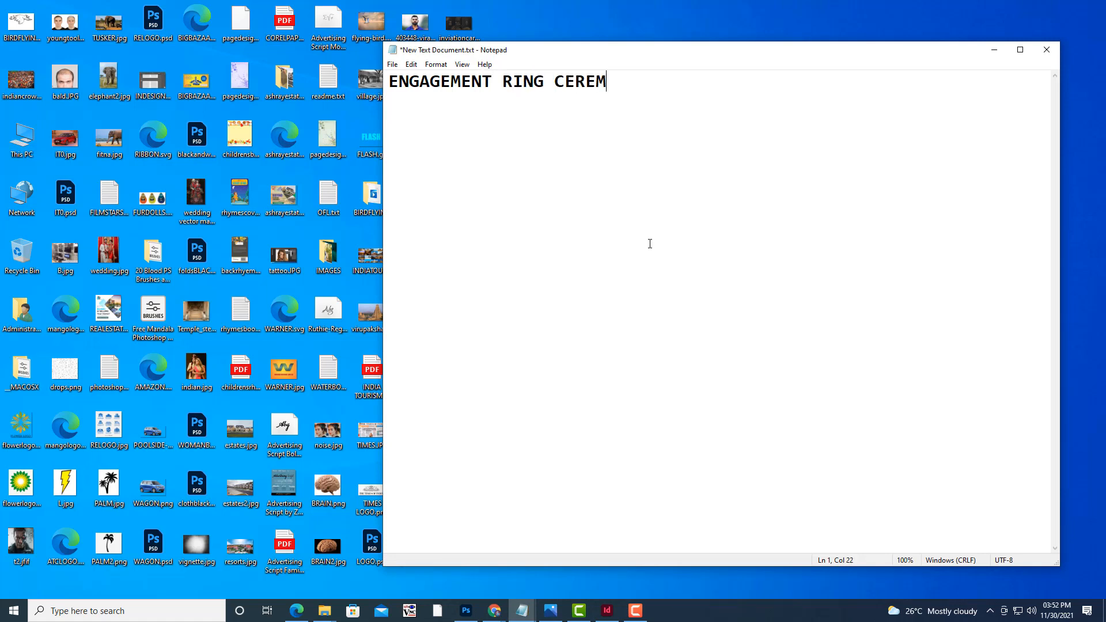
{"action": "type", "text": "ONY OF"}
{"action": "key", "text": "Return"}
{"action": "type", "text": "VIJAY "}
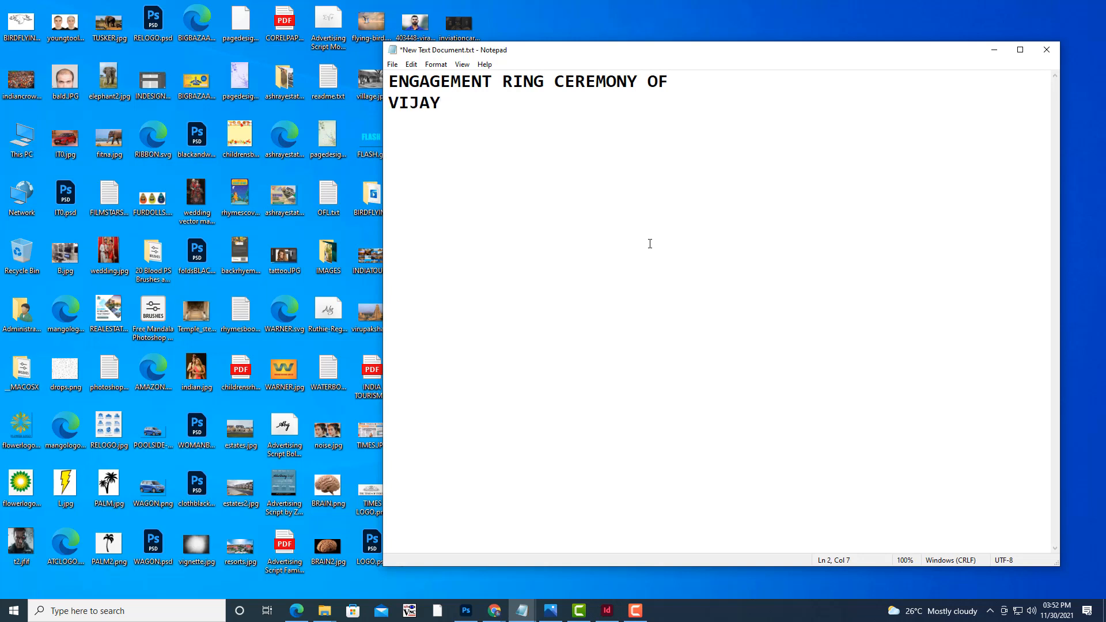
{"action": "type", "text": "AND VIJAYA"}
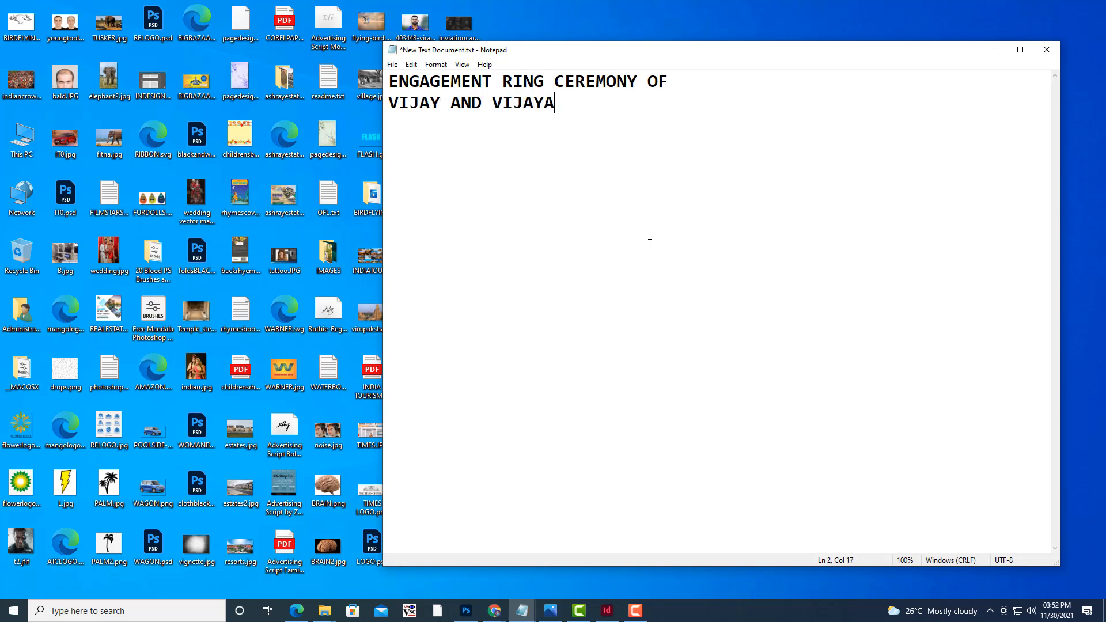
Select all the typed text and reposition the Notepad window.
{"action": "left_click_drag", "start_coordinate": [525, 54], "coordinate": [606, 60]}
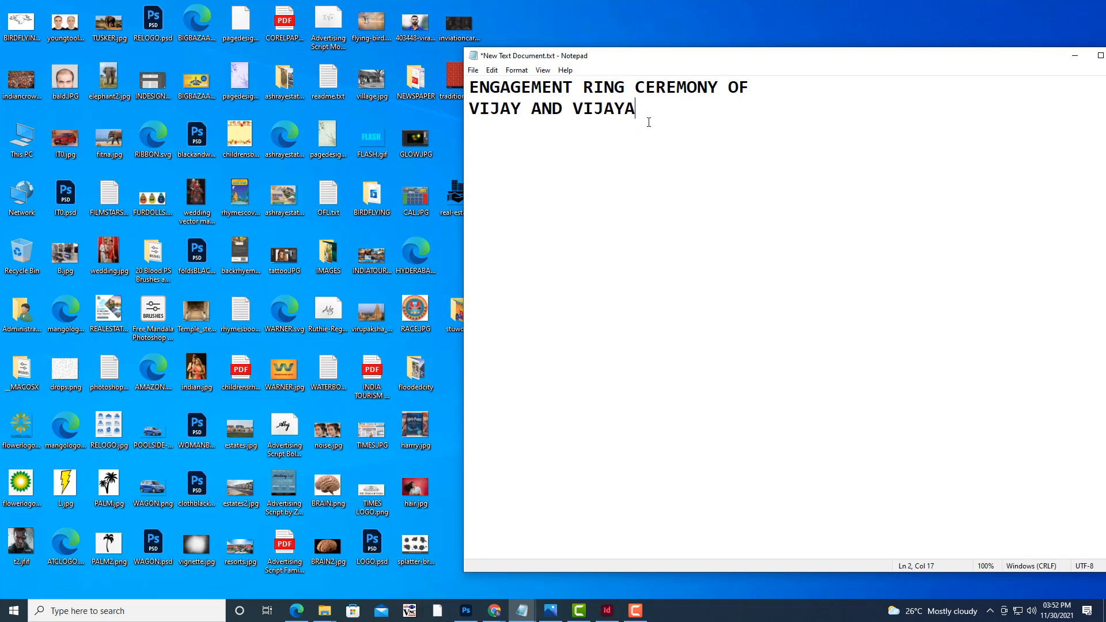
{"action": "key", "text": "ctrl+a"}
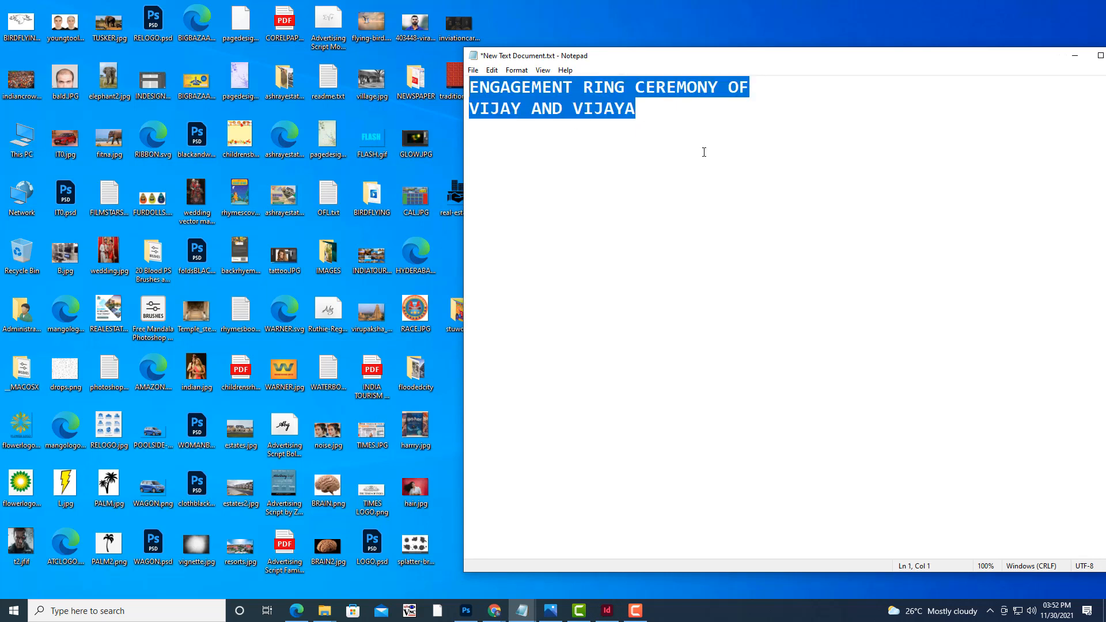
{"action": "left_click_drag", "start_coordinate": [672, 61], "coordinate": [634, 56]}
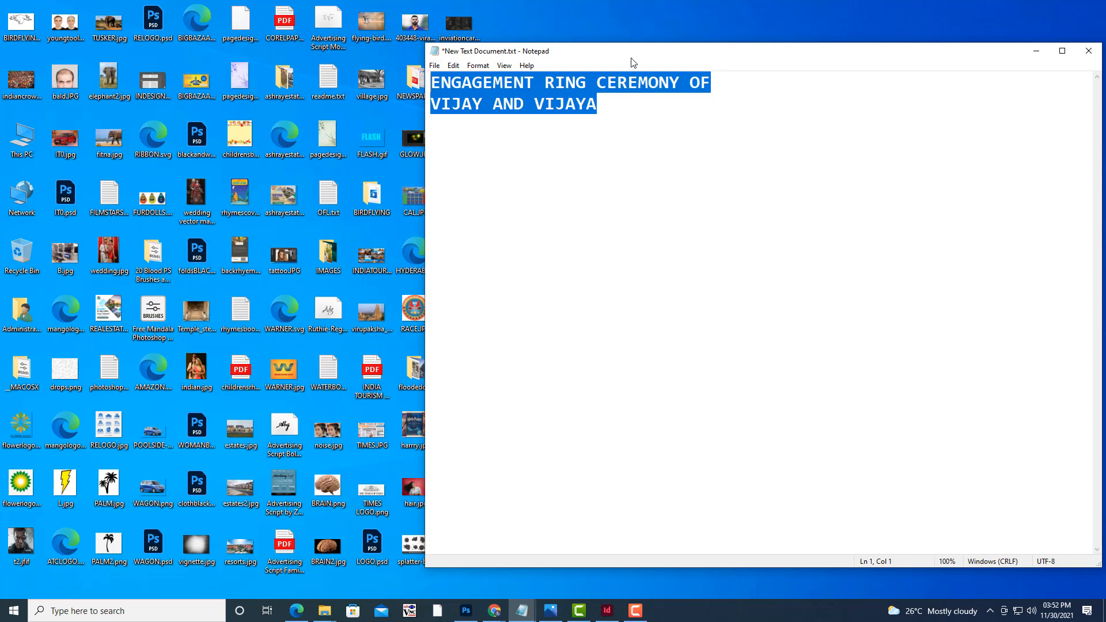
{"action": "left_click_drag", "start_coordinate": [632, 60], "coordinate": [643, 44]}
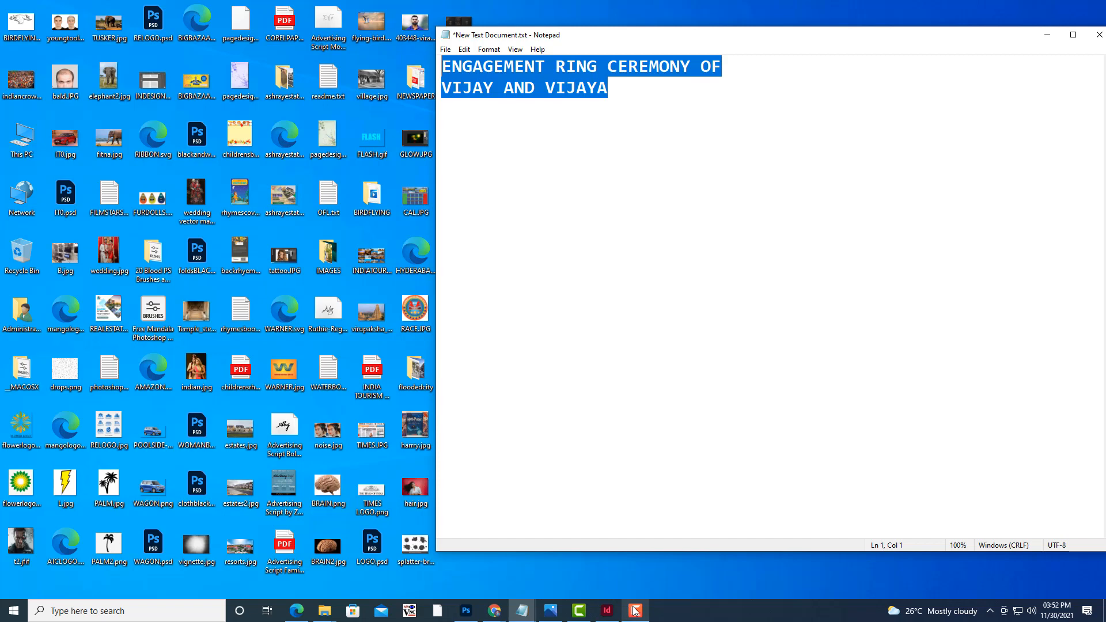